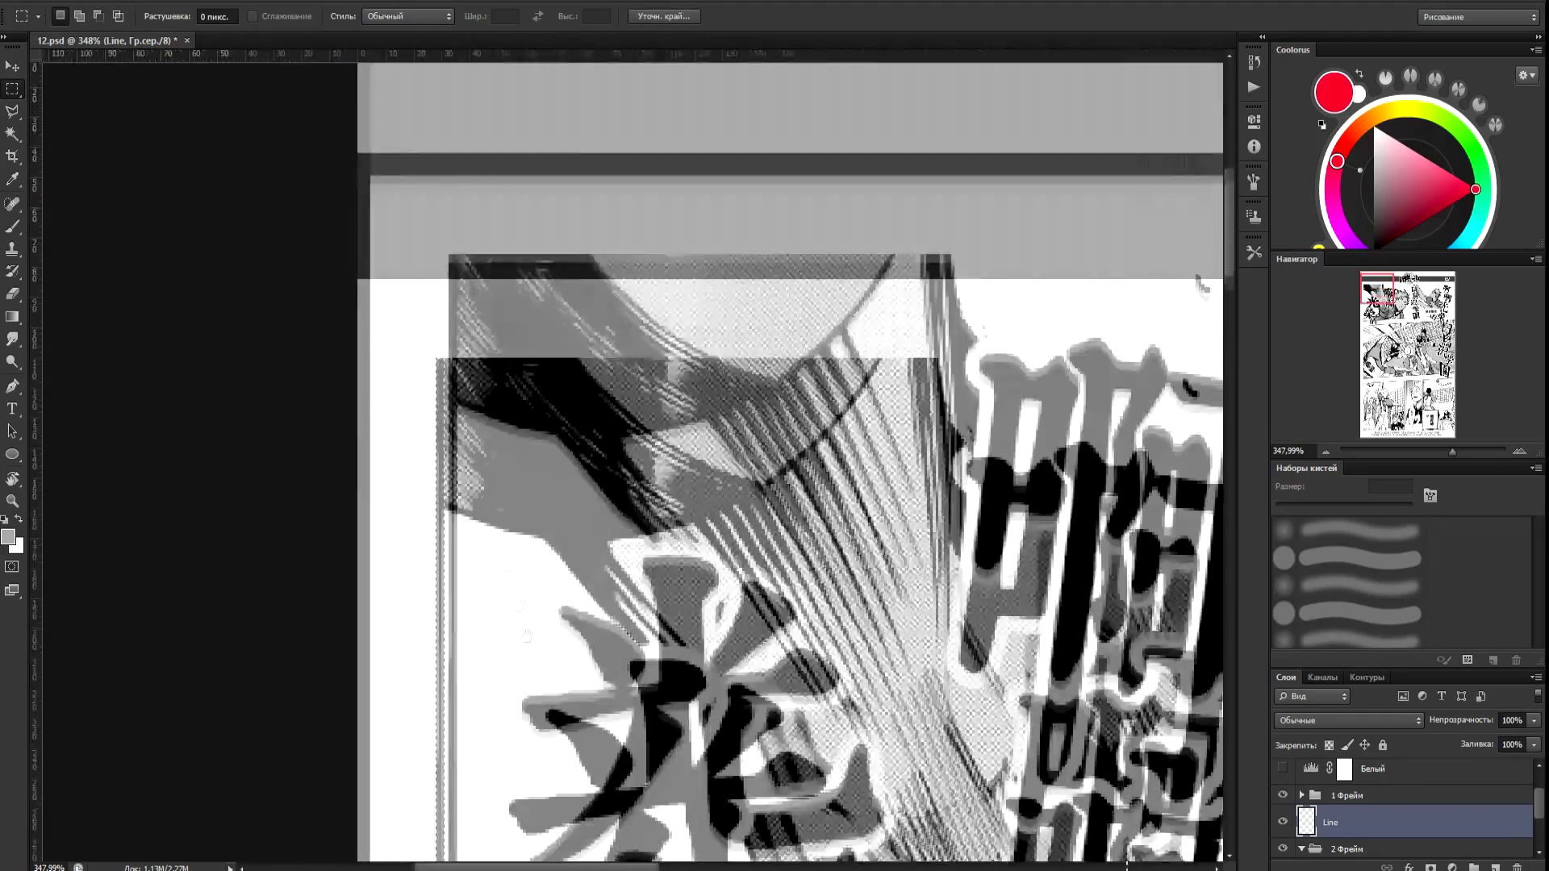
Paint the selected strip along the first panel's left border solid black with the 32 px brush.
key("x")
key("b")
left_click(501, 428, "alt")
key("x")
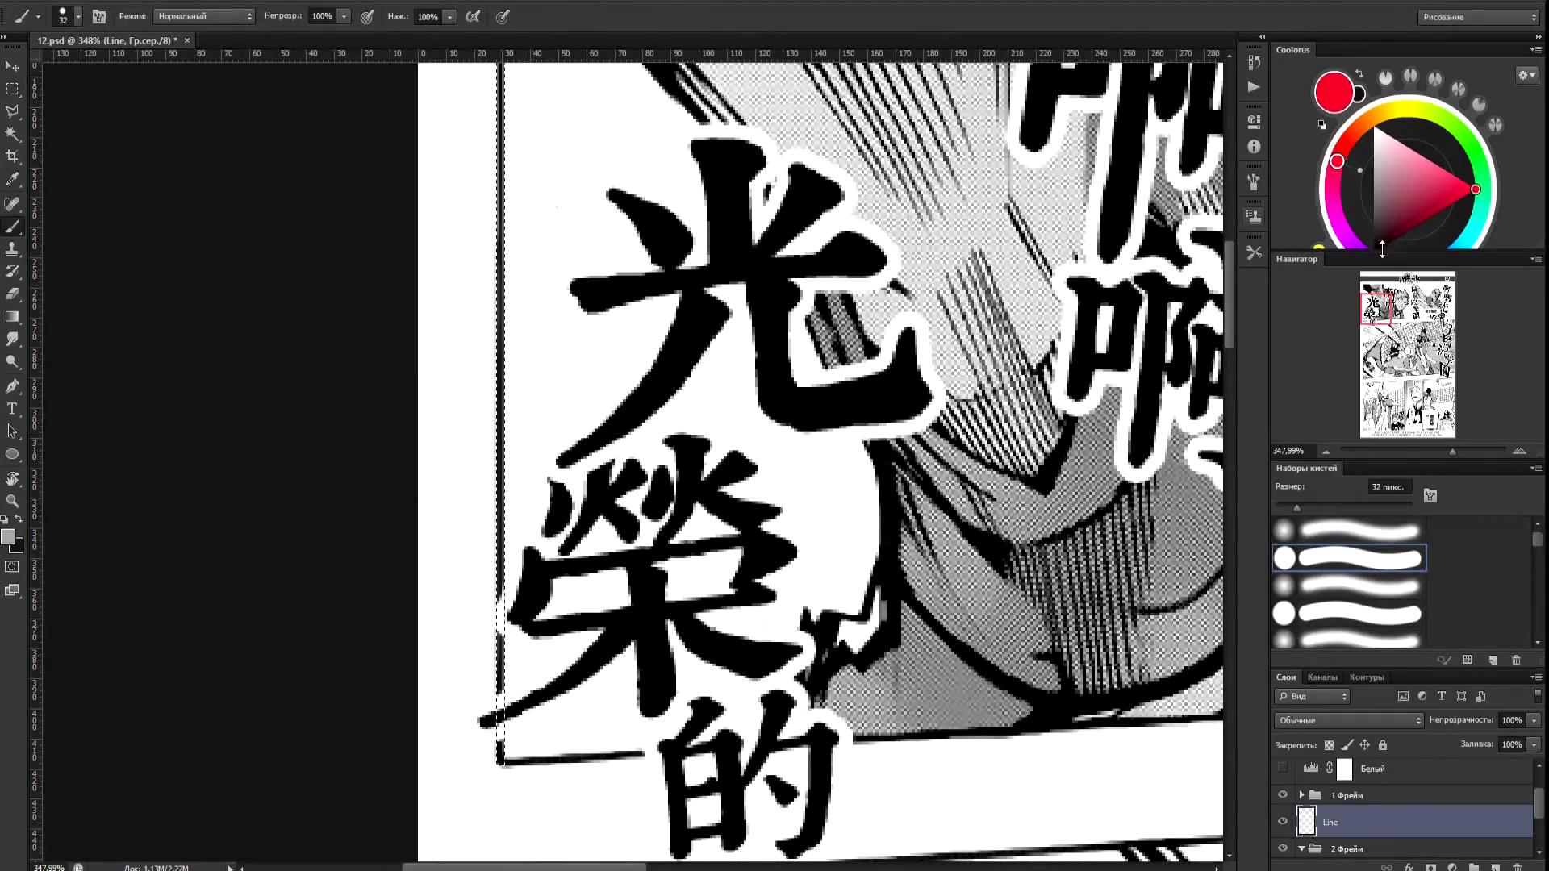
left_click_drag(1383, 250, 1383, 268)
left_click(1374, 253)
scroll(715, 647, "down", 4)
Outline the first panel's bottom border with the Polygonal Lasso and fill the strip black.
key("l")
scroll(396, 665, "up", 7)
left_click(406, 657)
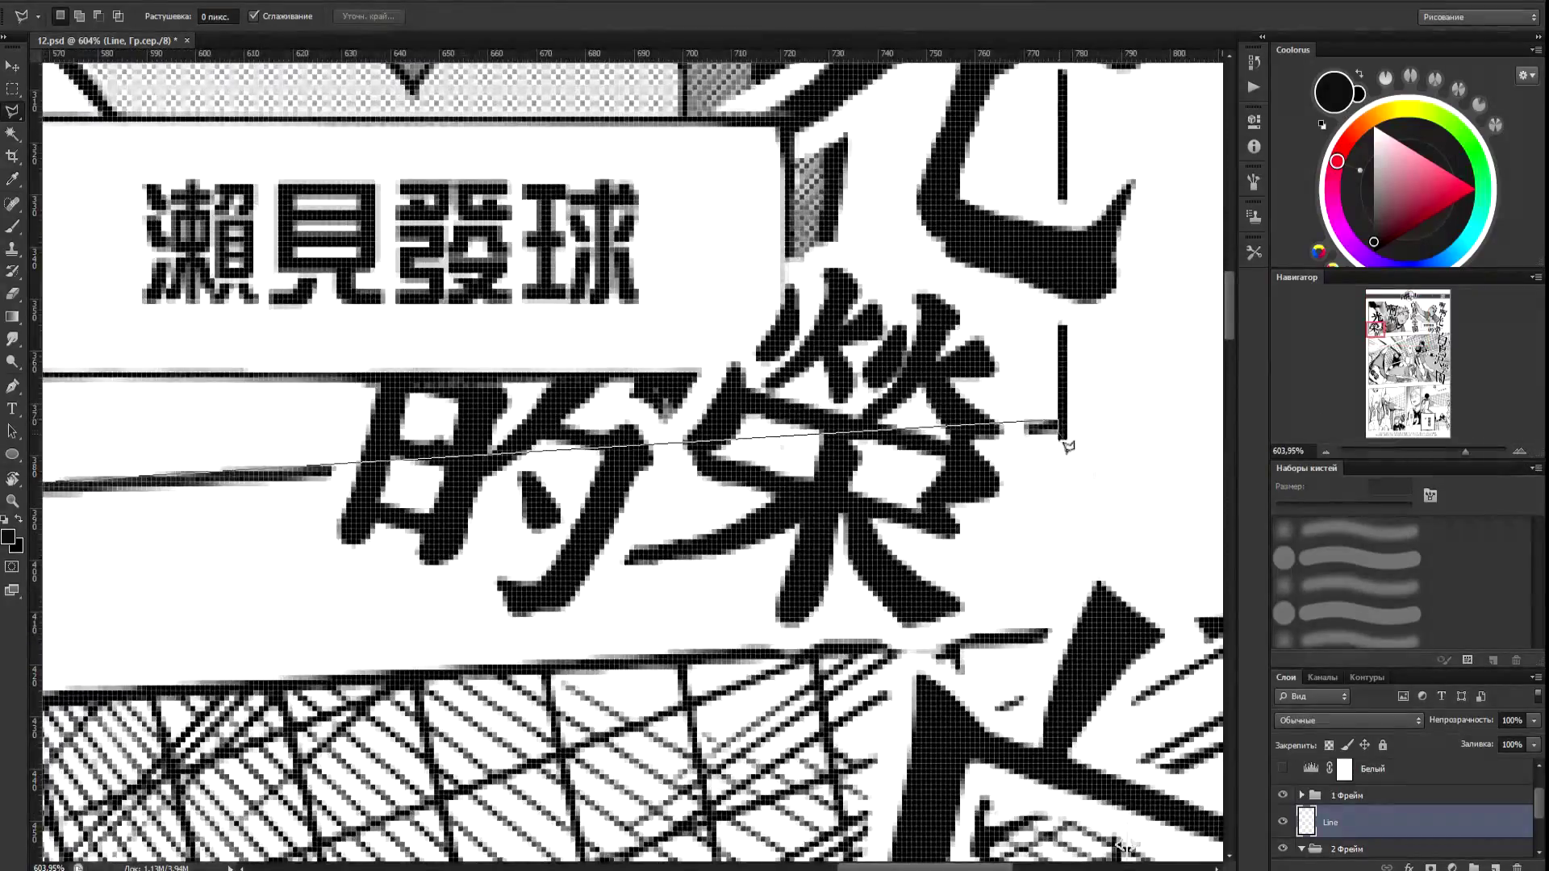
left_click(1063, 443)
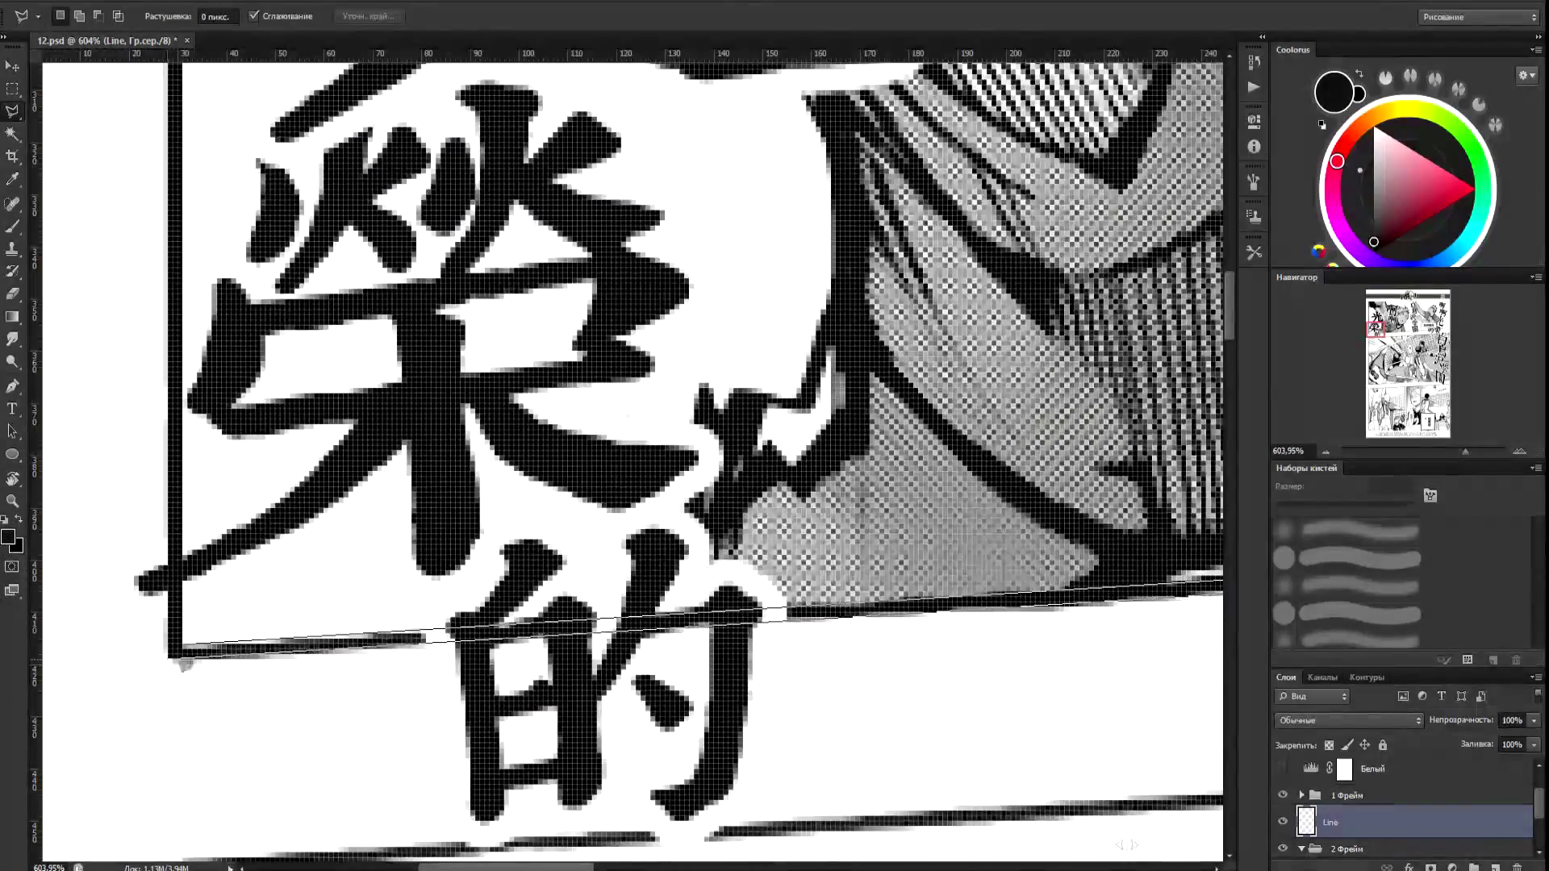
left_click(184, 653)
scroll(484, 581, "down", 8)
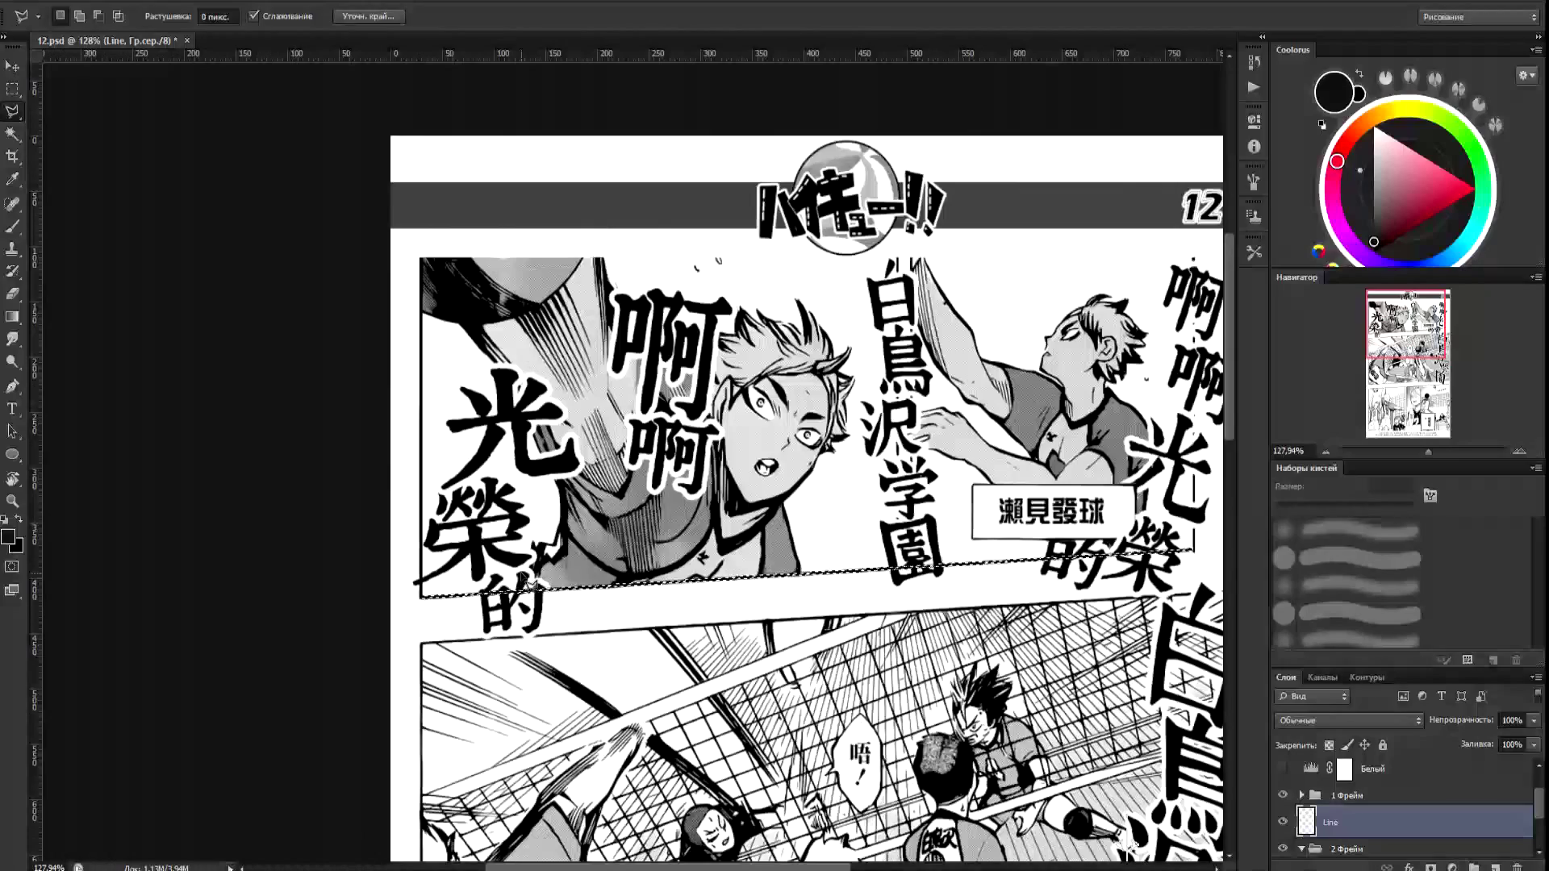
Select a narrow vertical strip along the first panel's right border, paint it black, and clear the selection.
left_click_drag(1176, 281, 813, 279)
scroll(814, 279, "up", 8)
left_click(12, 90)
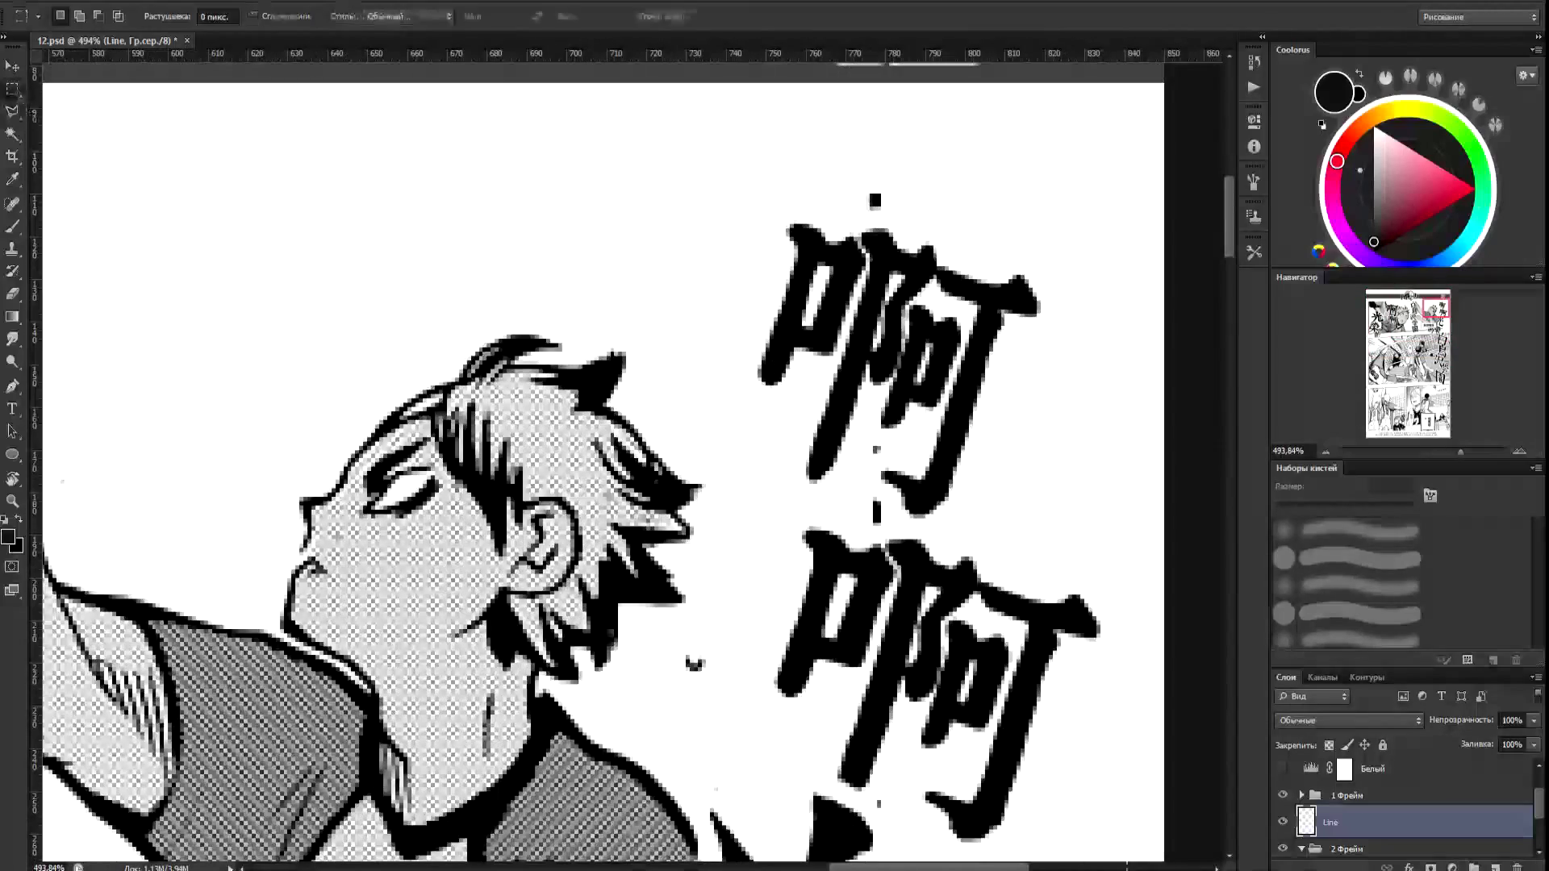
left_click_drag(881, 227, 879, 622)
scroll(1128, 844, "down", 6)
scroll(872, 190, "up", 8)
left_click_drag(876, 191, 942, 568)
key("b")
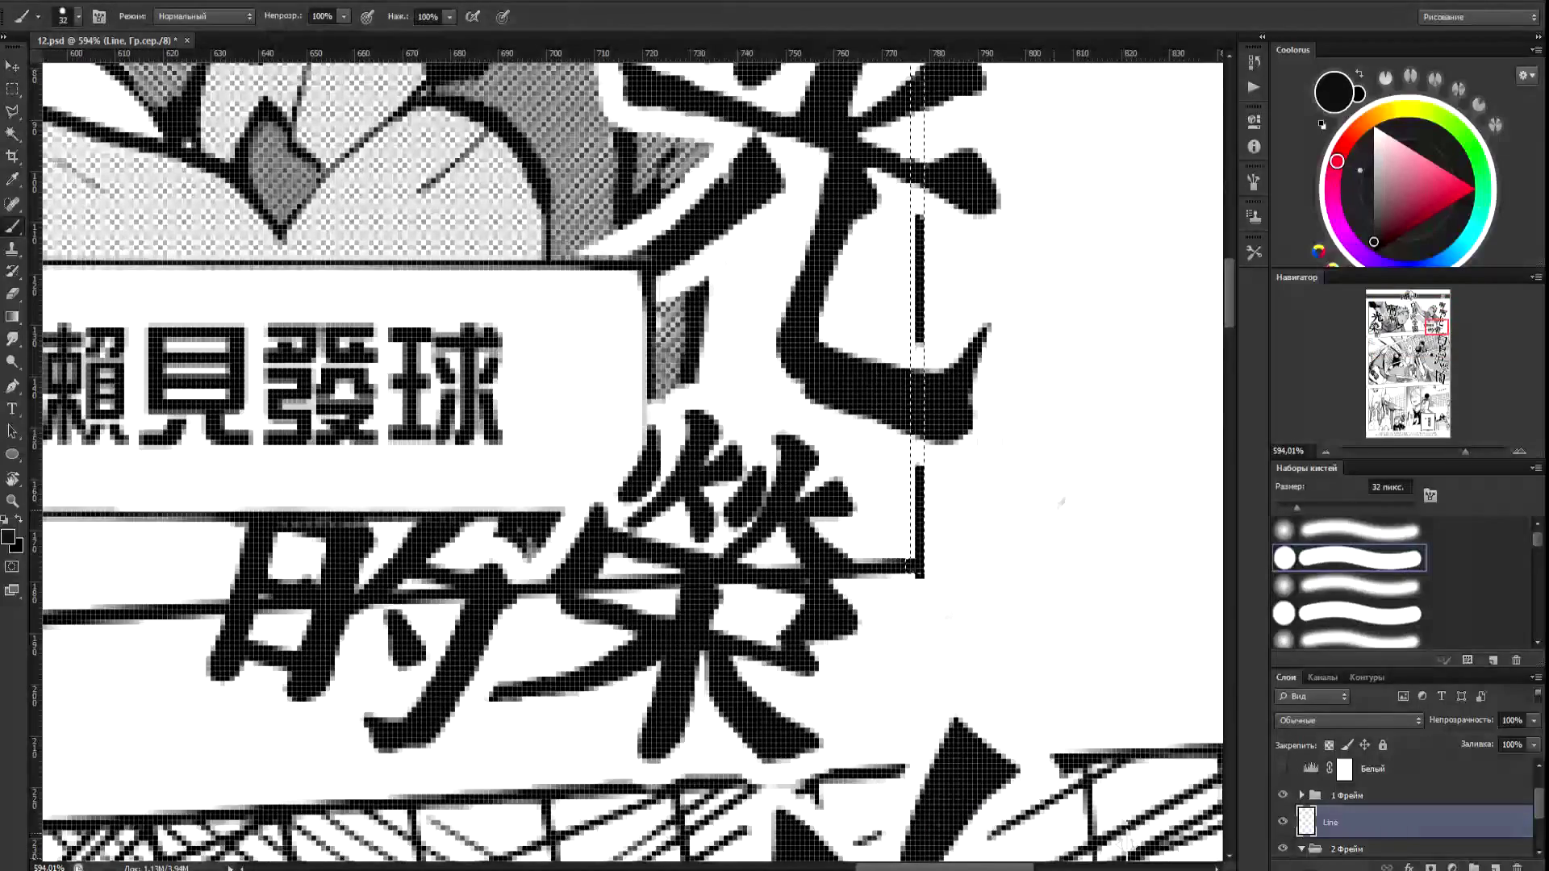
scroll(1027, 481, "down", 3)
scroll(1029, 484, "down", 6)
left_click_drag(1012, 516, 1012, 166)
key("ctrl+d")
Trim the border end sticking out below the first panel's lower right corner with a white 3 px brush.
scroll(1021, 230, "up", 6)
scroll(829, 446, "down", 2)
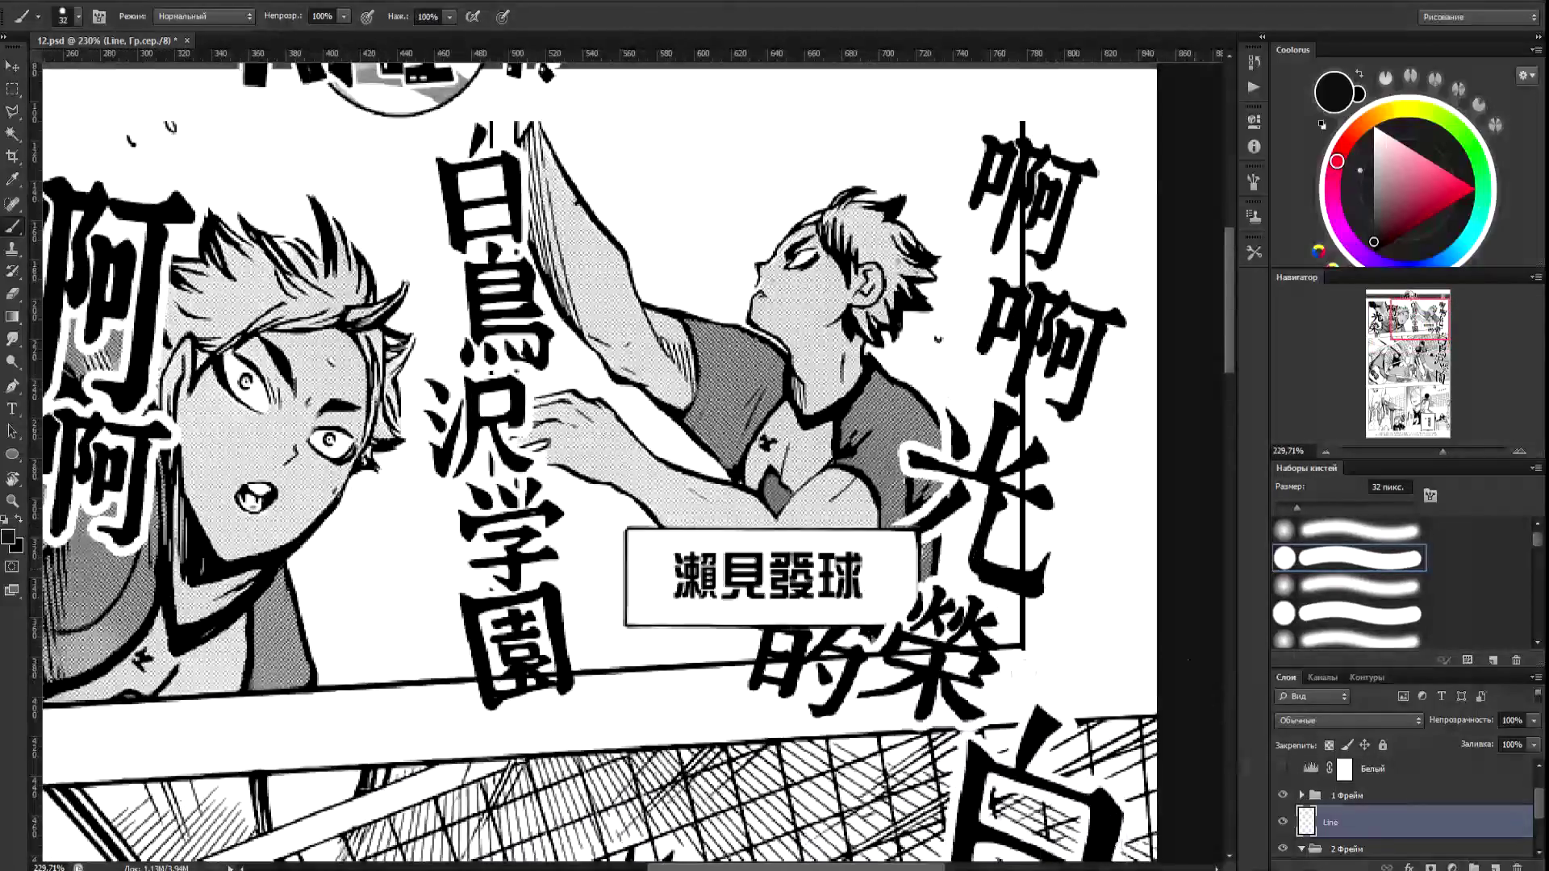
scroll(984, 613, "up", 4)
key("e")
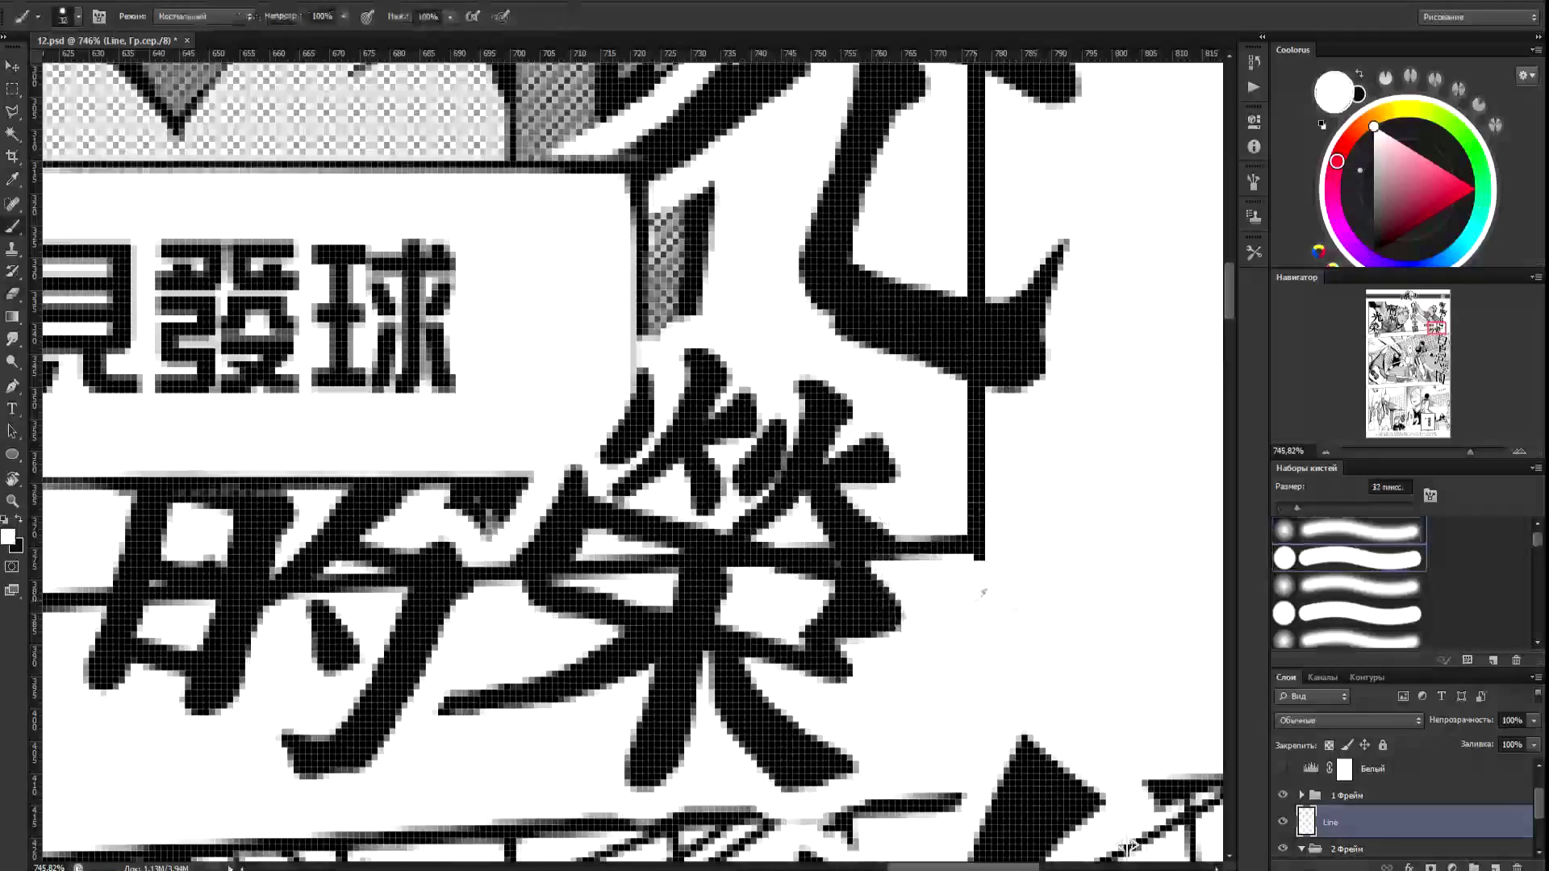
key("b")
key("x")
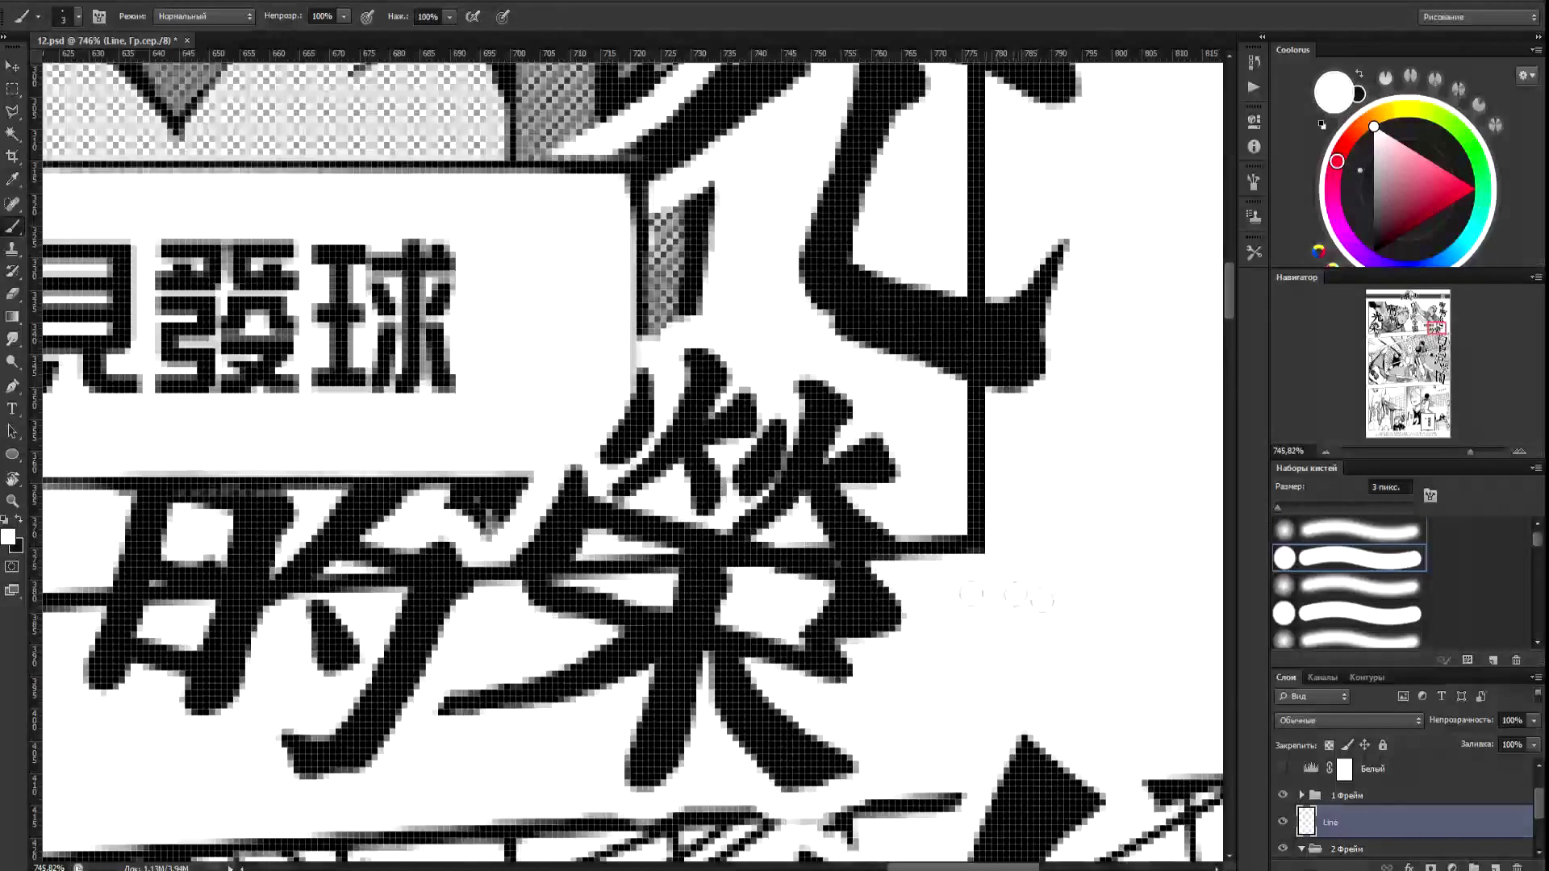
scroll(1121, 839, "down", 5)
scroll(1129, 843, "up", 1)
Add a layer below Line and cover the lettering on the first panel's right edge with a white 18 px brush.
key("ctrl+shift+alt+n")
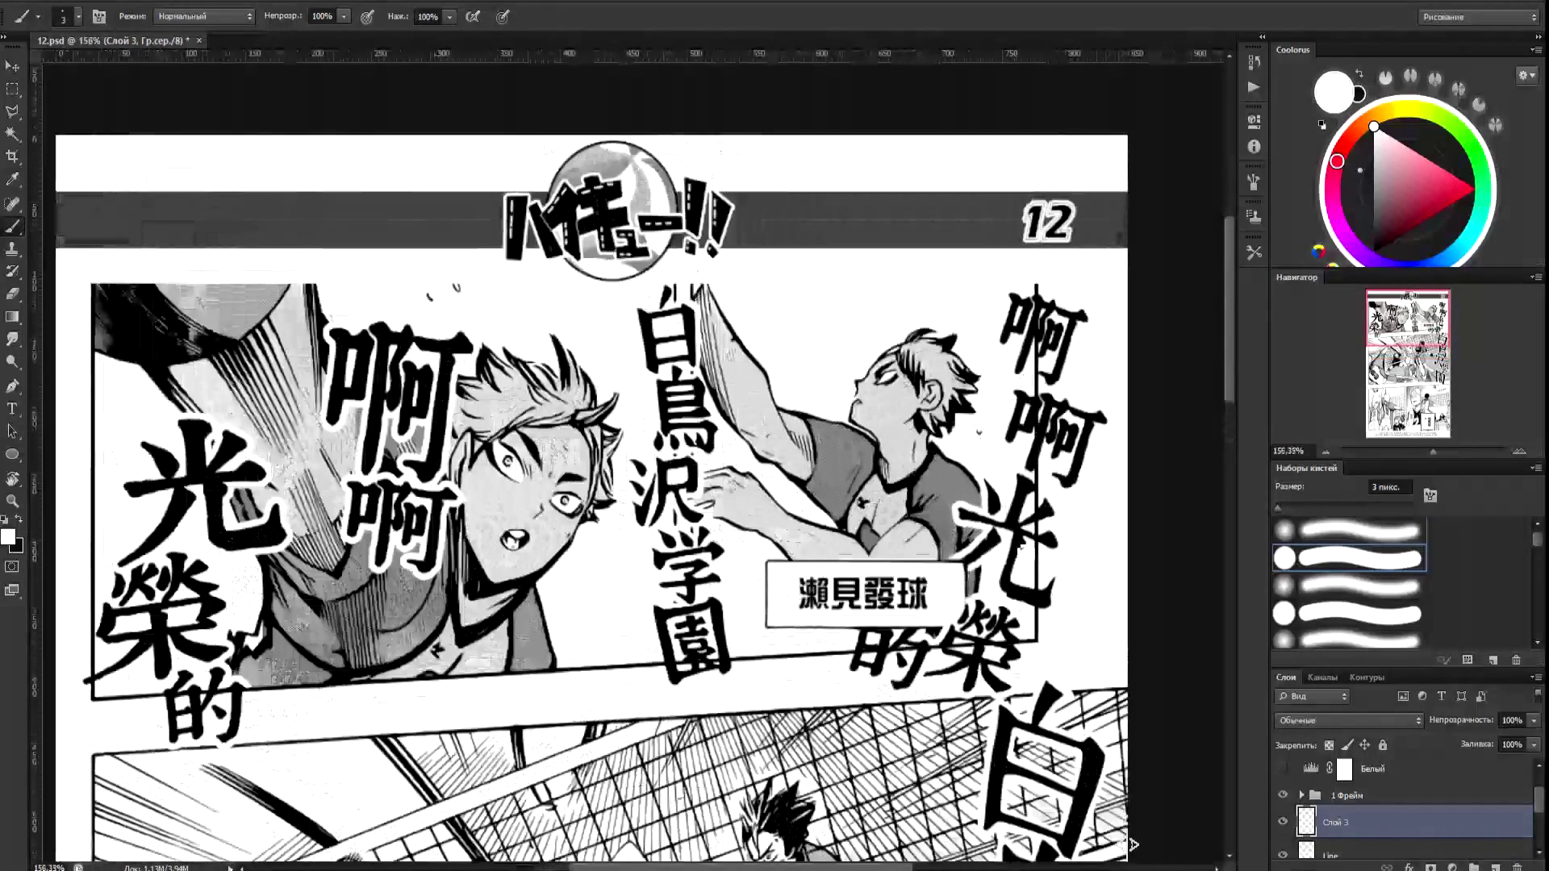
left_click_drag(1278, 507, 1287, 509)
mouse_move(1005, 305)
left_mouse_down()
mouse_move(1043, 338)
mouse_move(1055, 323)
left_mouse_up()
key("ctrl+z")
left_click_drag(1352, 821, 1349, 852)
mouse_move(1009, 304)
left_mouse_down()
mouse_move(1036, 347)
mouse_move(1023, 397)
mouse_move(1082, 467)
mouse_move(994, 489)
left_mouse_up()
mouse_move(849, 646)
left_mouse_down()
mouse_move(976, 677)
mouse_move(968, 645)
mouse_move(875, 657)
left_mouse_up()
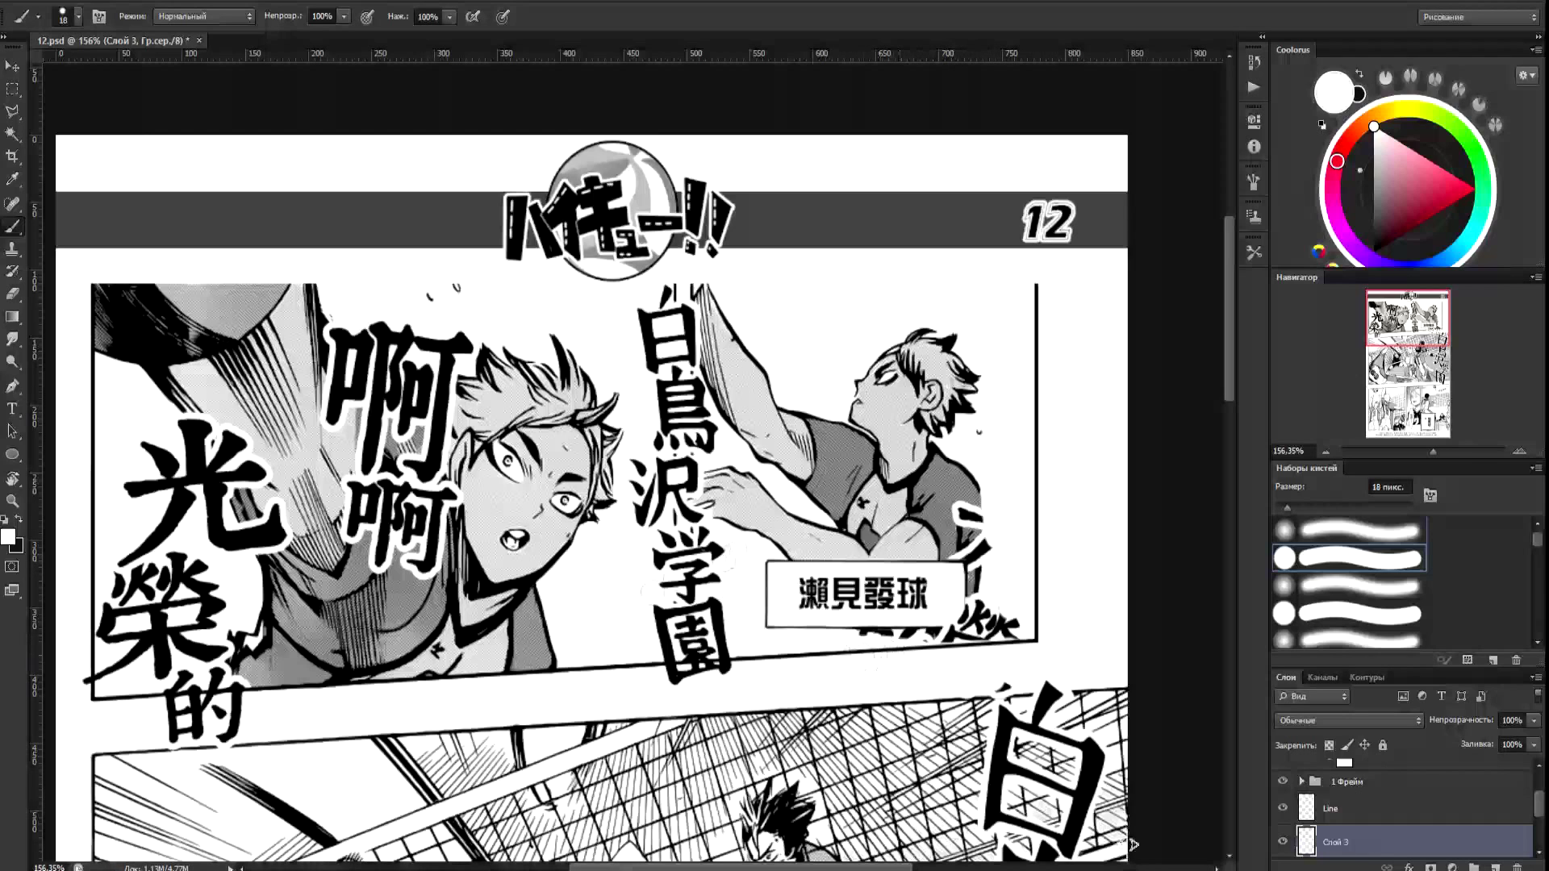
Paint white over the vertical 白鳥沢学園 lettering in the first panel and the character remnants around the caption box, using 9 px for the fine parts.
mouse_move(681, 317)
left_mouse_down()
mouse_move(657, 382)
mouse_move(695, 397)
left_mouse_up()
left_click_drag(658, 545, 726, 675)
scroll(1003, 641, "up", 5)
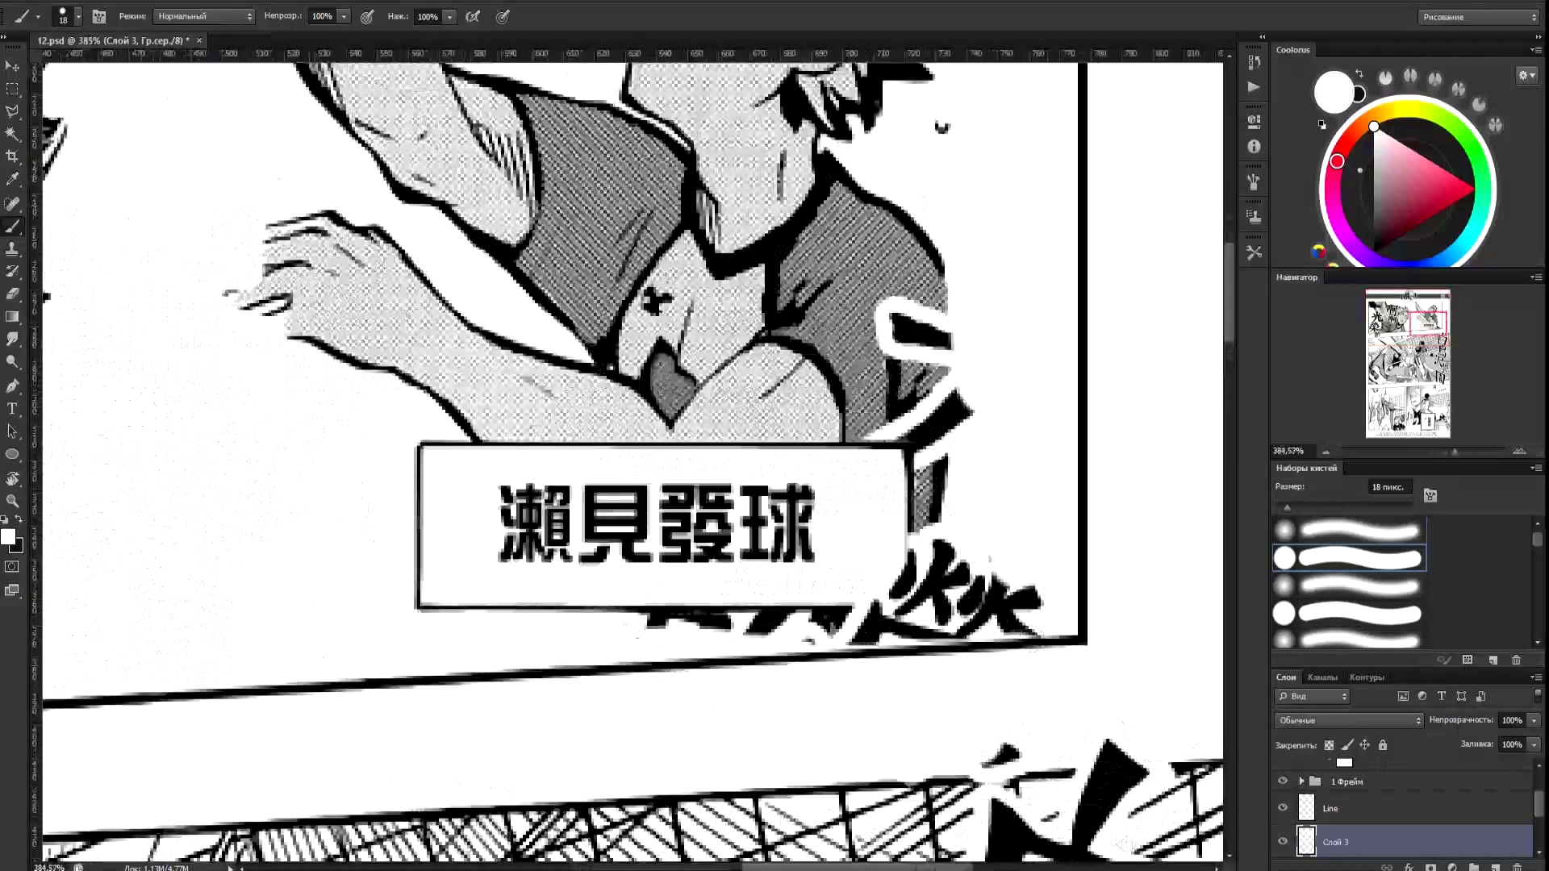
mouse_move(621, 626)
left_mouse_down()
mouse_move(821, 630)
mouse_move(807, 631)
mouse_move(941, 605)
mouse_move(1021, 609)
left_mouse_up()
scroll(853, 624, "down", 1)
left_click_drag(1287, 508, 1281, 509)
mouse_move(883, 415)
left_mouse_down()
mouse_move(923, 473)
mouse_move(894, 522)
left_mouse_up()
Paint white over the large 光榮的 lettering on the left side of the first panel with an enlarged brush.
scroll(906, 476, "down", 8)
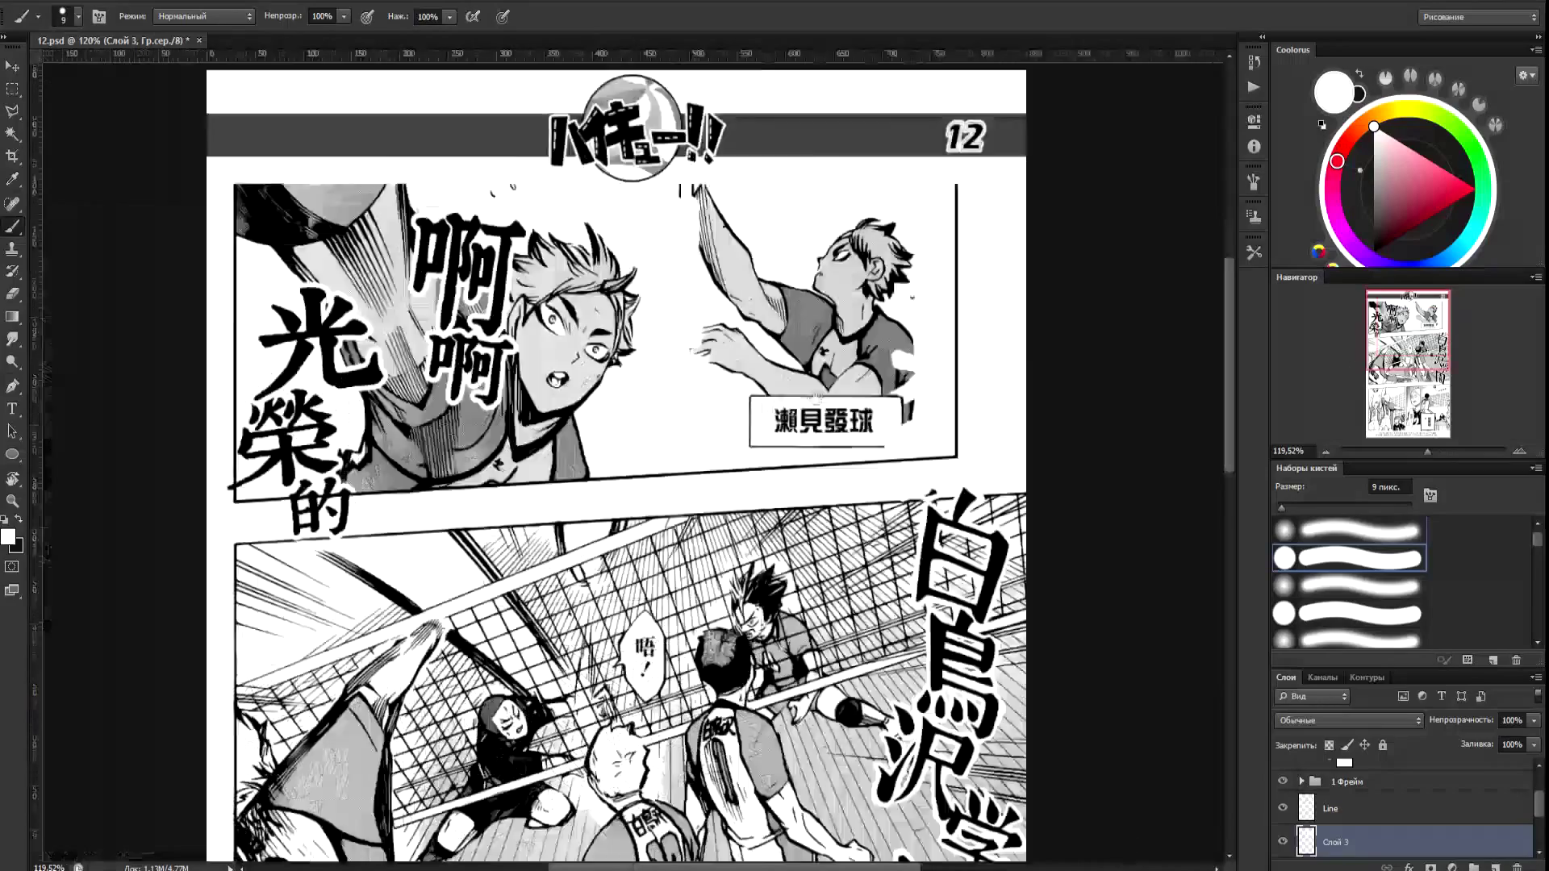
scroll(339, 323, "up", 5)
key("bracketright")
key("bracketright")
left_click_drag(467, 270, 383, 387)
mouse_move(385, 458)
left_mouse_down()
mouse_move(482, 278)
mouse_move(435, 548)
mouse_move(510, 539)
mouse_move(457, 632)
mouse_move(492, 638)
mouse_move(530, 597)
left_mouse_up()
mouse_move(476, 436)
left_mouse_down()
mouse_move(520, 267)
mouse_move(557, 303)
mouse_move(526, 393)
mouse_move(587, 354)
mouse_move(595, 385)
left_mouse_up()
Paint white over the 啊啊 lettering beside the player's face in the first panel with a 9 px brush.
key("bracketleft")
key("bracketleft")
key("bracketleft")
left_click_drag(668, 121, 658, 233)
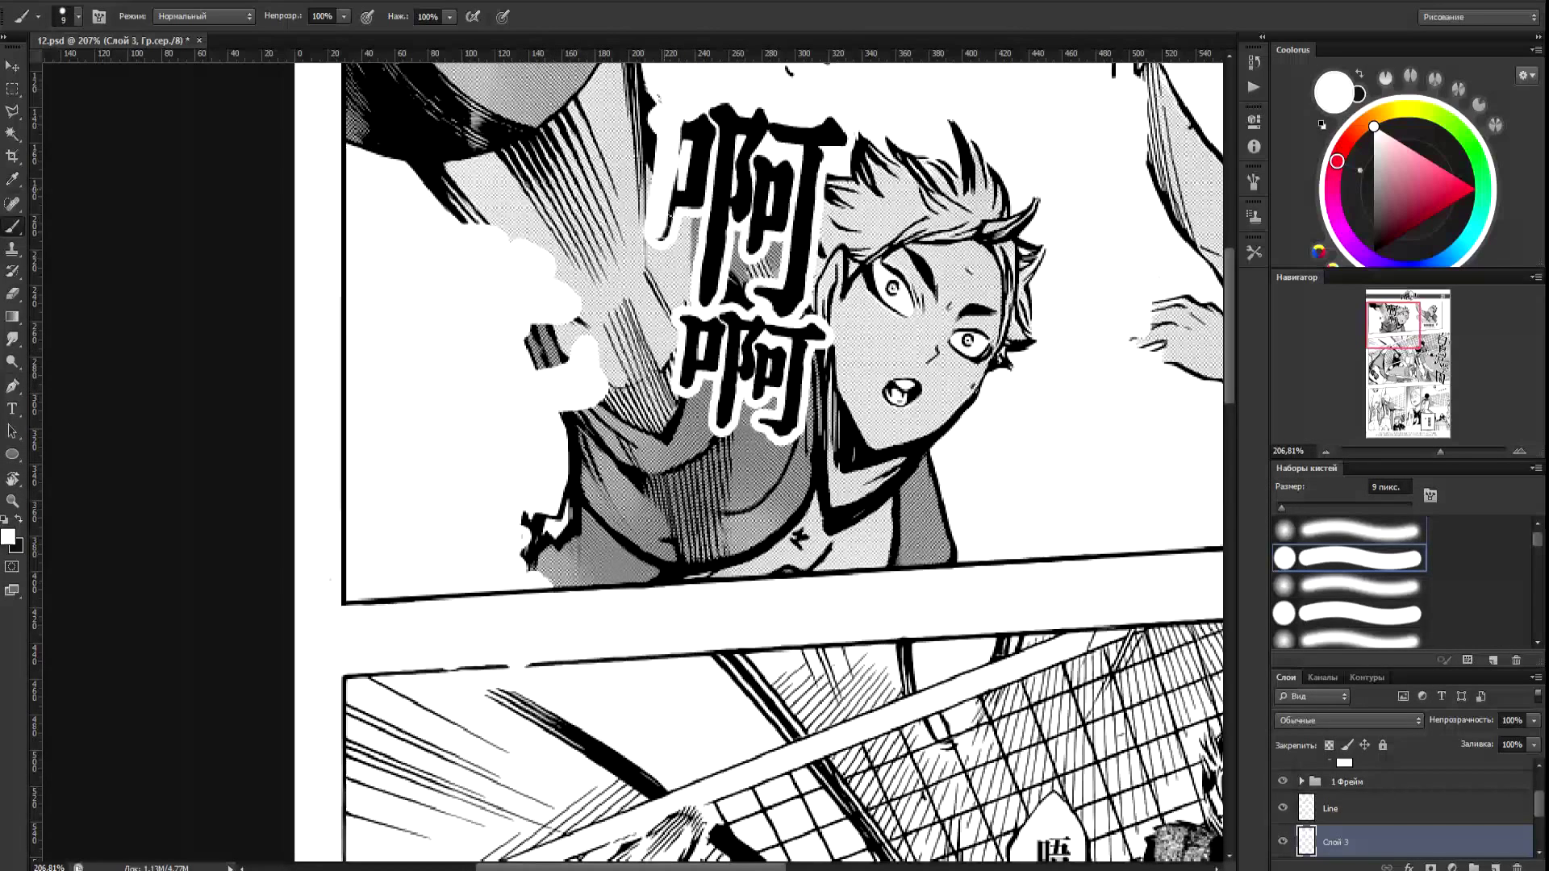
mouse_move(694, 109)
left_mouse_down()
mouse_move(685, 218)
mouse_move(742, 93)
mouse_move(806, 226)
left_mouse_up()
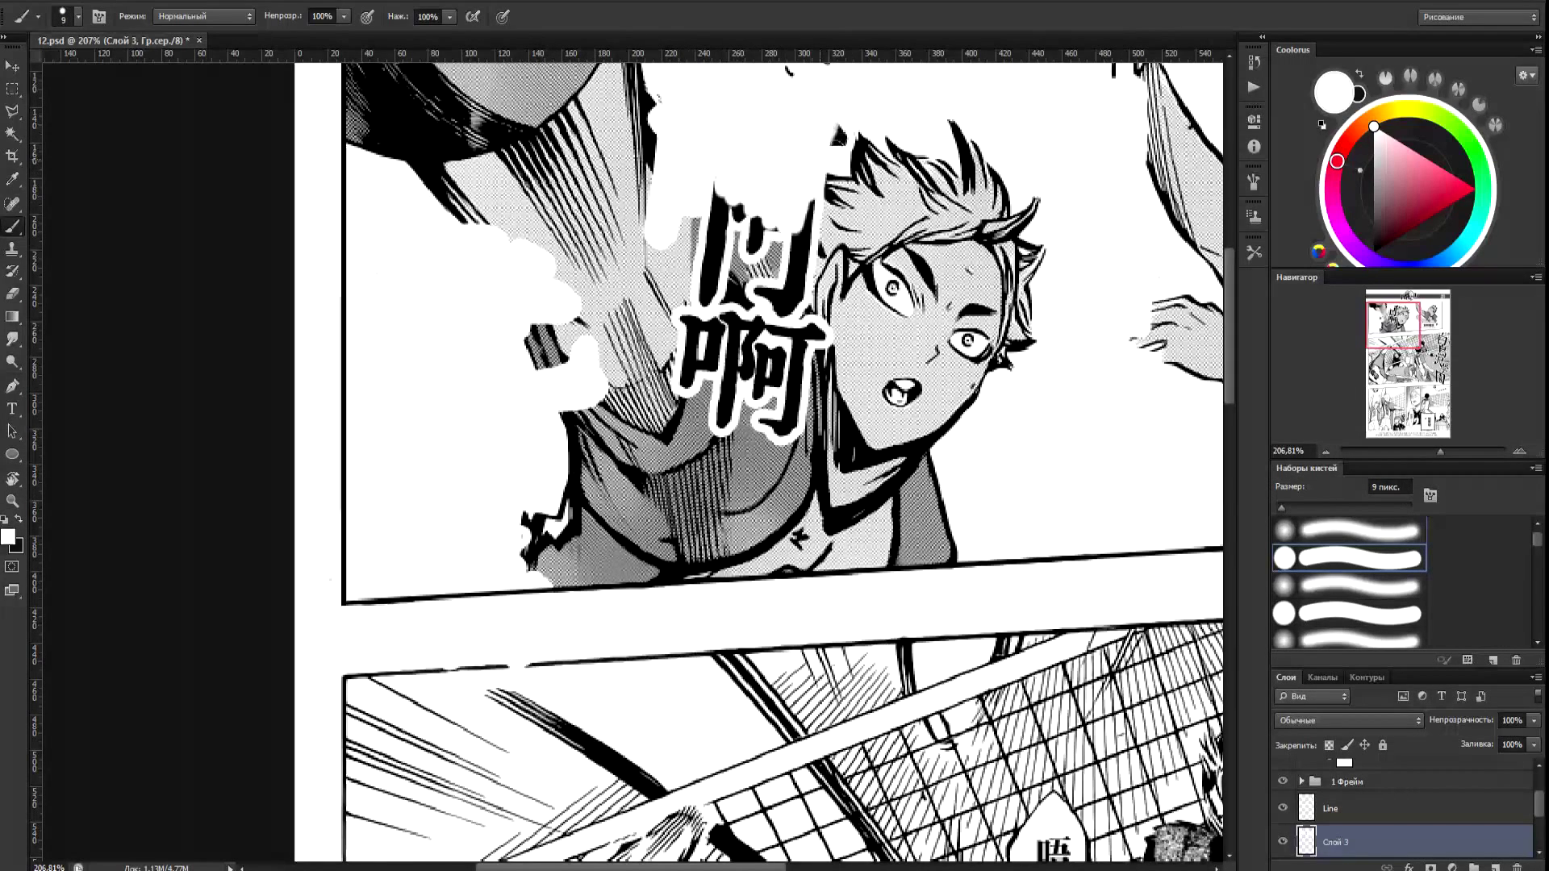
left_click_drag(764, 299, 739, 205)
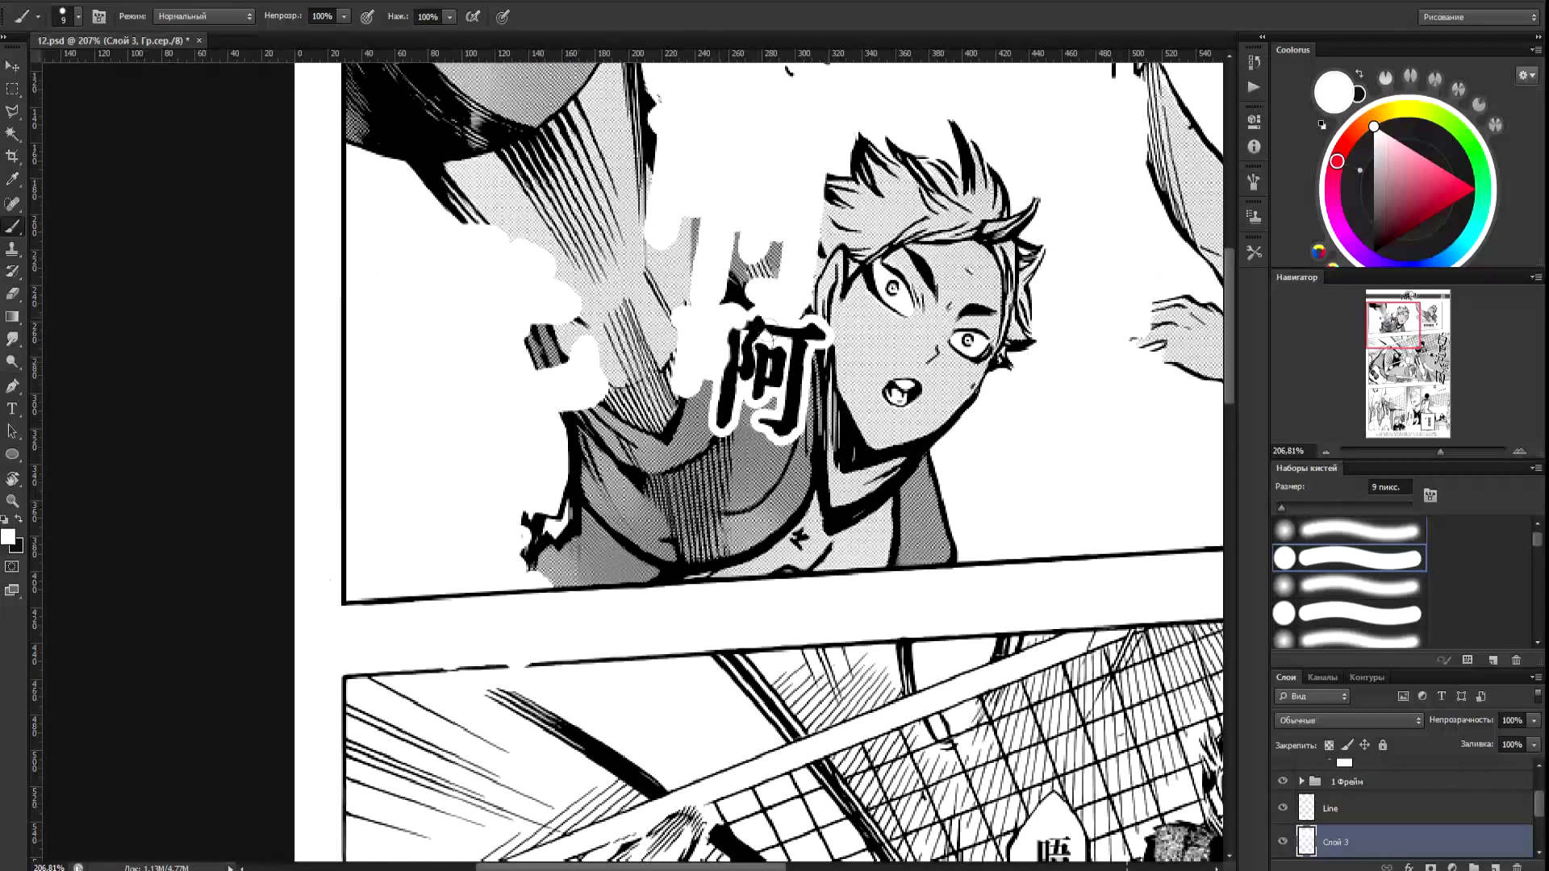
left_click_drag(753, 380, 817, 333)
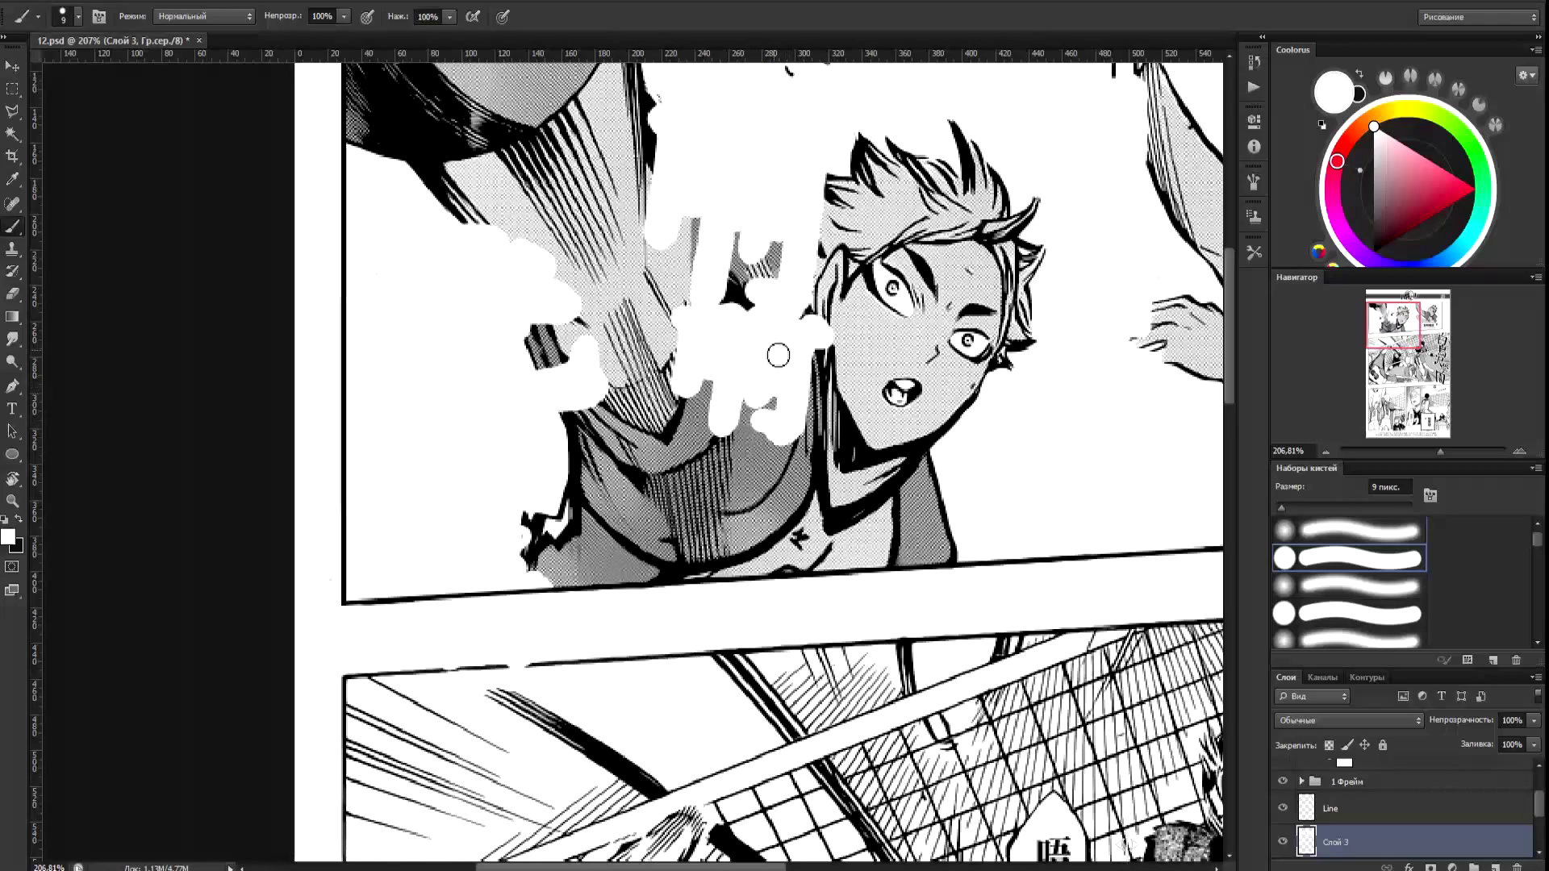
Move the Line layer and Слой 3 into the 1 Фрейм group and collapse the group.
key("ctrl+0")
scroll(476, 209, "up", 1)
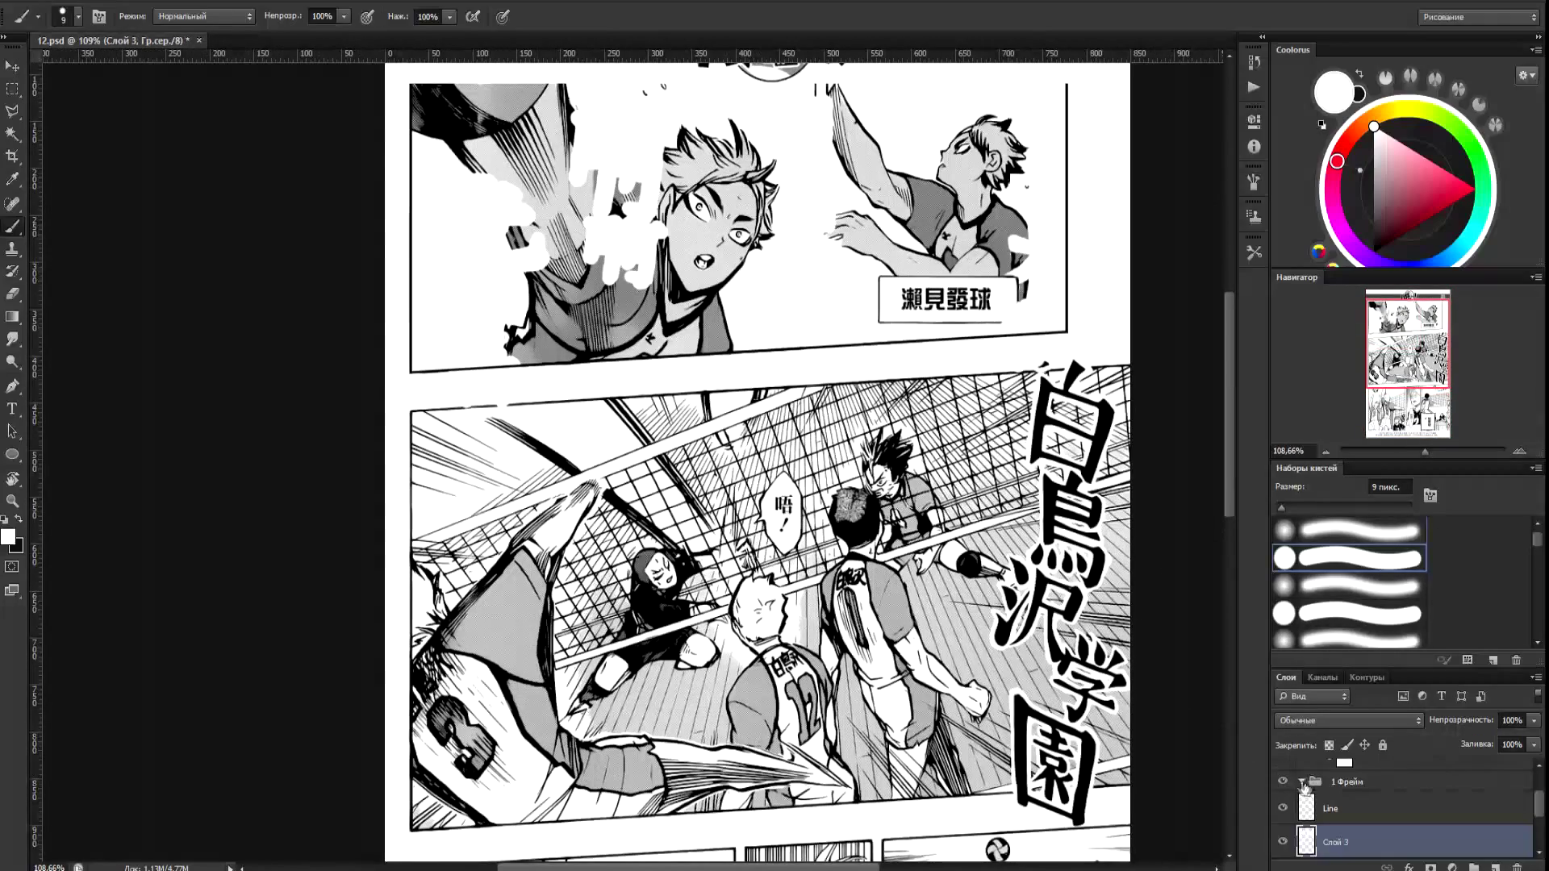
left_click(1346, 811, "shift")
left_click_drag(1346, 809, 1341, 785)
left_click(1301, 782)
Add a new layer inside the 2 Фрейм group and check the layer order of both groups.
left_click(1315, 802)
left_click(1301, 802)
left_click(1495, 867)
scroll(1058, 660, "up", 4)
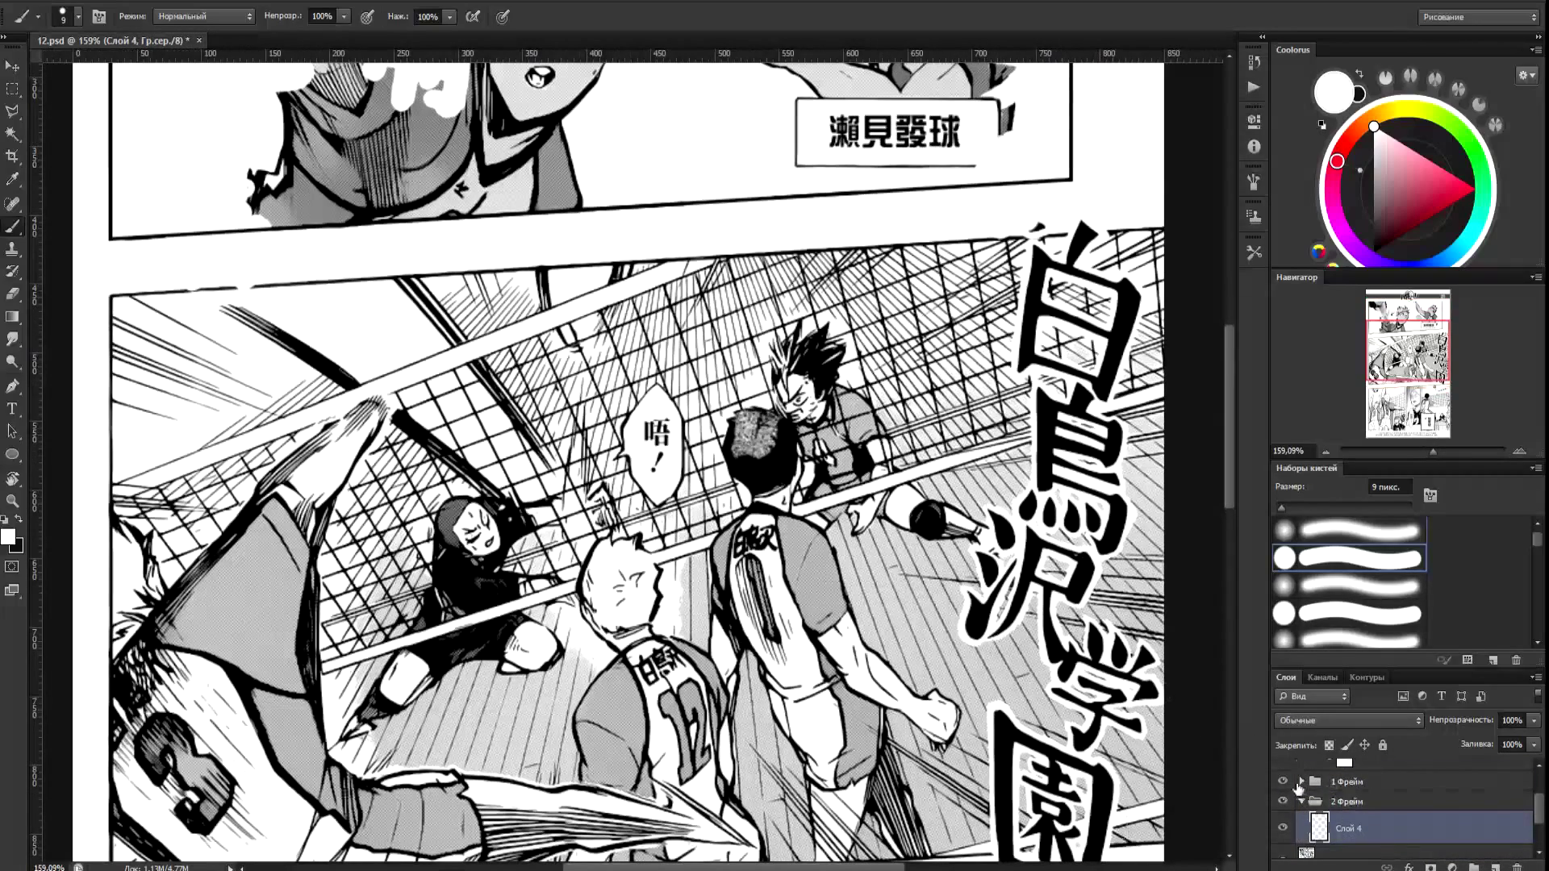
left_click(1314, 782)
left_click(1302, 781)
left_click(1353, 844)
scroll(1380, 840, "down", 1)
left_click(1380, 842)
scroll(1380, 847, "down", 2)
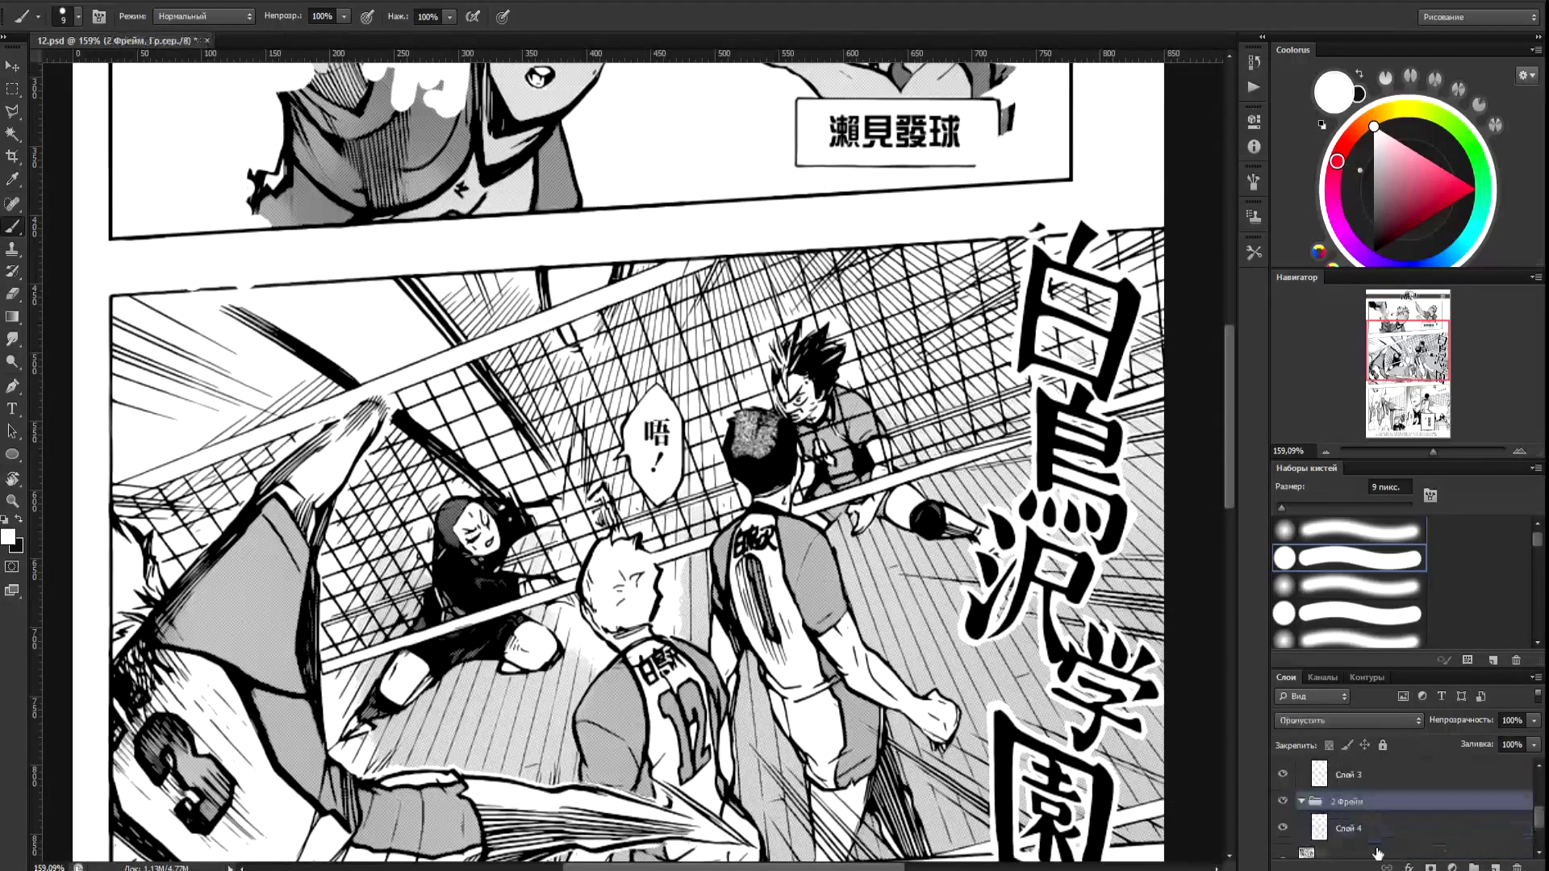
On Слой 4, paint white over the vertical 白鳥沢学園 lettering in the second panel with the 9 px brush.
left_click(1356, 796)
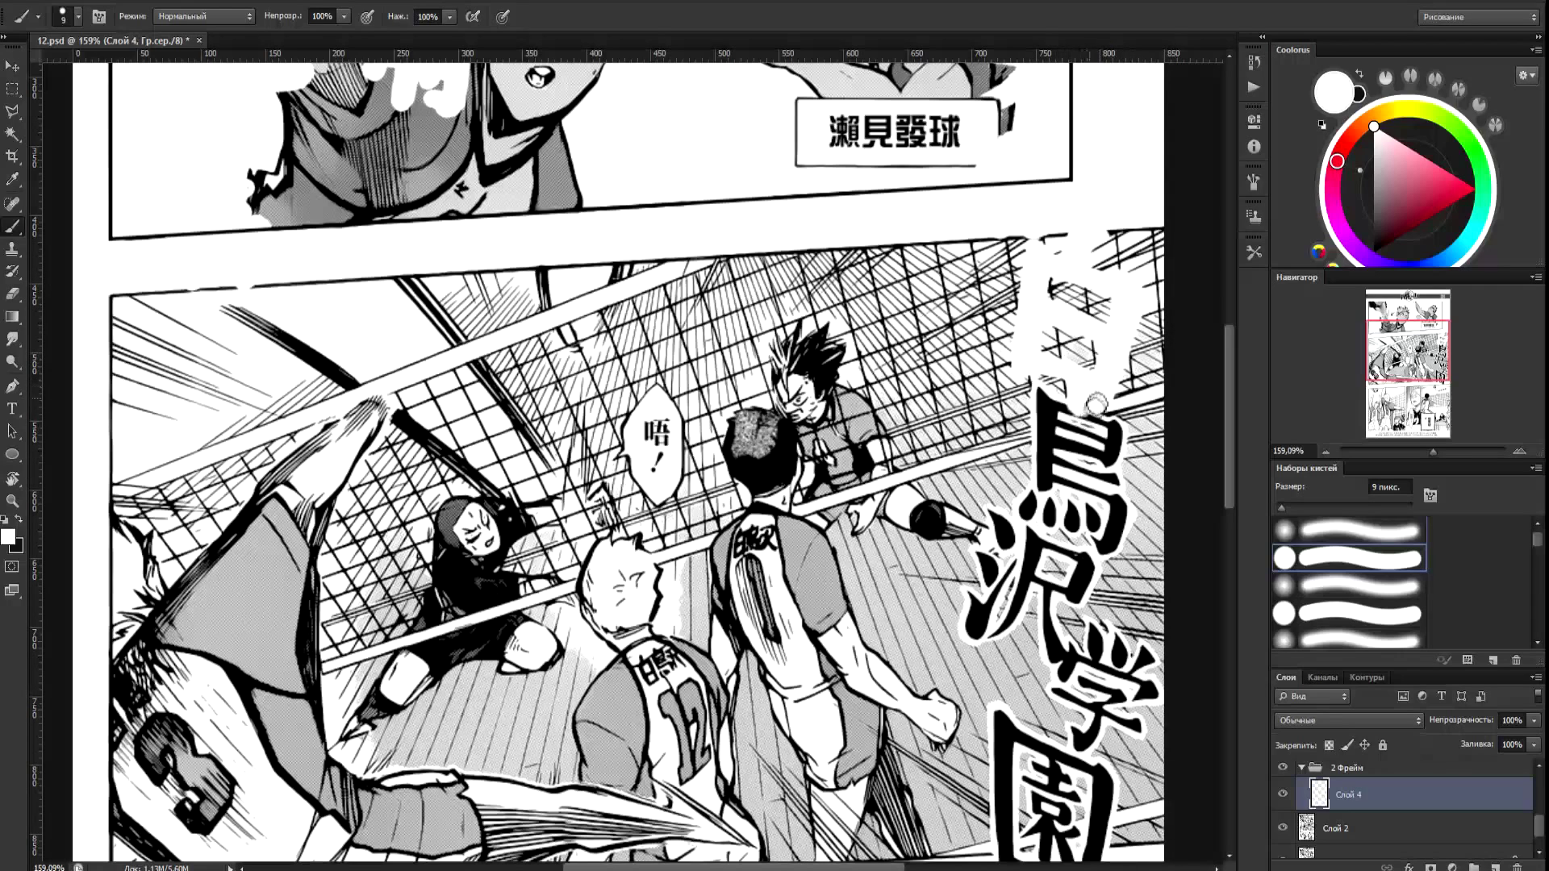
mouse_move(1099, 426)
left_mouse_down()
mouse_move(1049, 433)
mouse_move(1048, 477)
mouse_move(1099, 434)
left_mouse_up()
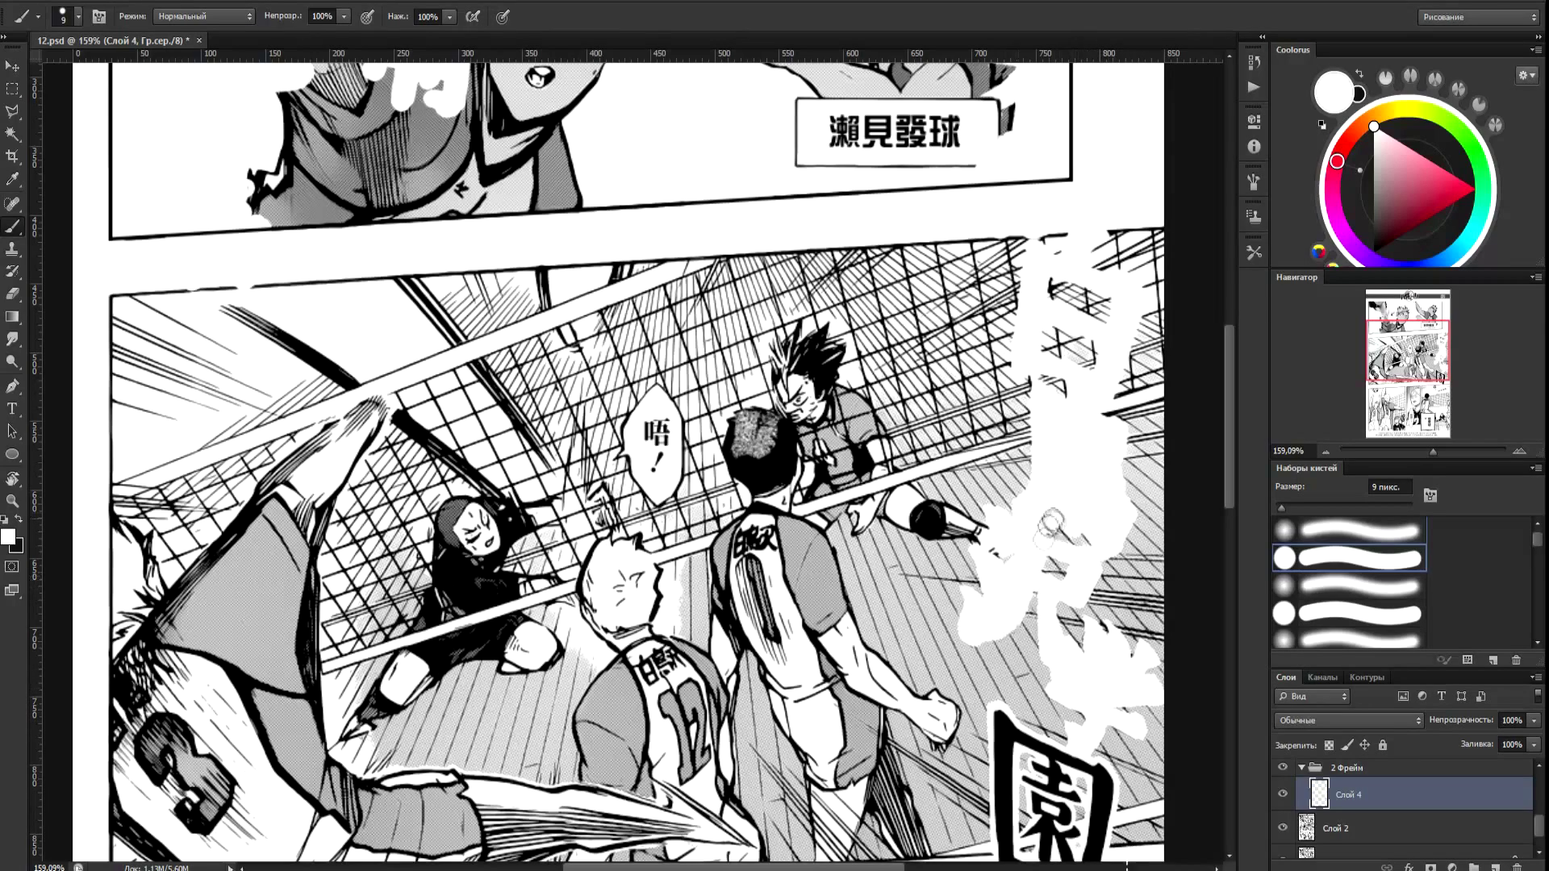
scroll(1091, 563, "down", 3)
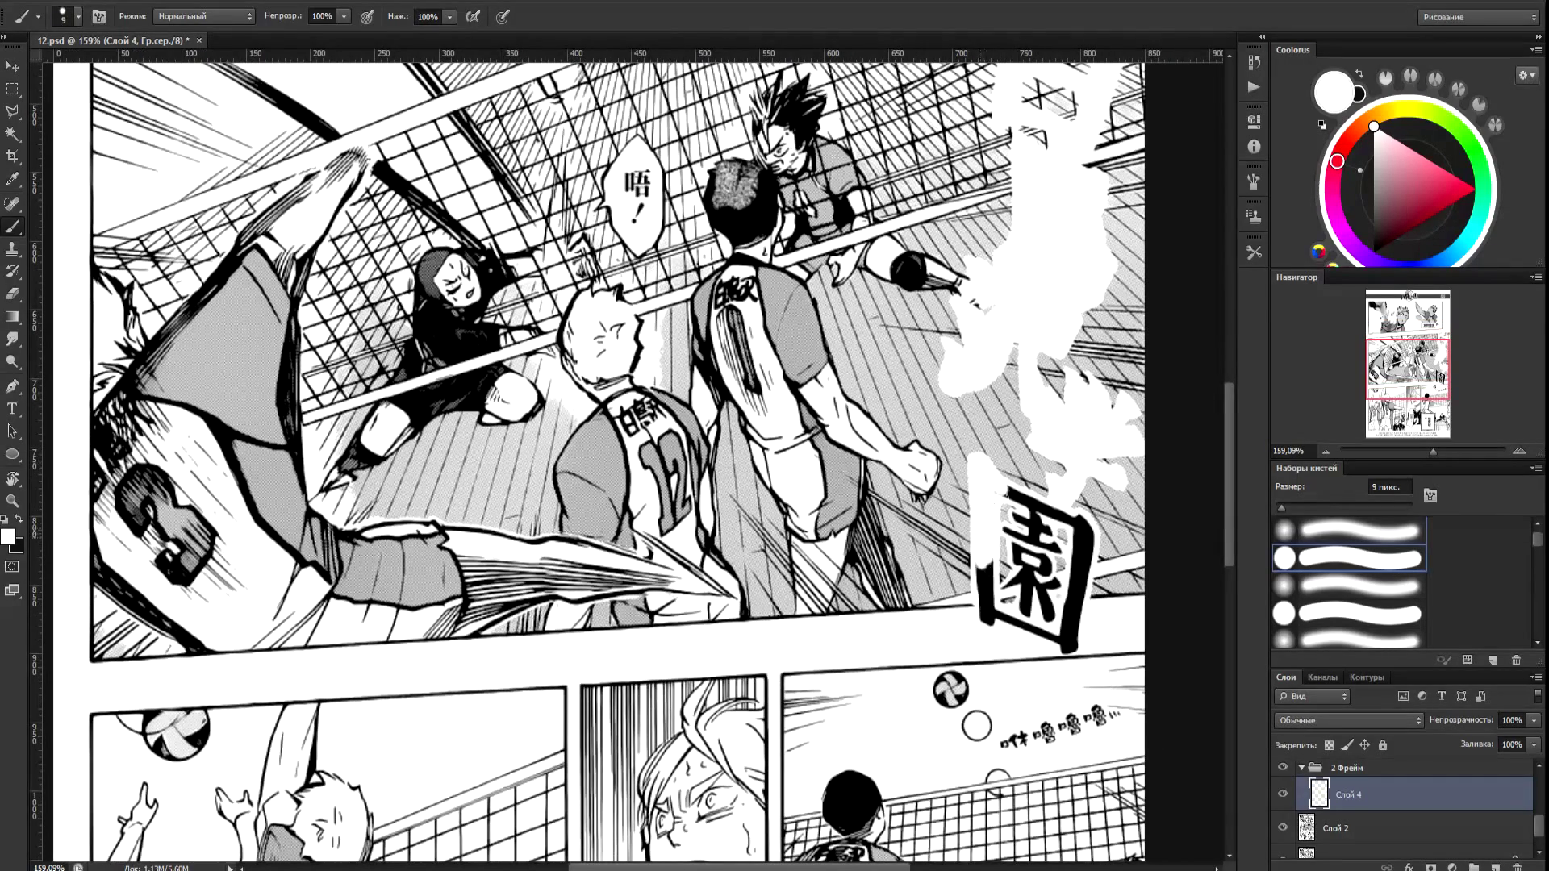
left_click_drag(1082, 522, 1083, 574)
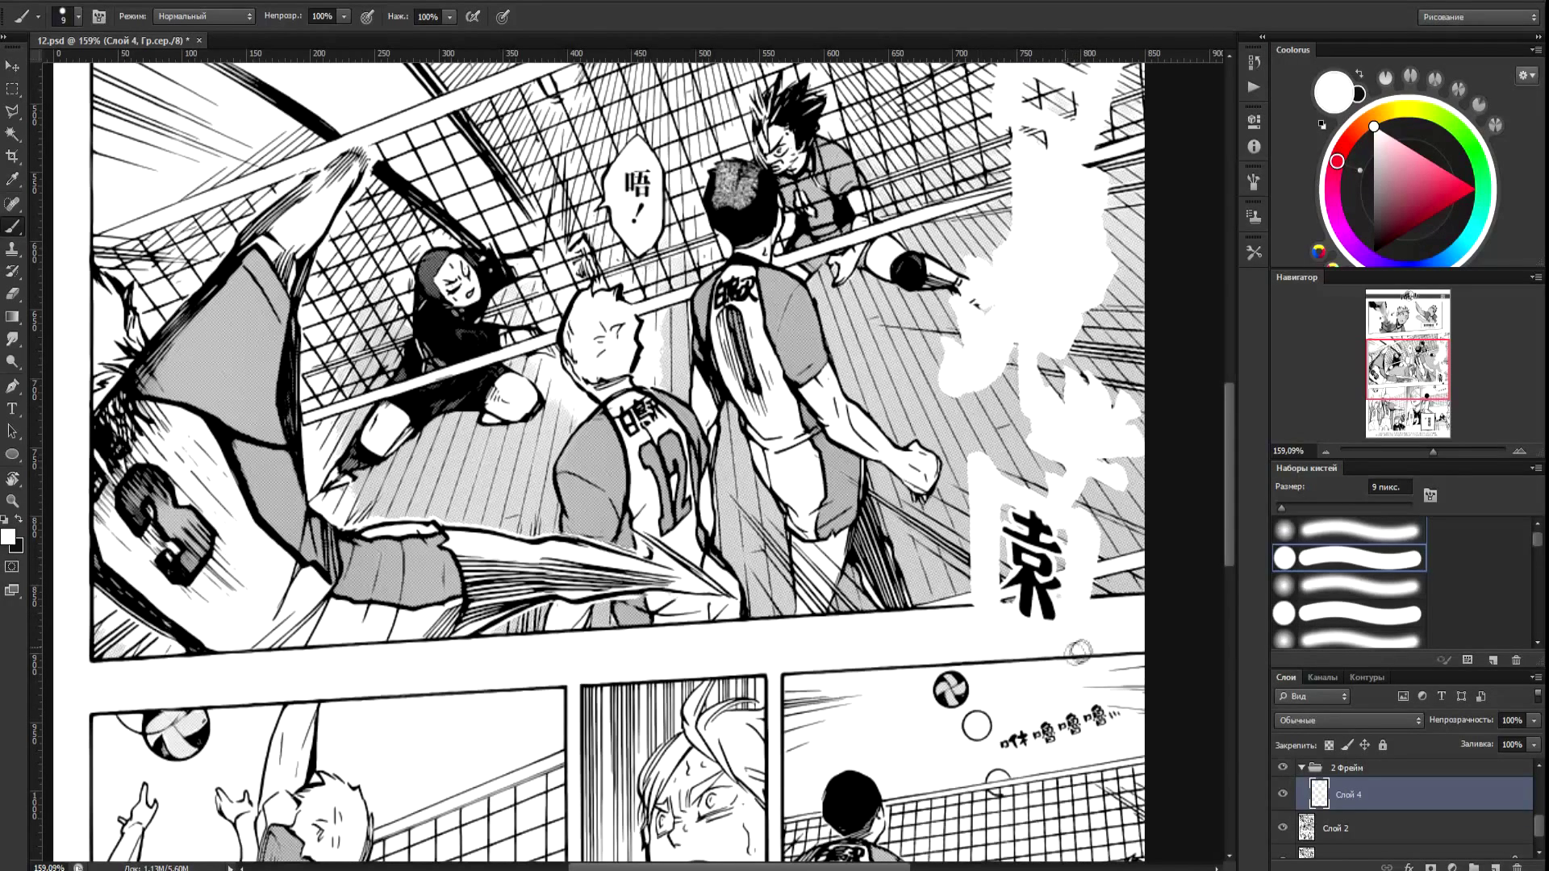
mouse_move(1042, 530)
left_mouse_down()
mouse_move(1048, 597)
mouse_move(1019, 572)
left_mouse_up()
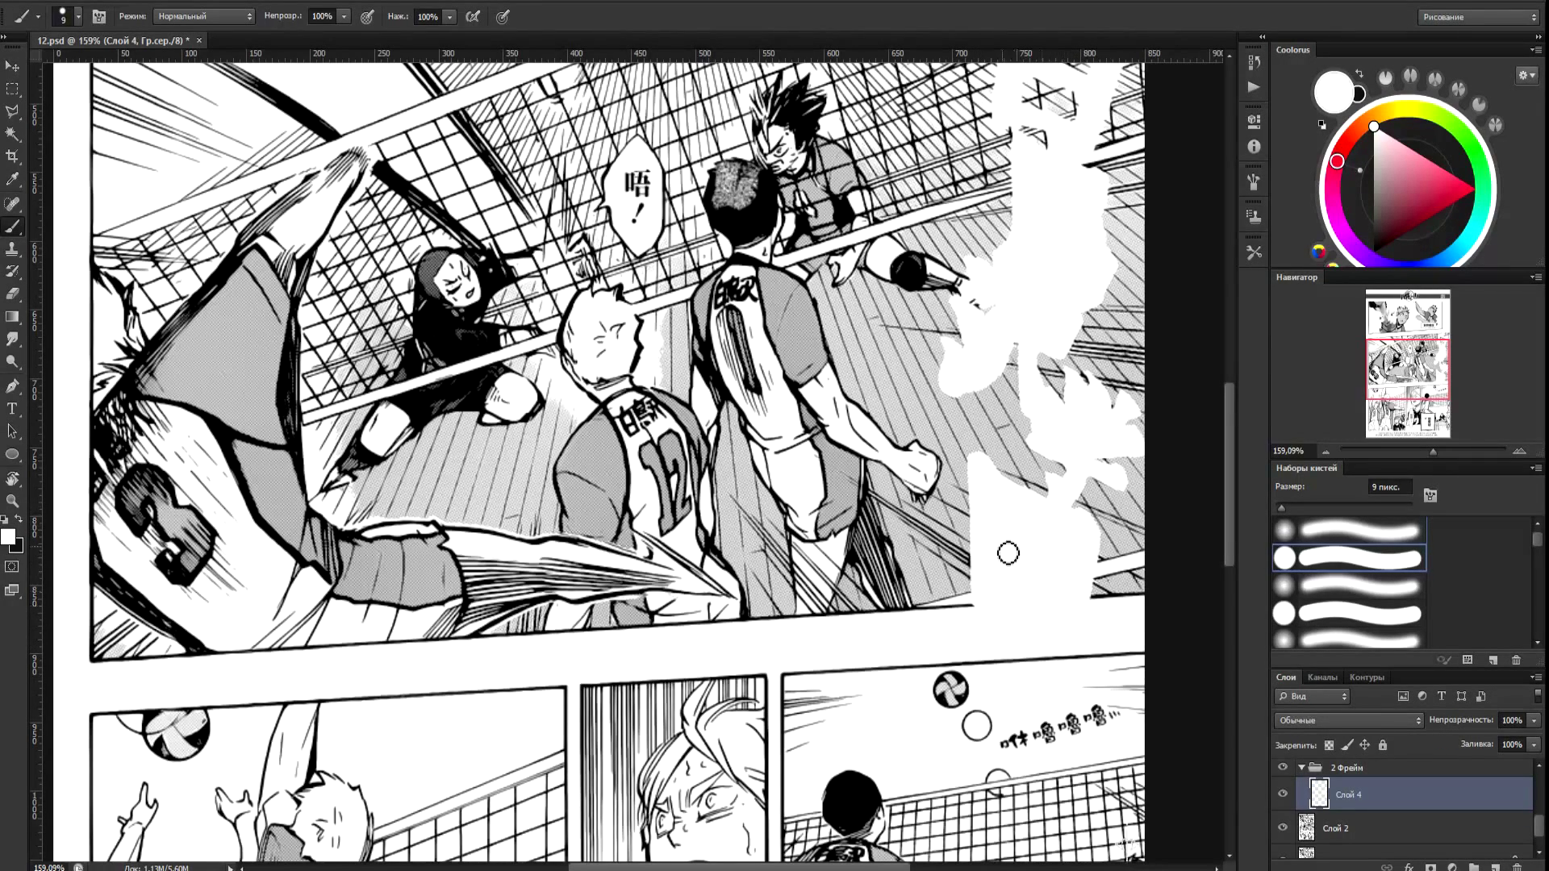
Add a layer above Слой 4 in the 2 Фрейм group and name it Line.
scroll(1008, 554, "down", 3)
left_click(1371, 803)
type("Line")
key("Return")
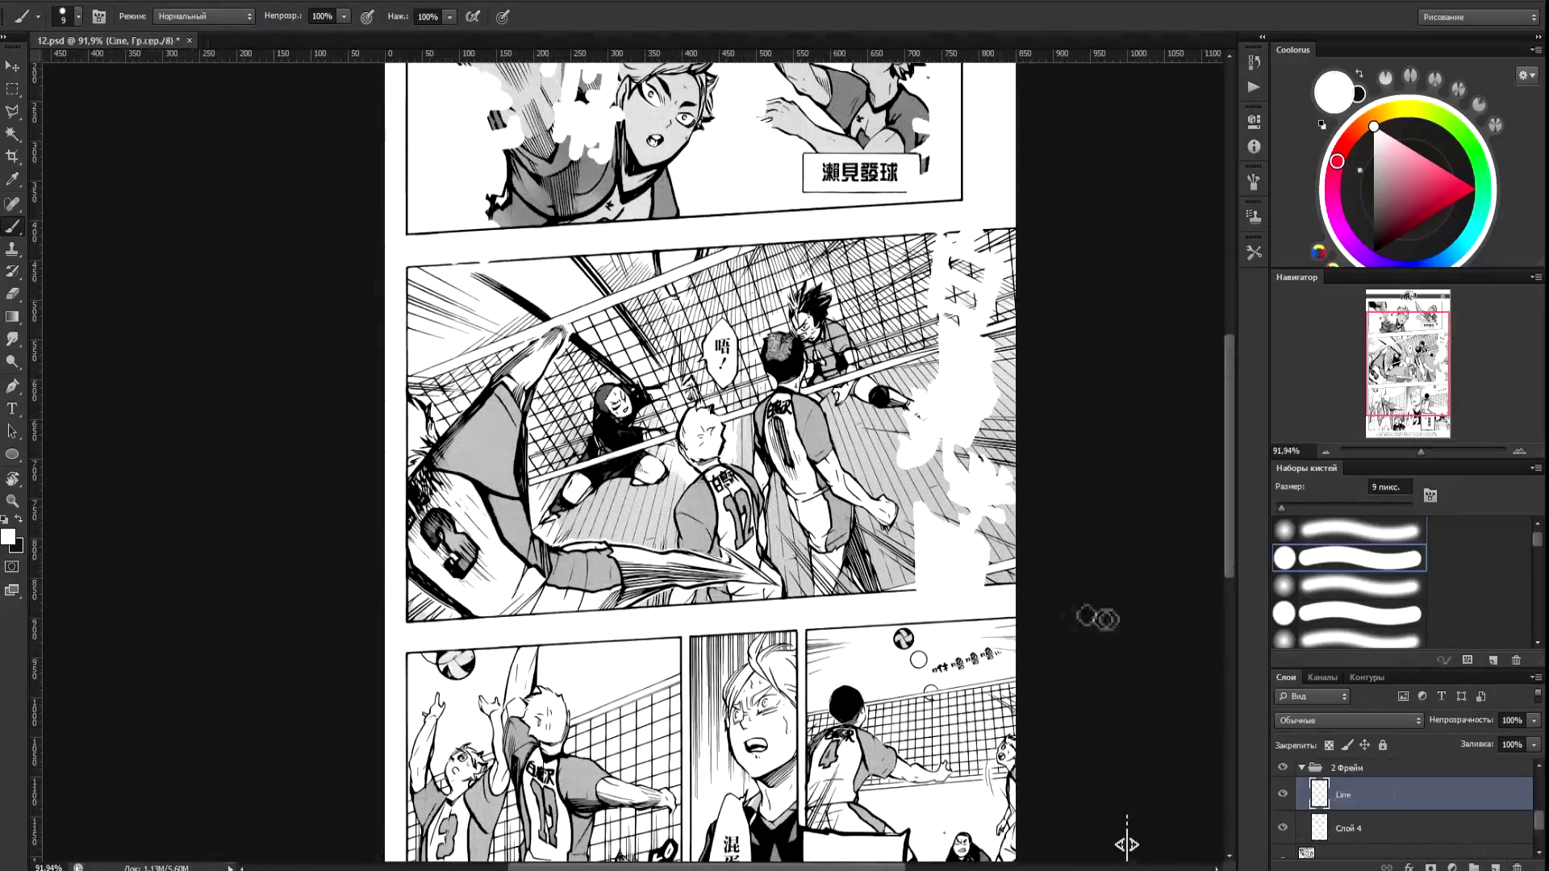
Outline the second panel's full top border with the Polygonal Lasso and fill the strip black on the Line layer.
scroll(894, 215, "up", 4)
key("l")
scroll(1122, 238, "up", 4)
left_click(1192, 286)
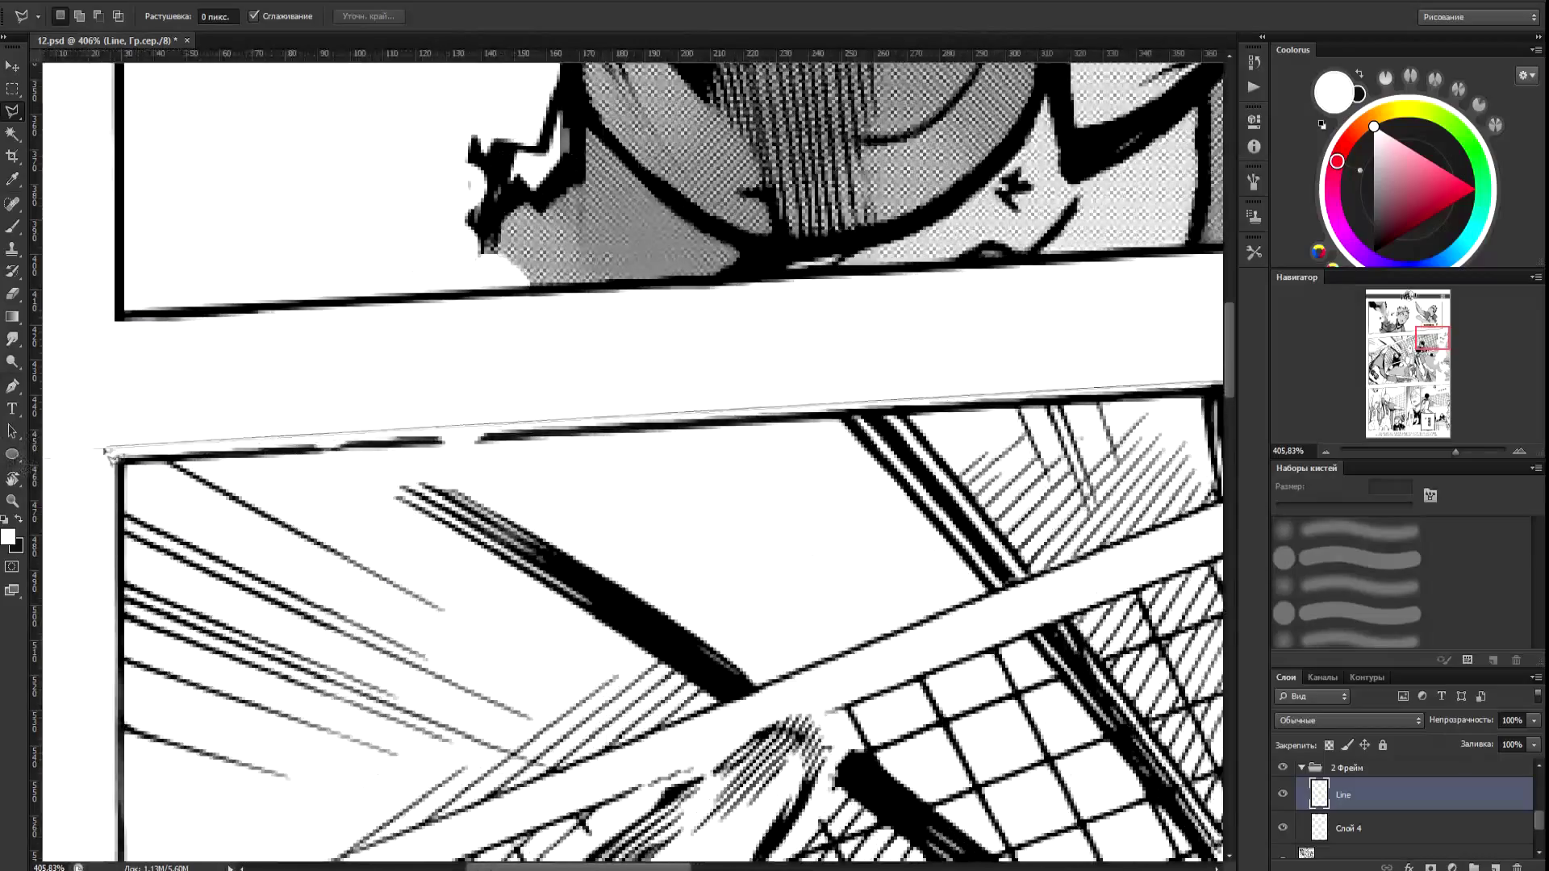
left_click(116, 458)
left_click(116, 464)
scroll(633, 459, "right", 15)
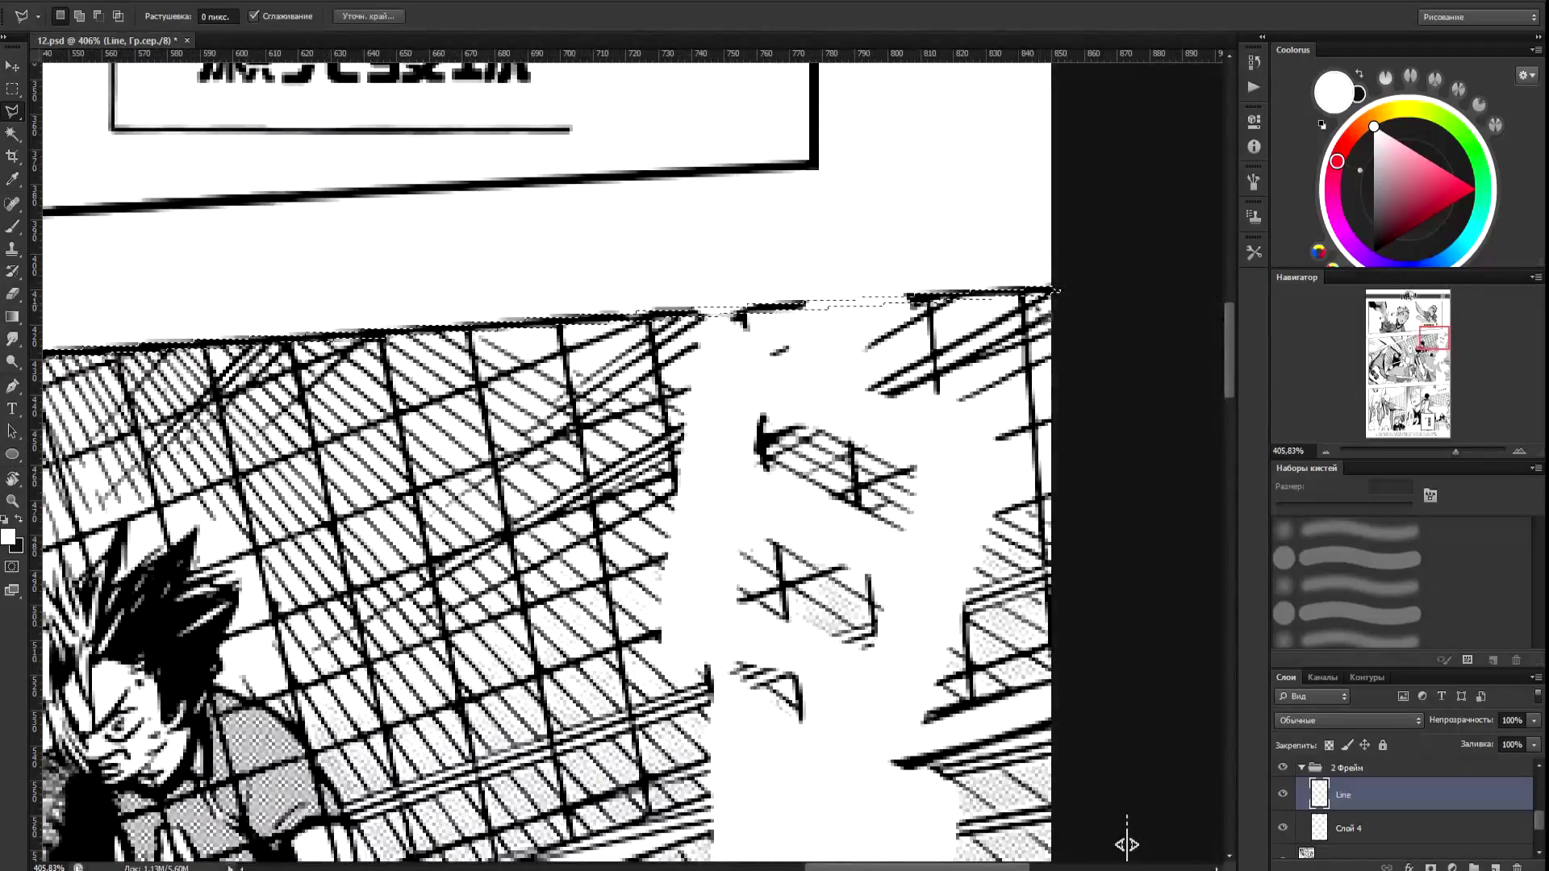
key("ctrl+0")
scroll(290, 149, "up", 6)
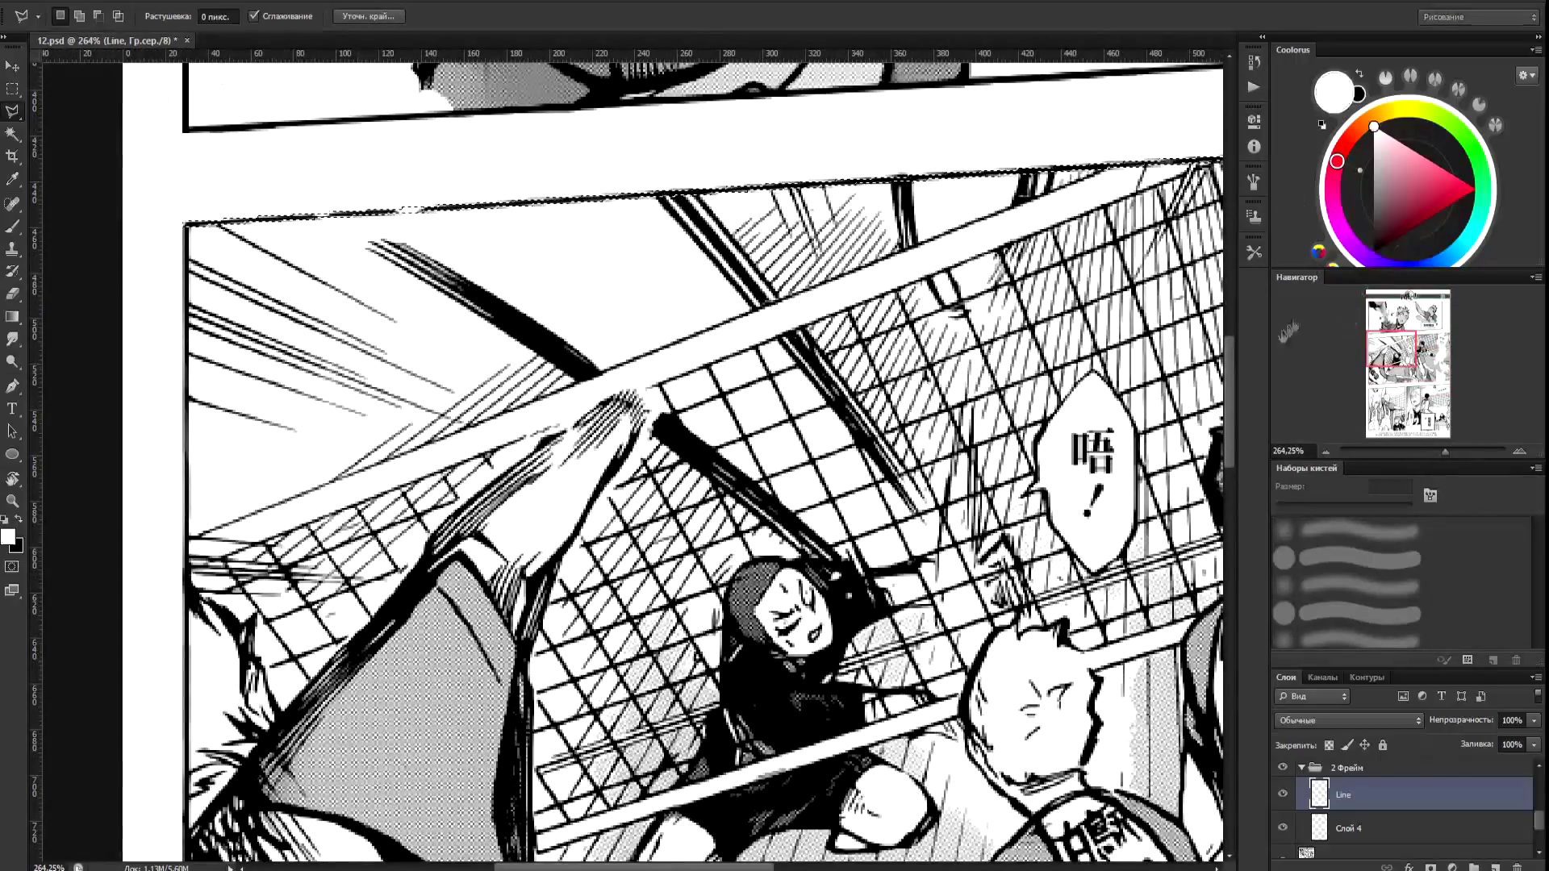
scroll(621, 301, "down", 4)
scroll(621, 301, "up", 2)
scroll(1129, 844, "down", 3)
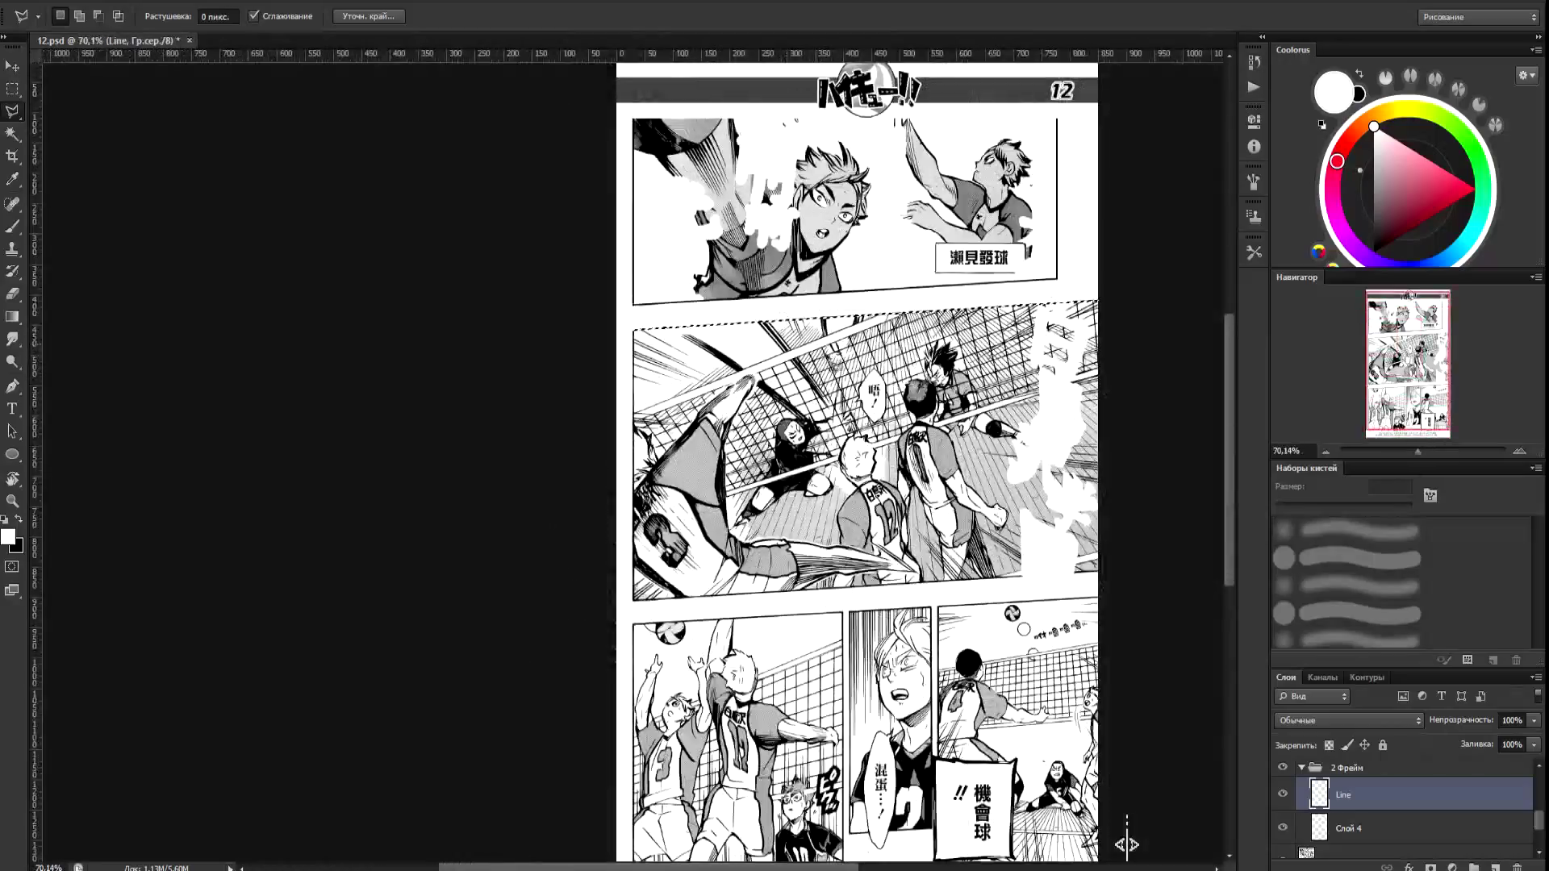
Outline the second panel's bottom border with the Polygonal Lasso out to the page edge and fill the strip black.
scroll(1130, 843, "up", 4)
scroll(770, 436, "down", 4)
scroll(189, 593, "up", 6)
scroll(1127, 843, "right", 12)
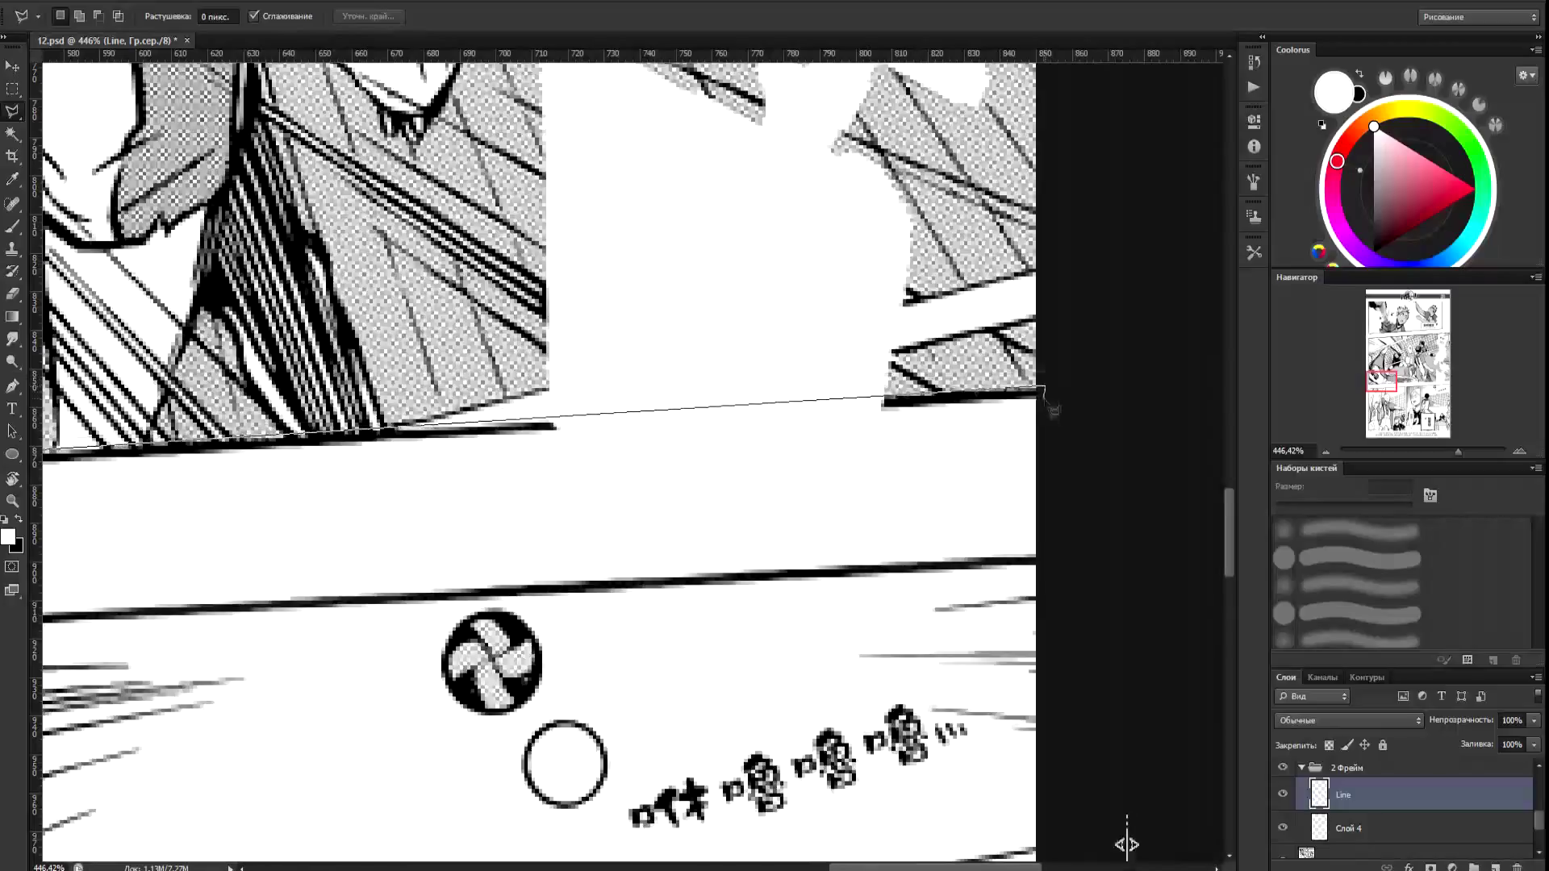
left_click(1044, 400)
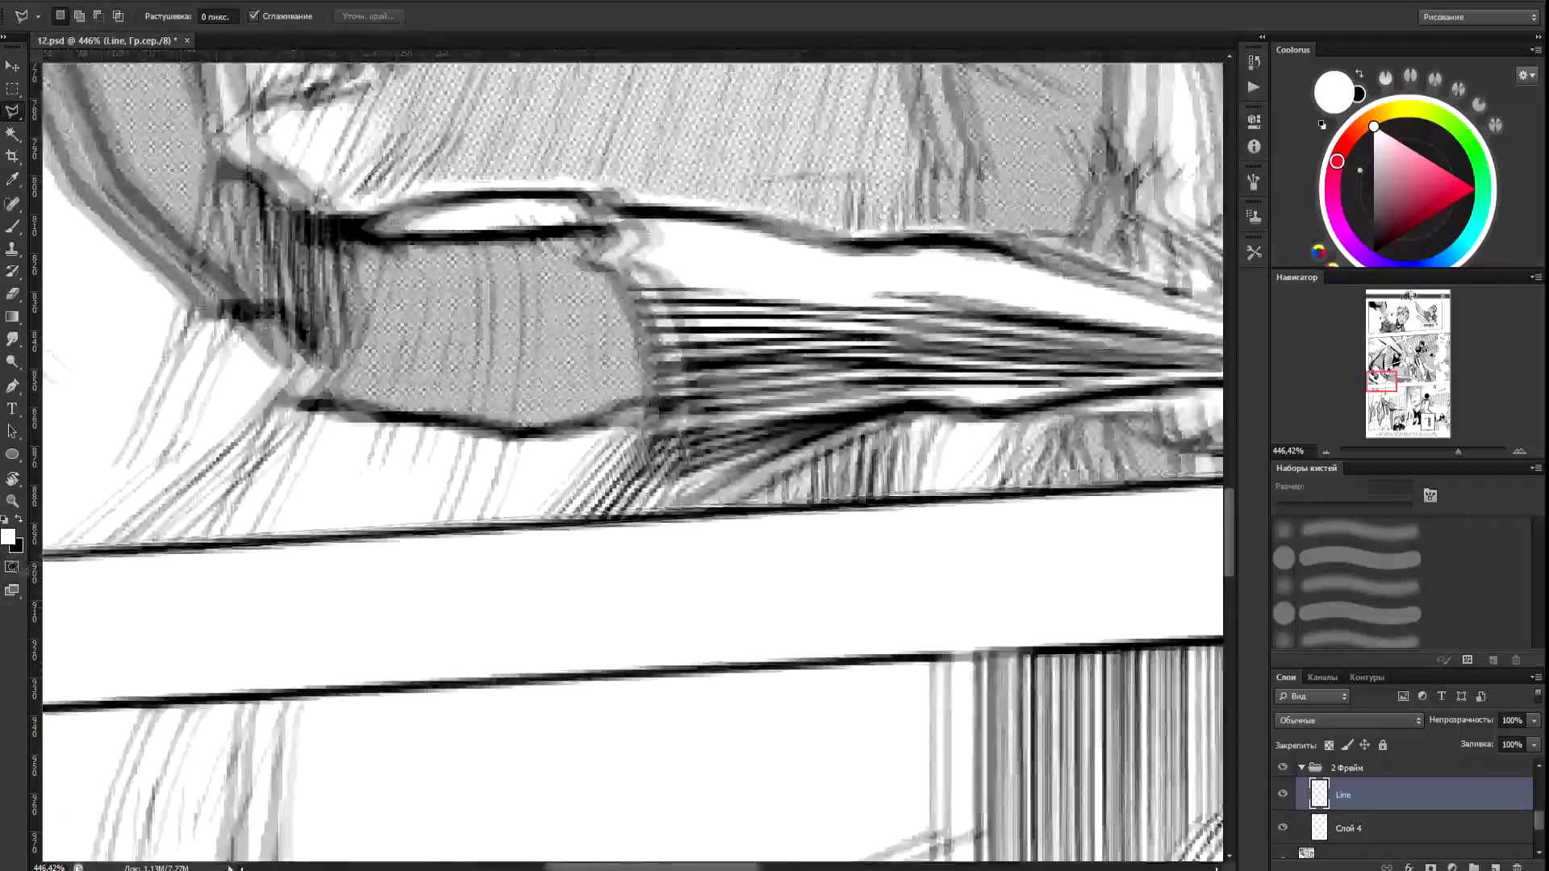
double_click(192, 597)
scroll(299, 610, "down", 5)
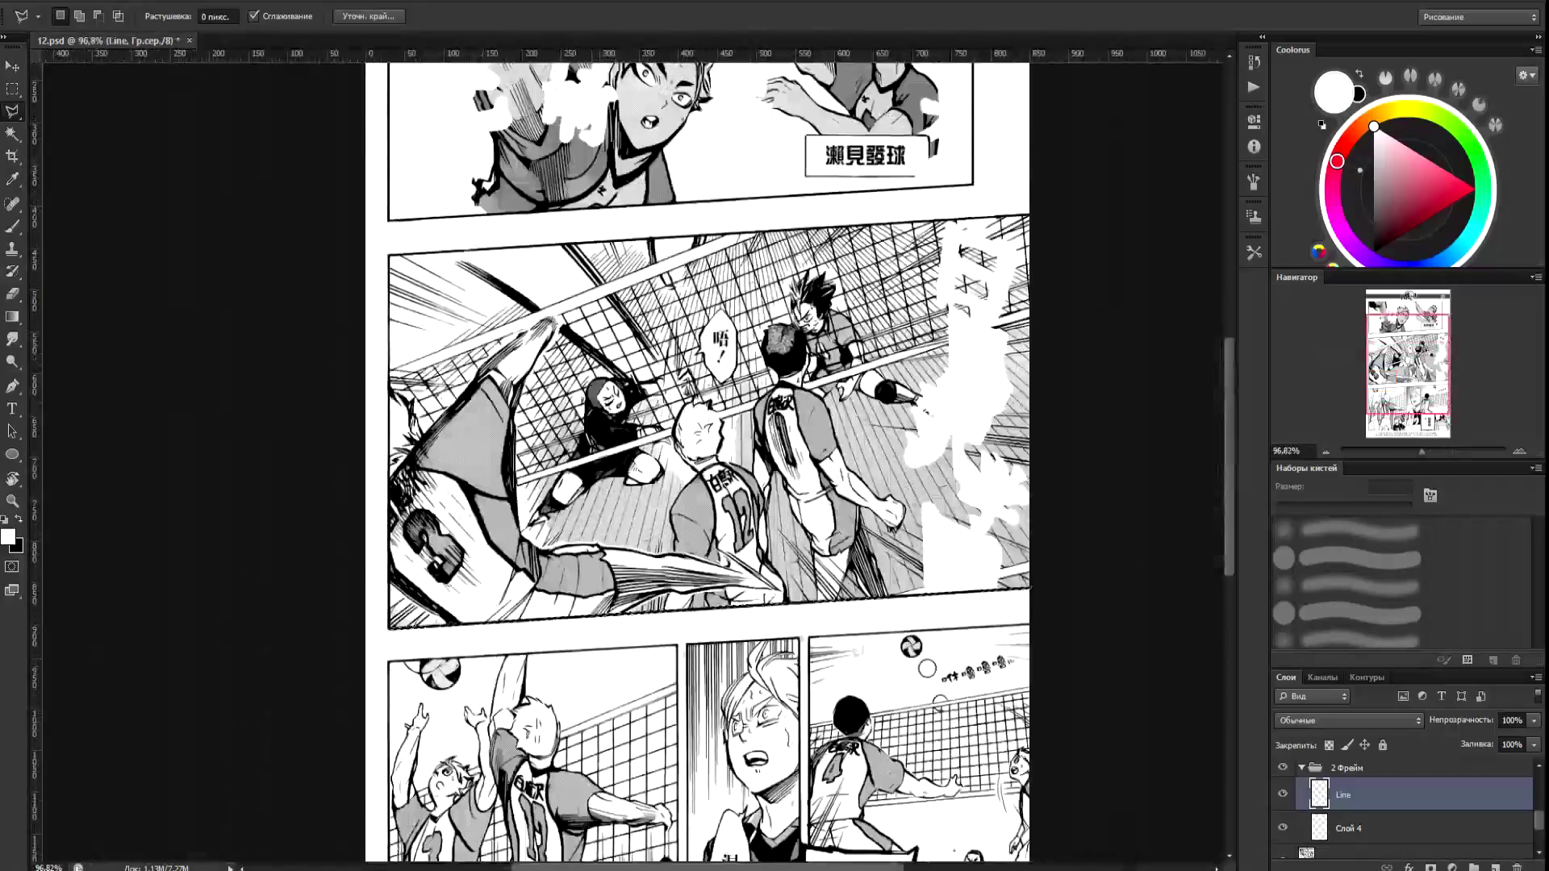
Collapse the 2 Фрейм group and add a new layer below it.
key("ctrl+plus")
key("ctrl+minus")
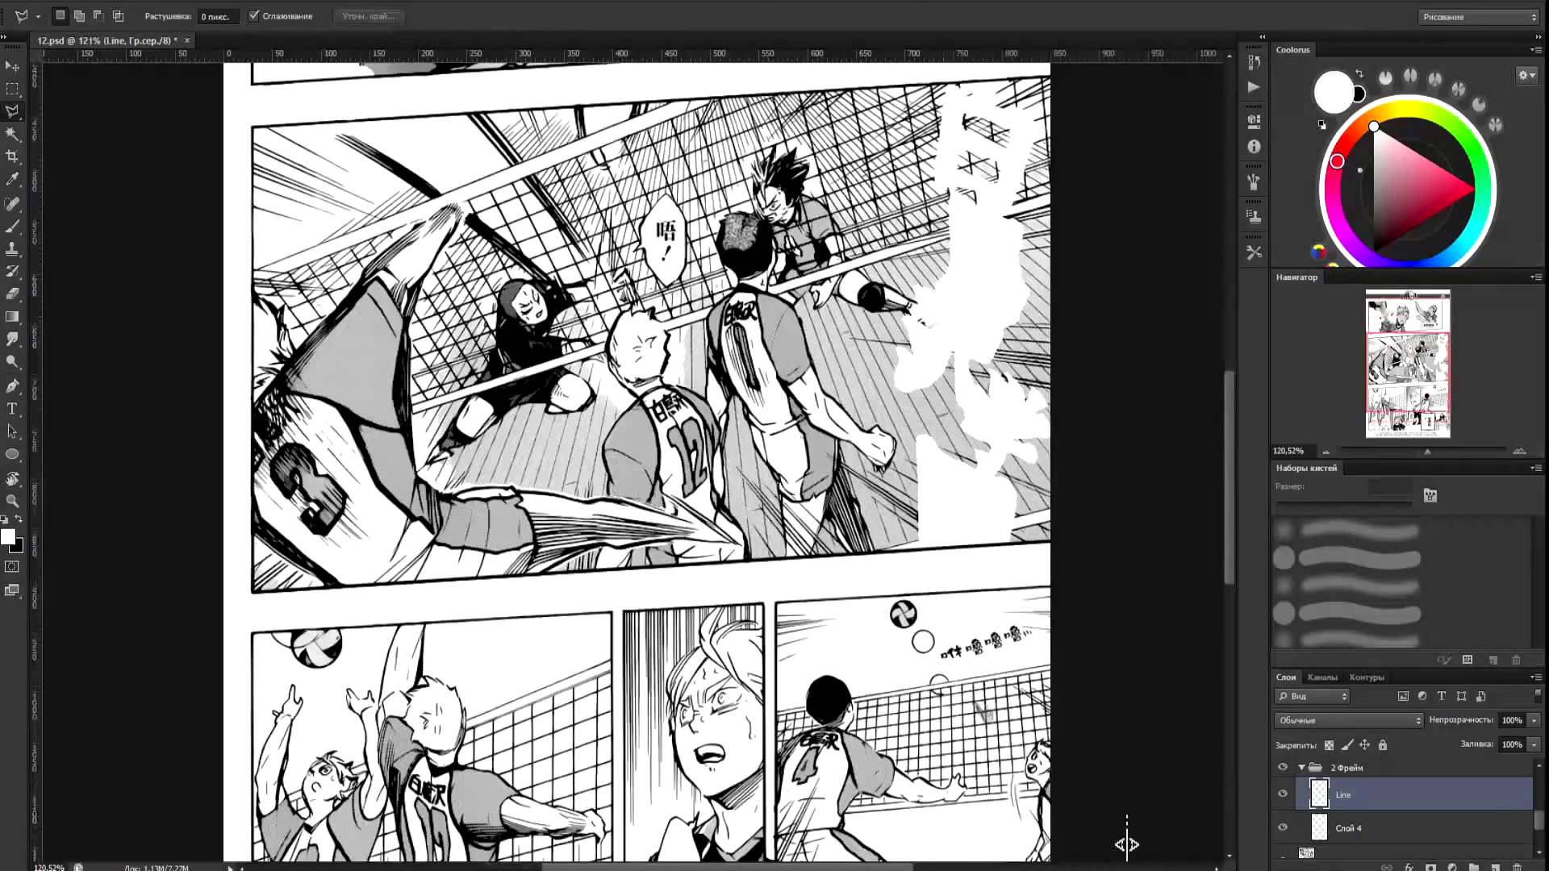
left_click(1302, 772)
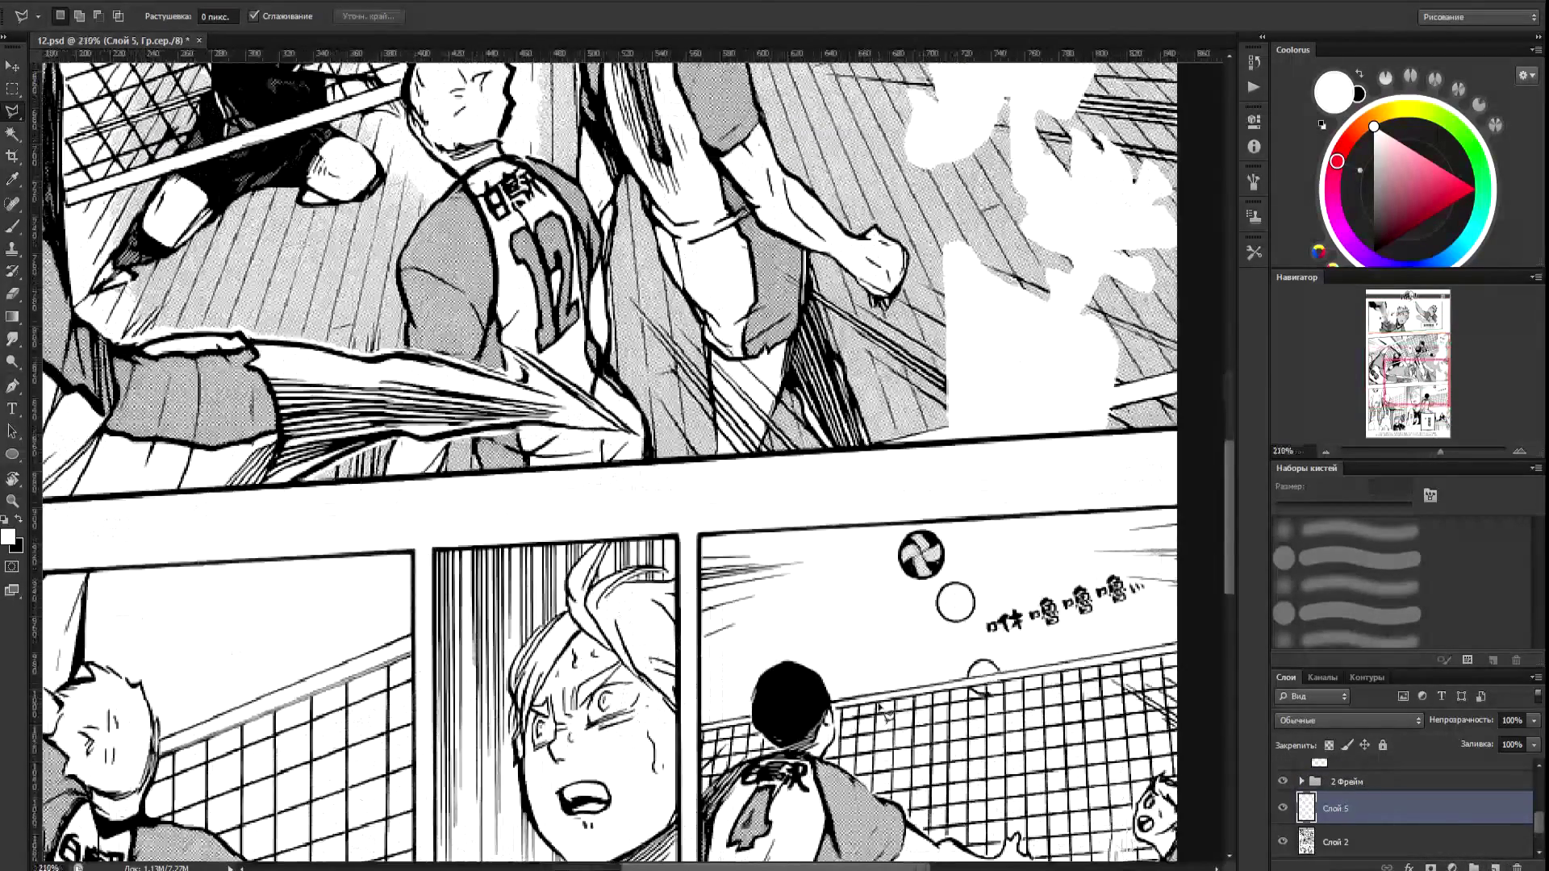
Fill the lassoed sound lettering beside the ball white, and select and whiten the Chinese text in the square caption box.
key("x")
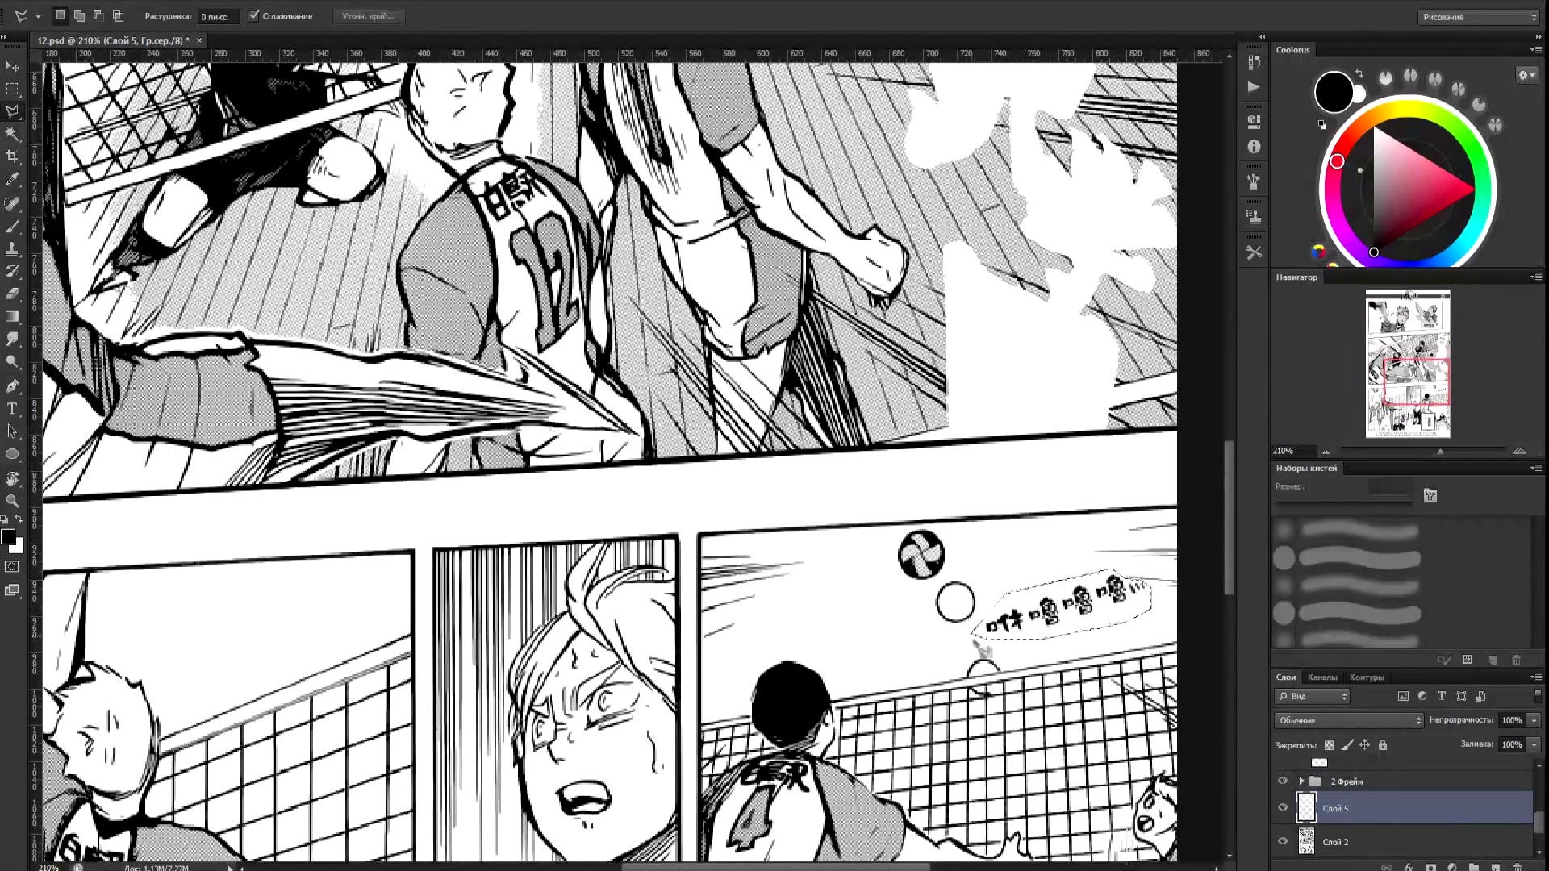
key("ctrl+BackSpace")
mouse_move(980, 694)
left_mouse_down()
mouse_move(923, 329)
mouse_move(958, 69)
left_mouse_up()
left_click(687, 412)
left_click(702, 643)
left_click(865, 634)
left_click(873, 394)
left_click(687, 412)
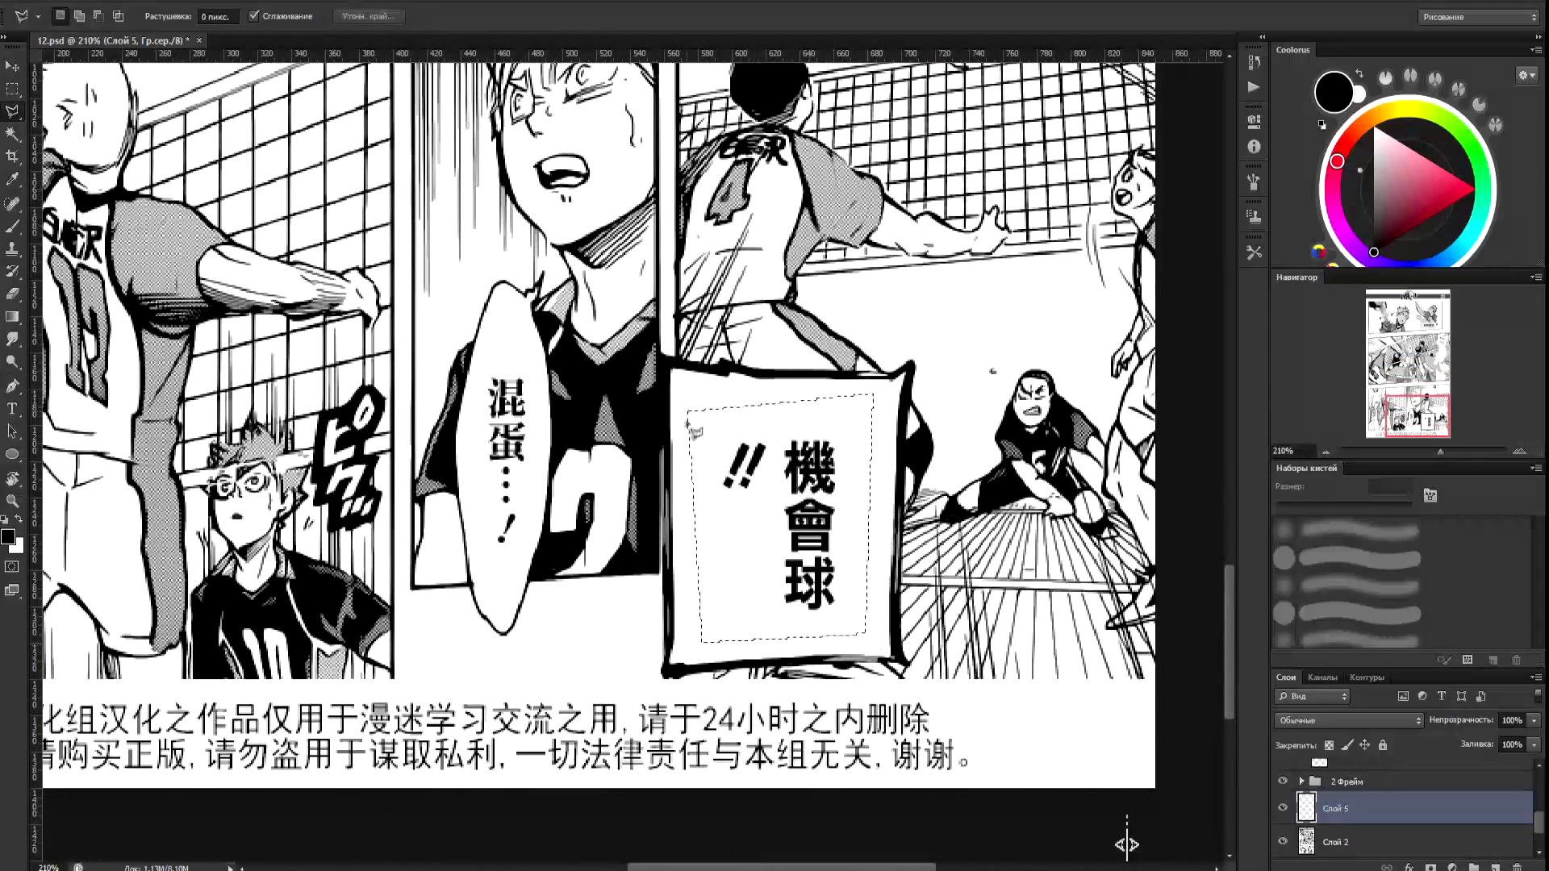
key("ctrl+BackSpace")
Outline the Chinese text in the tall oval speech balloon with the Polygonal Lasso and fill it white.
left_click(480, 537)
left_click(503, 587)
left_click(540, 388)
left_click(520, 340)
key("ctrl+BackSpace")
Select the two-line translator note below the bottom panels with the Polygonal Lasso and fill it white.
left_click_drag(484, 387, 763, 189)
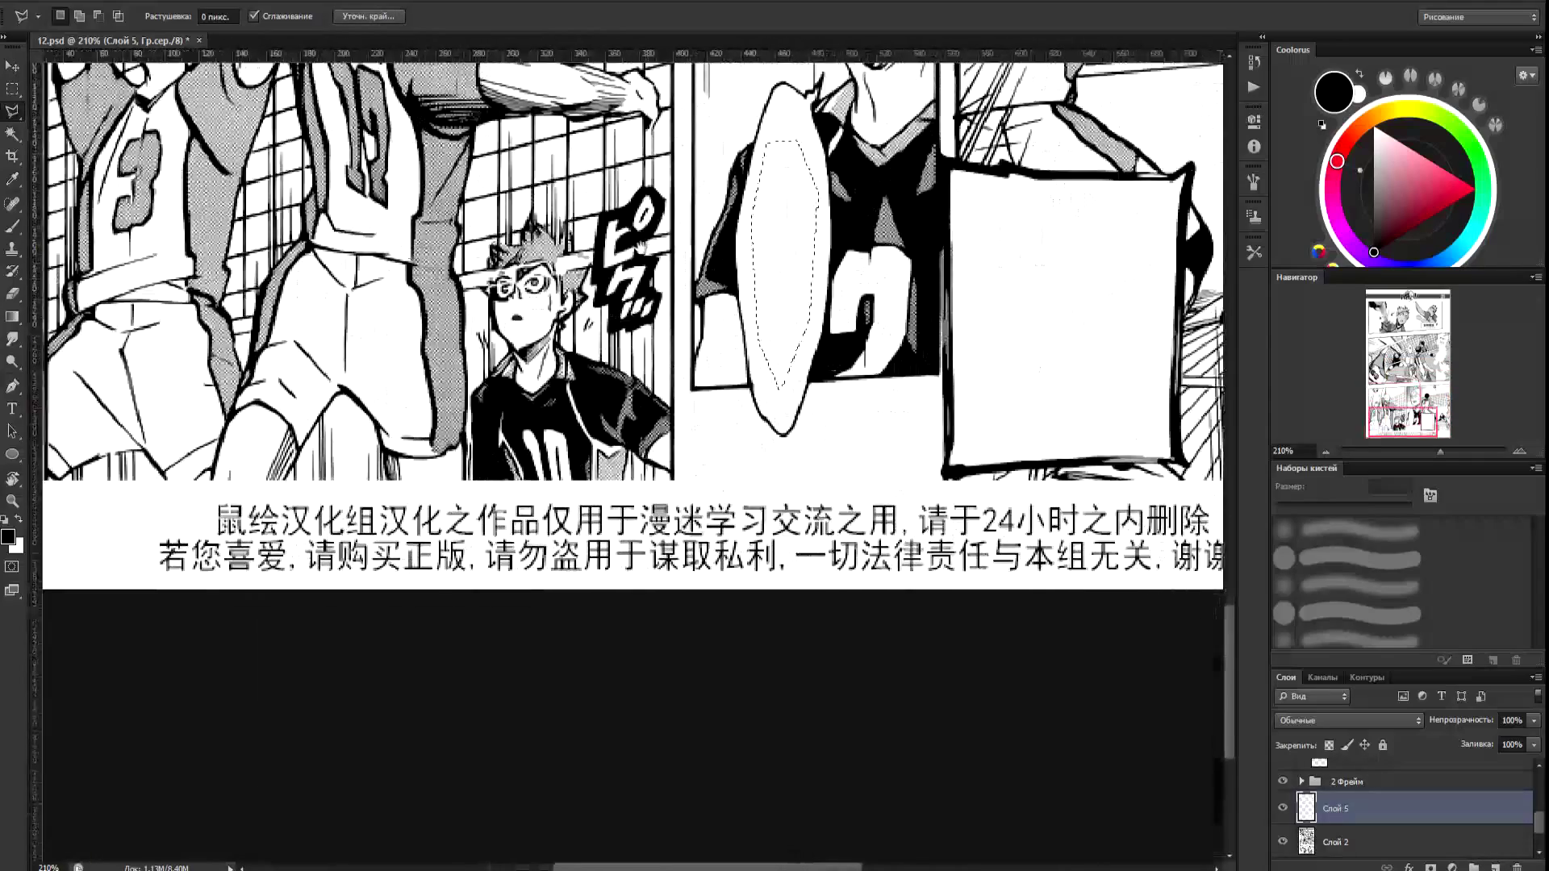
scroll(591, 247, "down", 3)
left_click(281, 433)
left_click(1146, 431)
left_click(1144, 497)
left_click(223, 495)
left_click(281, 433)
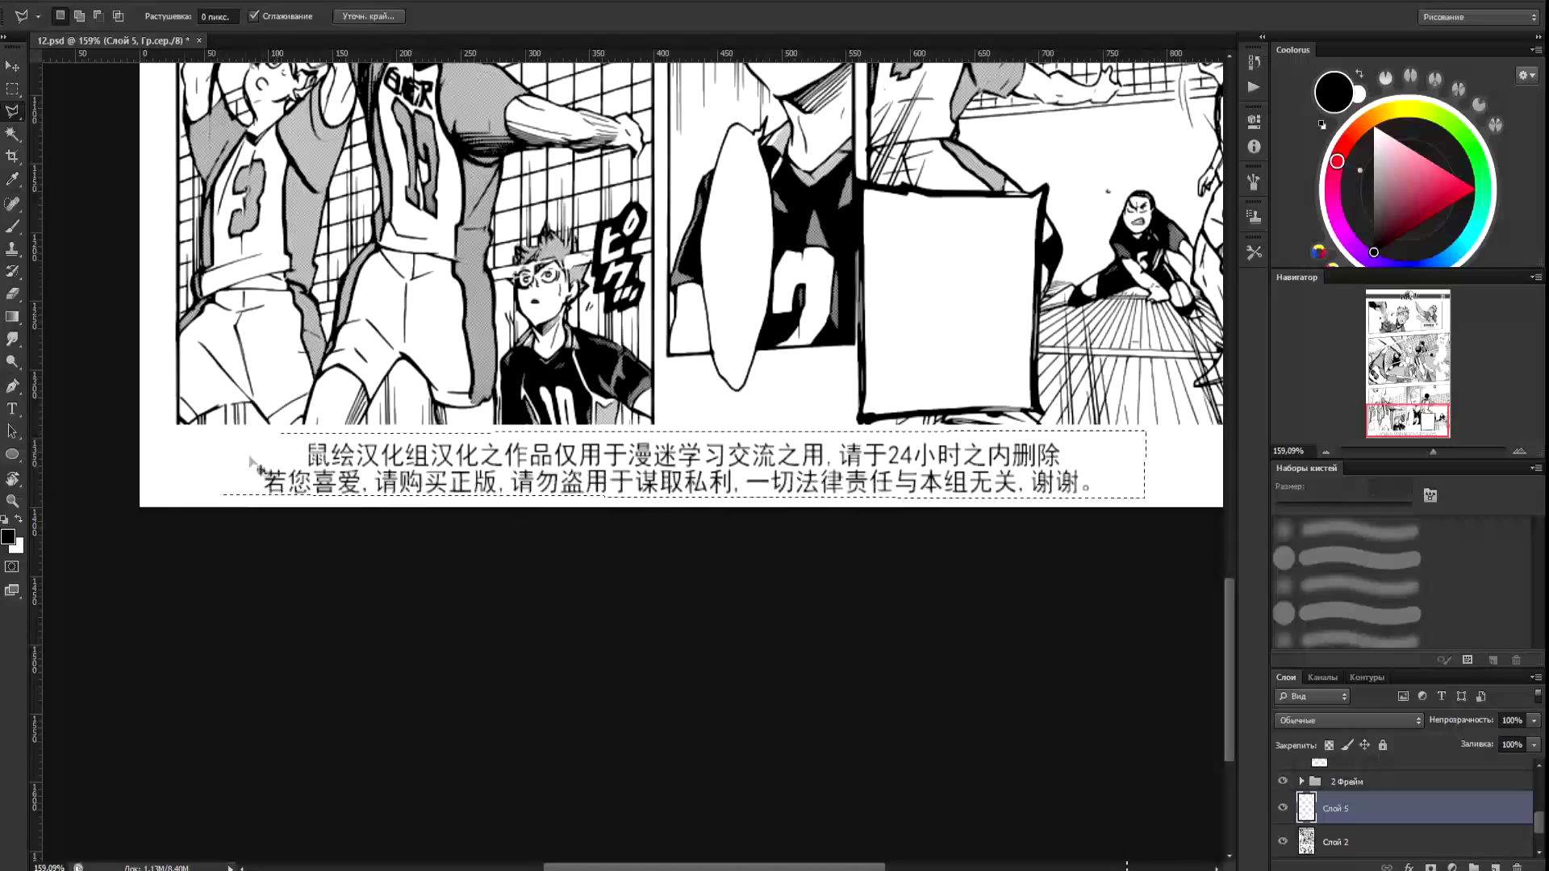
key("ctrl+BackSpace")
Select the Chinese text in the first panel's rectangular caption box and fill it white.
scroll(355, 448, "down", 7)
left_click_drag(501, 226, 593, 742)
scroll(718, 242, "up", 9)
left_click(649, 274)
left_click(839, 276)
left_click(835, 328)
left_click(644, 329)
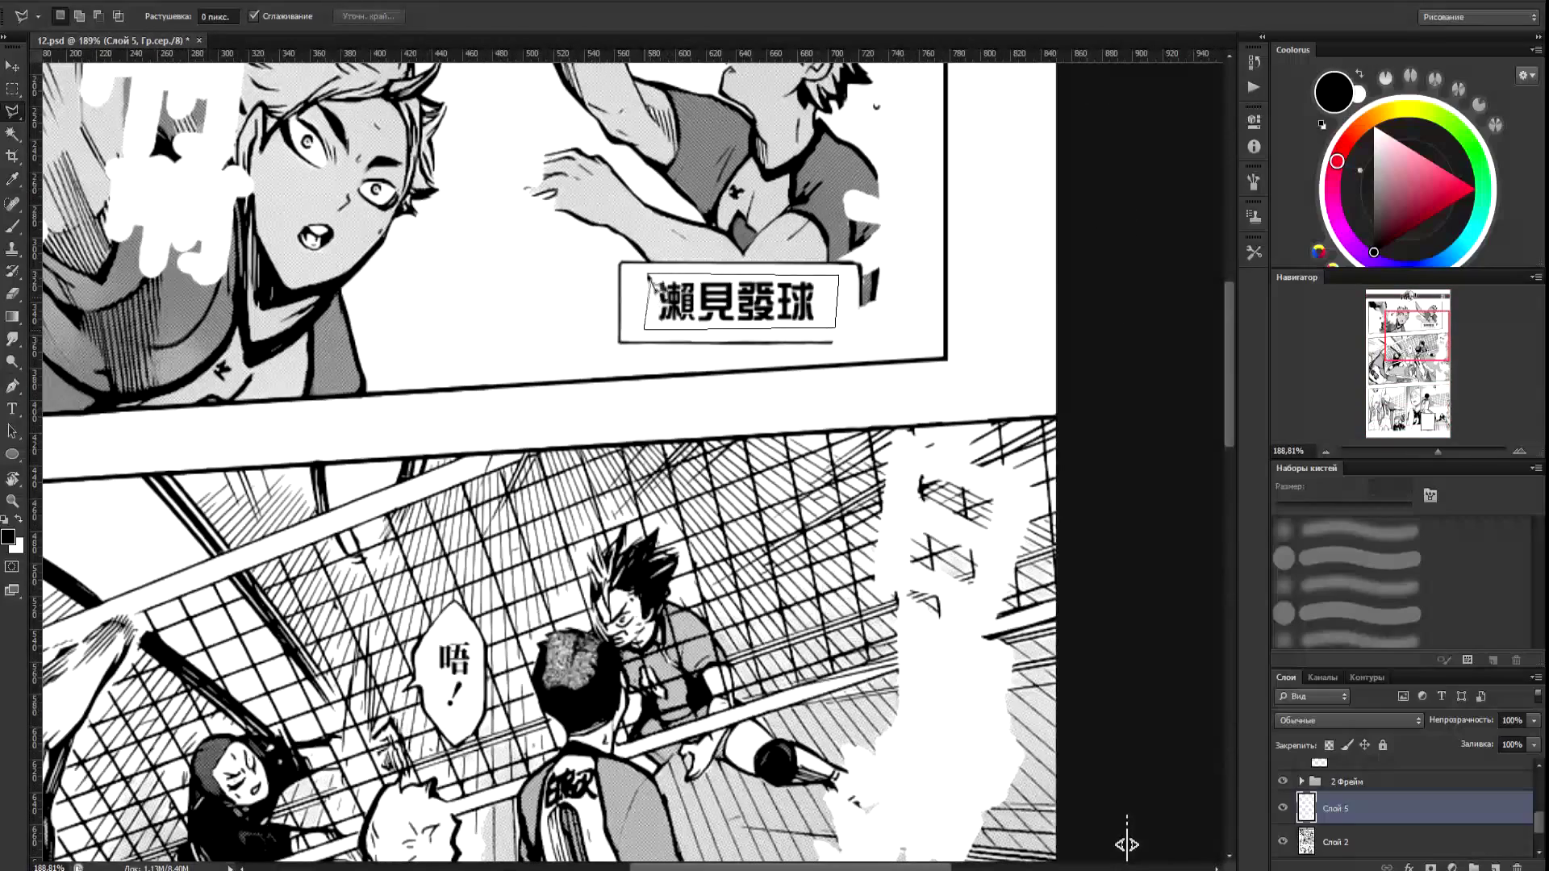
left_click(649, 277)
key("ctrl+BackSpace")
Lasso the text in the second panel's small speech balloon, fill it white, and clear the selection.
left_click(438, 629)
left_click(487, 686)
key("ctrl+BackSpace")
key("ctrl+d")
Check the layer visibility in the 1 Фрейм group and add a new layer above its Line layer.
scroll(478, 659, "down", 9)
scroll(476, 404, "up", 5)
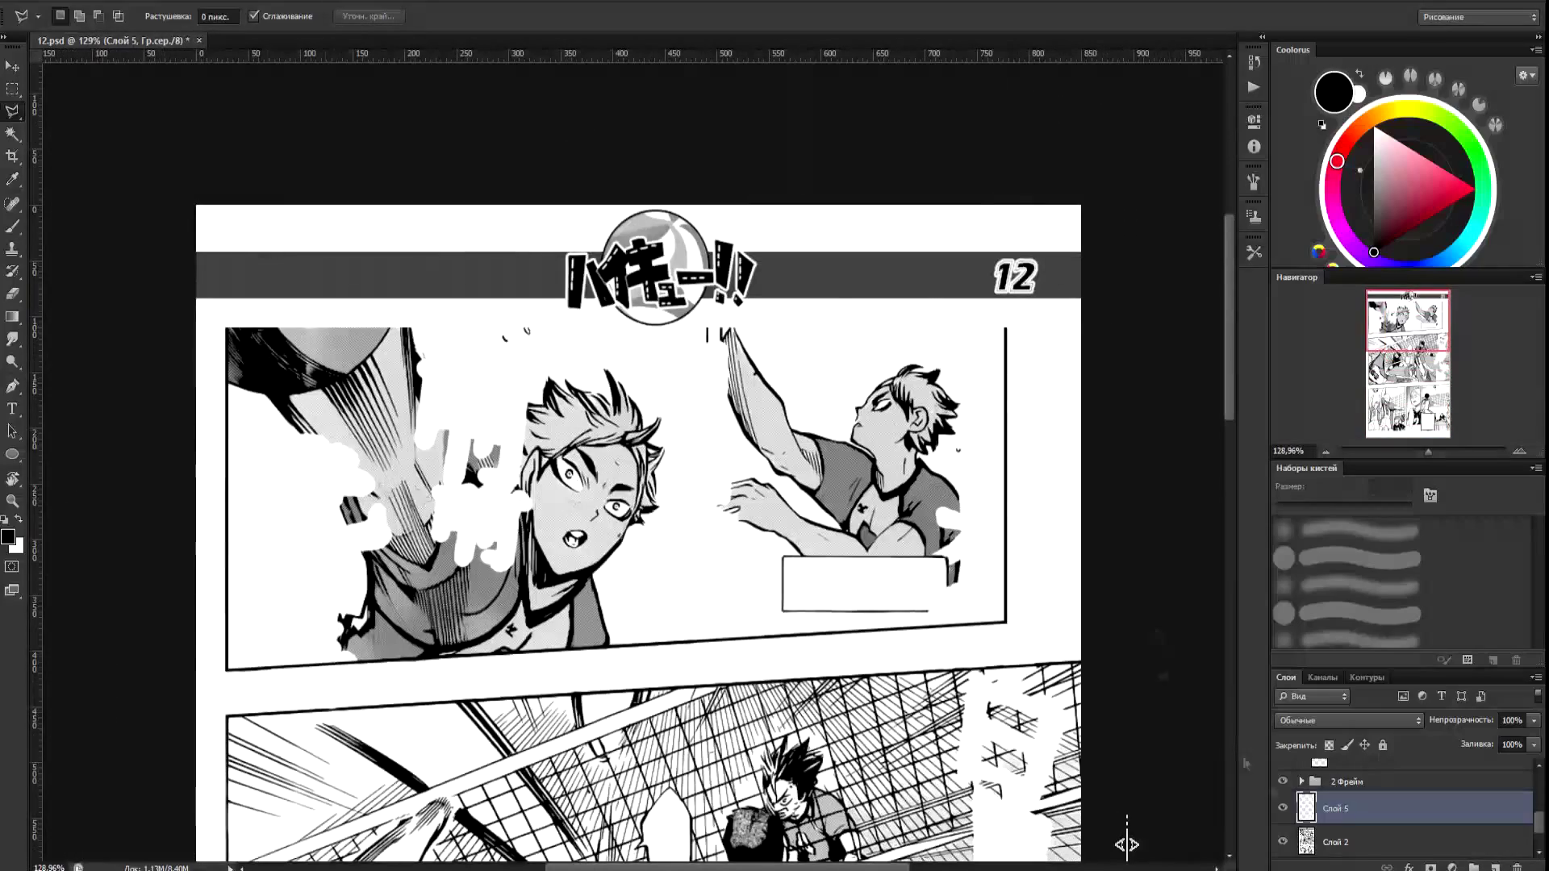
scroll(1359, 831, "up", 3)
left_click(1355, 796)
left_click(1357, 824)
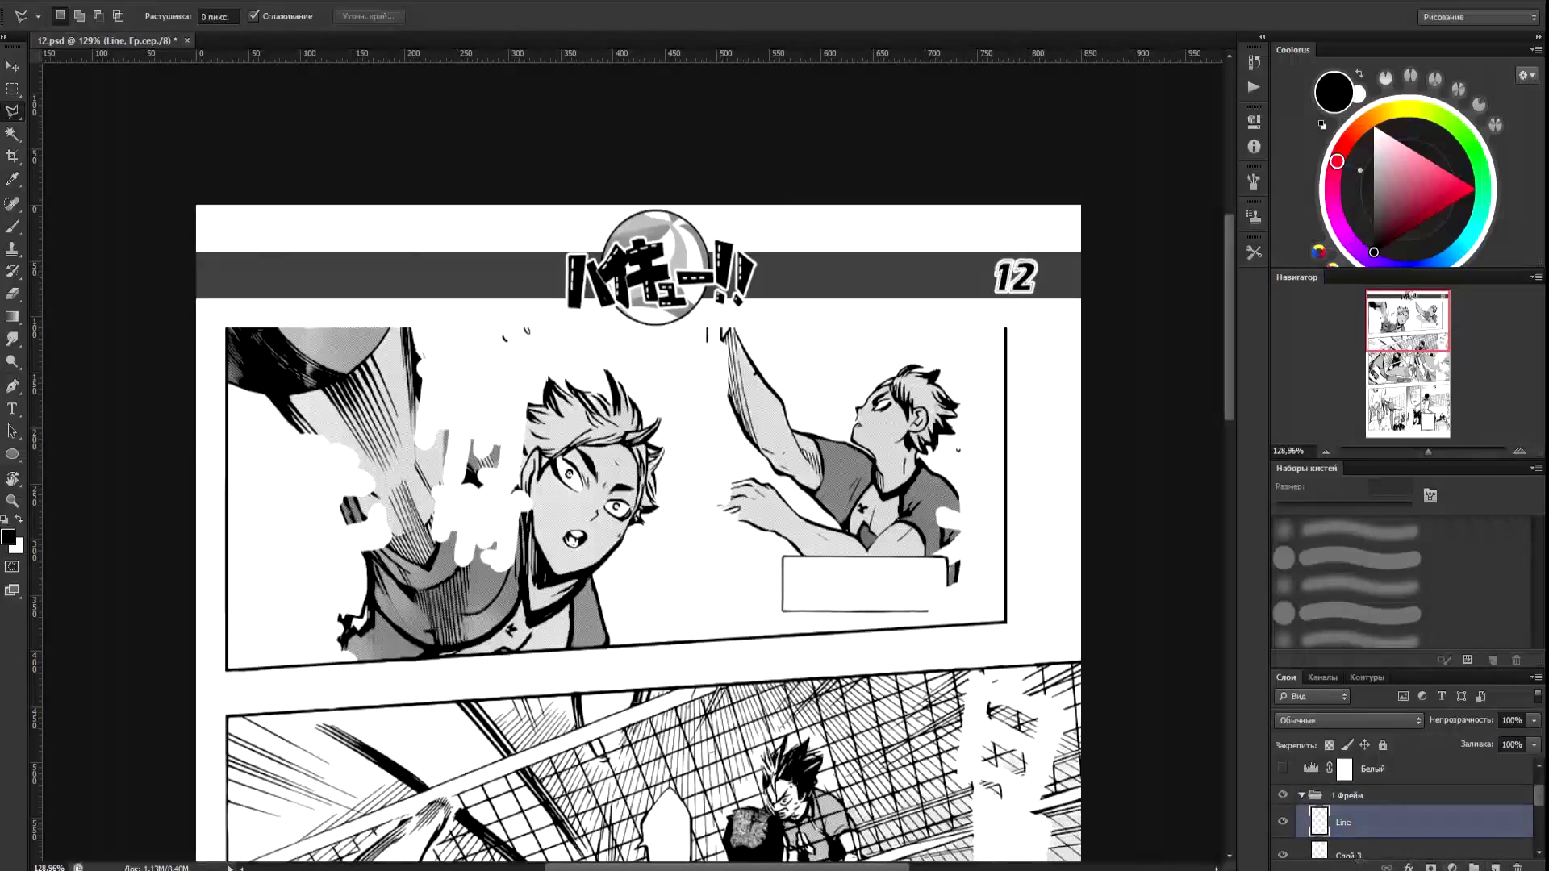
left_click(1284, 855)
left_click(1284, 855)
scroll(801, 484, "up", 2)
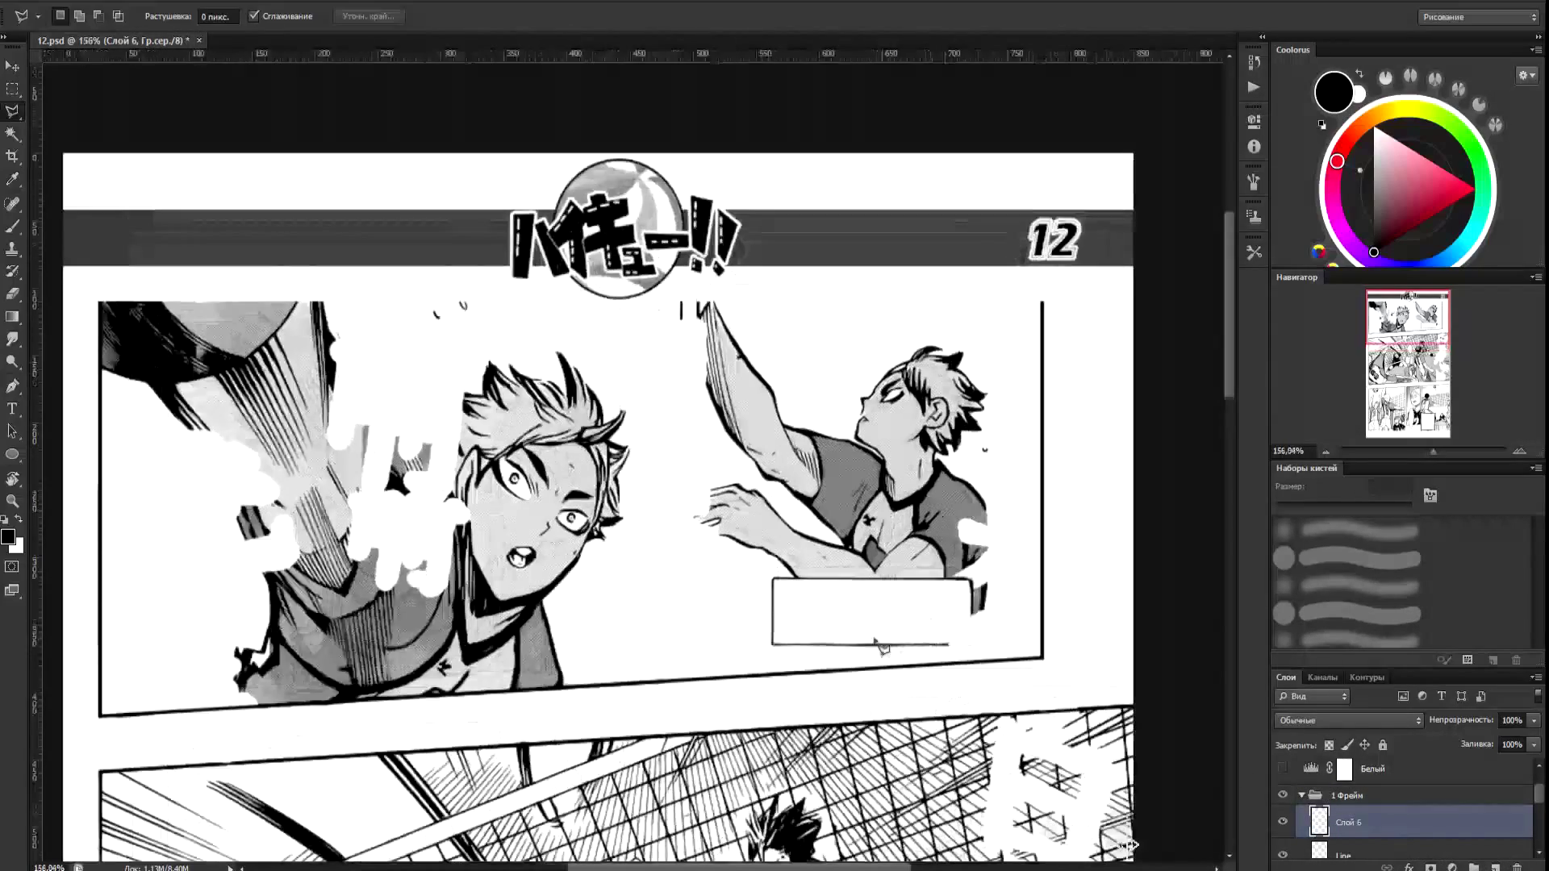
Redraw the missing end of the first panel caption box's bottom edge in black and touch it up with a 1 px brush.
scroll(939, 662, "up", 8)
left_click_drag(946, 643, 928, 569)
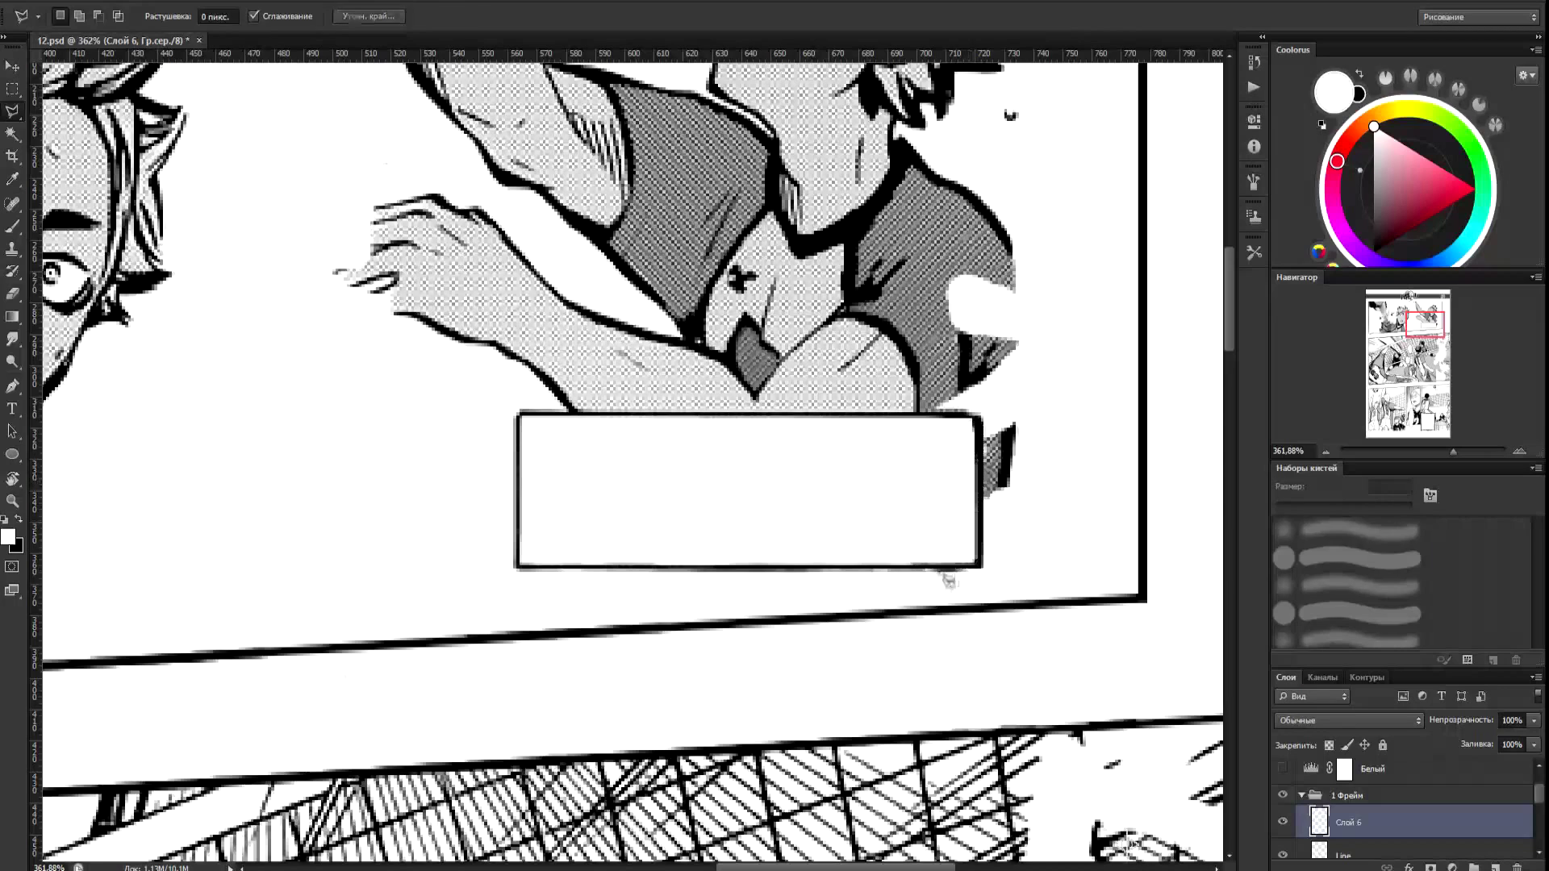
key("b")
key("x")
key("x")
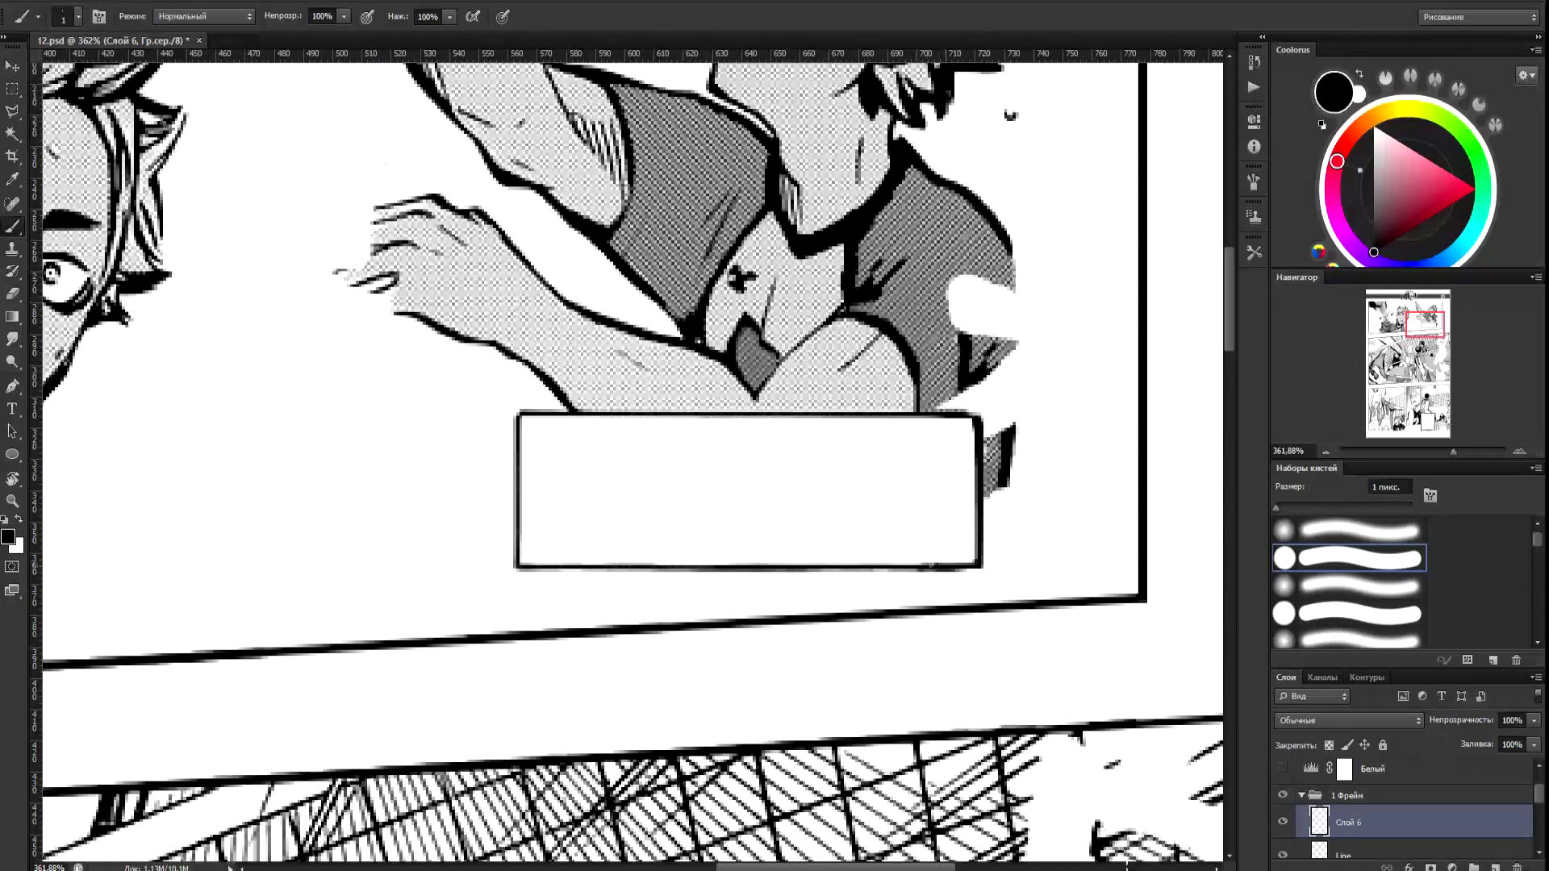
key("x")
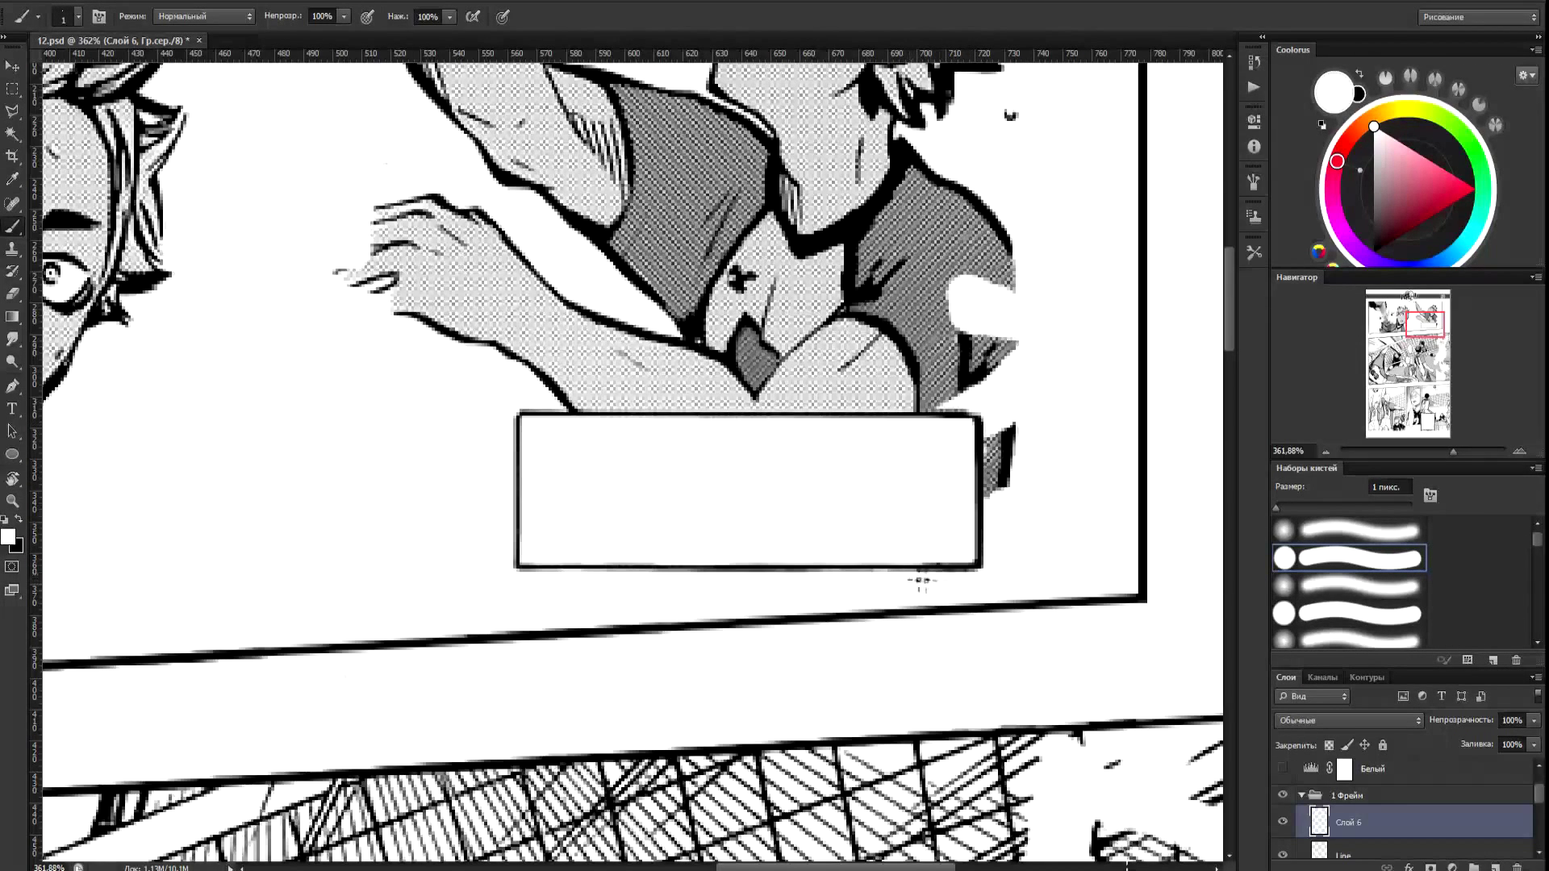
Lock Слой 6 and add a new layer above it in the 1 Фрейм group, with black as the brush colour.
scroll(981, 411, "down", 5)
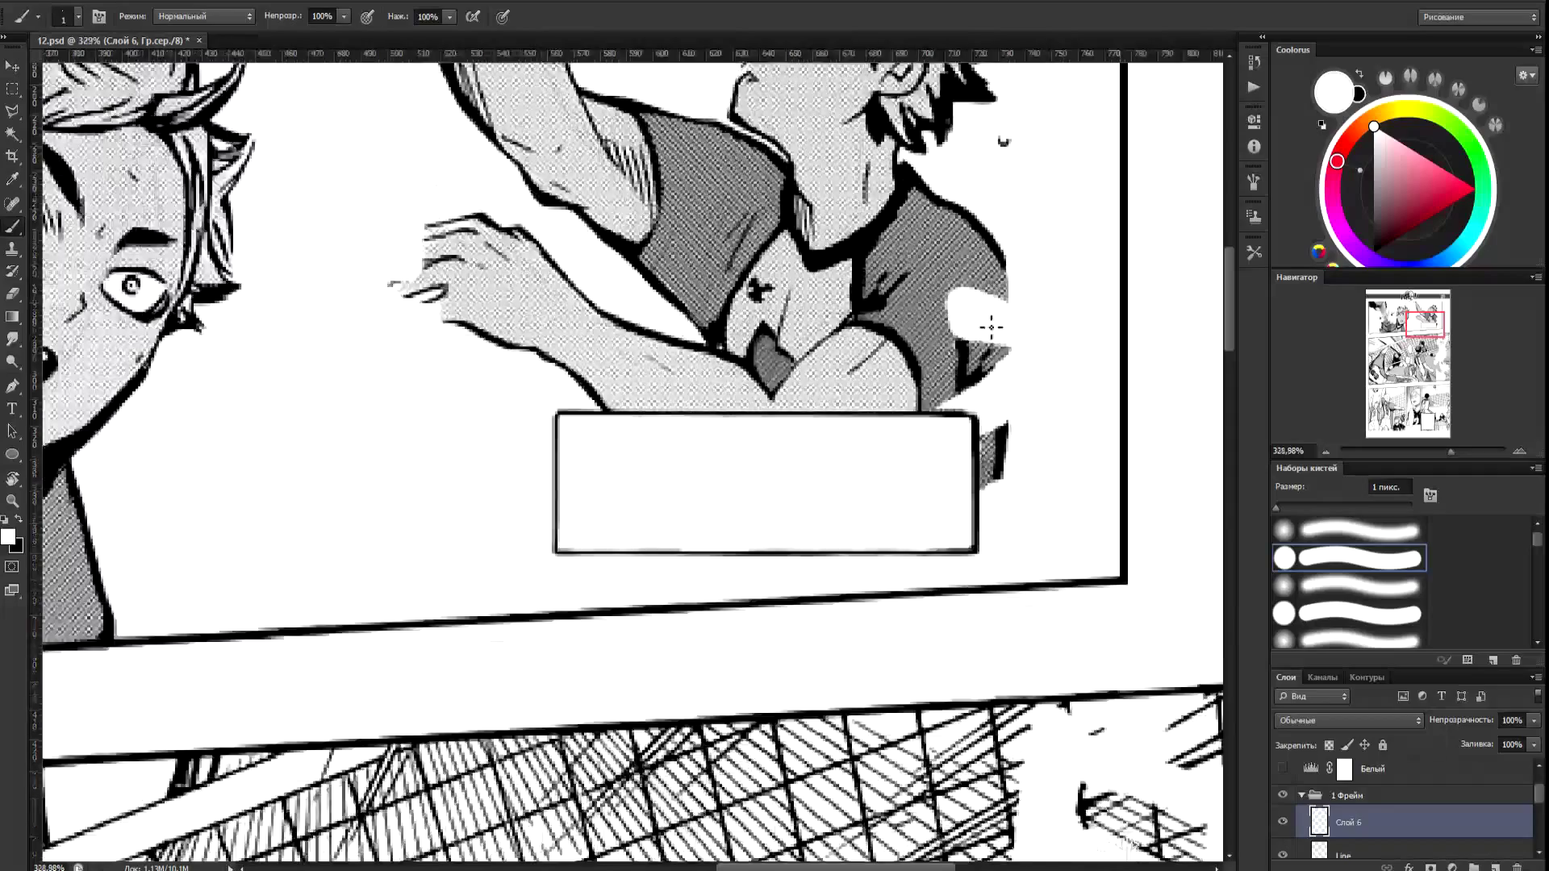
scroll(1005, 440, "up", 1)
scroll(1356, 803, "down", 3)
scroll(1357, 811, "up", 2)
scroll(1357, 811, "up", 2)
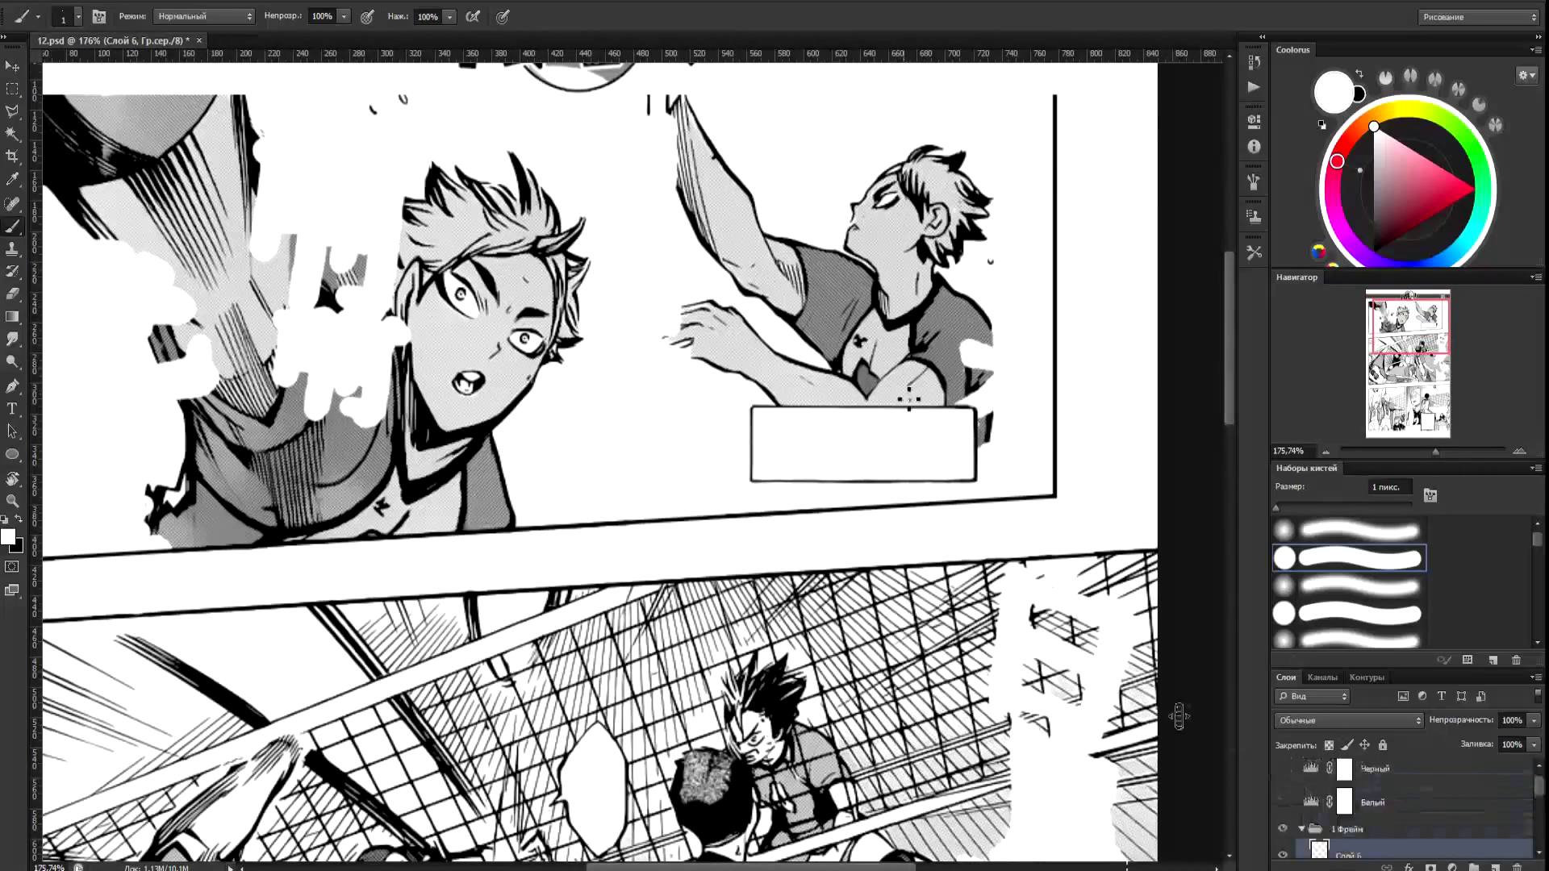
scroll(819, 312, "up", 5)
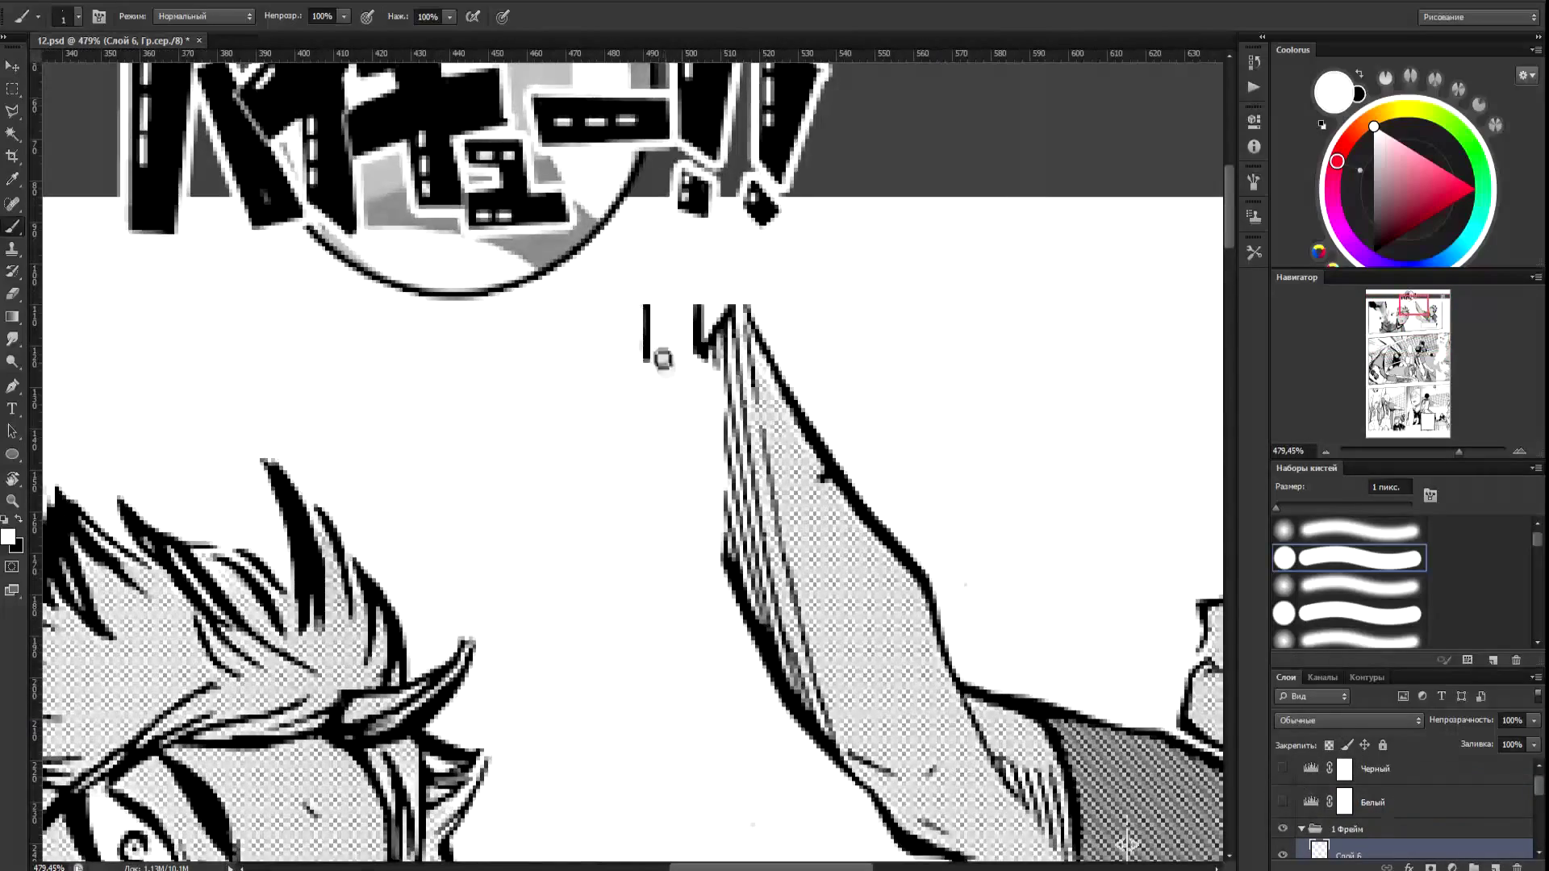
key("x")
left_click(1494, 868)
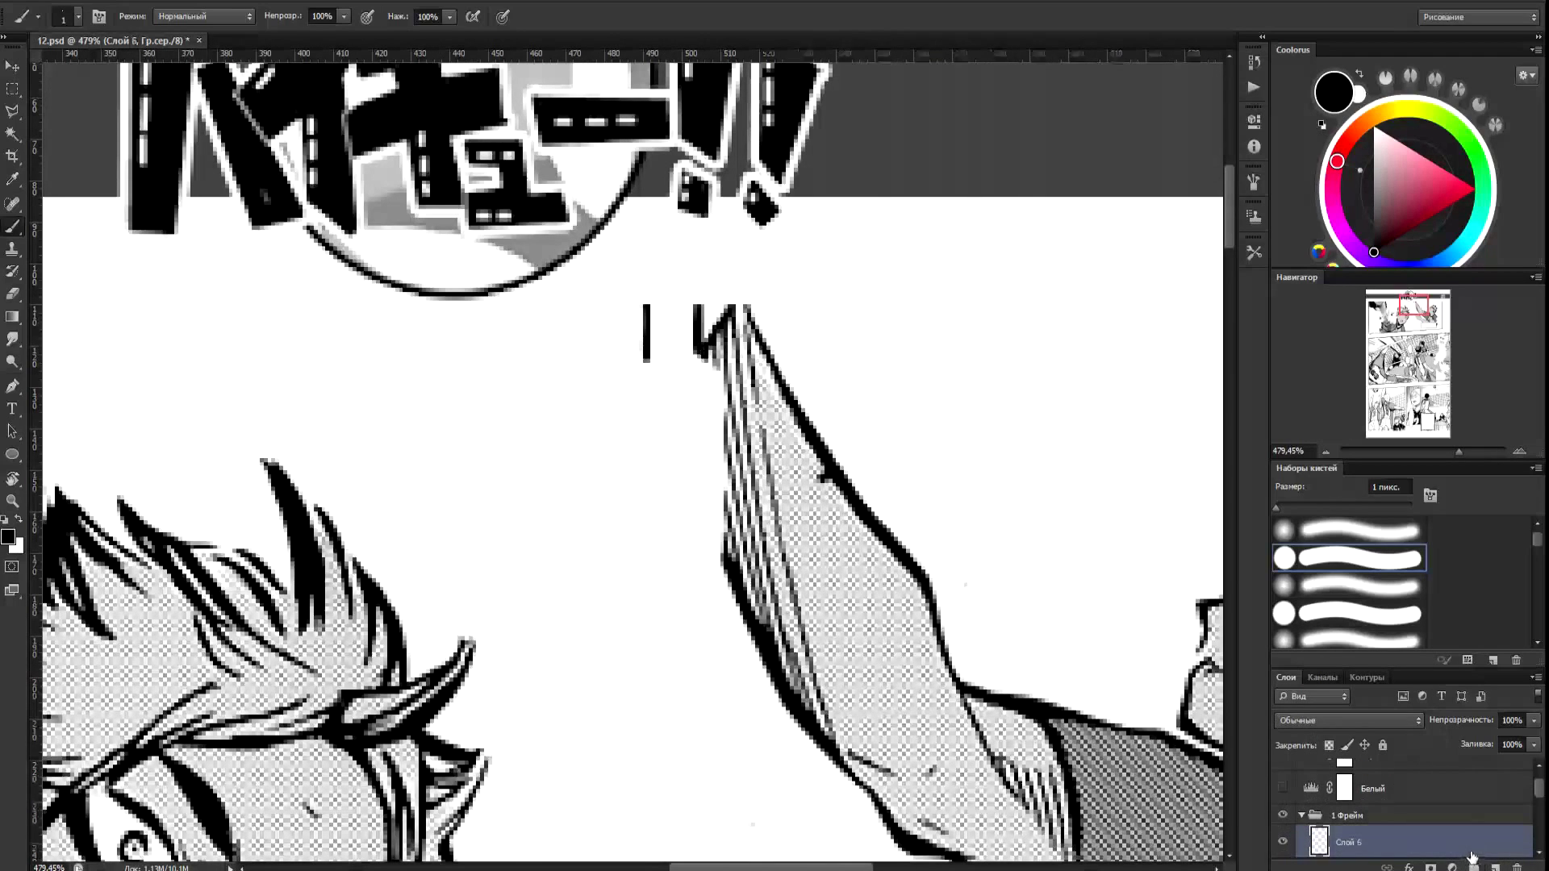
scroll(1503, 809, "down", 2)
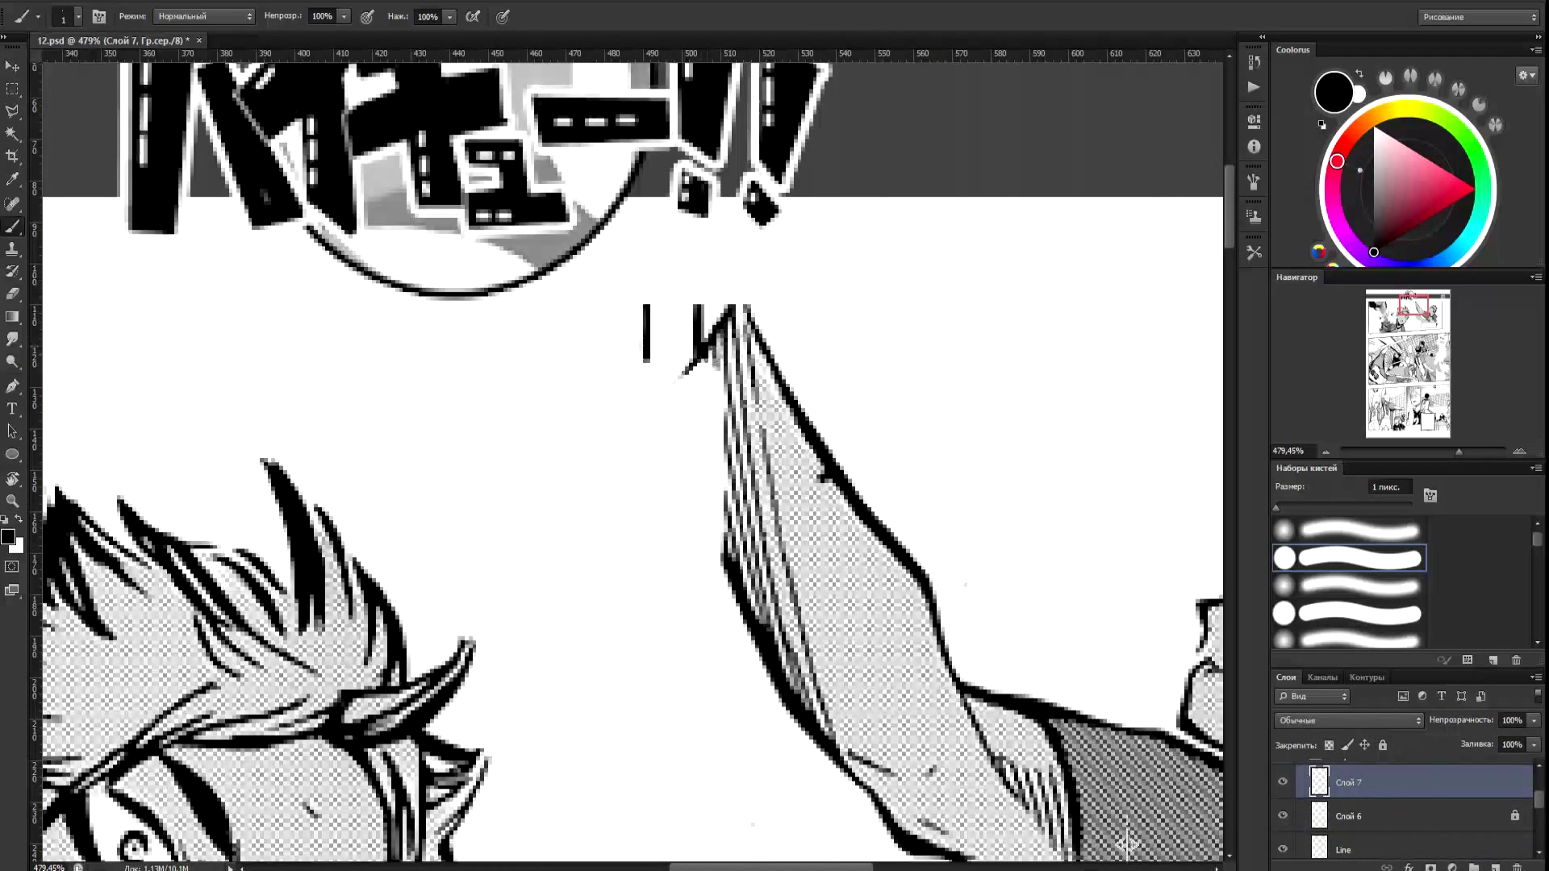
Try to trace the missing outline at the top of the raised arm with the 1 px brush.
key("x")
left_click_drag(642, 327, 669, 389)
key("x")
left_click_drag(730, 558, 709, 514)
mouse_move(676, 383)
left_mouse_down()
mouse_move(730, 546)
mouse_move(688, 464)
mouse_move(665, 489)
mouse_move(710, 604)
left_mouse_up()
key("x")
key("x")
scroll(668, 439, "down", 5)
scroll(674, 437, "down", 4)
scroll(681, 435, "up", 8)
key("x")
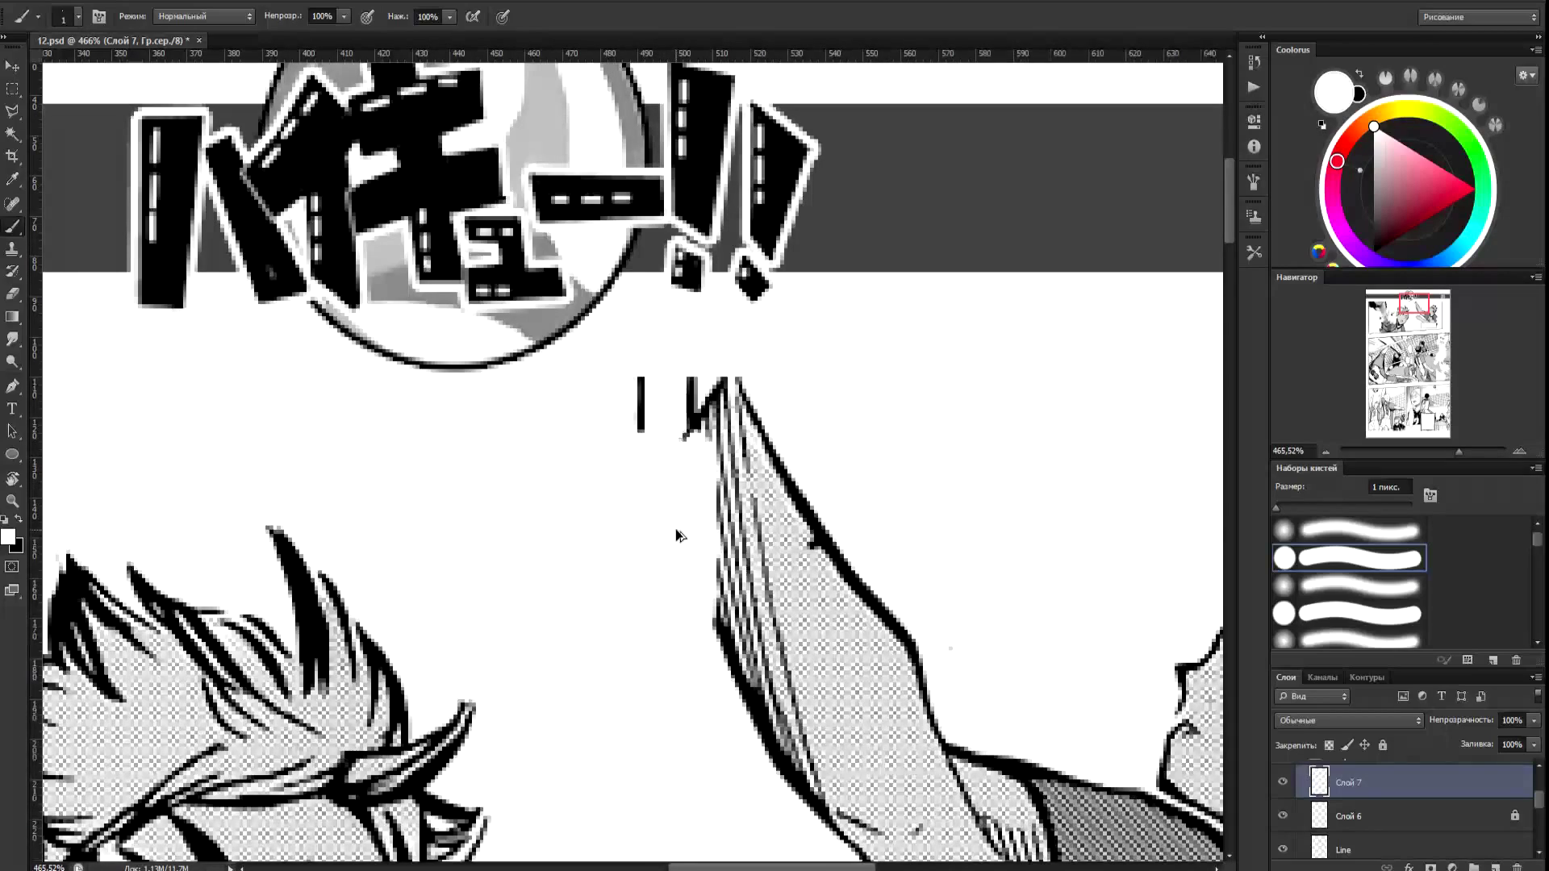
key("ctrl+z")
scroll(691, 588, "down", 3)
scroll(1127, 843, "up", 1)
scroll(726, 484, "up", 4)
Paint the raised arm's missing outer outline in black from the panel's top edge down to the existing line.
key("x")
left_click_drag(730, 496, 754, 593)
left_click_drag(726, 401, 753, 590)
mouse_move(726, 460)
left_mouse_down()
mouse_move(758, 615)
mouse_move(754, 426)
left_mouse_up()
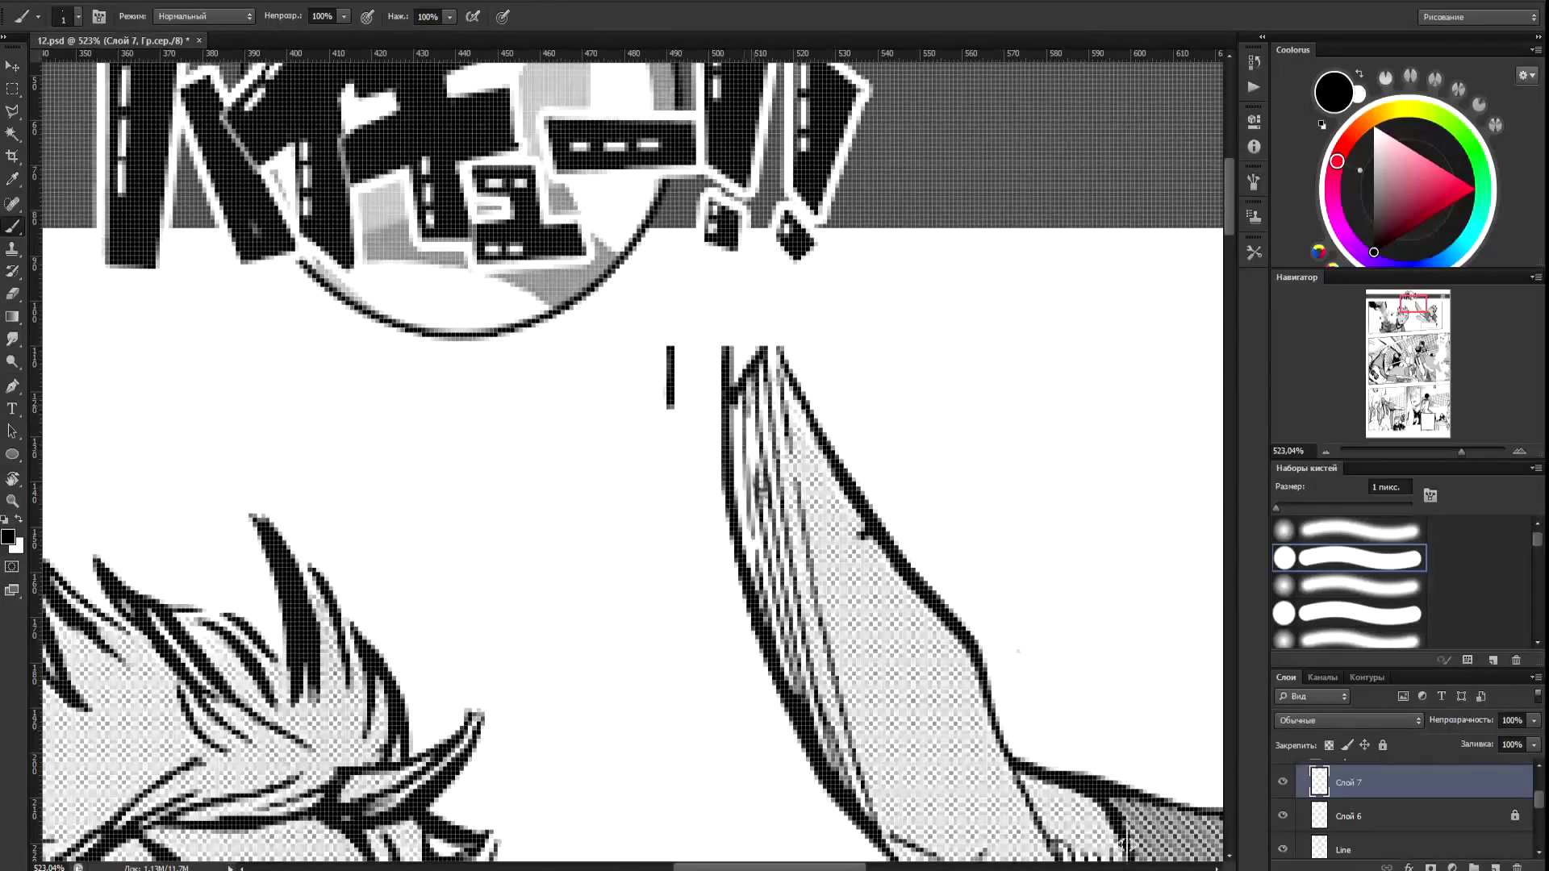
Add thin black shading strokes along the inside of the raised arm, undoing and redrawing the misplaced ones.
left_click_drag(762, 577, 749, 425)
key("ctrl+z")
left_click_drag(761, 552, 745, 412)
key("ctrl+z")
left_click_drag(746, 551, 731, 320)
scroll(737, 442, "down", 8)
scroll(738, 488, "up", 8)
key("ctrl+z")
key("ctrl+z")
left_click_drag(760, 482, 731, 322)
key("ctrl+z")
left_click_drag(760, 489, 739, 317)
scroll(744, 290, "down", 1)
scroll(822, 355, "down", 13)
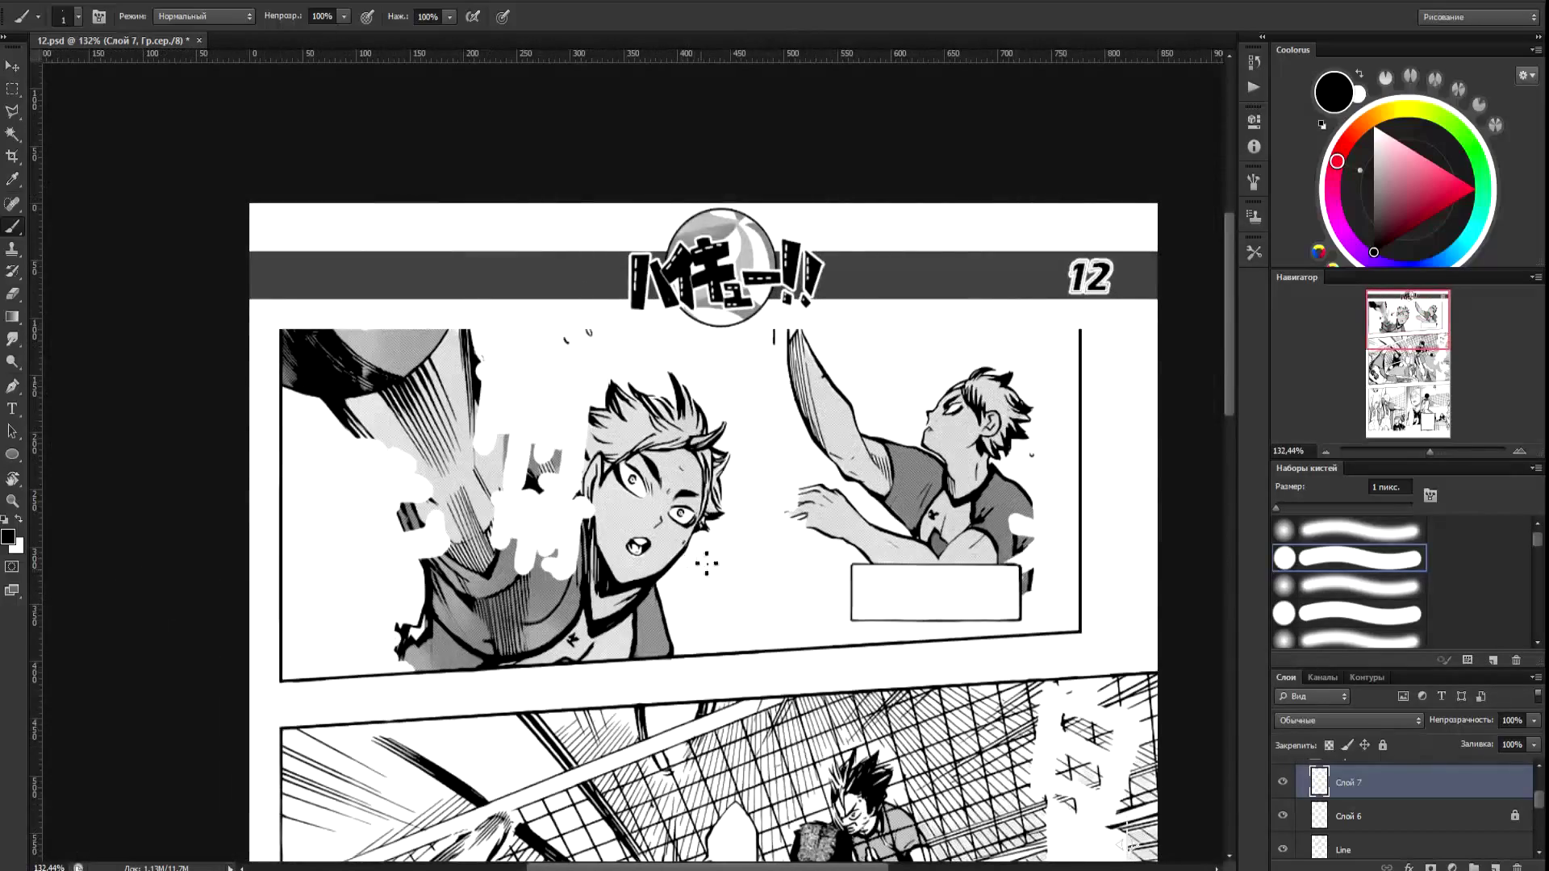
Paint the missing outer edge of the player's sleeve and its lower fold line in black beside the caption box.
scroll(1040, 574, "up", 10)
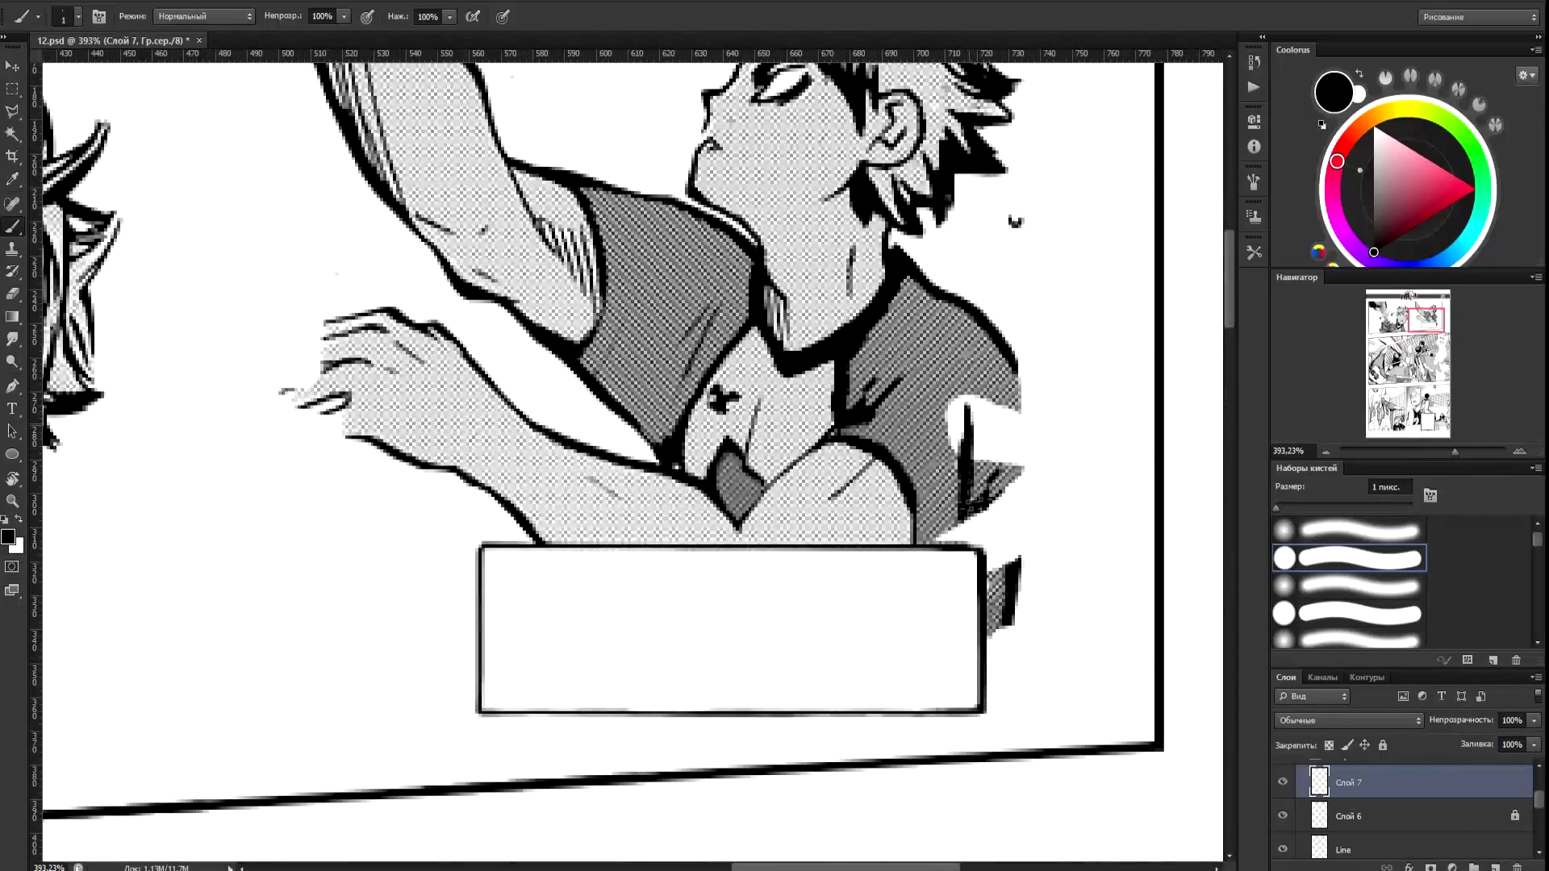
left_click_drag(1014, 566, 1022, 489)
left_click_drag(1013, 363, 1027, 448)
left_click_drag(1026, 387, 1022, 532)
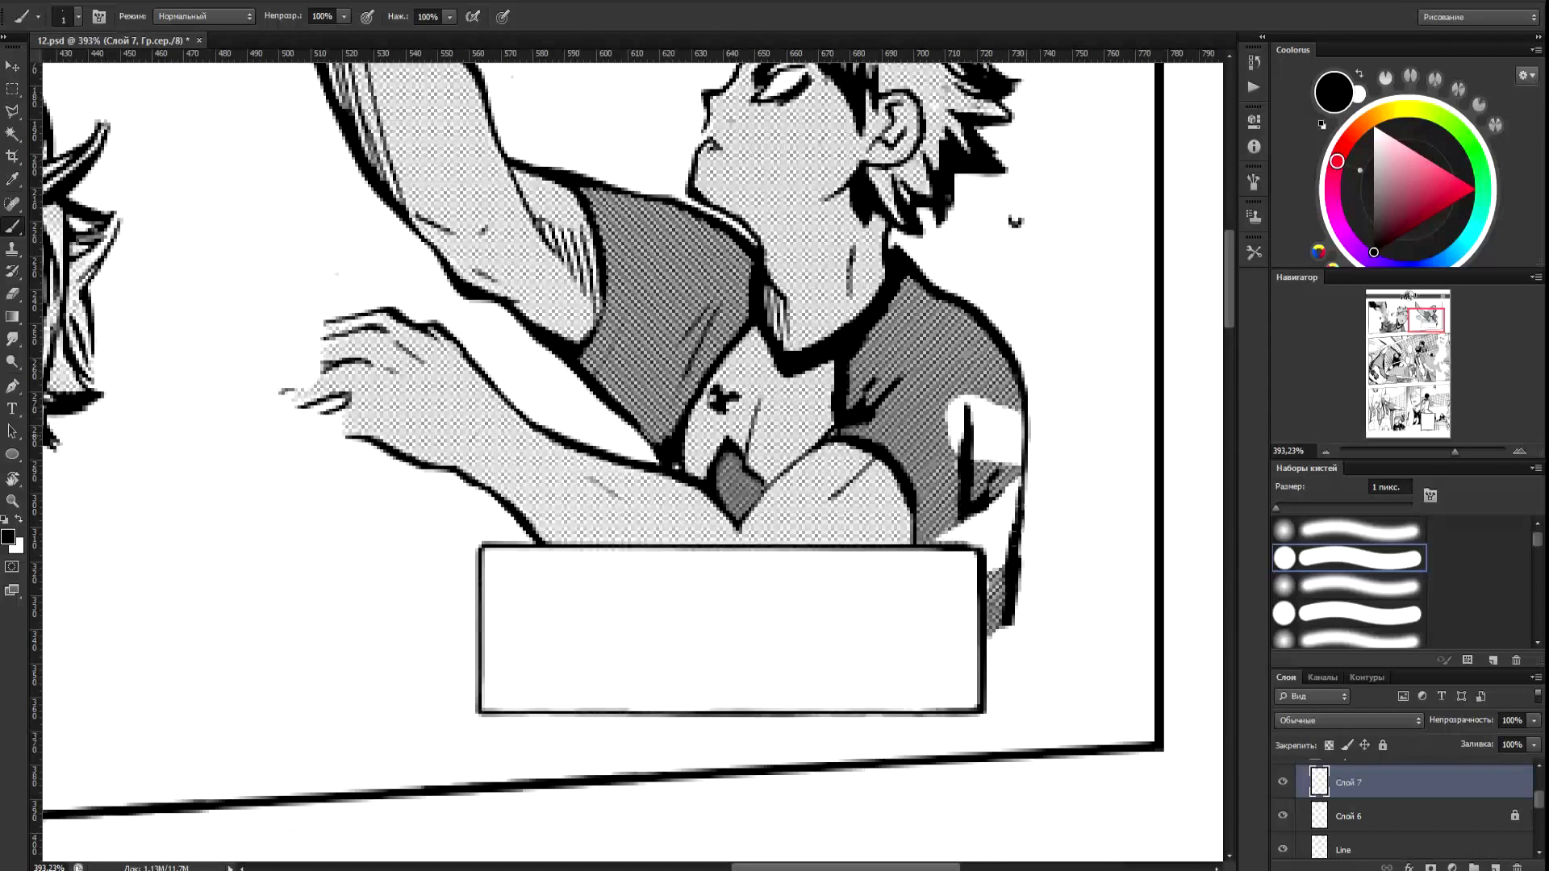
left_click_drag(978, 513, 1015, 470)
mouse_move(983, 508)
left_mouse_down()
mouse_move(1019, 479)
mouse_move(1001, 691)
left_mouse_up()
Extend the sleeve's black outline past the caption box down to the panel border and trim its edge with white.
left_click_drag(1010, 626, 998, 700)
left_click_drag(1009, 627, 993, 738)
left_click_drag(1002, 668, 994, 714)
left_click_drag(1008, 626, 990, 750)
left_click_drag(996, 709, 990, 753)
left_click_drag(1014, 587, 1003, 691)
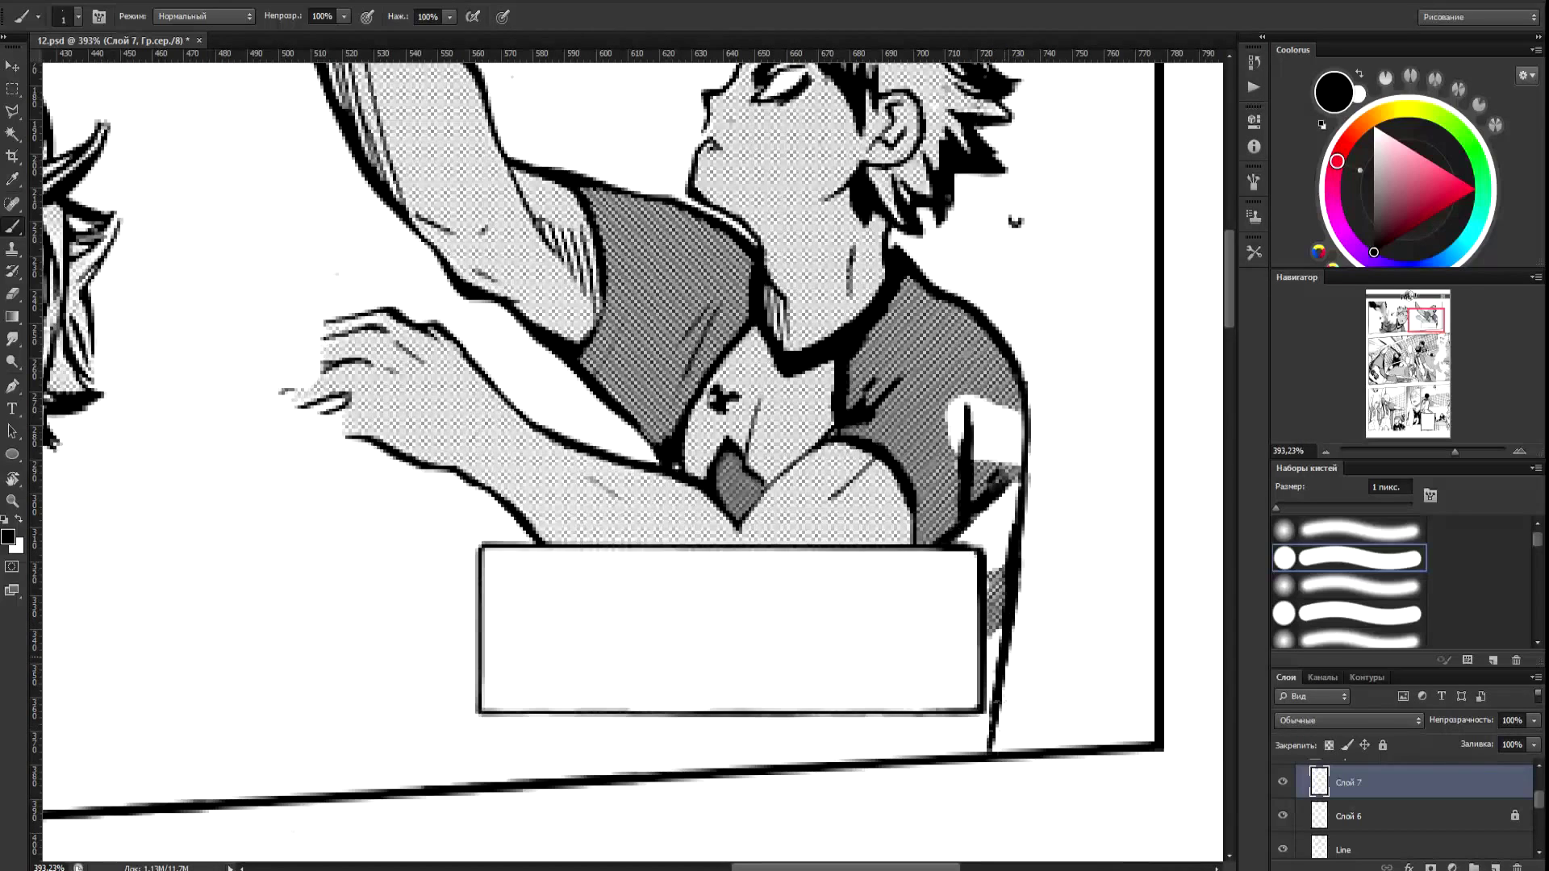
key("x")
left_click_drag(1006, 656, 1028, 490)
Draw short vertical black body lines between the caption box's bottom edge and the panel border.
scroll(992, 452, "down", 5)
scroll(964, 509, "up", 3)
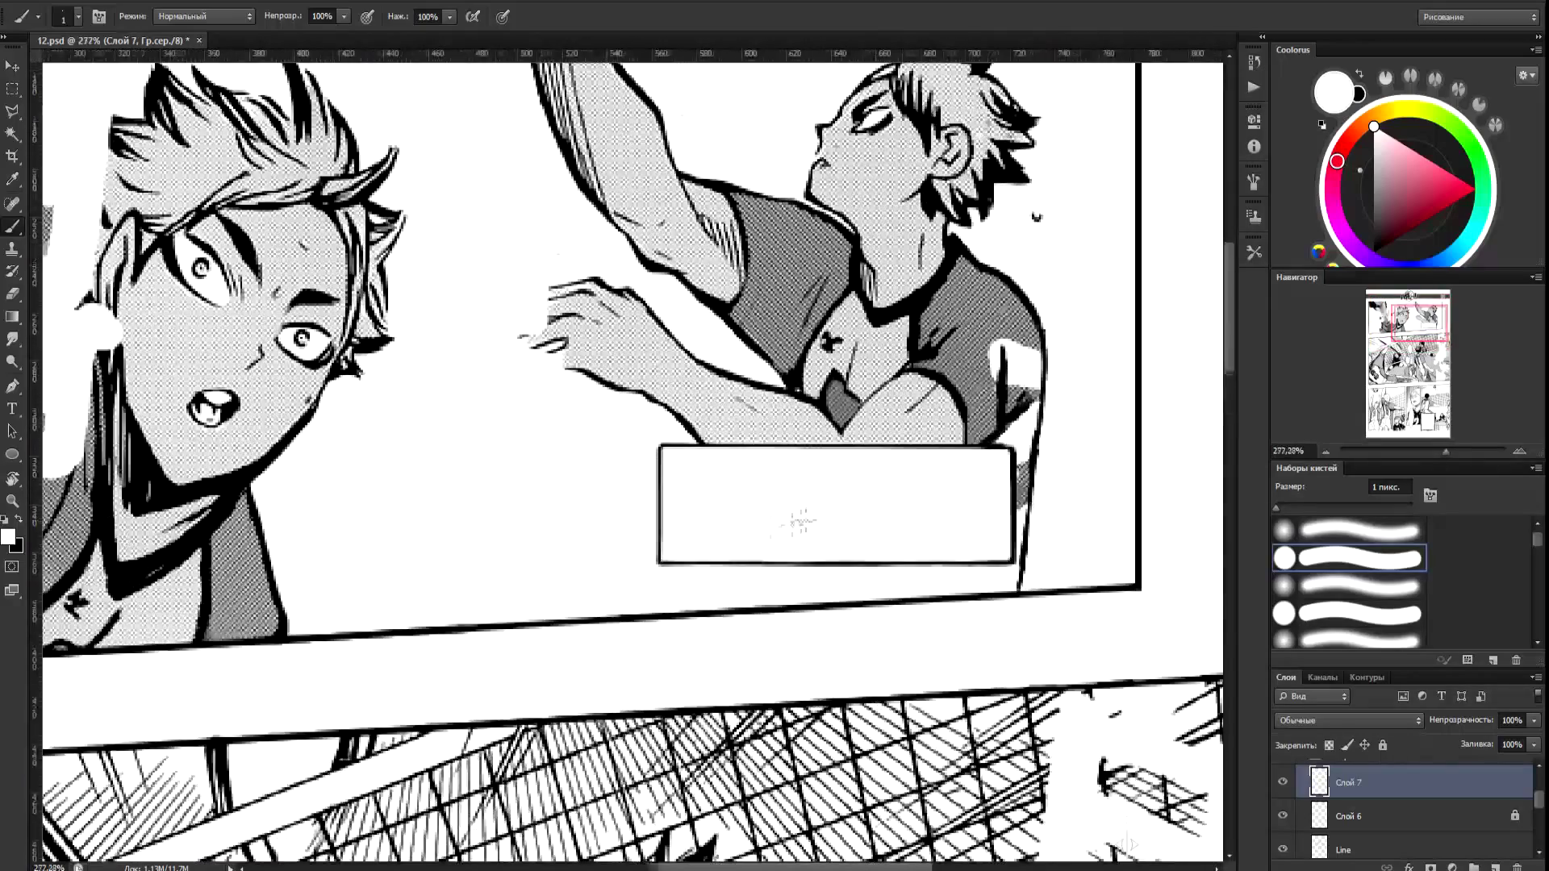
scroll(799, 523, "up", 2)
key("x")
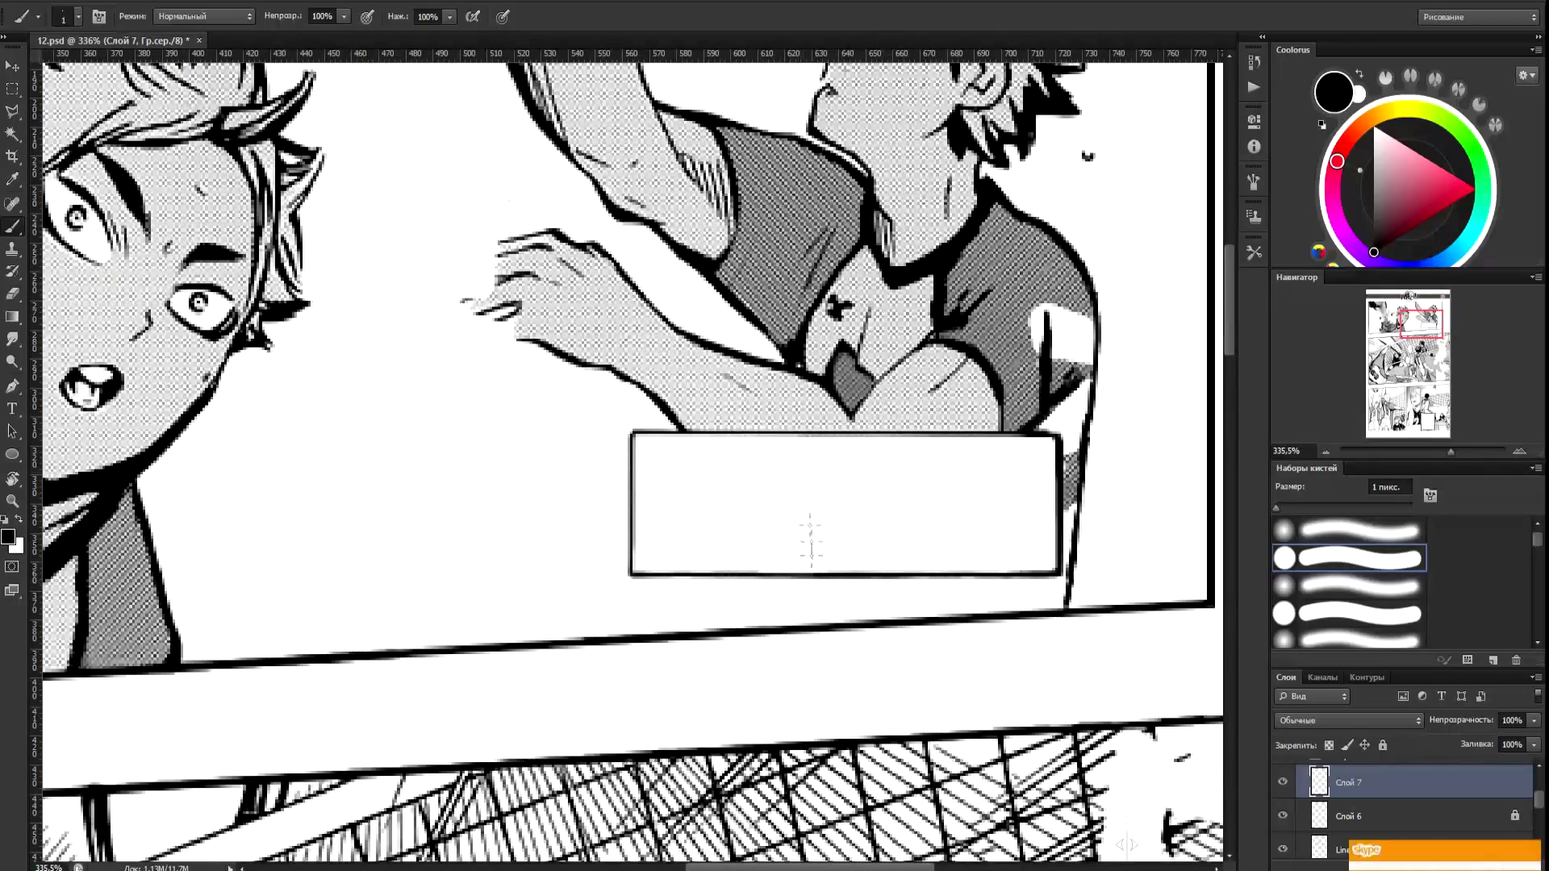
left_click_drag(805, 576, 807, 626)
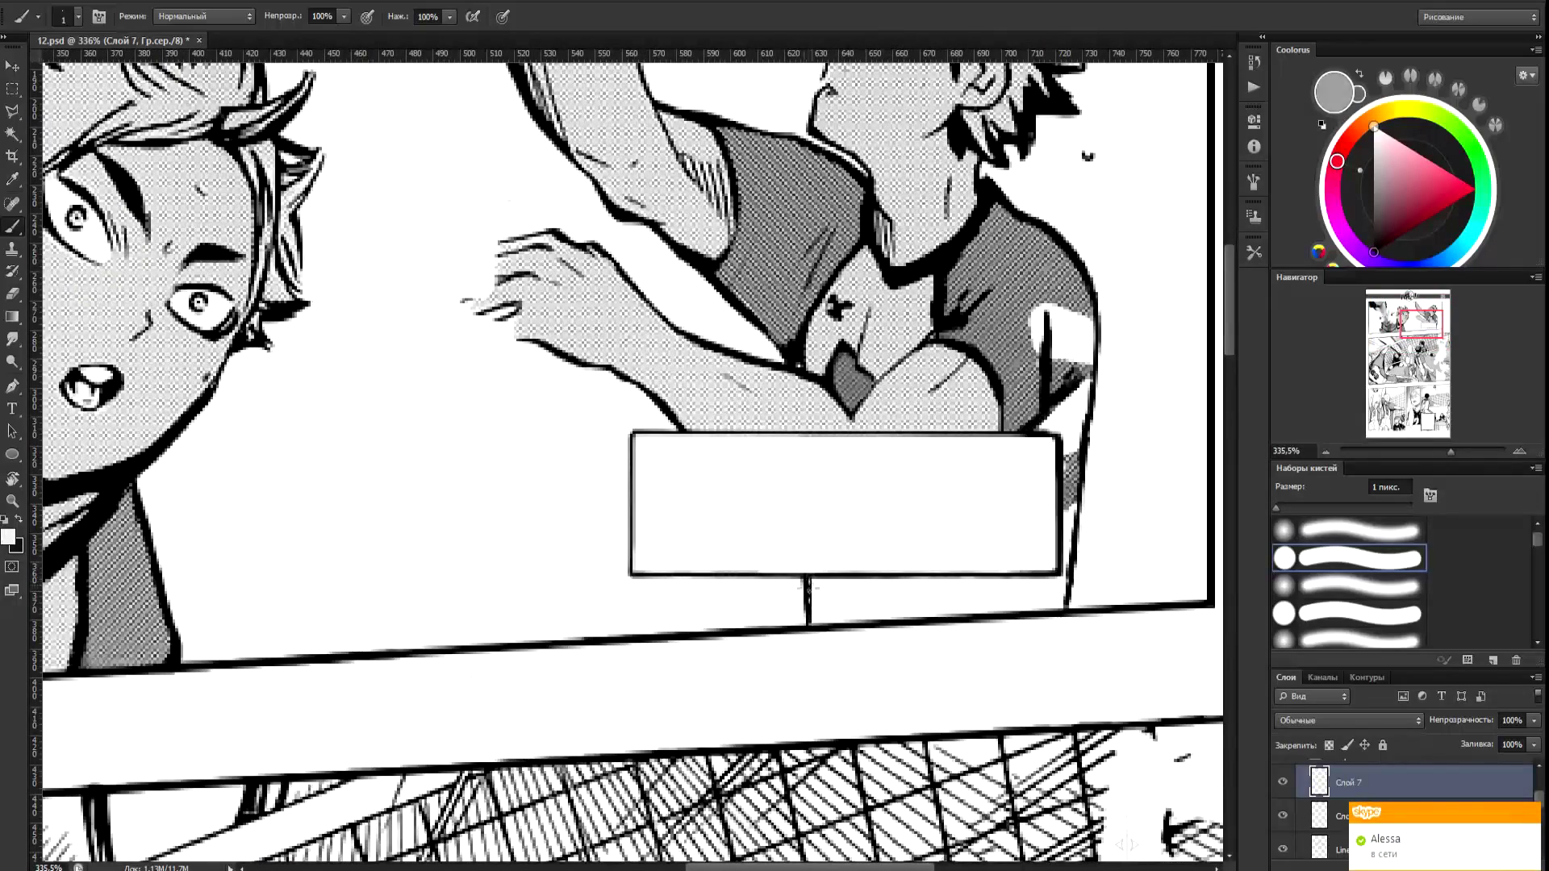
scroll(863, 525, "down", 3)
scroll(1005, 518, "up", 3)
scroll(1004, 518, "up", 1)
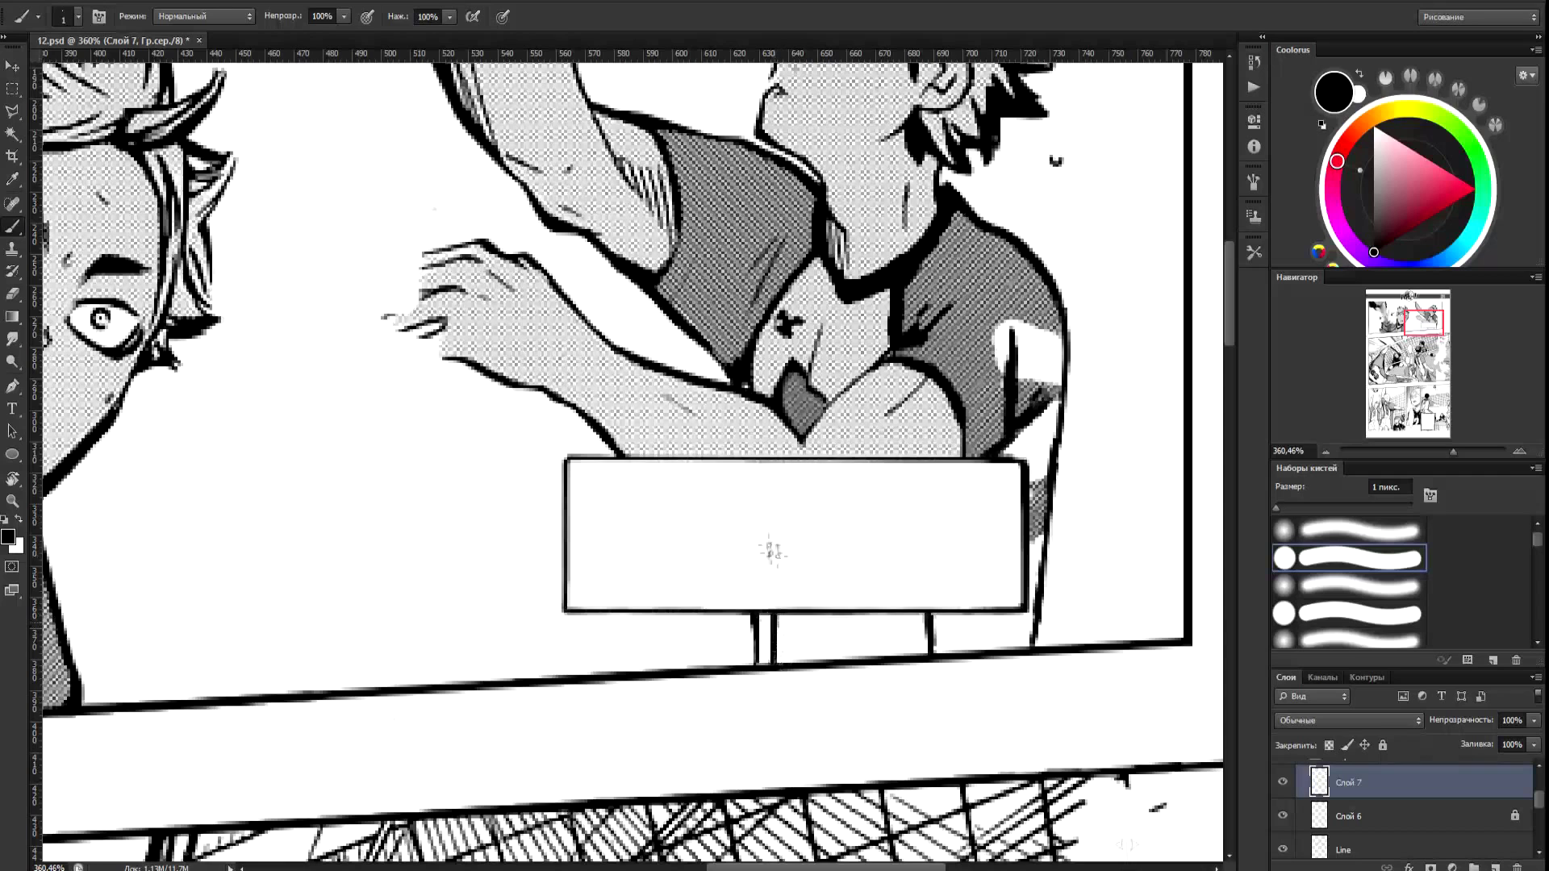
scroll(773, 676, "up", 1)
Lasso the bare sleeve area around the caption box and clone dark screentone over the upper white gap on Слой 7.
key("l")
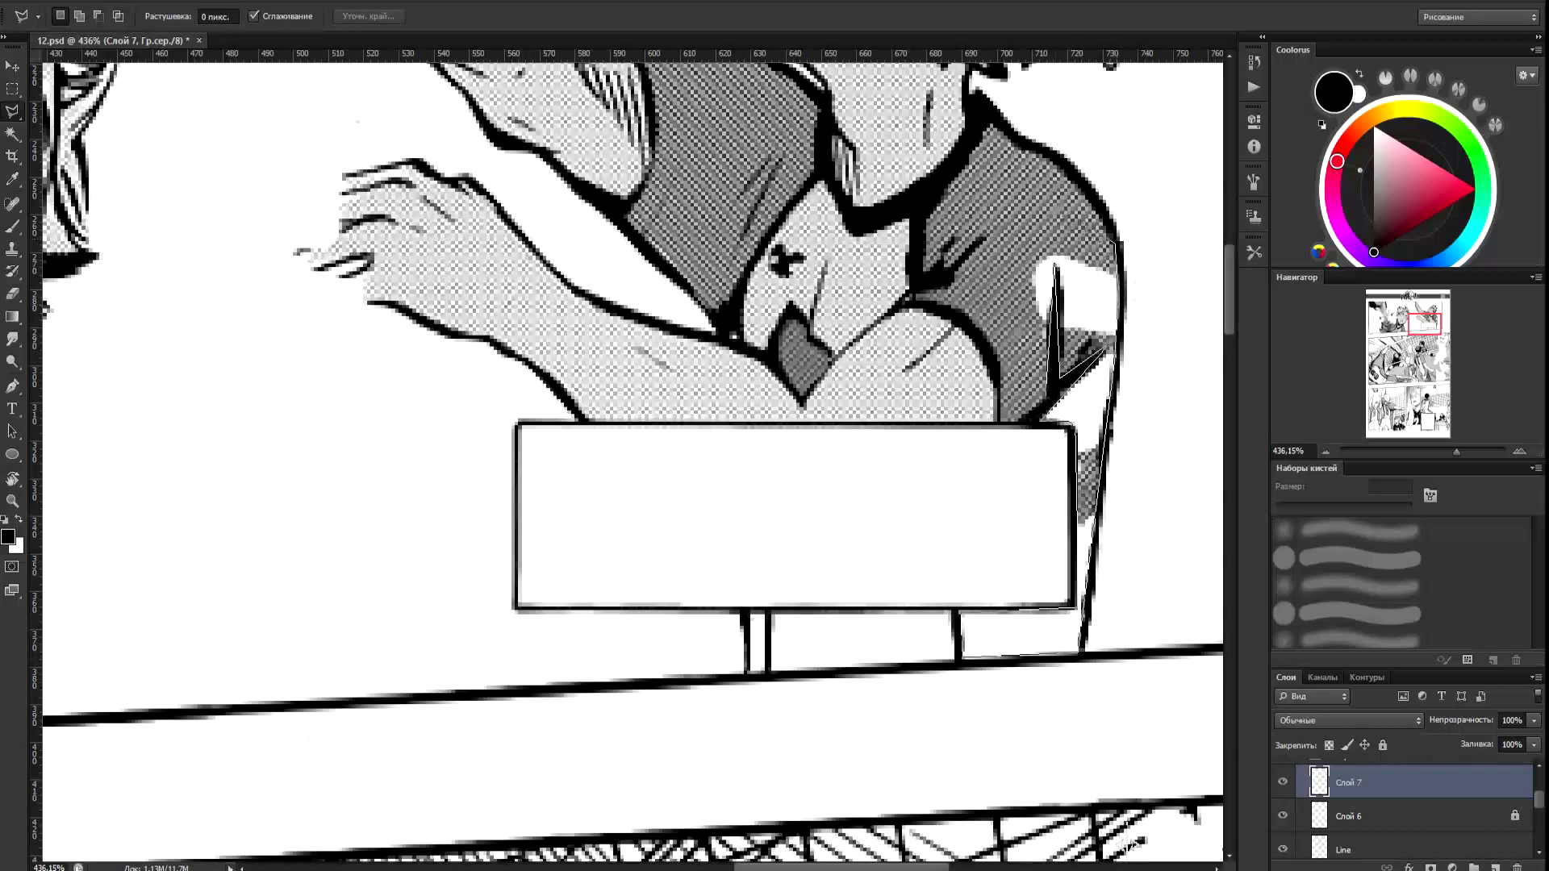
key("s")
mouse_move(1539, 799)
left_mouse_down()
mouse_move(1541, 826)
mouse_move(1538, 798)
left_mouse_up()
left_click(1411, 845)
left_click(1388, 805)
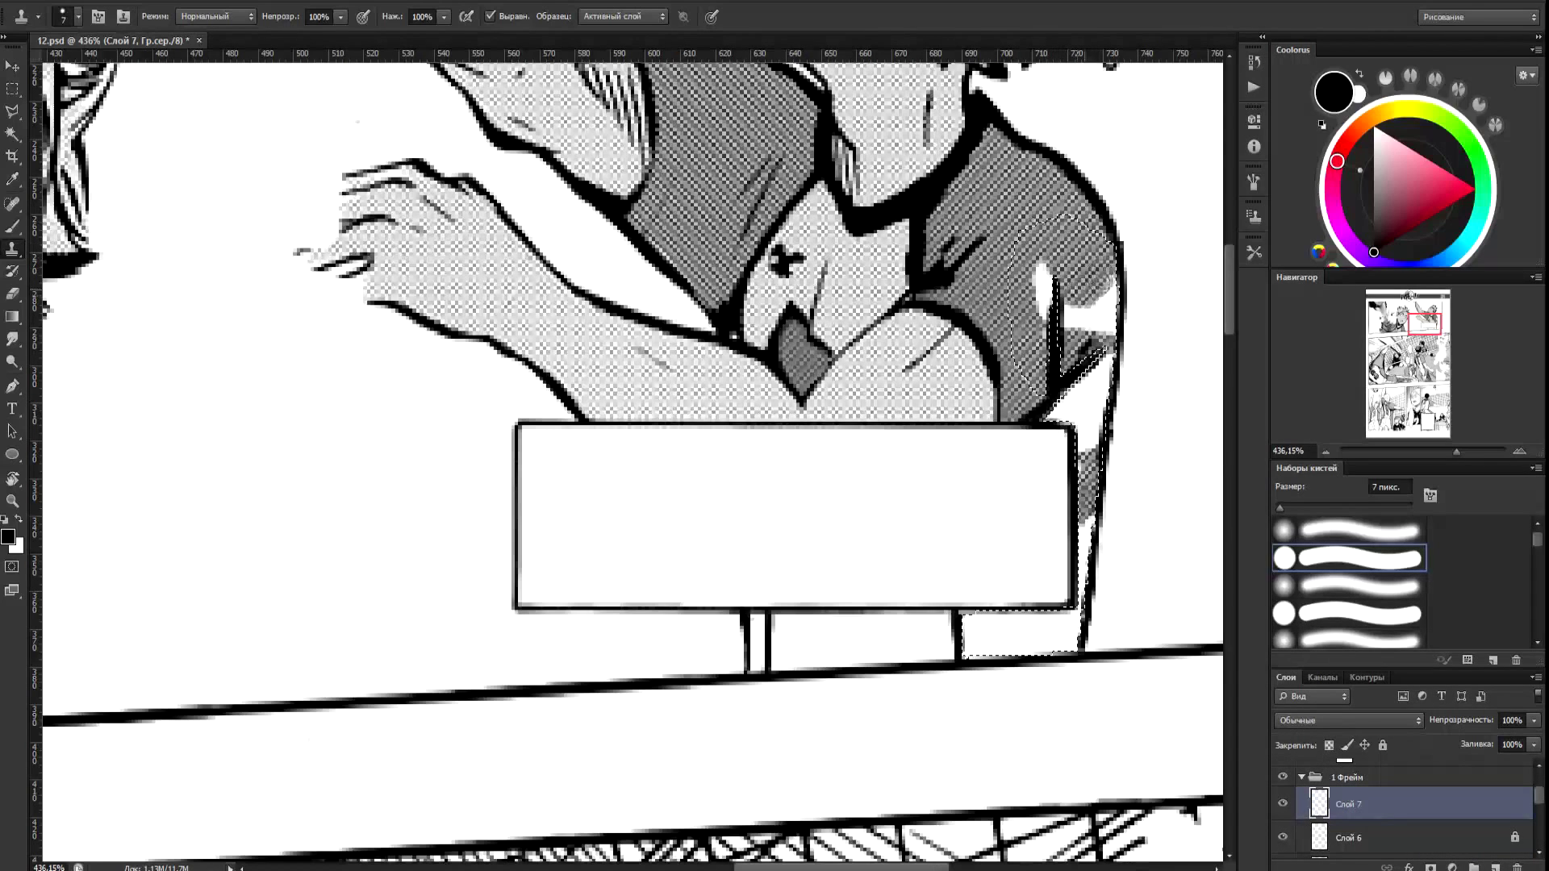
scroll(1371, 807, "down", 3)
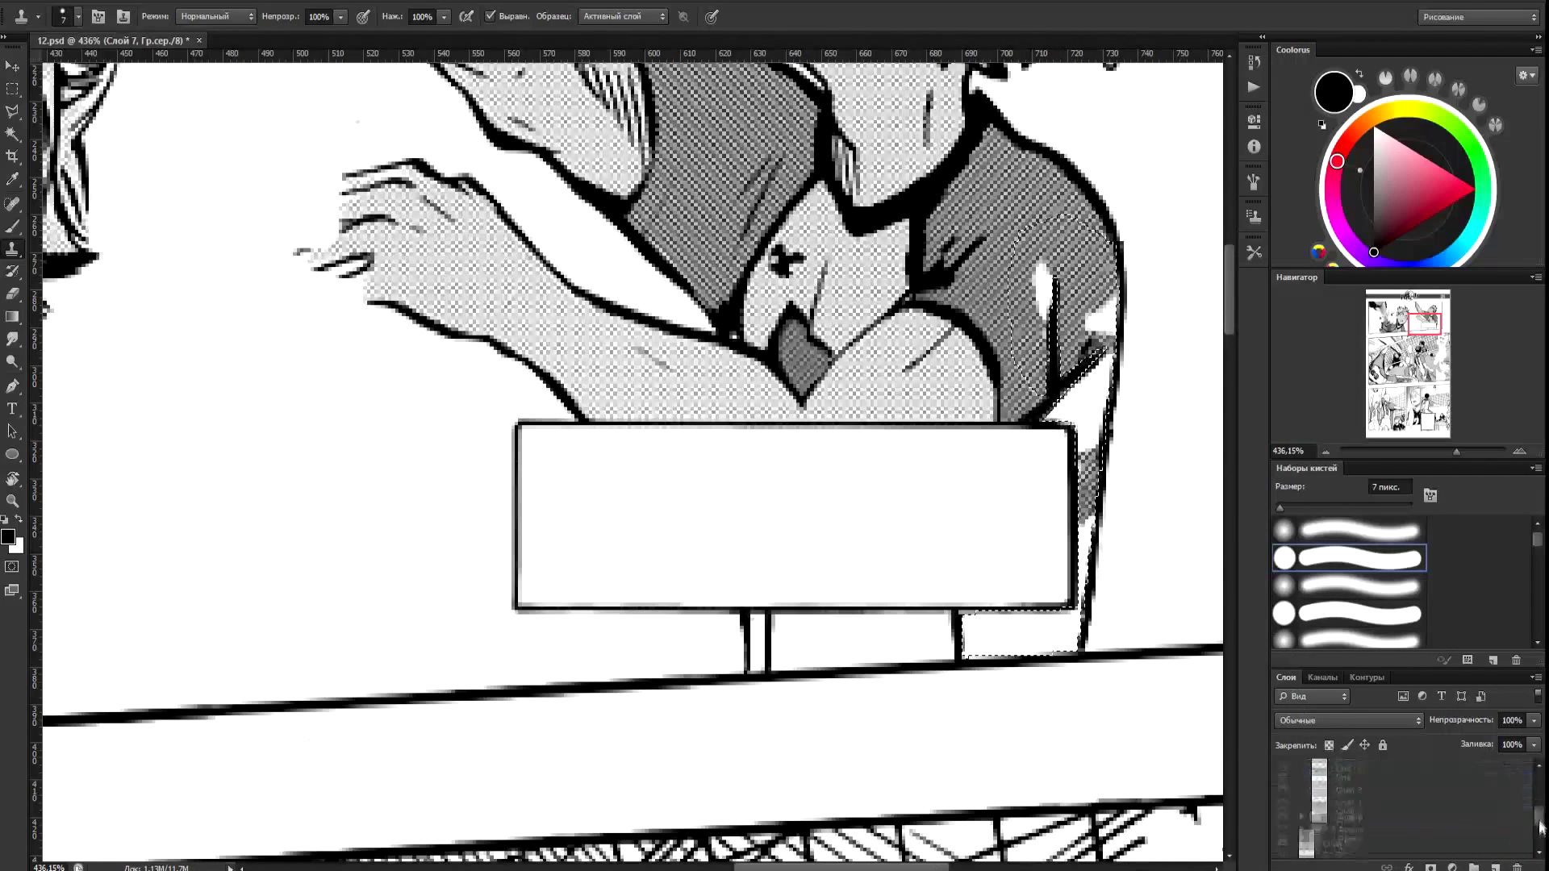
left_click(1339, 825)
left_click_drag(1538, 829, 1539, 795)
left_click(1397, 805)
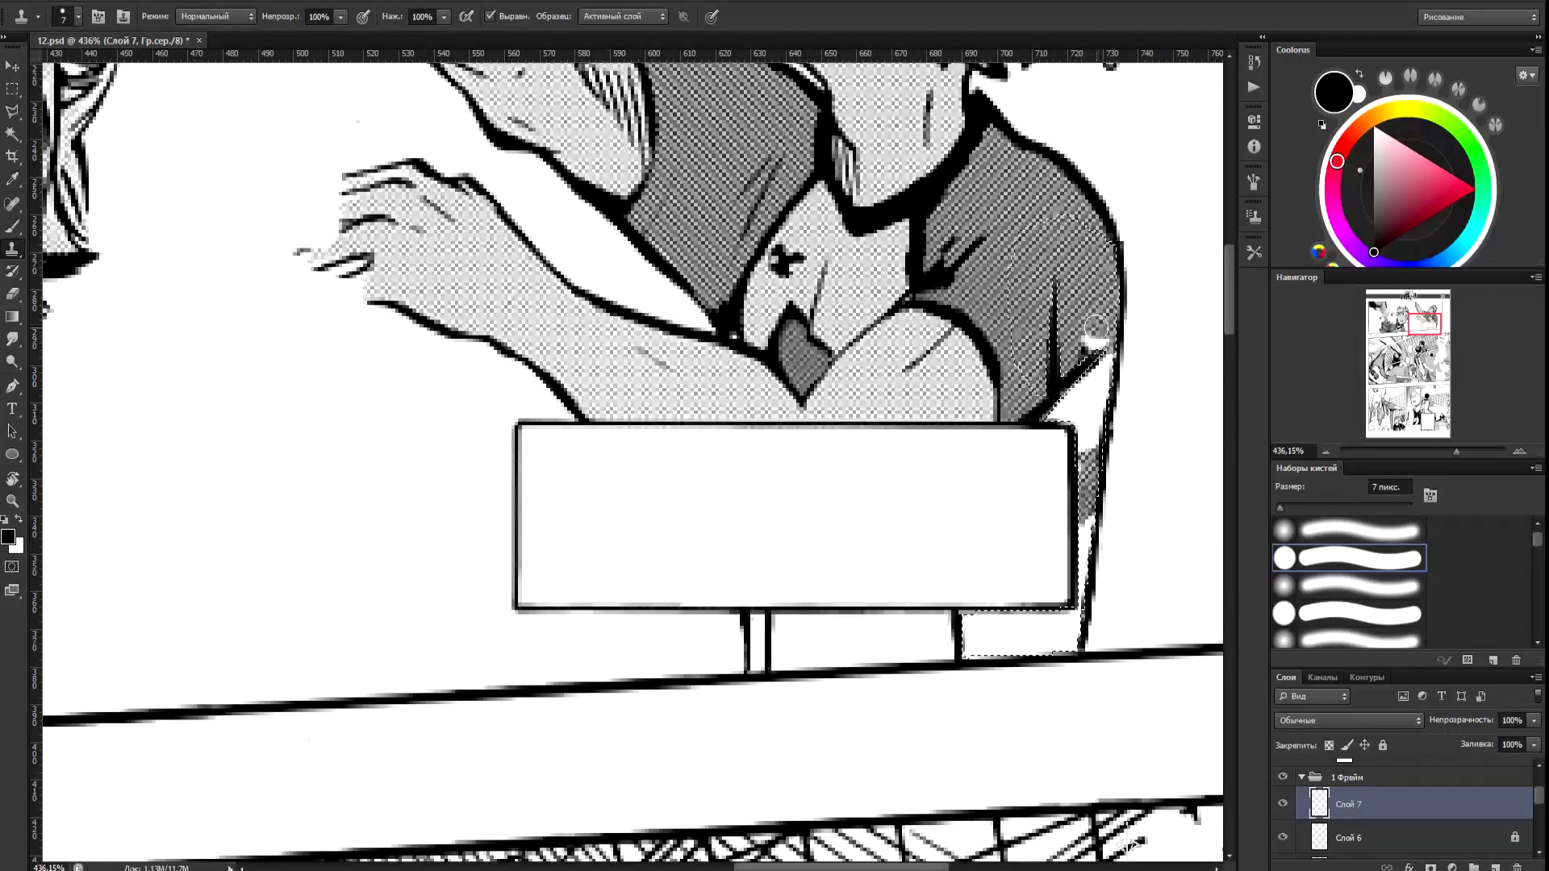
Clone the dark screentone with the 7 px stamp down the sleeve strip beside the caption box on Слой 7.
mouse_move(1538, 796)
left_mouse_down()
mouse_move(1539, 828)
mouse_move(1539, 795)
left_mouse_up()
left_click(1381, 806)
left_click(1364, 807)
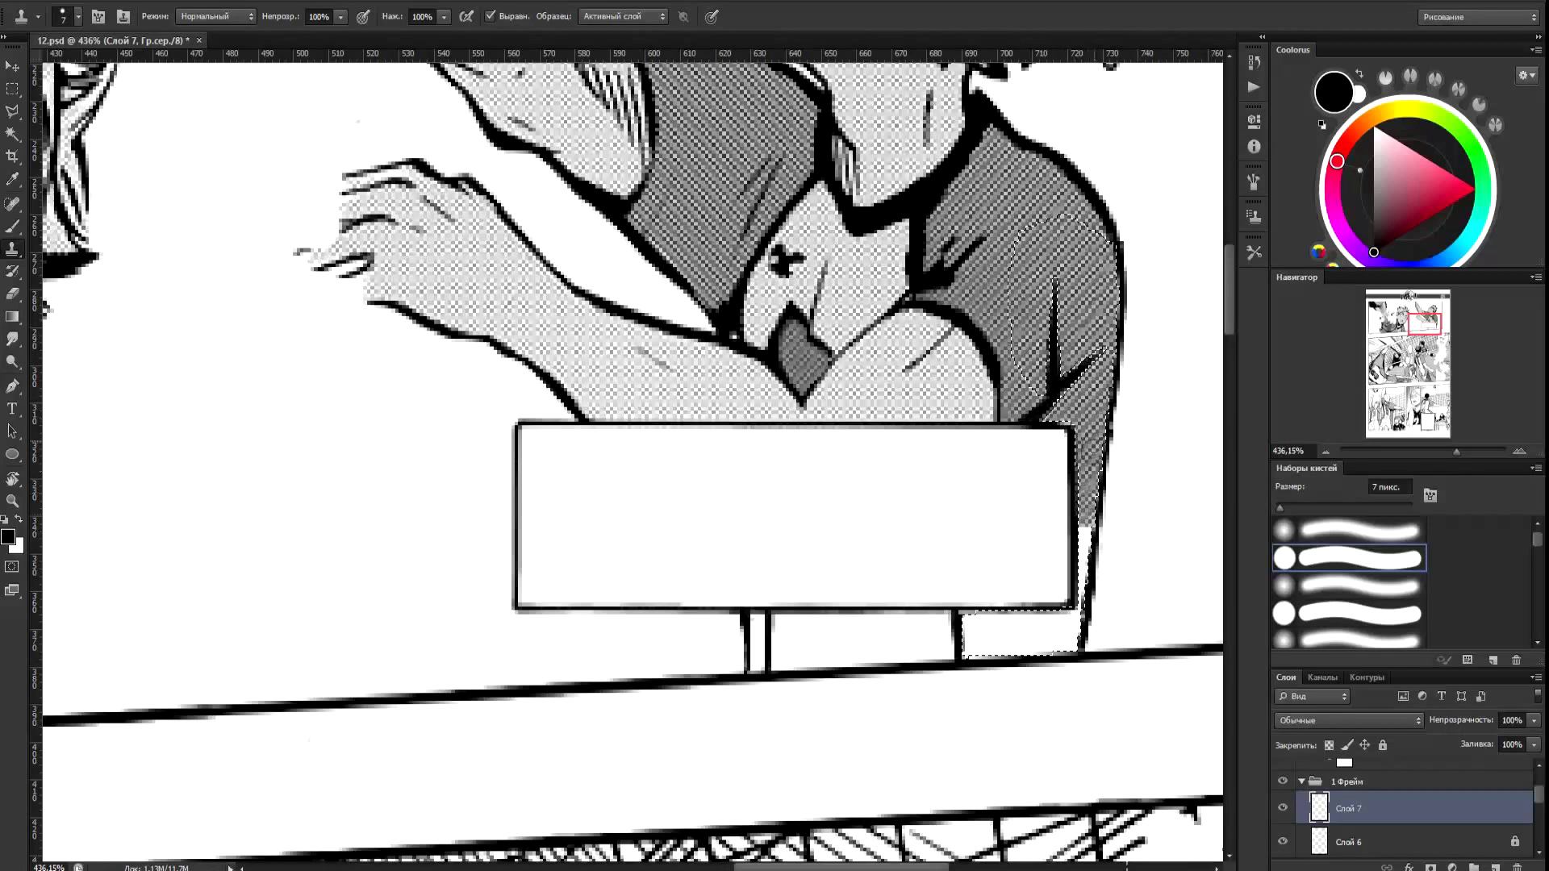
mouse_move(1539, 802)
left_mouse_down()
mouse_move(1539, 837)
mouse_move(1539, 798)
left_mouse_up()
left_click(1388, 805)
left_click(1035, 182, "alt")
left_click(1381, 802)
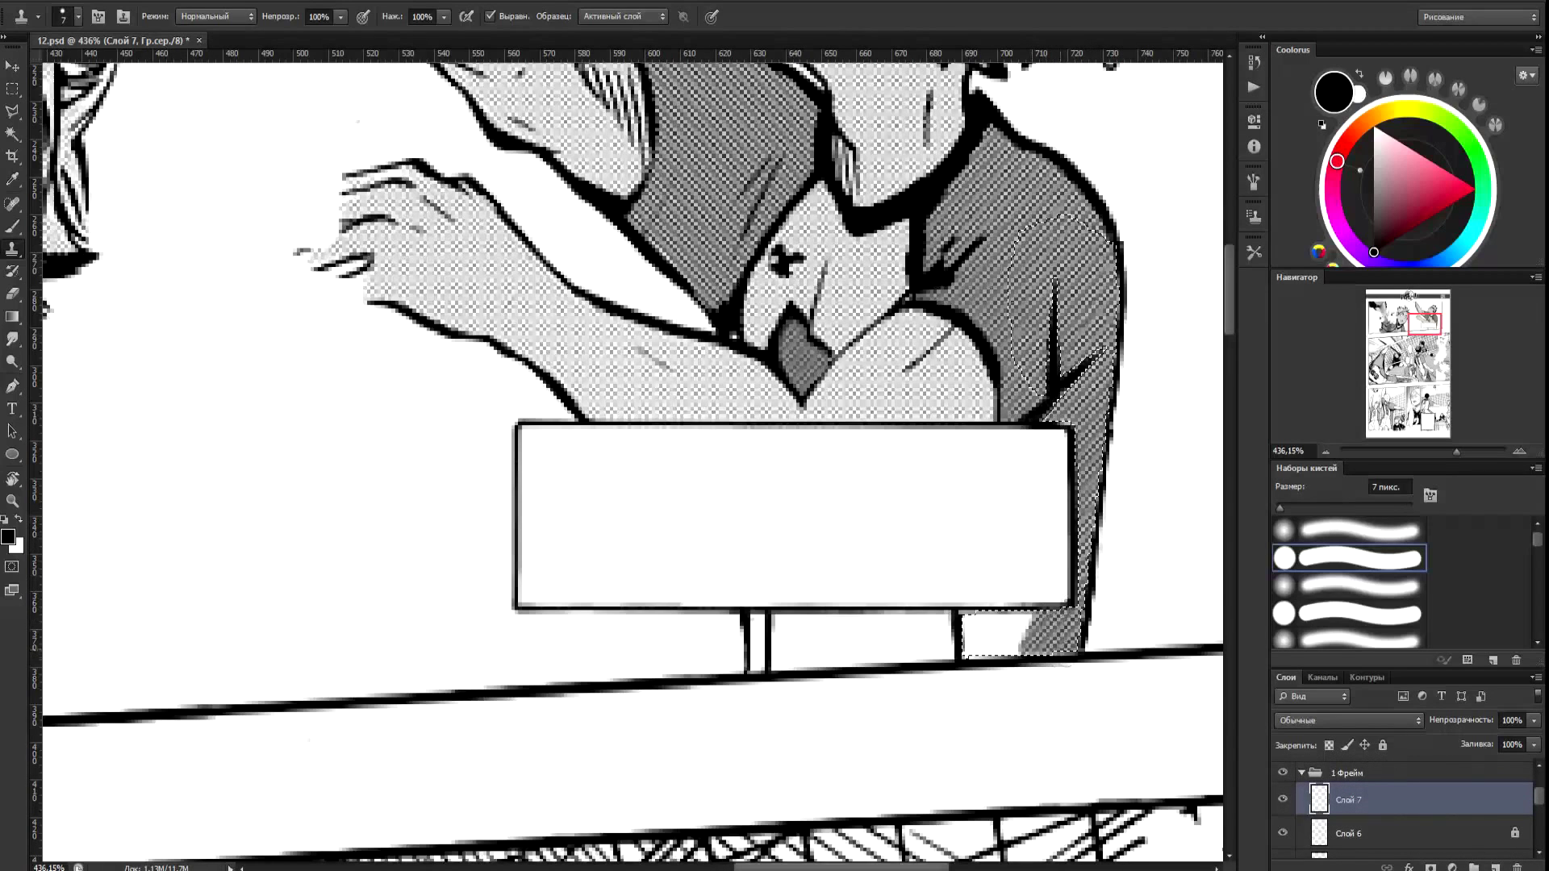
Finish cloning dark screentone into the sleeve patch between the caption box and the panel border.
key("alt+bracketleft")
key("alt+bracketleft")
key("alt+bracketleft")
key("alt+bracketright")
key("alt+bracketright")
key("alt+bracketright")
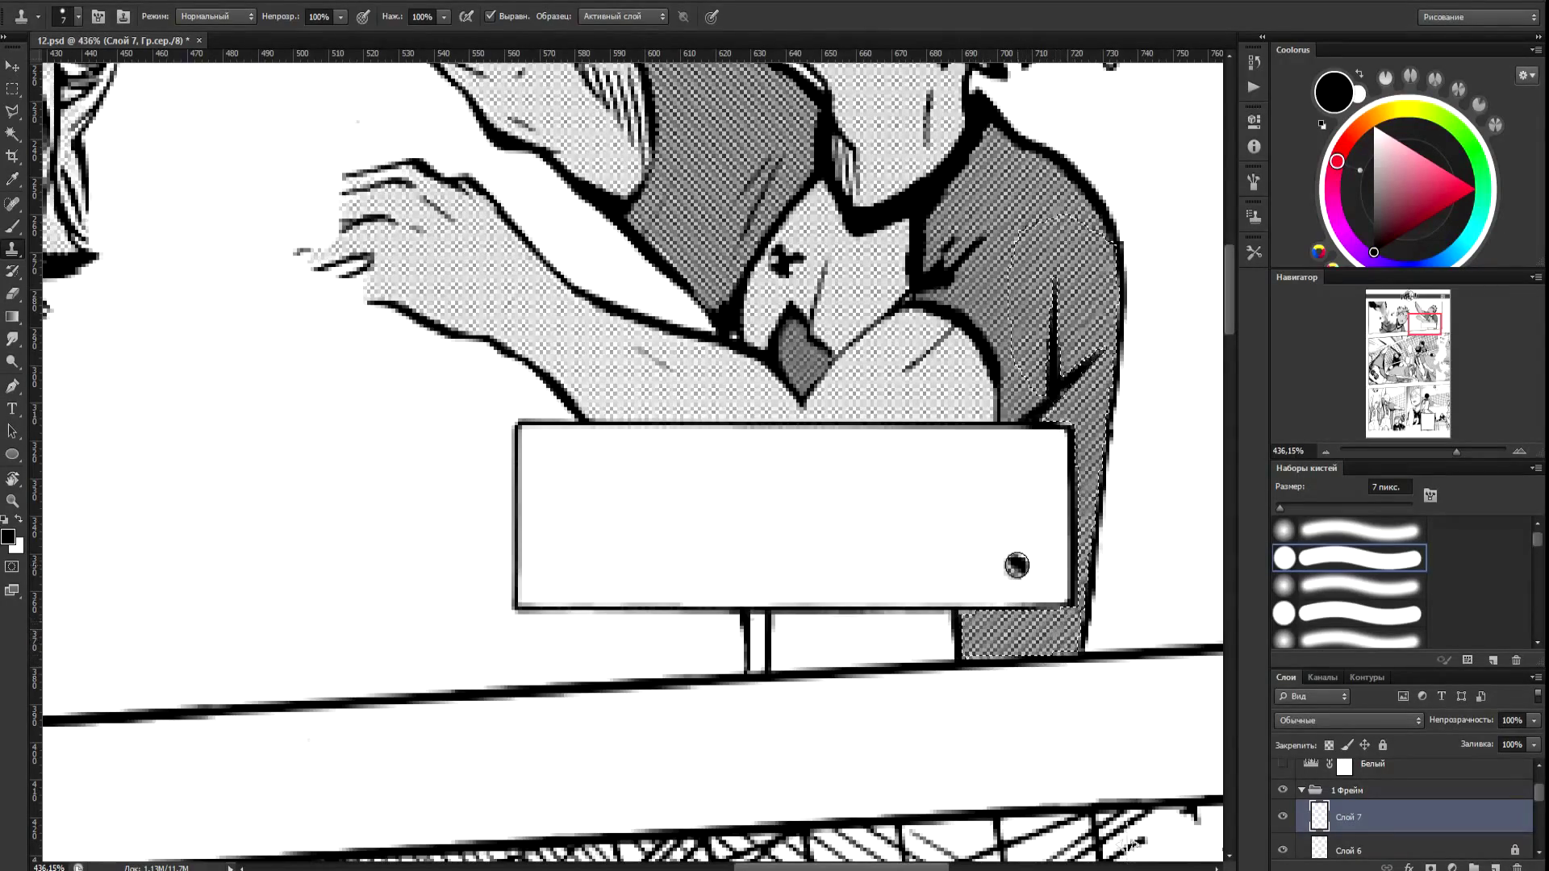
Lasso the narrow gap between the two lines under the caption box, clone screentone into it on Слой 7, and deselect.
scroll(1017, 565, "down", 5)
scroll(1100, 671, "up", 2)
scroll(835, 515, "up", 3)
scroll(874, 545, "down", 3)
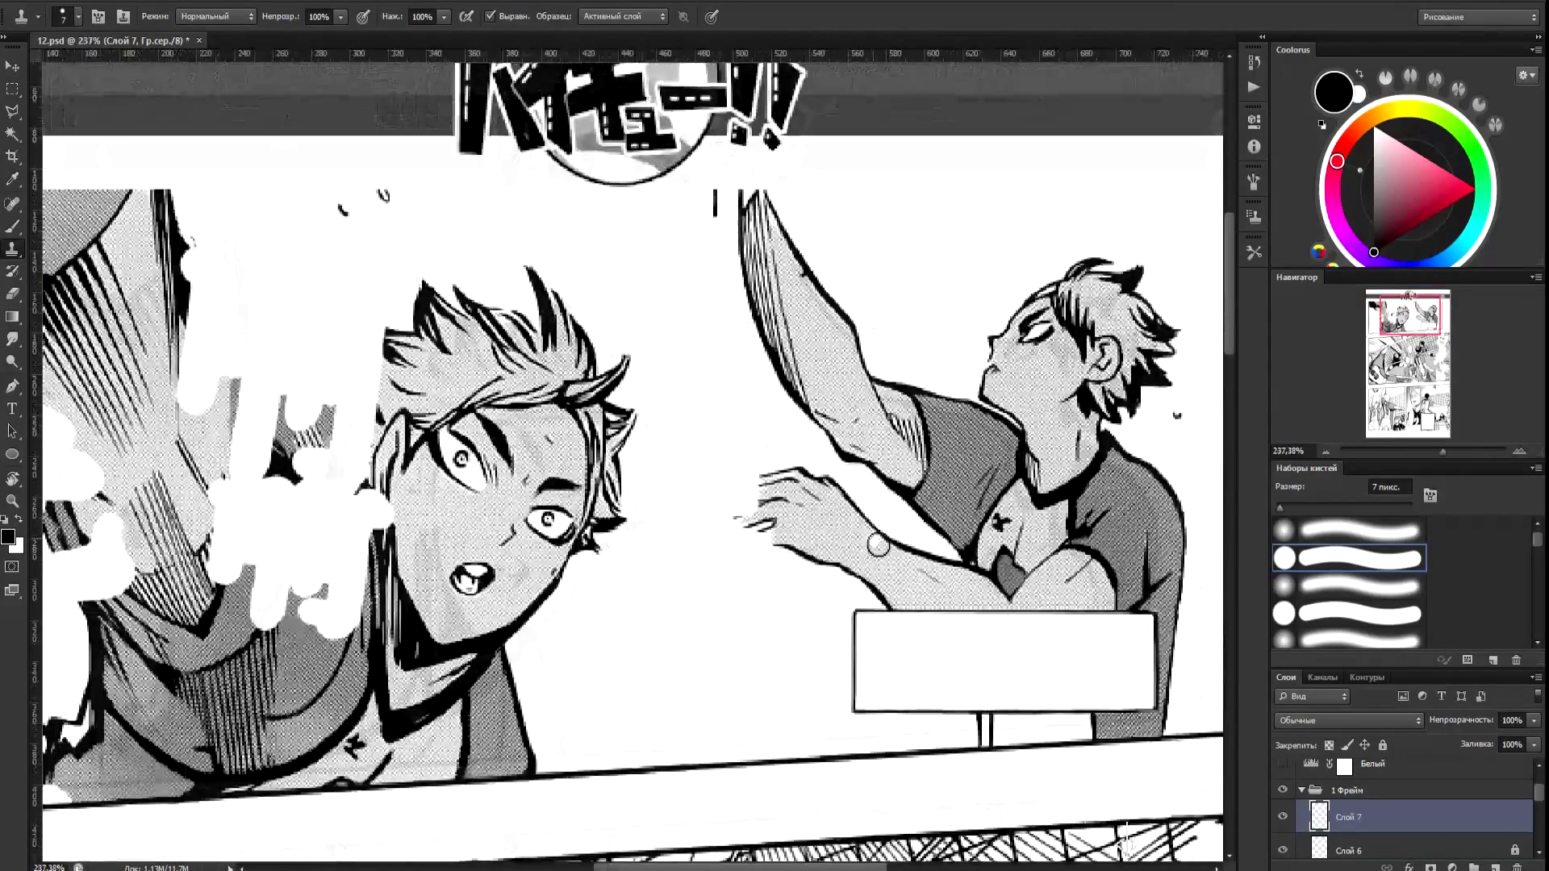
scroll(1011, 688, "up", 5)
key("l")
left_click(867, 760)
left_click(868, 692)
left_click(852, 692)
key("s")
mouse_move(1539, 792)
left_mouse_down()
mouse_move(1539, 839)
mouse_move(1540, 793)
left_mouse_up()
left_click(1372, 808)
left_click(1414, 817)
left_click_drag(858, 698, 858, 756)
key("ctrl+d")
scroll(714, 787, "down", 4)
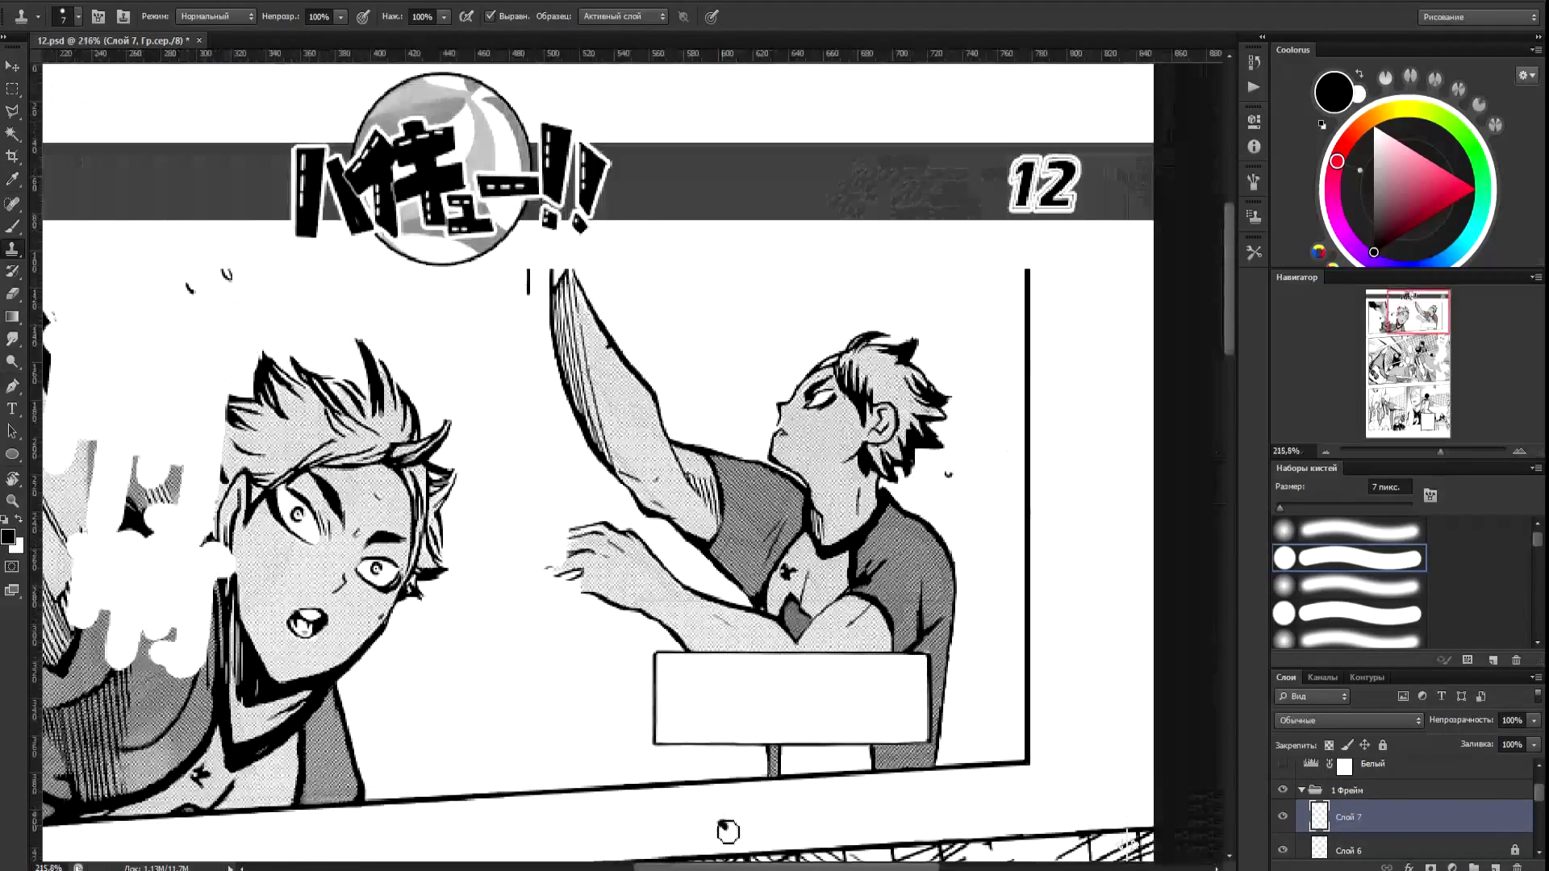
Lasso the white gap under the caption box between the narrow toned strip and the dark sleeve, and set up the Clone Stamp.
scroll(755, 692, "up", 3)
key("l")
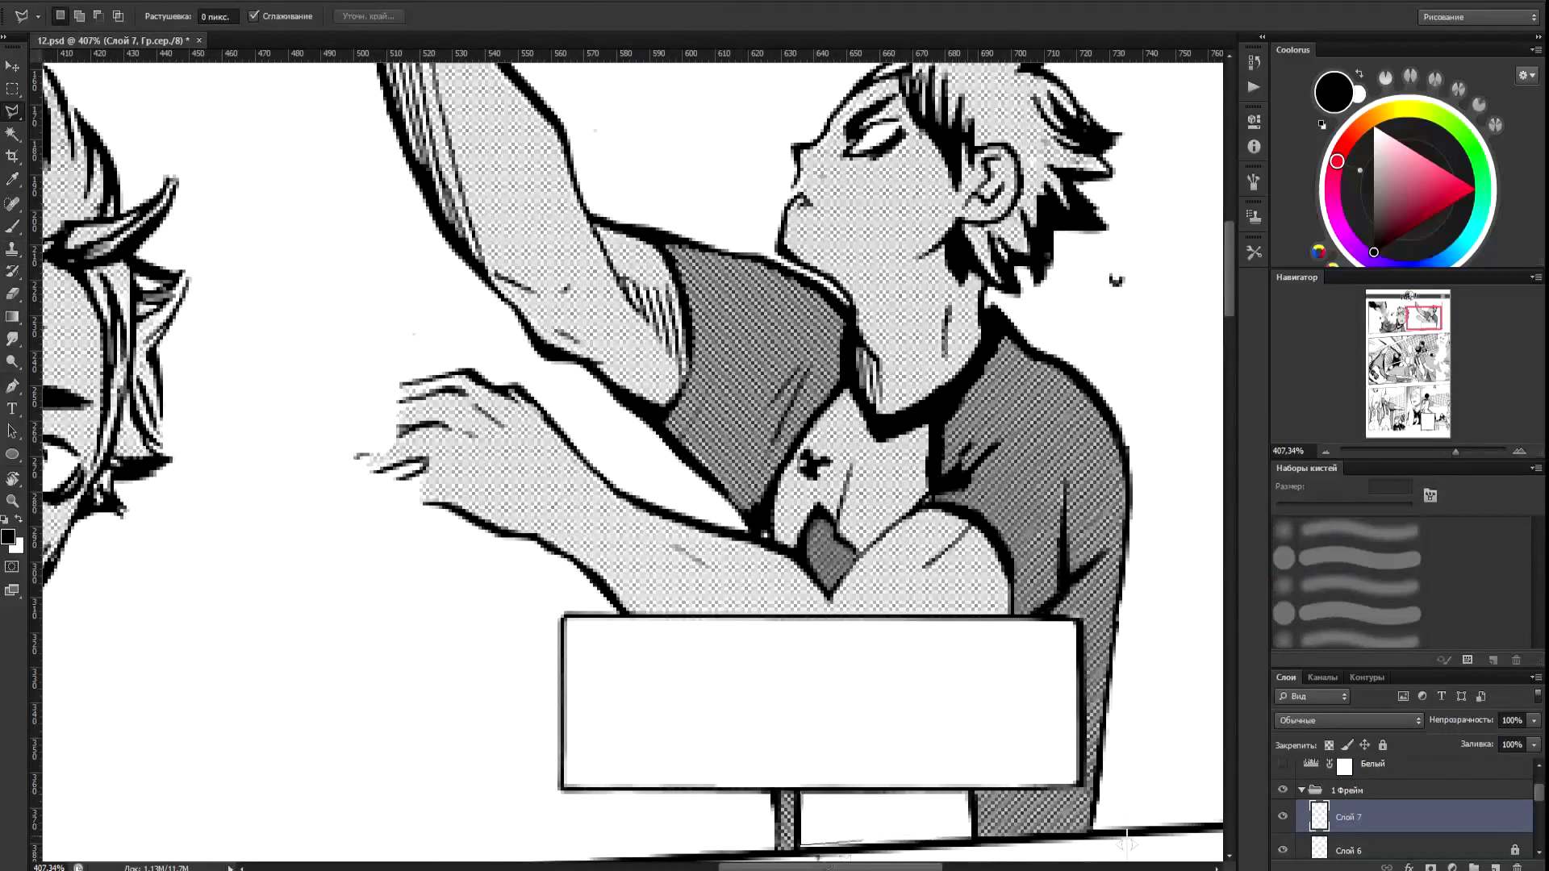
left_click(971, 837)
left_click(970, 794)
double_click(801, 795)
key("s")
left_click(579, 278)
left_click(533, 193)
left_click_drag(441, 574, 806, 473)
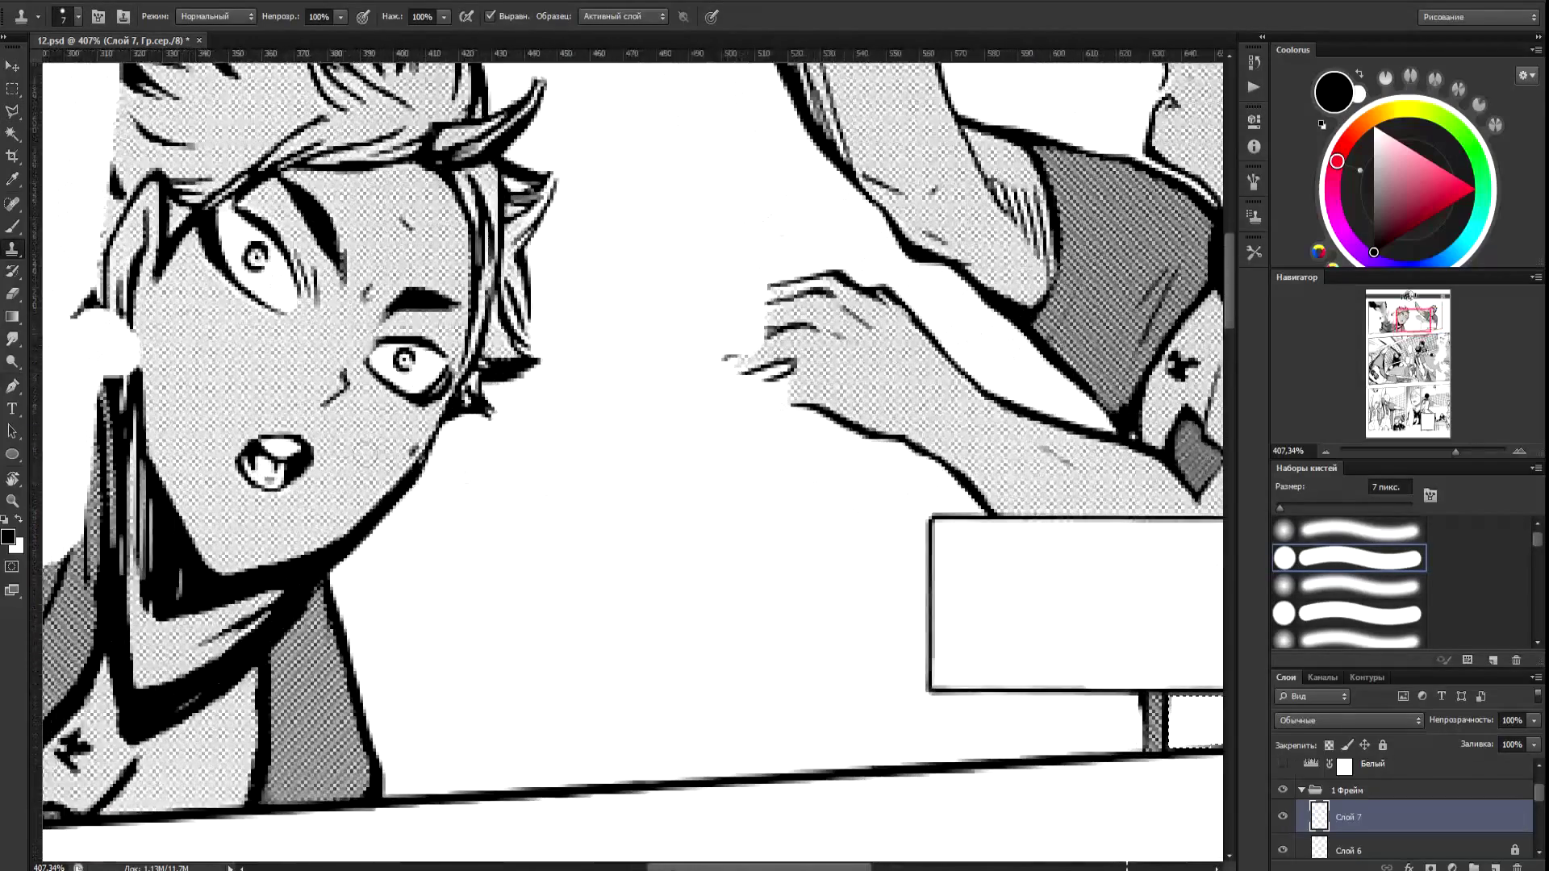
left_click_drag(1065, 482, 1002, 458)
Sample light skin screentone from Слой 2 and clone it into the selected gap under the caption box on Слой 7.
left_click_drag(1541, 802, 1542, 841)
left_click(1355, 839)
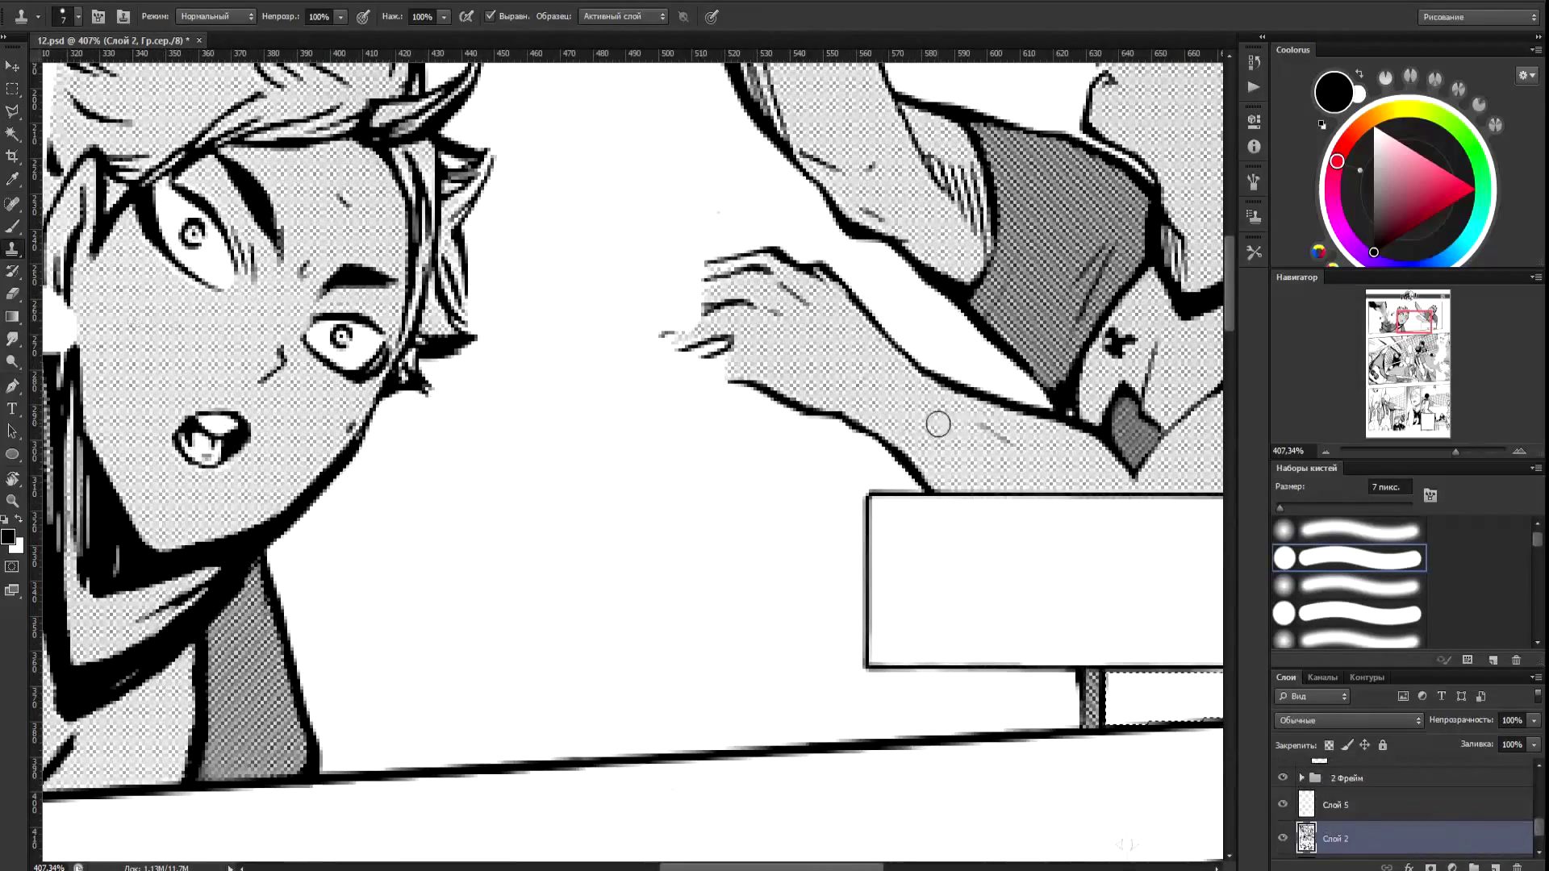
left_click_drag(1089, 597, 912, 524)
left_click_drag(1539, 828, 1540, 798)
left_click(1372, 794)
mouse_move(940, 611)
left_mouse_down()
mouse_move(1044, 648)
mouse_move(1113, 615)
left_mouse_up()
scroll(1041, 650, "down", 5)
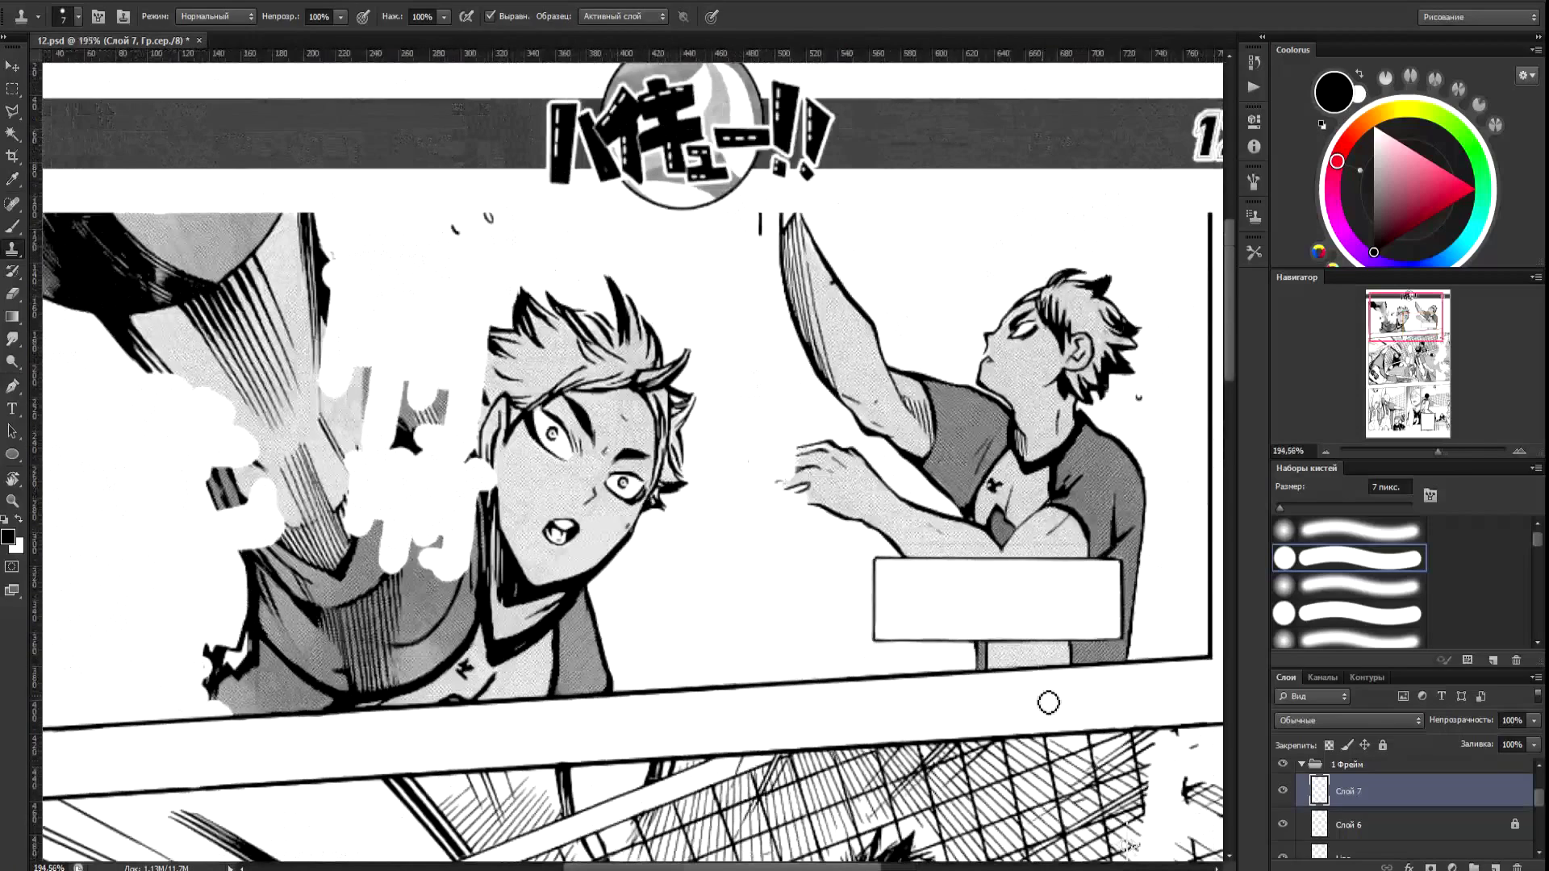
Examine the first panel's cloned screentone with Слой 7 hidden and shown, and look over the remaining white gaps.
scroll(686, 294, "up", 4)
scroll(754, 339, "down", 5)
scroll(425, 448, "up", 3)
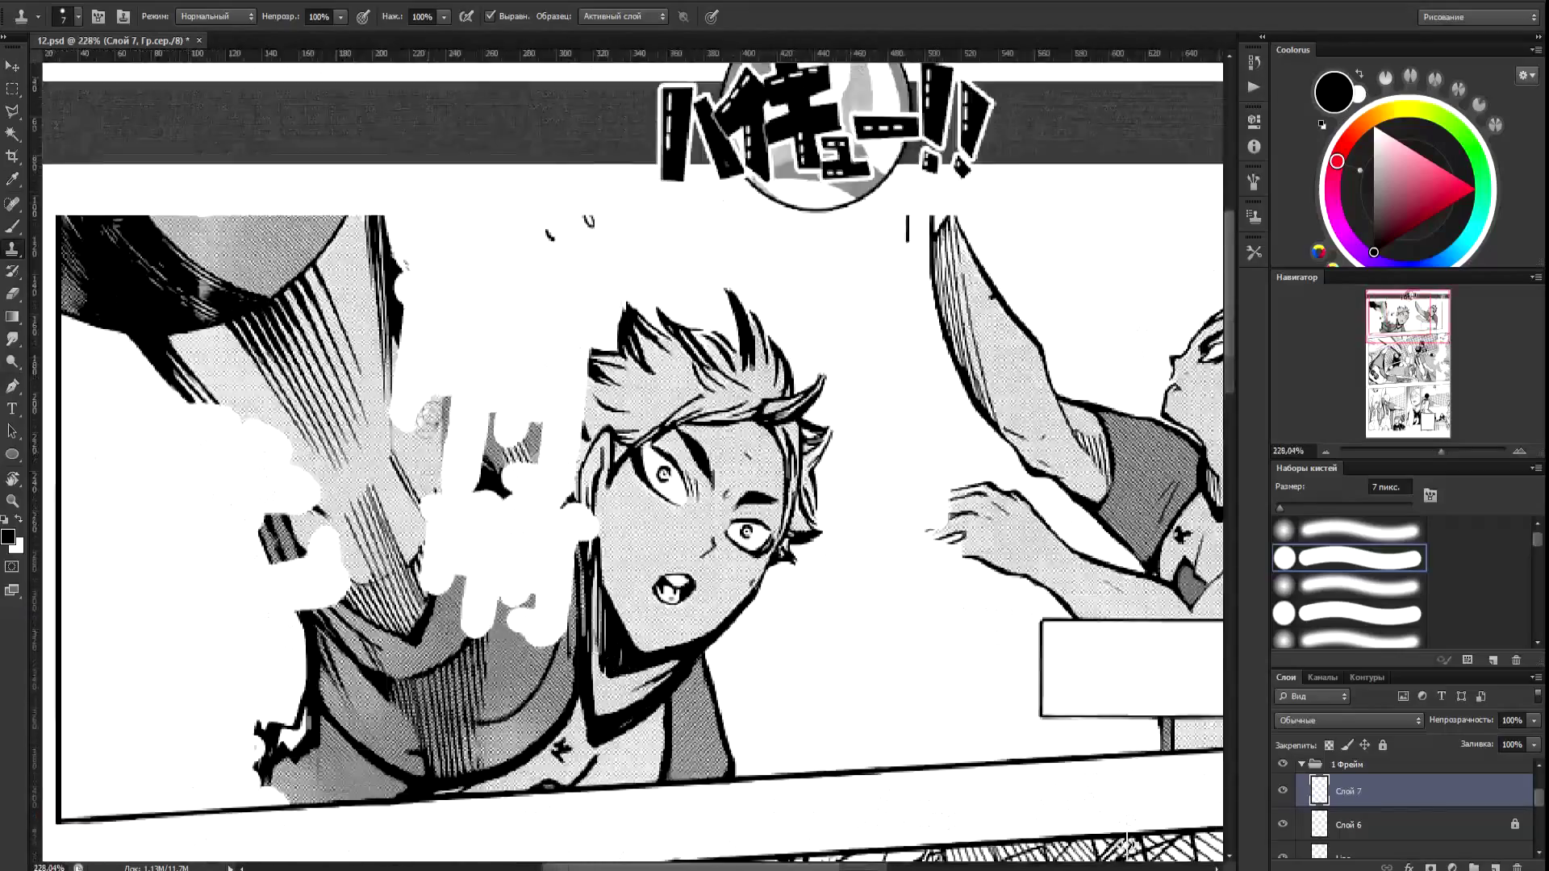
scroll(481, 438, "down", 2)
scroll(296, 551, "up", 3)
scroll(295, 551, "down", 5)
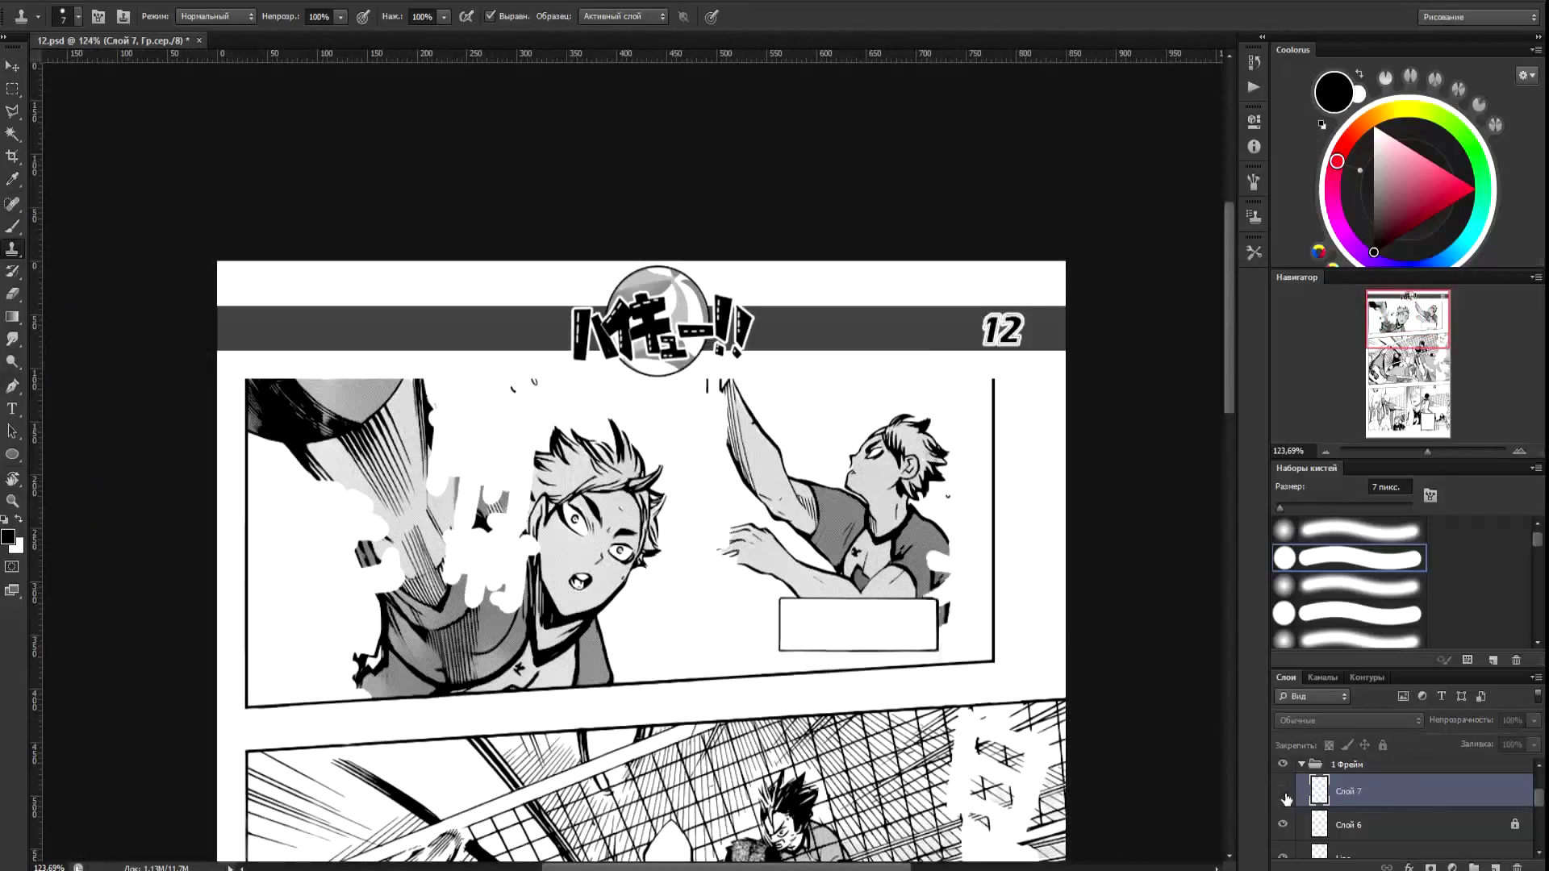
scroll(953, 582, "up", 5)
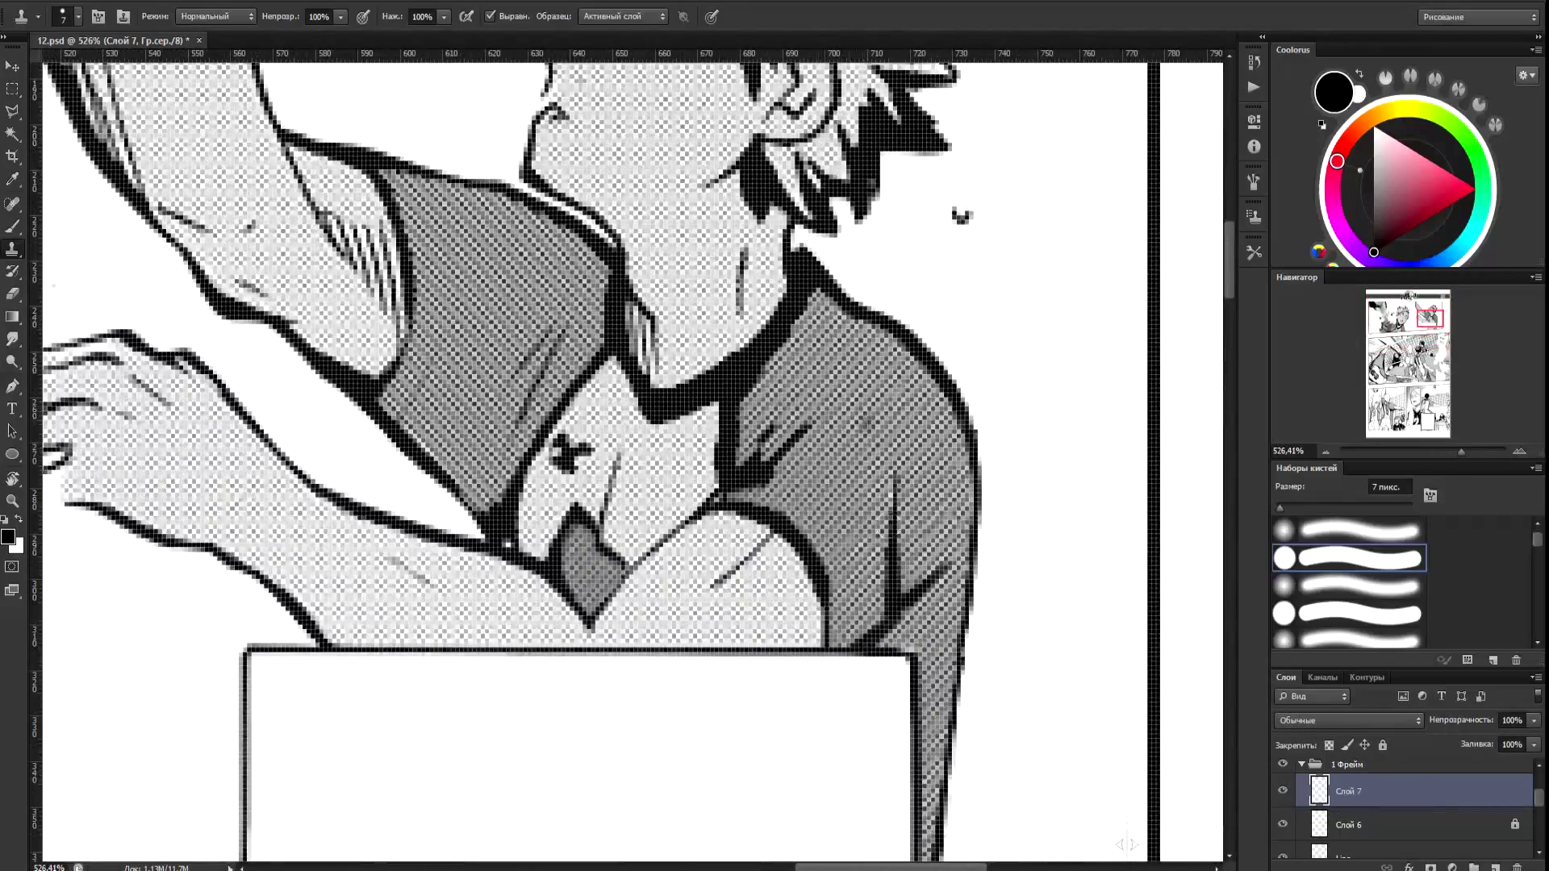
key("b")
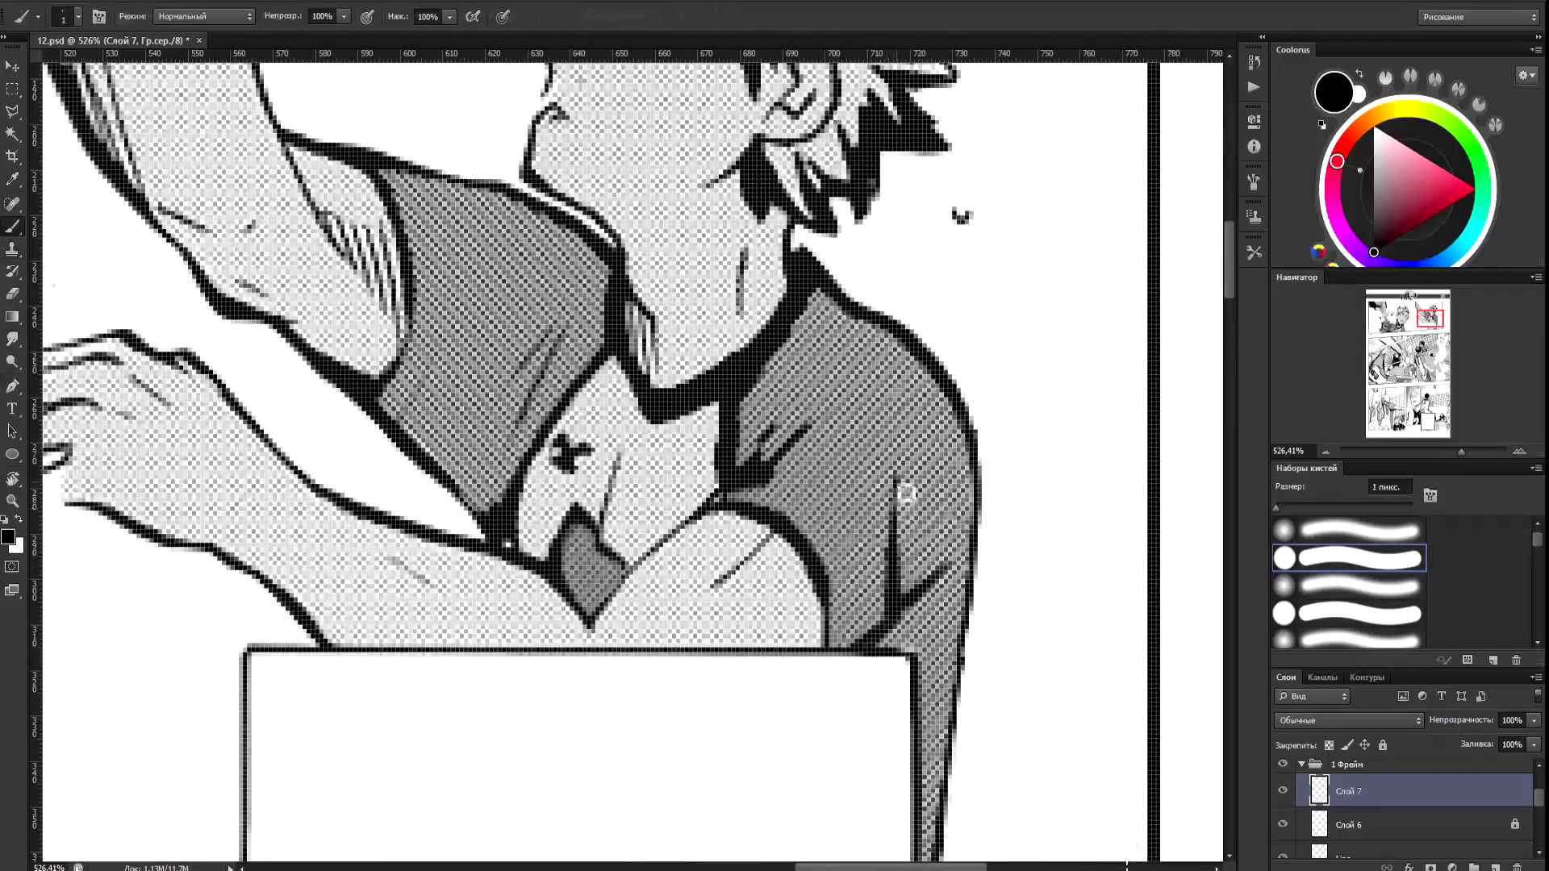
scroll(871, 504, "down", 7)
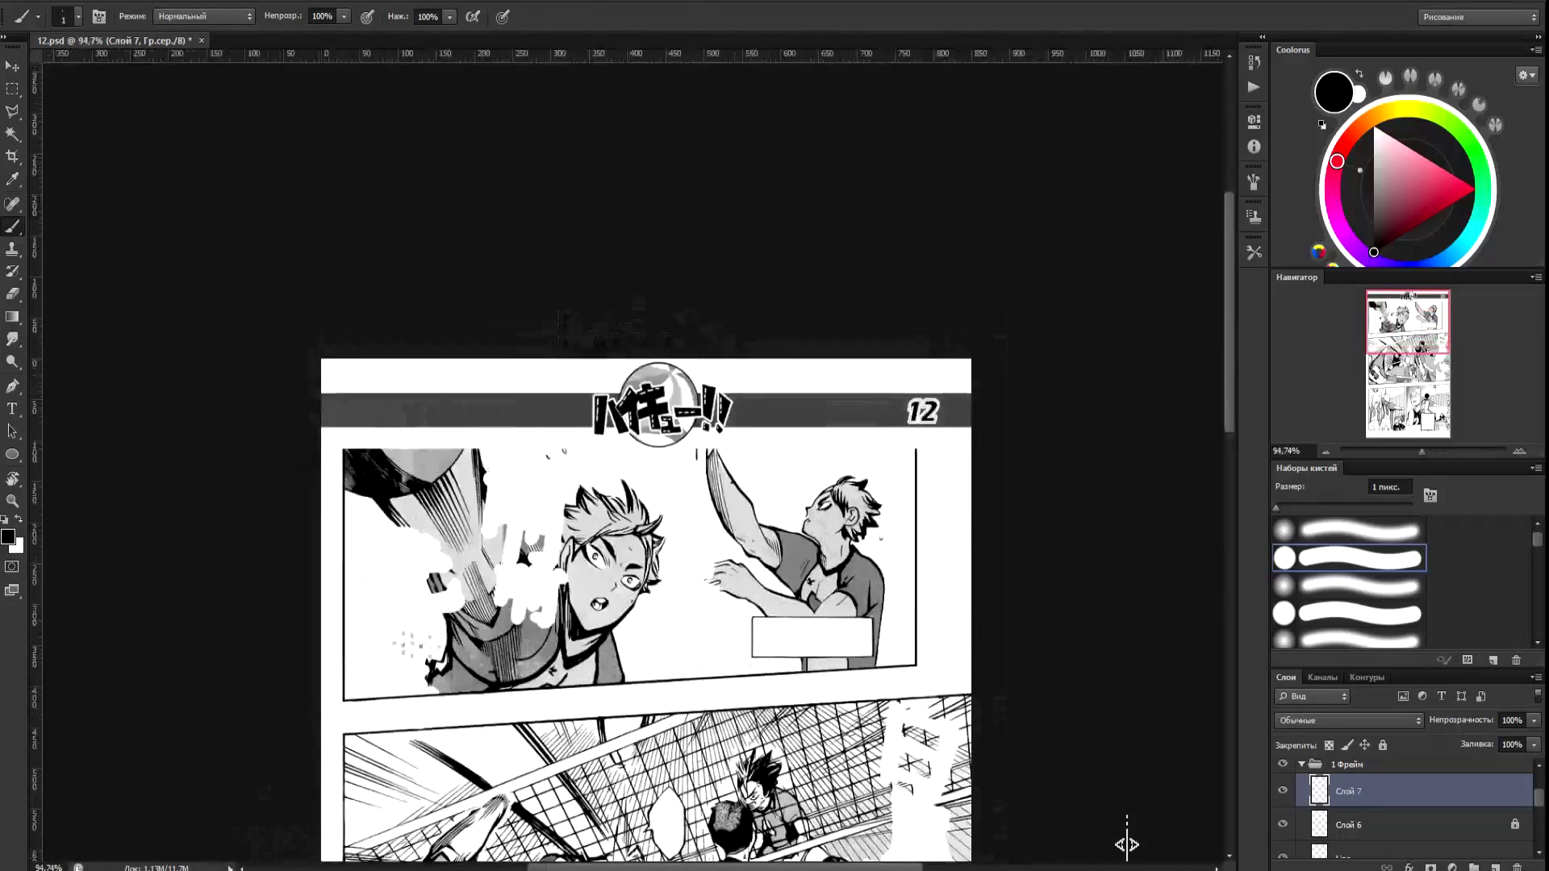
scroll(488, 567, "up", 5)
scroll(633, 553, "down", 4)
scroll(633, 554, "up", 3)
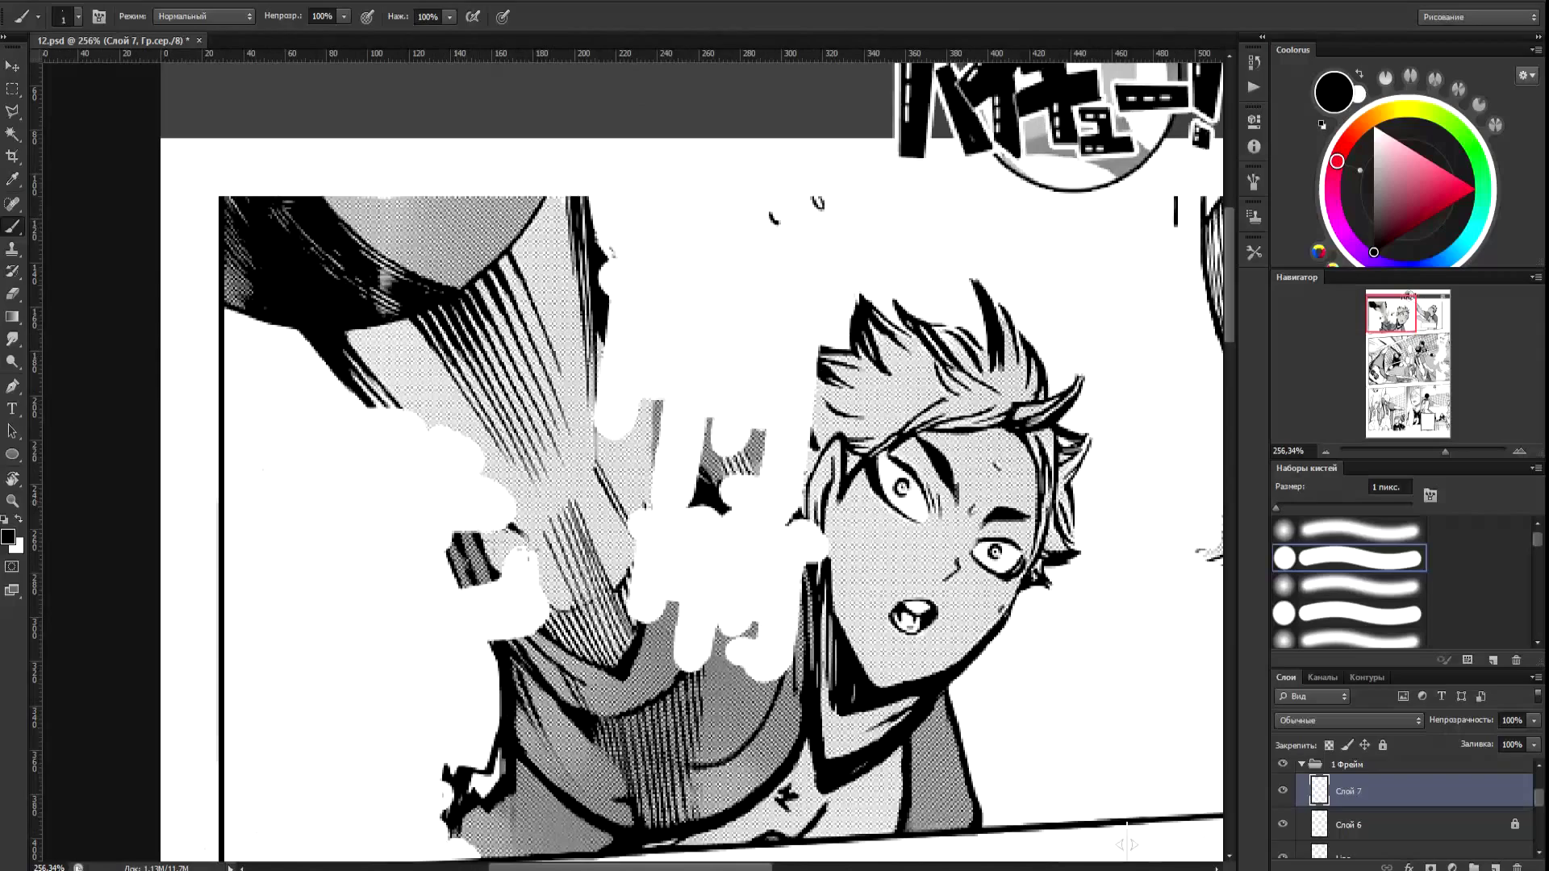
On new layer Слой 8, draw the missing outer contour of the raised arm and the sleeve lines with the 1 px black brush.
key("r")
mouse_move(459, 491)
left_mouse_down()
mouse_move(471, 515)
mouse_move(520, 404)
left_mouse_up()
left_click_drag(518, 209, 508, 416)
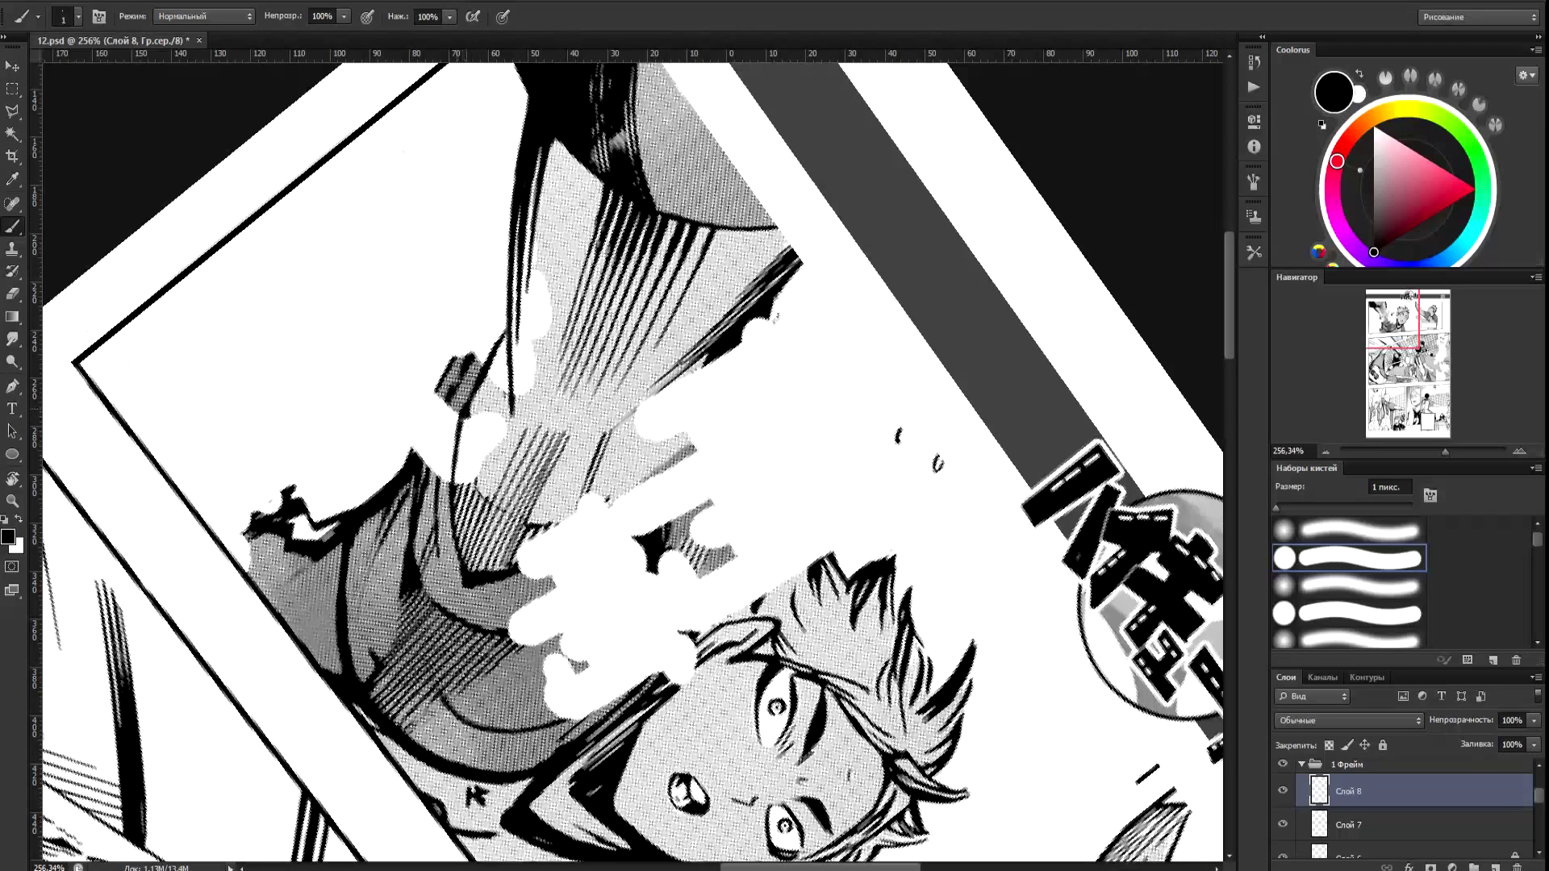
left_click_drag(458, 389, 428, 477)
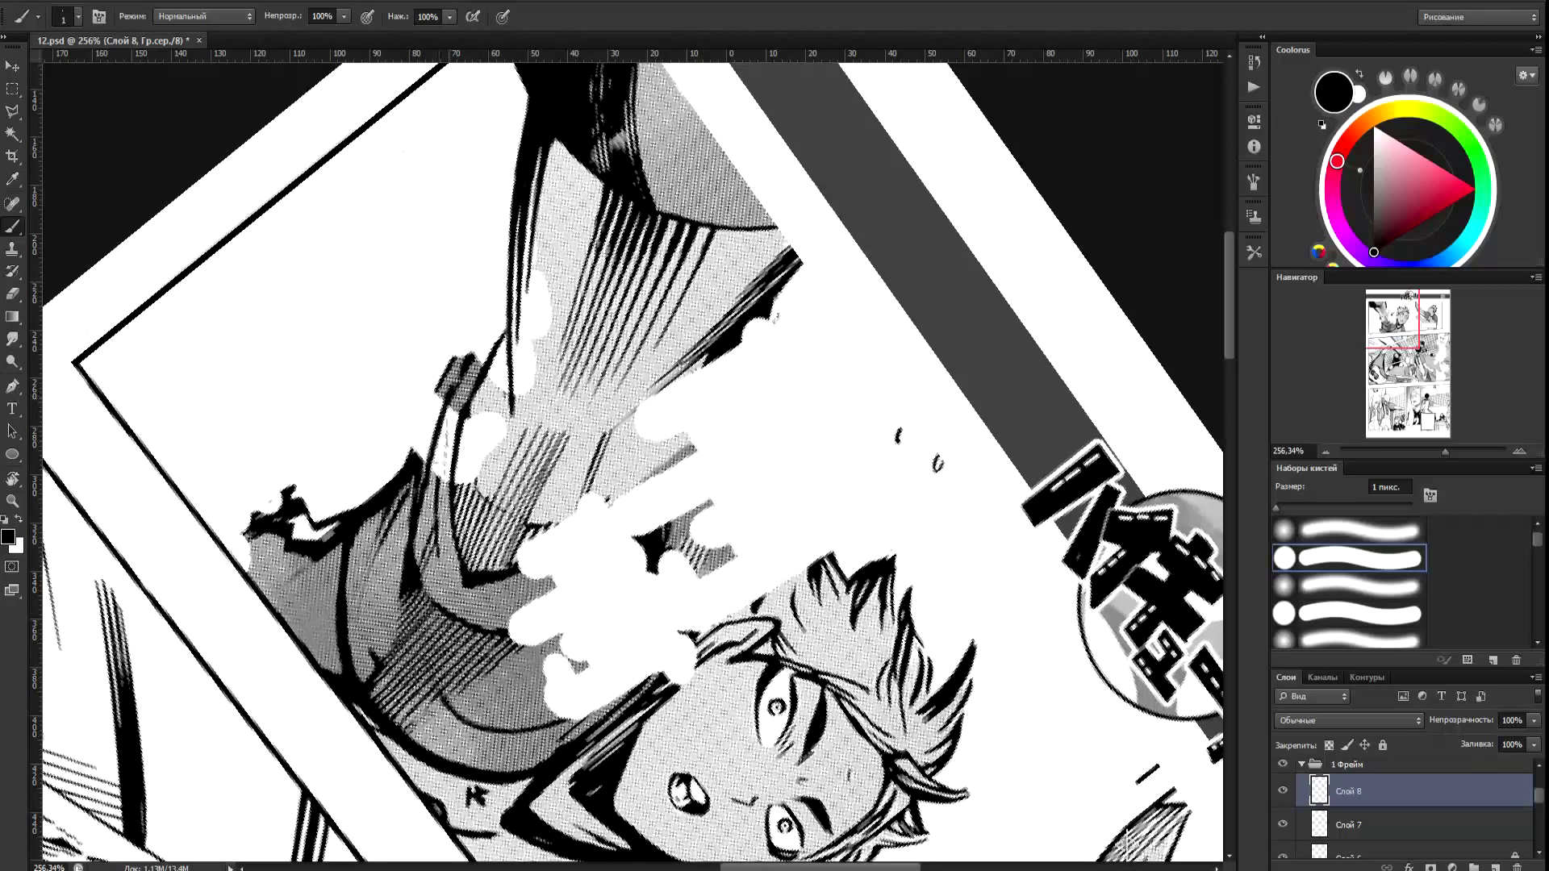
left_click_drag(469, 363, 508, 313)
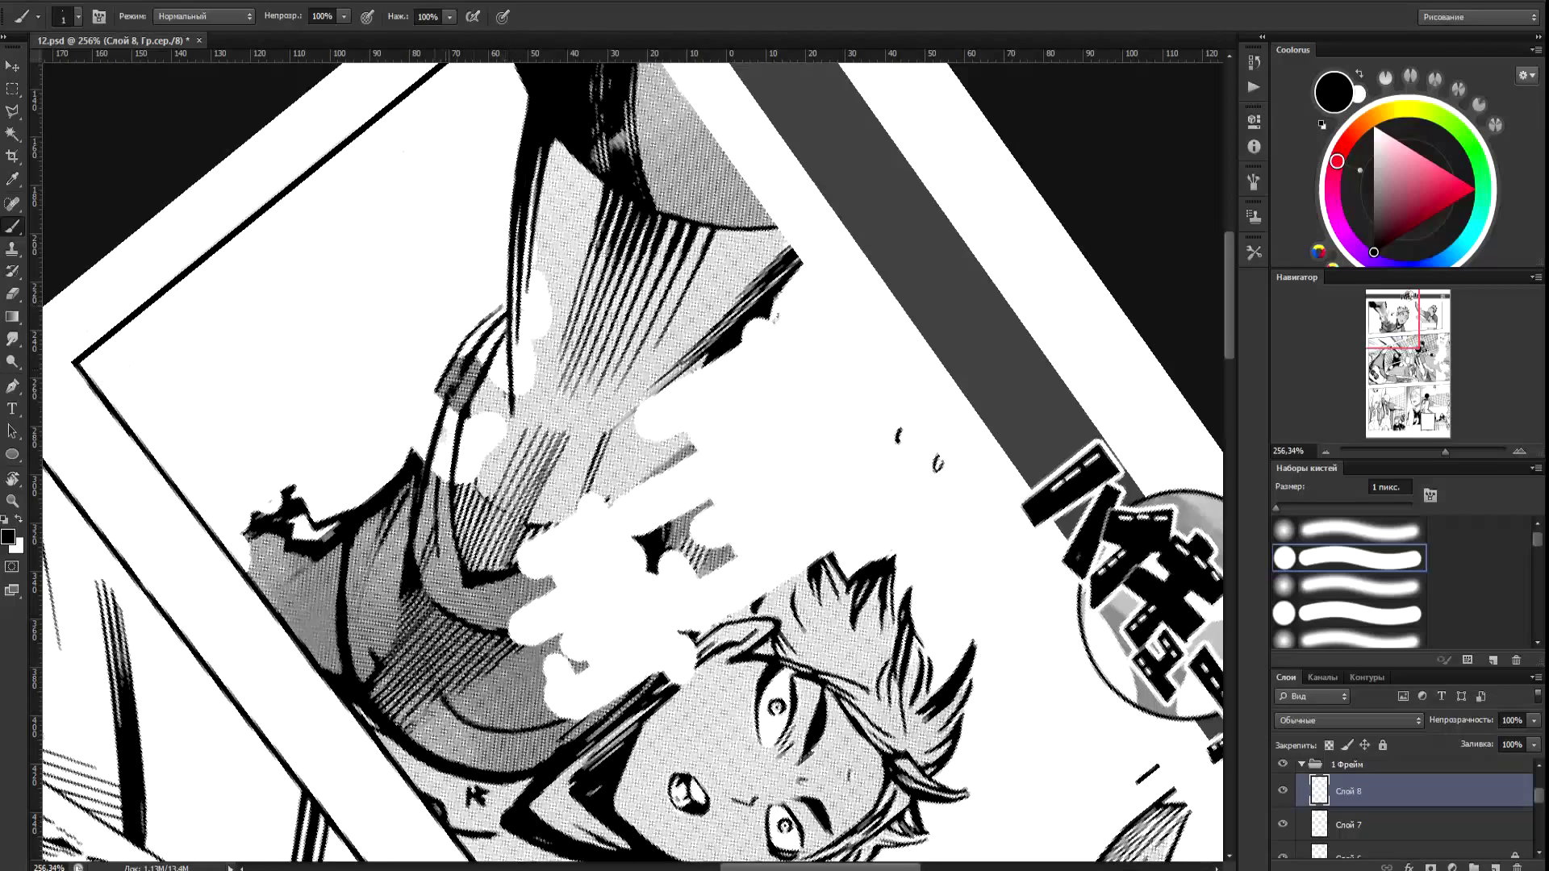
key("r")
mouse_move(445, 406)
left_mouse_down()
mouse_move(452, 549)
mouse_move(470, 585)
mouse_move(437, 510)
left_mouse_up()
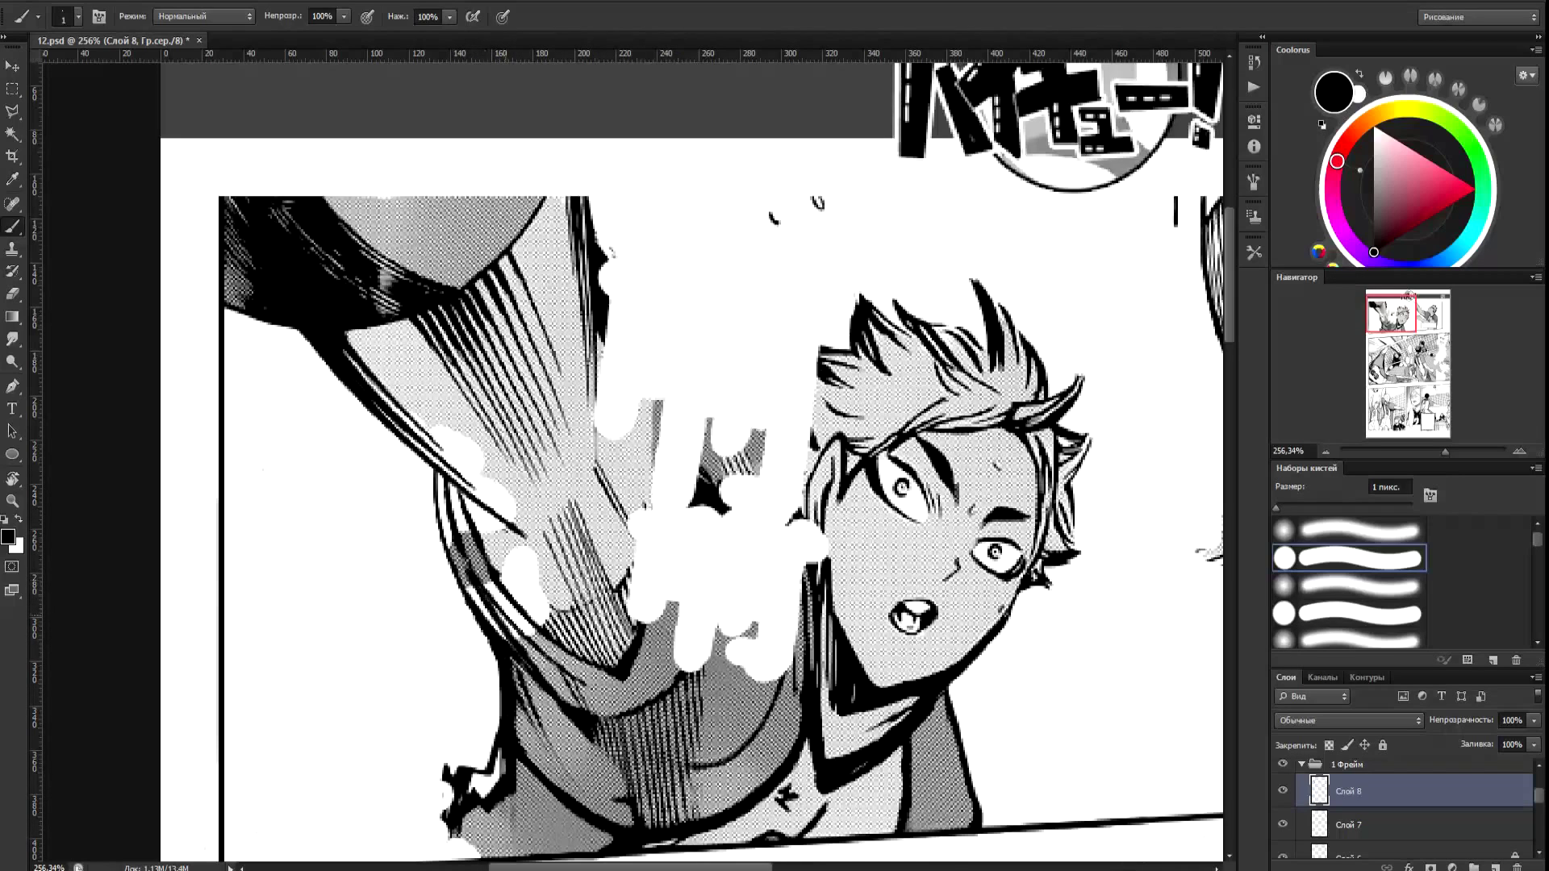
Redraw the boy's earlobe outline and start the sleeve-opening line rising from the V-shaped corner on Слой 8.
scroll(651, 362, "down", 2)
scroll(751, 421, "up", 3)
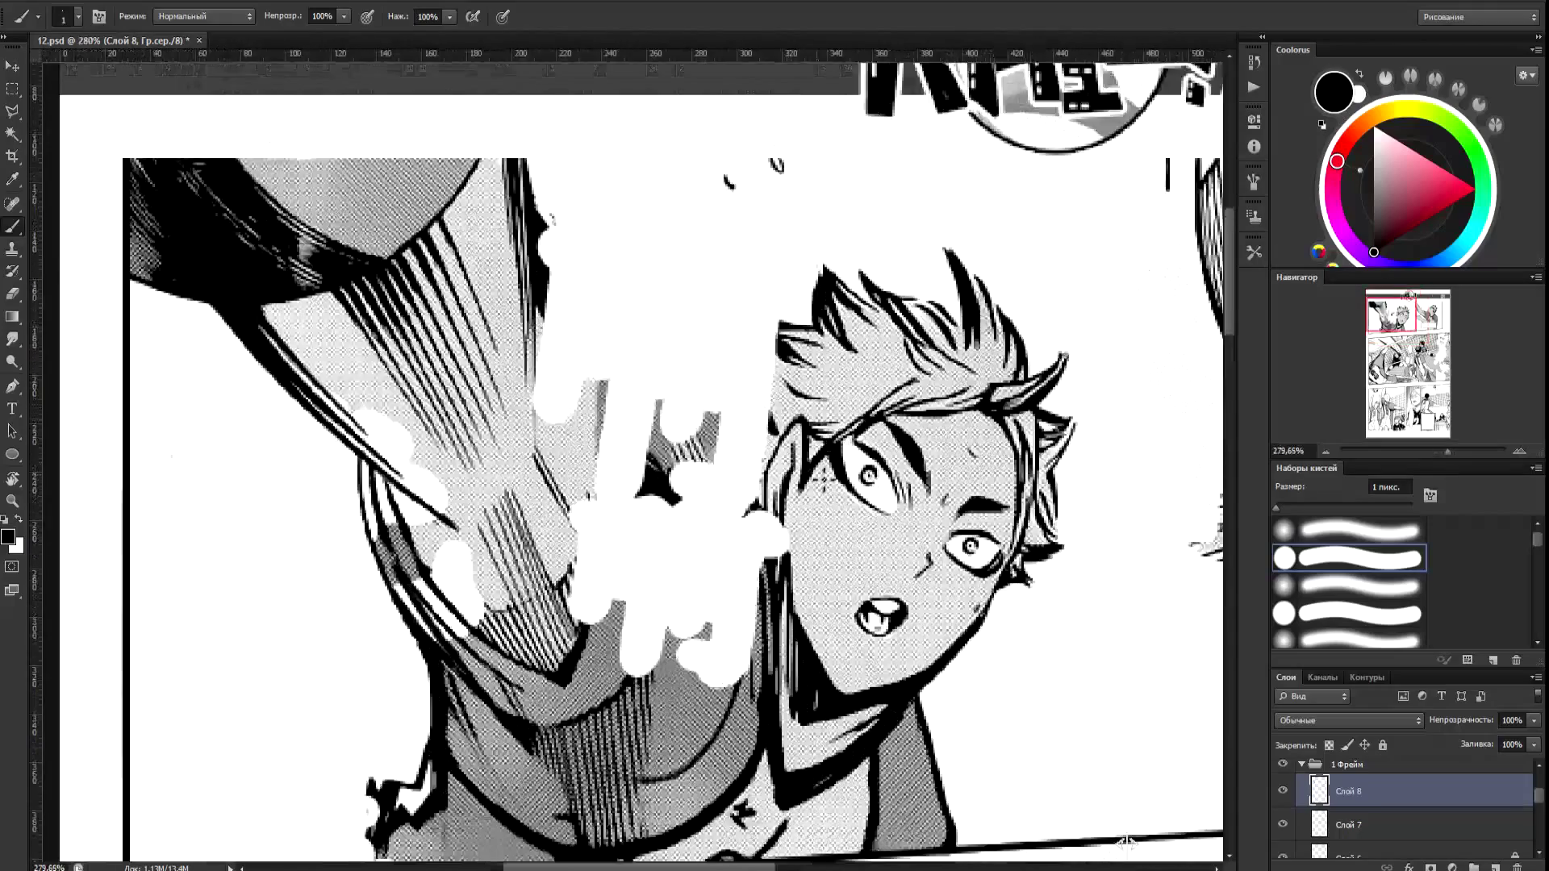
left_click_drag(768, 537, 766, 511)
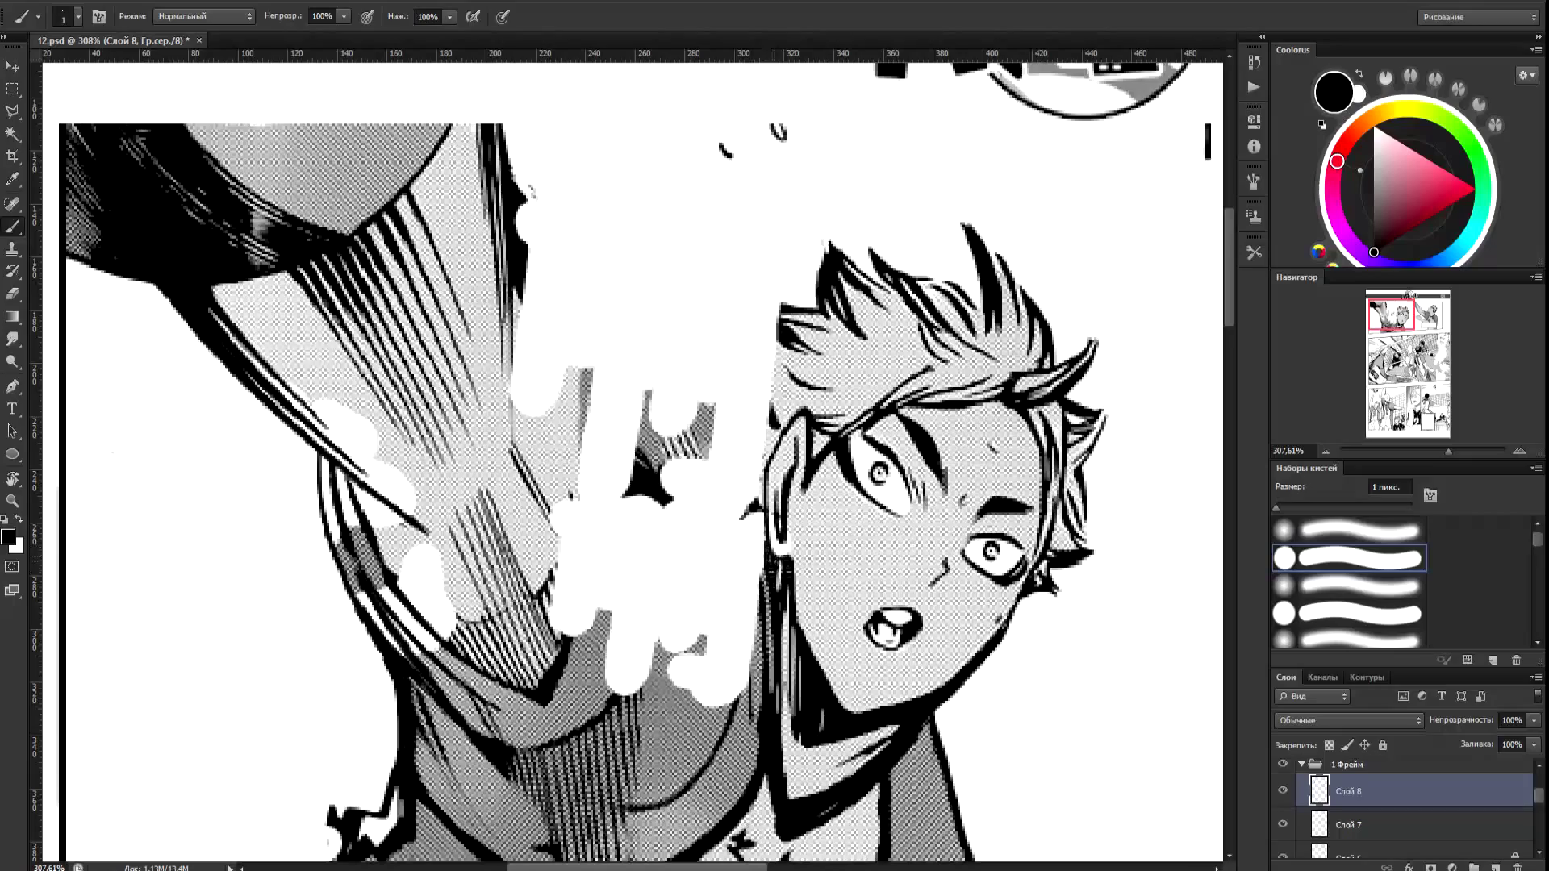
scroll(741, 355, "down", 3)
scroll(740, 355, "up", 4)
scroll(741, 355, "down", 3)
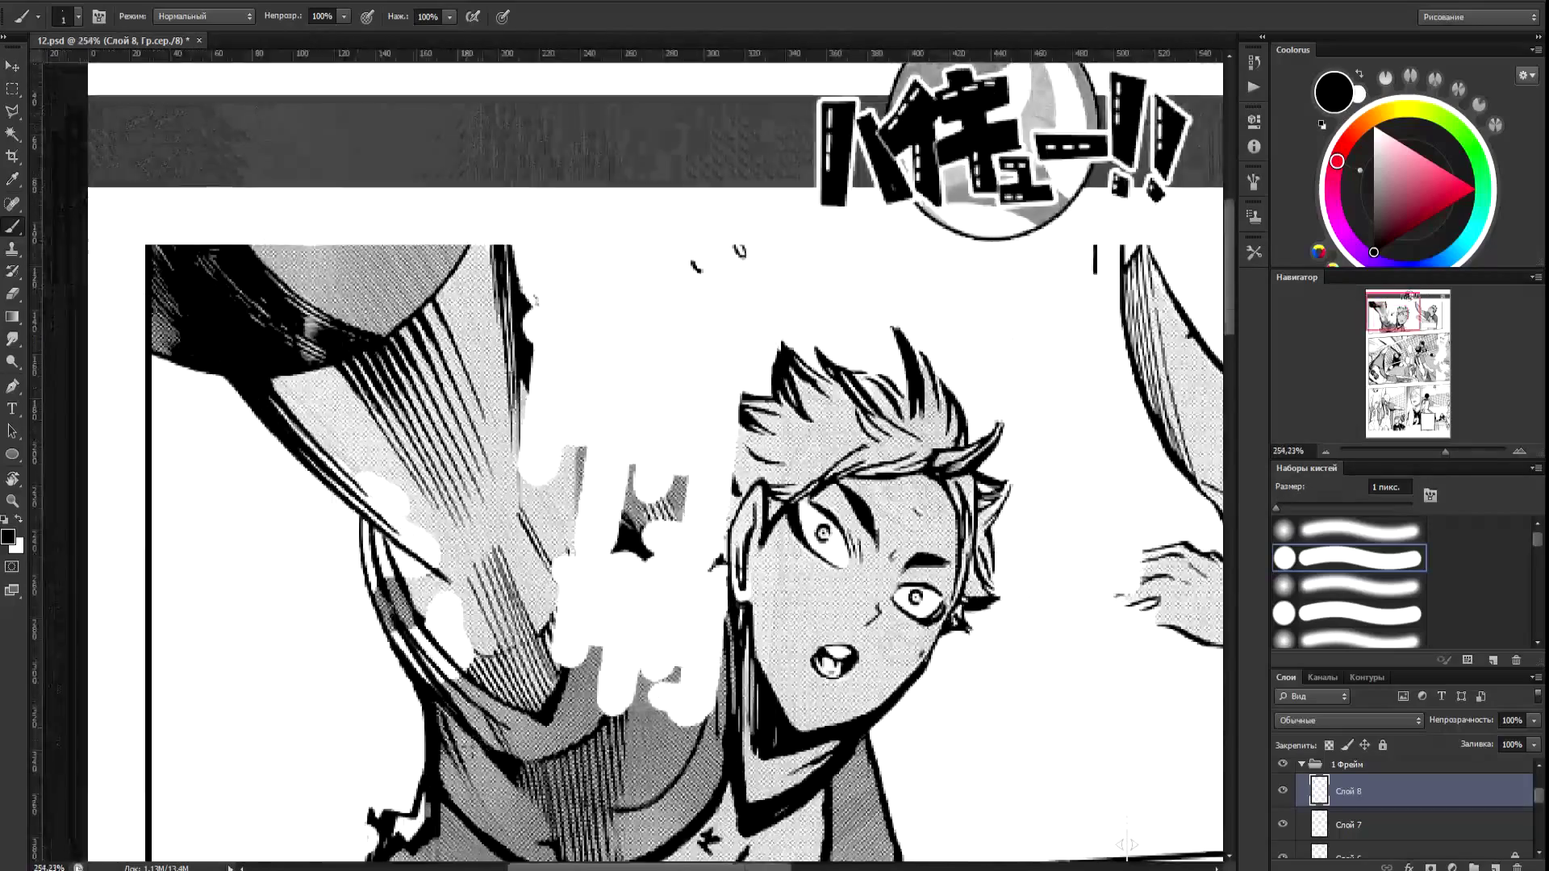
scroll(741, 355, "up", 3)
left_click_drag(597, 656, 628, 543)
scroll(628, 521, "down", 3)
scroll(591, 360, "up", 2)
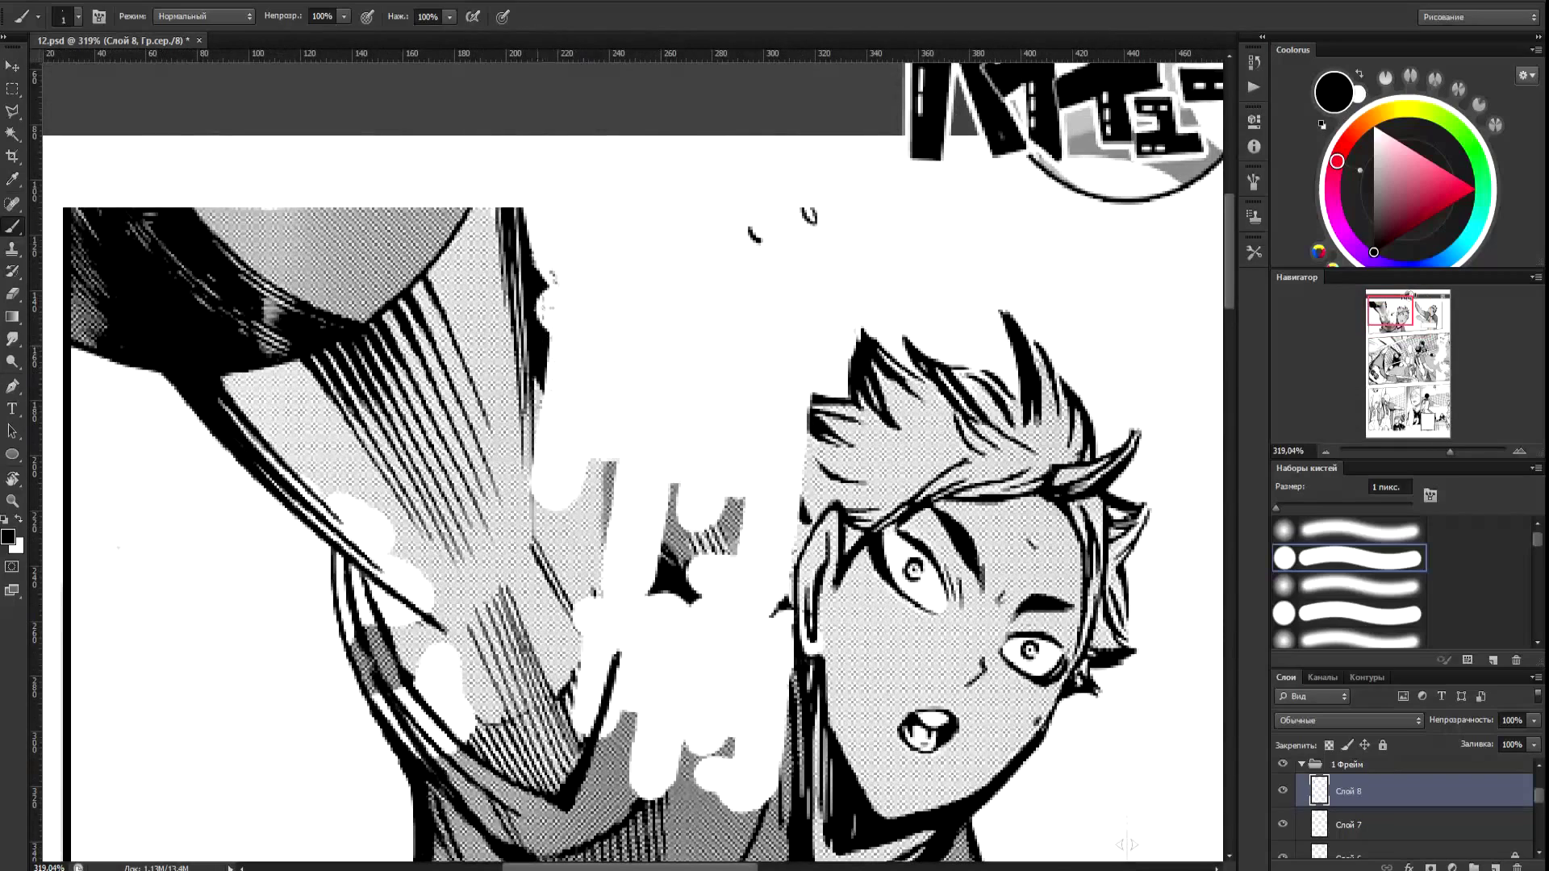
Paint black tapered shading strokes down the raised arm's edge facing the boy's head on Слой 8.
left_click_drag(538, 282, 563, 348)
mouse_move(544, 292)
left_mouse_down()
mouse_move(571, 396)
mouse_move(546, 447)
left_mouse_up()
left_click_drag(549, 370, 546, 504)
left_click_drag(548, 397, 546, 493)
left_click_drag(553, 326, 547, 481)
left_click_drag(553, 353, 543, 518)
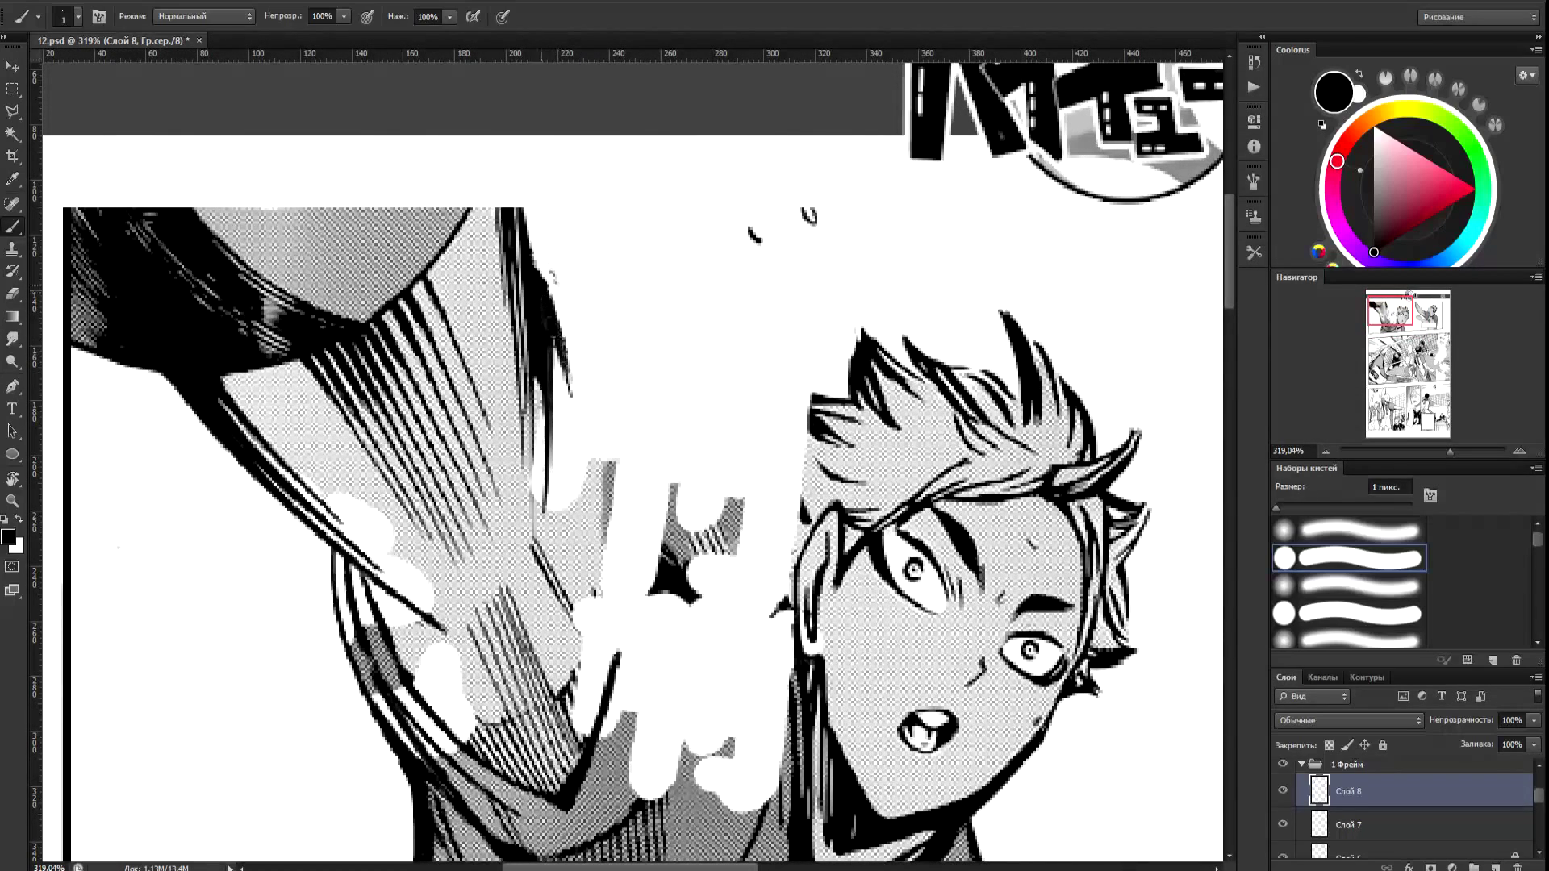
Trim stray specks and rough edges beside the arm's inner contour with a white brush stroke.
key("e")
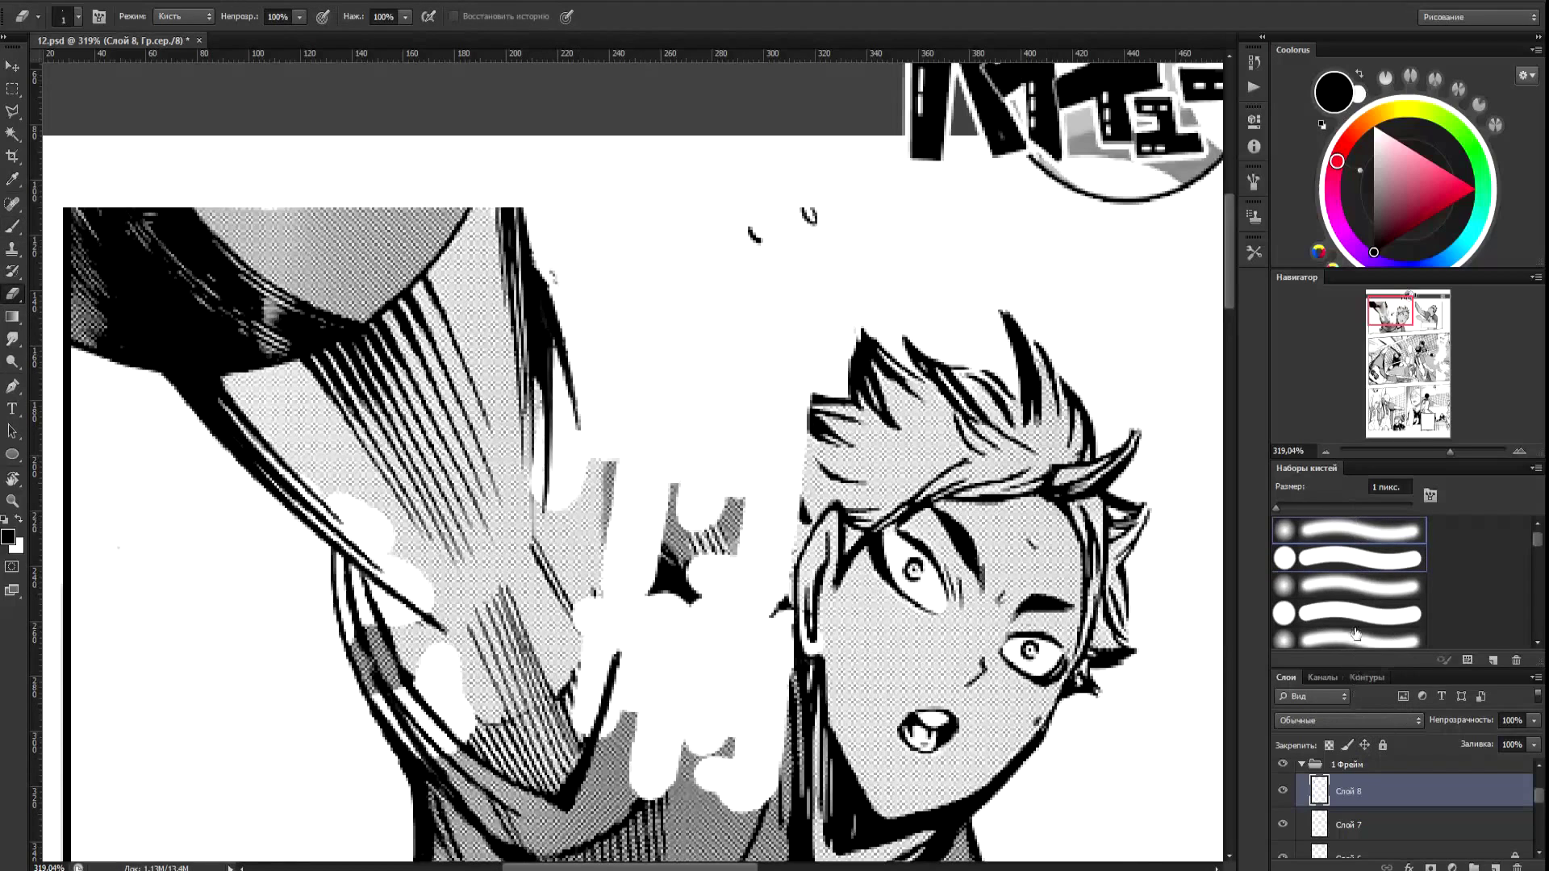
key("b")
key("x")
left_click_drag(560, 257, 572, 356)
key("x")
Draw the arm's inner contour down to the sleeve opening with a reduced black brush and tidy it with the eraser.
key("bracketleft")
key("bracketleft")
key("bracketleft")
key("bracketleft")
key("bracketleft")
key("bracketleft")
key("bracketleft")
key("bracketleft")
key("bracketleft")
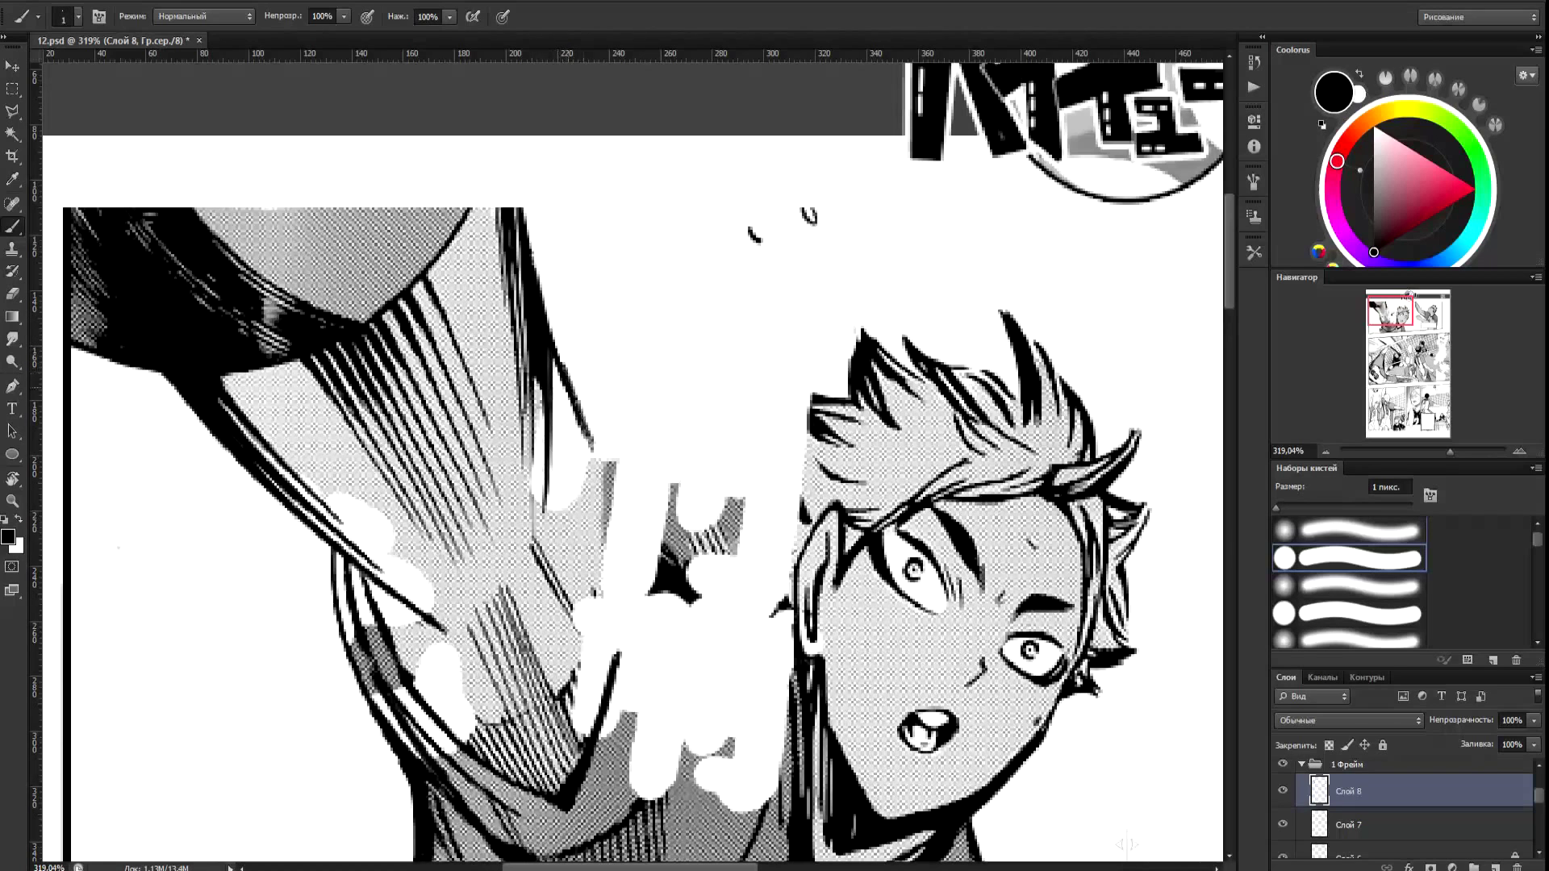
left_click_drag(582, 410, 607, 523)
left_click_drag(579, 427, 623, 641)
key("e")
left_click_drag(583, 369, 601, 466)
key("x")
key("x")
left_click_drag(557, 355, 576, 405)
key("b")
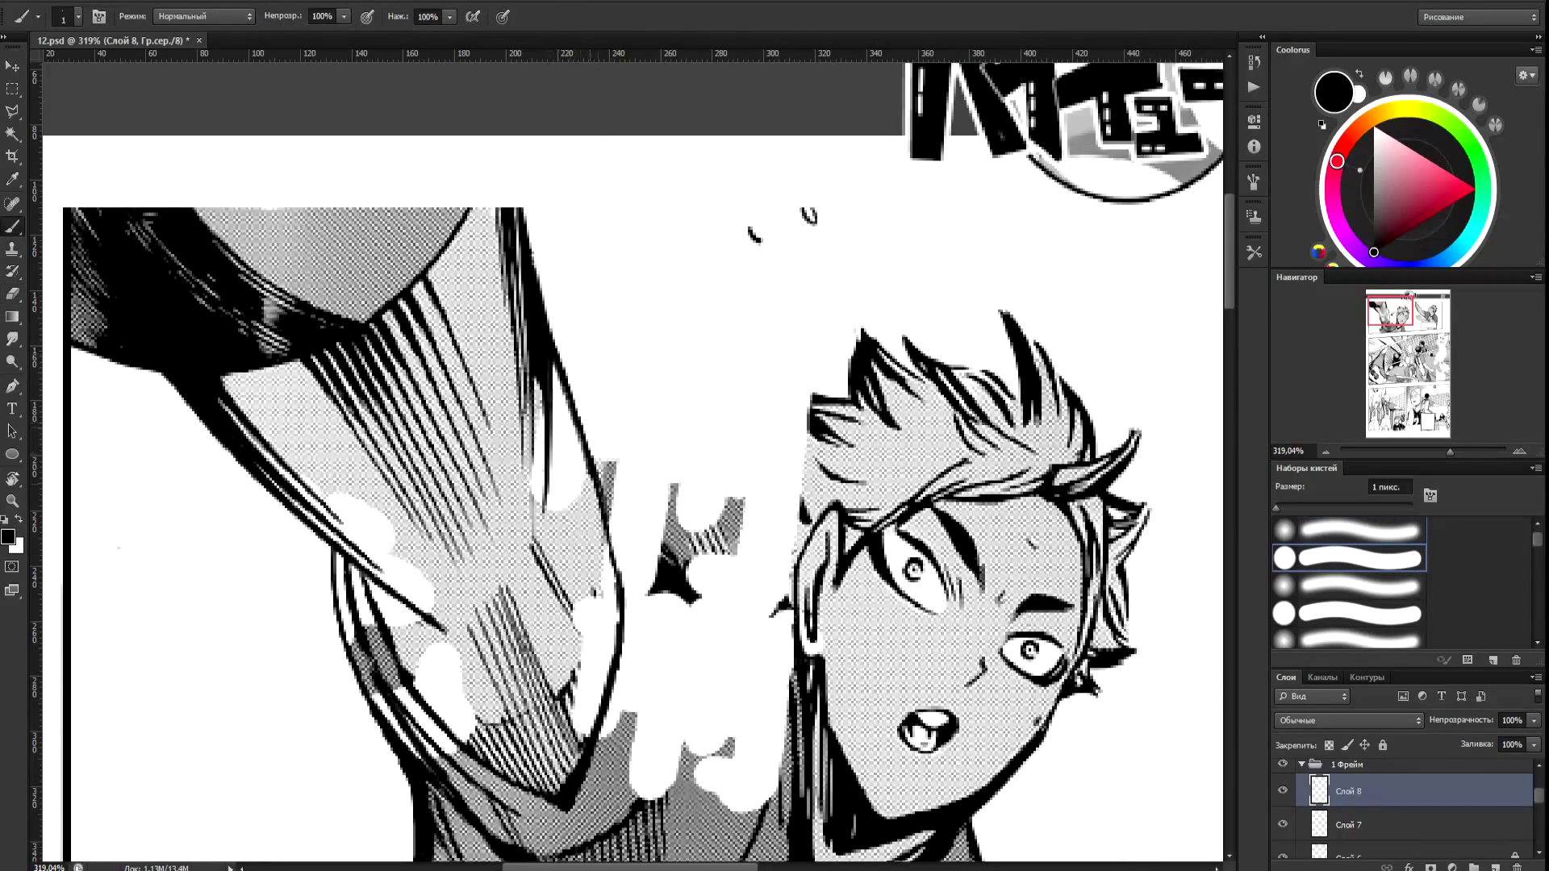
key("x")
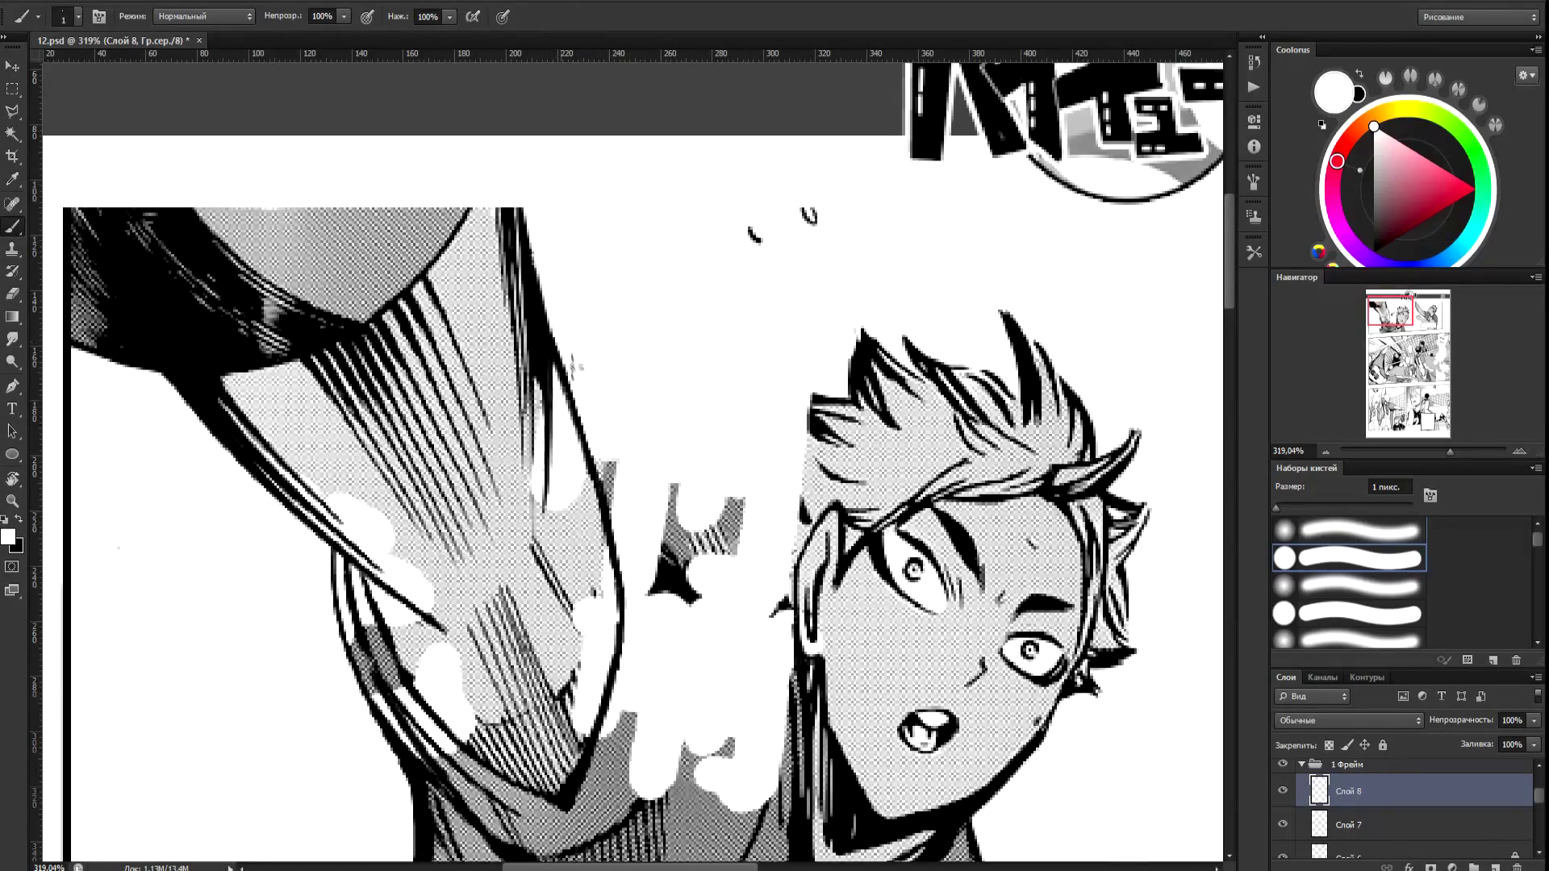
key("e")
Draw the curved sleeve fold line across the white gap beside the arm on Слой 8 in black.
scroll(682, 460, "down", 9)
scroll(716, 524, "up", 13)
scroll(690, 468, "up", 1)
scroll(688, 470, "down", 2)
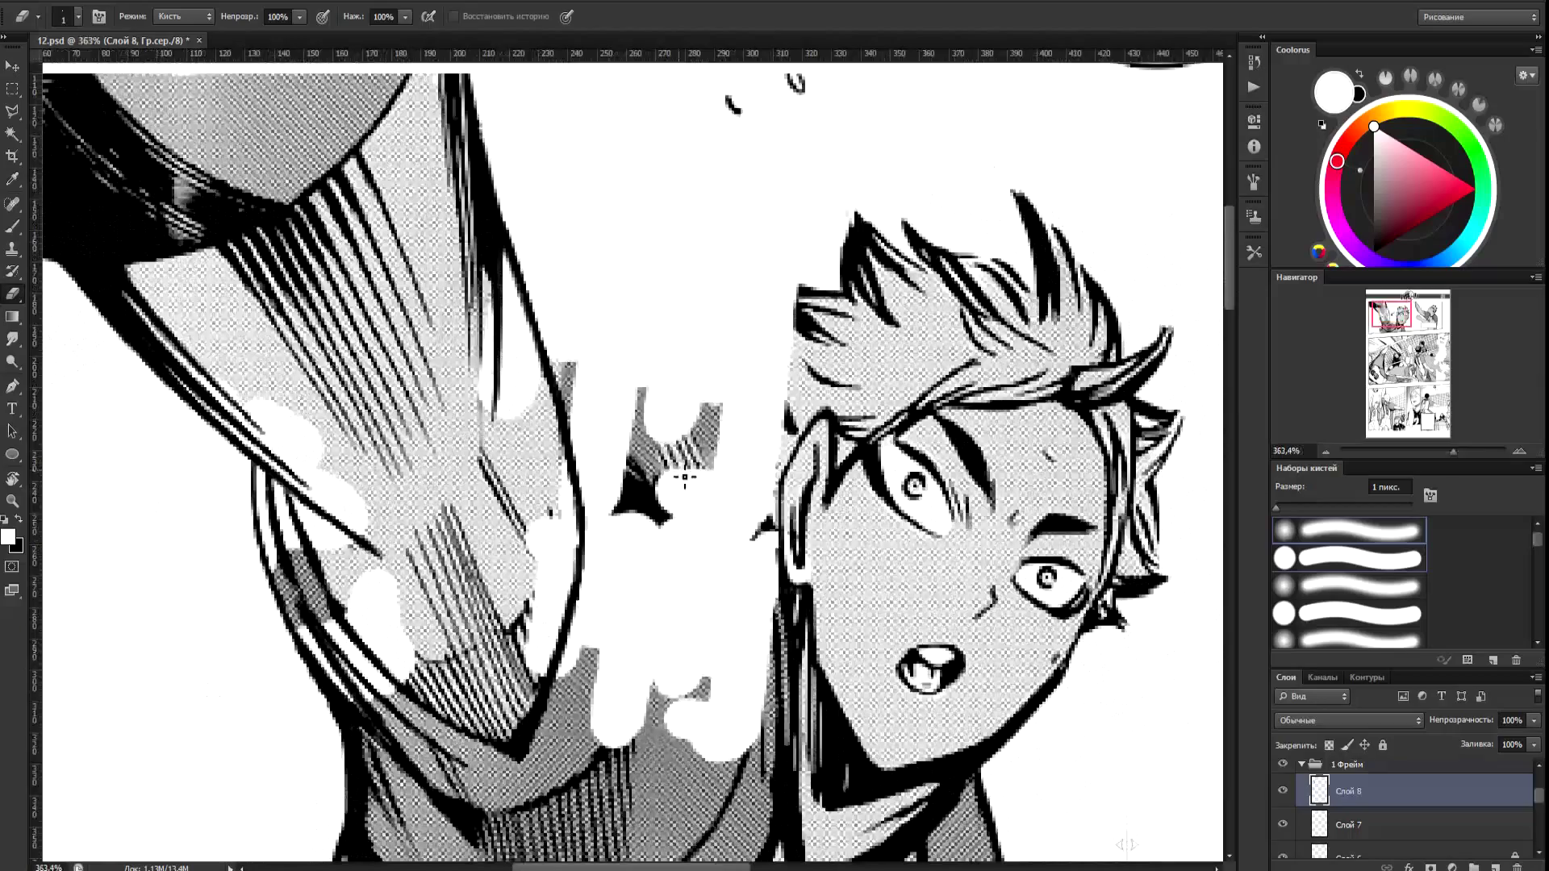
scroll(629, 646, "up", 1)
key("b")
key("x")
left_click_drag(604, 795, 652, 729)
left_click_drag(646, 710, 691, 575)
left_click_drag(650, 658, 694, 558)
mouse_move(693, 389)
left_mouse_down()
mouse_move(697, 568)
mouse_move(704, 551)
left_mouse_up()
left_click_drag(703, 468, 681, 617)
Draw the curved shirt line below the neck and the shoulder outline running from the dark corner to the collar.
left_click_drag(821, 579, 808, 686)
left_click_drag(818, 475, 822, 621)
left_click_drag(821, 505, 811, 663)
left_click_drag(700, 390, 762, 462)
left_click_drag(712, 391, 842, 526)
left_click_drag(794, 463, 836, 541)
Rotate the canvas, thicken and smooth the shoulder outline and sleeve fold with black strokes, and restore the view to 0°.
key("r")
left_click_drag(781, 428, 534, 254)
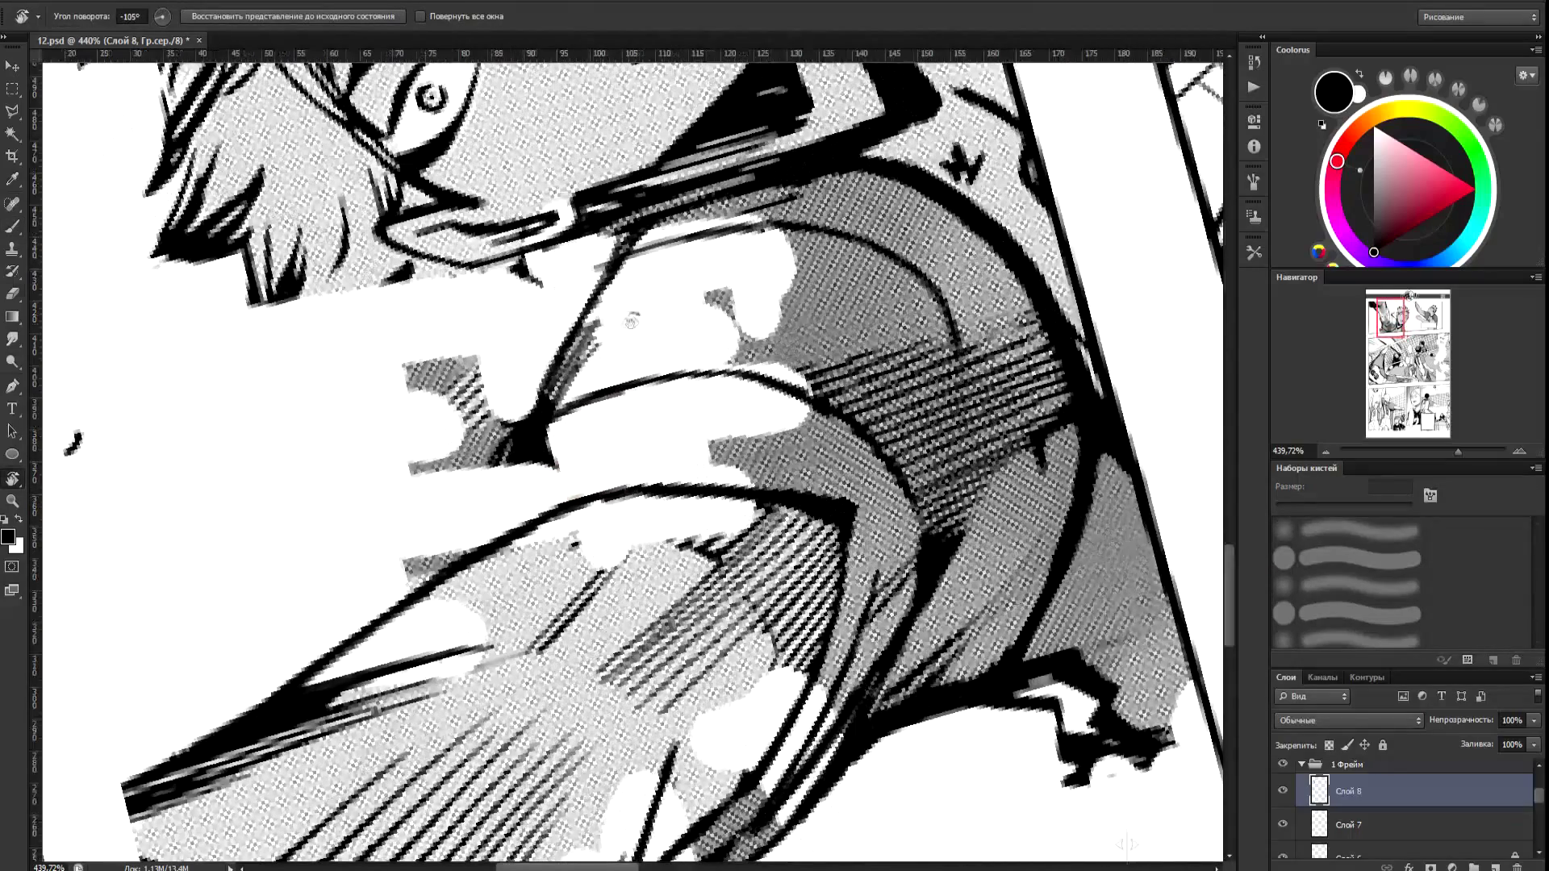
key("e")
key("b")
left_click_drag(547, 403, 601, 299)
left_click_drag(568, 350, 670, 214)
mouse_move(594, 310)
left_mouse_down()
mouse_move(613, 292)
mouse_move(606, 263)
left_mouse_up()
key("e")
key("b")
mouse_move(538, 399)
left_mouse_down()
mouse_move(574, 320)
mouse_move(564, 344)
left_mouse_up()
left_click_drag(598, 288, 646, 232)
mouse_move(549, 384)
left_mouse_down()
mouse_move(634, 239)
mouse_move(582, 319)
left_mouse_up()
mouse_move(578, 315)
left_mouse_down()
mouse_move(598, 272)
mouse_move(676, 240)
left_mouse_up()
left_click_drag(550, 420, 642, 377)
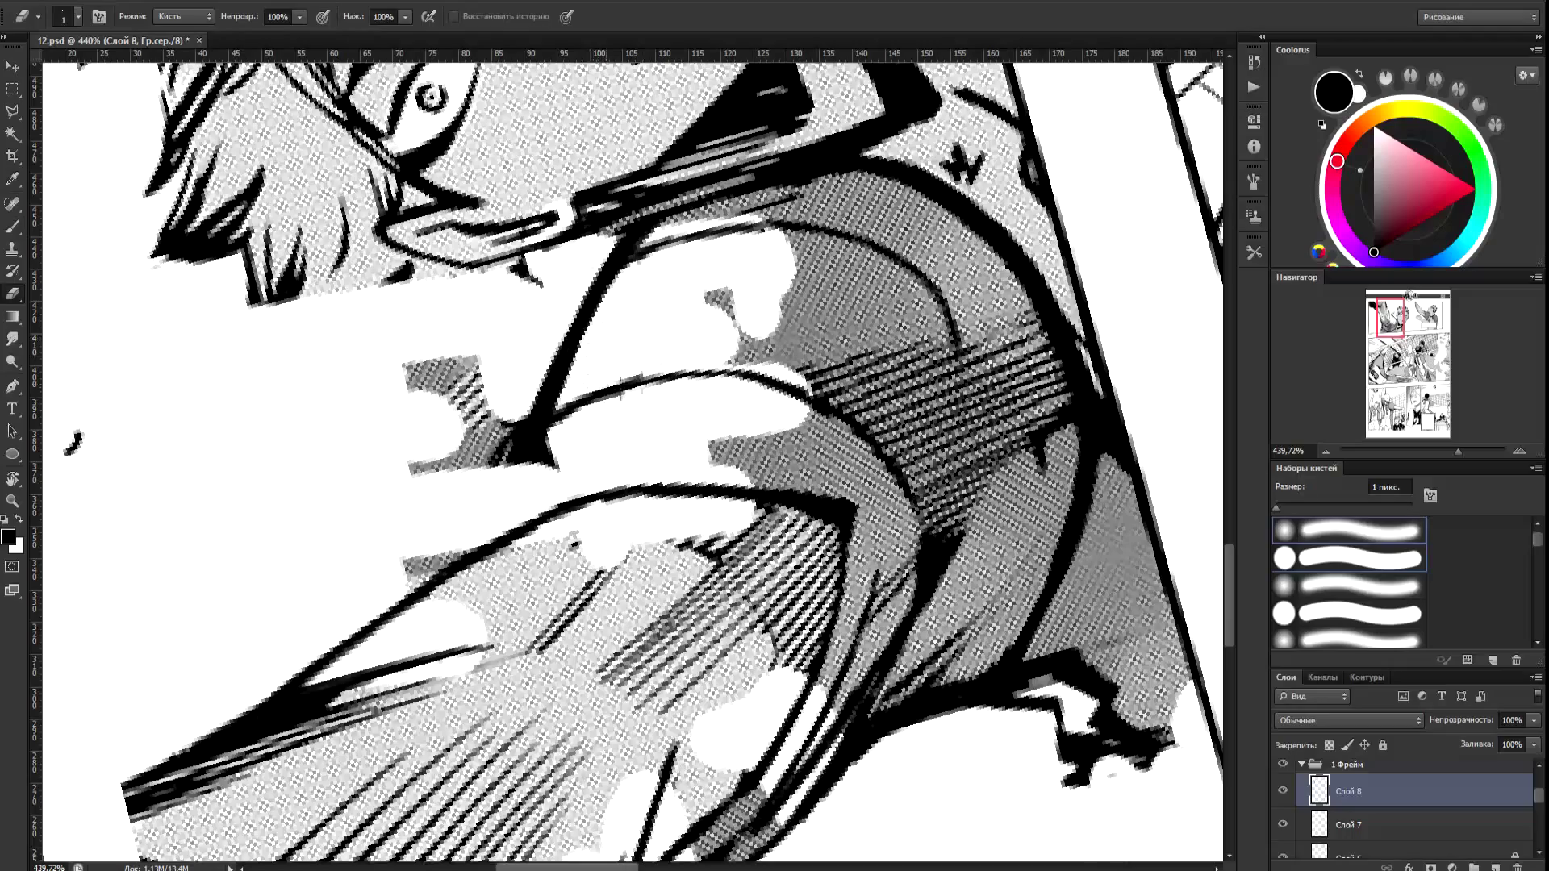
key("b")
key("r")
key("Escape")
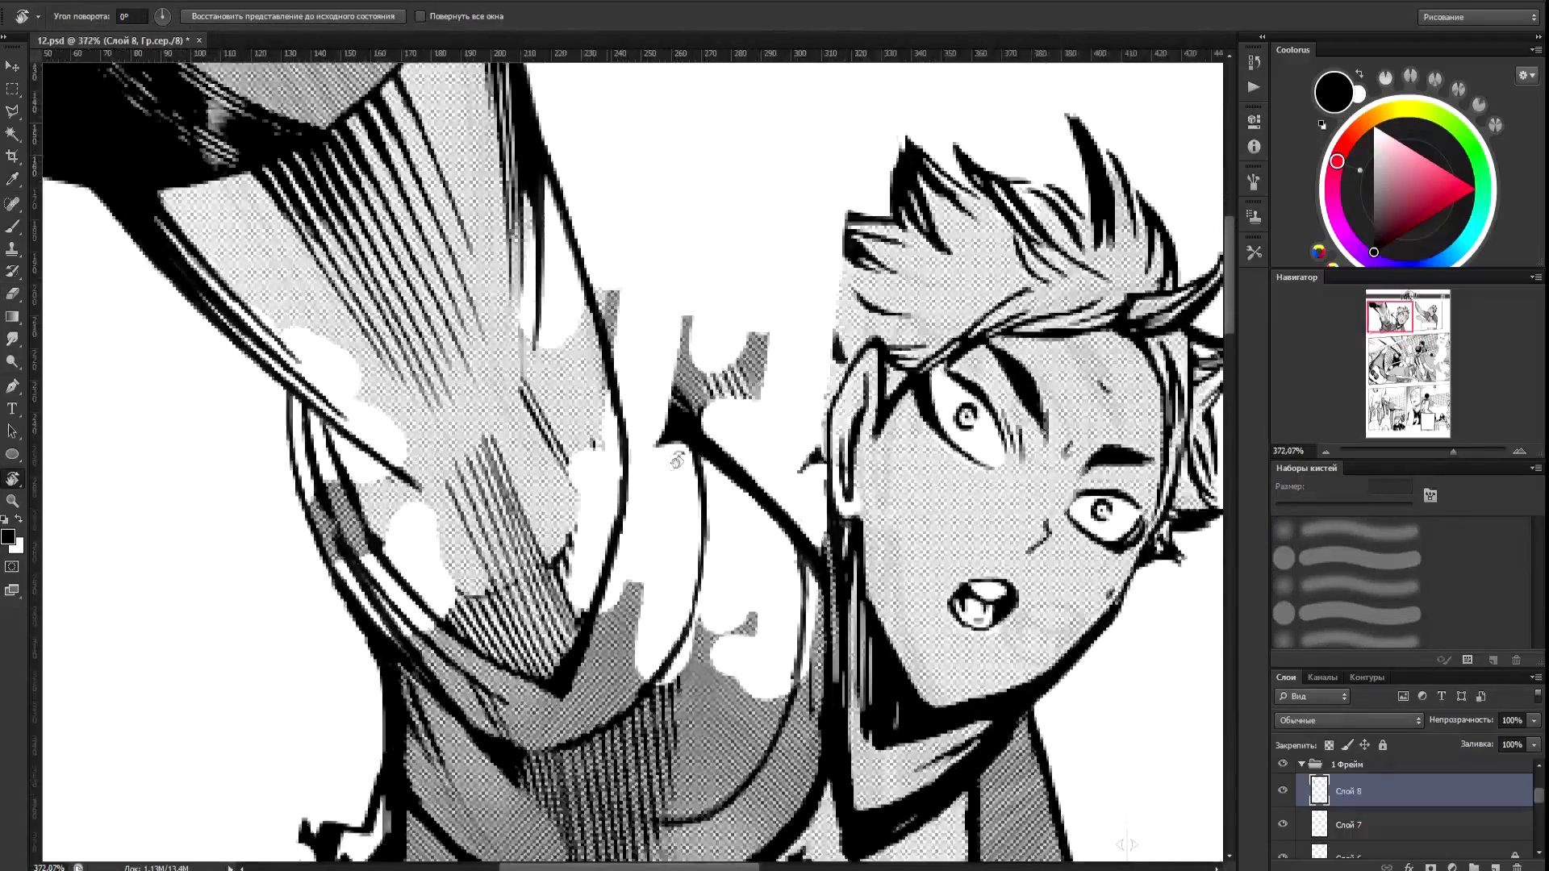
Extend the shoulder outline from the dark corner to the raised arm's contour and clean the joint with the eraser.
scroll(569, 403, "up", 4)
key("b")
left_click_drag(700, 371, 565, 252)
left_click_drag(678, 335, 564, 251)
left_click_drag(711, 378, 650, 321)
scroll(639, 367, "down", 4)
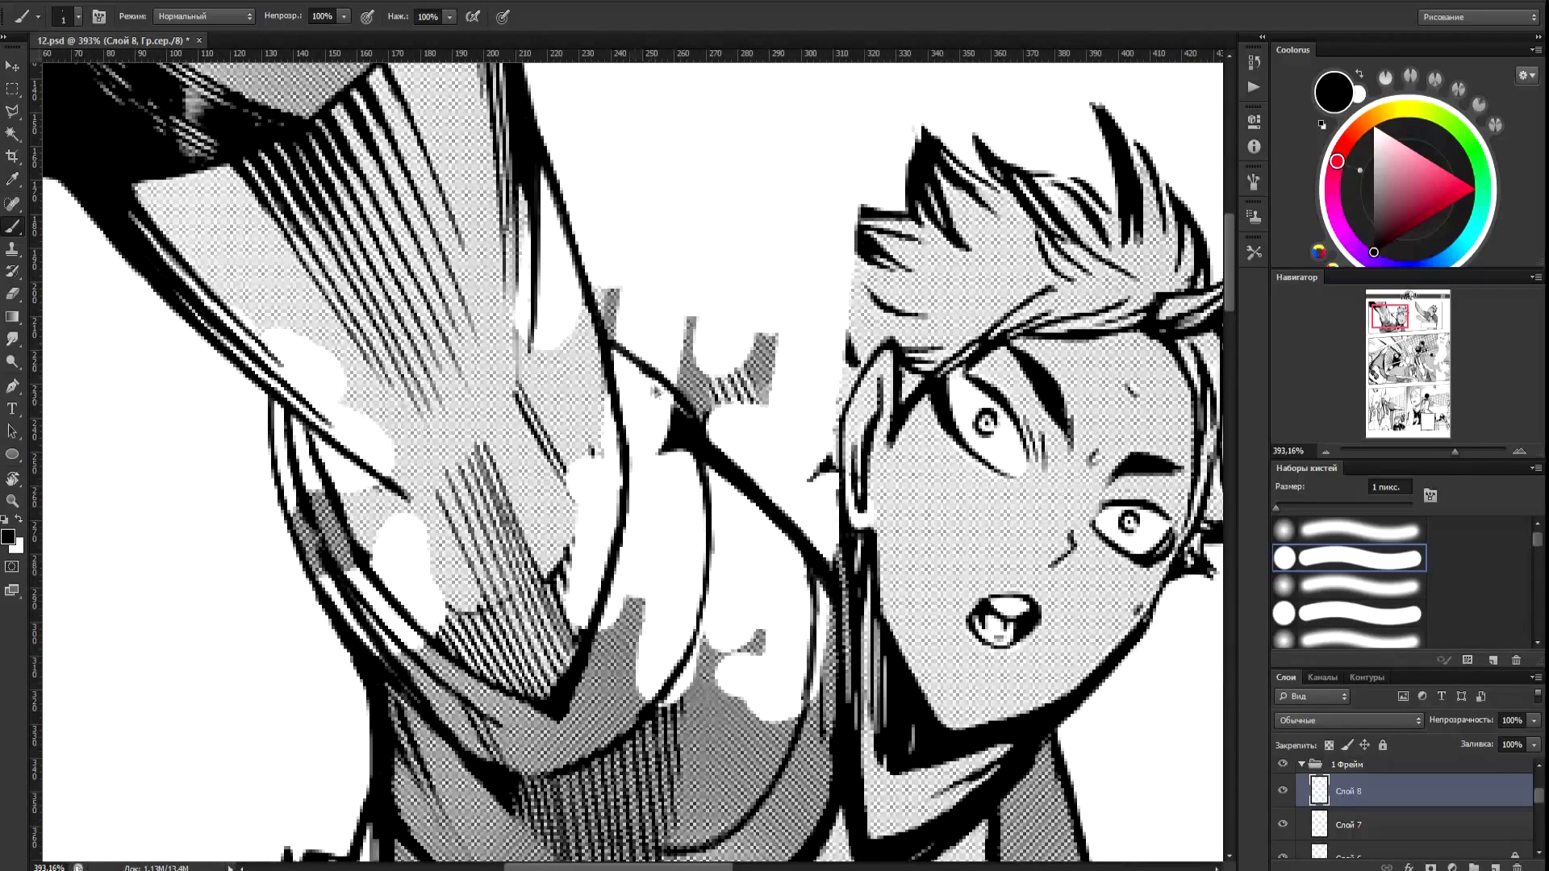
key("e")
key("b")
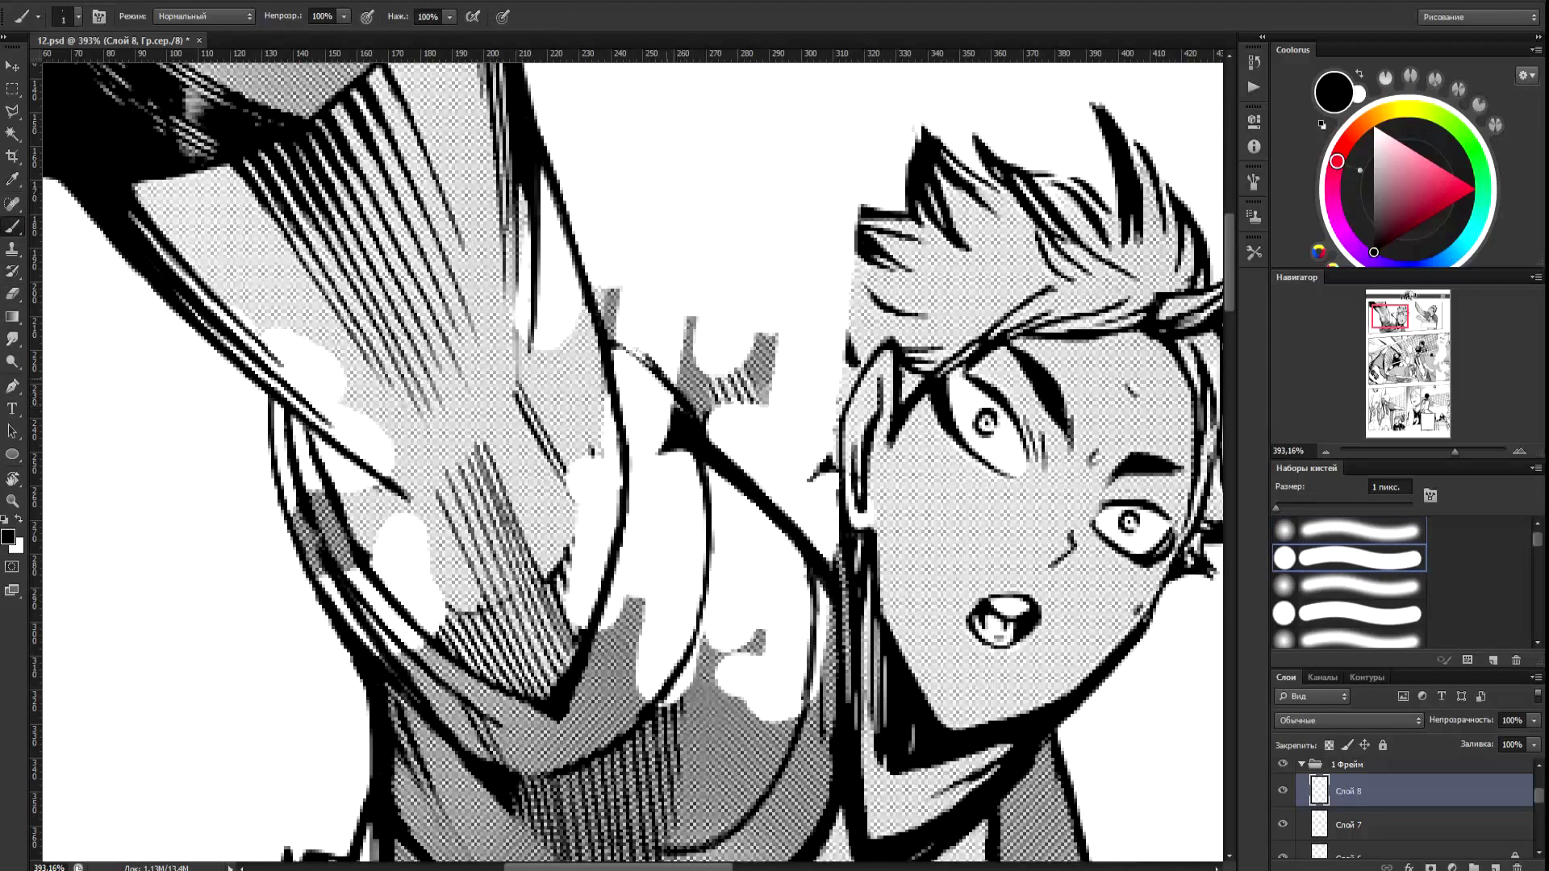
key("e")
left_click_drag(632, 353, 612, 344)
Draw the sleeve hem lines between the arm's contour and the curved sleeve fold on Слой 8.
key("b")
left_click_drag(653, 402, 646, 547)
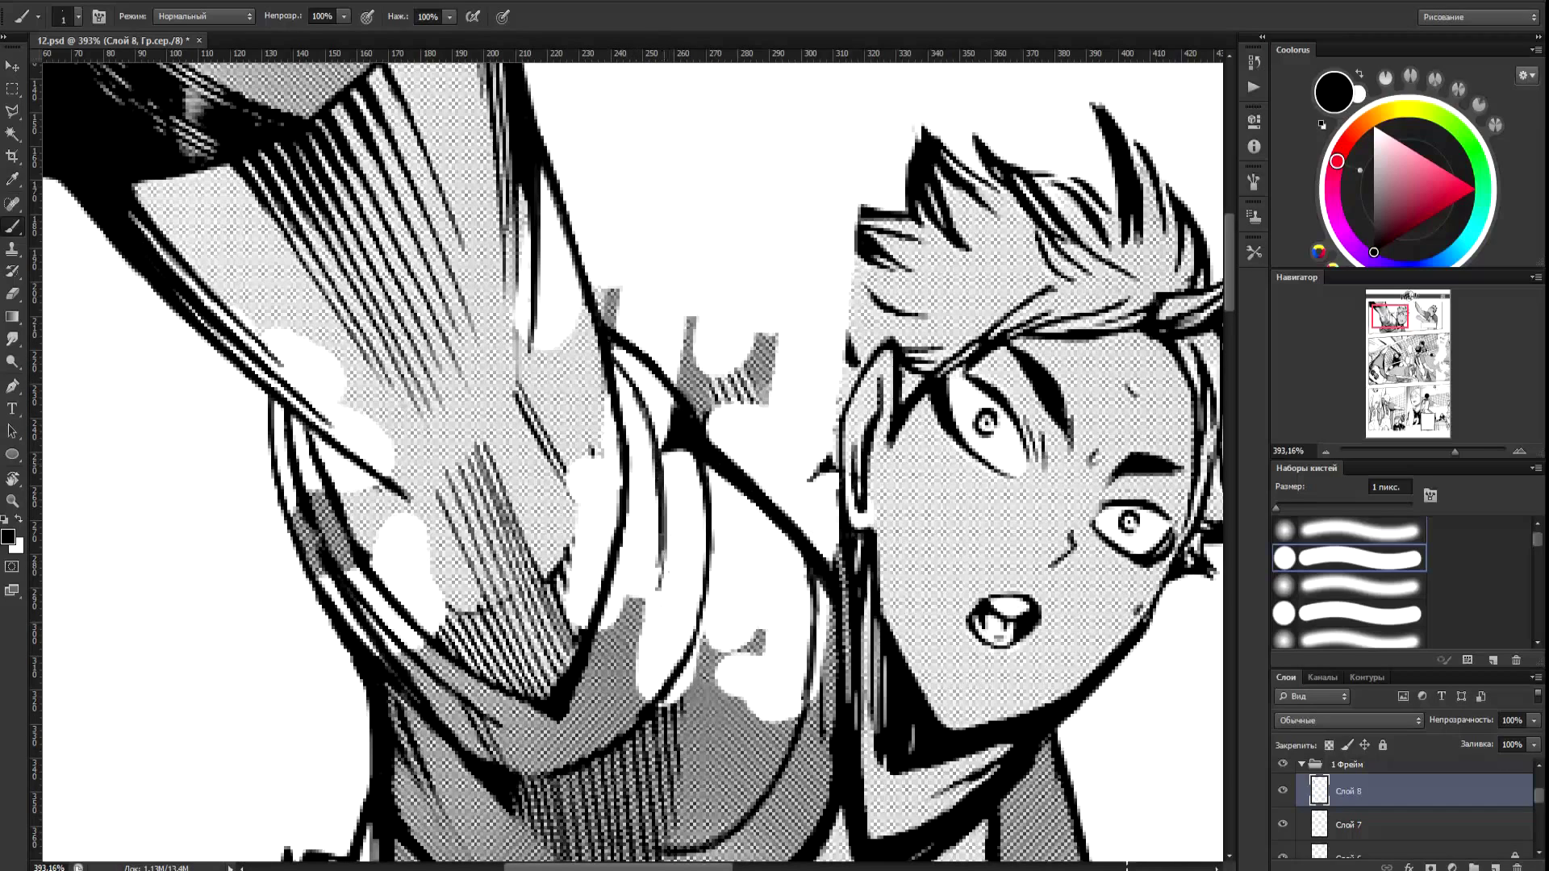
key("e")
Select Слой 5 and Слой 2 together and merge them into one layer.
scroll(886, 457, "down", 6)
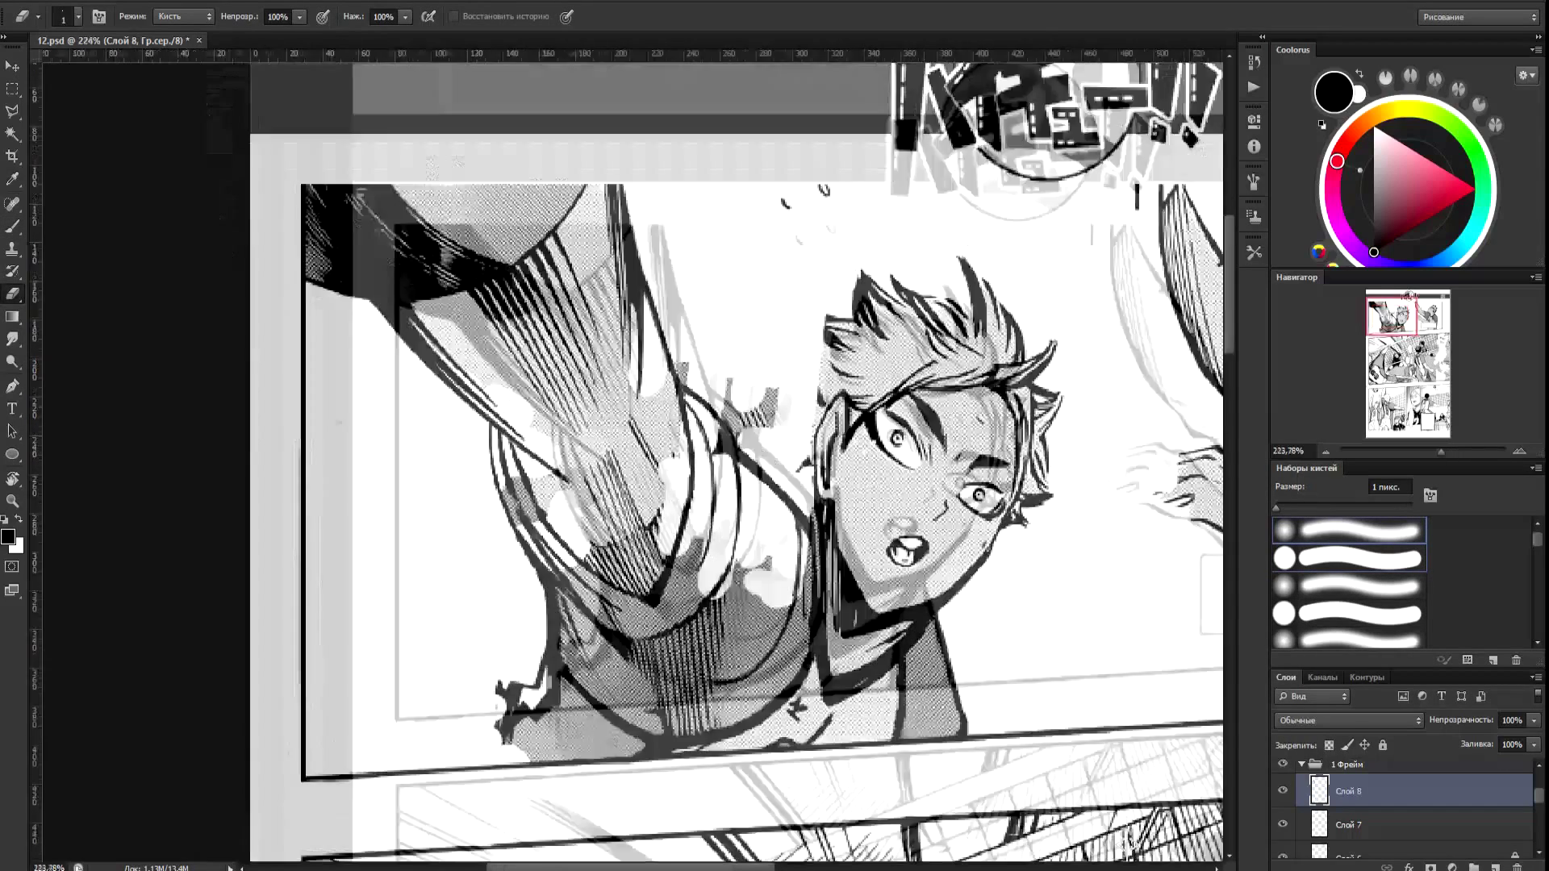
scroll(872, 458, "up", 8)
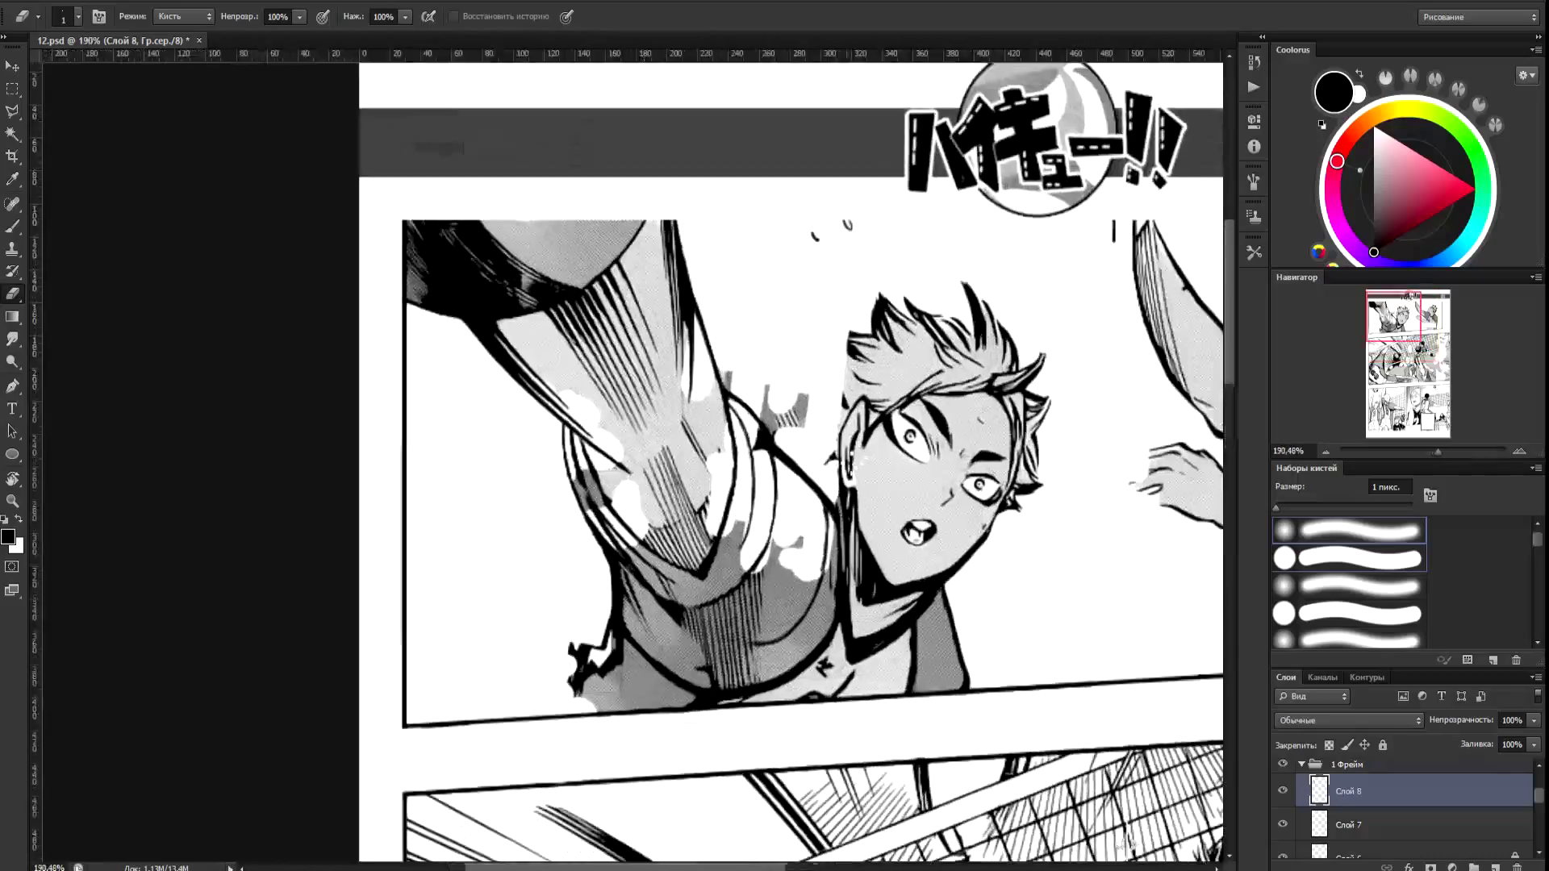
scroll(607, 234, "down", 4)
scroll(709, 529, "up", 3)
scroll(1394, 797, "down", 5)
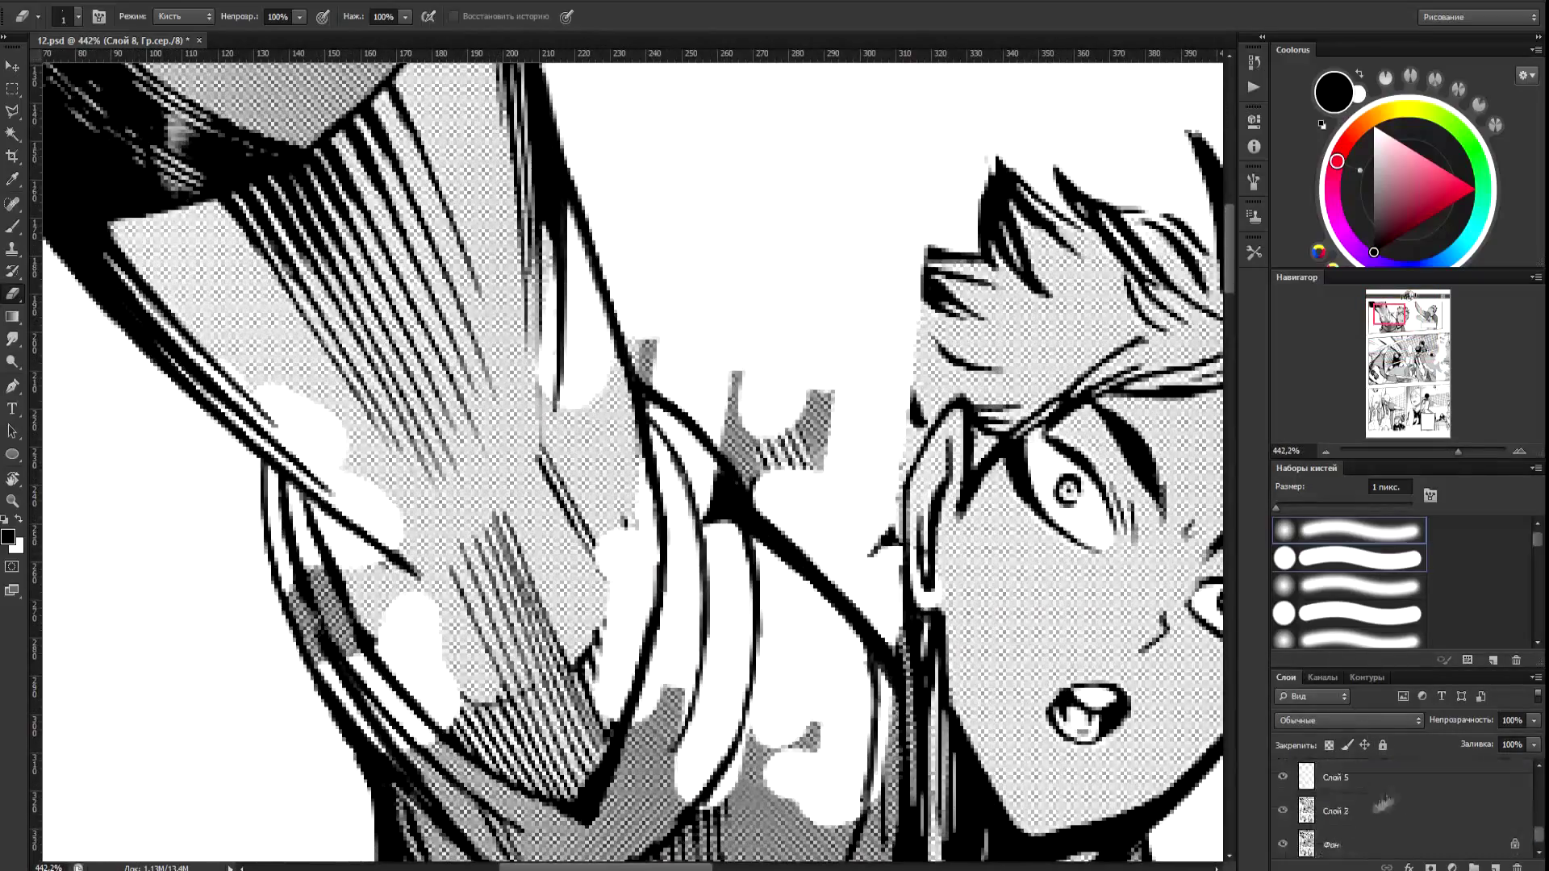
left_click(1344, 792)
left_click(1352, 815, "ctrl")
right_click(1352, 816)
left_click(1355, 543)
Move the merged Слой 5 up the layer stack toward the 1 Фрейм layers.
scroll(1345, 830, "down", 5)
mouse_move(1342, 818)
left_mouse_down()
mouse_move(1343, 739)
mouse_move(1369, 806)
left_mouse_up()
scroll(1364, 806, "up", 2)
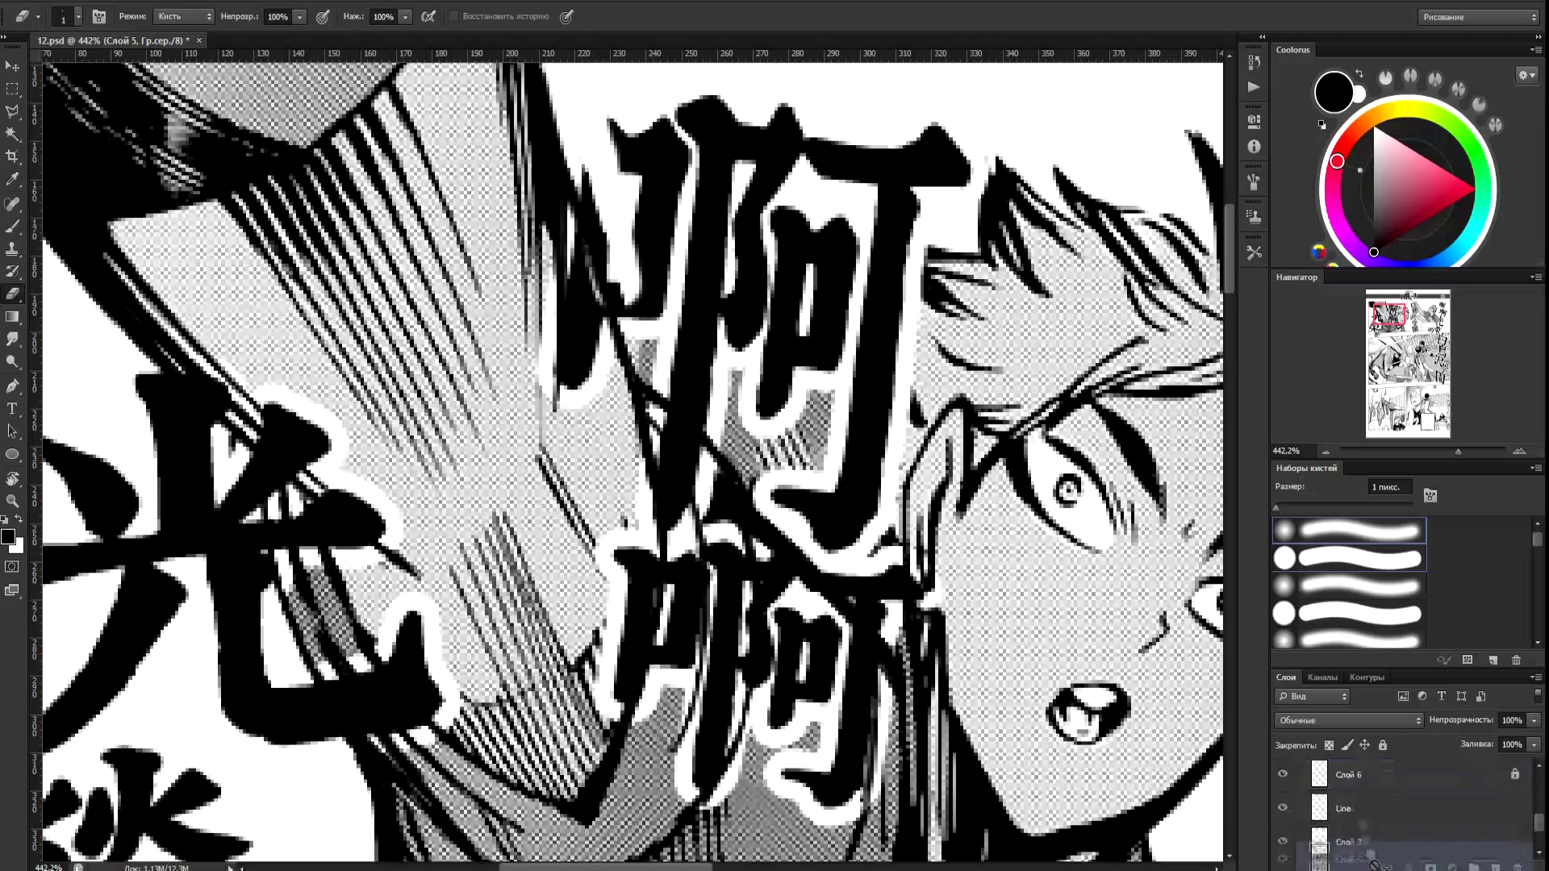
left_click_drag(1367, 829, 1369, 813)
scroll(1384, 821, "up", 3)
scroll(1390, 824, "down", 1)
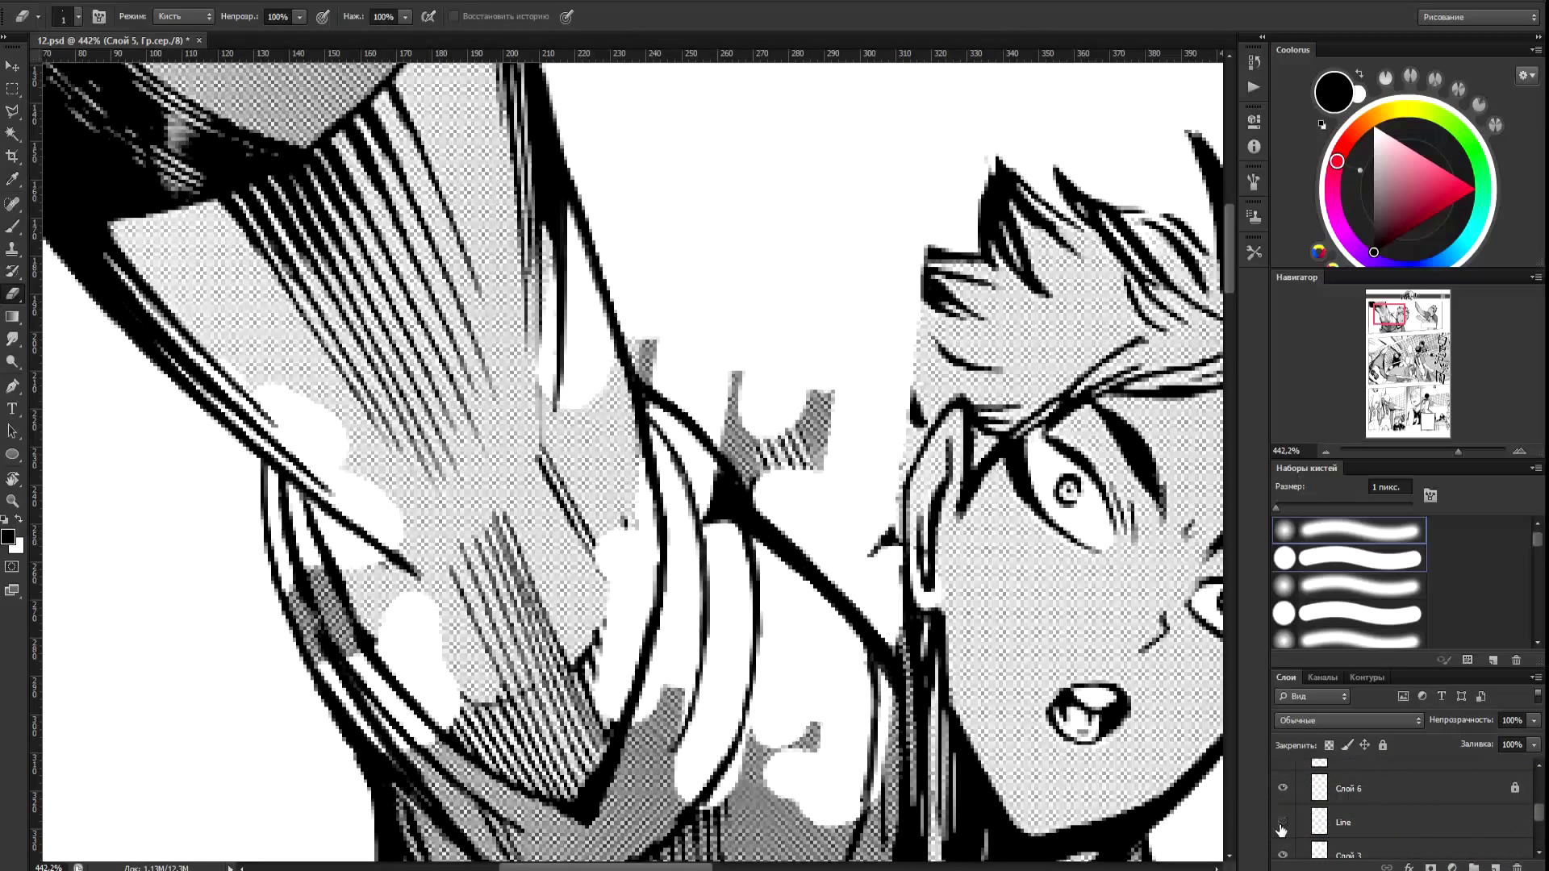
Select Слой 3 together with the adjacent layer and merge them into one layer.
left_click(1345, 854)
scroll(1364, 835, "down", 2)
scroll(1363, 835, "up", 2)
scroll(1352, 847, "down", 1)
left_click(1345, 853, "shift")
right_click(1348, 830)
left_click(1344, 559)
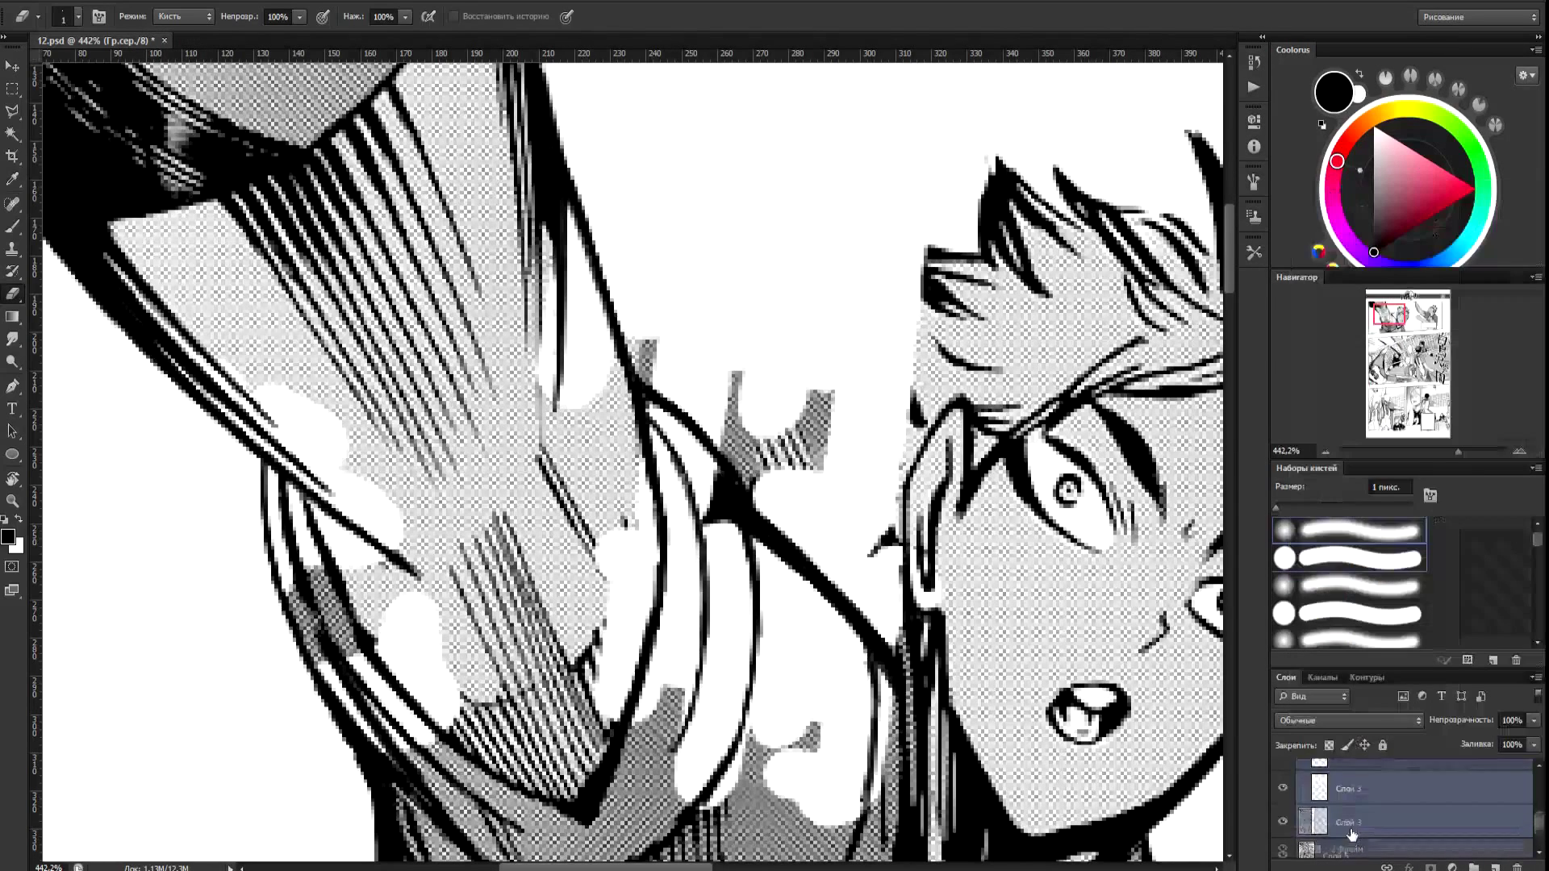
Add a new layer at the head of the 1 Фрейм group and enlarge the layer list to show the whole group.
scroll(1350, 848, "up", 3)
left_click(1372, 840)
scroll(1375, 839, "down", 4)
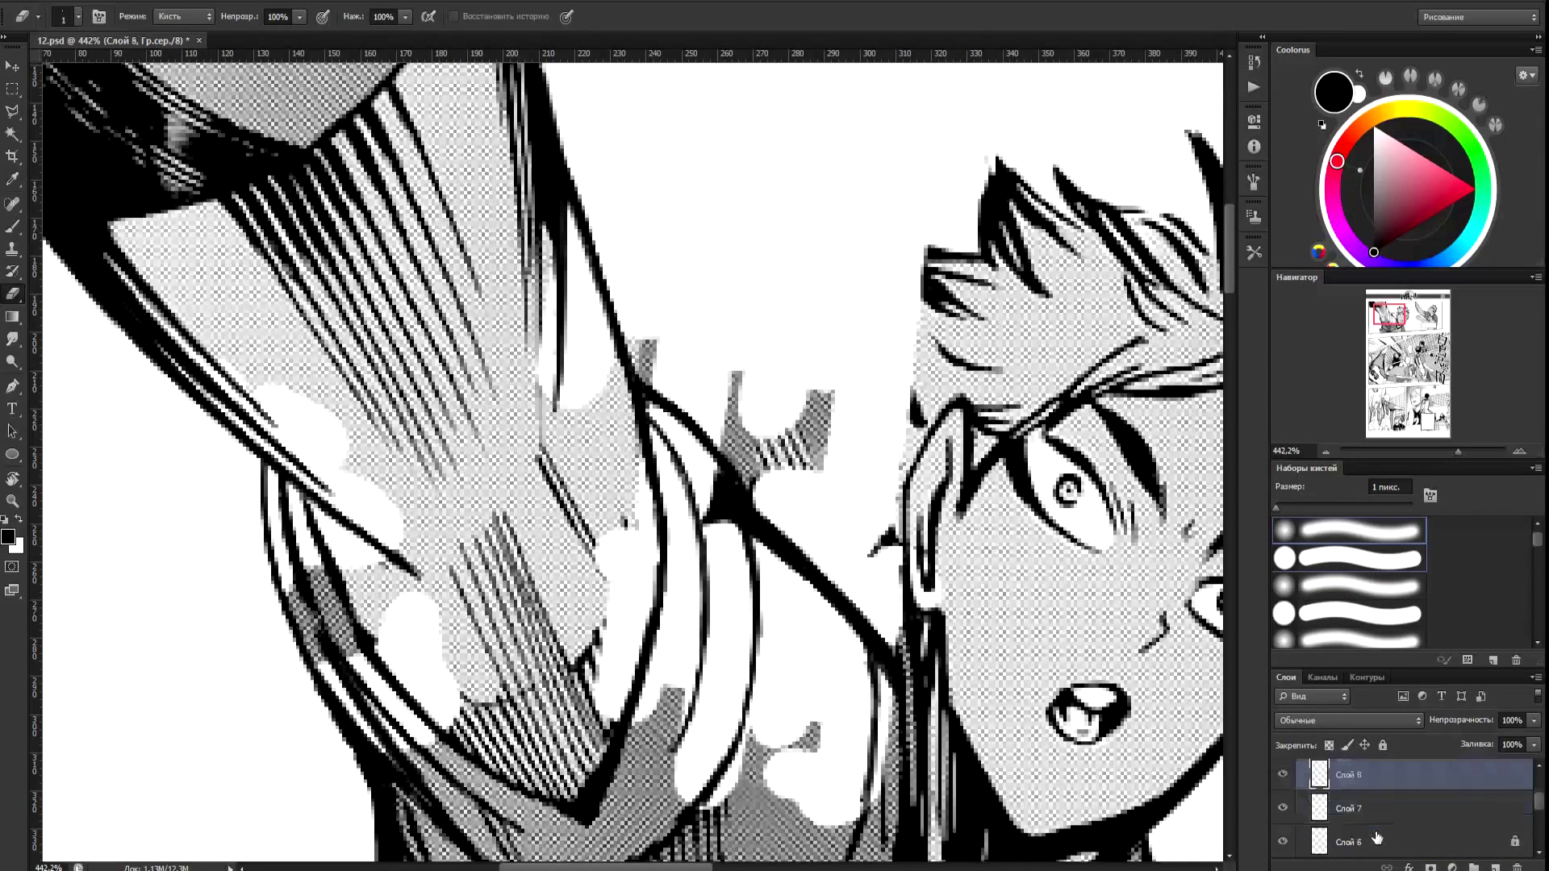
left_click(1378, 811)
left_click(1495, 868)
mouse_move(1377, 811)
left_mouse_down()
mouse_move(1372, 775)
mouse_move(1366, 830)
mouse_move(1378, 796)
left_mouse_up()
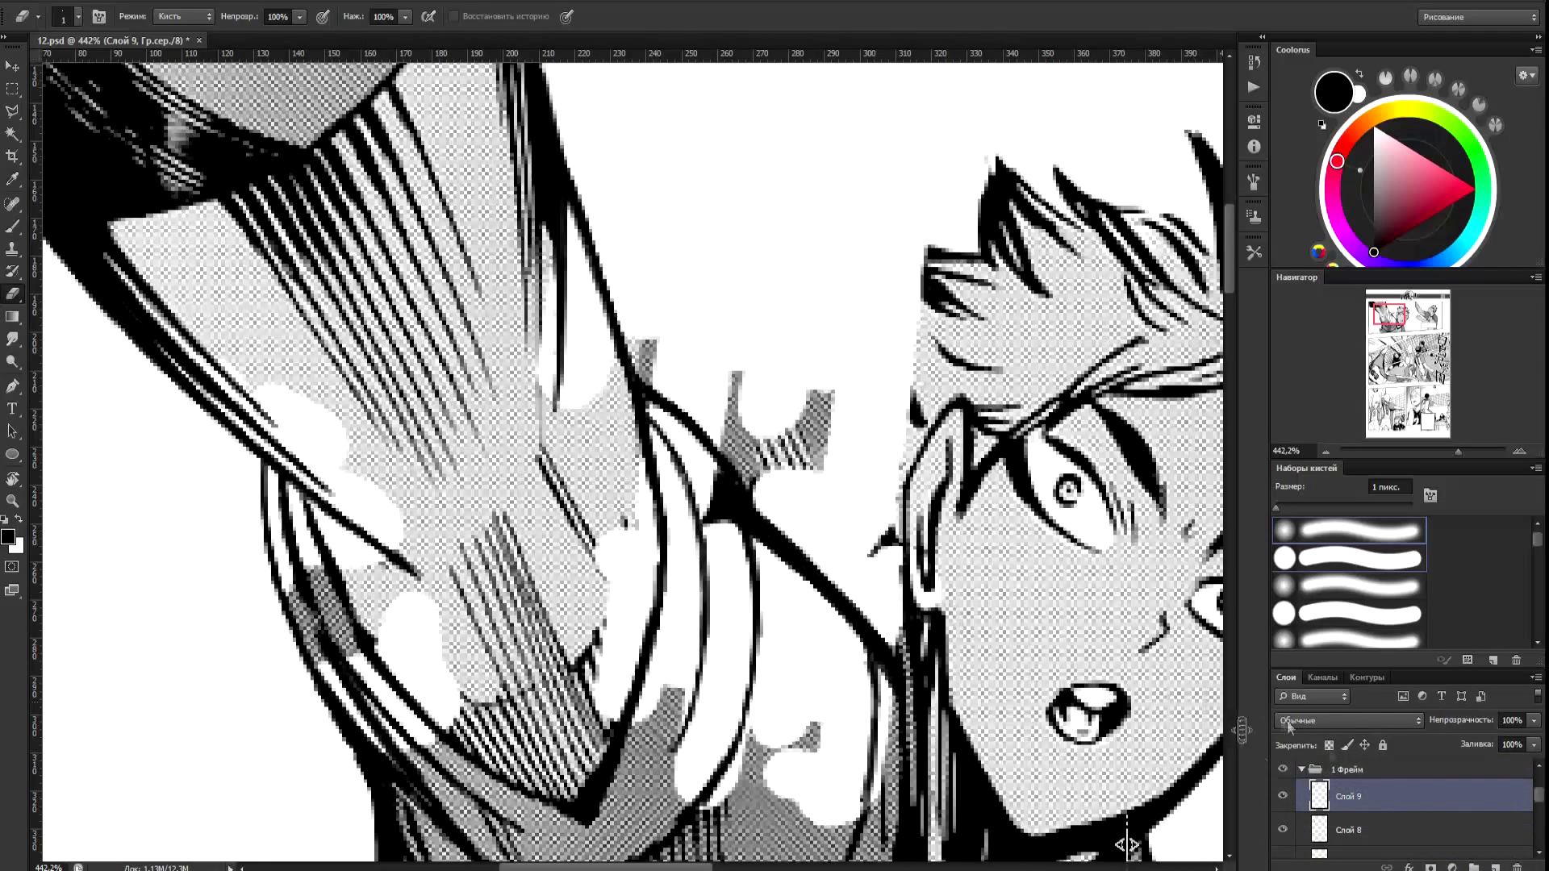
left_click_drag(1391, 460, 1396, 363)
left_click_drag(1401, 669, 1395, 454)
Try to clone the arm's light screentone with the Clone Stamp over the white patch beside the upper arm contour.
left_click(1364, 788)
key("b")
key("s")
left_click(614, 437, "alt")
left_click_drag(612, 401, 567, 395)
left_click(1364, 586)
left_click_drag(1364, 587, 1374, 737)
mouse_move(580, 370)
left_mouse_down()
mouse_move(605, 404)
mouse_move(599, 377)
left_mouse_up()
key("ctrl+alt+z")
key("ctrl+alt+z")
key("ctrl+alt+z")
key("ctrl+alt+z")
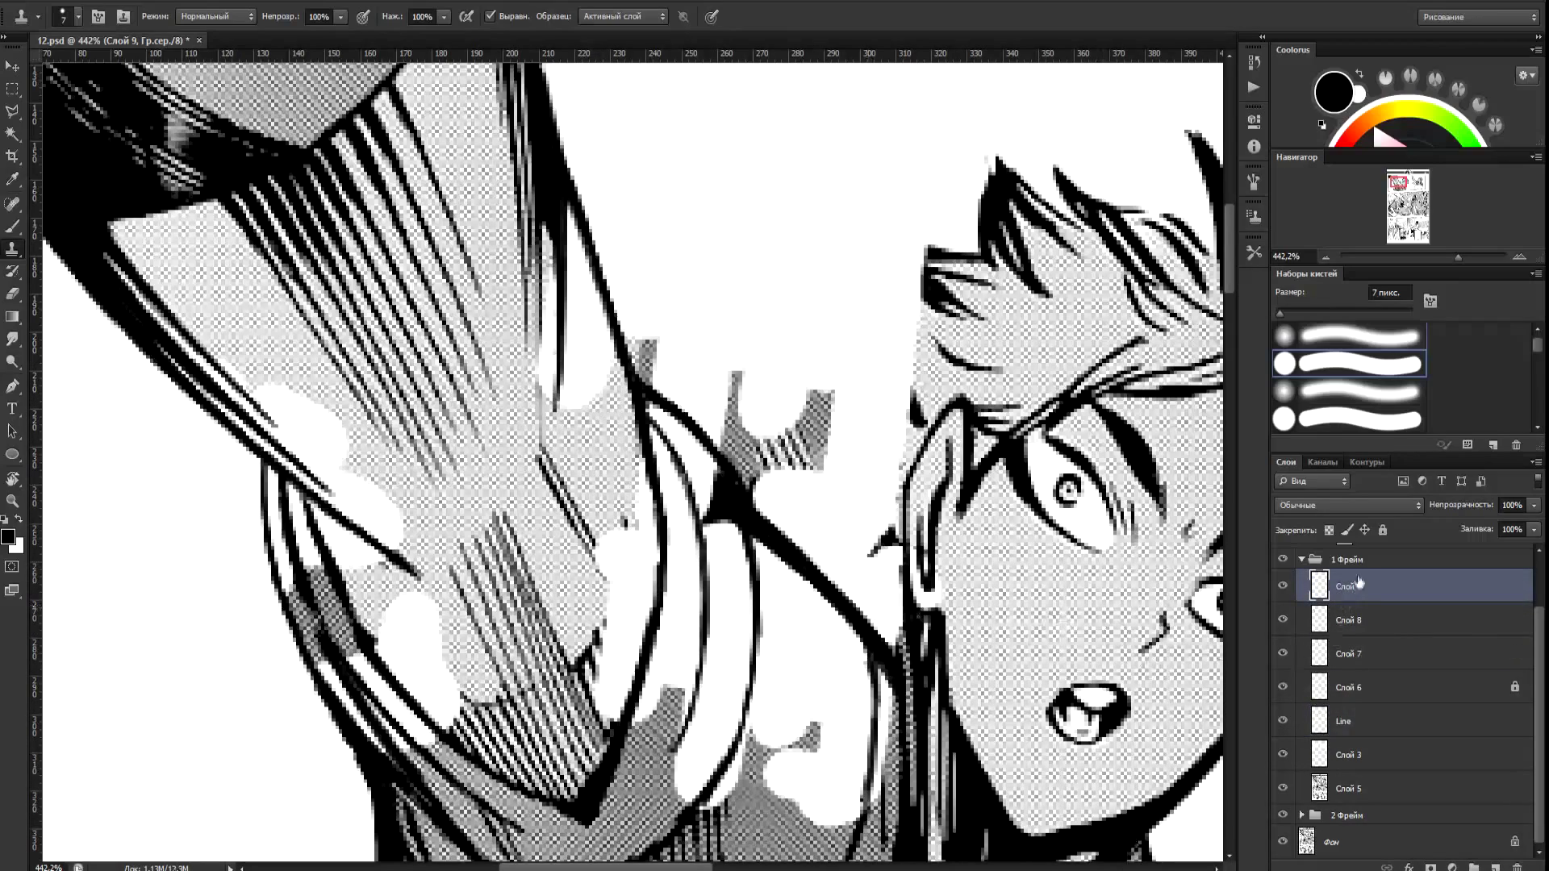
Place Слой 9 between Line and Слой 3 and clone light screentone over the white patch near the arm's right contour.
left_click_drag(1359, 583, 1363, 737)
left_click(1362, 789)
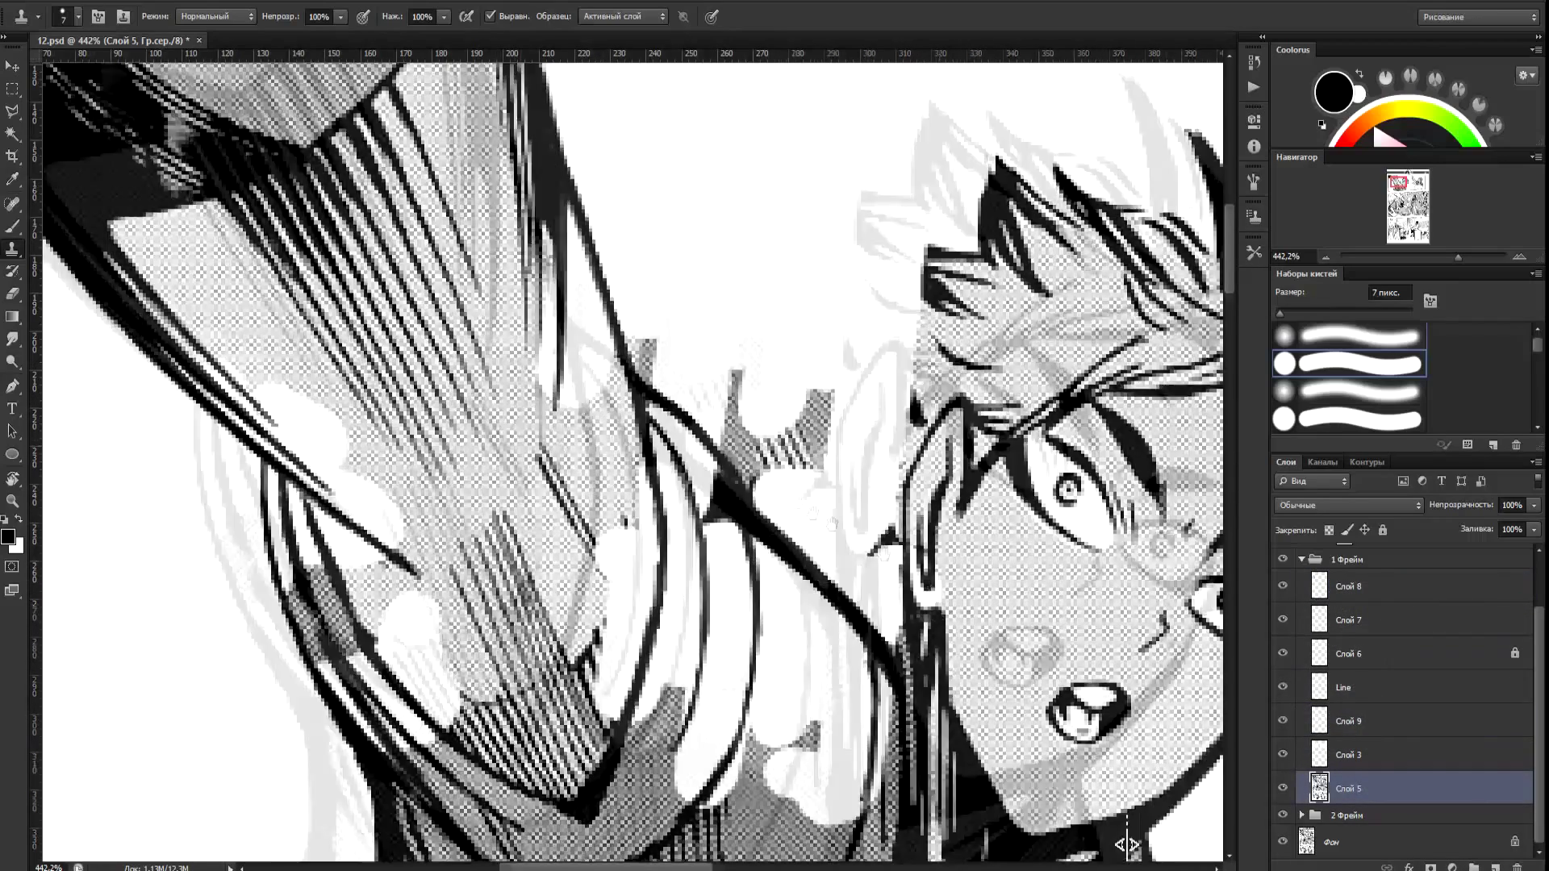
left_click_drag(884, 555, 778, 476)
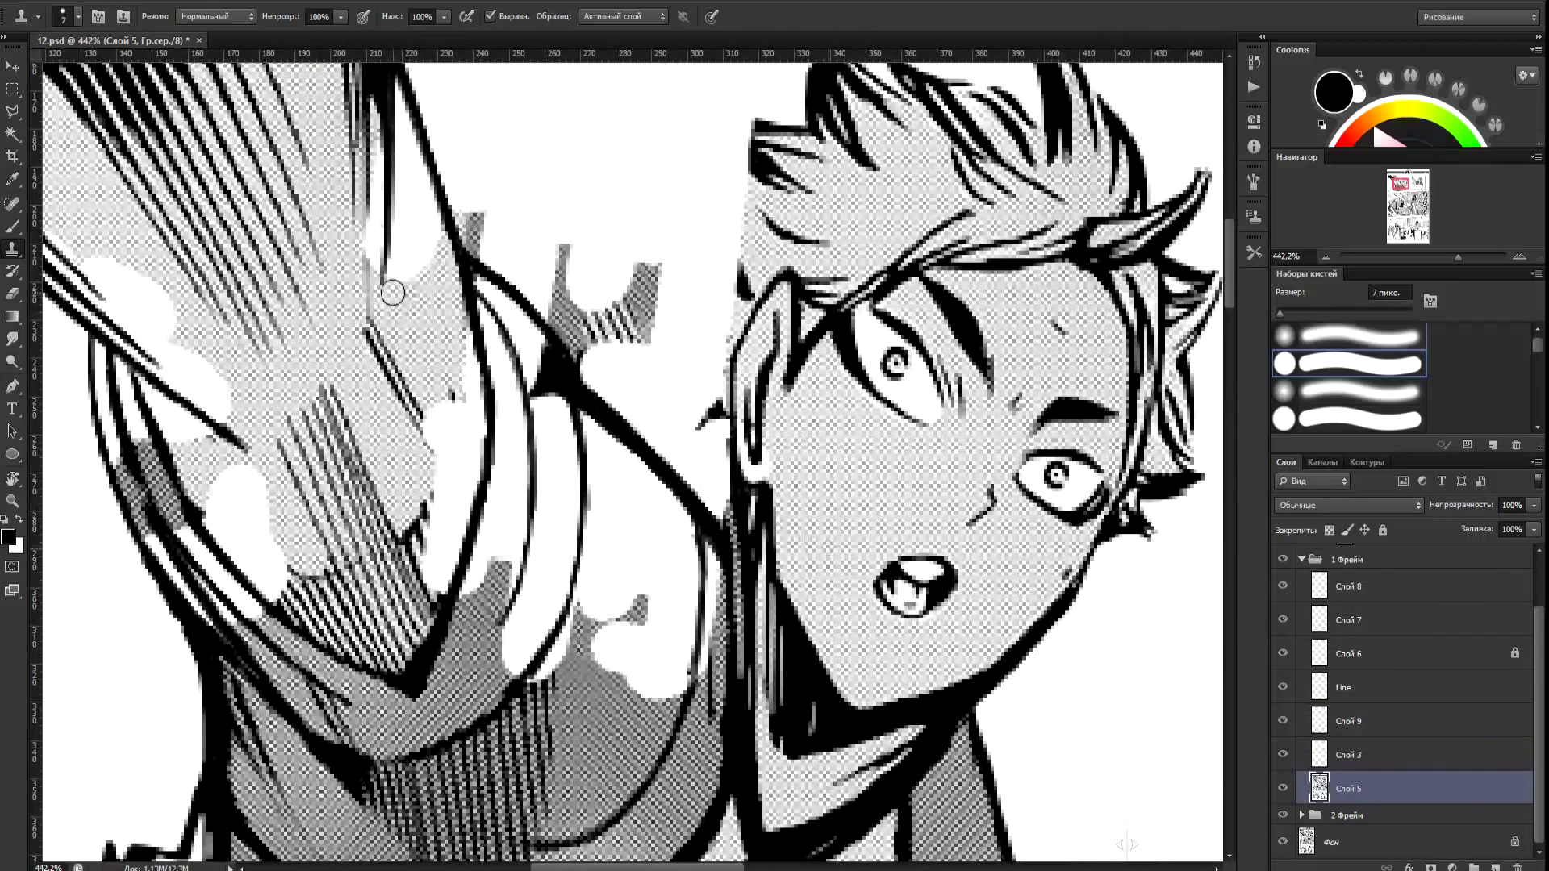
key("alt+bracketright")
key("alt+bracketright")
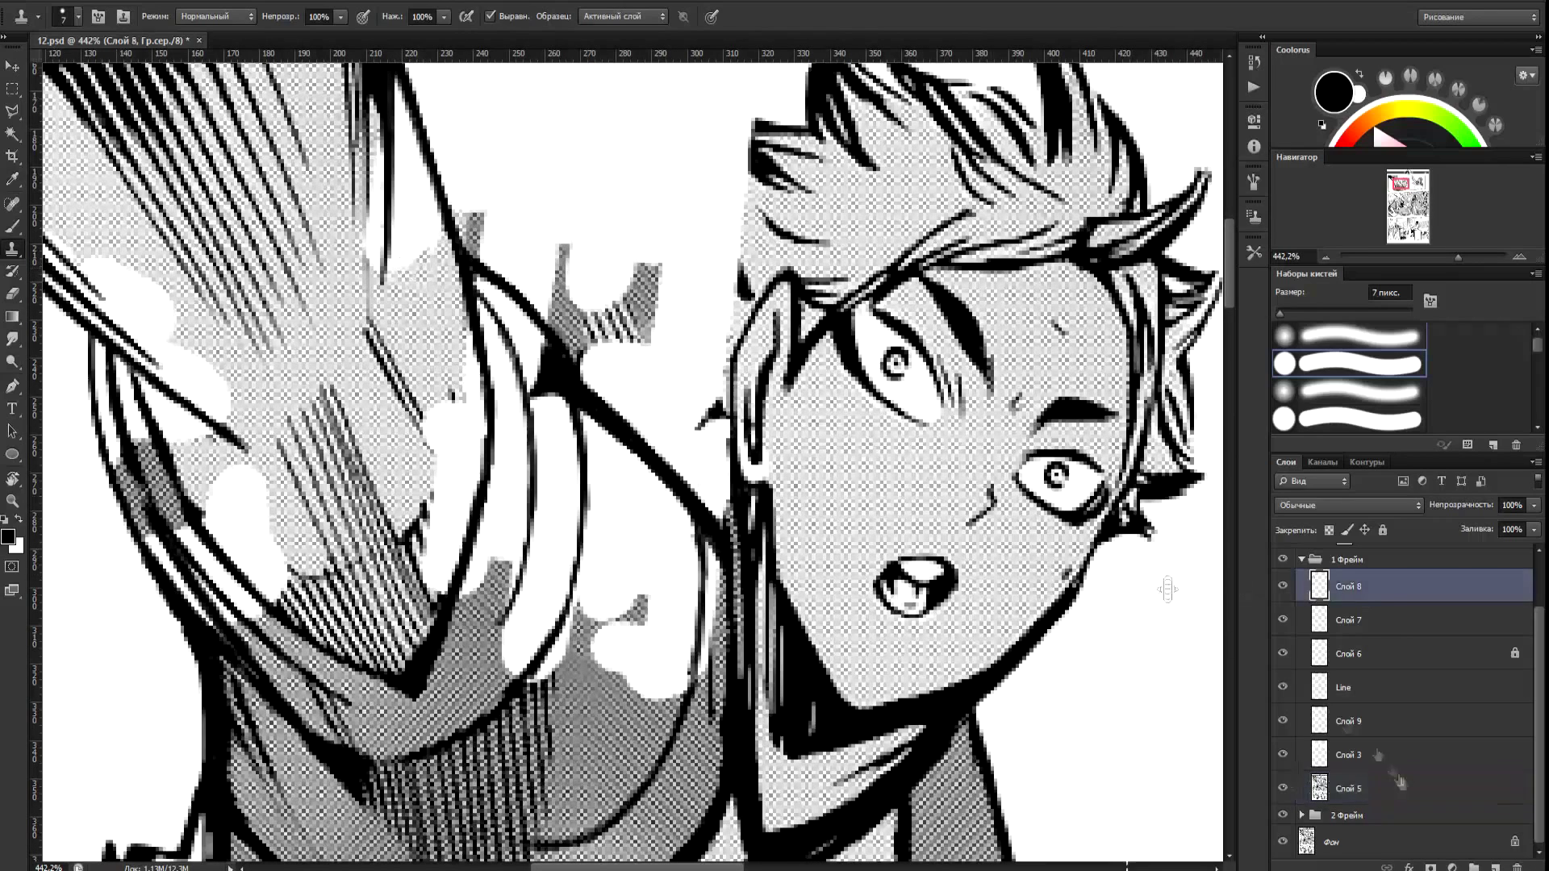
mouse_move(409, 189)
left_mouse_down()
mouse_move(400, 85)
mouse_move(427, 224)
mouse_move(398, 224)
left_mouse_up()
key("ctrl+z")
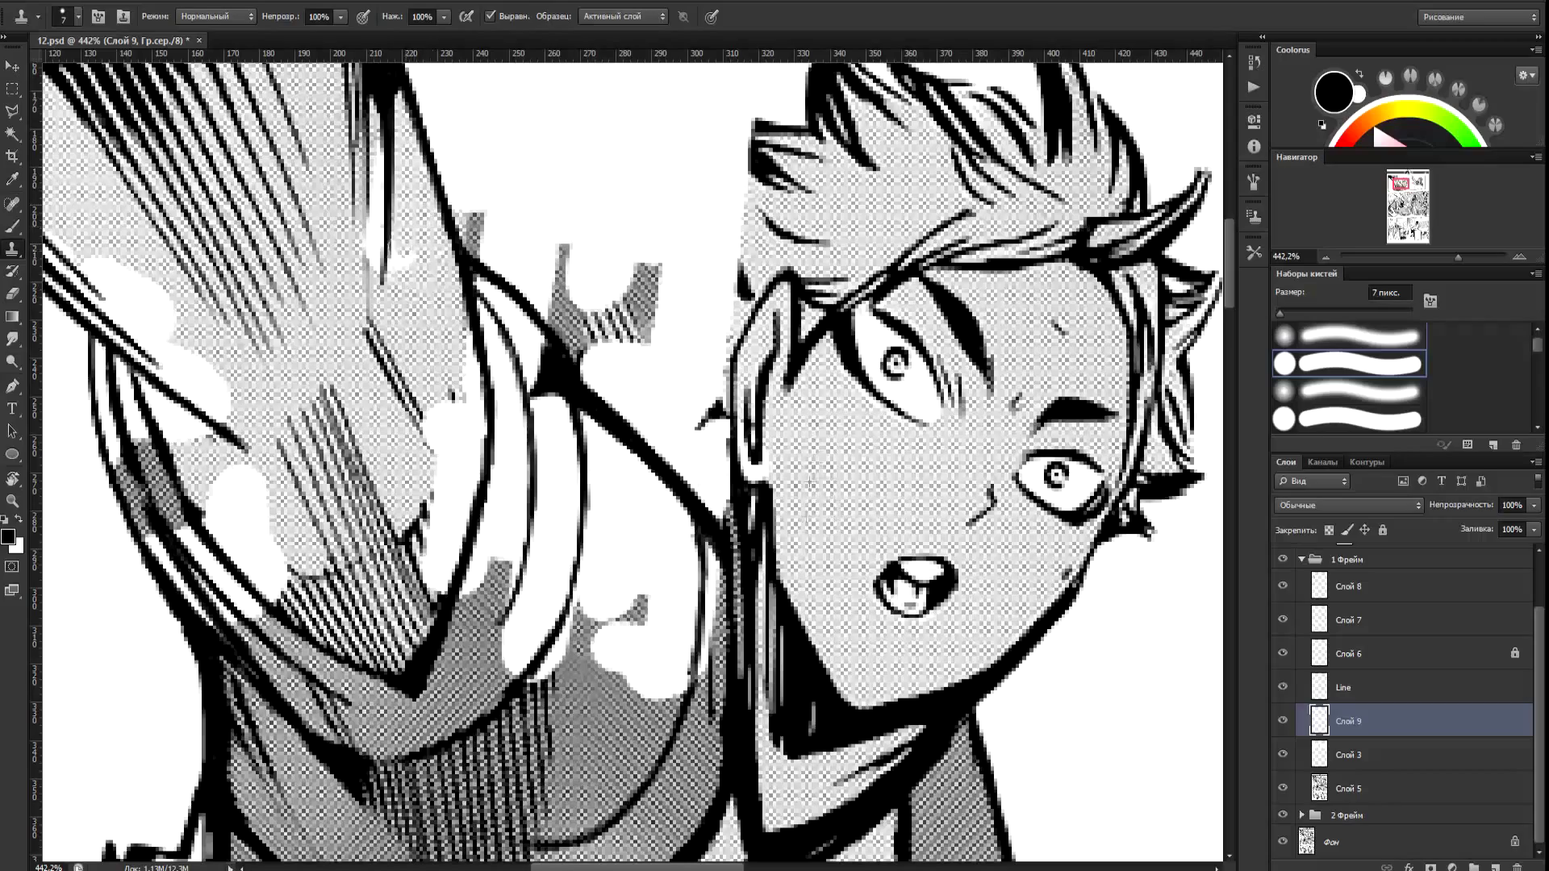
left_click_drag(370, 144, 371, 244)
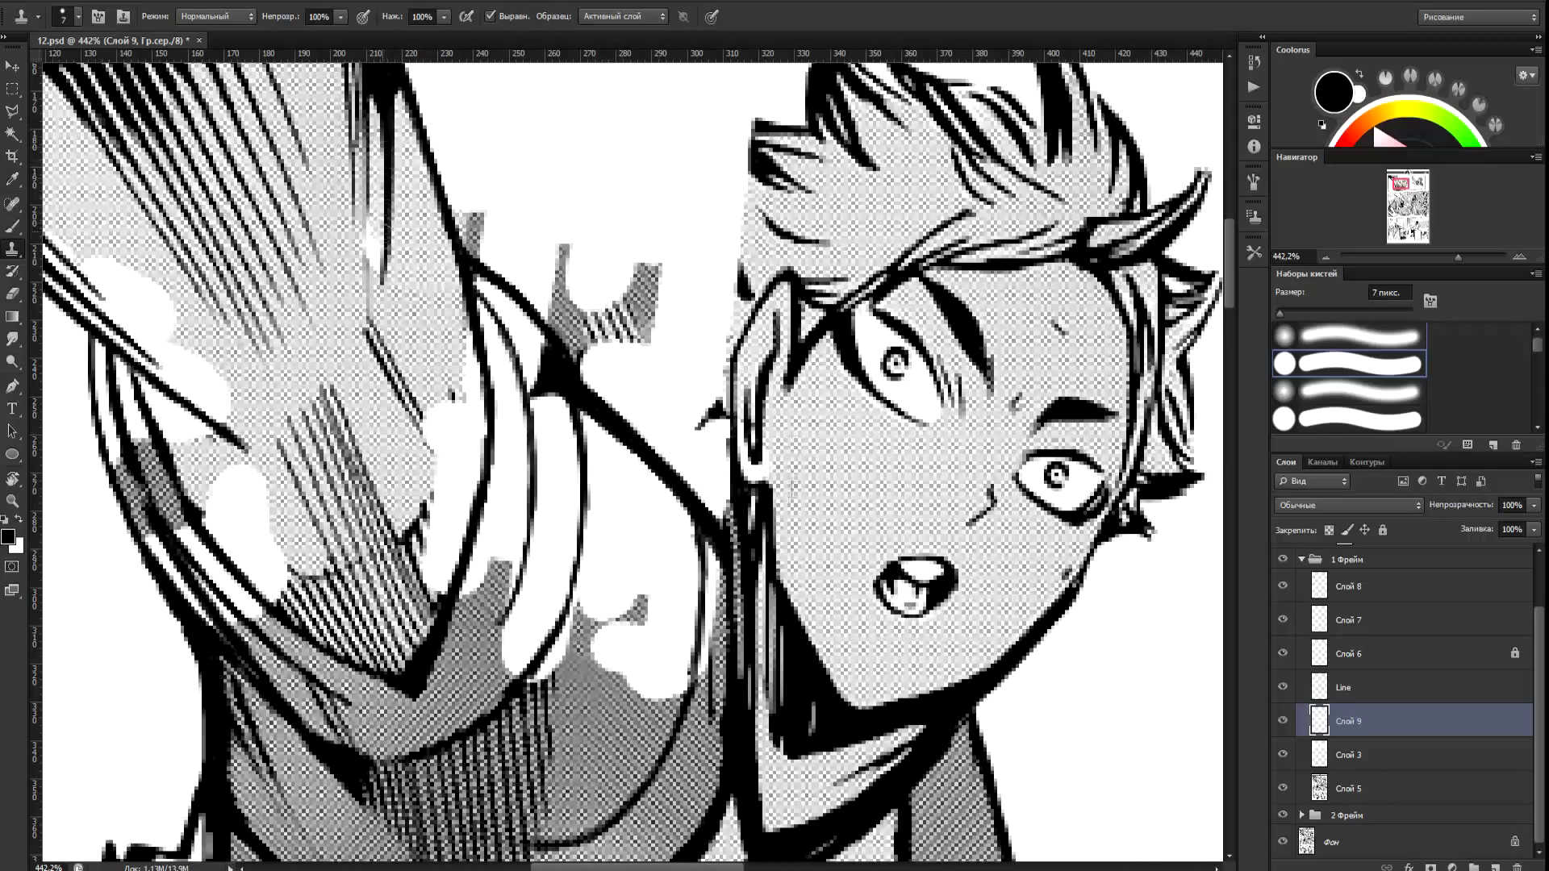
Touch up the thin fold line beside the patched screentone on Слой 9 with the 1-pixel brush and eraser.
mouse_move(512, 268)
left_mouse_down()
mouse_move(444, 268)
mouse_move(528, 243)
left_mouse_up()
key("b")
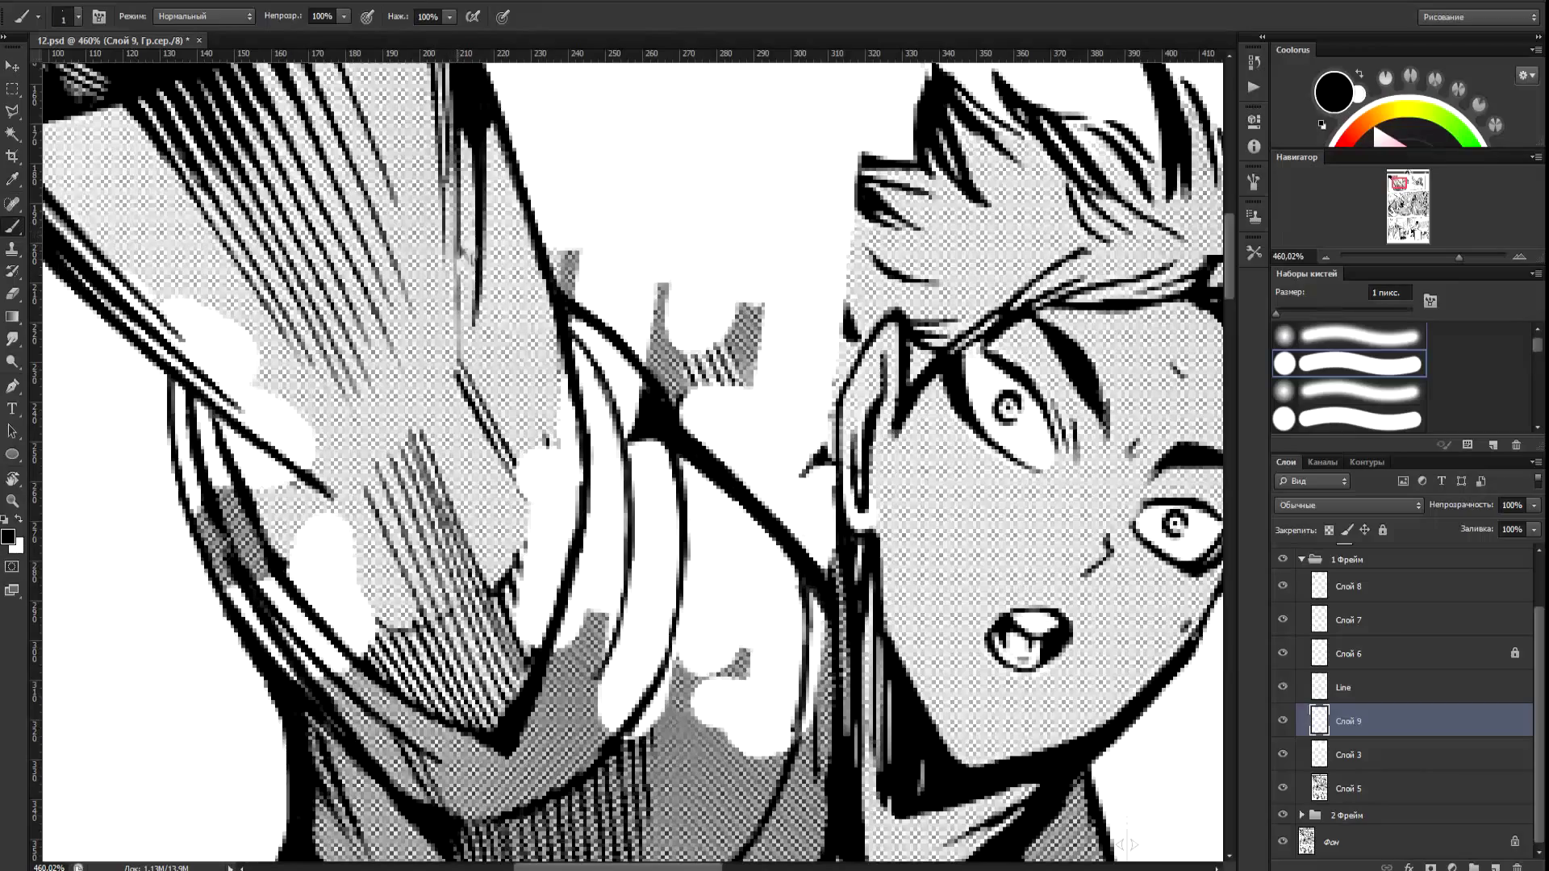
scroll(443, 338, "down", 2)
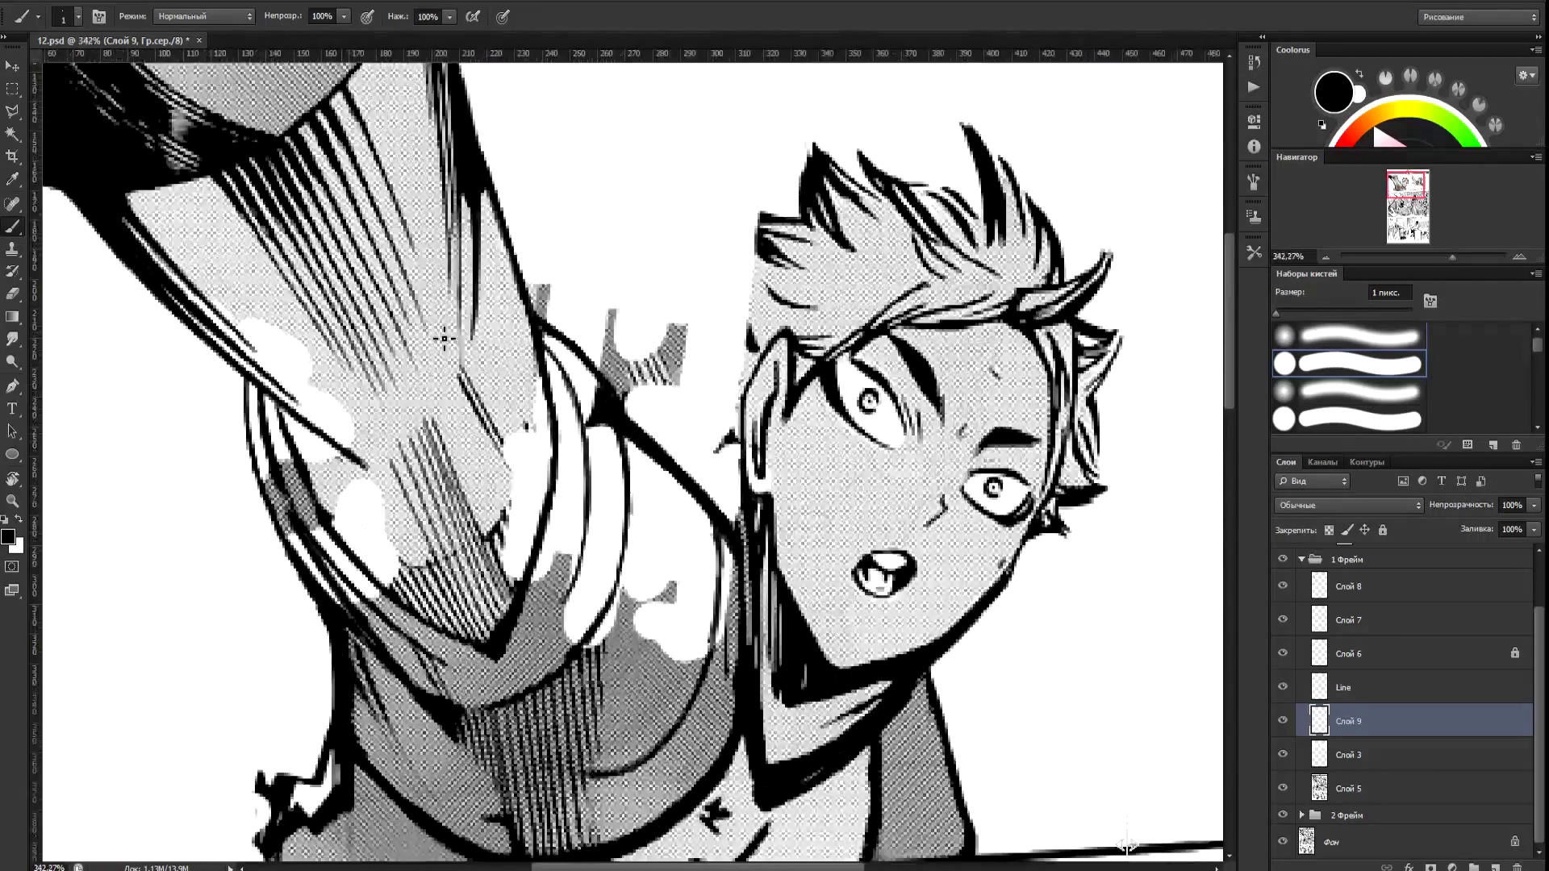
scroll(443, 337, "up", 1)
key("e")
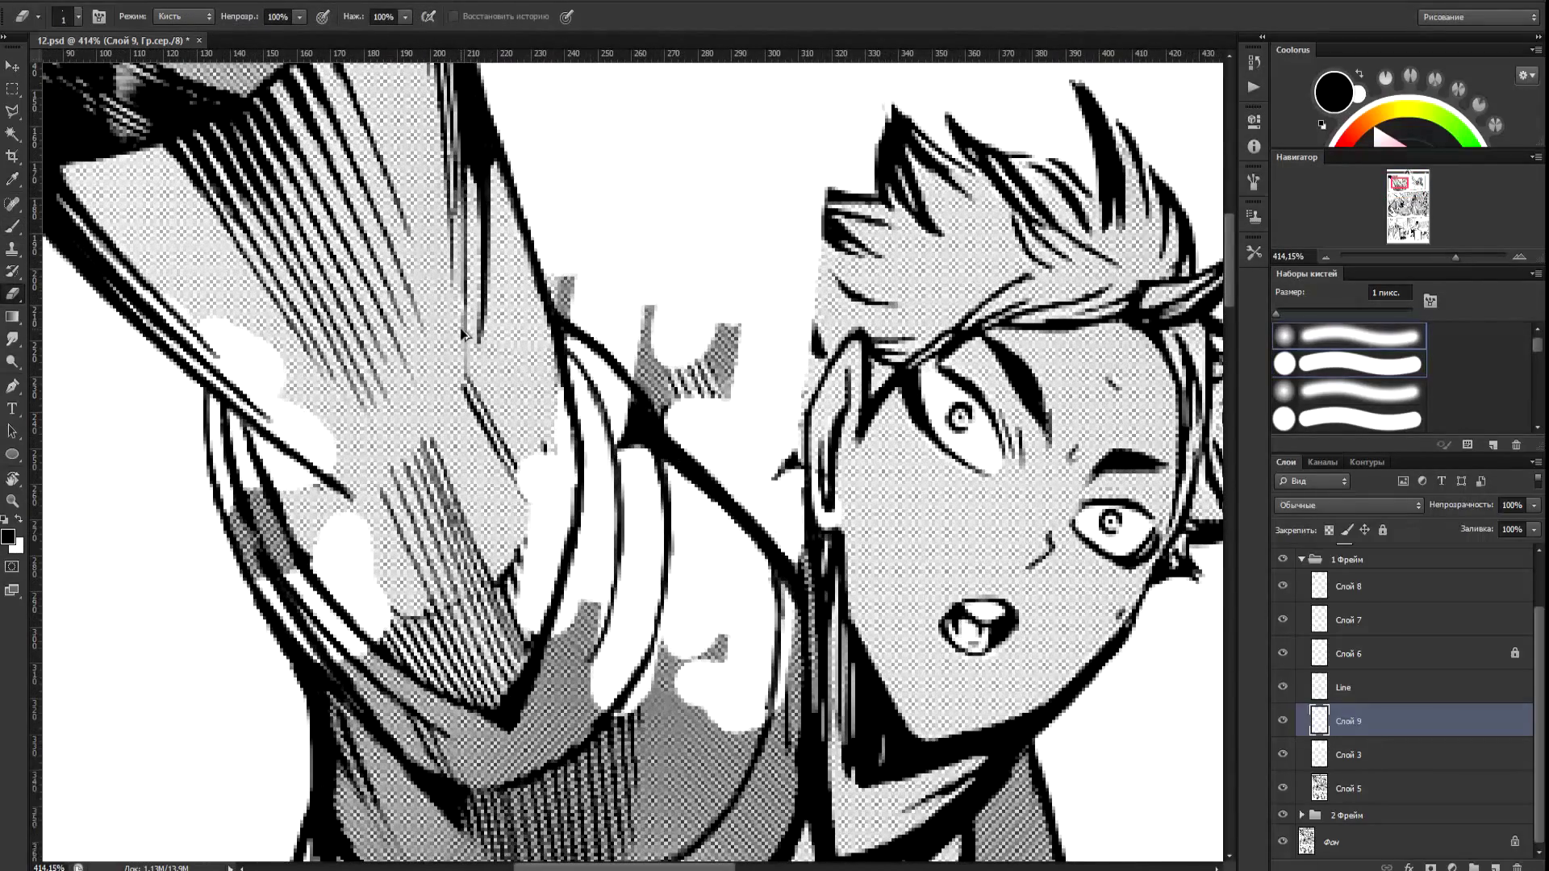
scroll(463, 335, "down", 3)
scroll(546, 355, "up", 3)
key("b")
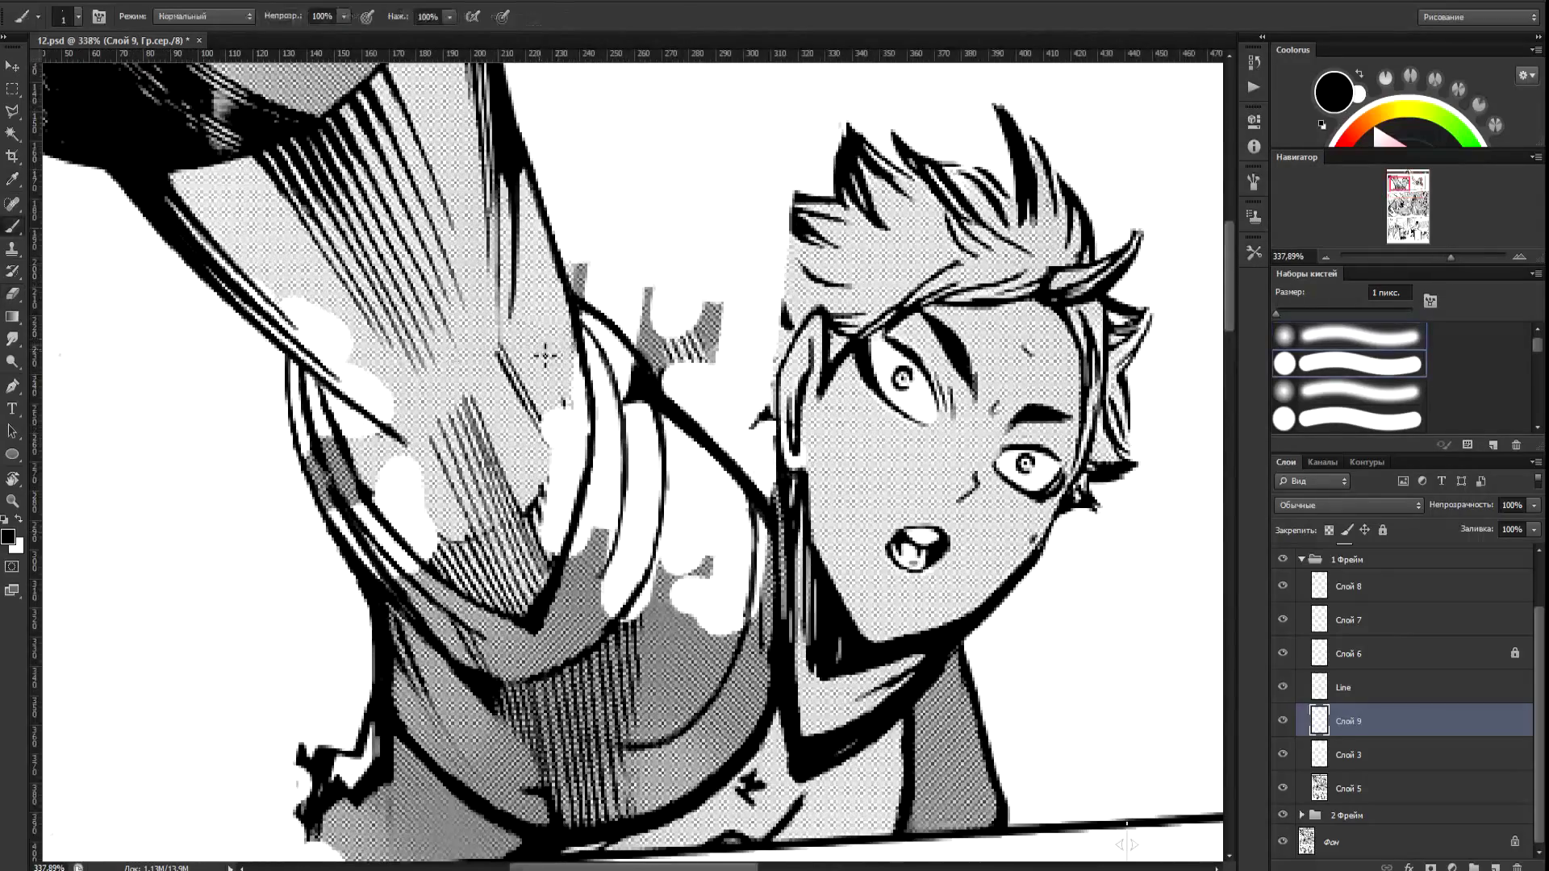
Try to clone light screentone over the large white patch along the arm's left outline.
key("s")
scroll(546, 355, "up", 1)
scroll(433, 391, "up", 1)
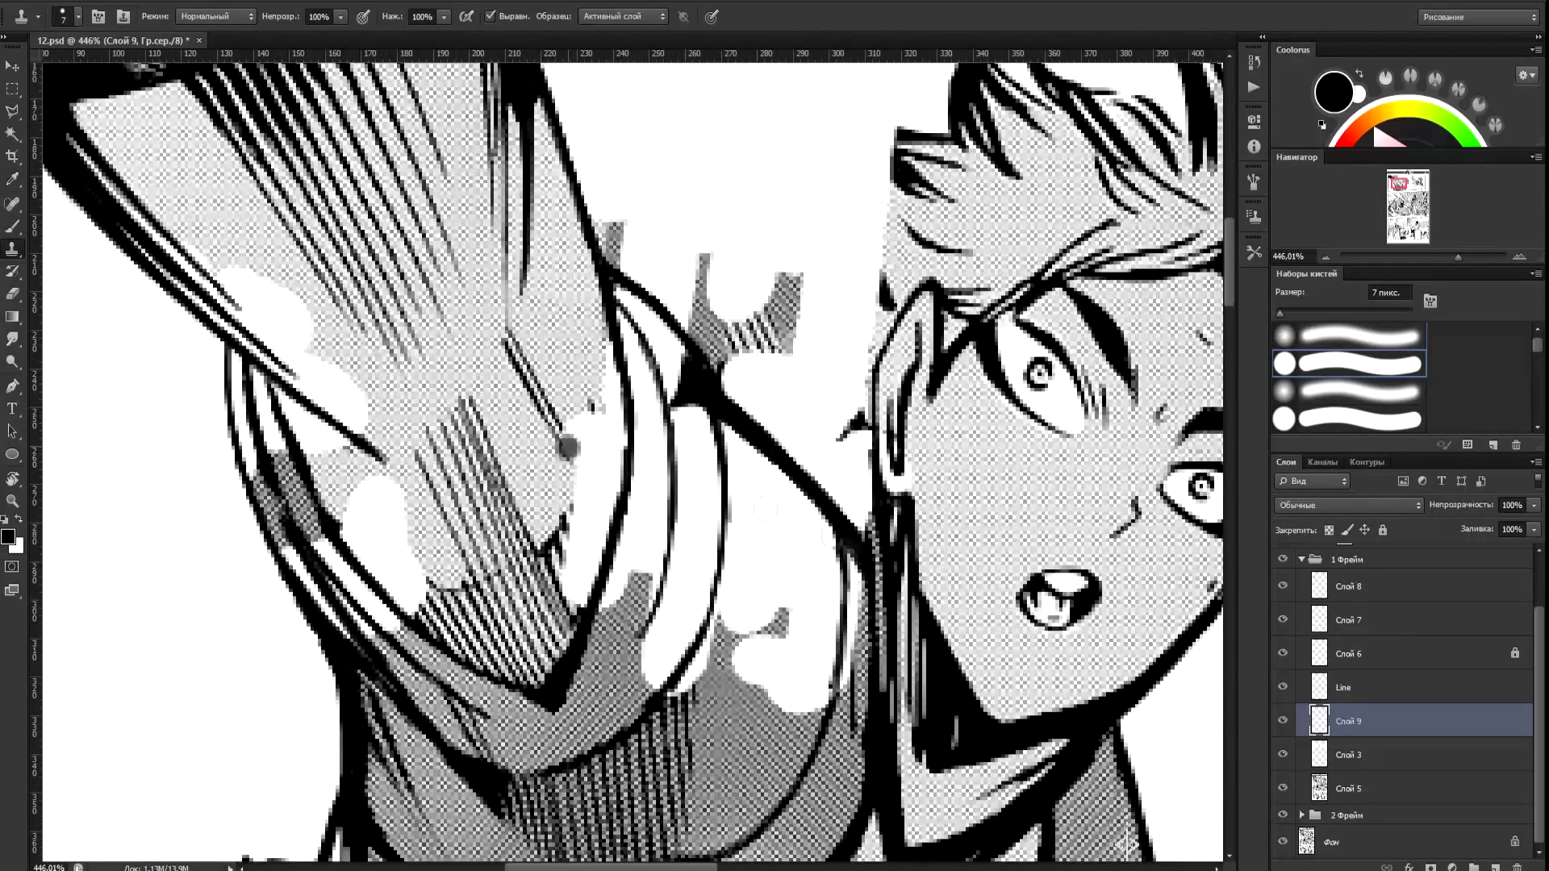
left_click(1372, 789)
left_click(1299, 721)
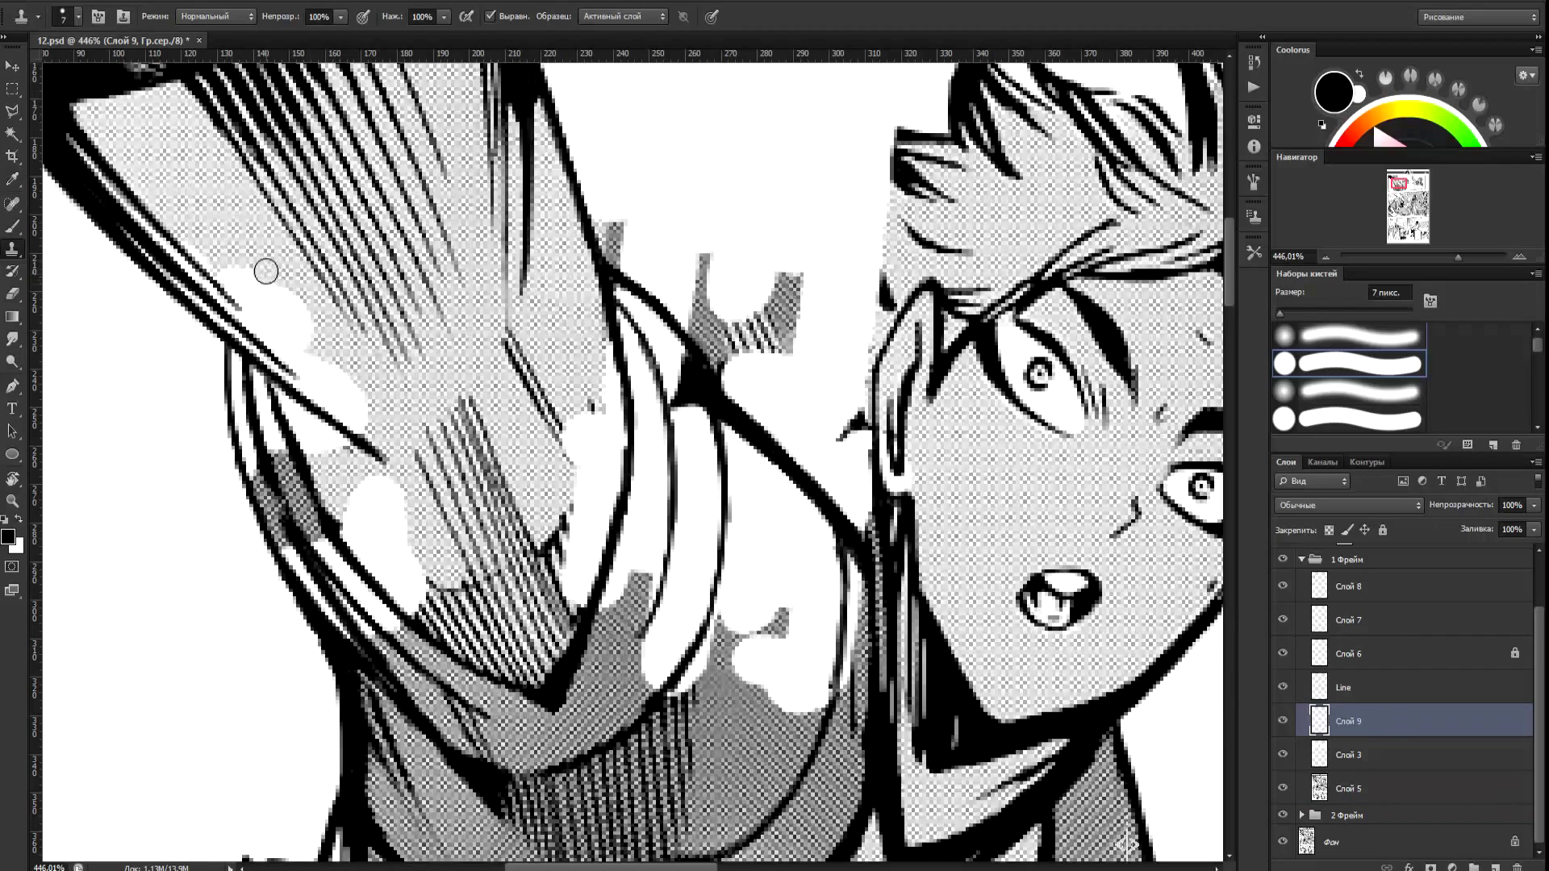
left_click_drag(265, 268, 297, 326)
key("ctrl+z")
Try matching other clone samples from Слой 5 to the dot pattern beside the arm's left outline.
left_click(1351, 794)
mouse_move(231, 315)
left_mouse_down()
mouse_move(200, 288)
mouse_move(215, 247)
left_mouse_up()
left_click(1362, 726)
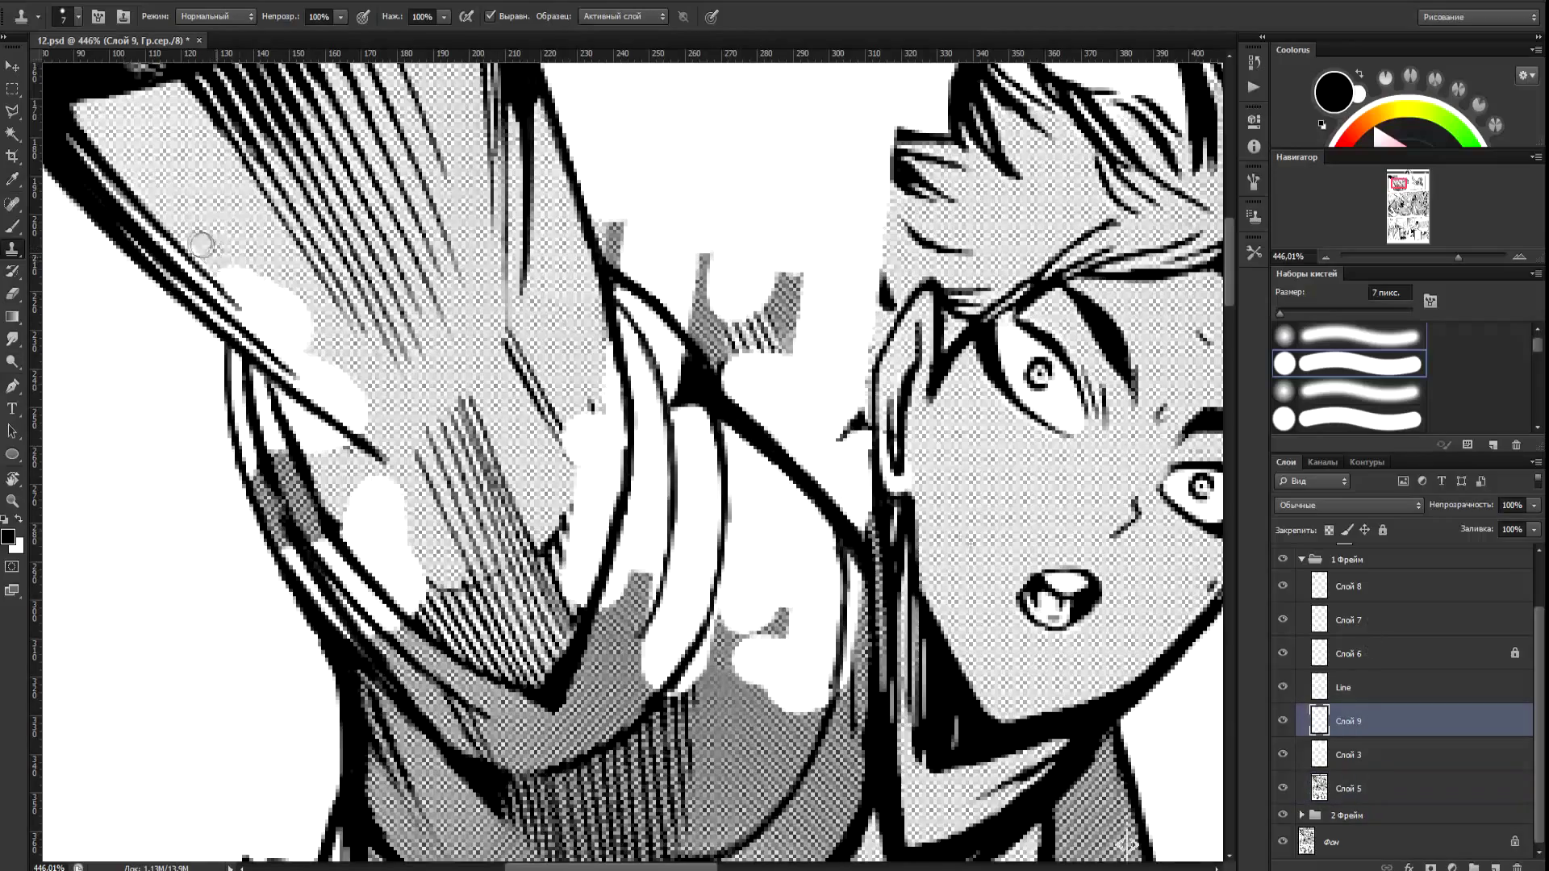
left_click(1385, 795)
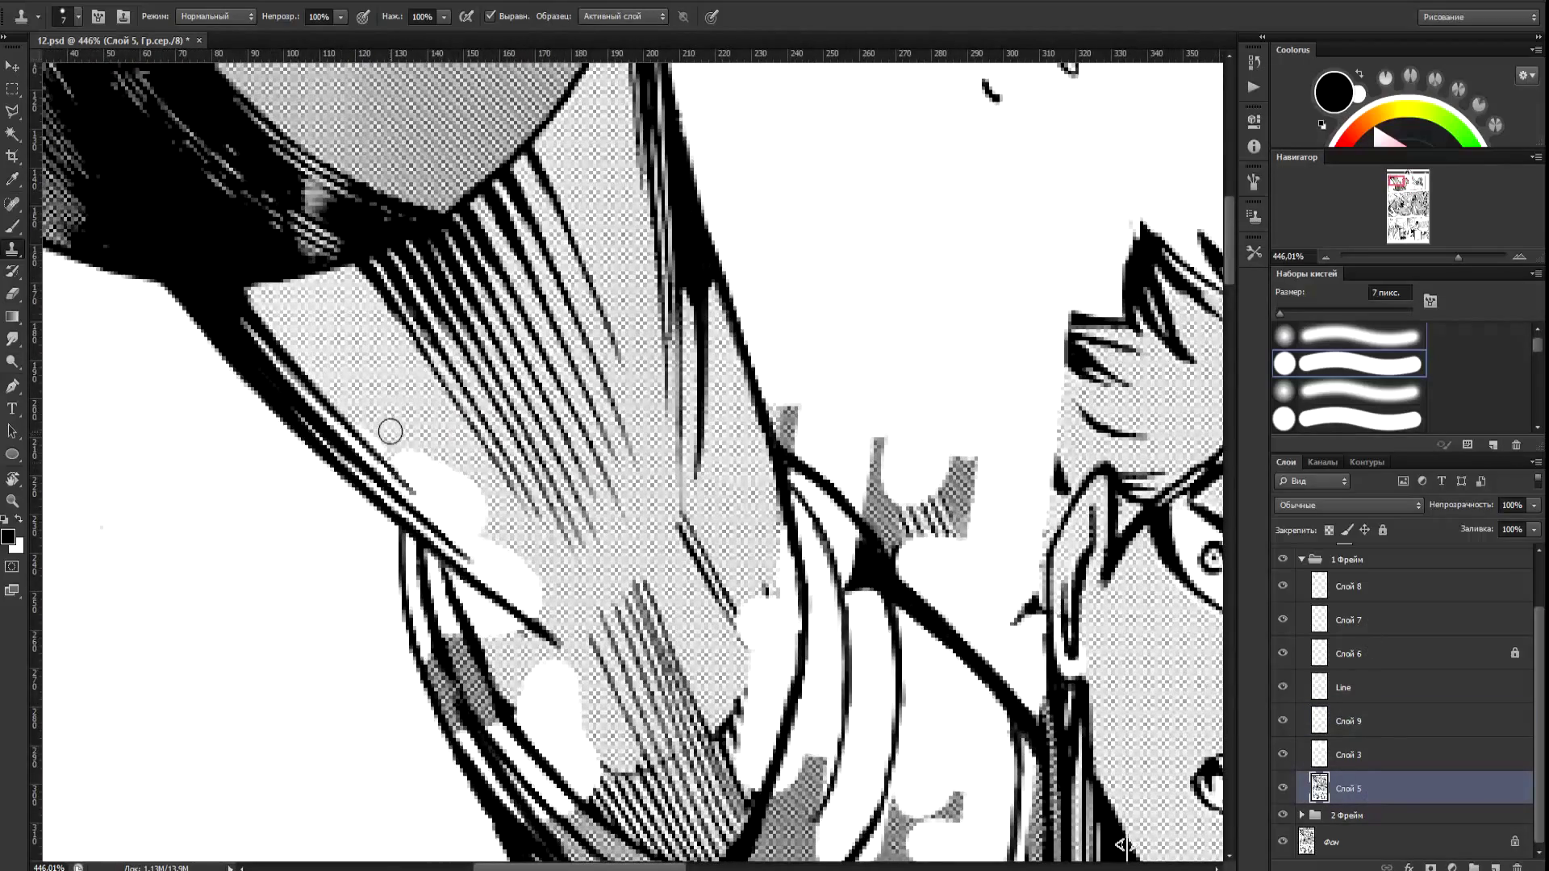
left_click(1364, 722)
left_click_drag(369, 420, 384, 451)
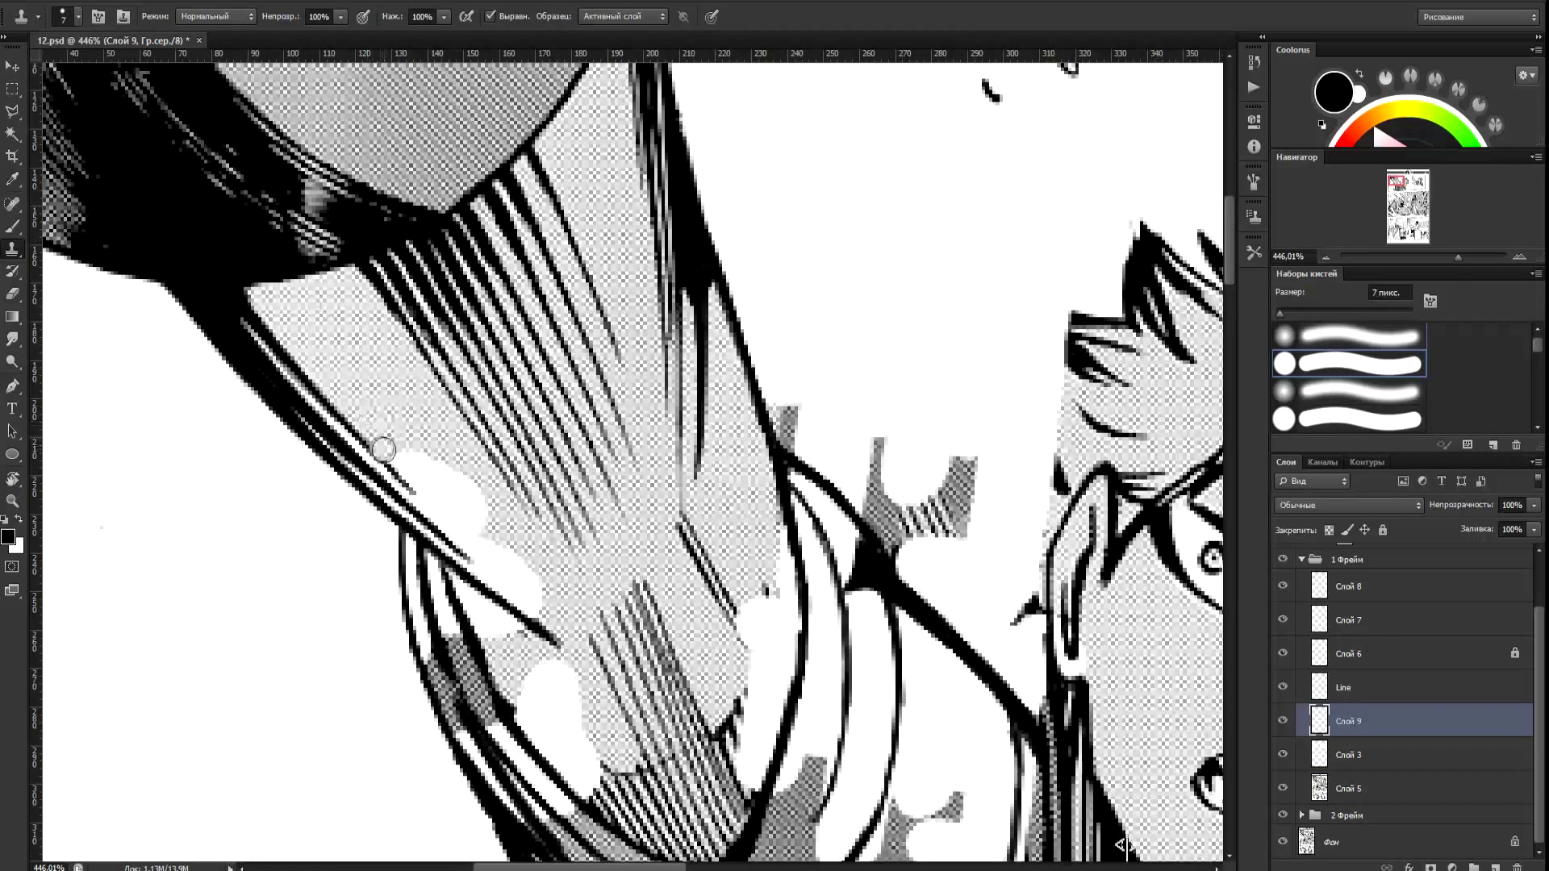
key("alt+[")
key("alt+[")
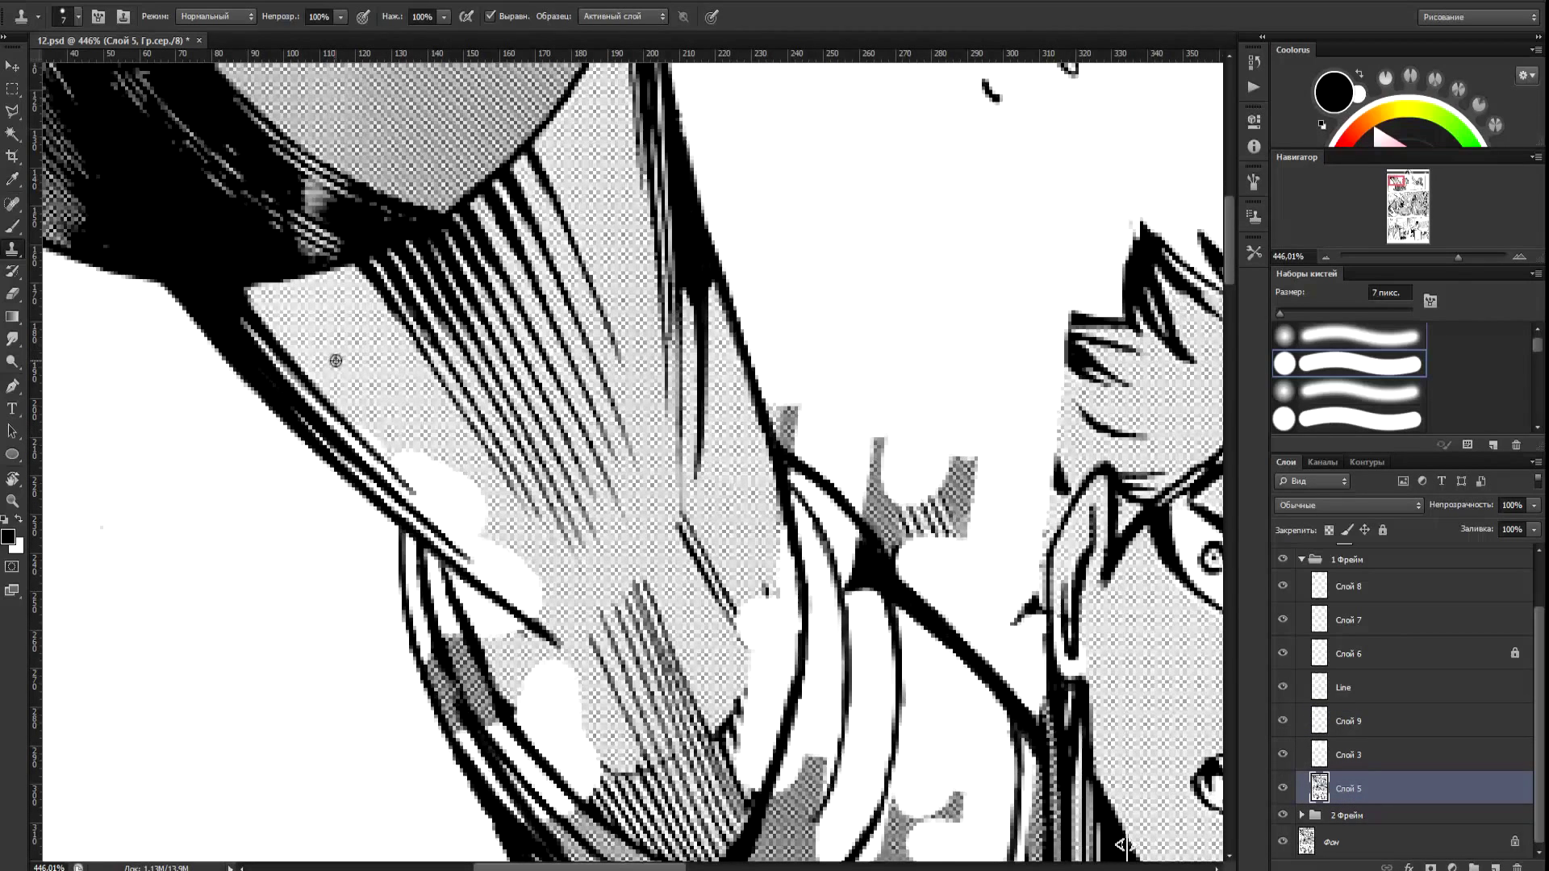
left_click_drag(668, 548, 705, 534)
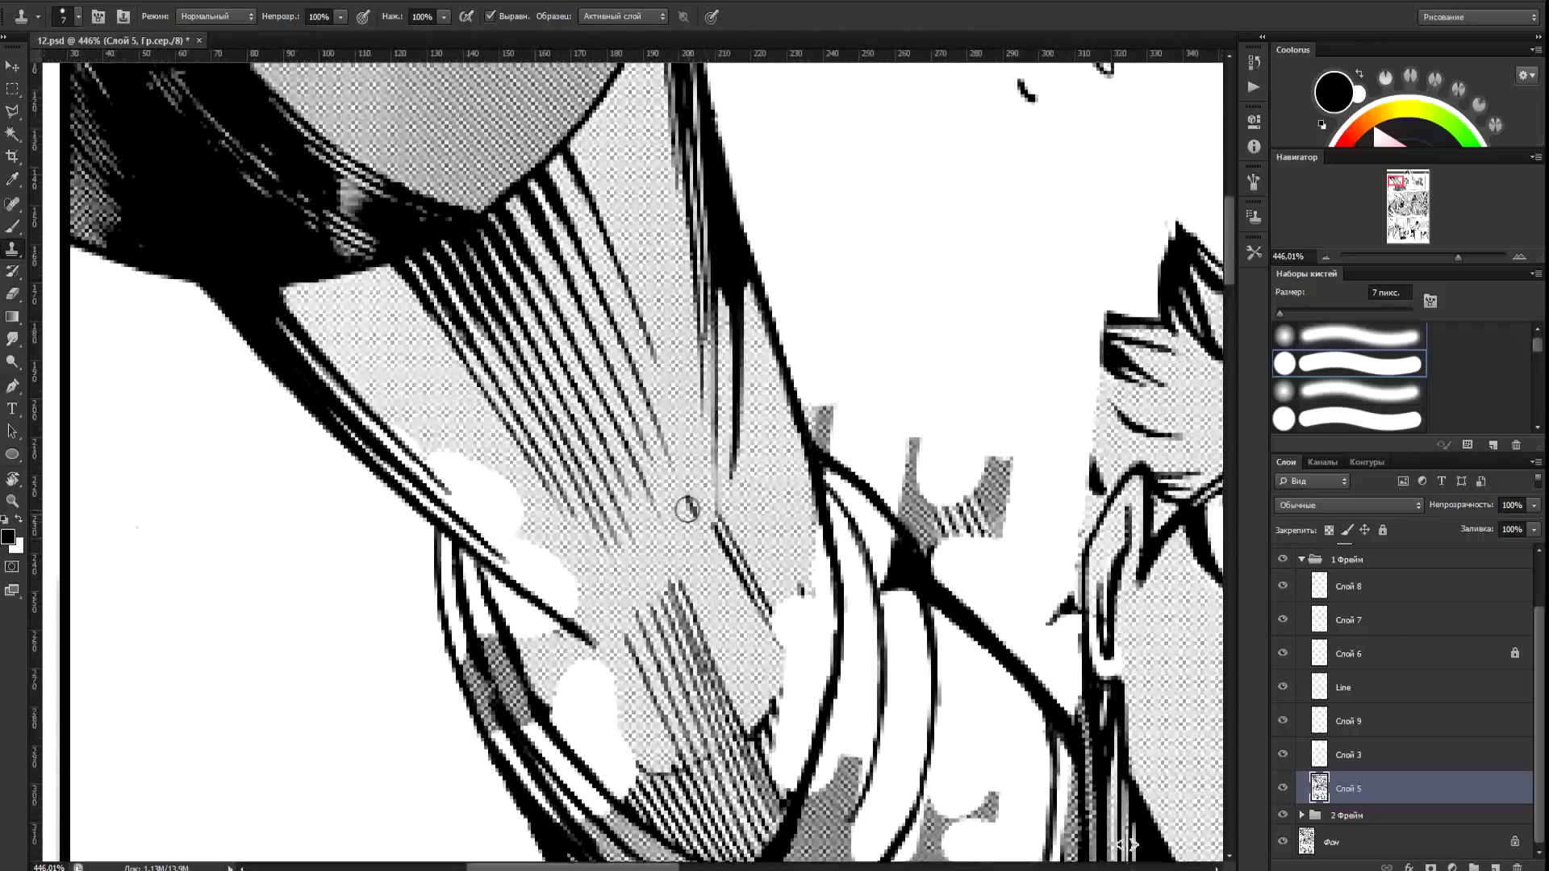
left_click_drag(682, 480, 482, 398)
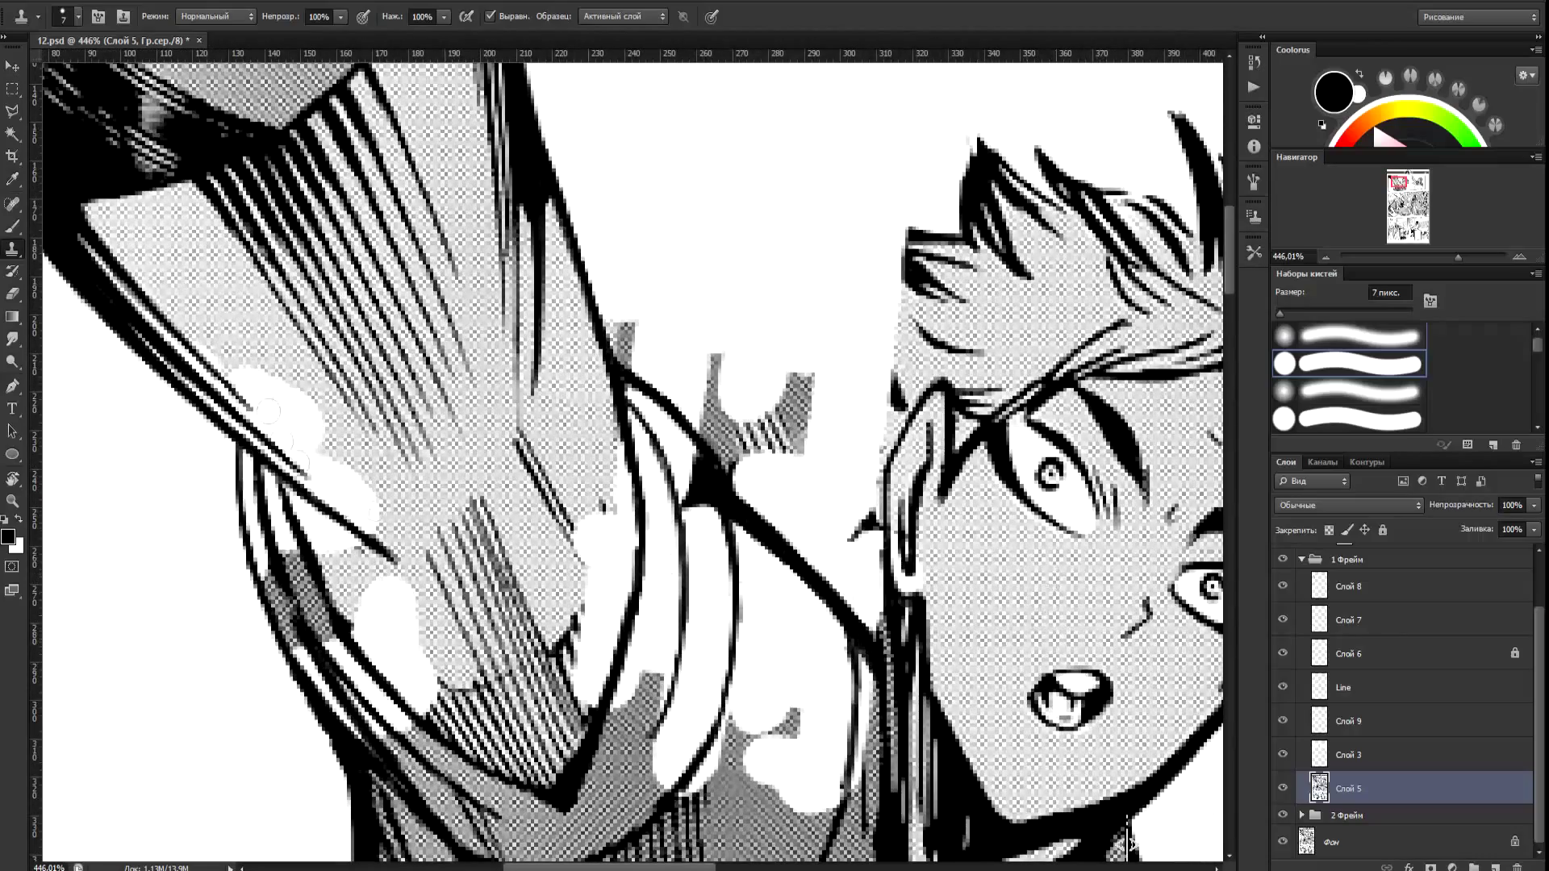
Clone light screentone sampled from the face onto Слой 9 over the white patches along the arm's left outline.
key("alt+]")
key("alt+]")
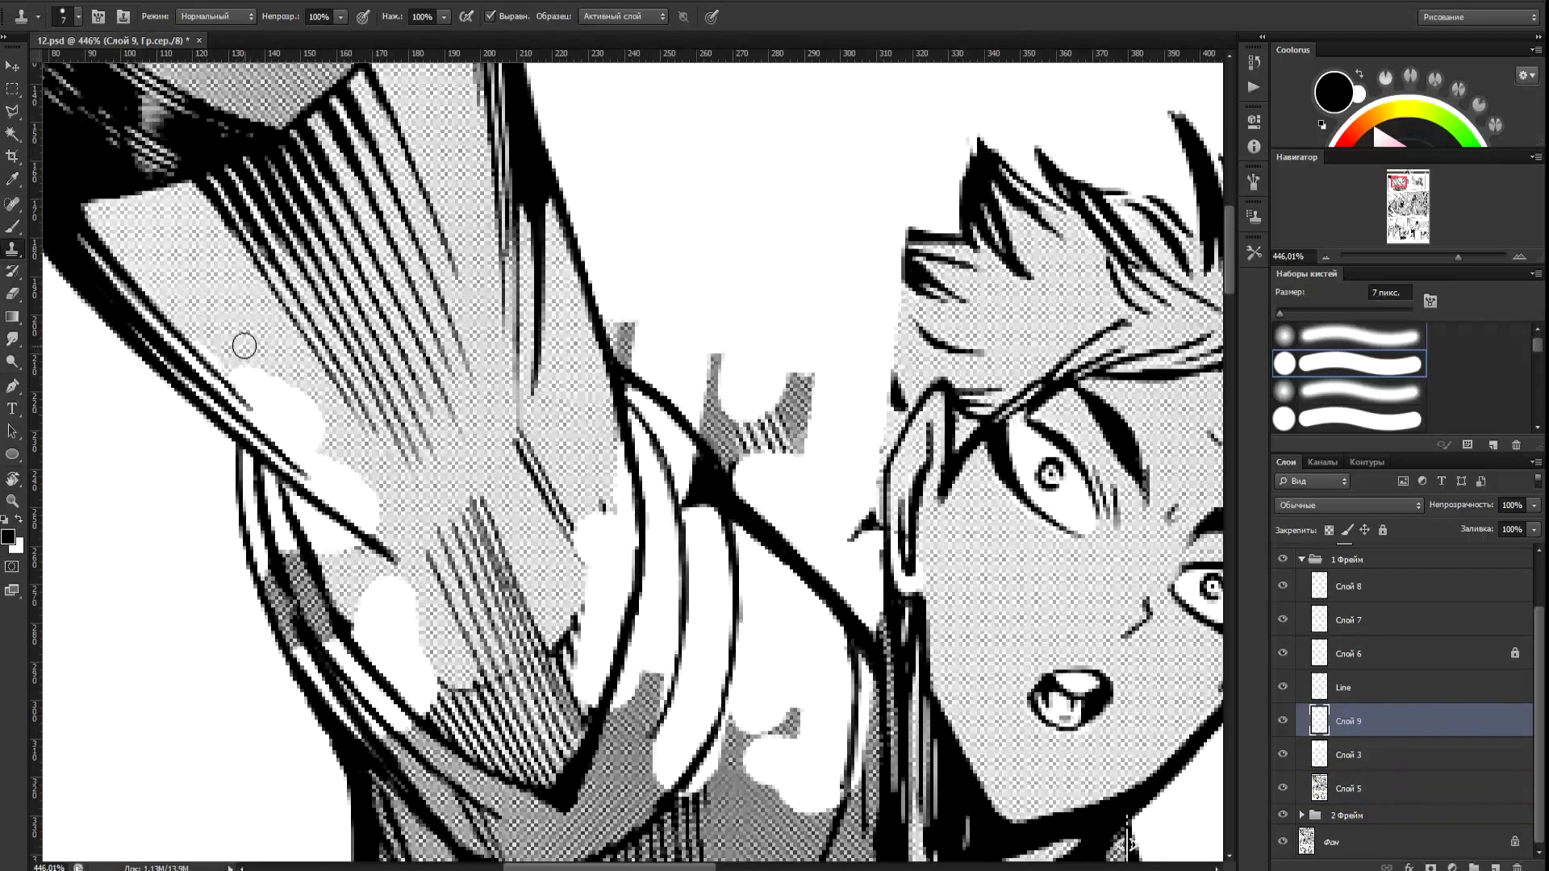
mouse_move(242, 379)
left_mouse_down()
mouse_move(283, 395)
mouse_move(254, 403)
mouse_move(182, 335)
mouse_move(300, 459)
mouse_move(270, 420)
mouse_move(293, 405)
mouse_move(269, 420)
left_mouse_up()
left_click(1071, 577, "alt")
key("alt+[")
key("alt+[")
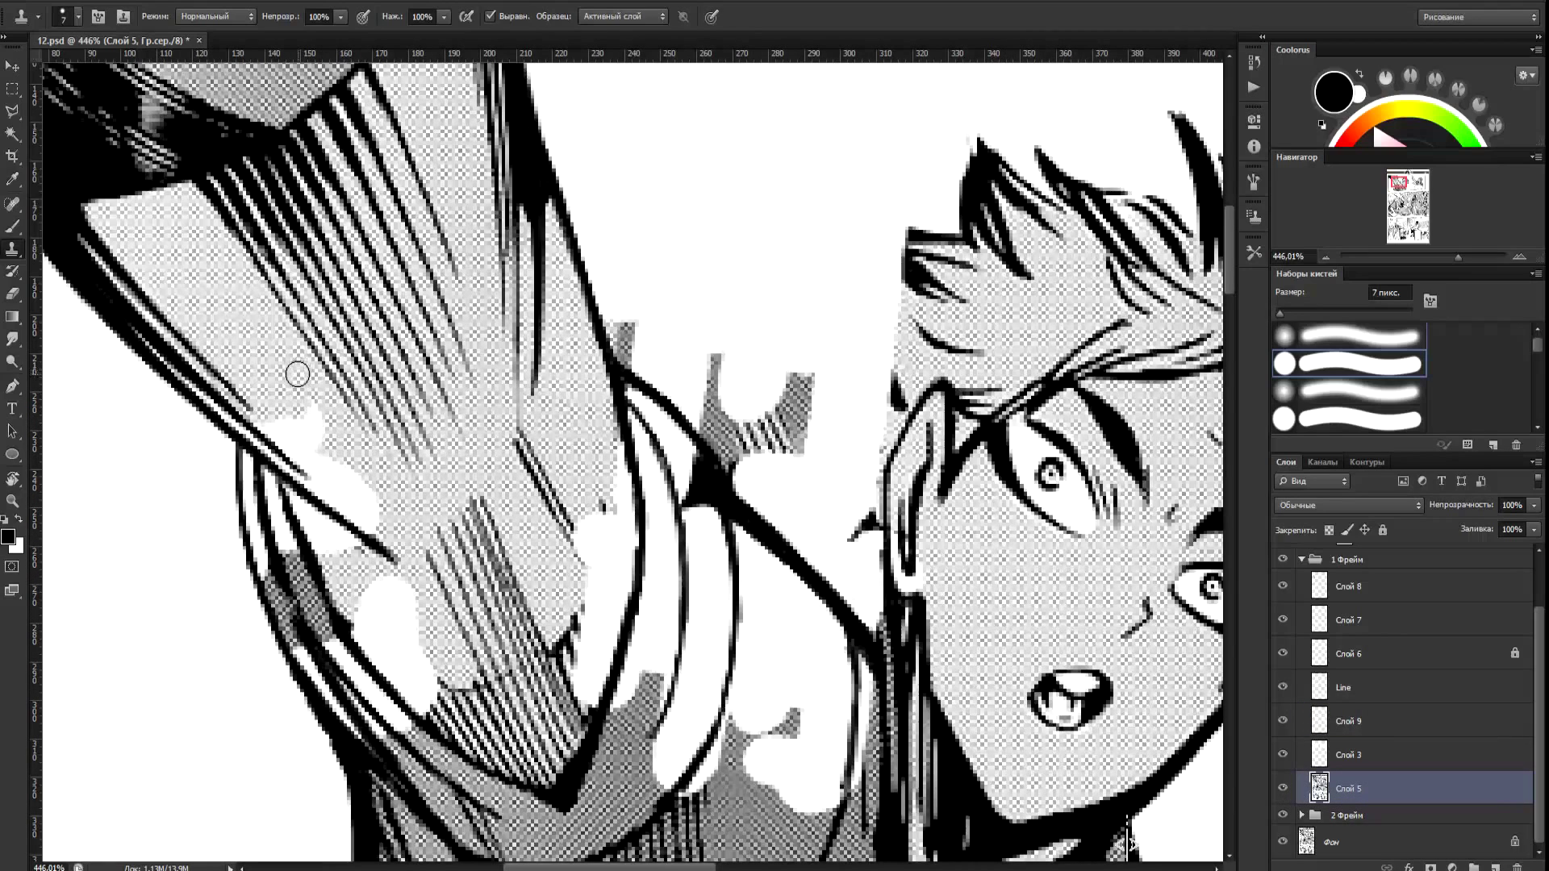
left_click_drag(293, 439, 266, 415)
left_click_drag(334, 523, 337, 537)
key("alt+]")
key("alt+]")
mouse_move(331, 417)
left_mouse_down()
mouse_move(262, 423)
mouse_move(368, 519)
mouse_move(346, 539)
mouse_move(307, 493)
mouse_move(317, 524)
mouse_move(310, 482)
mouse_move(251, 405)
mouse_move(287, 466)
left_mouse_up()
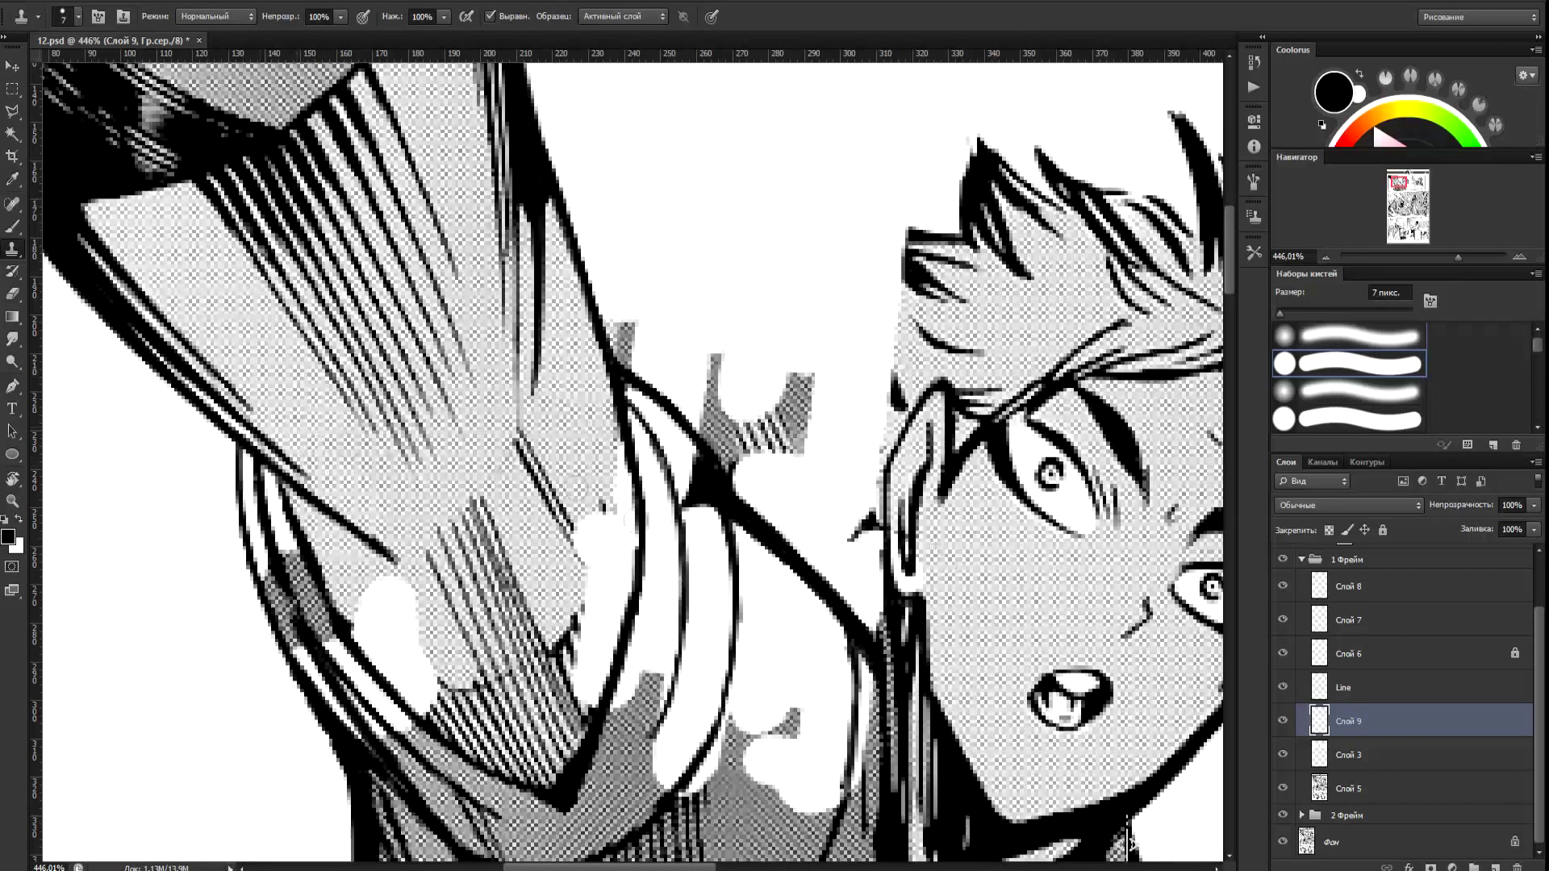
Resample the face screentone and clone it along the narrow strip between the arm's left outline strokes.
left_click(1385, 797)
left_click(1072, 585, "alt")
left_click(1384, 722)
left_click_drag(262, 415, 249, 422)
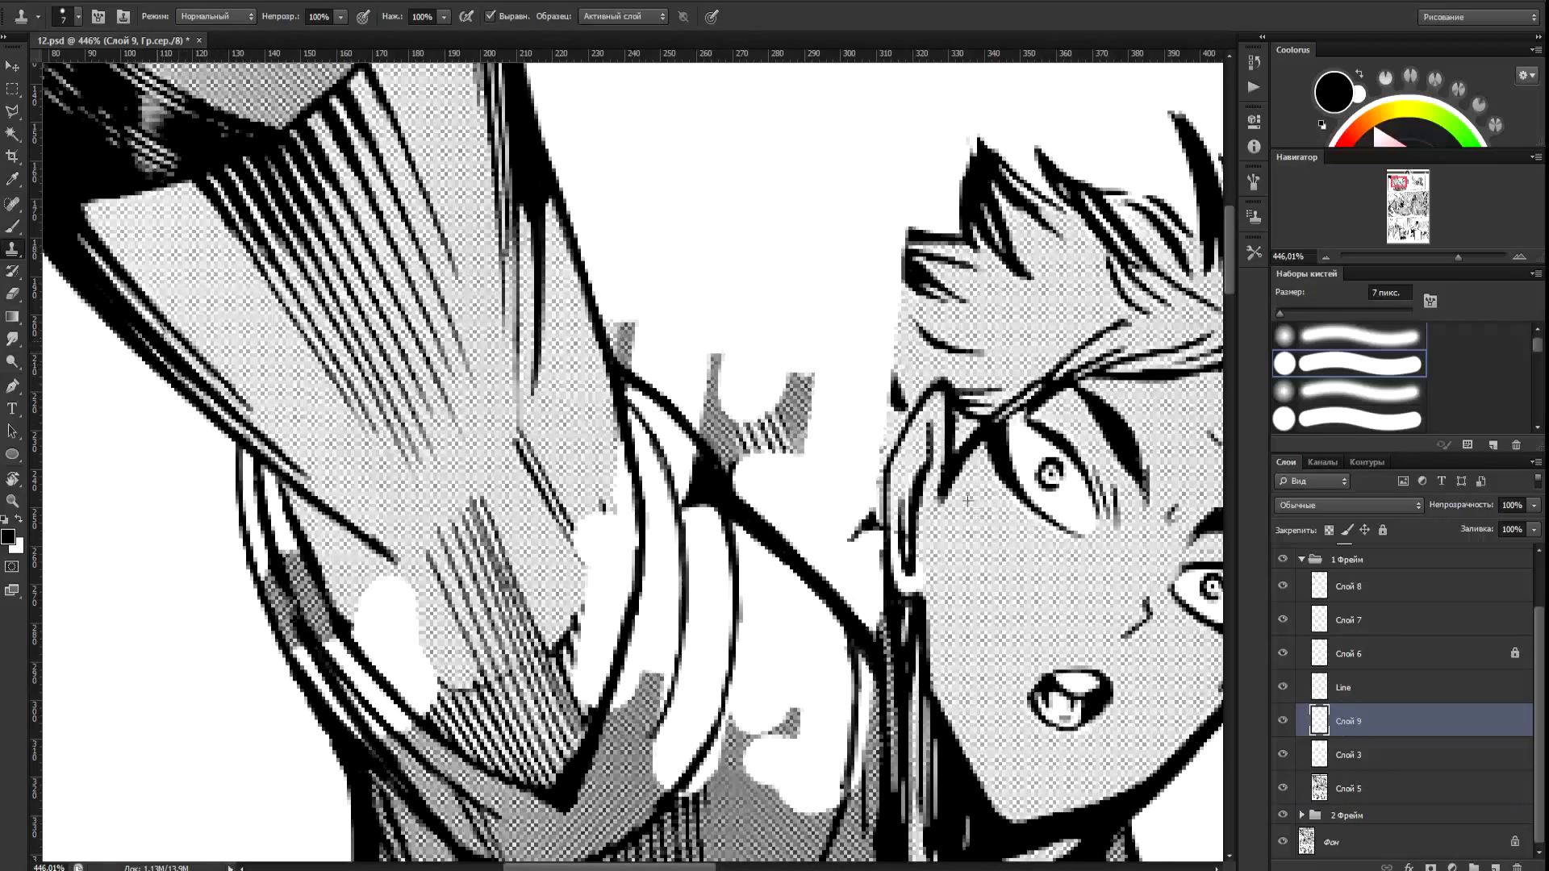
mouse_move(146, 316)
left_mouse_down()
mouse_move(161, 359)
mouse_move(264, 439)
left_mouse_up()
left_click_drag(155, 332, 242, 448)
scroll(428, 391, "down", 7)
scroll(501, 387, "up", 7)
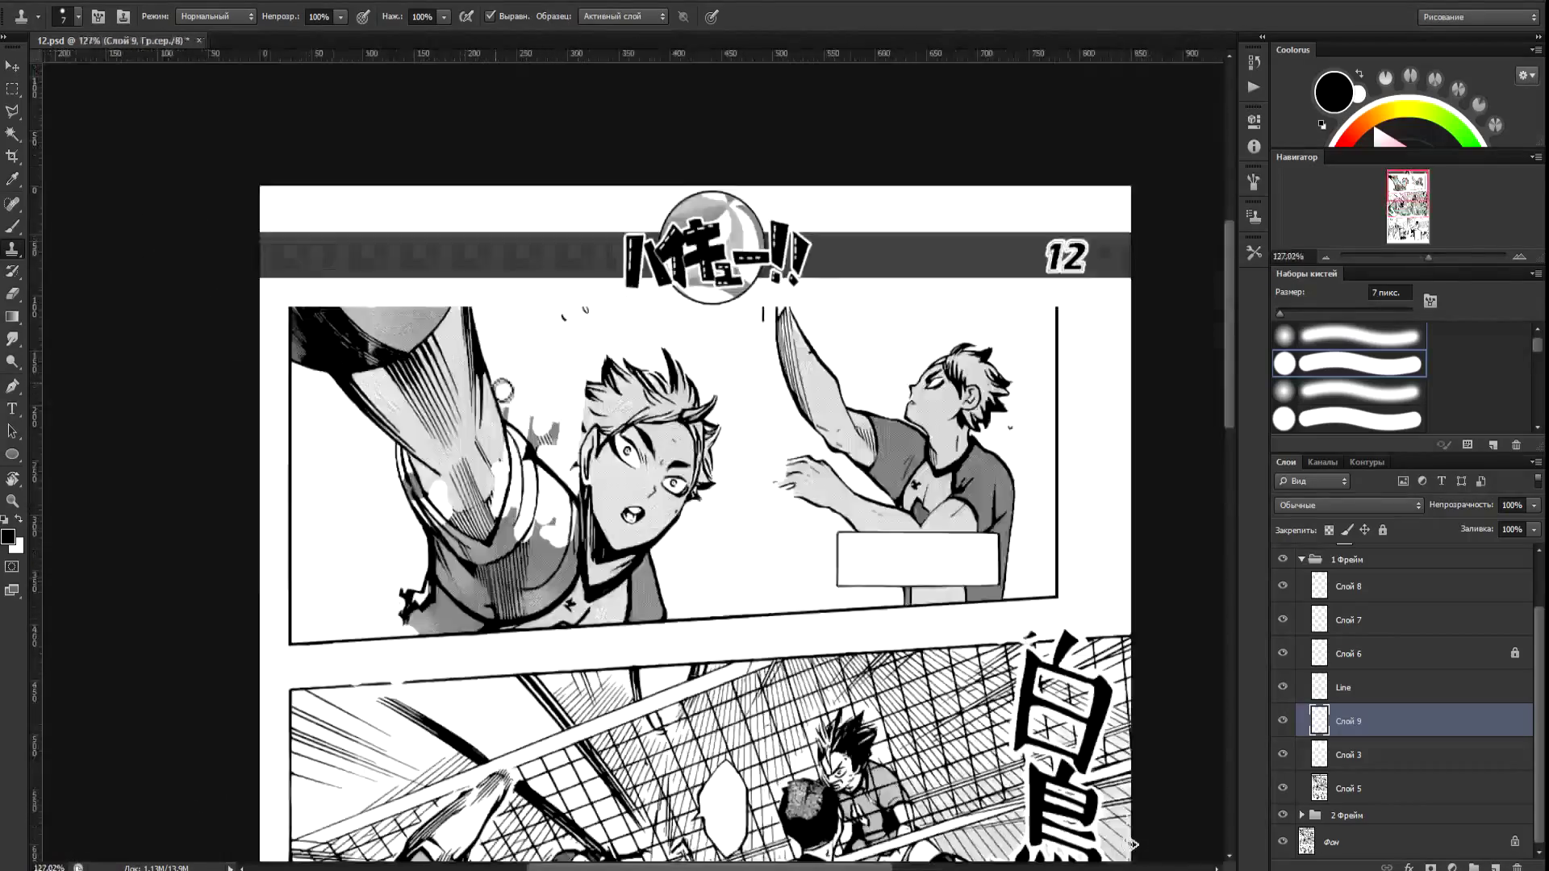
scroll(523, 535, "down", 3)
scroll(452, 593, "up", 3)
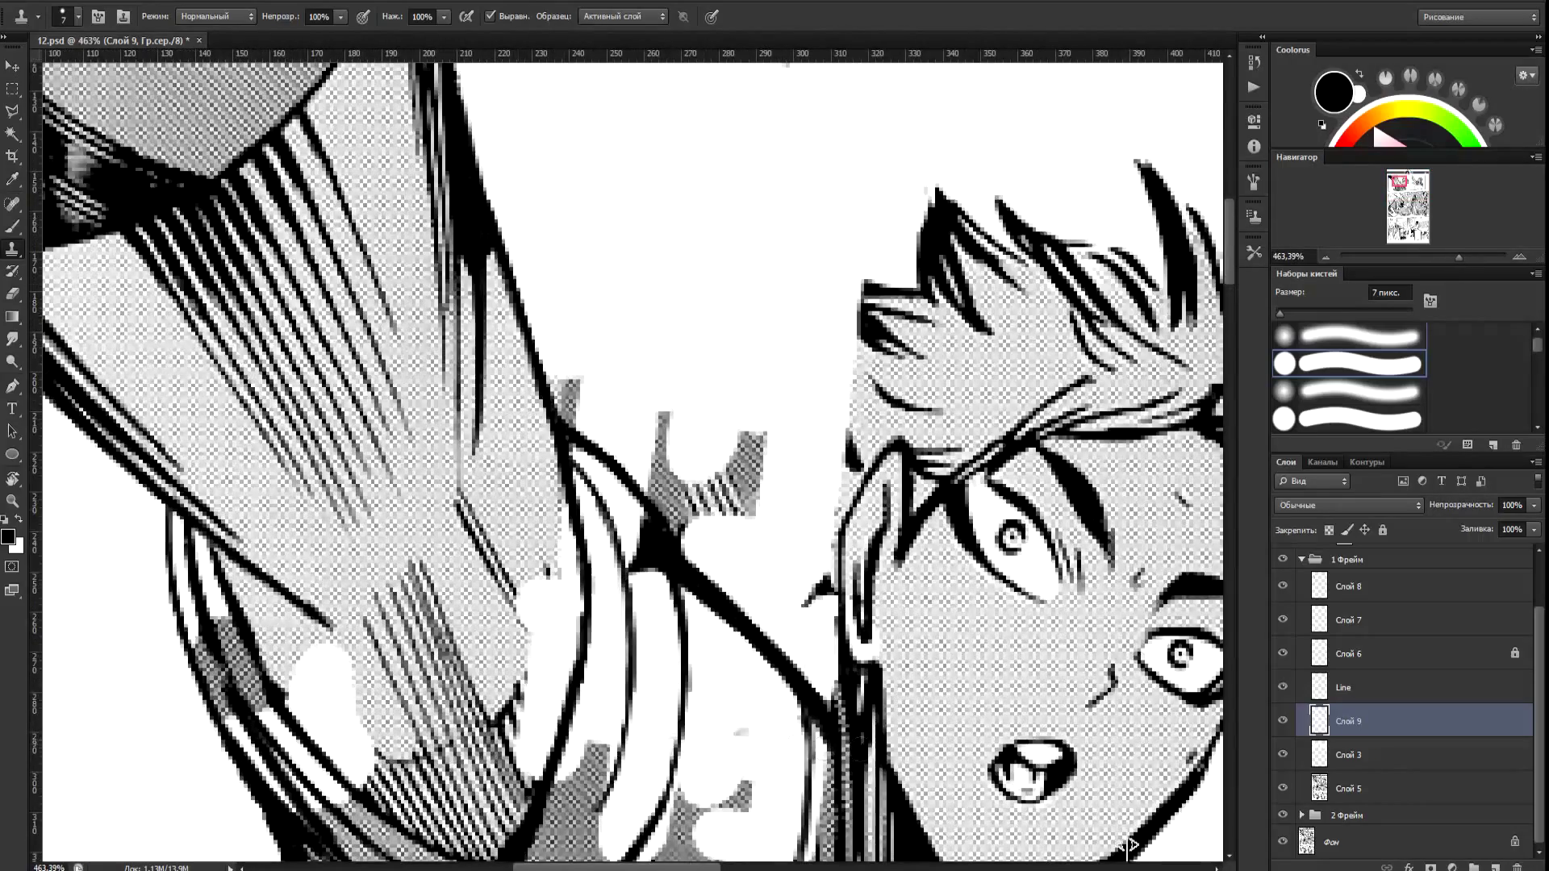
Clone light face screentone onto Слой 9 over the upper part of the white patch beside the forearm hatching.
left_click(973, 574, "ctrl")
key("super")
left_click(978, 630, "alt")
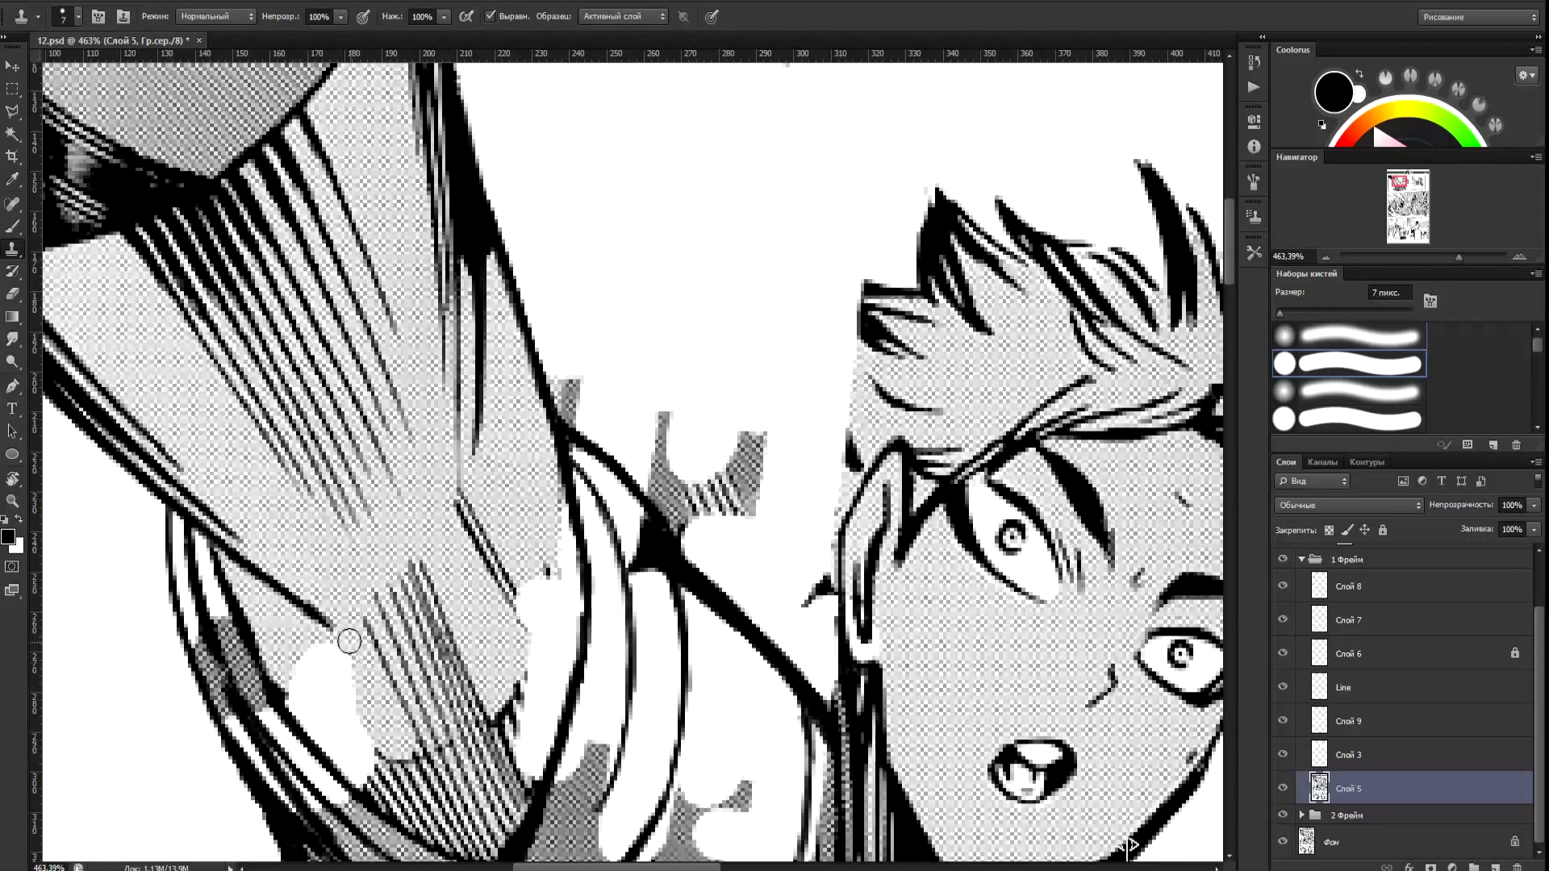
left_click(1307, 720)
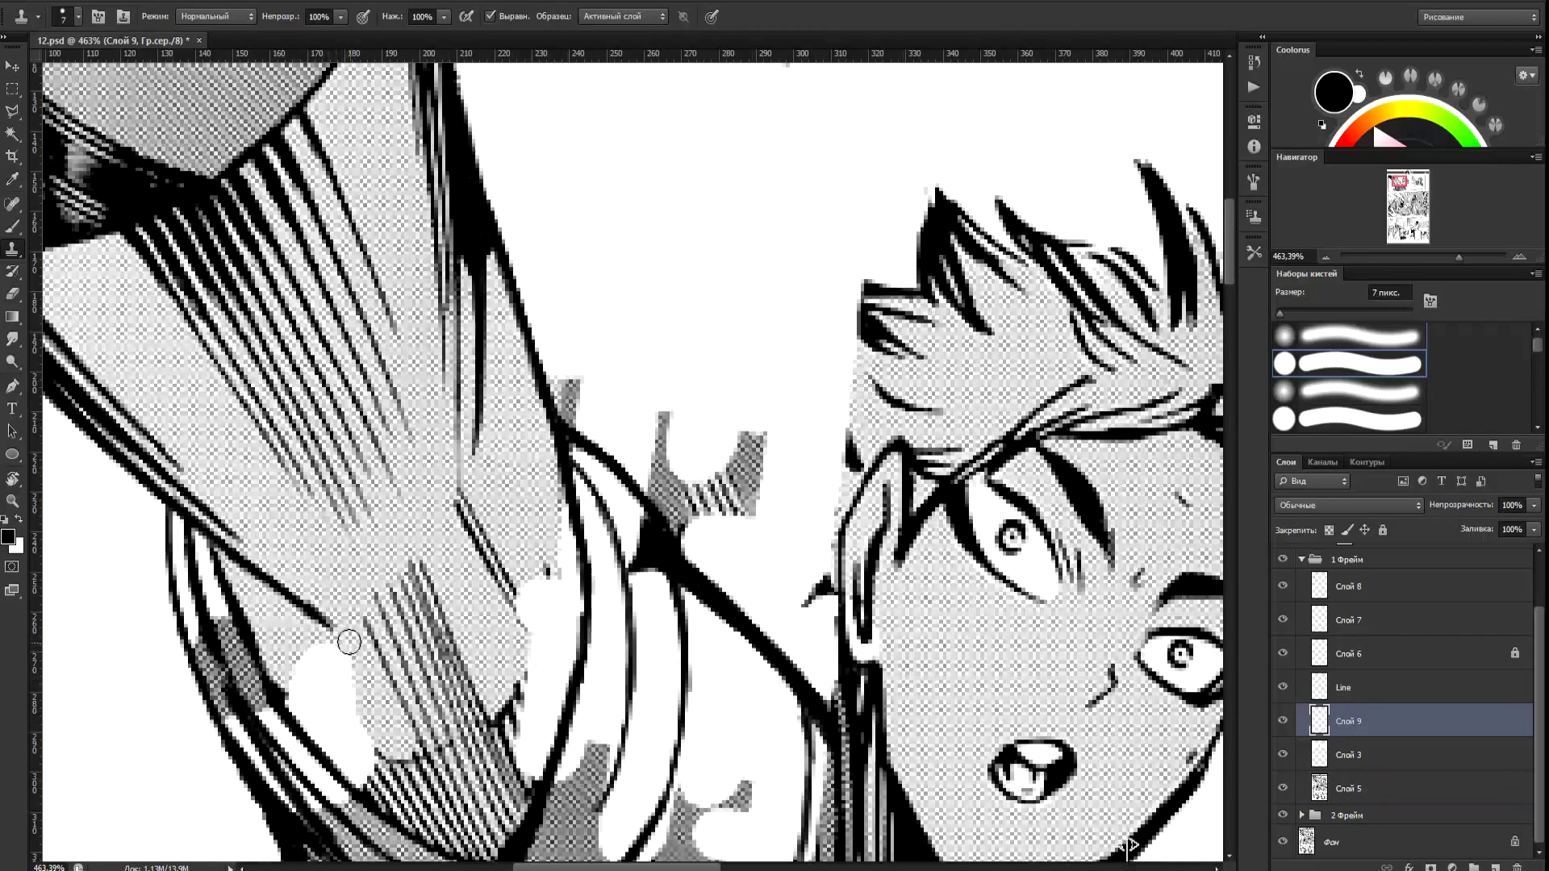
left_click_drag(342, 696, 324, 713)
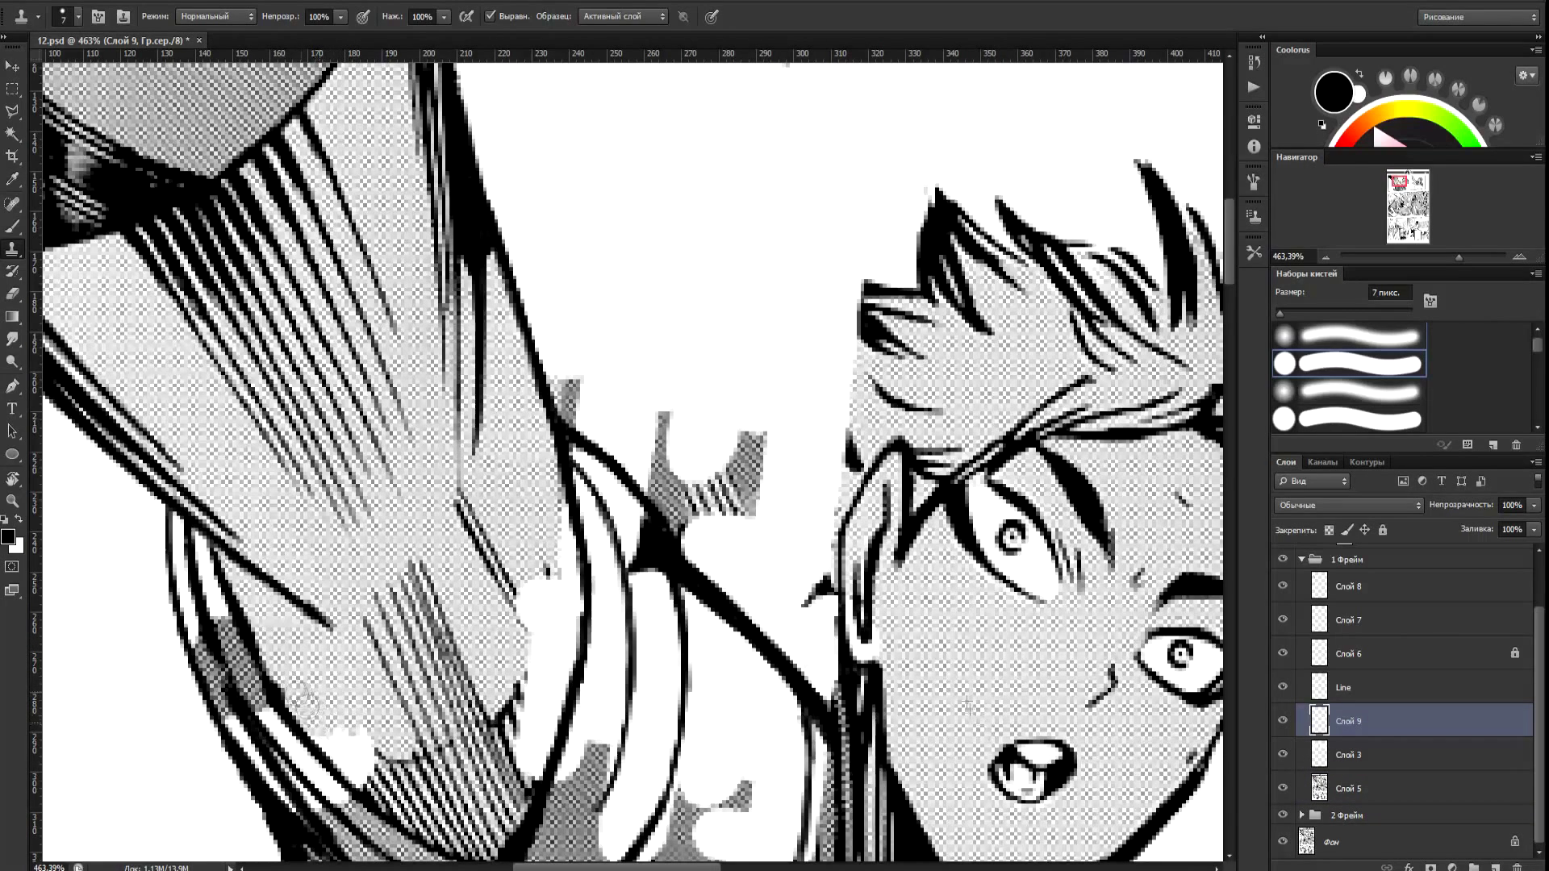
Try to clone screentone over the rest of the white patch beside the hatching, working on Слой 9 and Слой 3.
left_click(1323, 788)
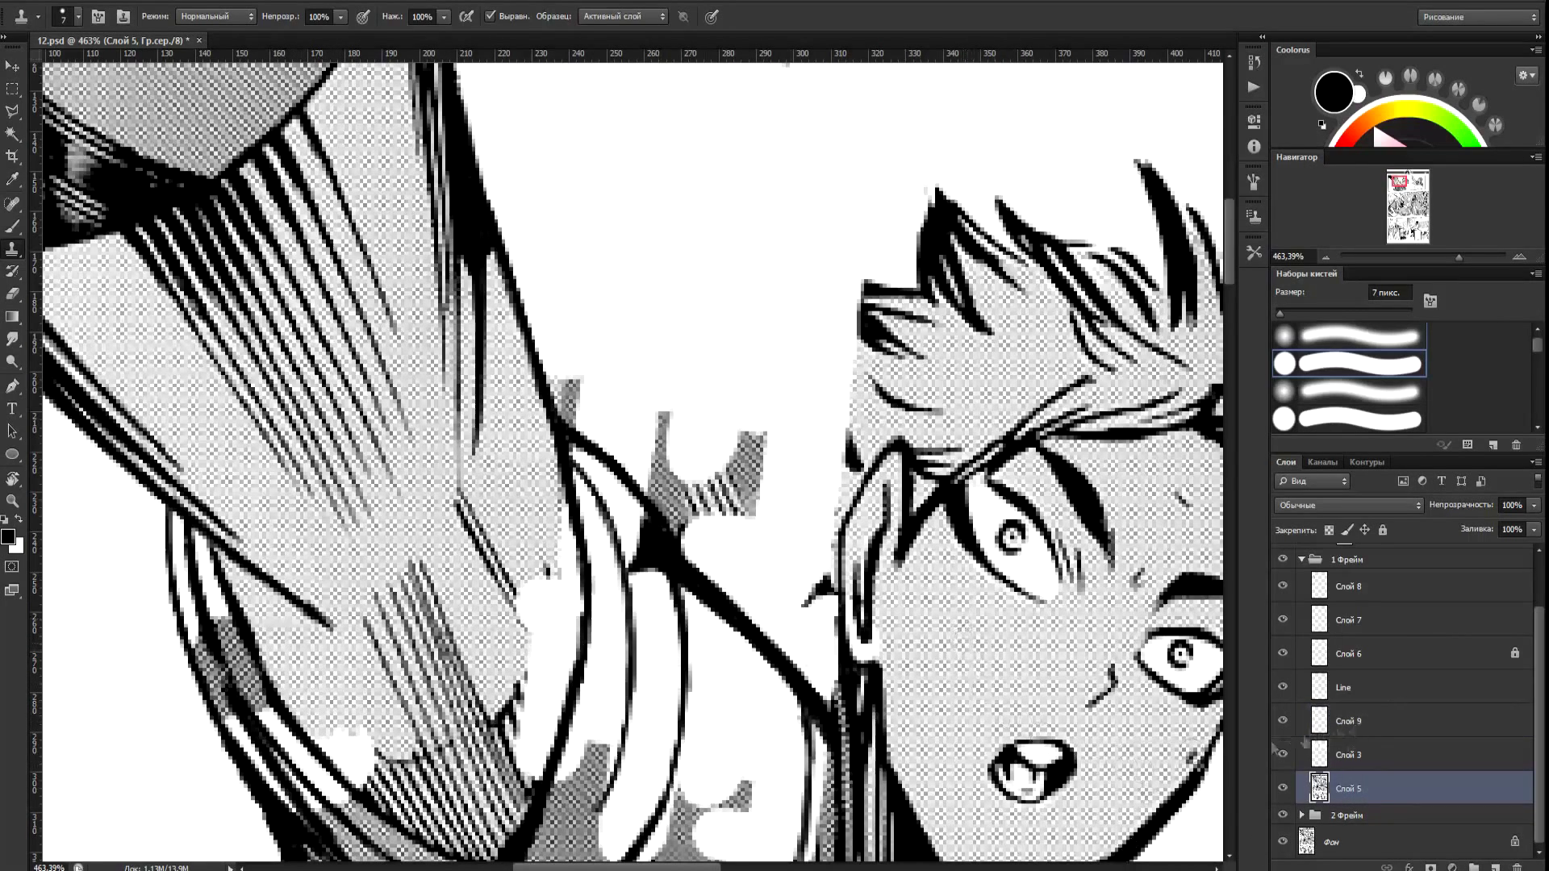
left_click(1356, 730)
left_click_drag(329, 760, 330, 736)
left_click(1346, 794)
left_click(1369, 737)
left_click_drag(341, 744, 329, 726)
left_click(1346, 788)
left_click(1346, 755)
left_click_drag(349, 743, 360, 764)
key("ctrl+alt+z")
key("ctrl+alt+z")
key("ctrl+alt+z")
key("ctrl+alt+z")
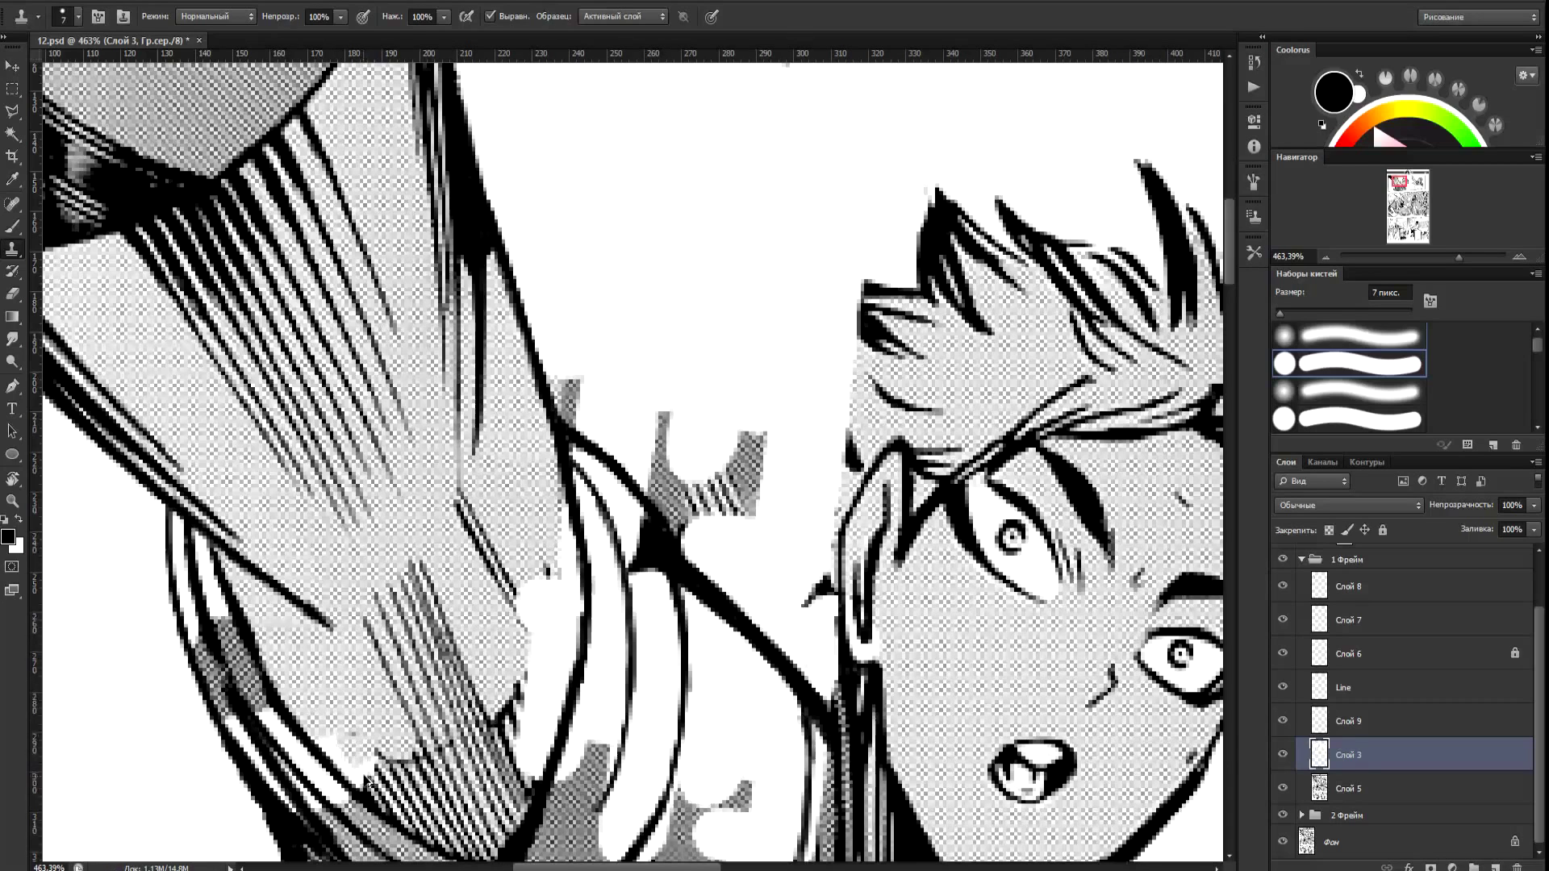
key("ctrl+z")
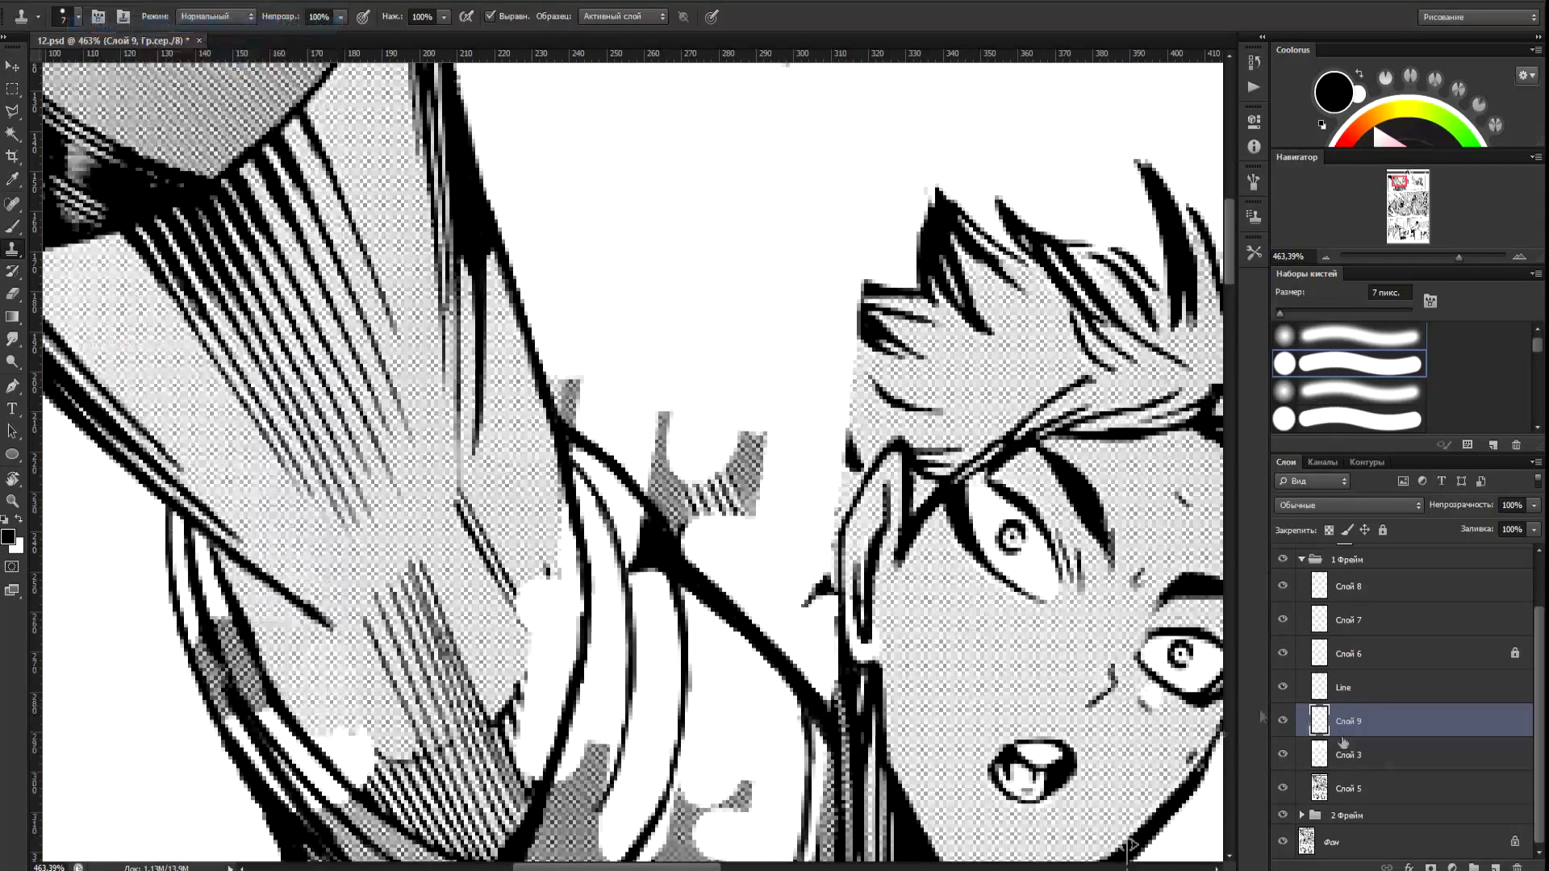
Fill the remaining white spot above the inner sleeve edge with cloned light screentone on Слой 9.
left_click(1357, 792)
left_click(1352, 729)
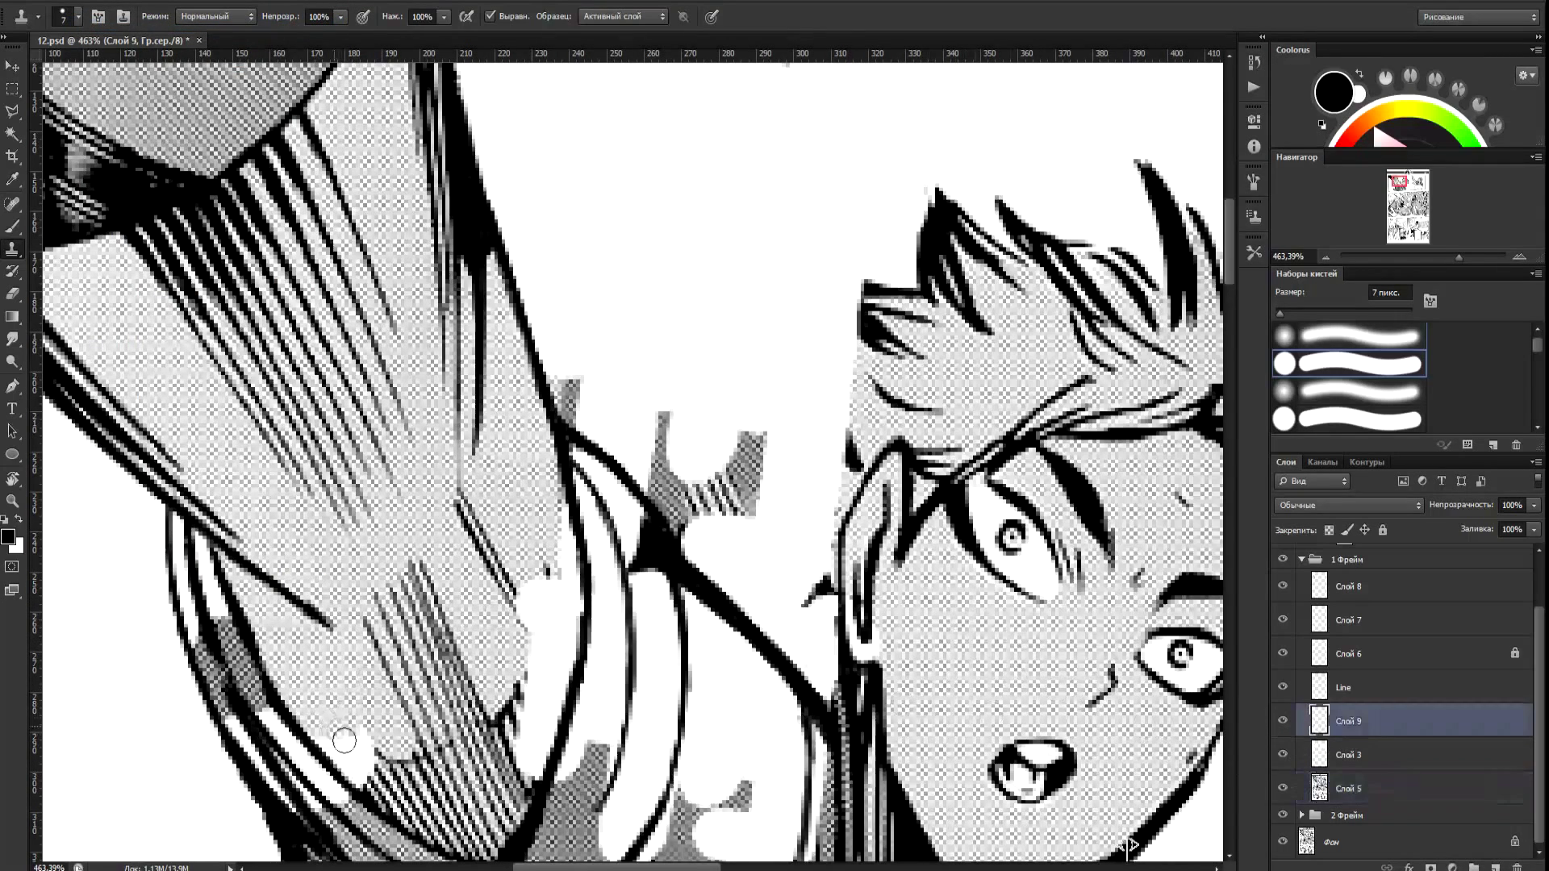
mouse_move(349, 721)
left_mouse_down()
mouse_move(363, 768)
mouse_move(370, 753)
left_mouse_up()
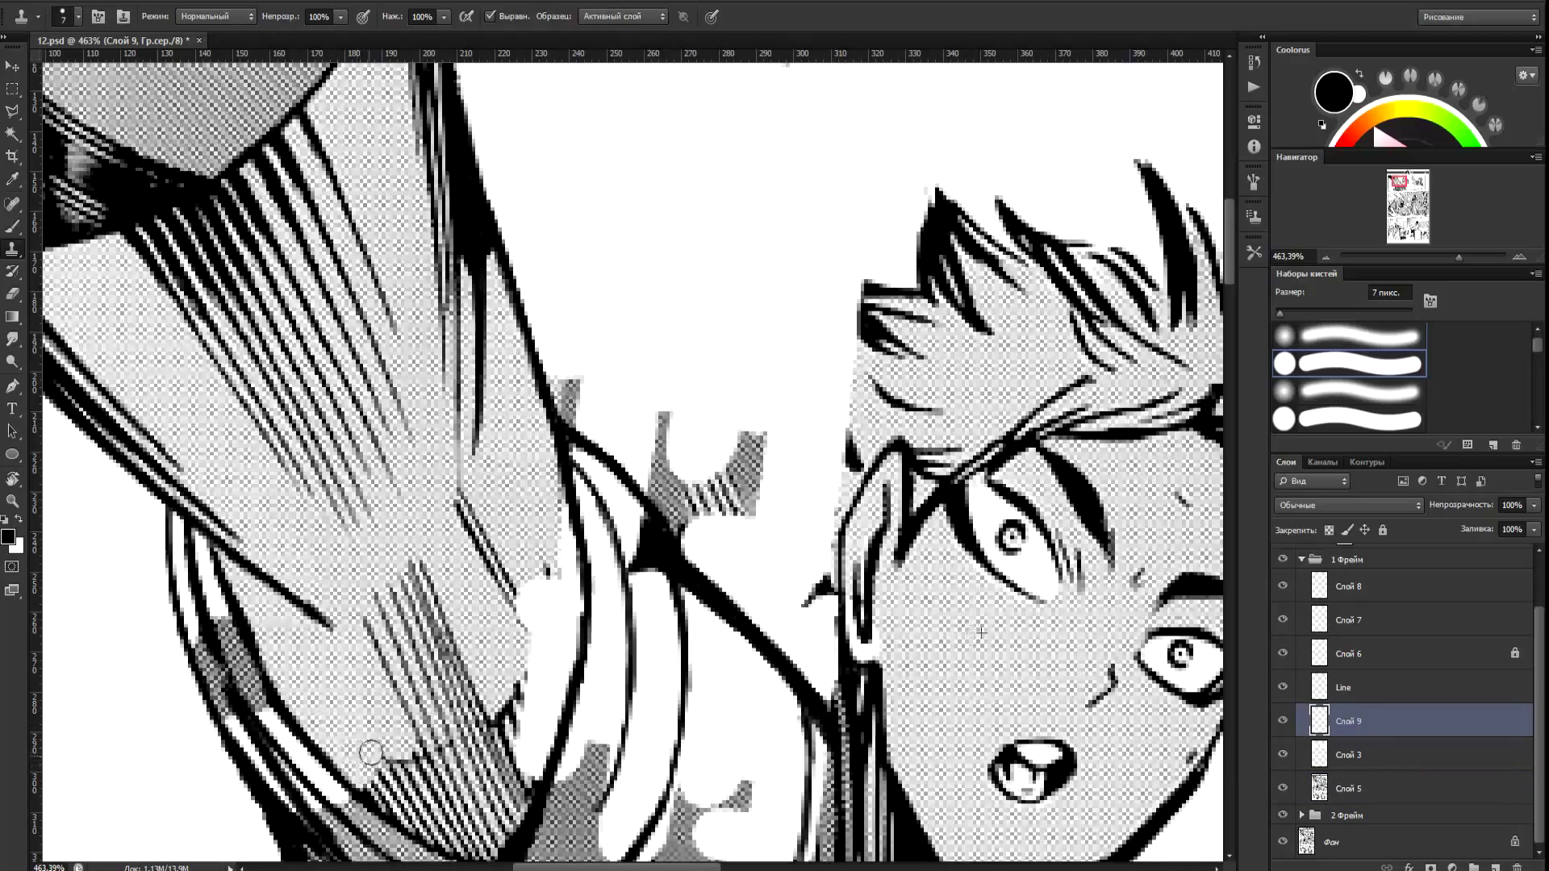
Clone light screentone onto Слой 9 over the white strip between the forearm hatching and the arm's right outline.
scroll(327, 725, "down", 3)
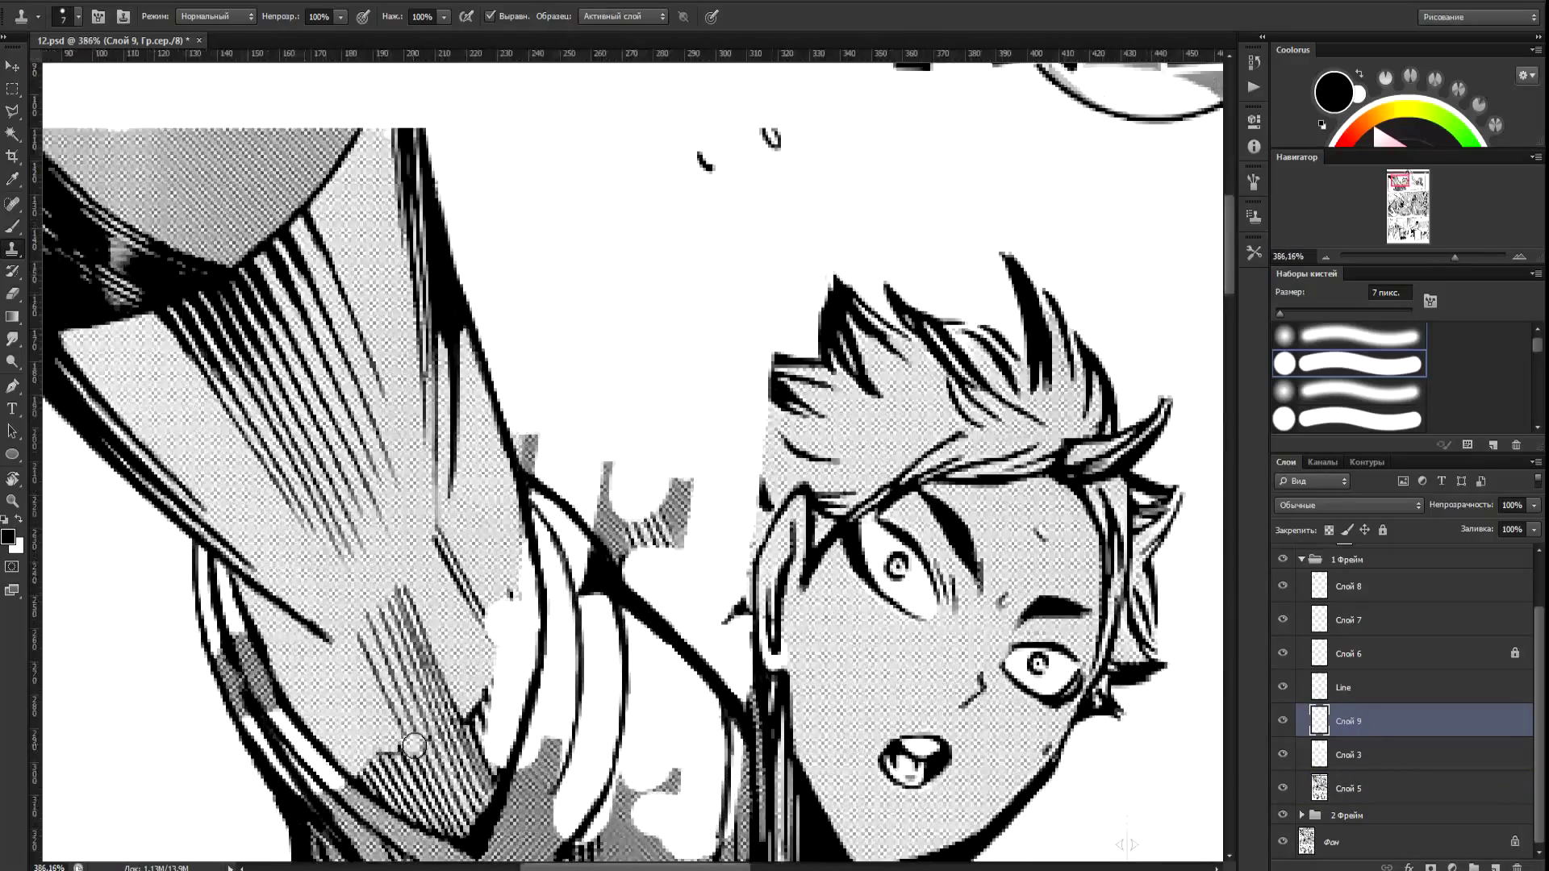
scroll(413, 746, "up", 3)
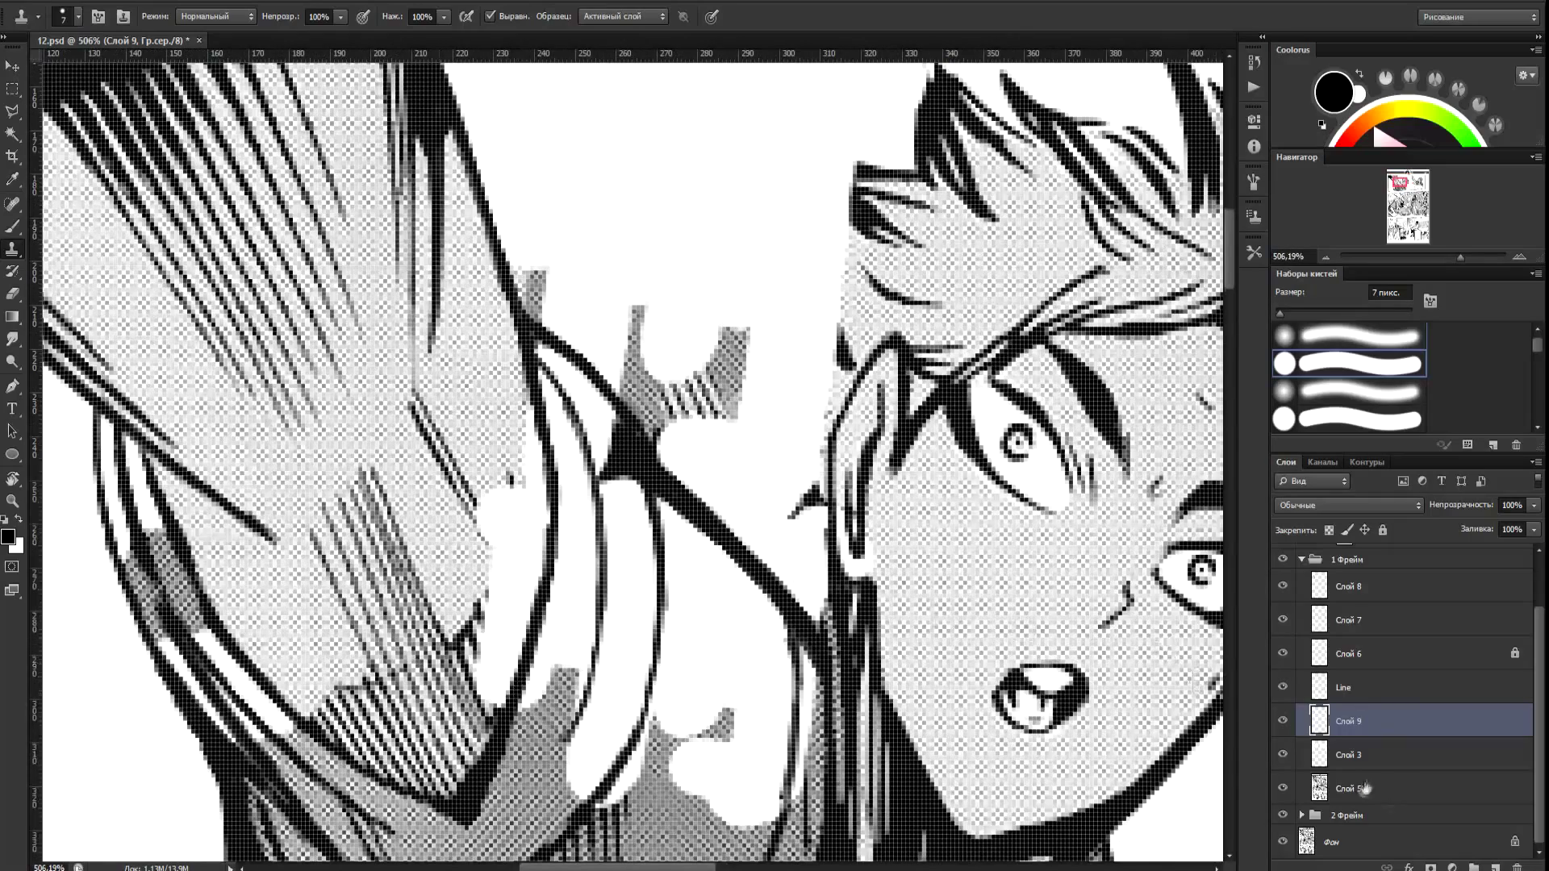
left_click(1347, 789)
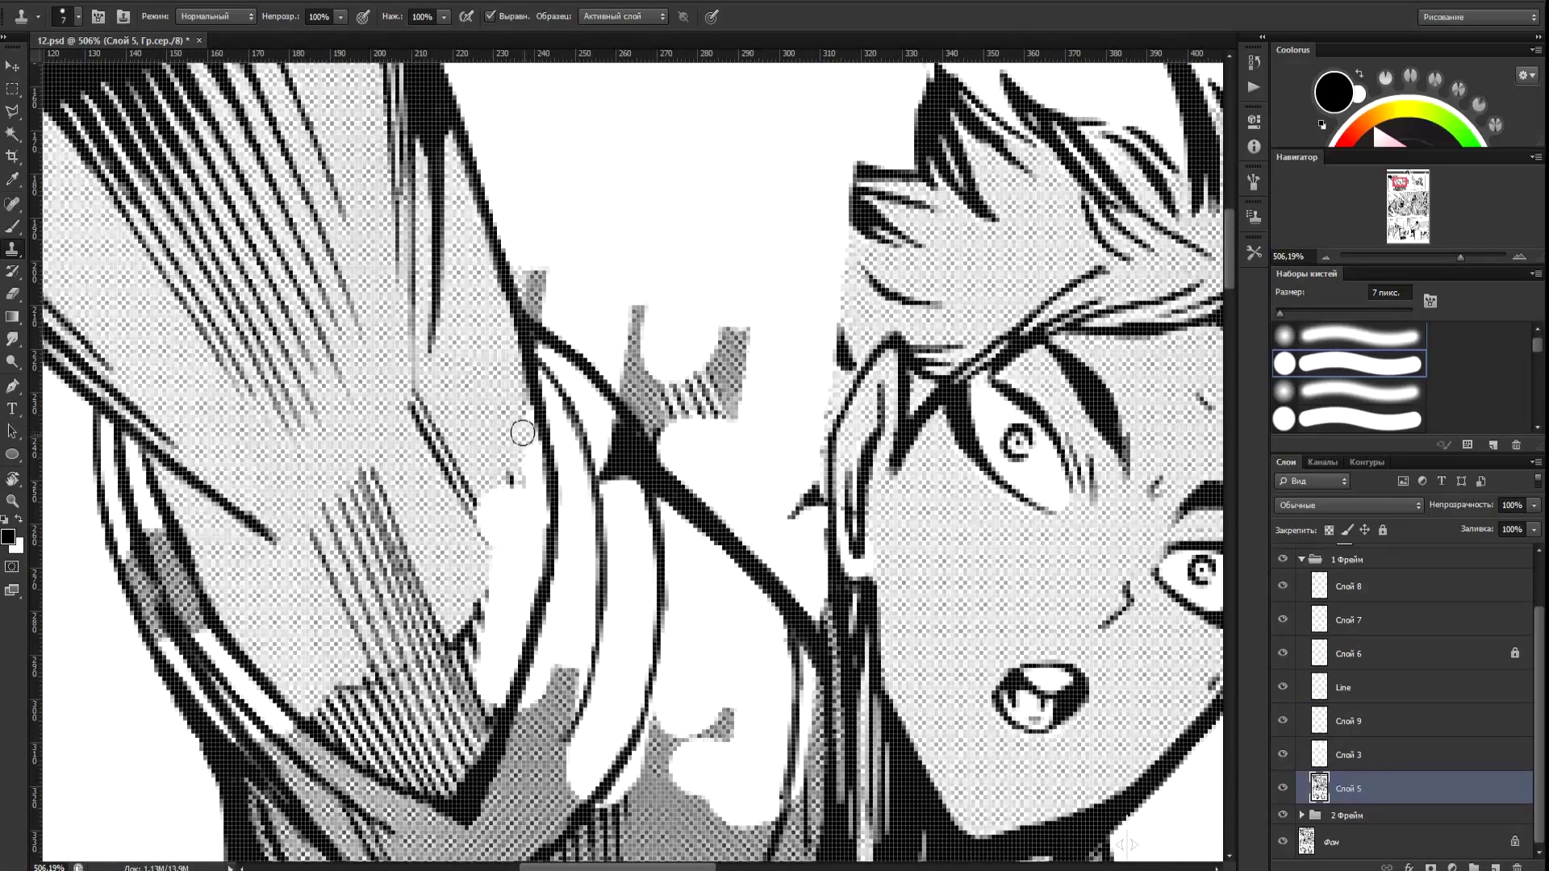
left_click(1348, 722)
mouse_move(521, 435)
left_mouse_down()
mouse_move(529, 519)
mouse_move(510, 505)
mouse_move(493, 527)
mouse_move(518, 590)
mouse_move(495, 686)
left_mouse_up()
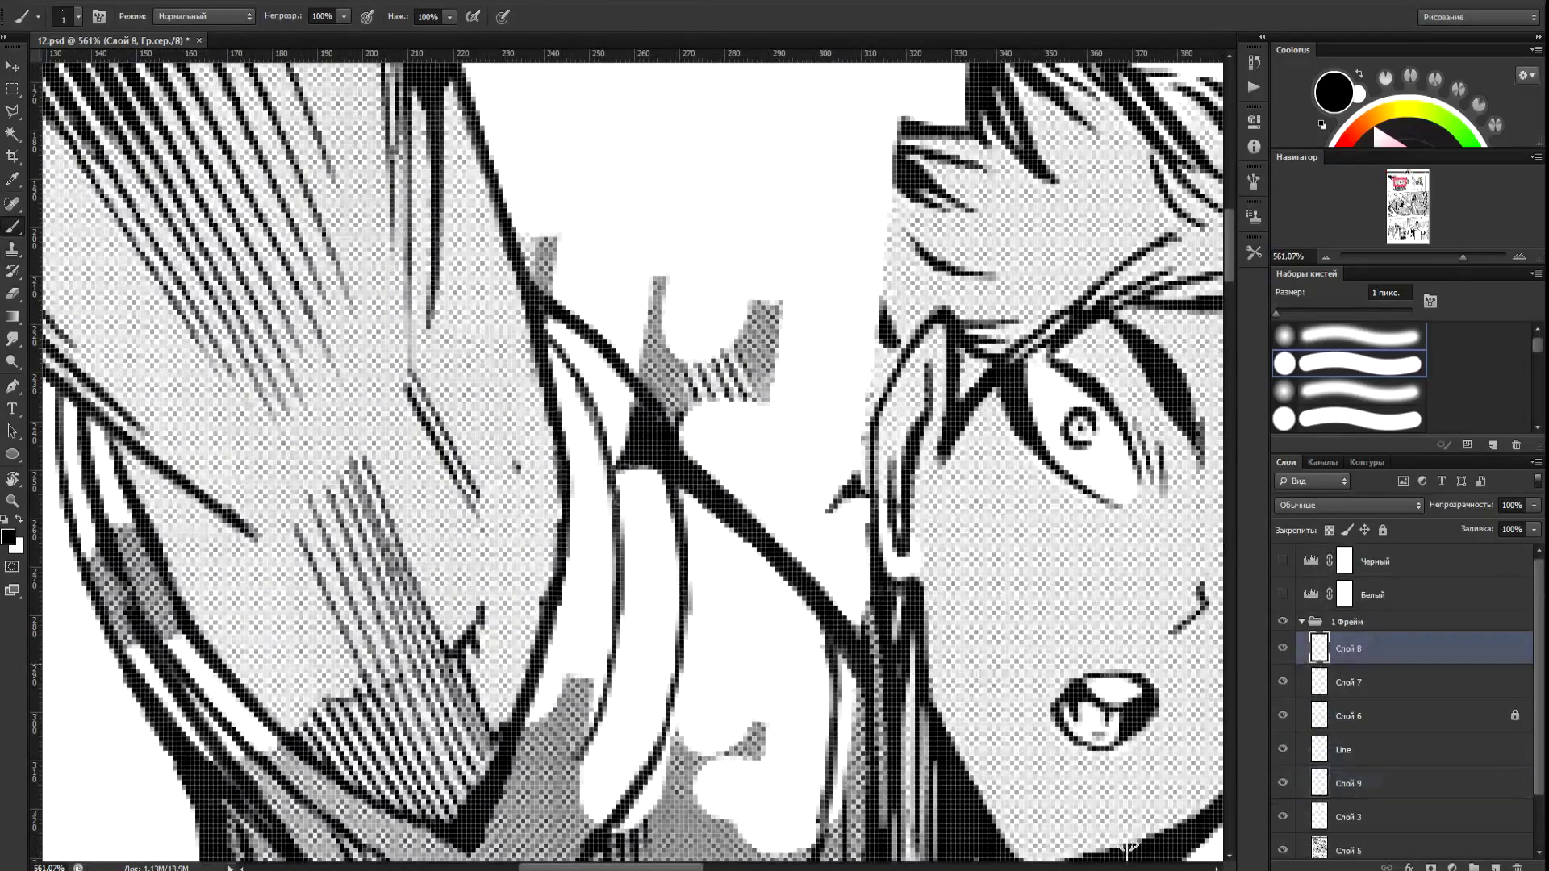
Draw the missing shadow contour and hatching lines on both sides of the forearm hatching with a 1 px black brush on Слой 8.
key("x")
key("x")
left_click_drag(568, 479, 554, 615)
left_click_drag(517, 461, 480, 624)
mouse_move(273, 686)
left_mouse_down()
mouse_move(333, 704)
mouse_move(325, 756)
left_mouse_up()
mouse_move(284, 696)
left_mouse_down()
mouse_move(313, 758)
mouse_move(301, 744)
left_mouse_up()
left_click_drag(265, 689, 287, 731)
mouse_move(467, 649)
left_mouse_down()
mouse_move(511, 720)
mouse_move(529, 718)
mouse_move(513, 605)
left_mouse_up()
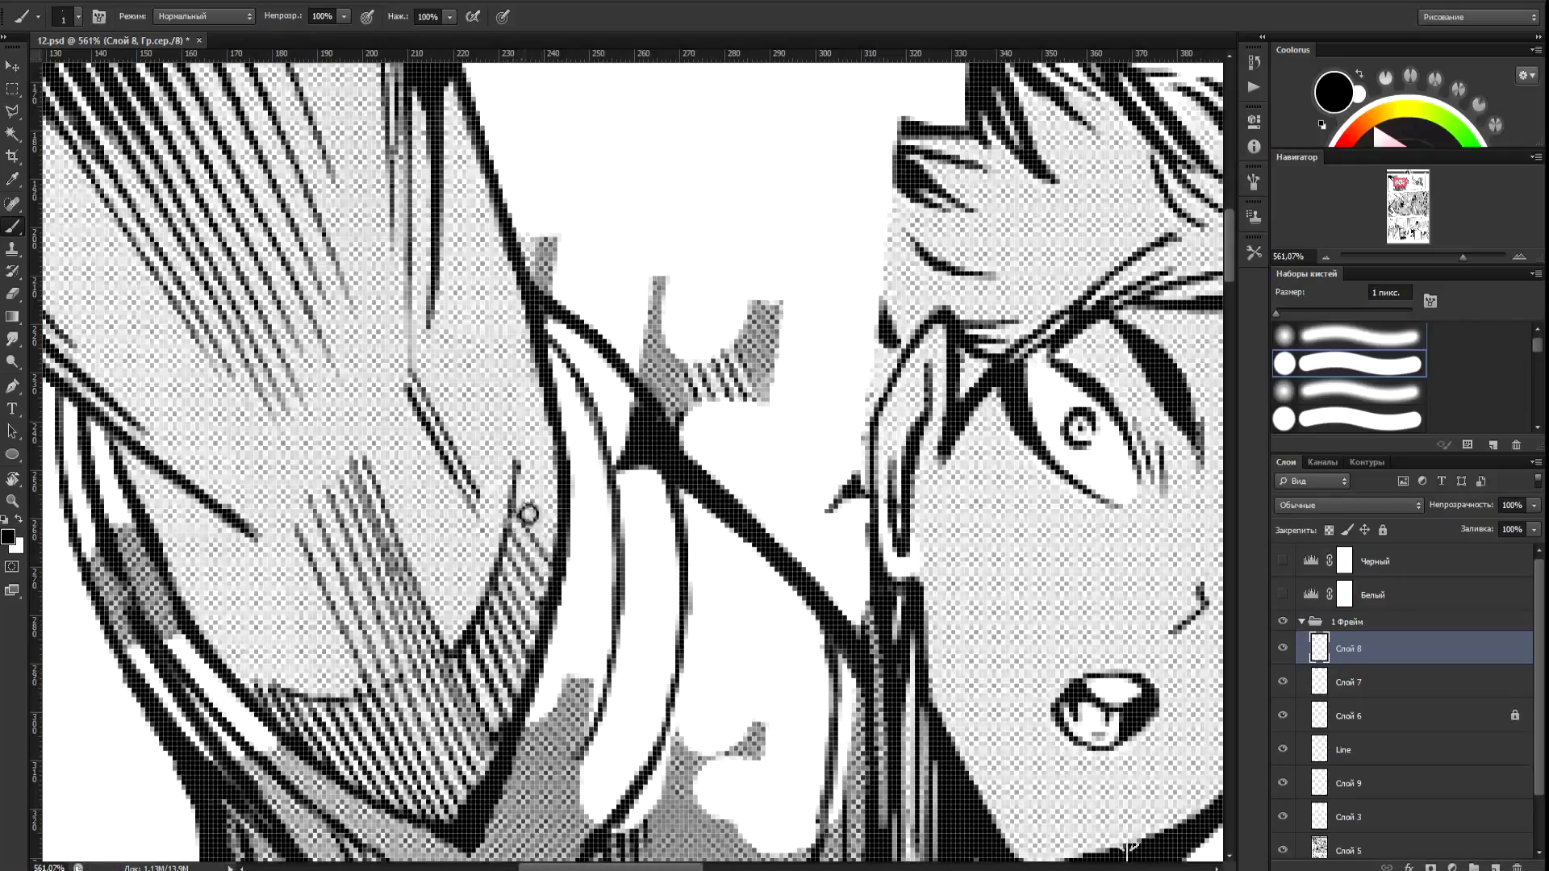
left_click_drag(517, 497, 556, 546)
Fill the outer band of the left sleeve edge on Слой 9 with the dark screentone pattern using a 12 px Pattern Stamp.
scroll(534, 517, "down", 5)
scroll(529, 520, "up", 4)
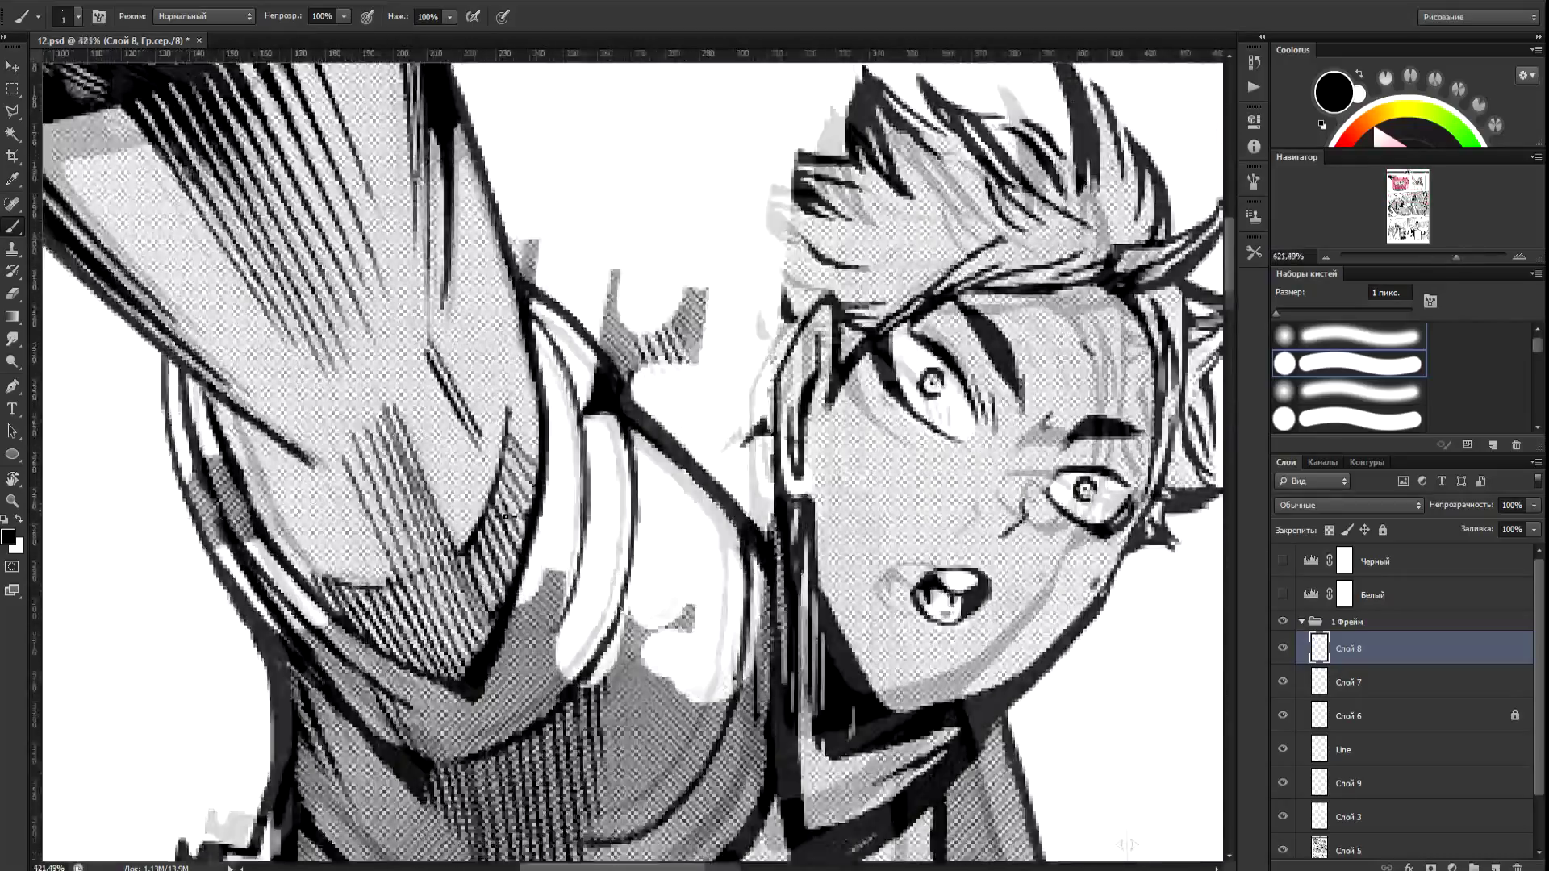
scroll(504, 516, "up", 2)
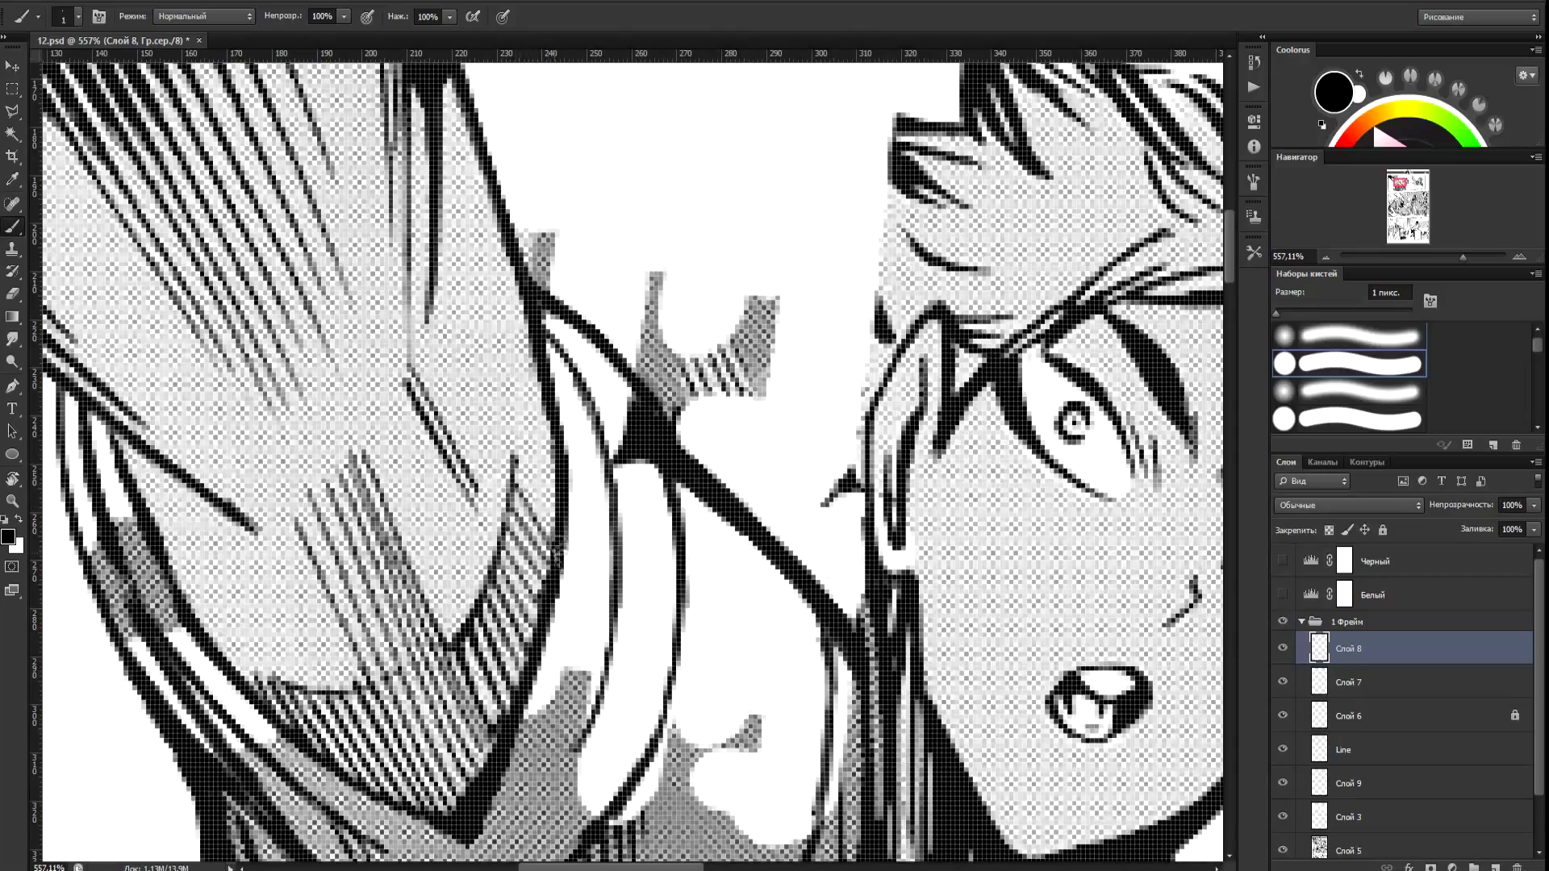
scroll(1125, 840, "down", 6)
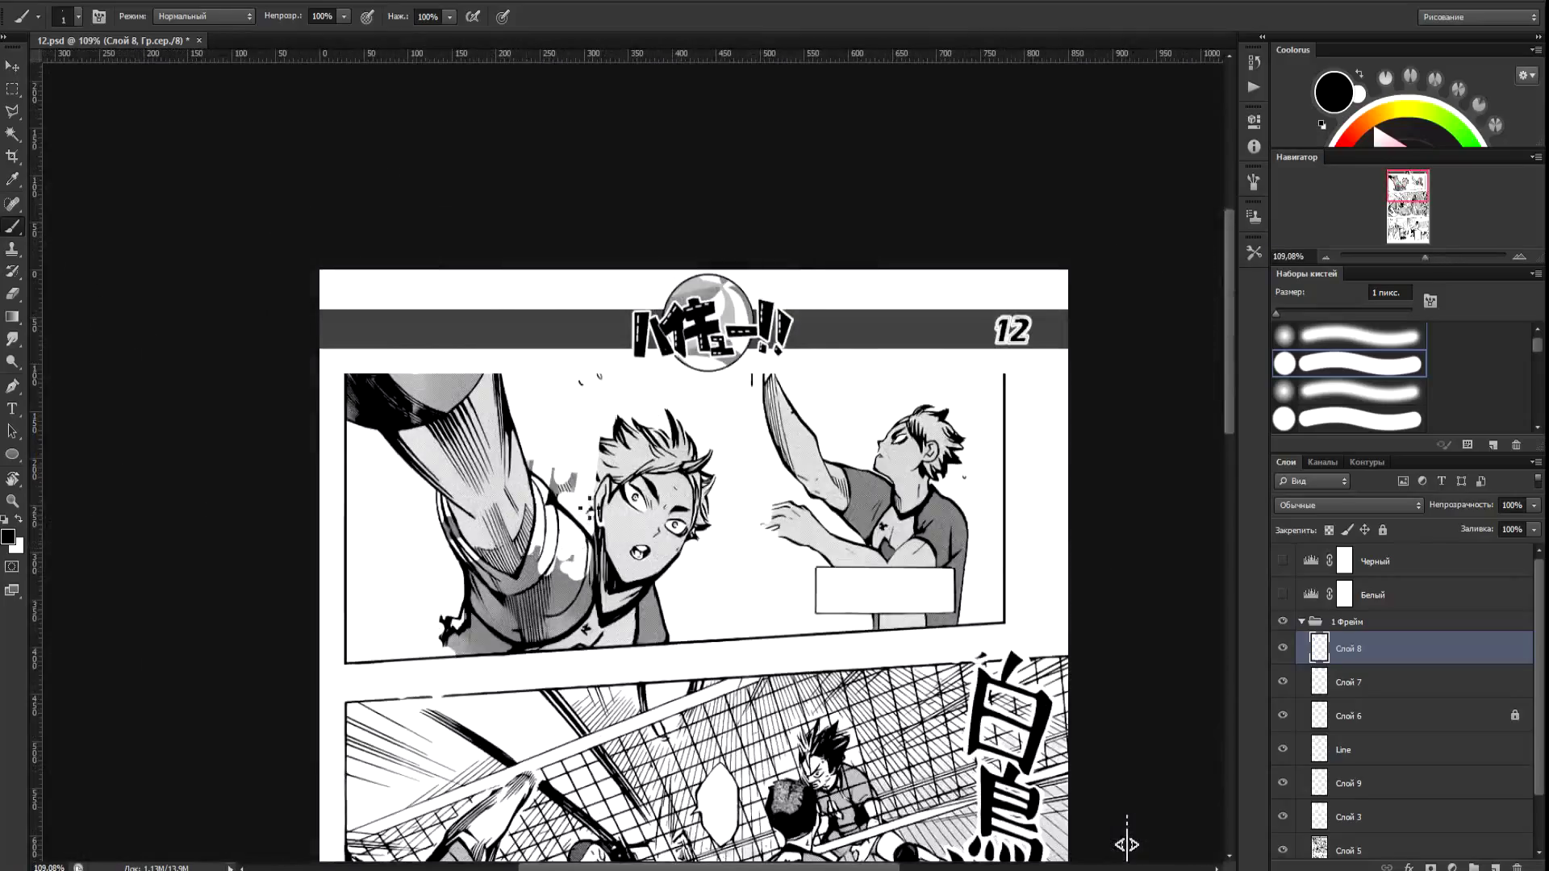
scroll(537, 552, "up", 5)
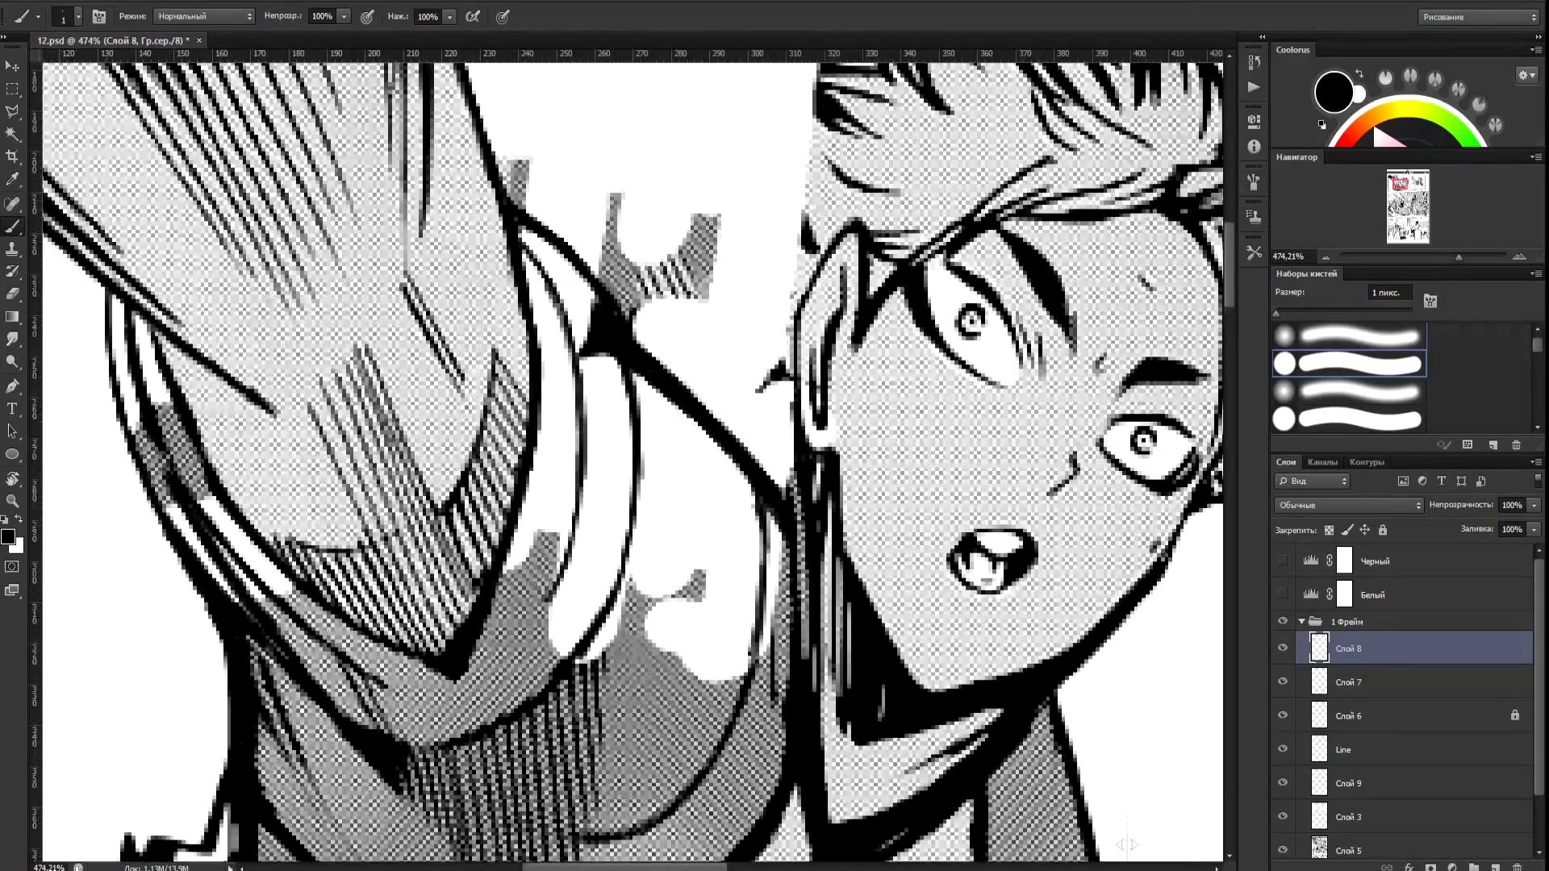
scroll(1125, 839, "left", 3)
left_click(1296, 787)
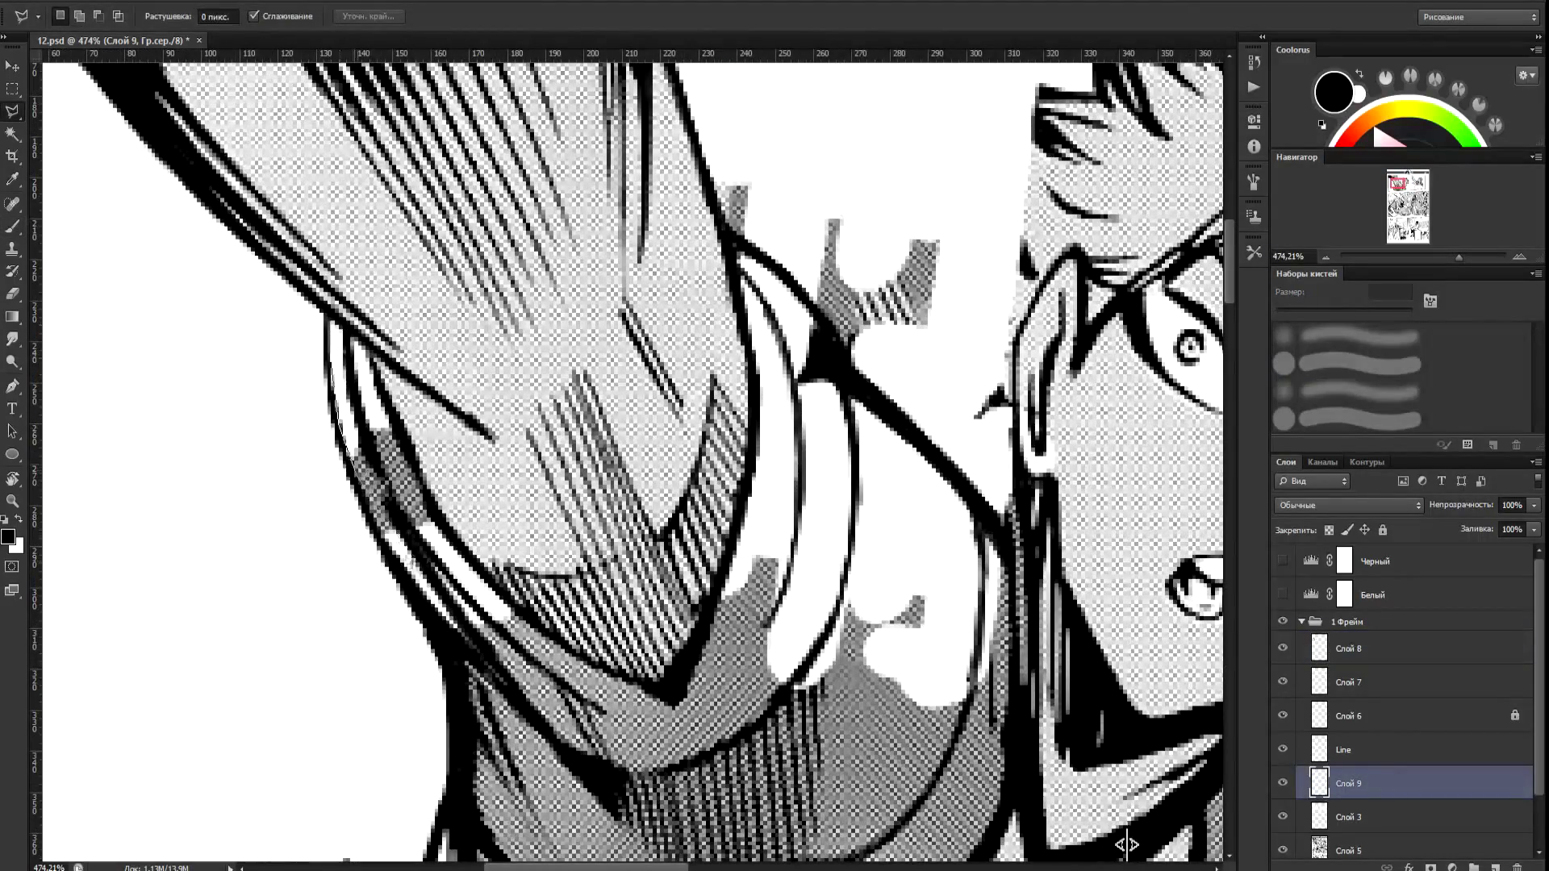
key("Return")
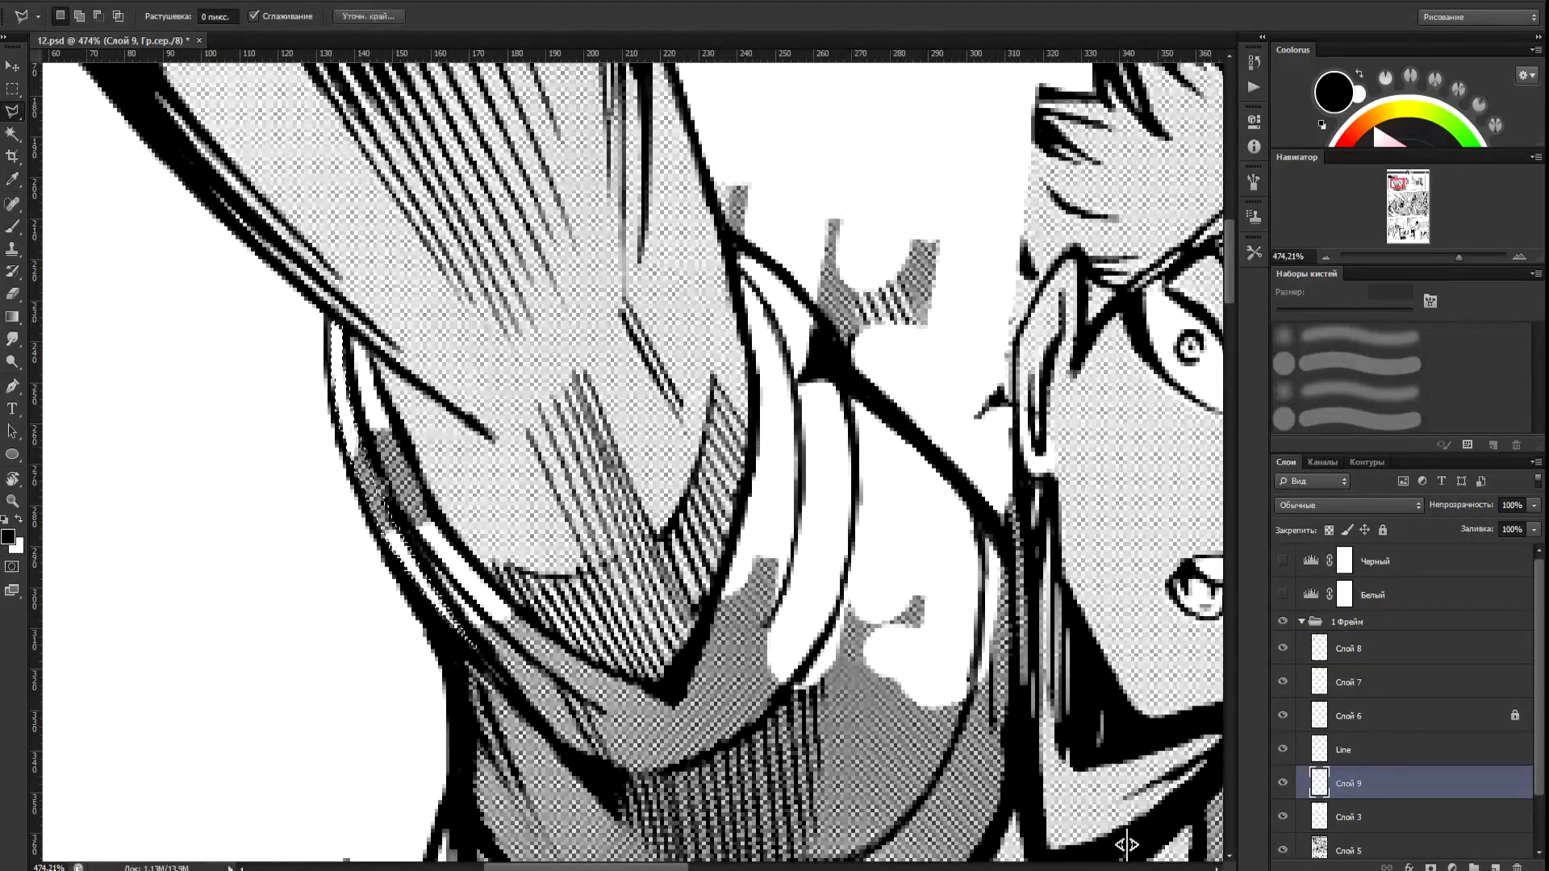
key("s")
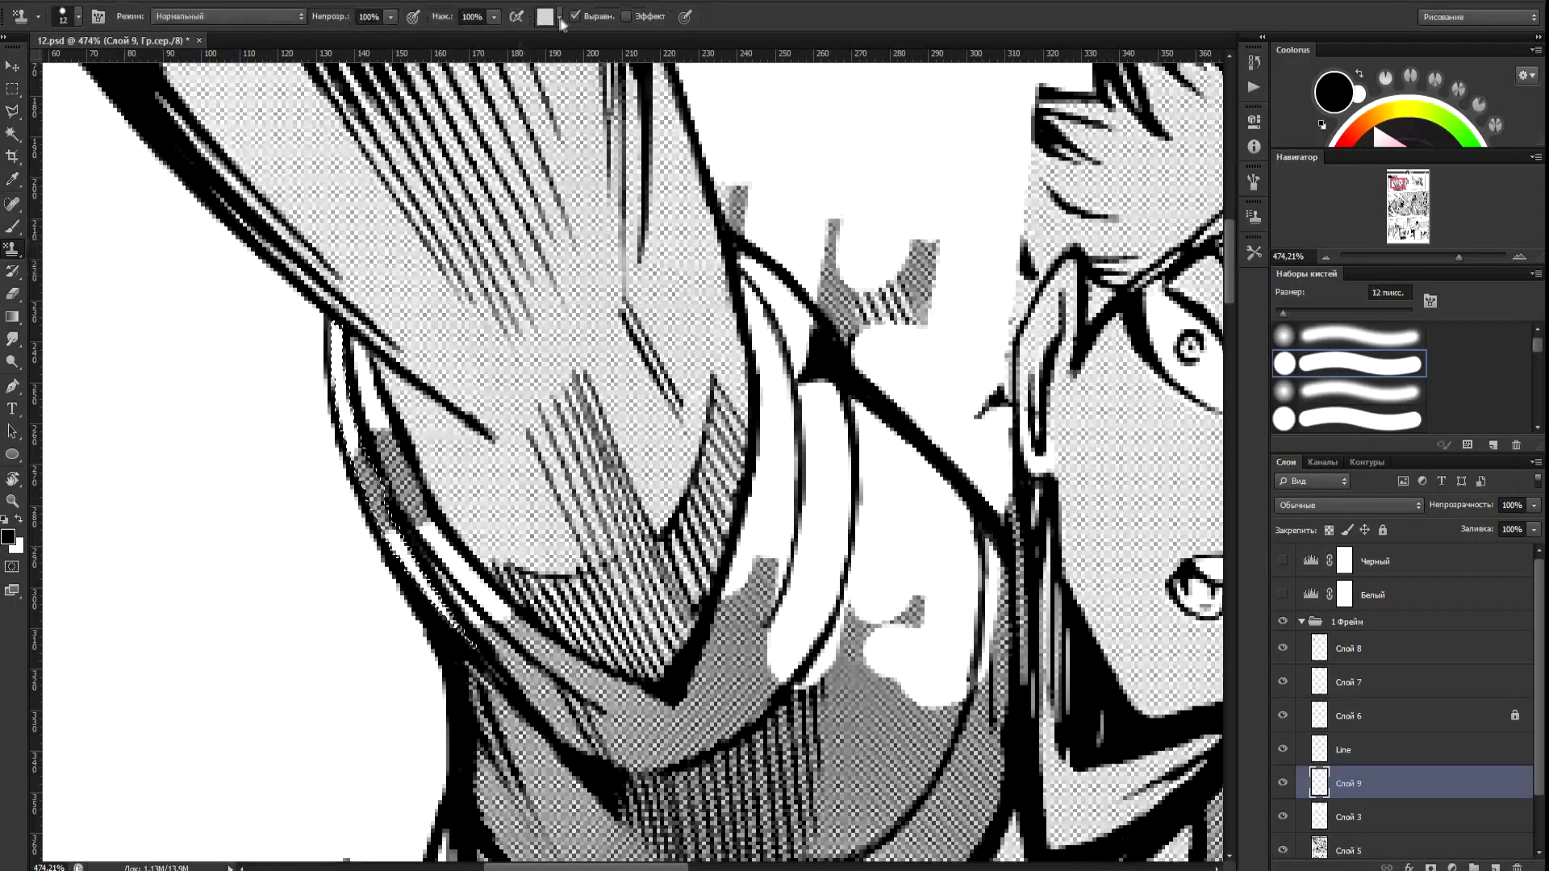
key("ctrl+z")
left_click(558, 17)
left_click_drag(618, 131, 618, 145)
left_click(589, 104)
mouse_move(336, 324)
left_mouse_down()
mouse_move(367, 484)
mouse_move(464, 637)
left_mouse_up()
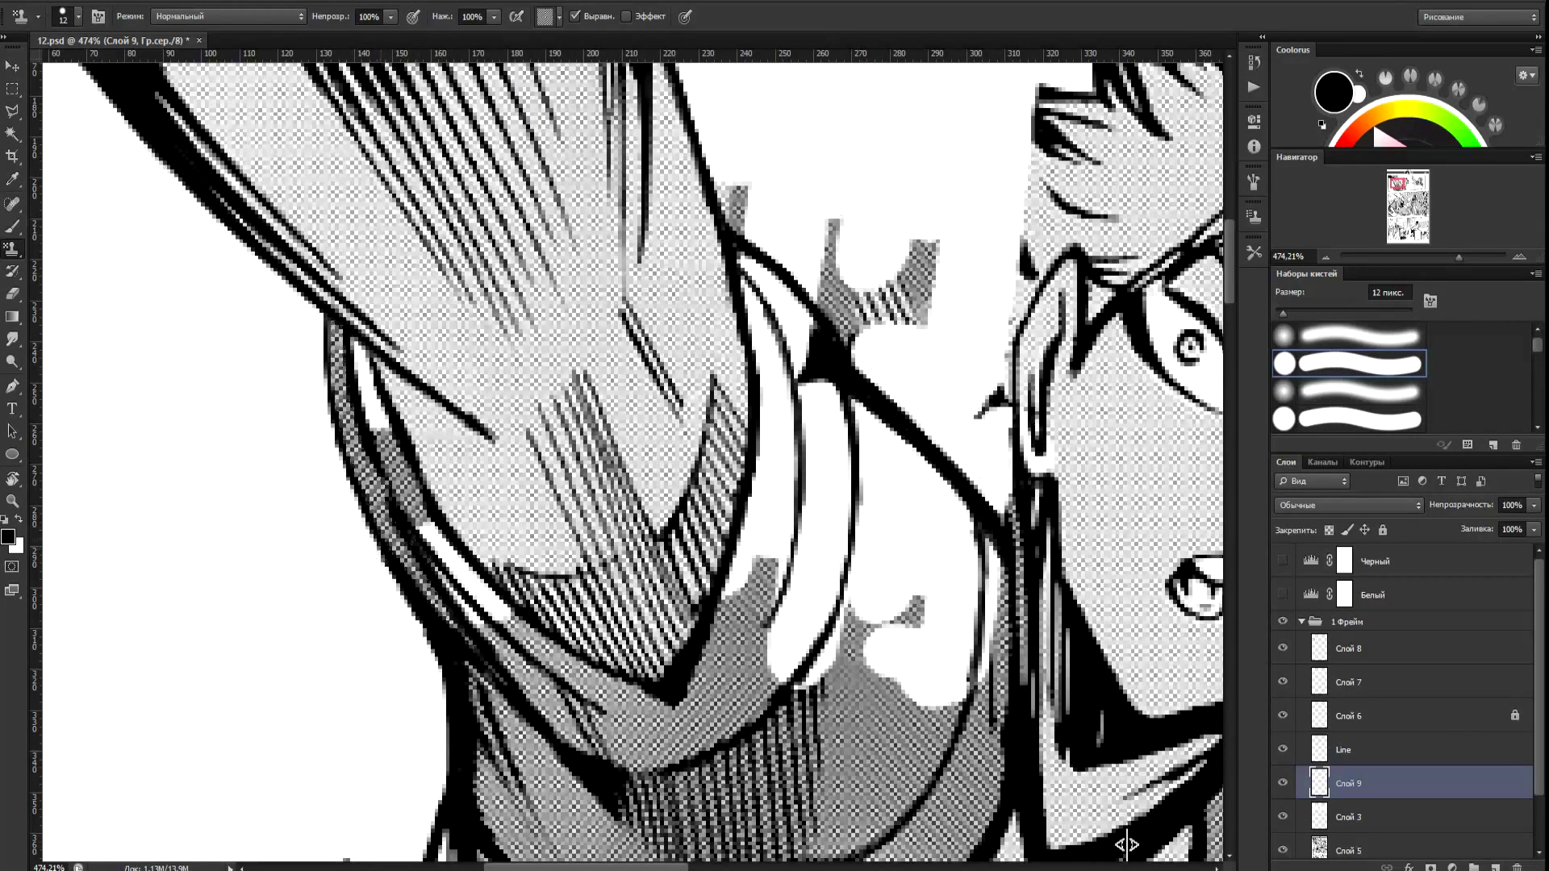
Select the white inner band of the left sleeve edge with the Polygonal Lasso and fill it with the dark screentone pattern.
key("l")
left_click(425, 540)
left_click(468, 591)
left_click(496, 618)
left_click(538, 654)
left_click(547, 636)
left_click(474, 568)
left_click(439, 531)
left_click(416, 486)
left_click(398, 441)
left_click(369, 362)
left_click(355, 344)
key("s")
mouse_move(361, 348)
left_mouse_down()
mouse_move(401, 480)
mouse_move(481, 598)
left_mouse_up()
mouse_move(489, 607)
left_mouse_down()
mouse_move(502, 297)
mouse_move(510, 335)
left_mouse_up()
Sample dark shirt screentone from Слой 5 and clone it on Слой 9 over the white spot at the inner band's lower end.
key("a")
left_click(19, 255)
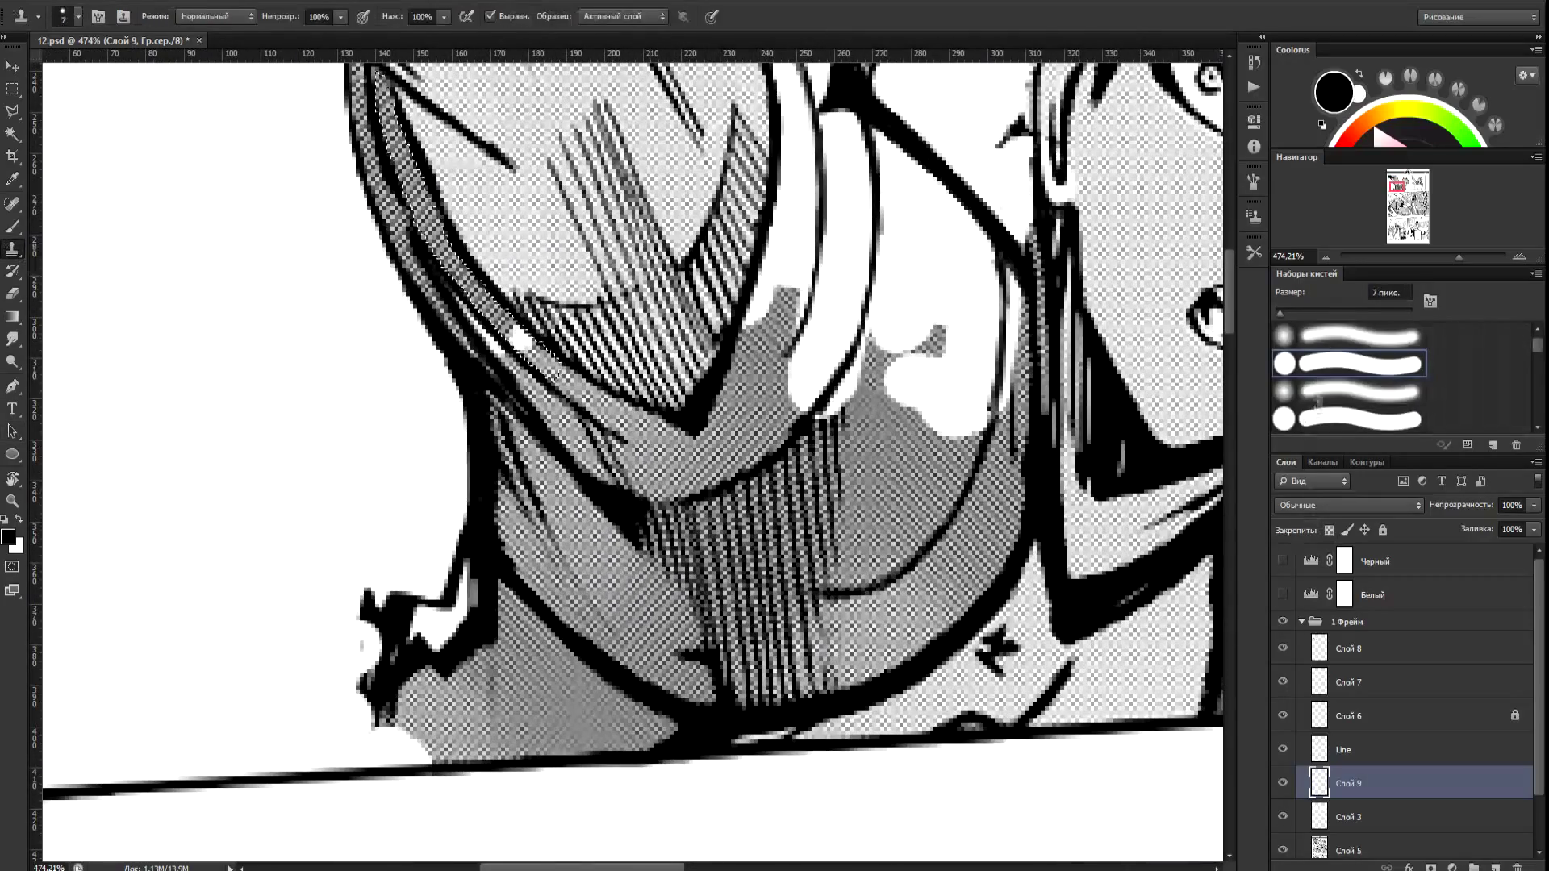
left_click(1363, 850)
left_click(594, 538, "alt")
left_click(1363, 775)
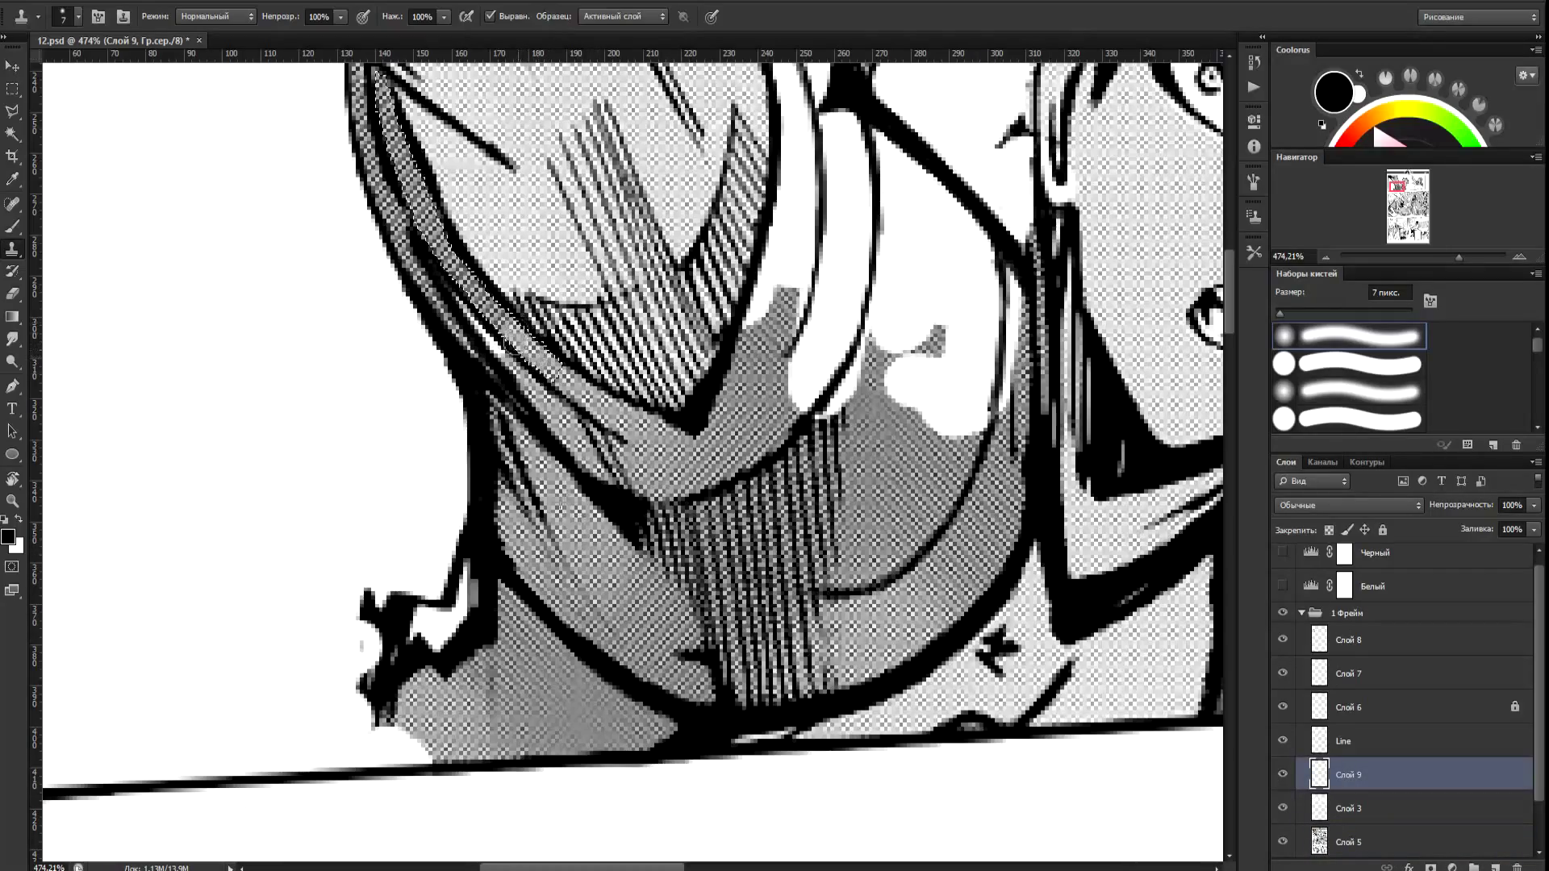
scroll(585, 407, "down", 5)
scroll(592, 410, "up", 5)
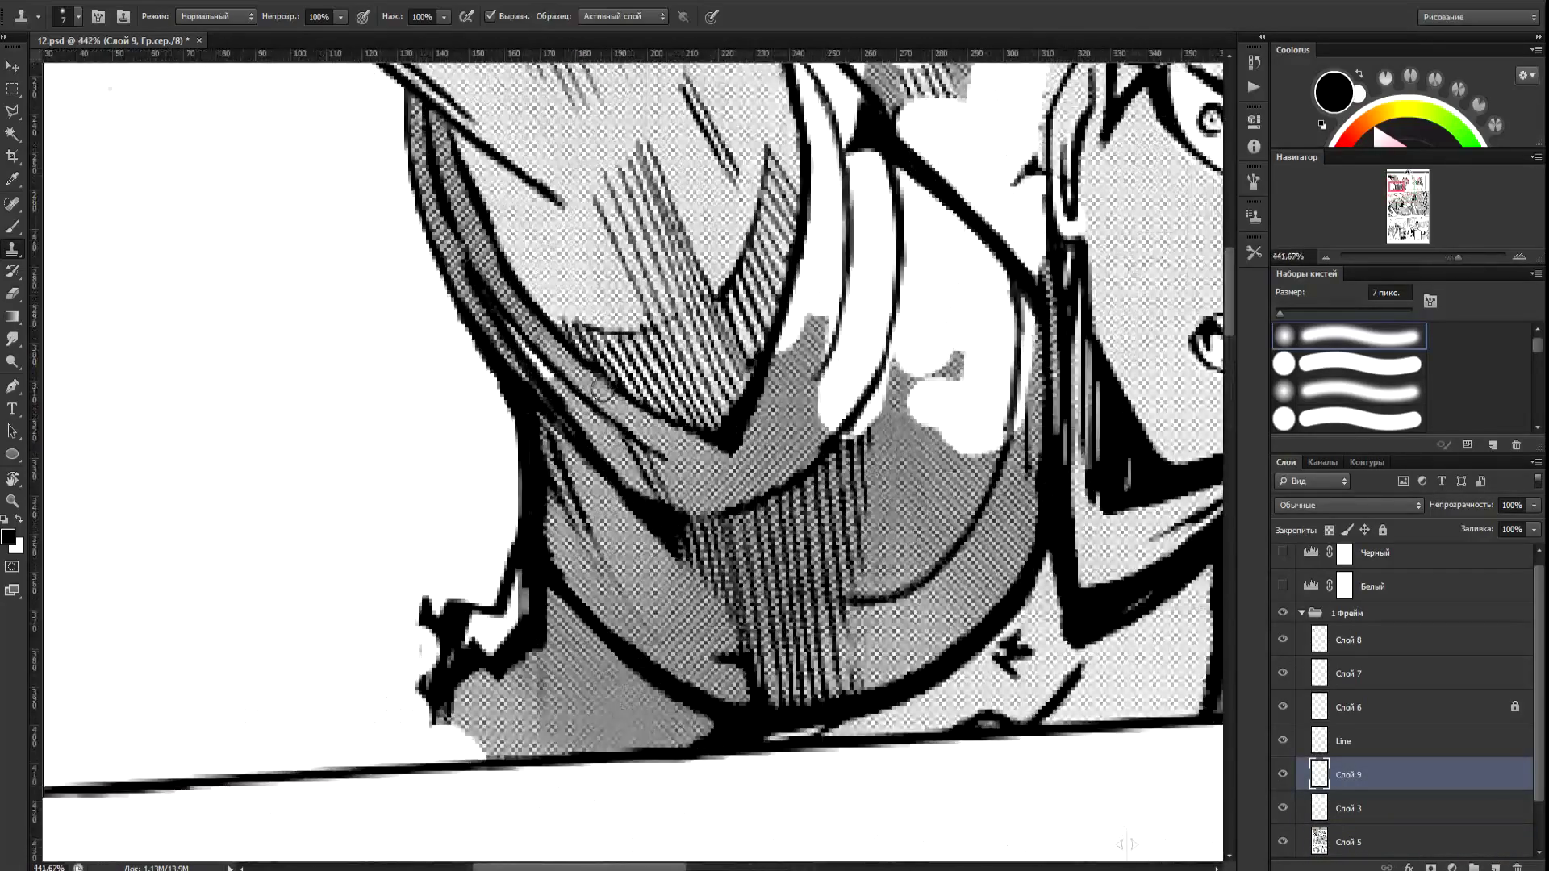
Select the thin white sliver between the left sleeve's fold lines and clone dark screentone into it.
key("l")
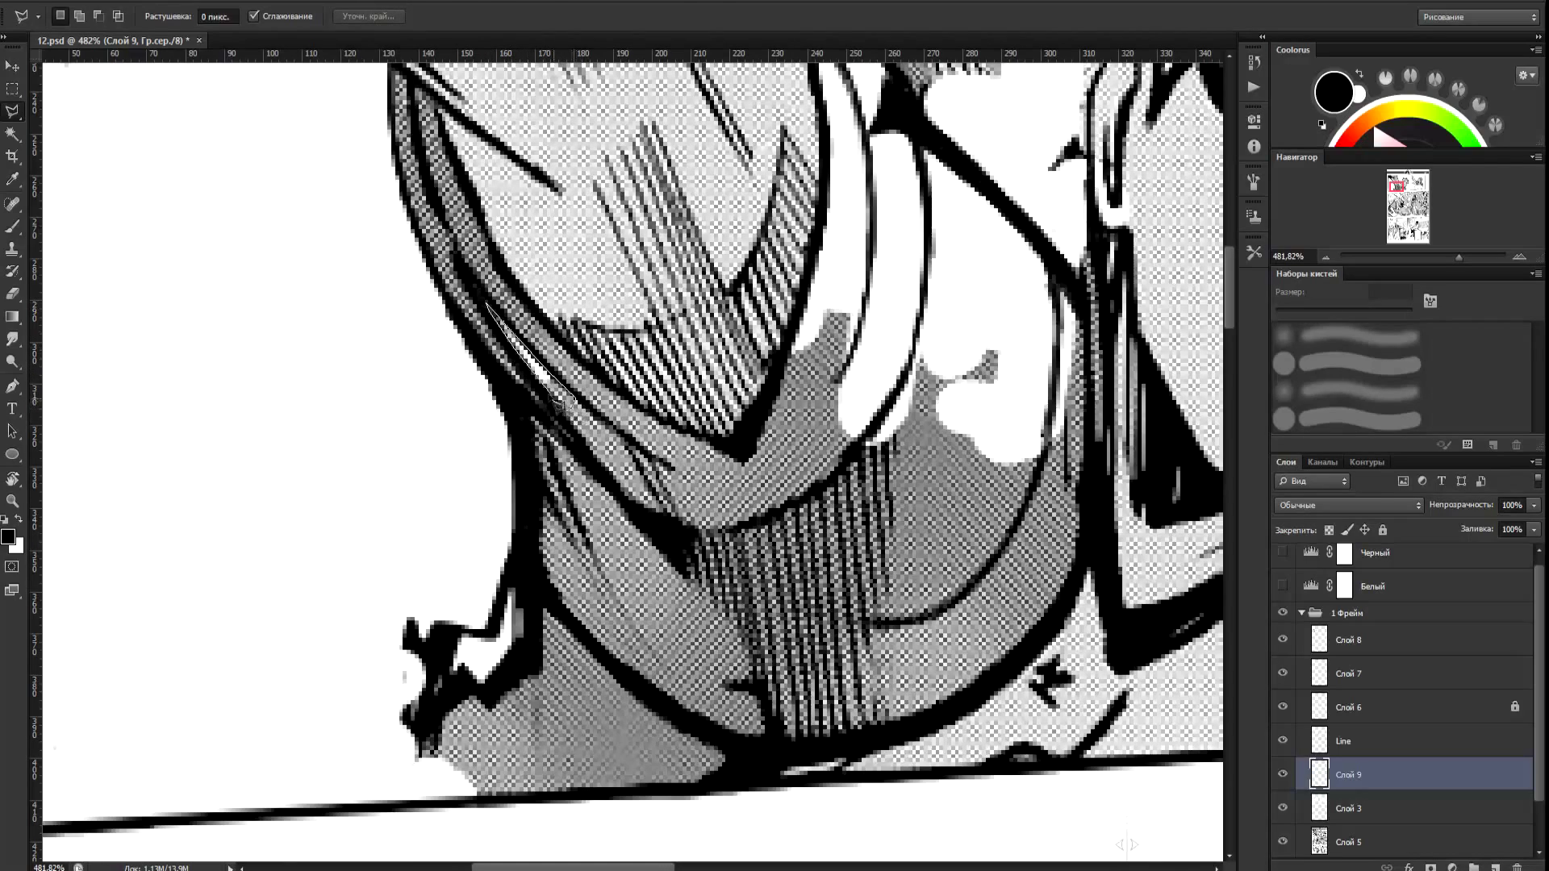
double_click(558, 401)
key("s")
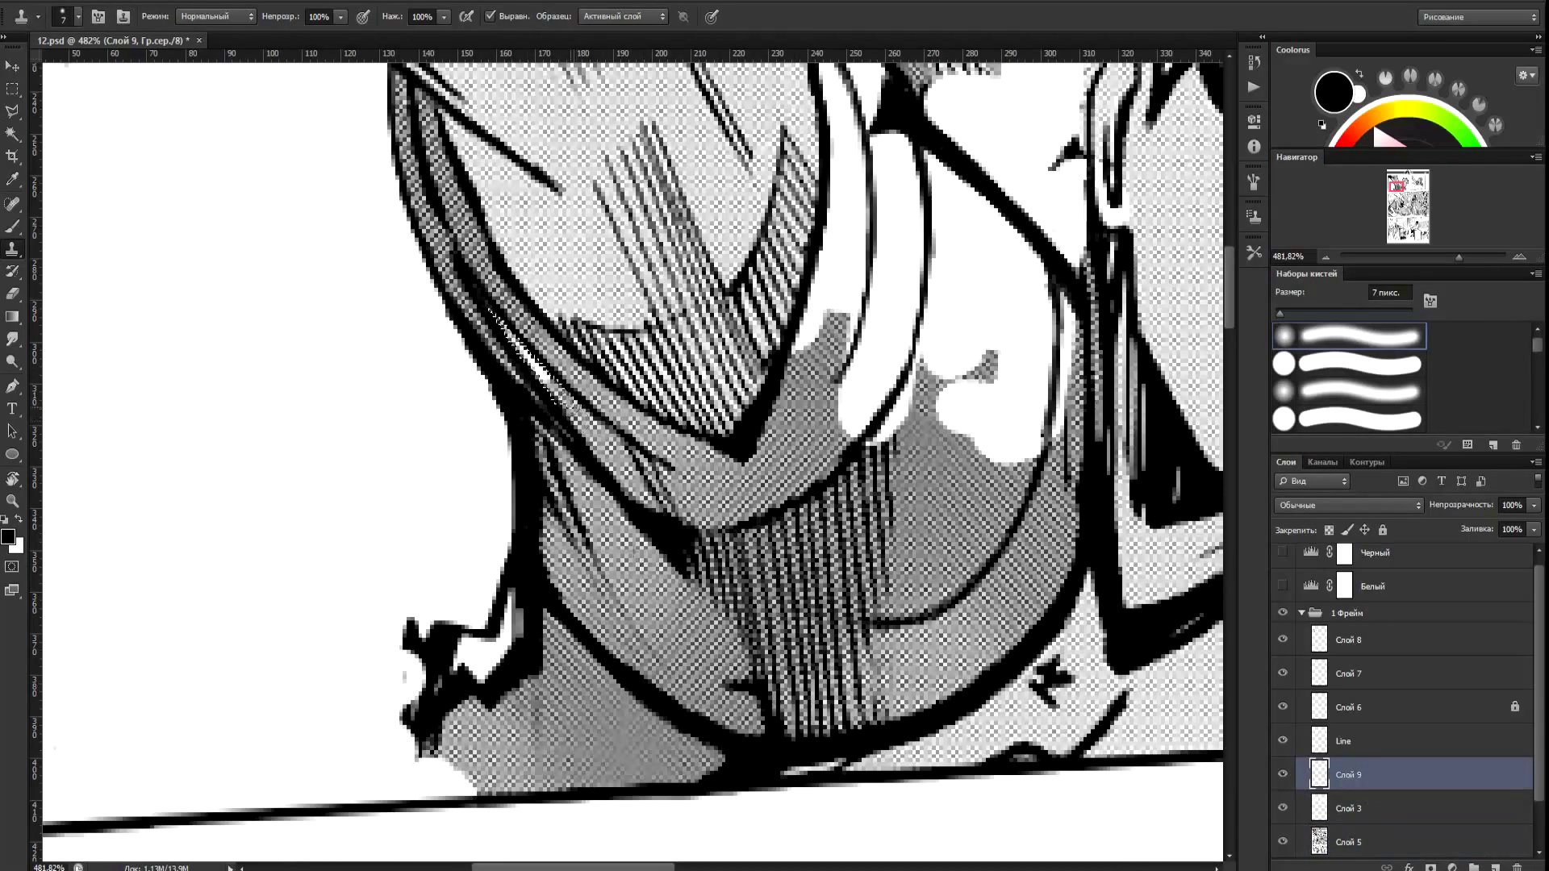
scroll(693, 496, "down", 6)
scroll(693, 495, "up", 6)
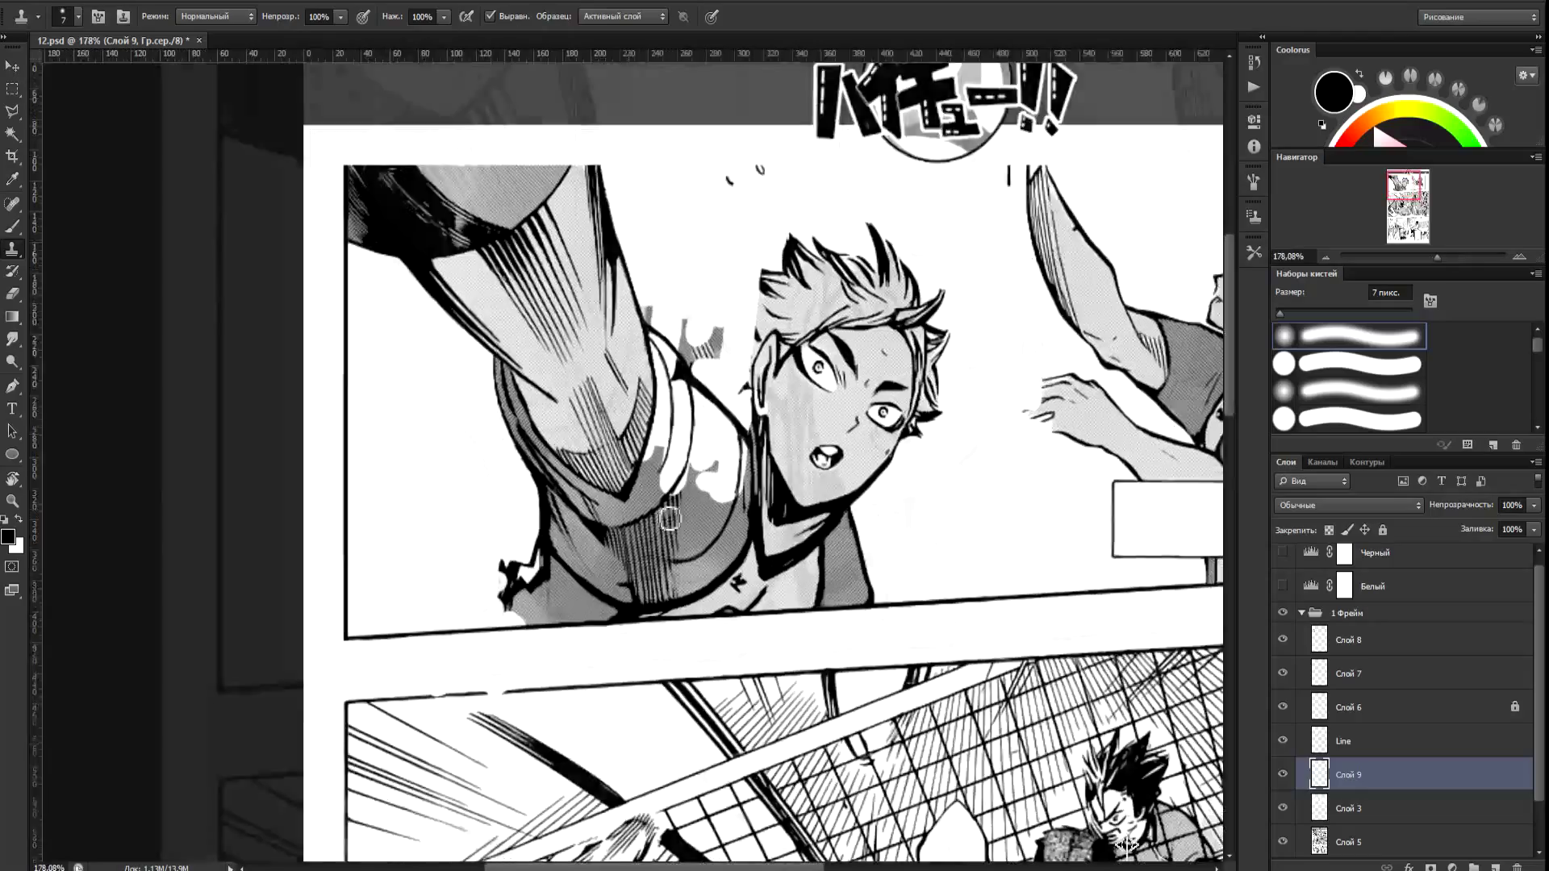
scroll(693, 495, "down", 2)
scroll(609, 269, "up", 1)
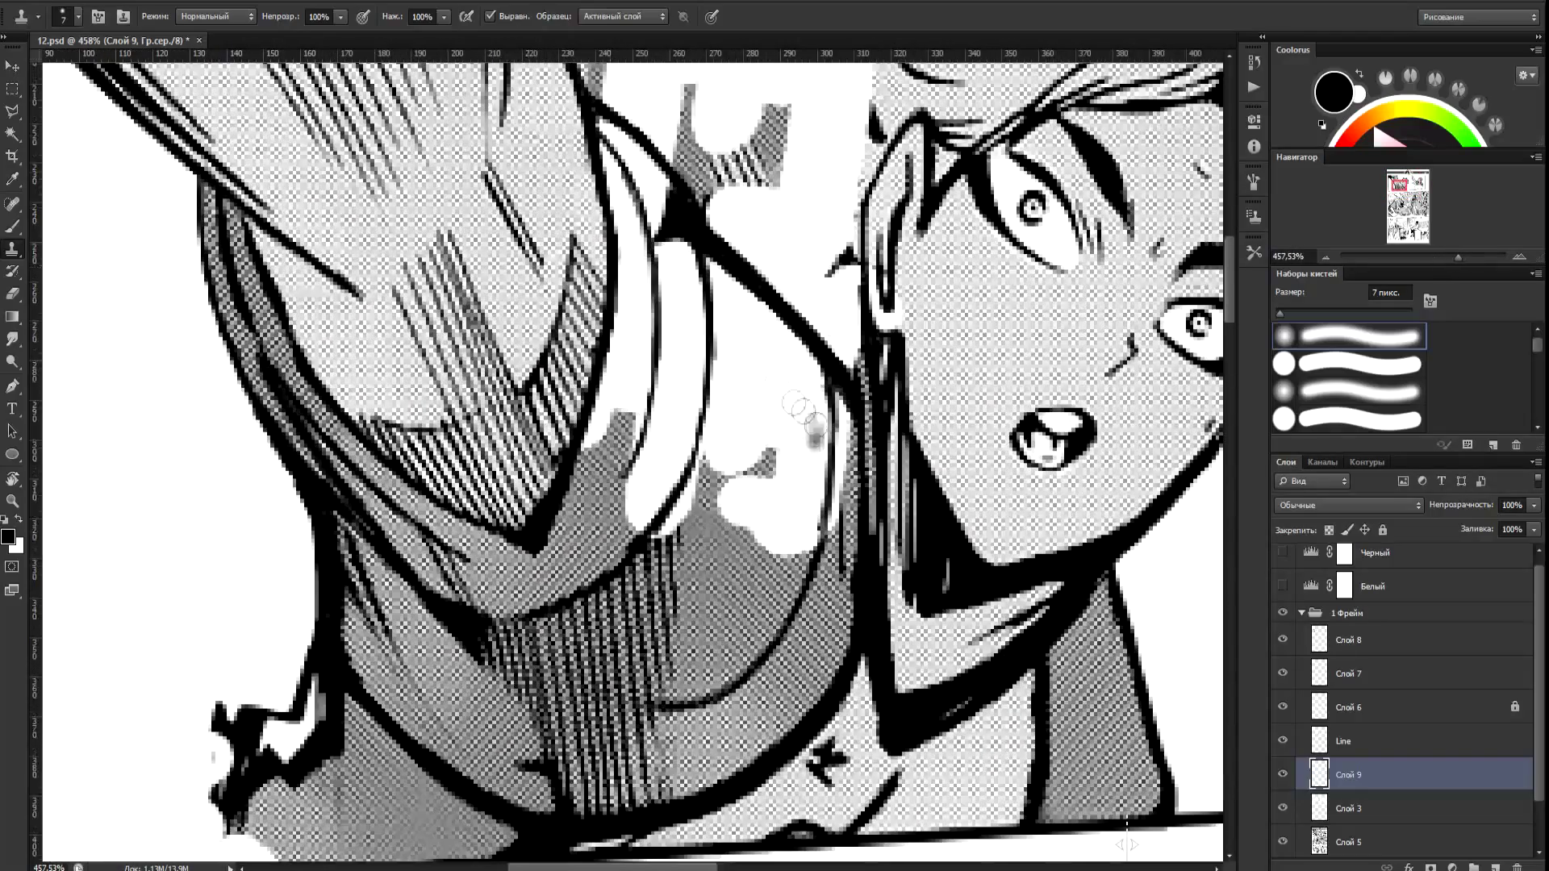
Select the white sleeve band along the arm's right outline and fill it with the dark screentone pattern, with Aligned turned off.
key("l")
left_click(617, 235)
left_click(617, 310)
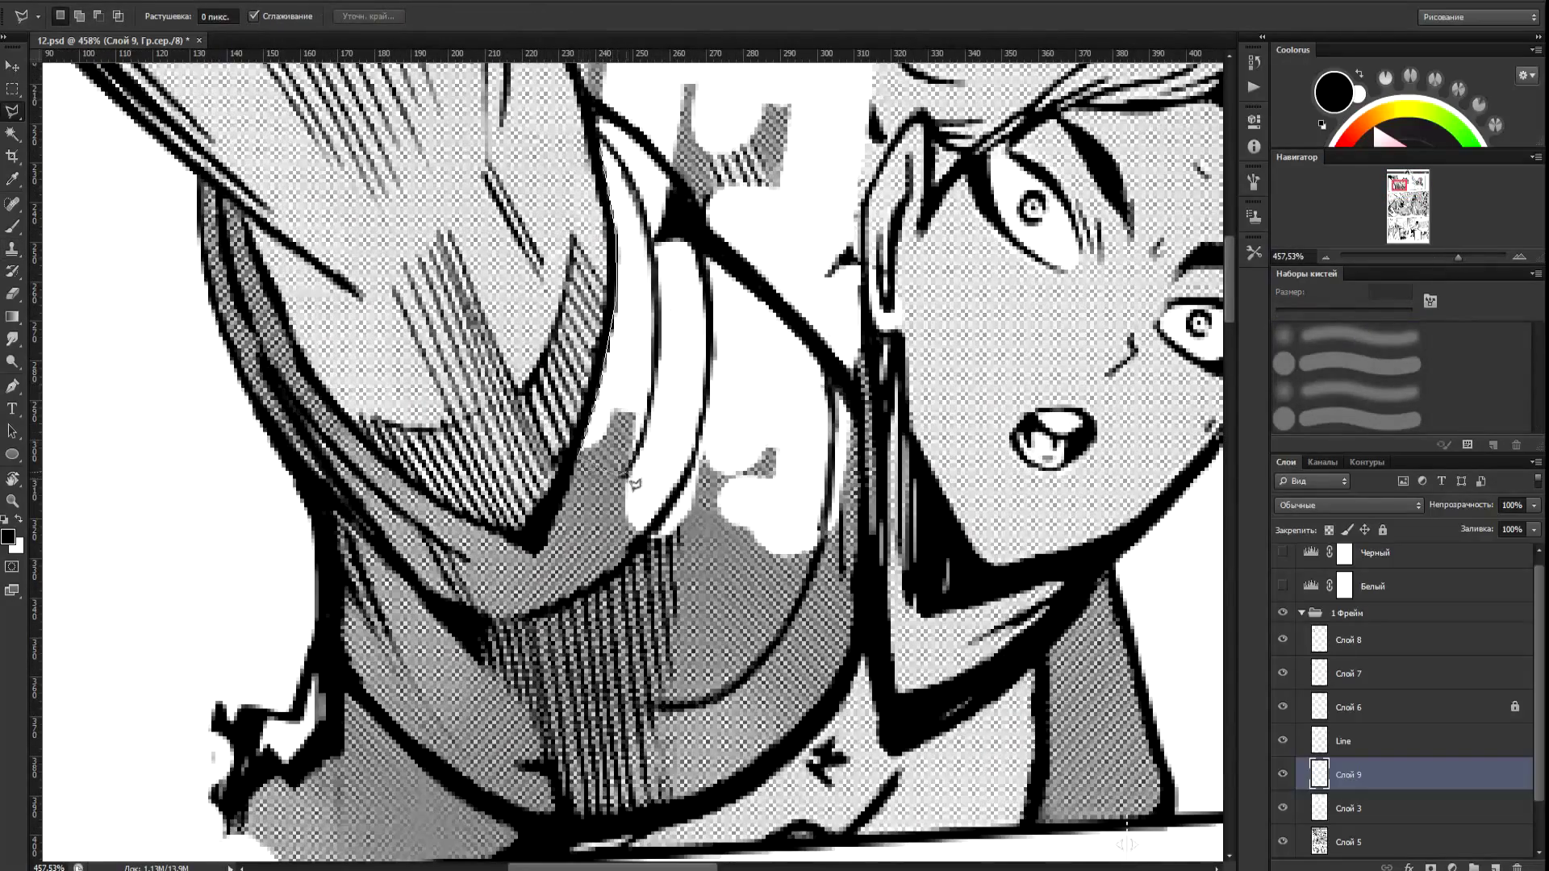
left_click(656, 383)
left_click(657, 313)
left_click(649, 221)
left_click(635, 183)
left_click(601, 137)
right_click(12, 249)
left_click(66, 265)
left_click_drag(639, 338, 676, 320)
key("ctrl+z")
left_click(559, 17)
scroll(585, 103, "down", 3)
double_click(585, 103)
left_click(576, 17)
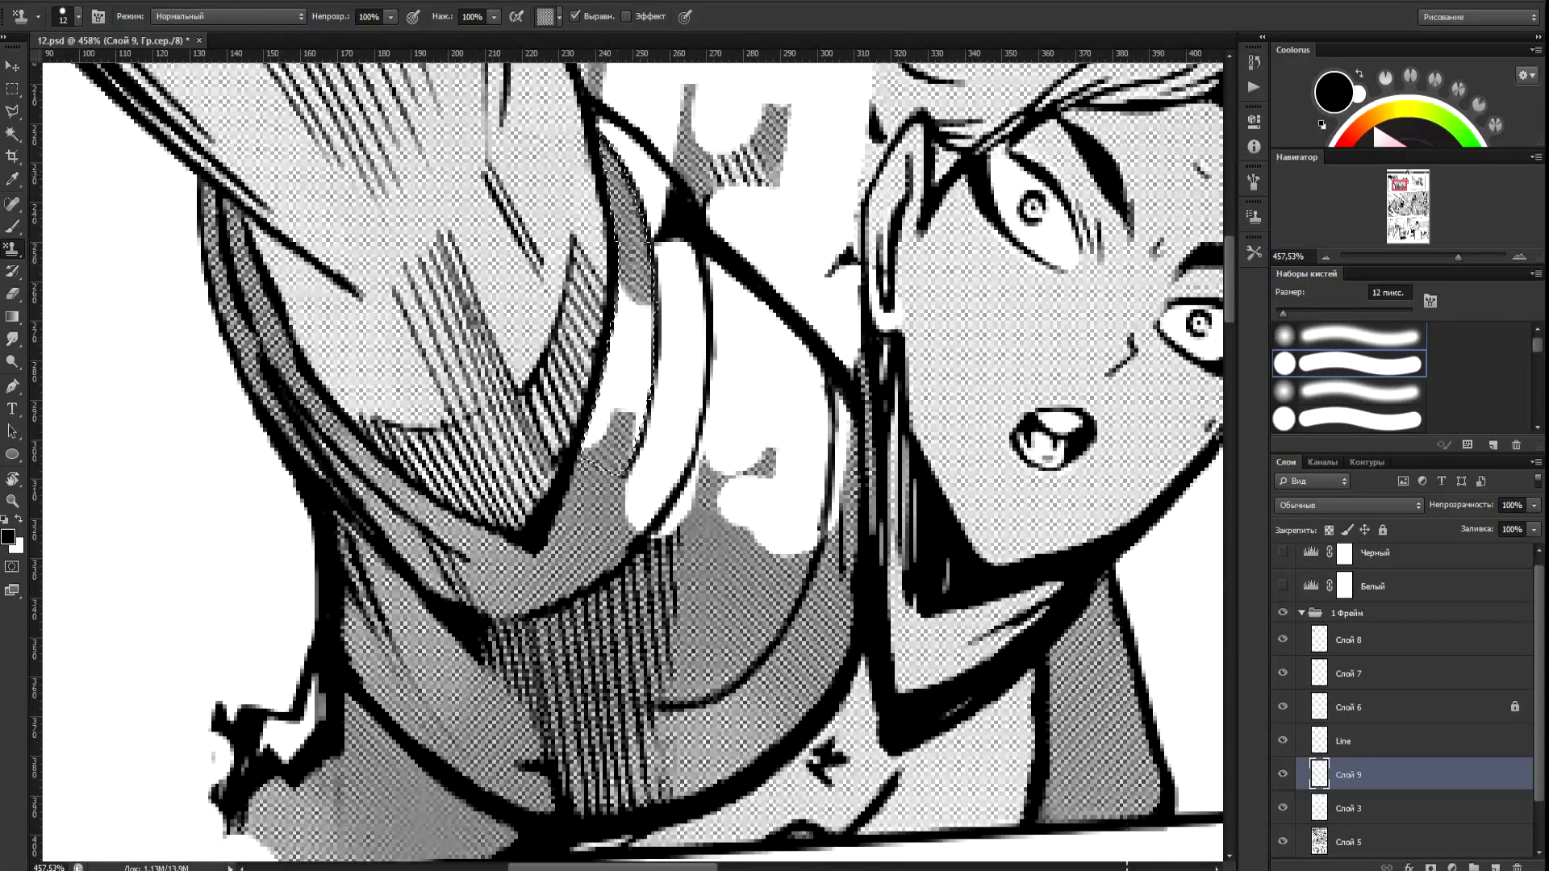
mouse_move(626, 177)
left_mouse_down()
mouse_move(634, 355)
mouse_move(605, 439)
left_mouse_up()
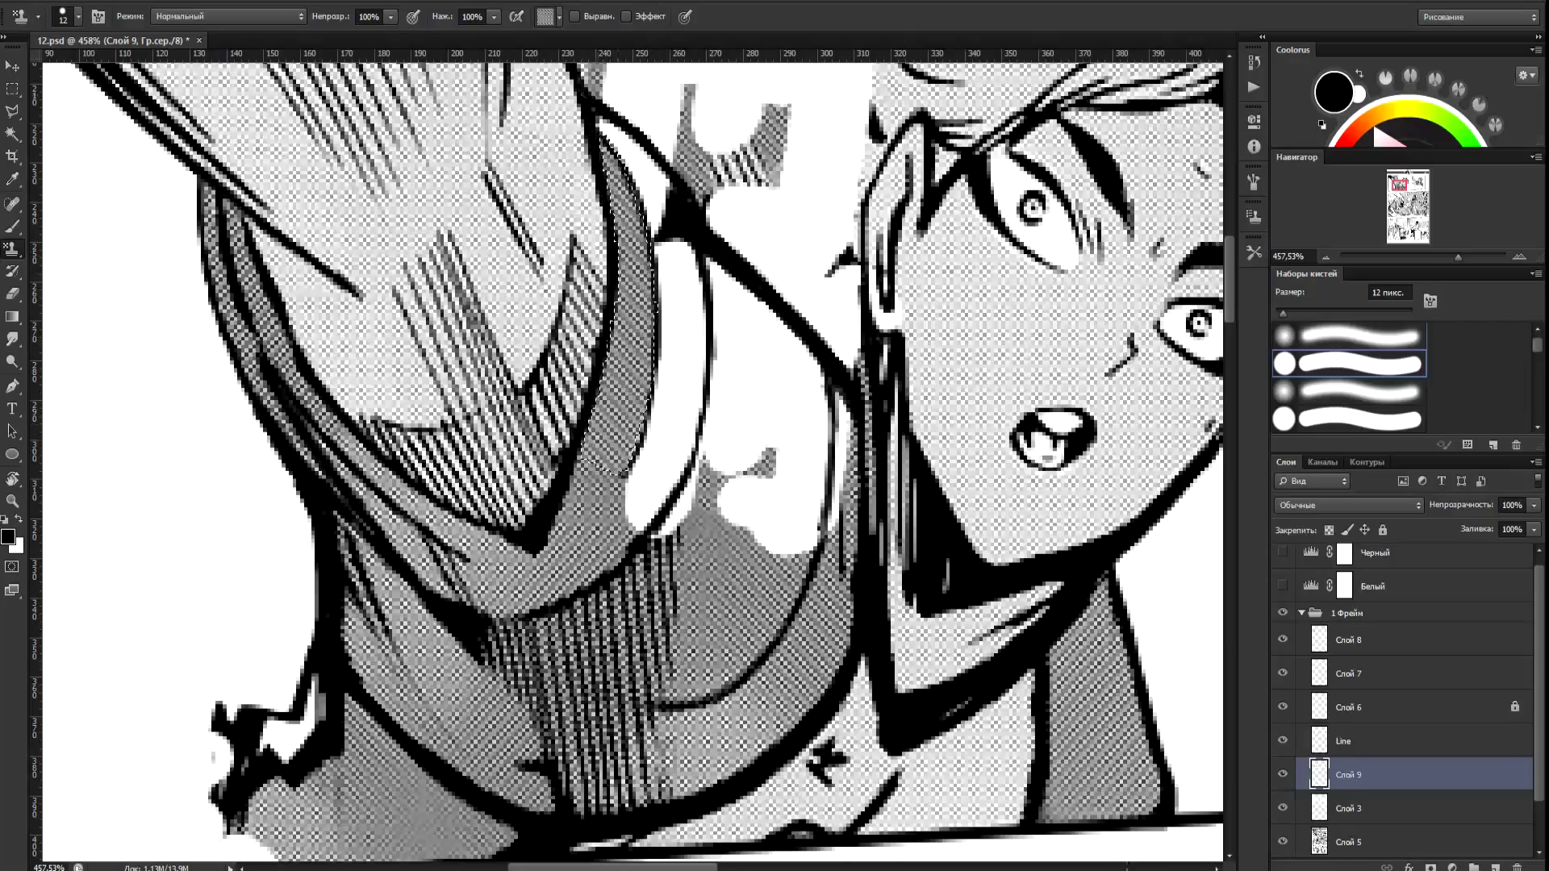
Sample shirt screentone from Слой 5 to blend the seam between the pattern fill and original tone on Слой 9.
scroll(652, 105, "down", 3)
scroll(652, 105, "down", 3)
scroll(652, 109, "up", 3)
scroll(661, 121, "down", 6)
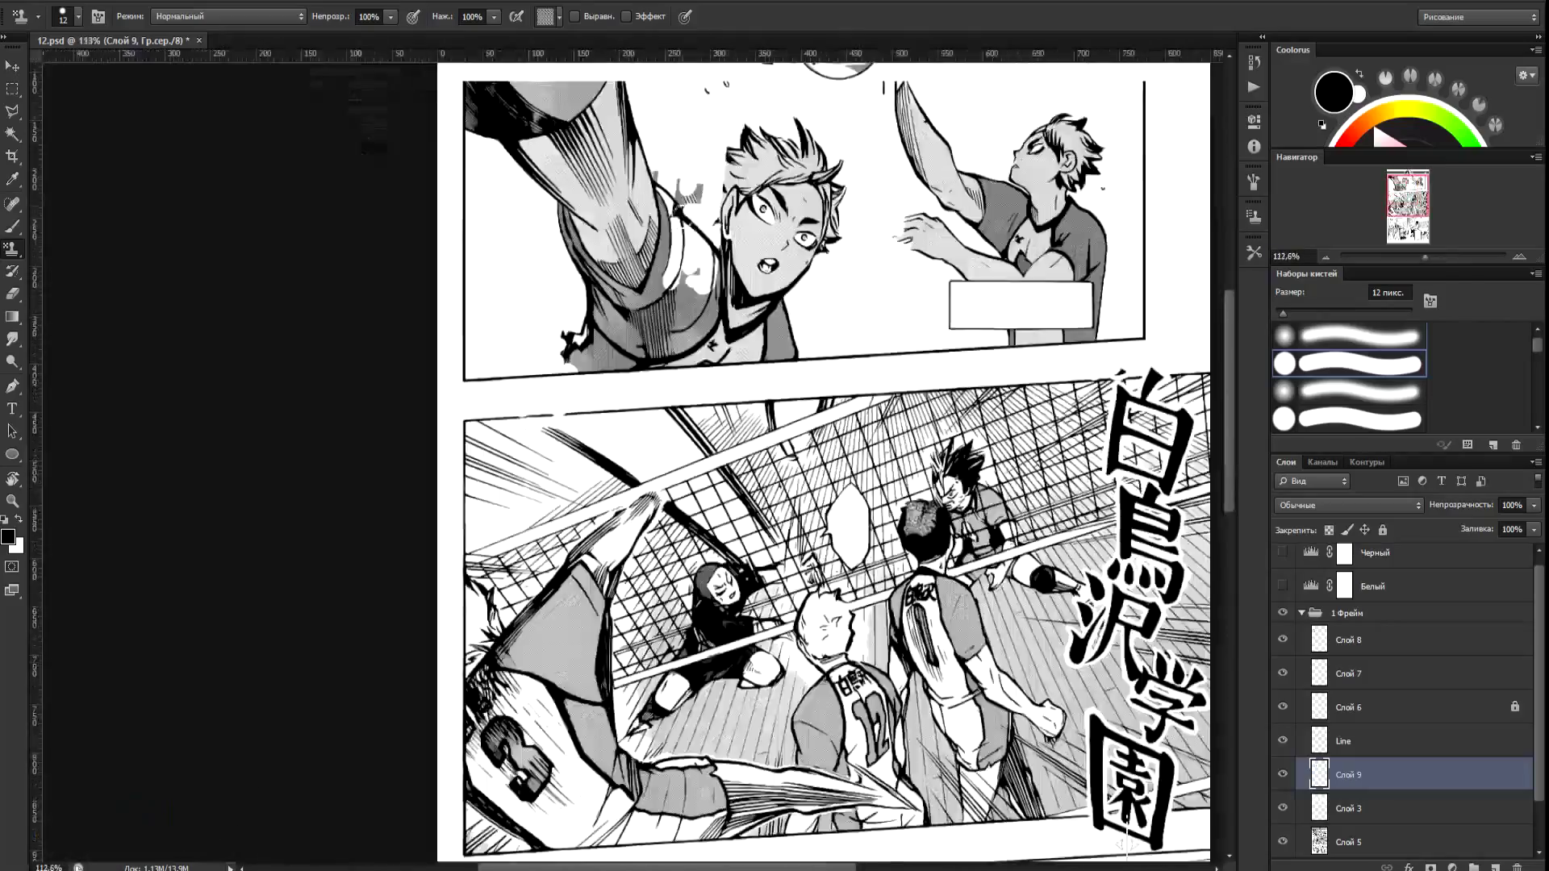
scroll(662, 290, "up", 10)
left_click(12, 248)
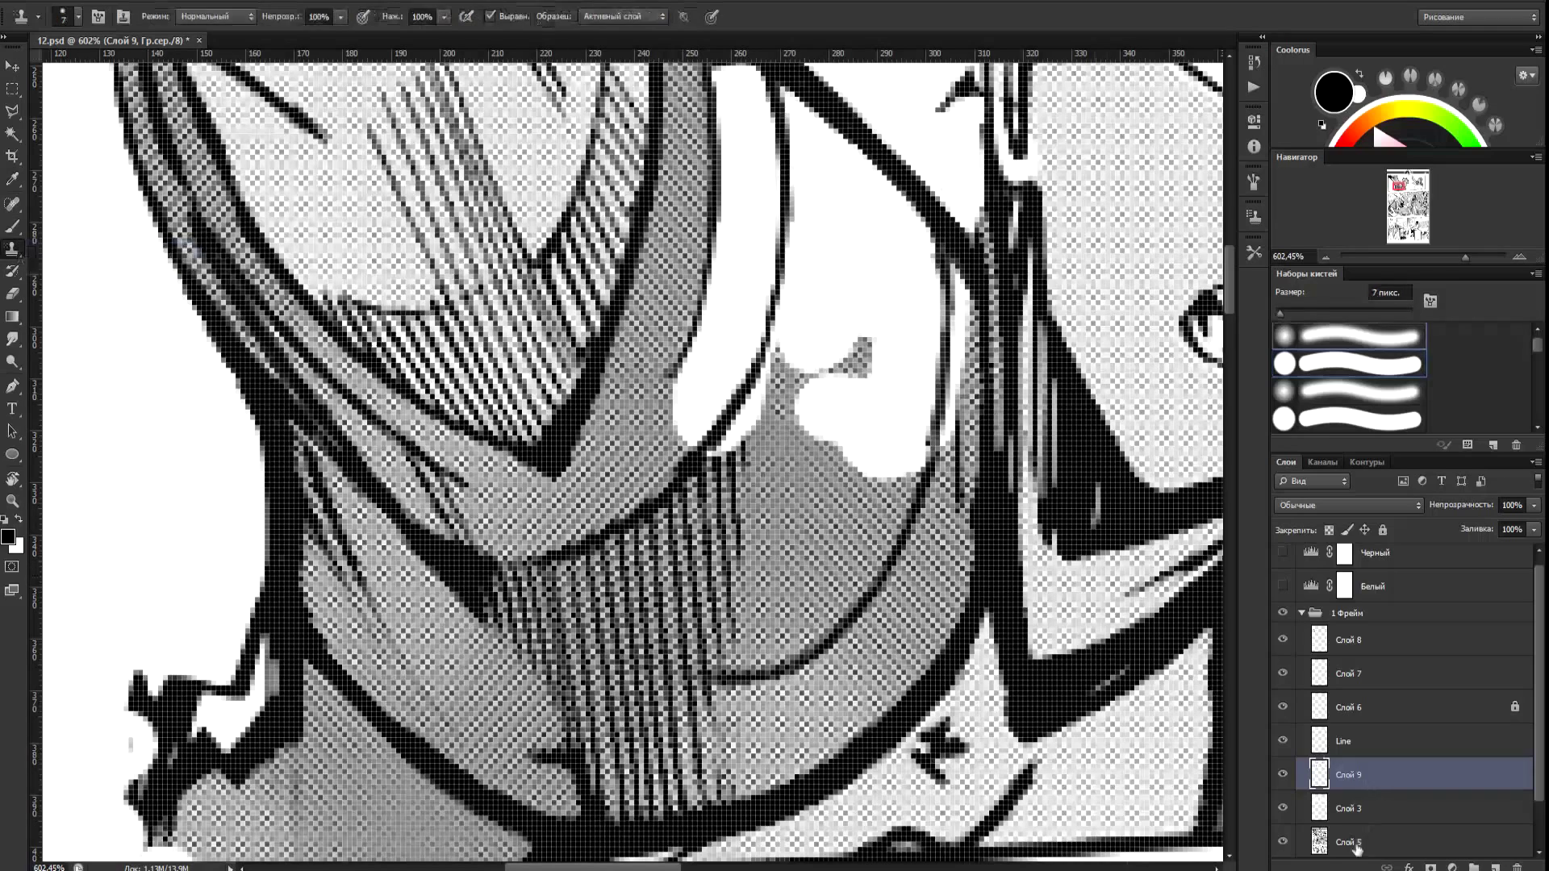
left_click(1348, 841)
left_click(1362, 776)
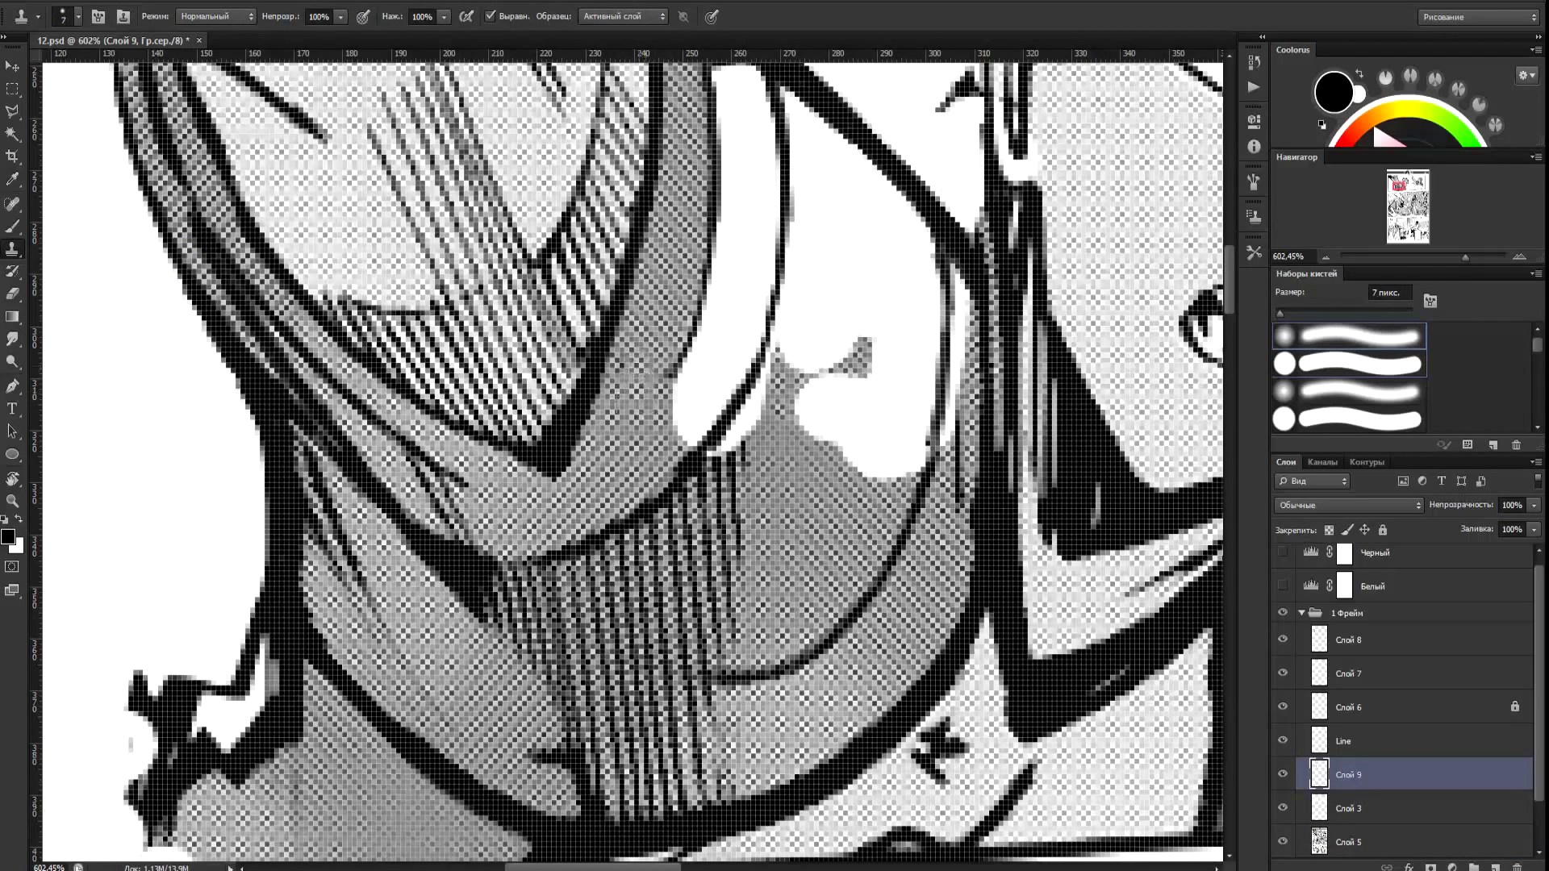
left_click(1347, 841)
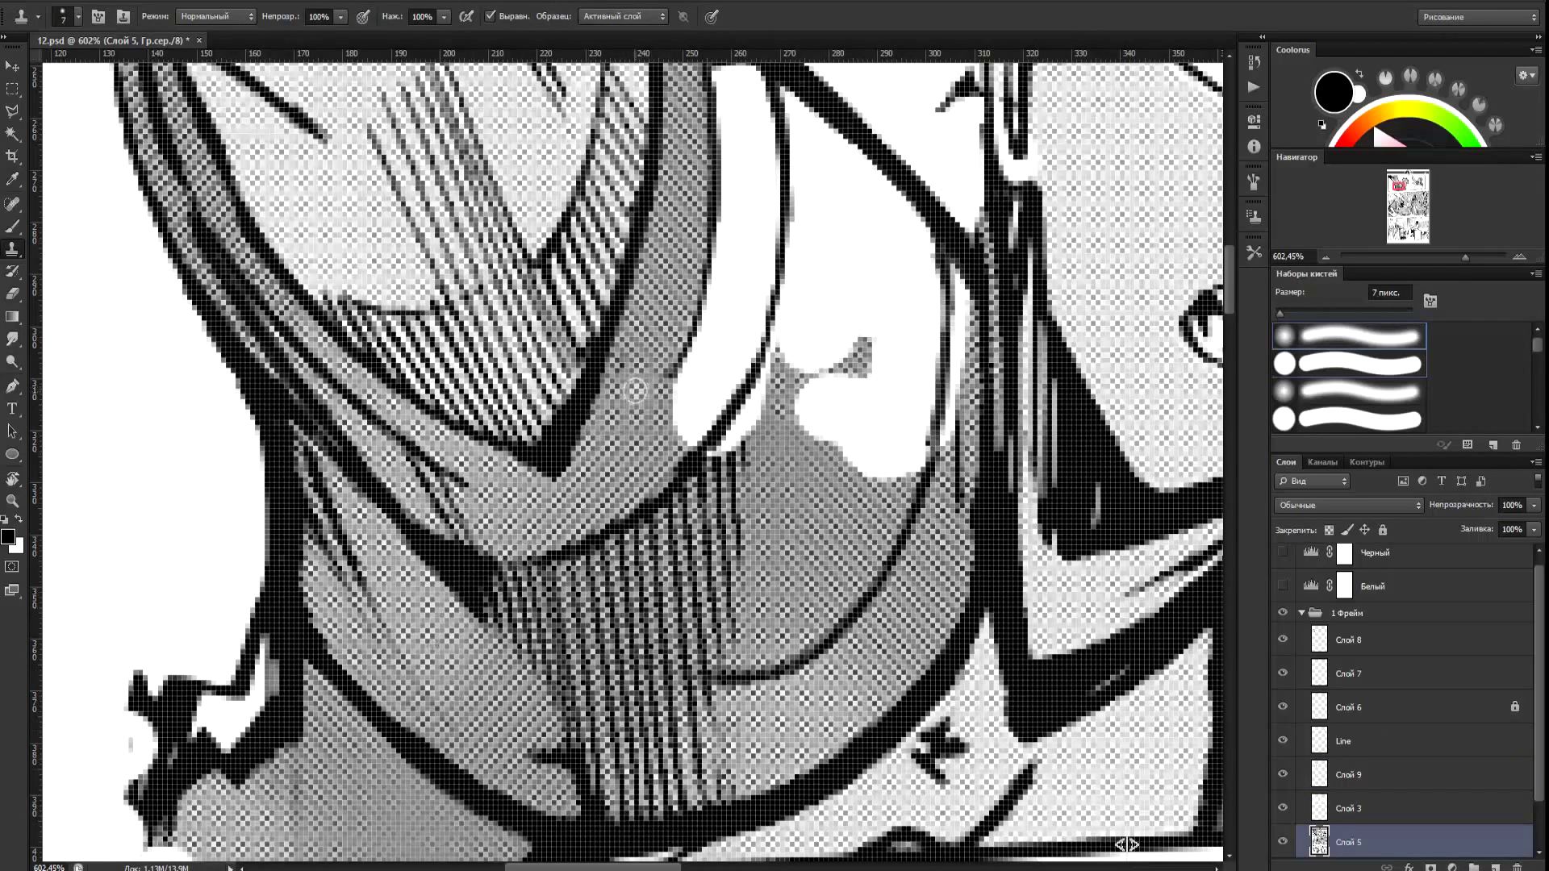
left_click(635, 391, "alt")
left_click(1354, 776)
Select the second white sleeve band on the right and fill its middle and lower parts with dark screentone using the Pattern Stamp.
scroll(755, 431, "down", 6)
scroll(754, 336, "up", 4)
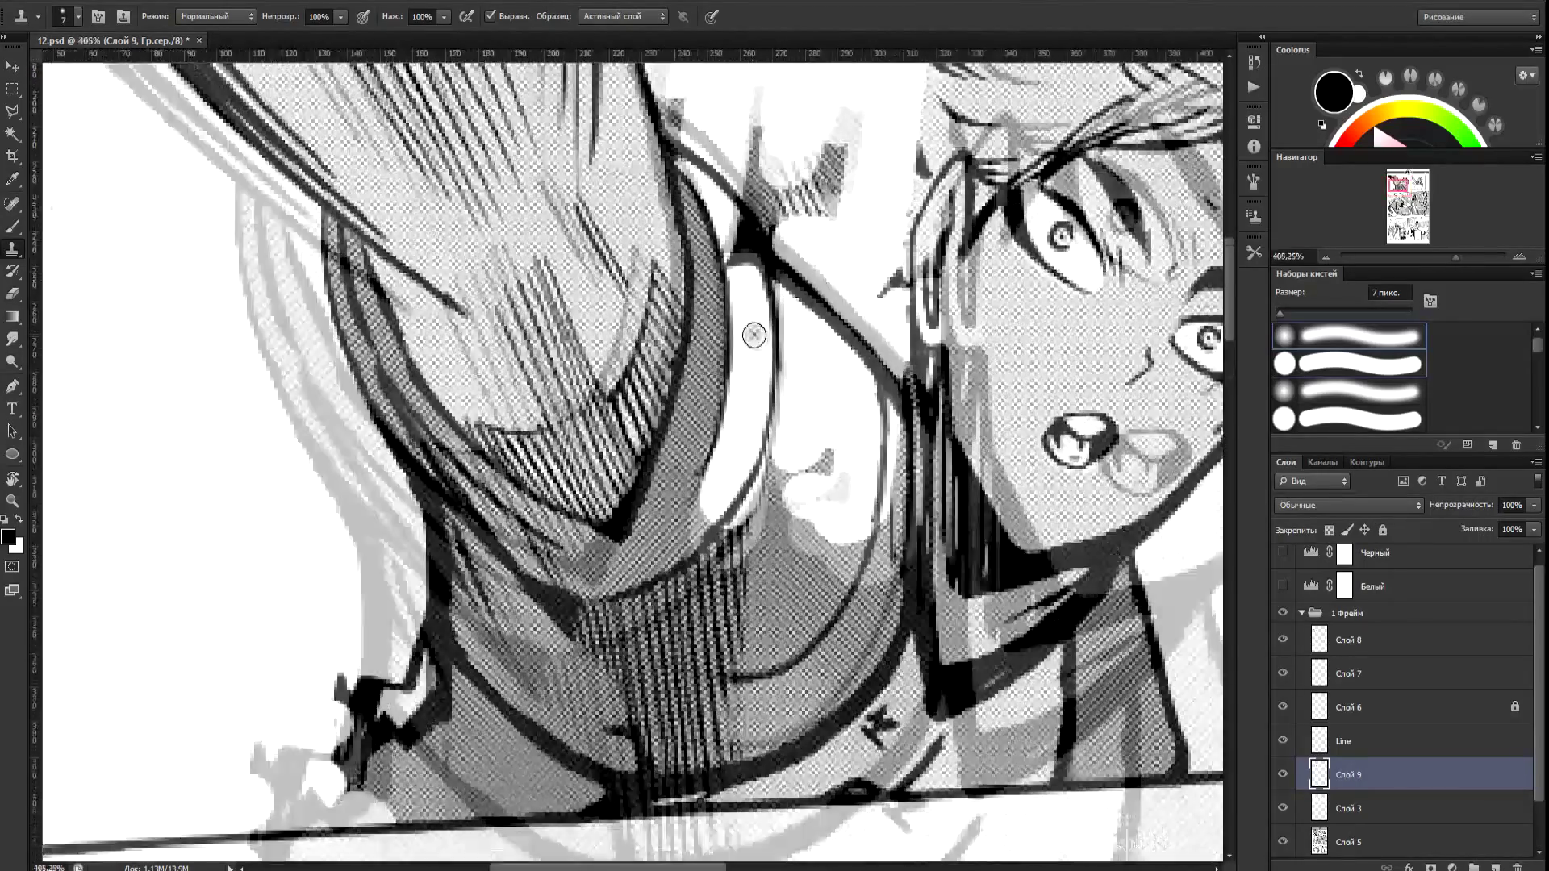
scroll(753, 335, "up", 2)
key("l")
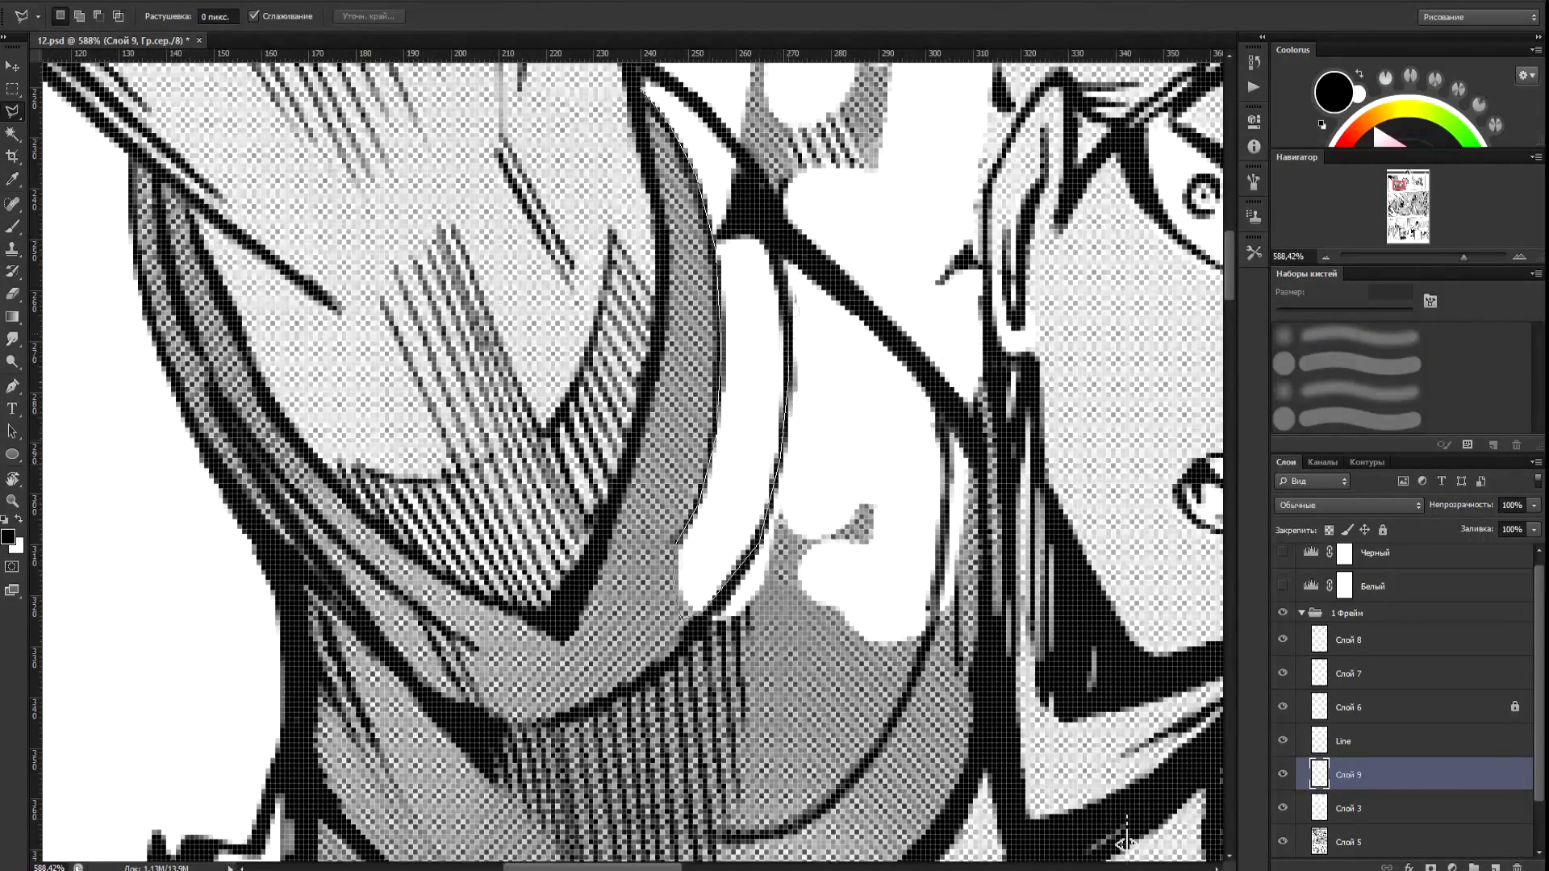
left_click(650, 74)
left_click(642, 88)
key("shift+s")
left_click(559, 17)
left_click(533, 121)
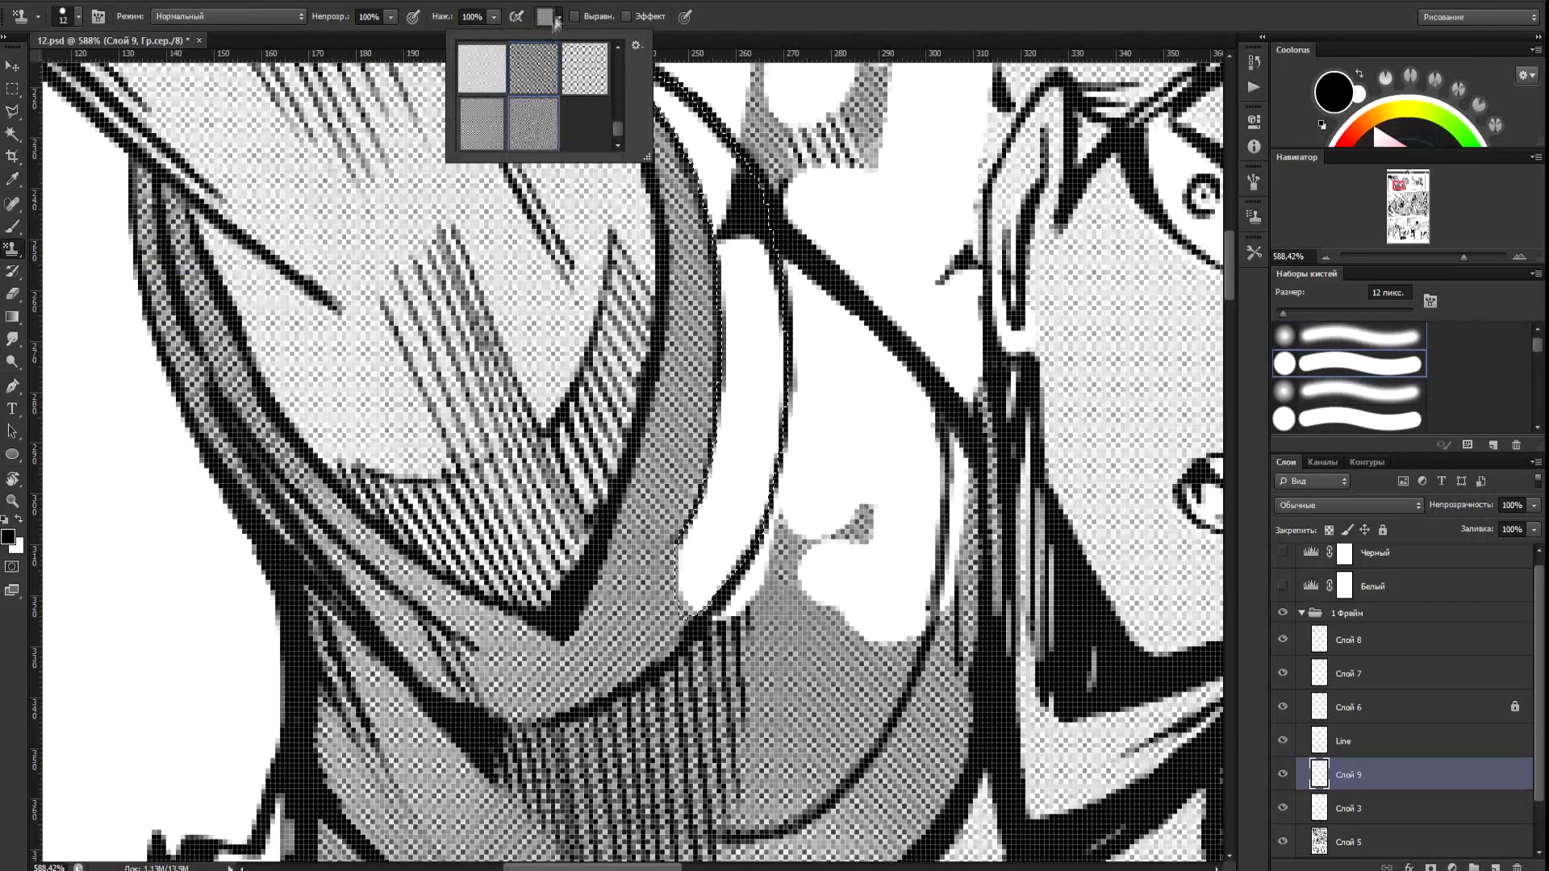
left_click_drag(742, 331, 749, 438)
left_click(559, 17)
left_click(557, 121)
left_click_drag(746, 266, 746, 485)
left_click(575, 17)
left_click_drag(746, 234, 701, 593)
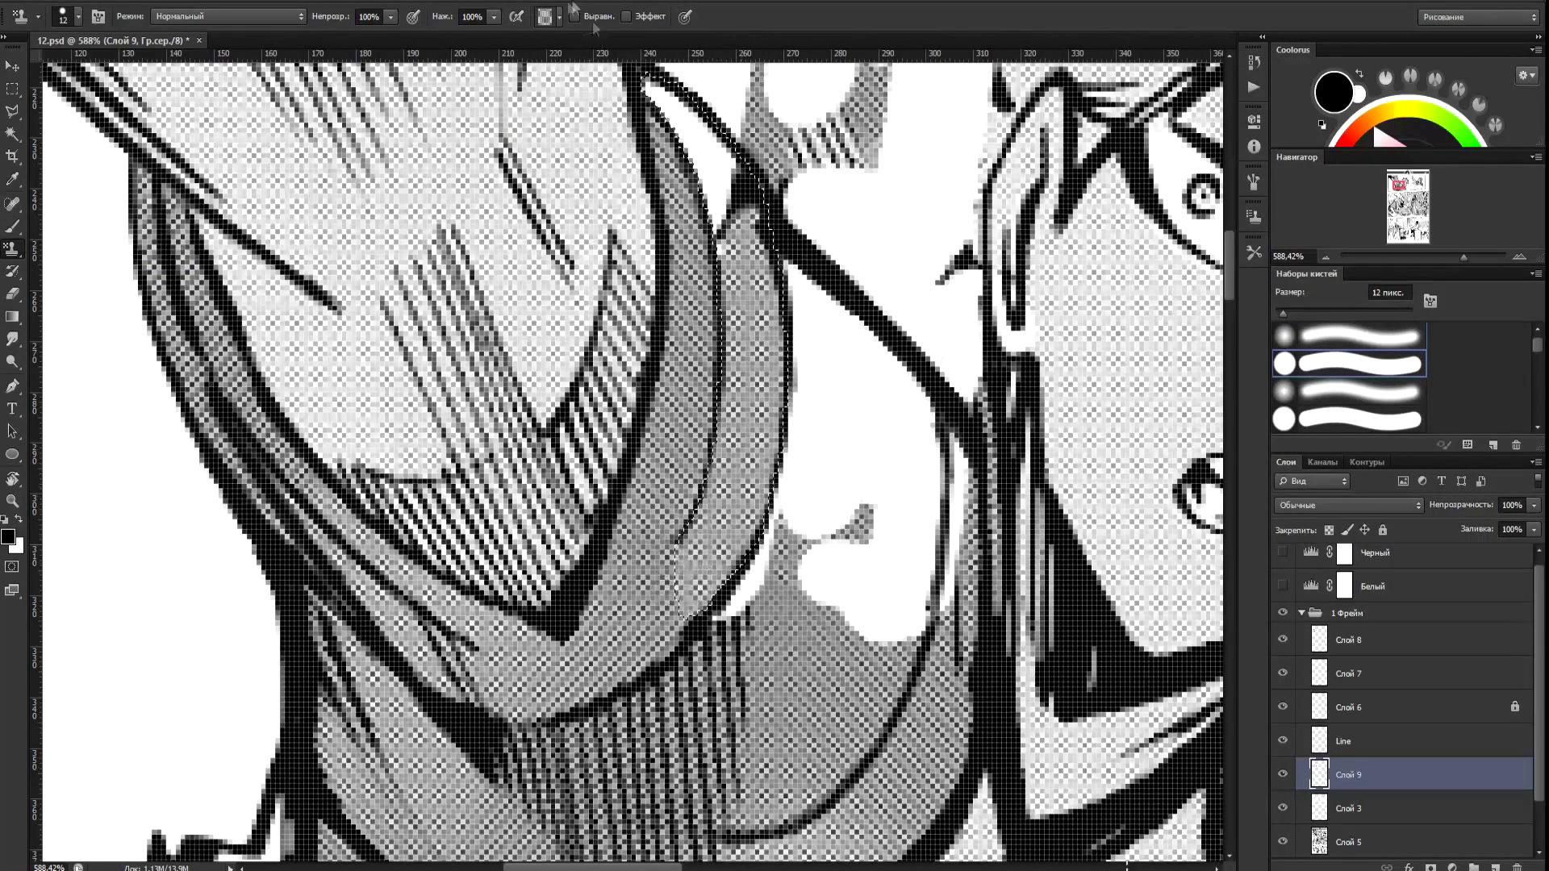
Switch the screentone pattern, fill the remaining upper part of the second sleeve band, and clear the selection.
left_click(575, 16)
left_click(559, 17)
left_click_drag(621, 64, 621, 144)
left_click(533, 121)
left_click_drag(666, 89, 760, 373)
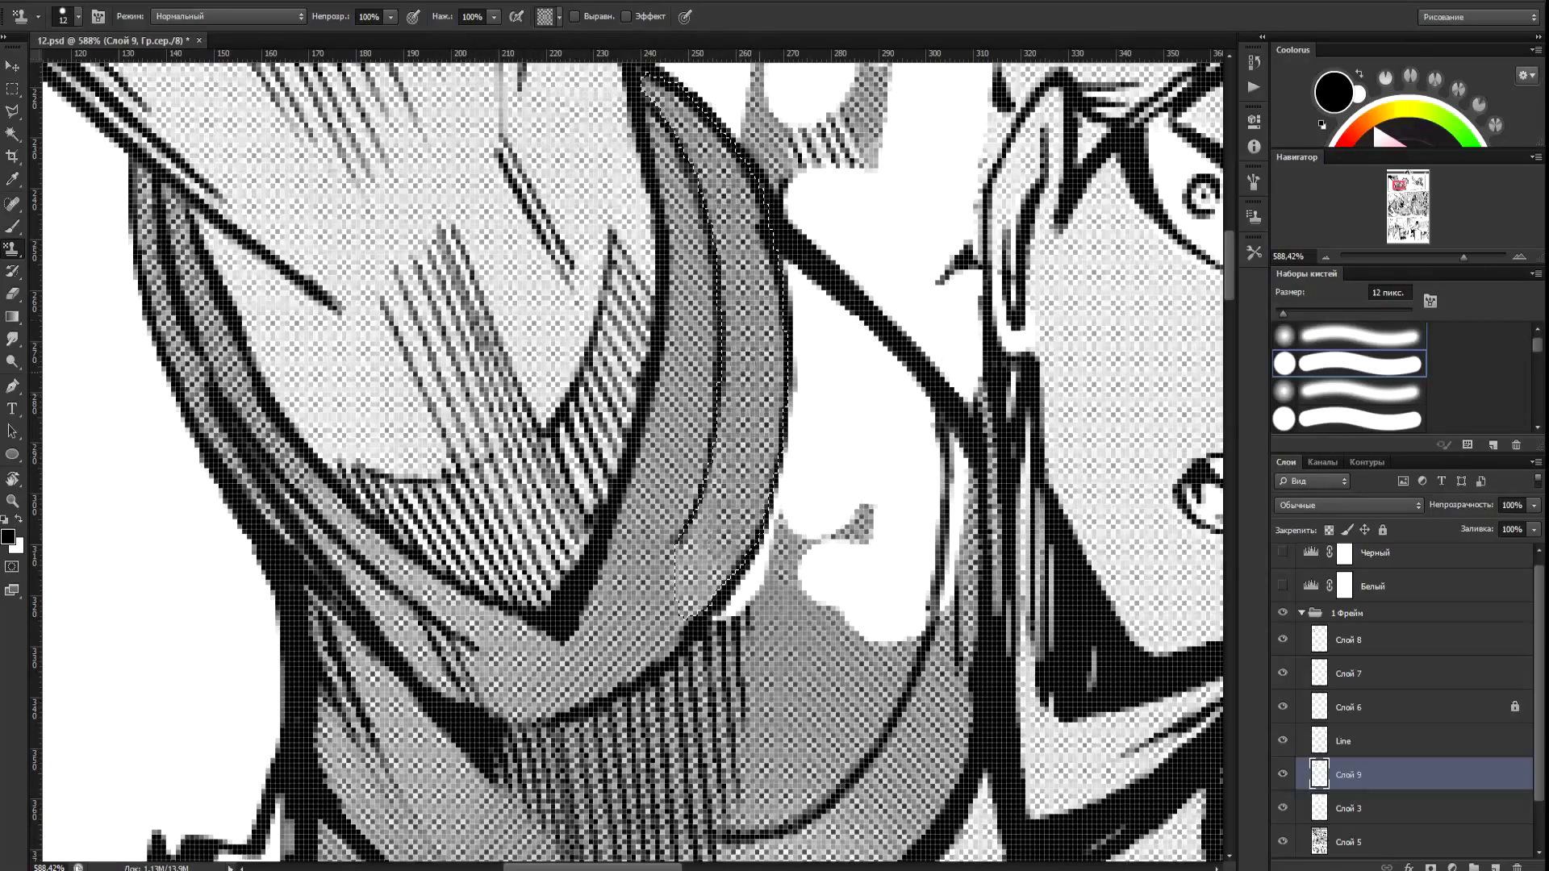
left_click_drag(766, 214, 660, 104)
key("ctrl+d")
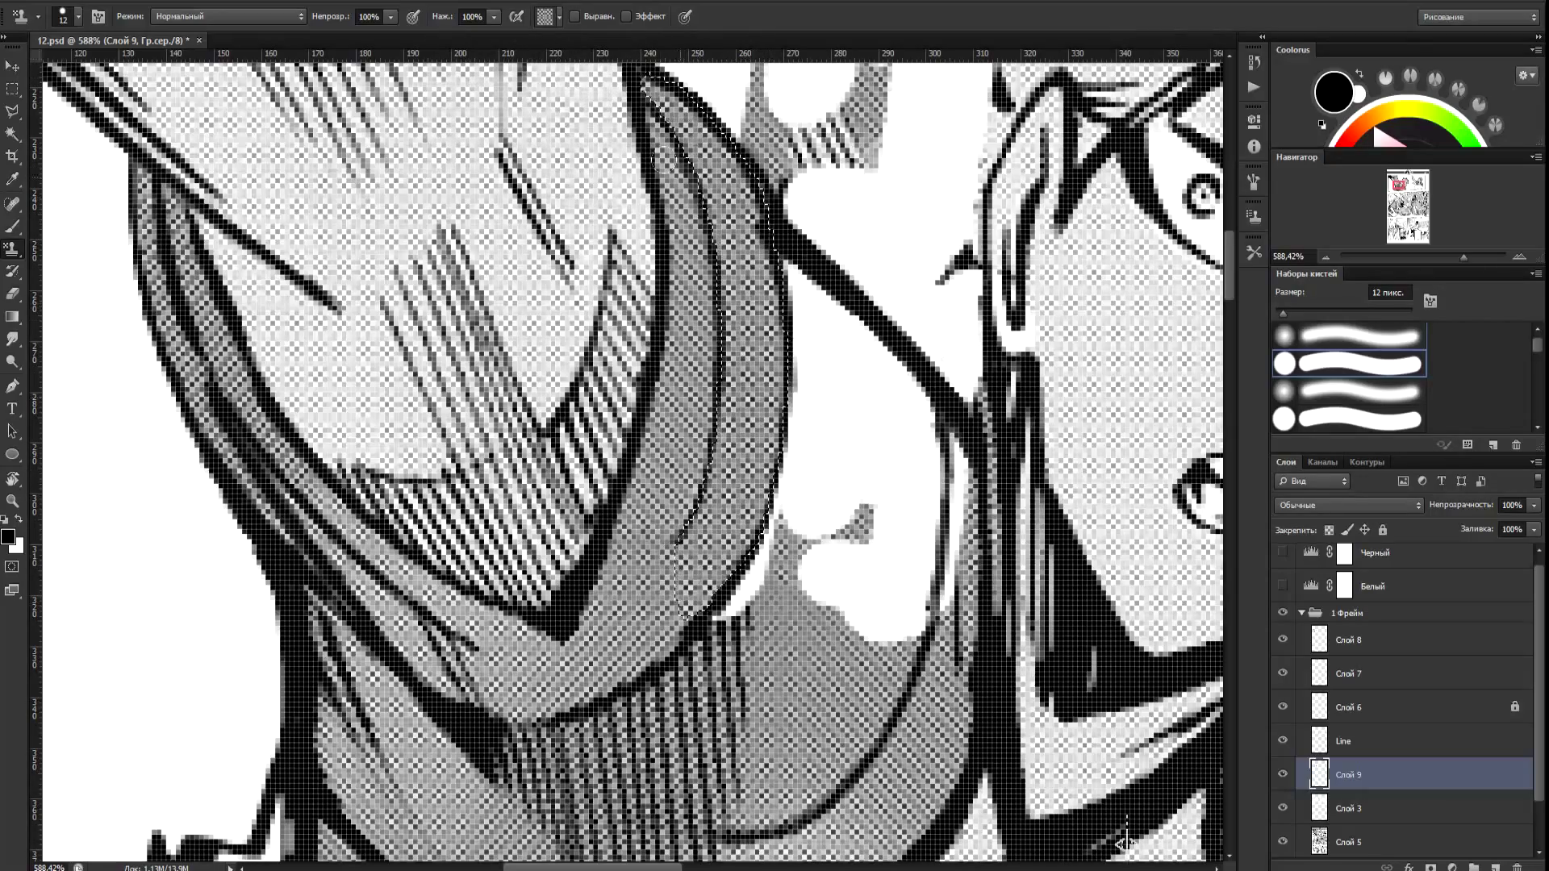
Adjust the tonal levels of Слой 9 to strengthen the contrast of the rebuilt sleeve screentone.
scroll(718, 278, "down", 10)
scroll(718, 278, "up", 6)
scroll(694, 355, "up", 8)
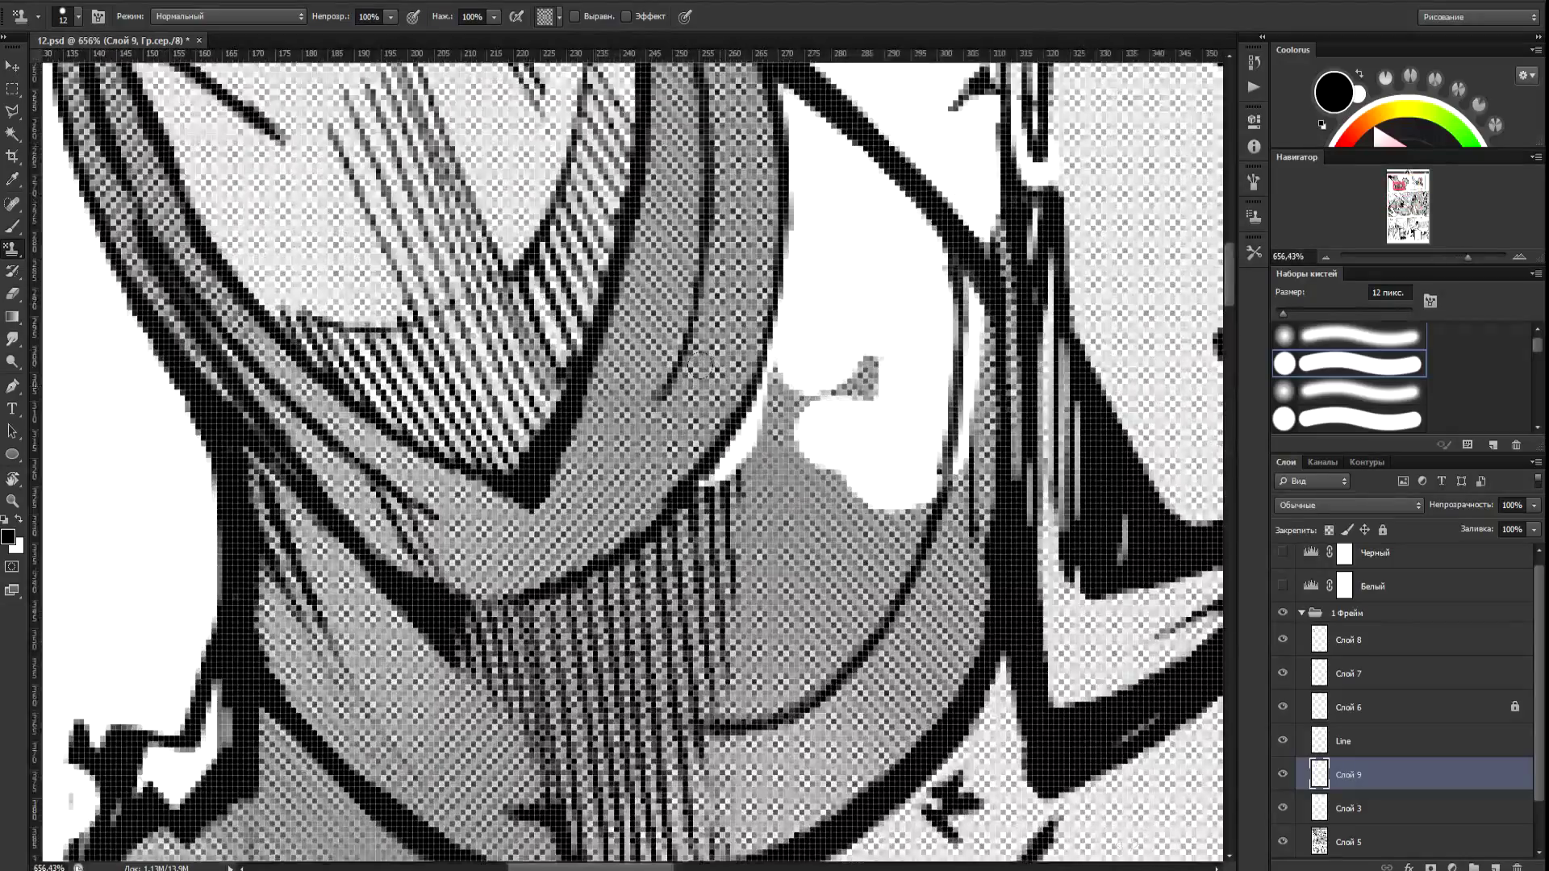
scroll(694, 355, "down", 4)
key("ctrl+z")
key("ctrl+l")
left_click_drag(1411, 490, 1402, 491)
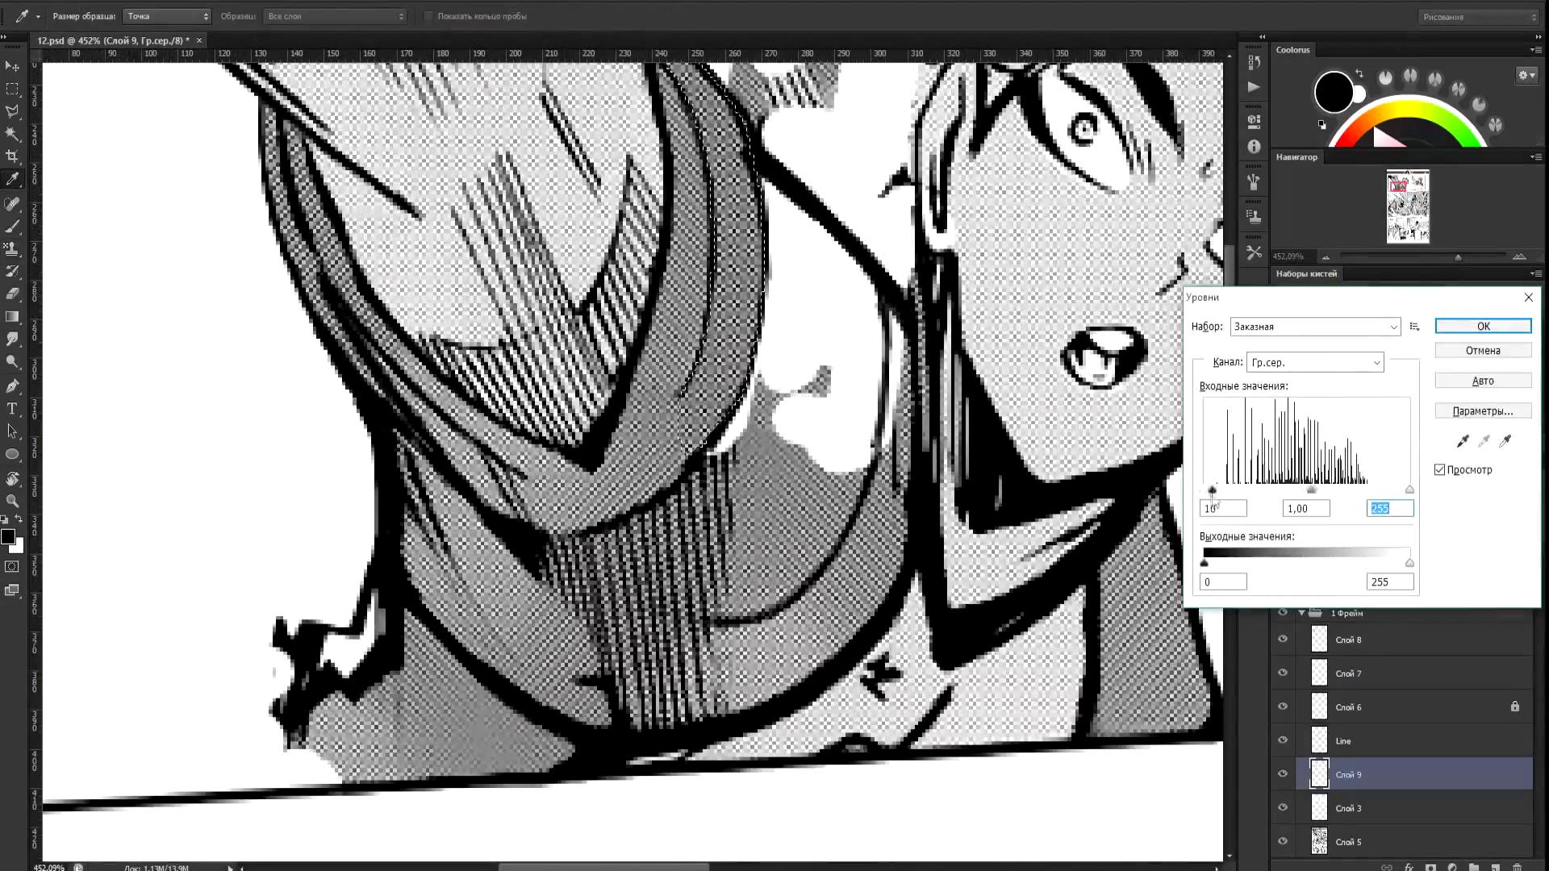
left_click(1483, 326)
key("s")
scroll(936, 452, "down", 6)
scroll(890, 337, "up", 6)
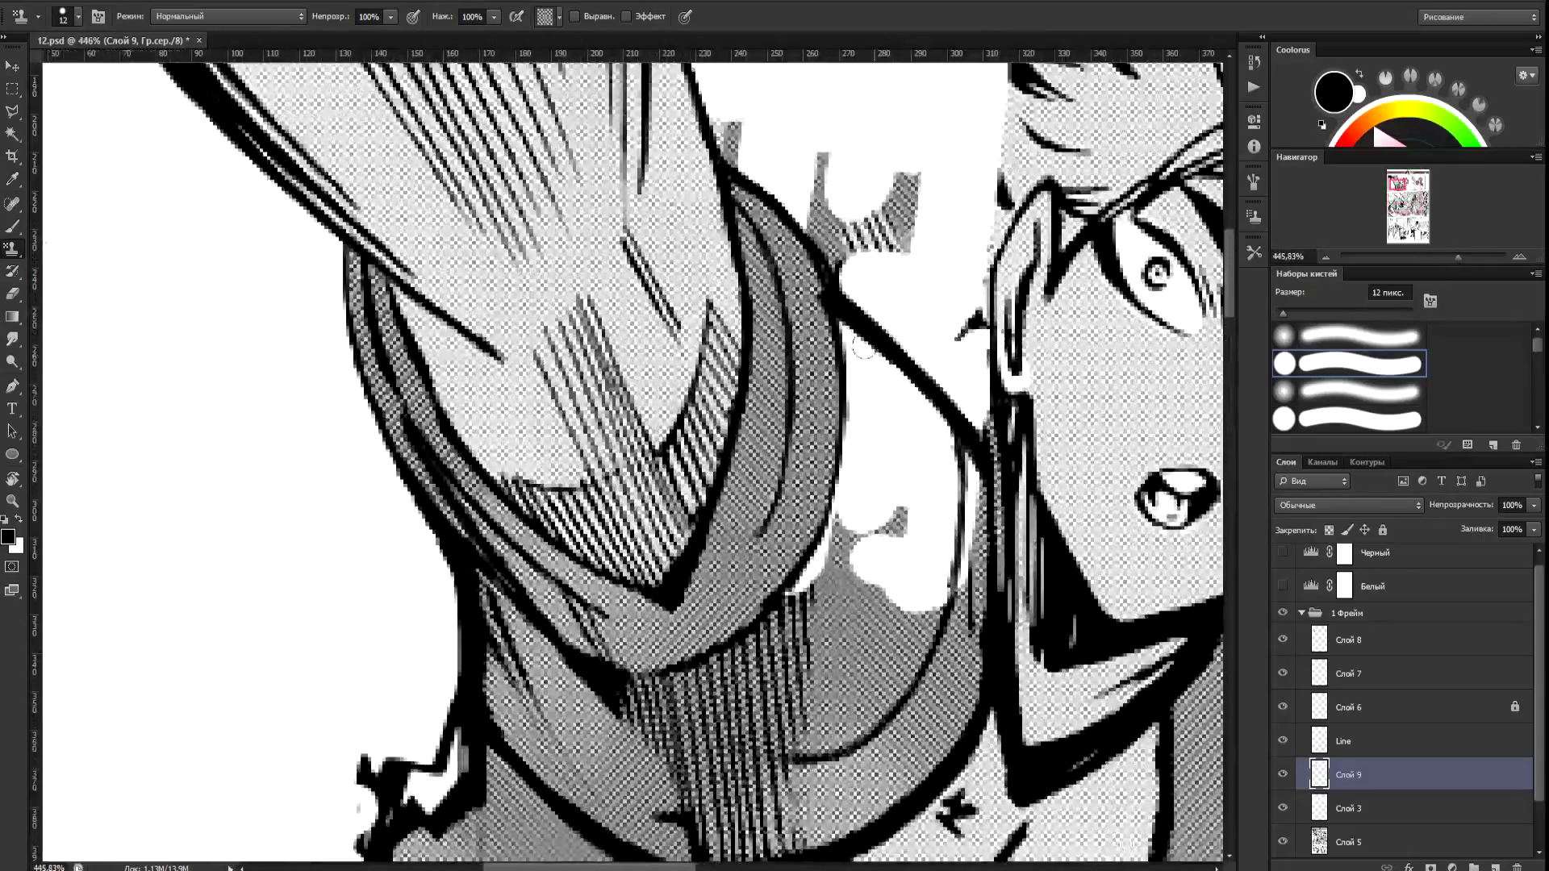
Select the white shoulder area between the collar and the right outline and fill it with dark screentone on Слой 9.
left_click(1283, 640)
left_click(1283, 640)
left_click(1349, 641)
key("e")
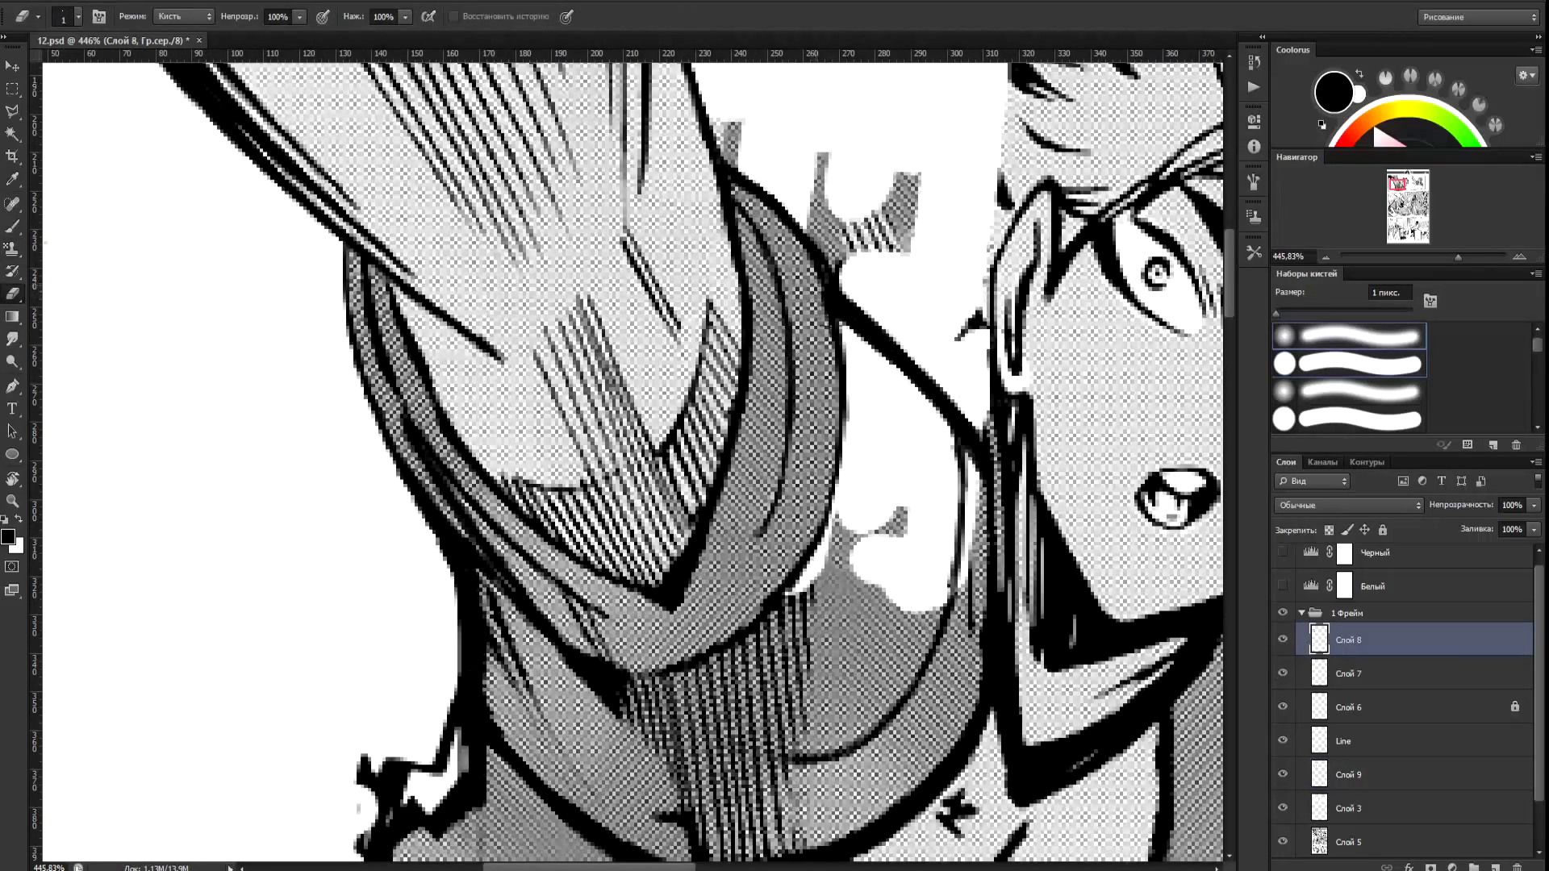
scroll(823, 359, "down", 2)
scroll(823, 359, "up", 3)
key("l")
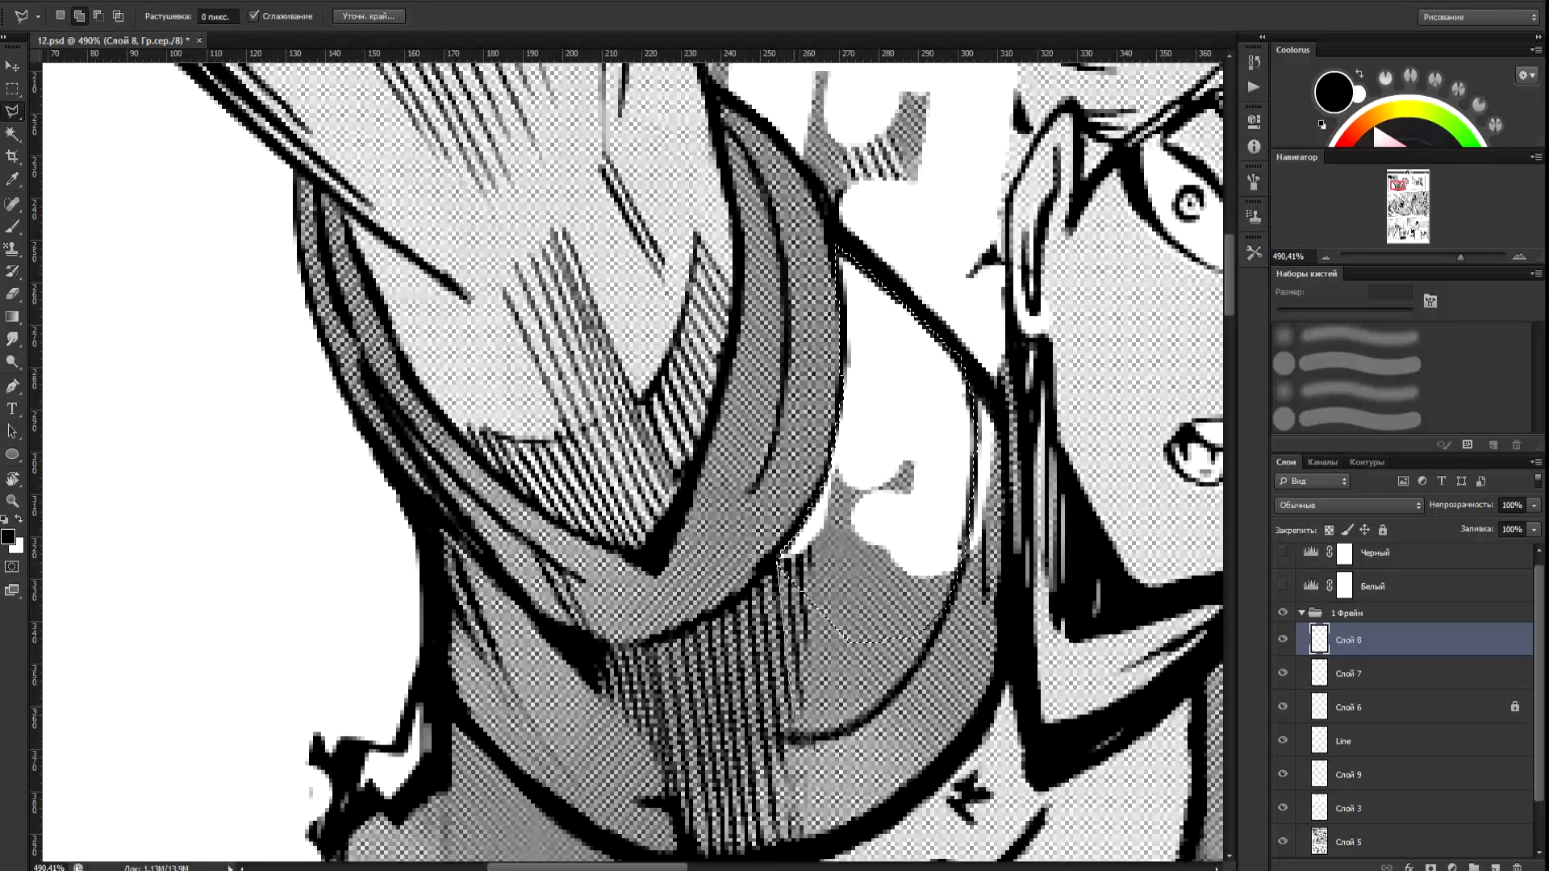
key("s")
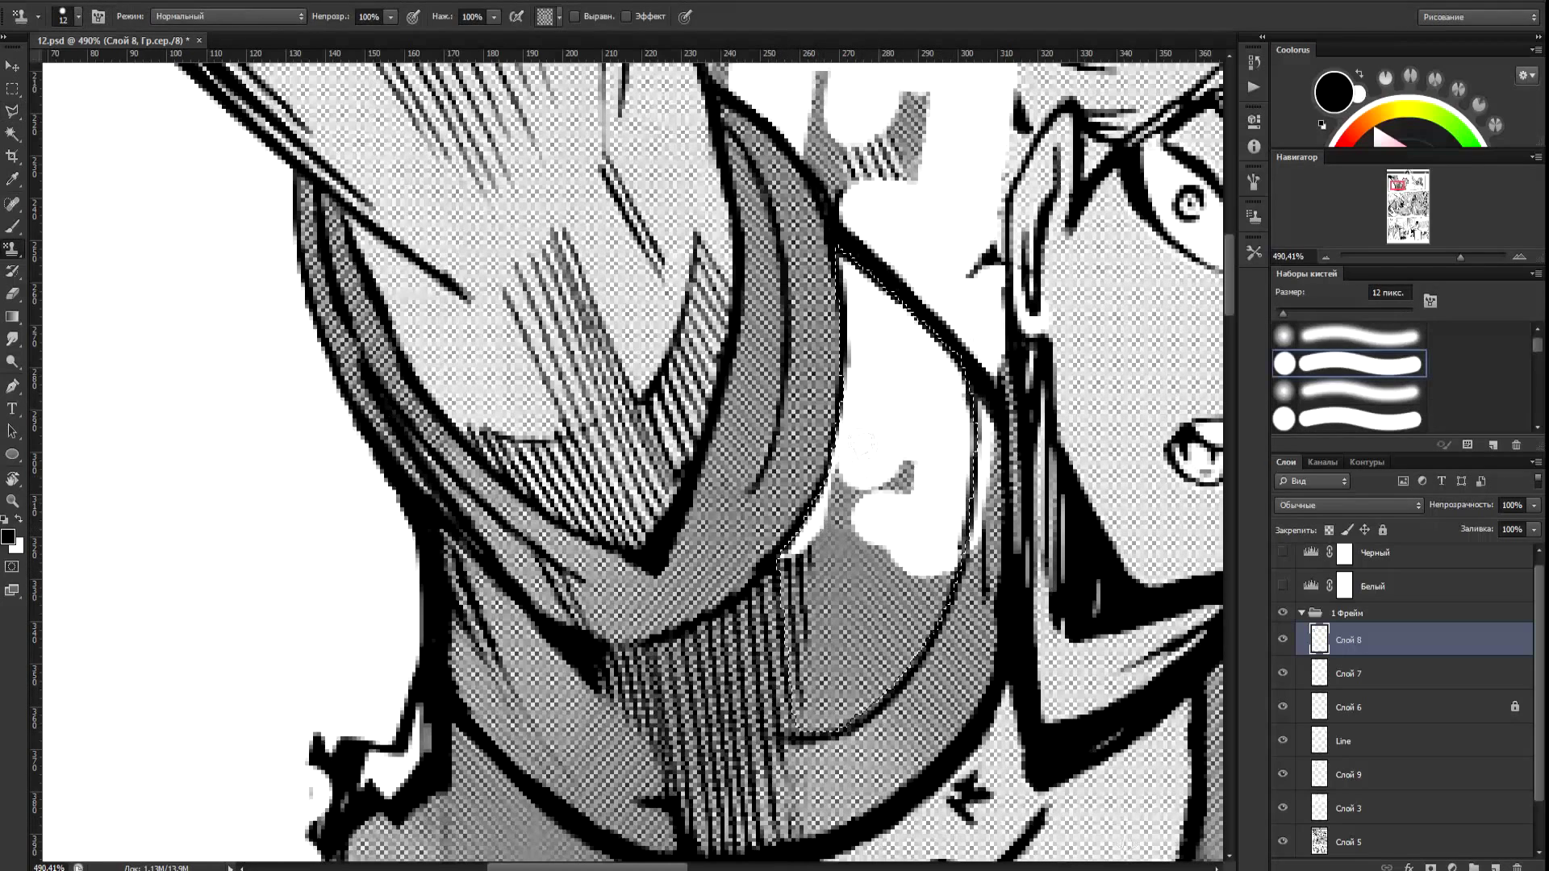
left_click(1359, 775)
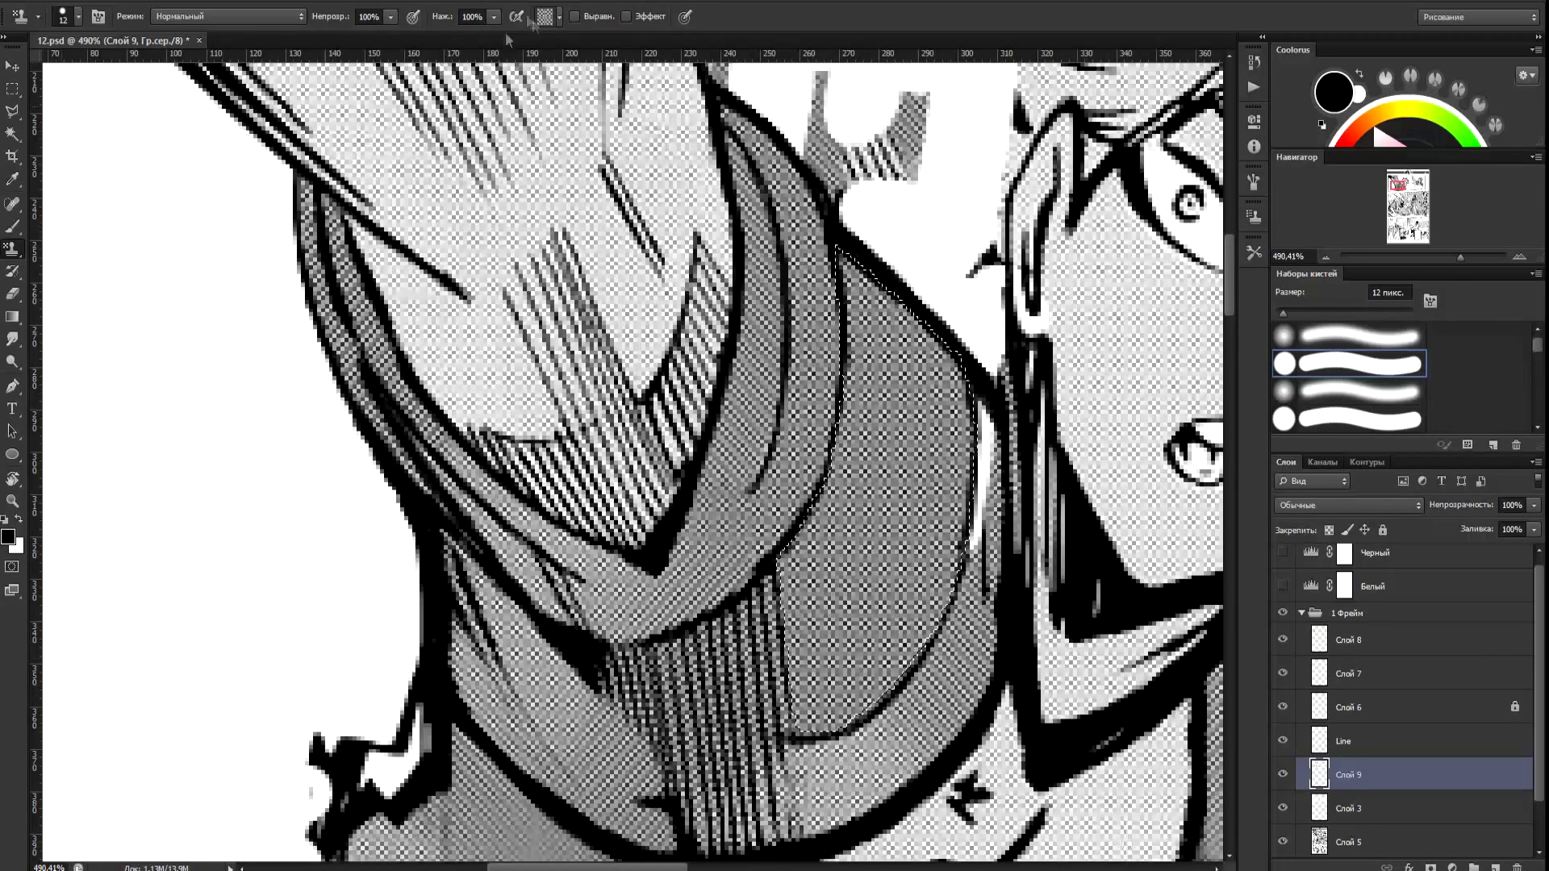
Compare Слой 9 hidden and shown, and restamp the shoulder area with another screentone pattern using a soft 27 px brush.
left_click(1281, 776)
left_click(1283, 777)
left_click(1282, 777)
left_click(1283, 777)
left_click(559, 17)
left_click_drag(618, 63, 619, 134)
double_click(535, 71)
left_click(1330, 343)
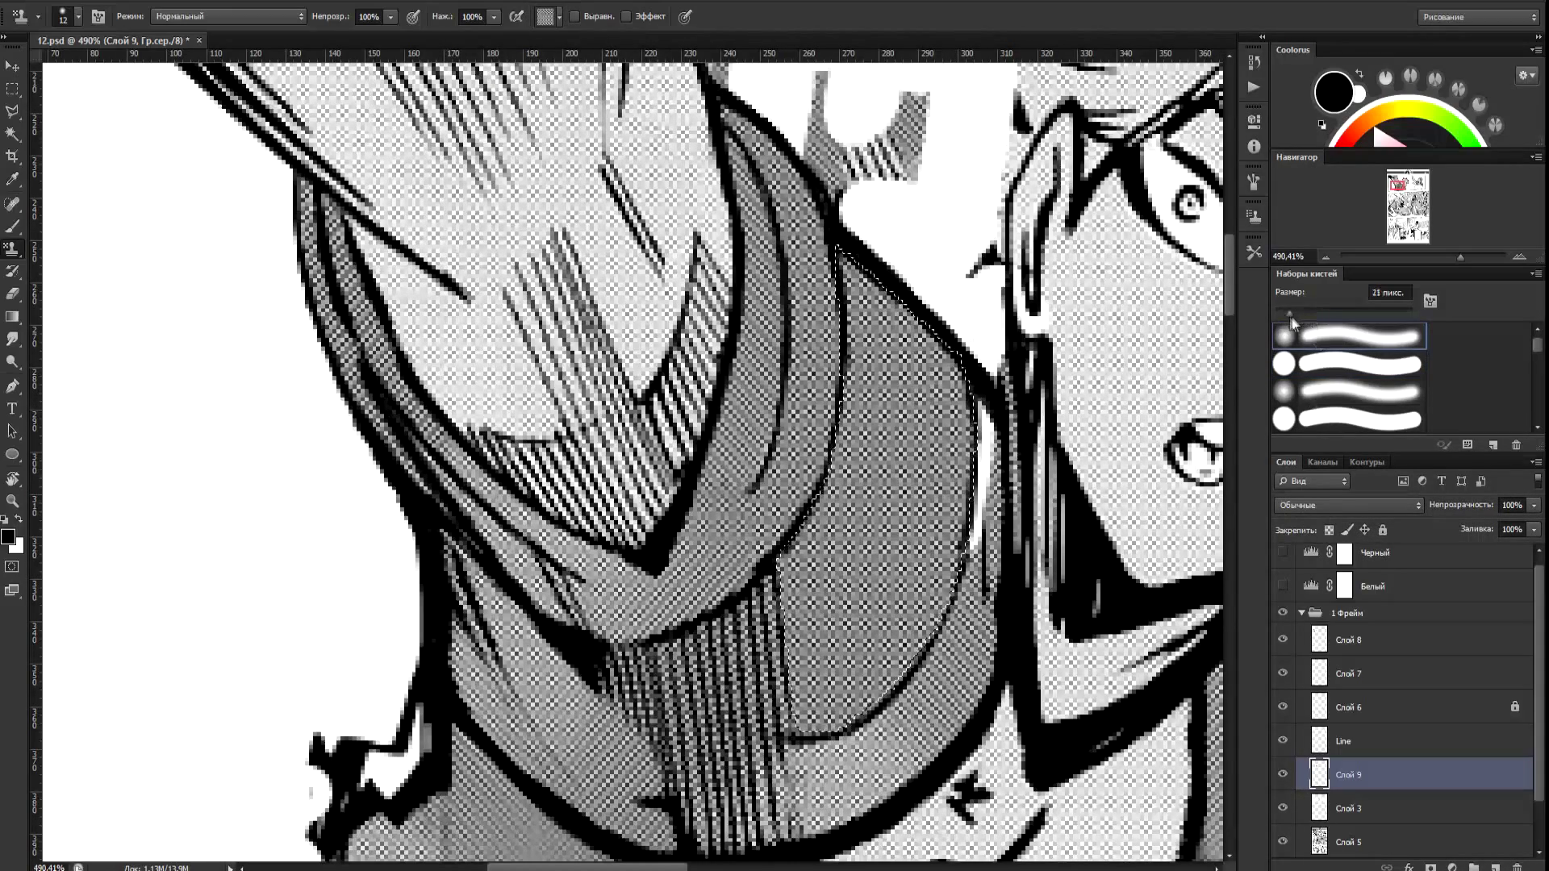
left_click(558, 17)
double_click(534, 125)
left_click_drag(952, 363, 928, 654)
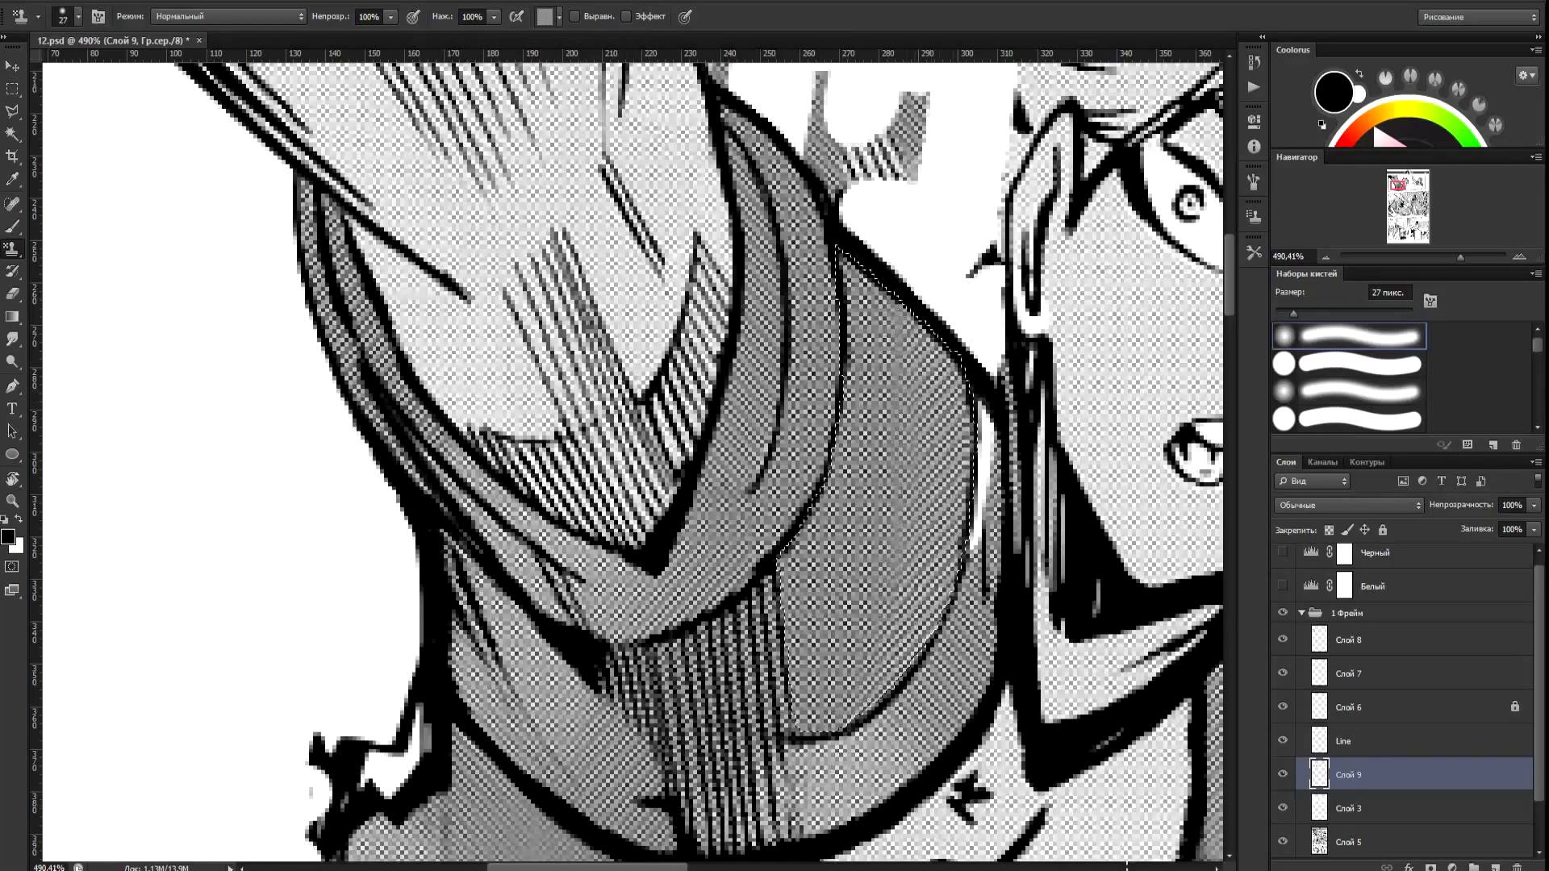
Try stamping the shoulder tone with Aligned on, and restamp the area with Aligned turned off.
left_click(575, 16)
left_click_drag(928, 363, 855, 678)
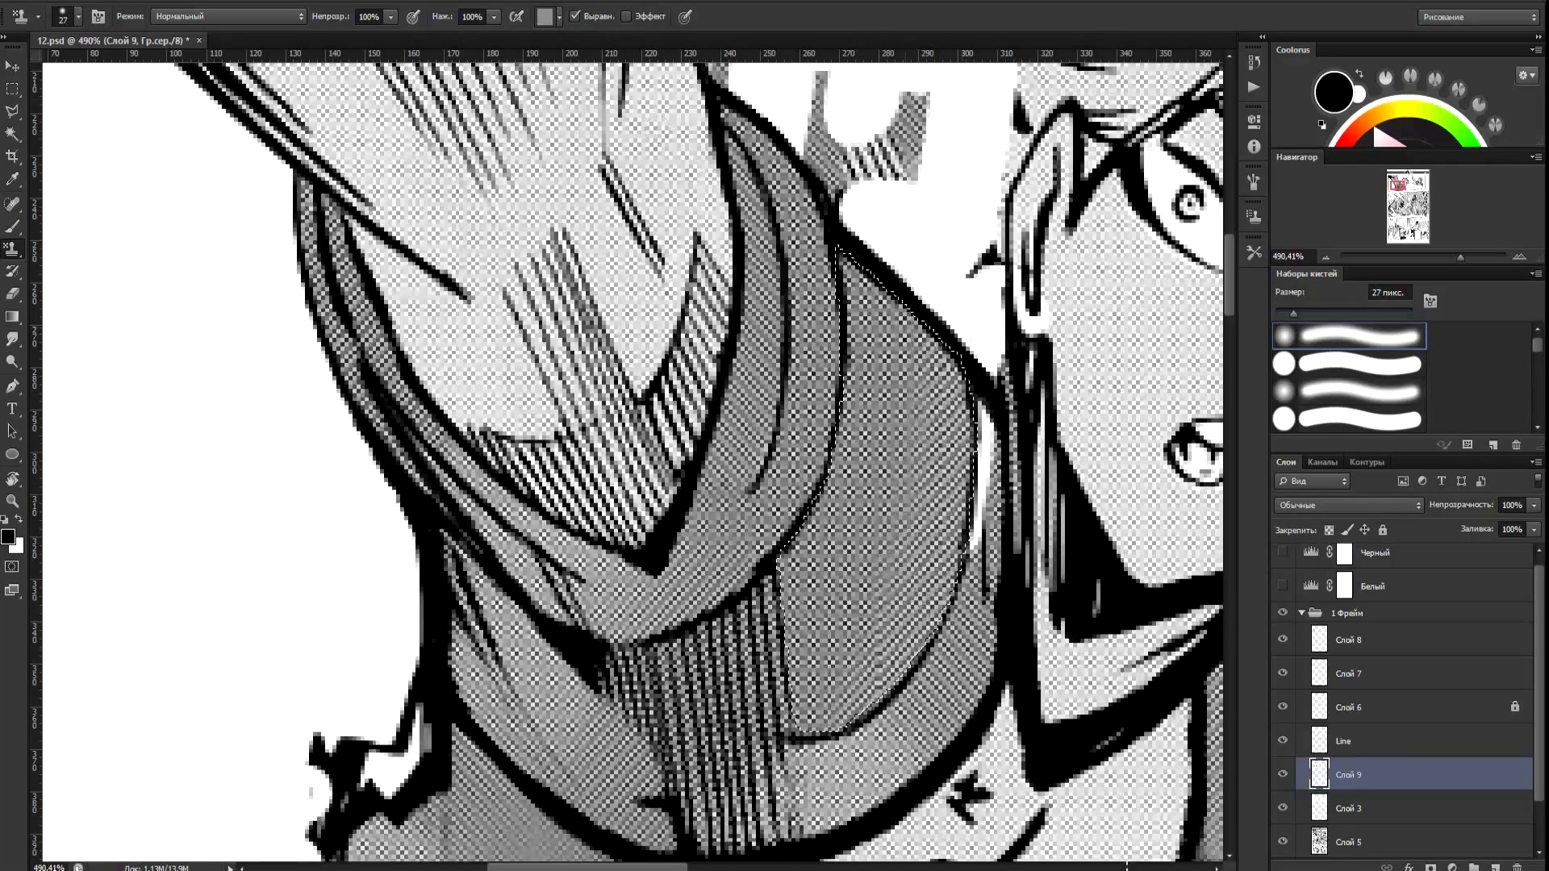
left_click(559, 18)
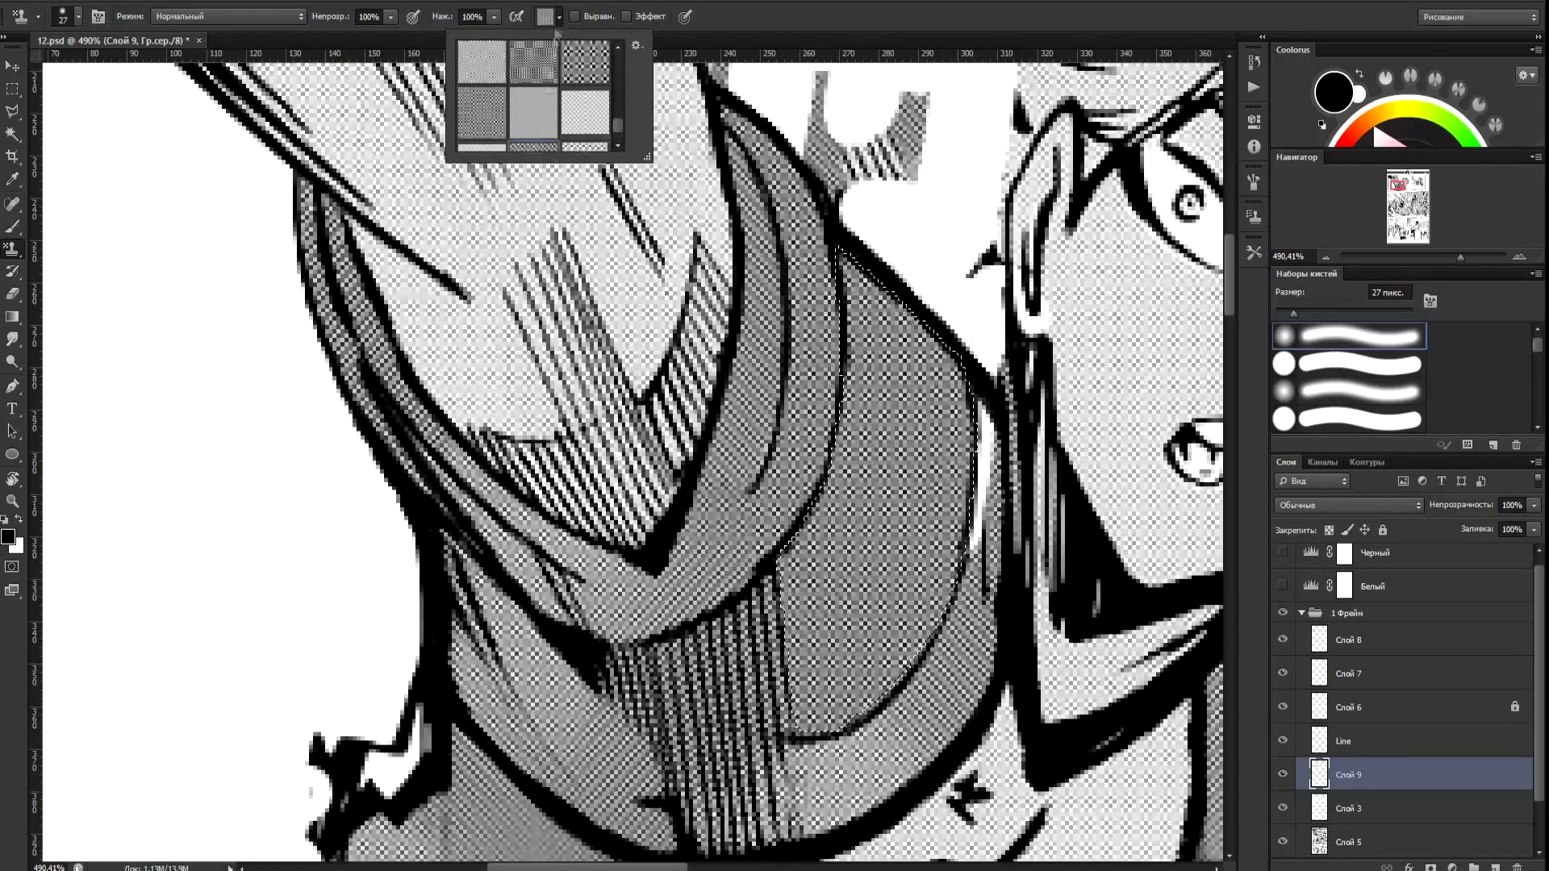
double_click(620, 134)
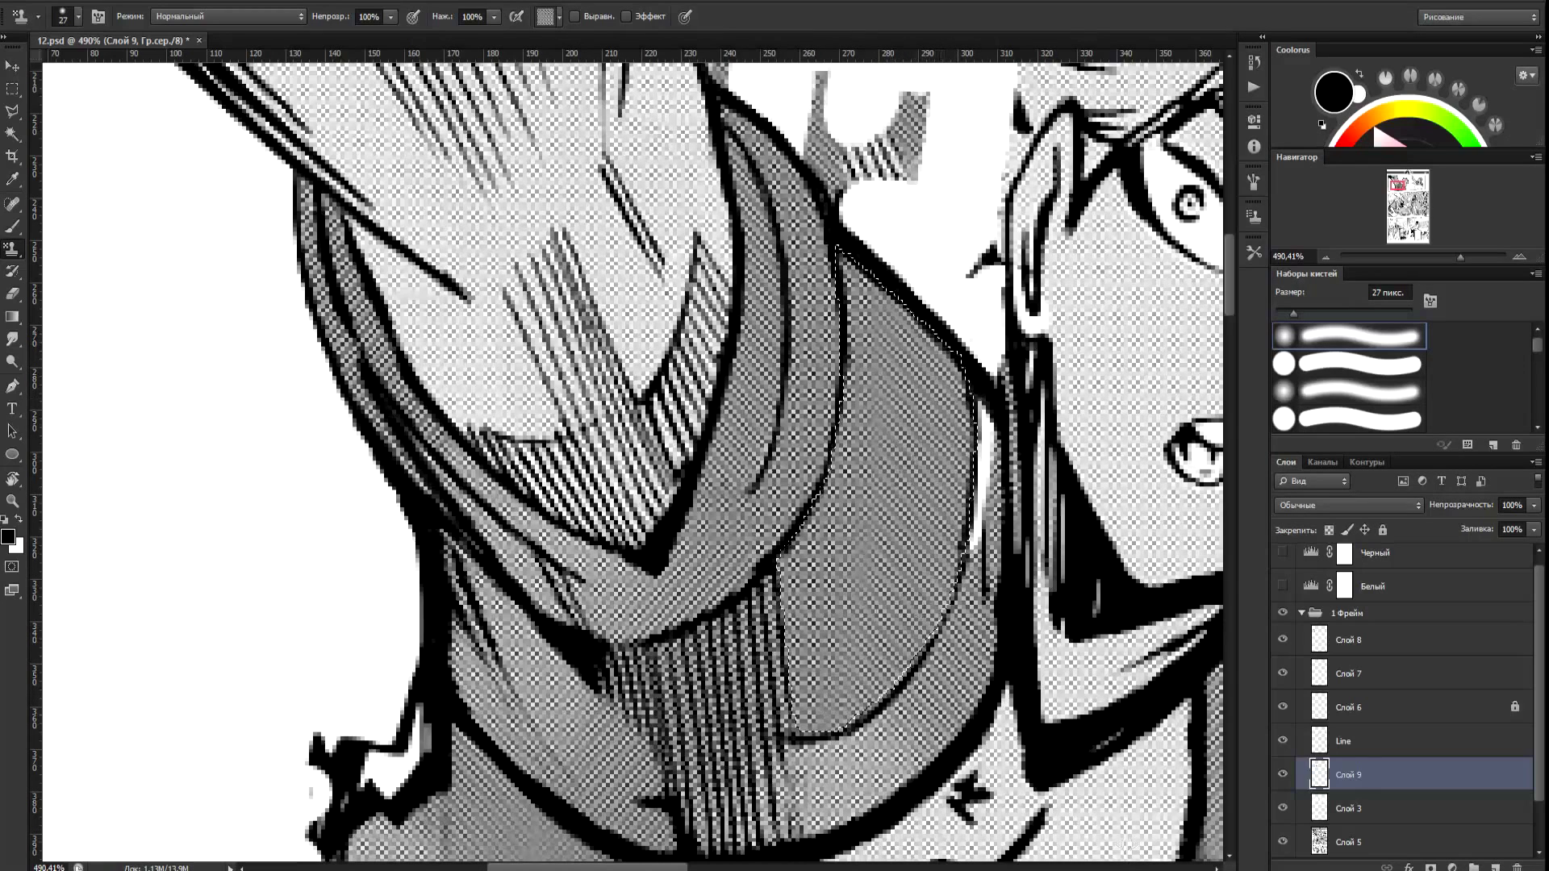
Hide Слой 9 temporarily for reference and restore the missing hatching strokes below the collar on Слой 8.
left_click(1364, 639)
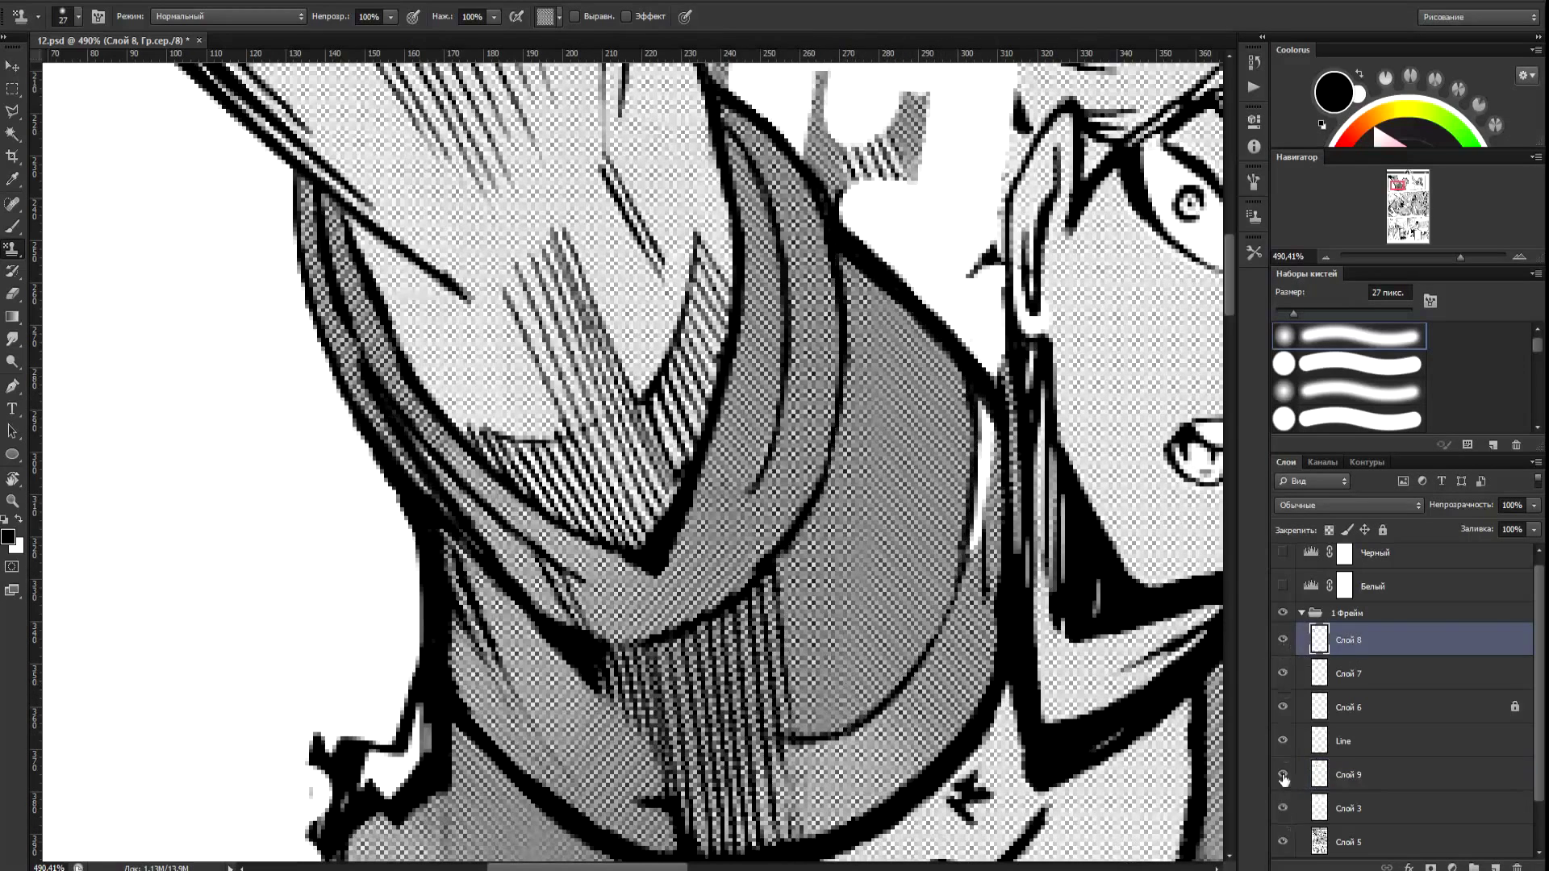
left_click(1283, 774)
key("l")
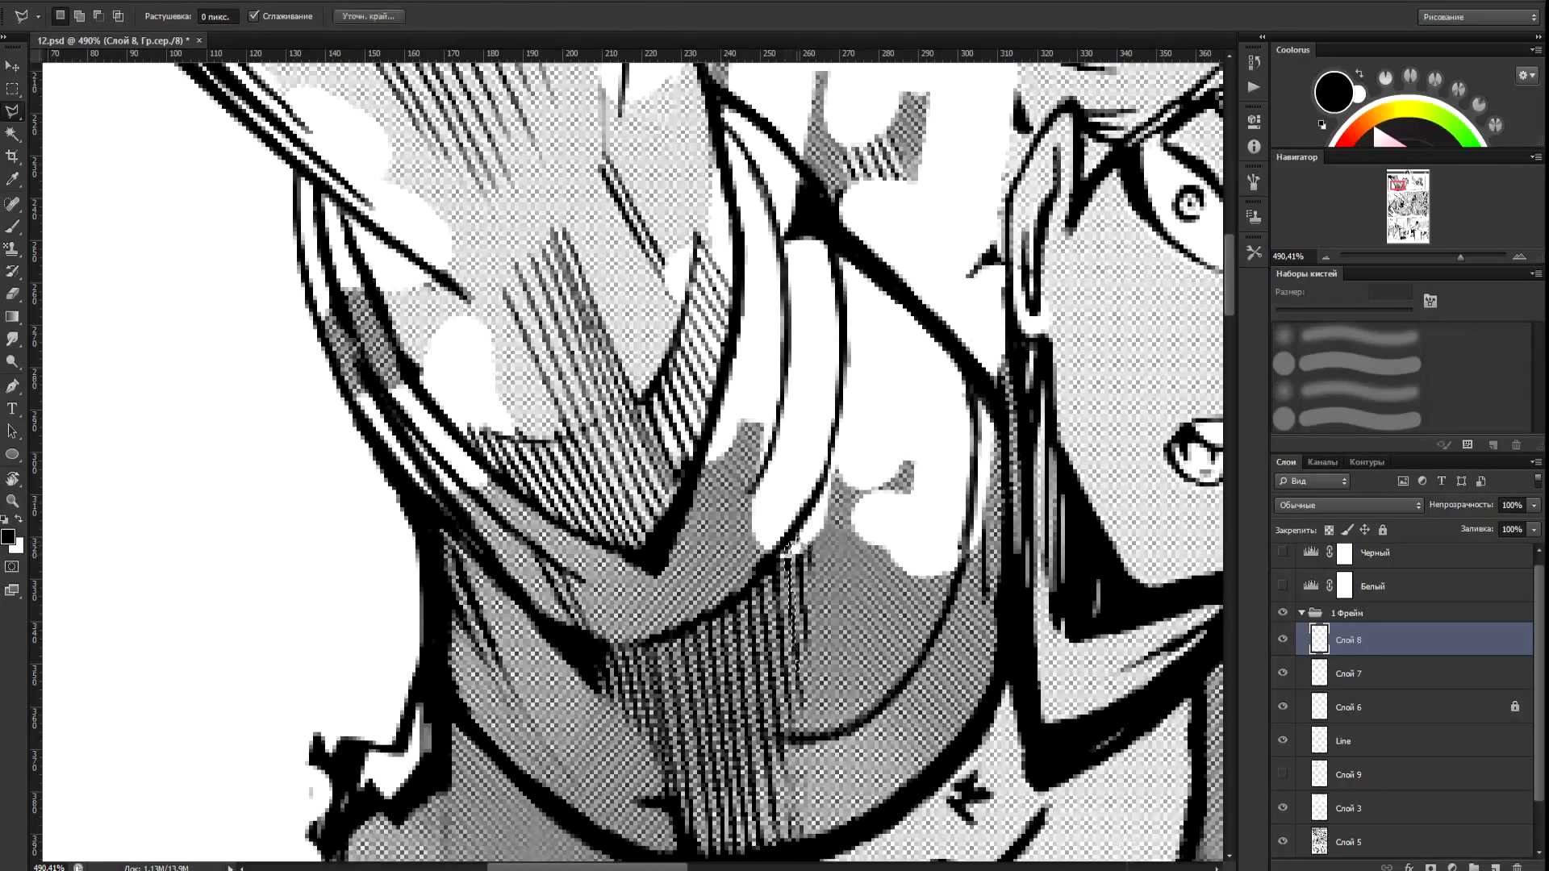
key("x")
left_click(1283, 774)
key("e")
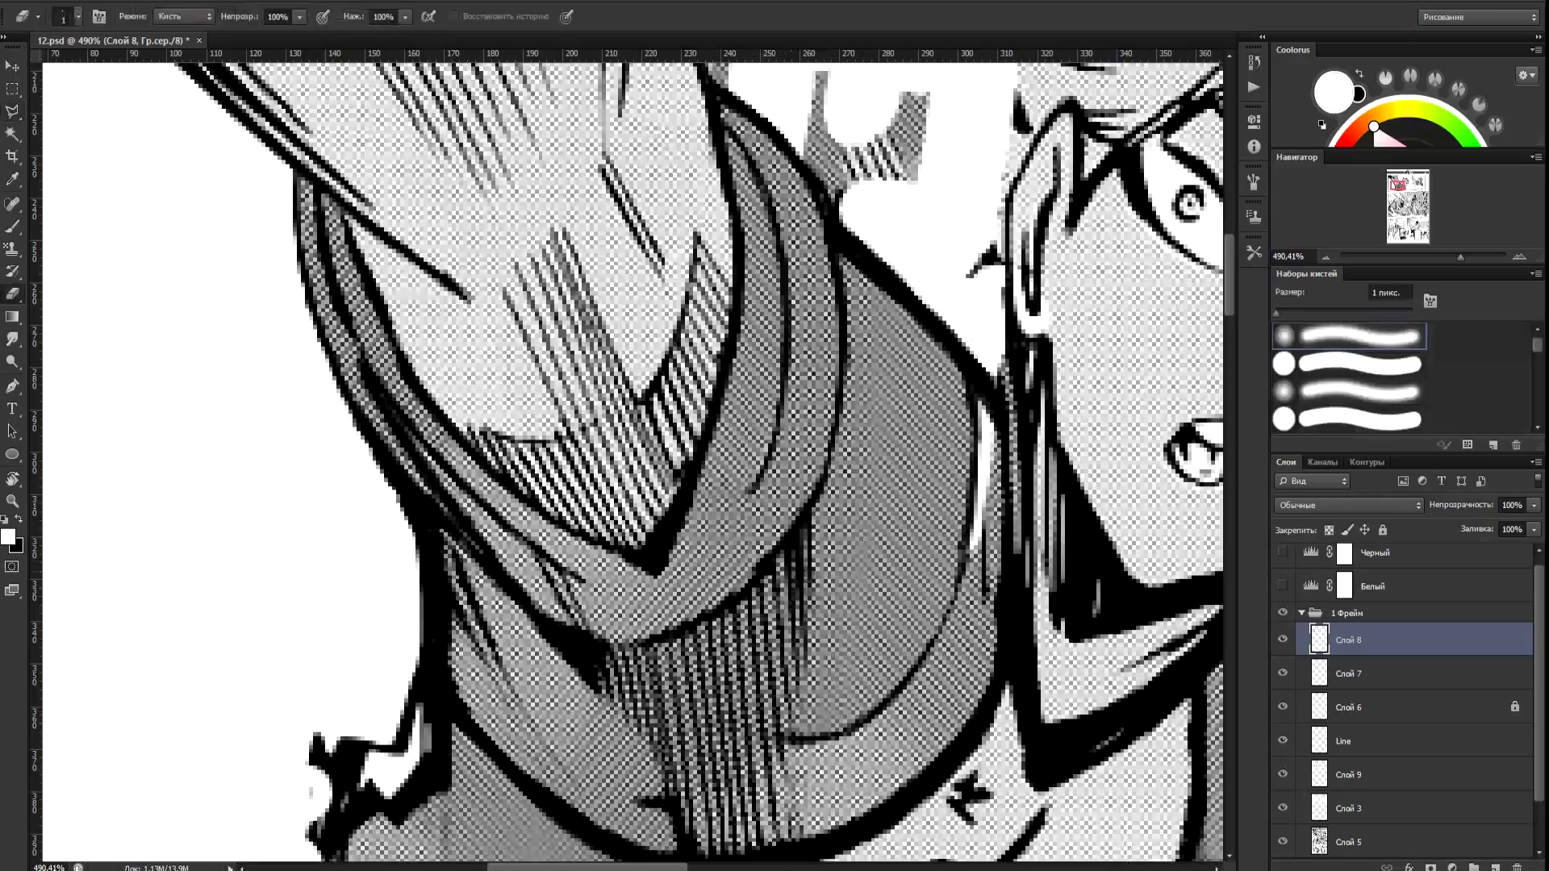
Select the white strip along the shirt's right outline and fill it with dark screentone on Слой 9.
scroll(817, 548, "down", 7)
scroll(847, 532, "up", 5)
scroll(839, 533, "down", 1)
scroll(840, 532, "up", 4)
key("l")
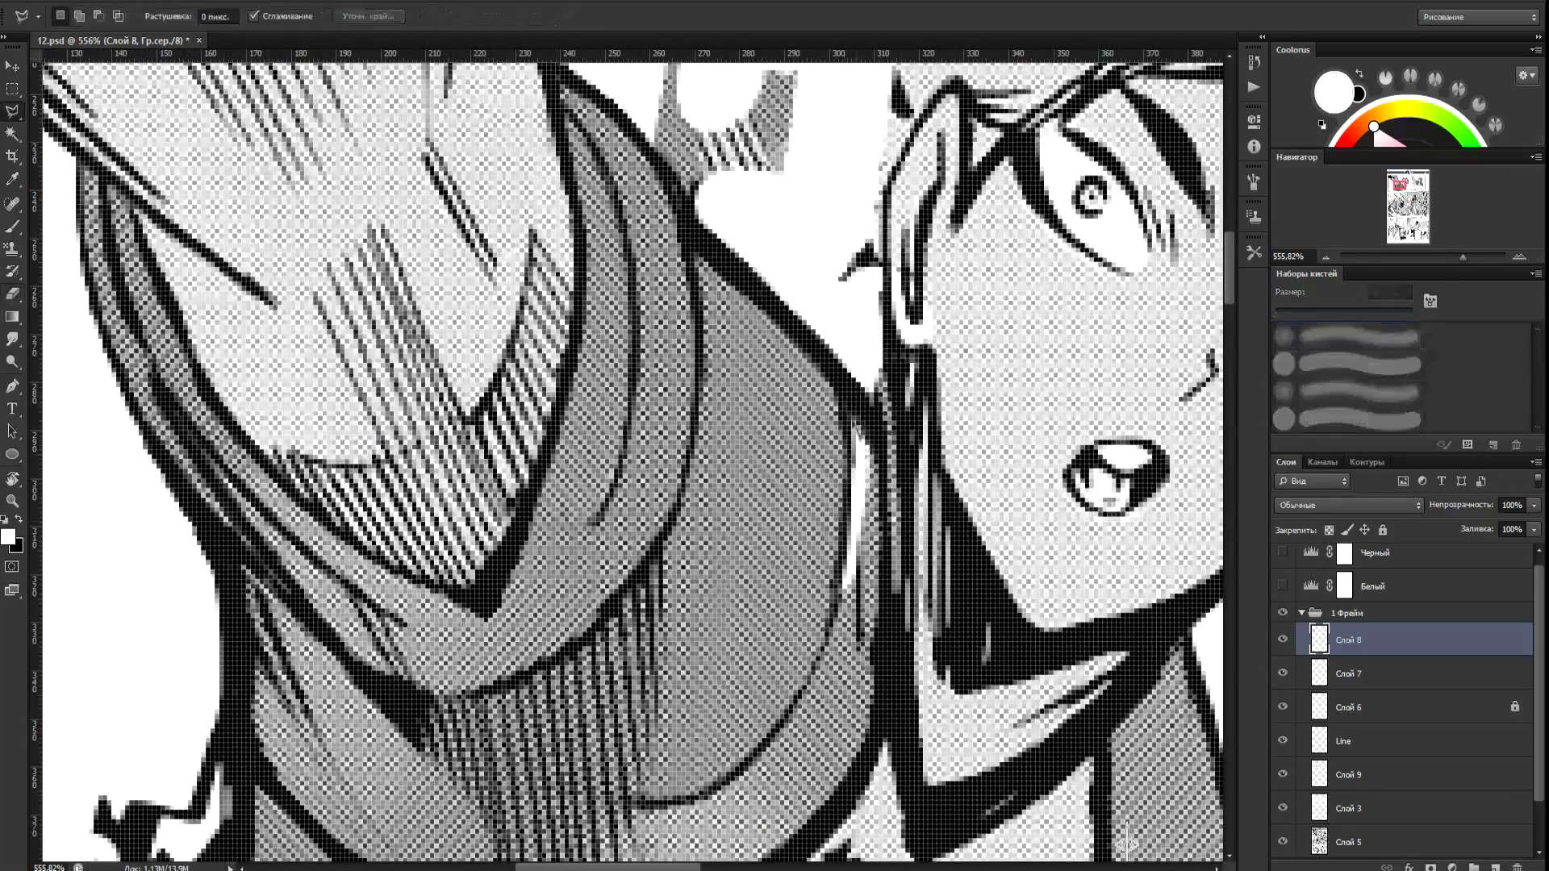
double_click(871, 662)
key("s")
left_click(557, 18)
double_click(541, 74)
left_click_drag(864, 451, 860, 629)
scroll(1127, 844, "down", 5)
scroll(1126, 845, "up", 5)
key("a")
key("s")
key("ctrl+z")
left_click(1365, 773)
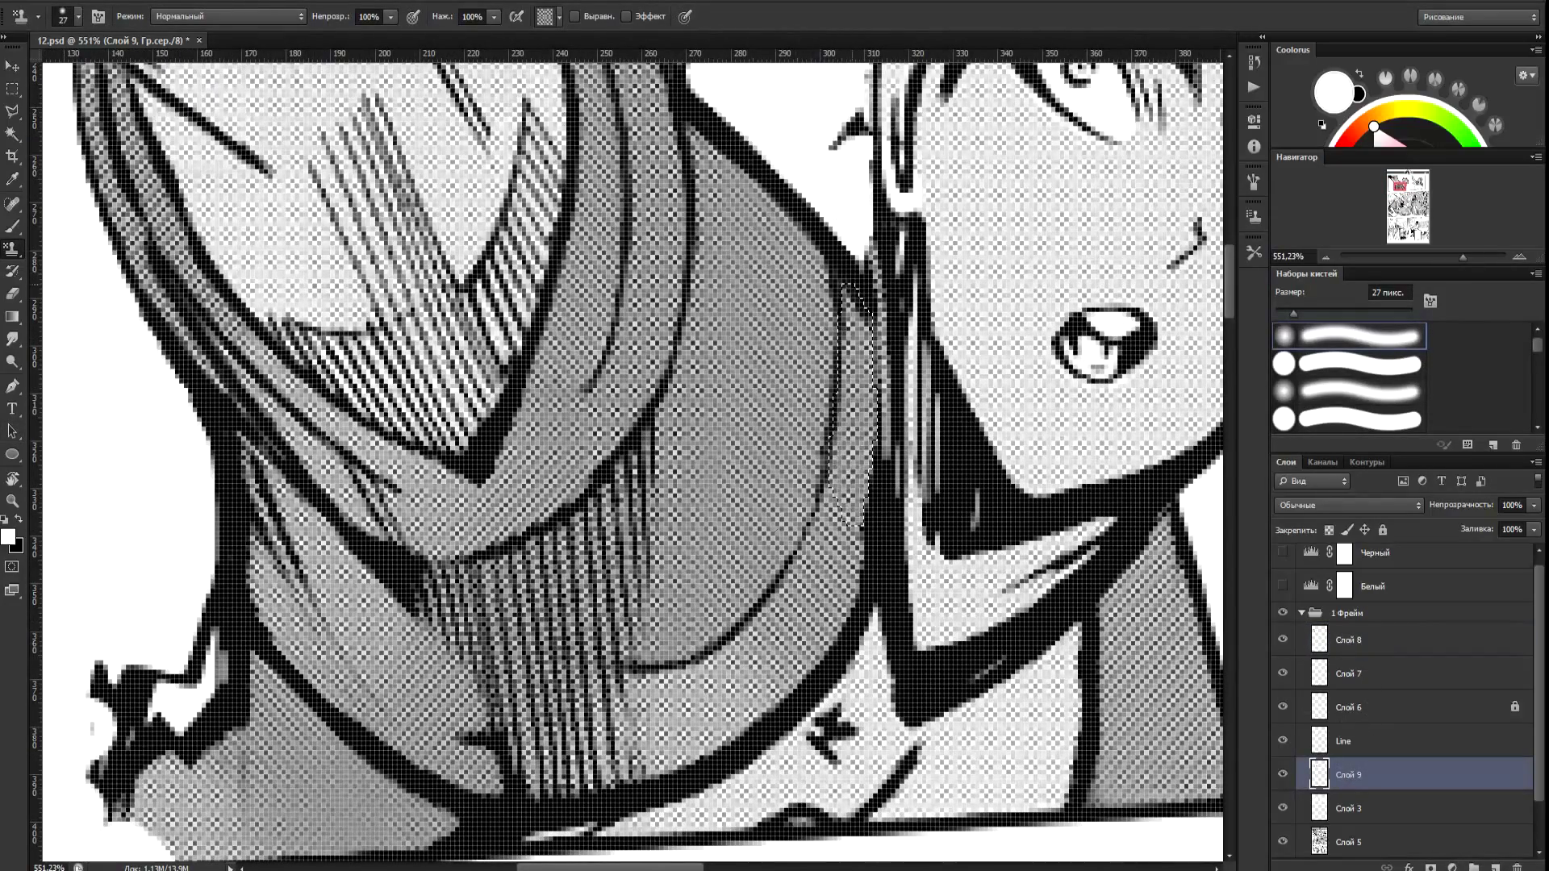
Sample original shirt tone from Слой 5 with a 7 px Clone Stamp and blend it into the filled strip on Слой 9.
key("alt+bracketleft")
key("alt+bracketleft")
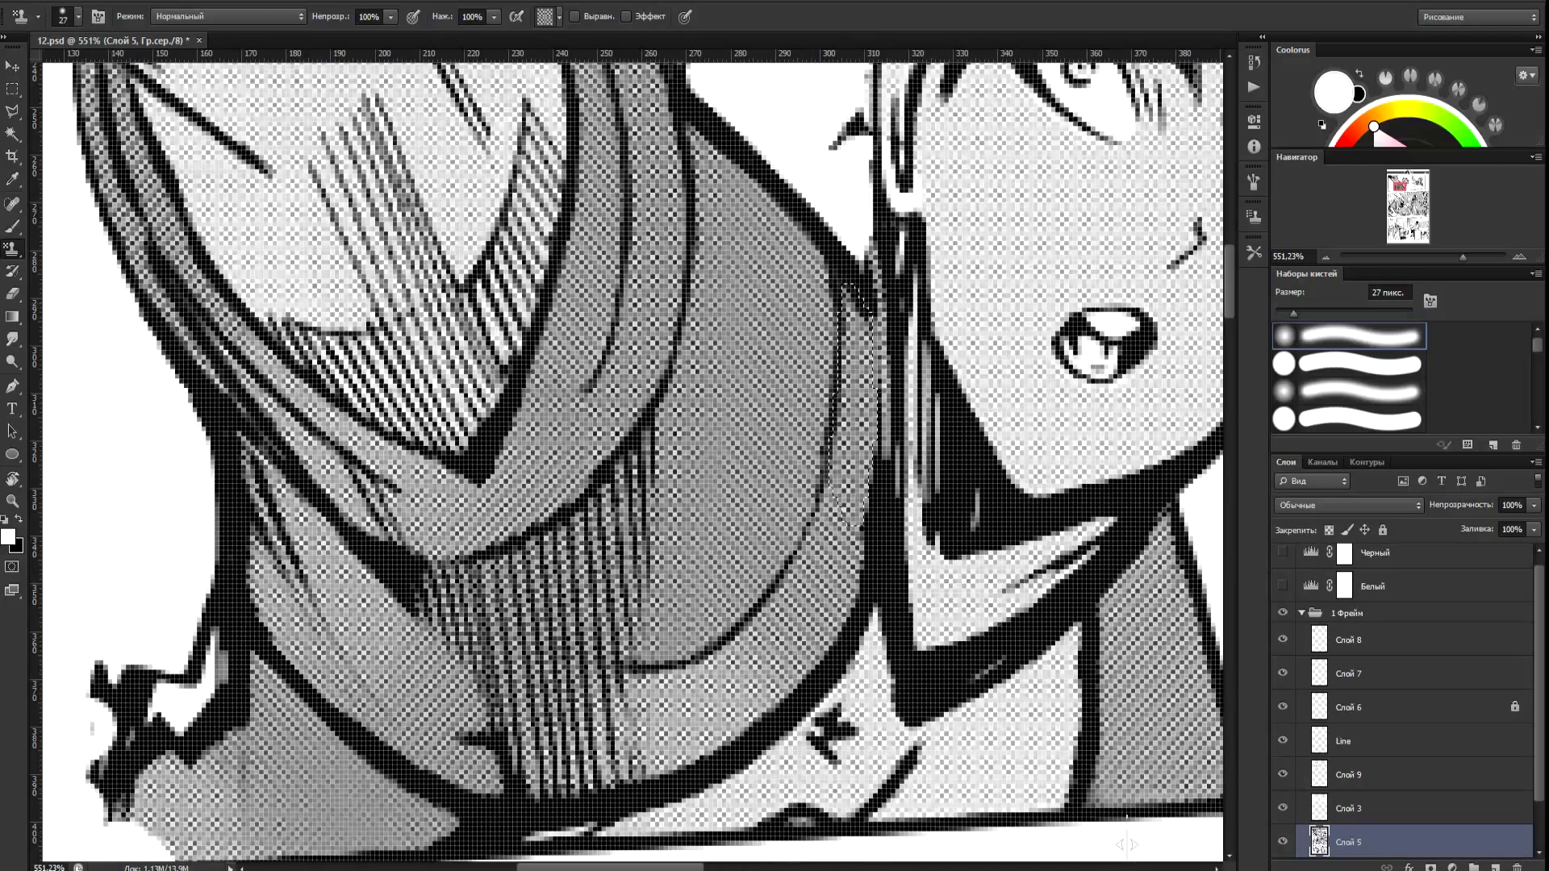
key("shift+s")
key("alt+bracketright")
key("alt+bracketright")
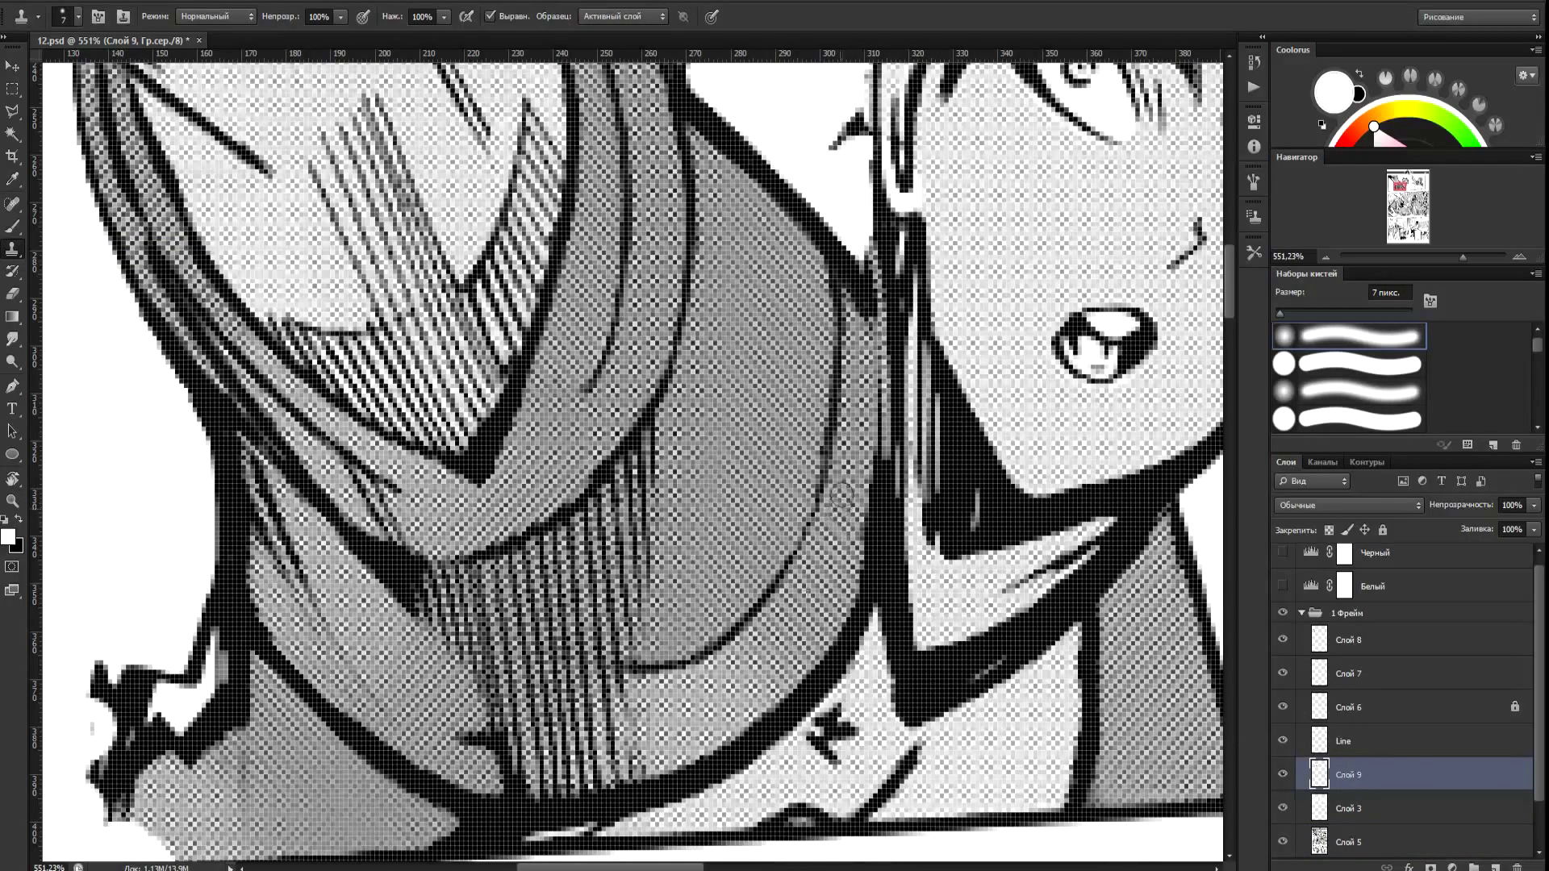
Redraw the thin fold and shading lines along the shirt's right edge on Слой 8 with a black 1 px brush.
key("b")
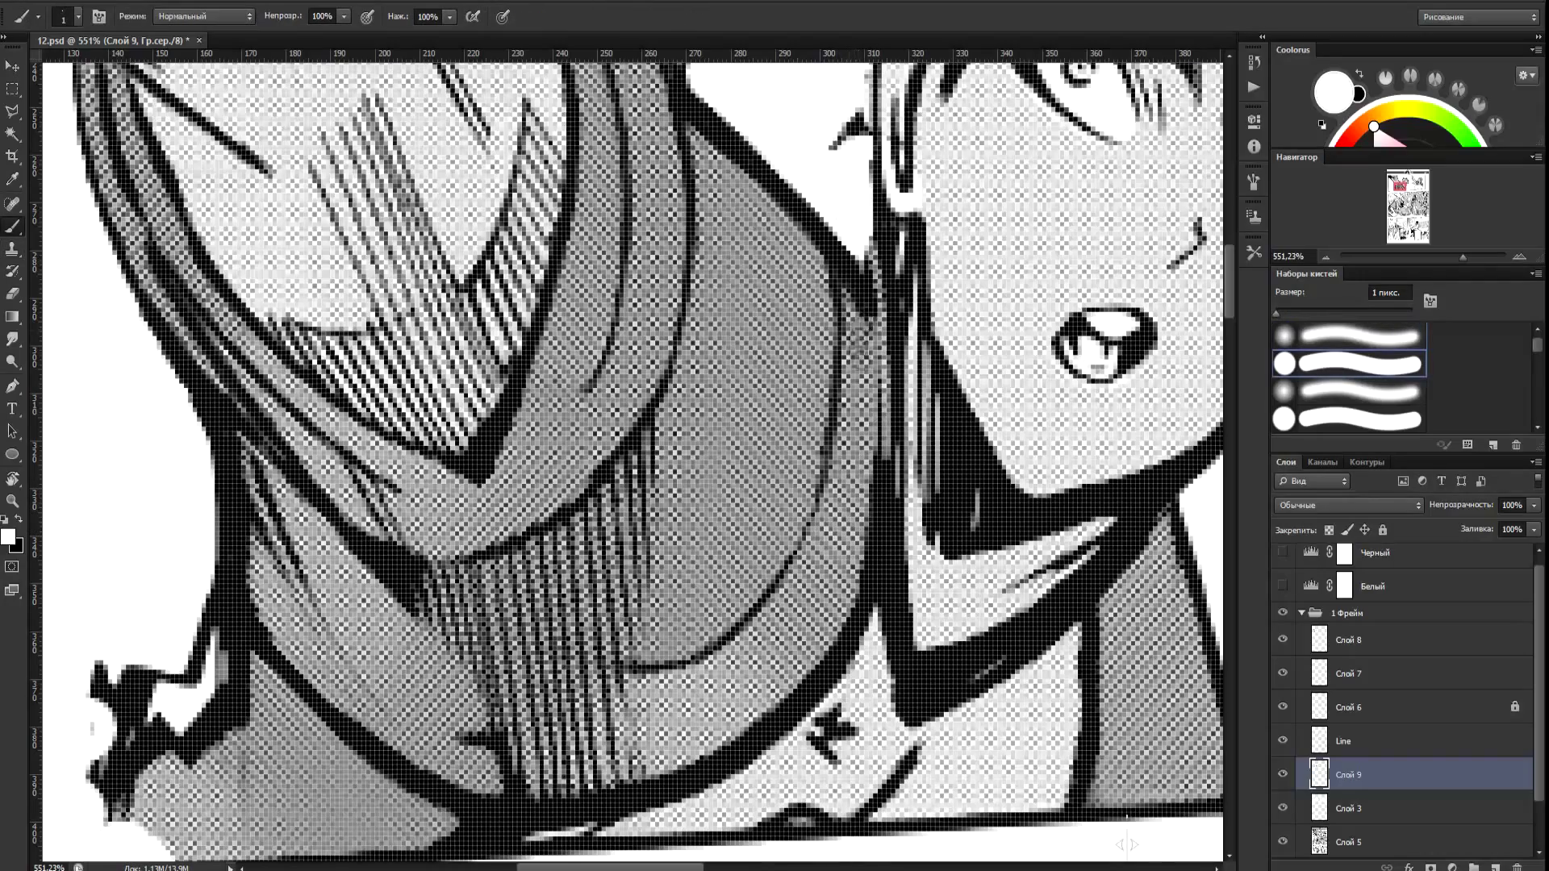
key("x")
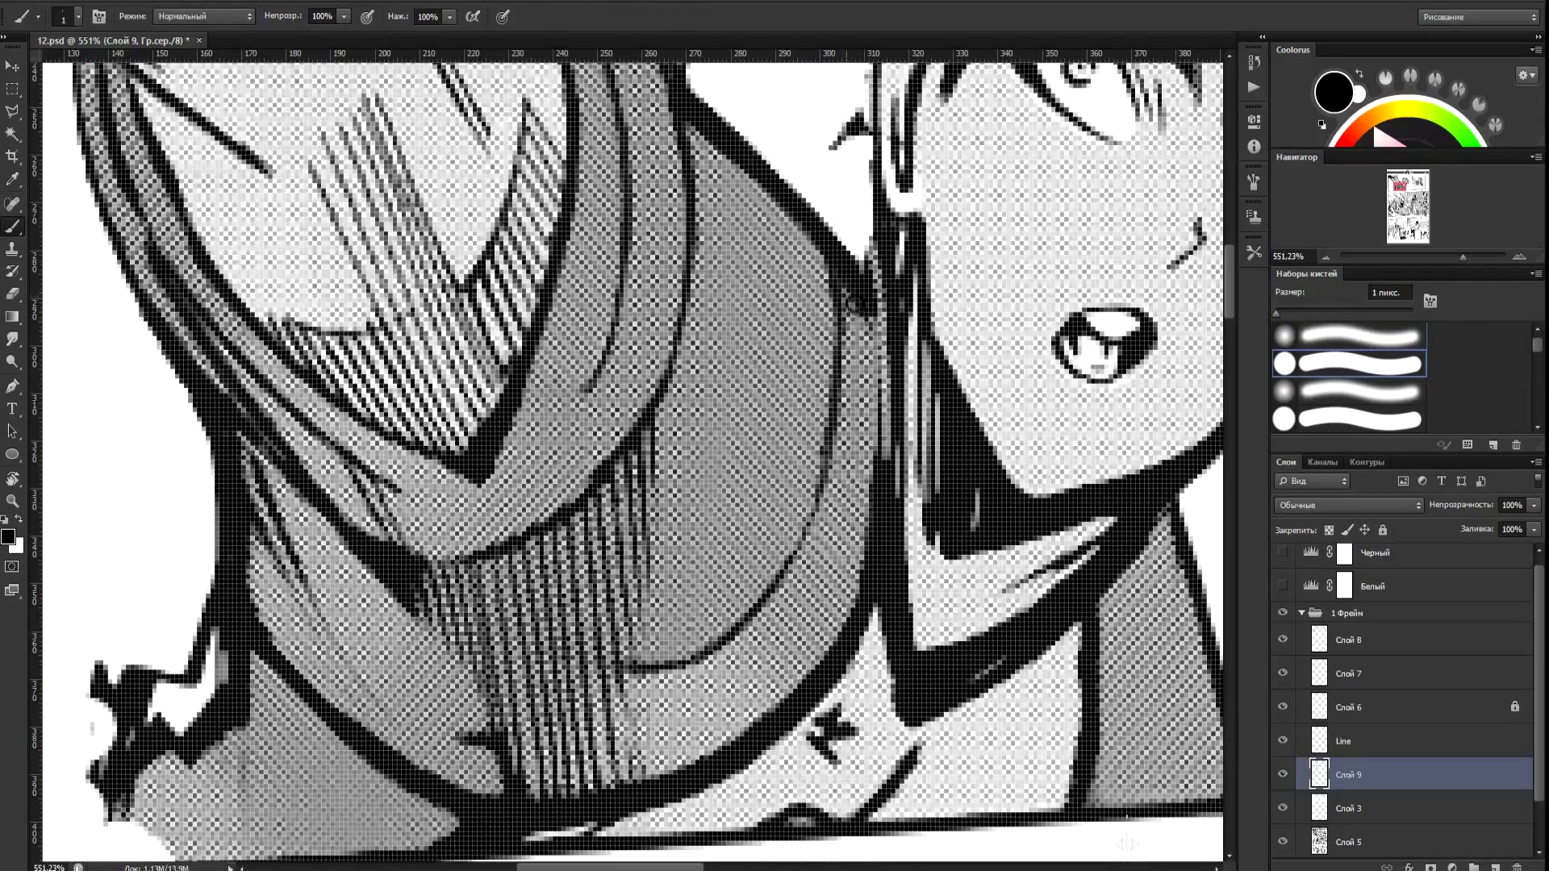
scroll(859, 222, "down", 5)
scroll(852, 223, "up", 5)
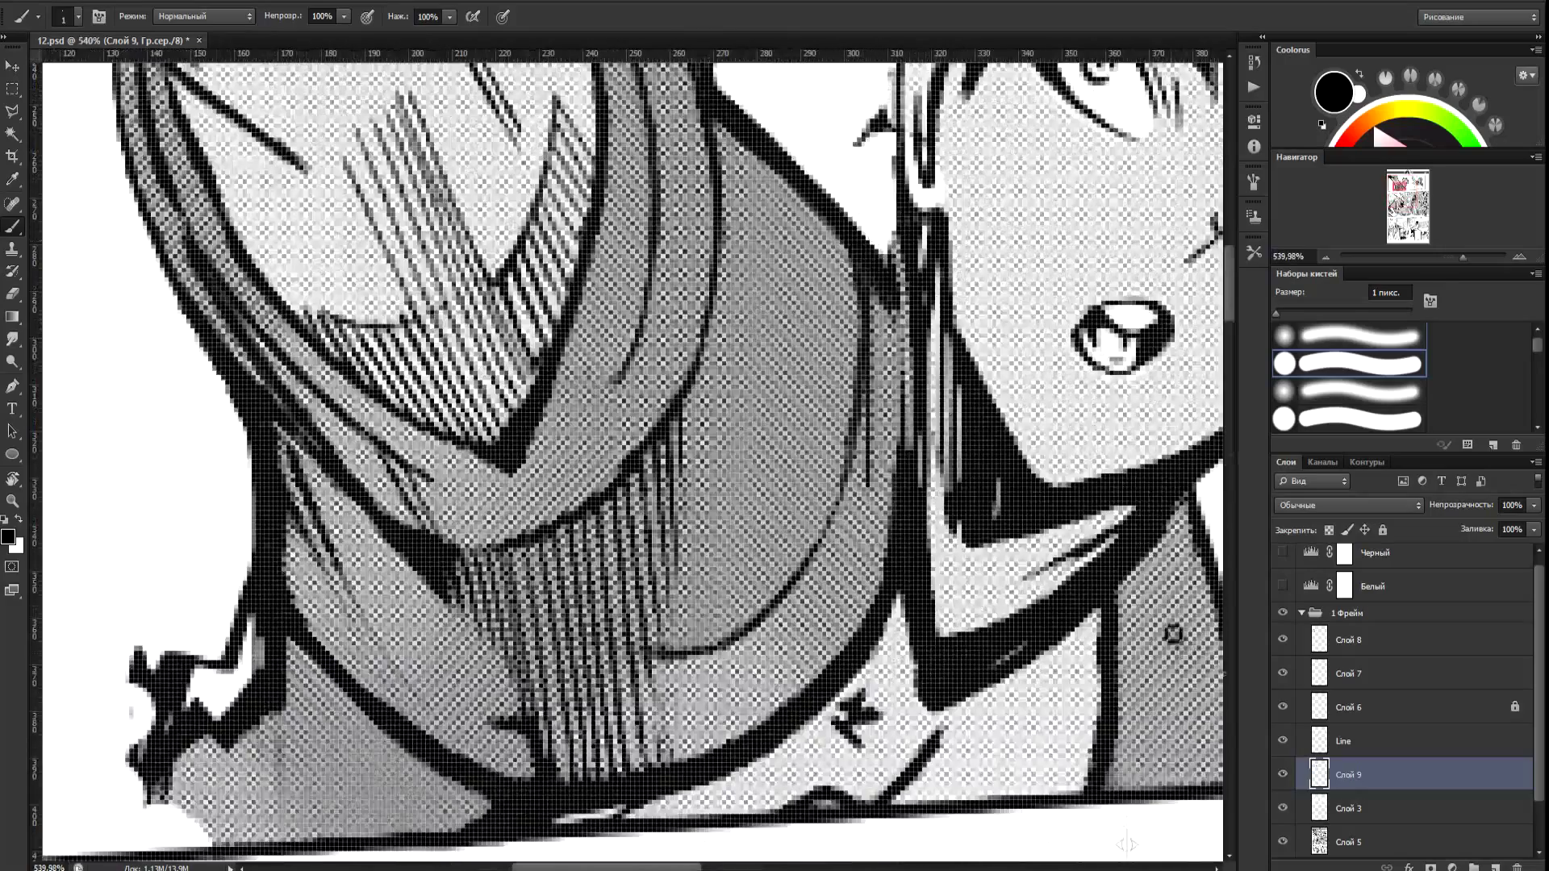
left_click(1342, 642)
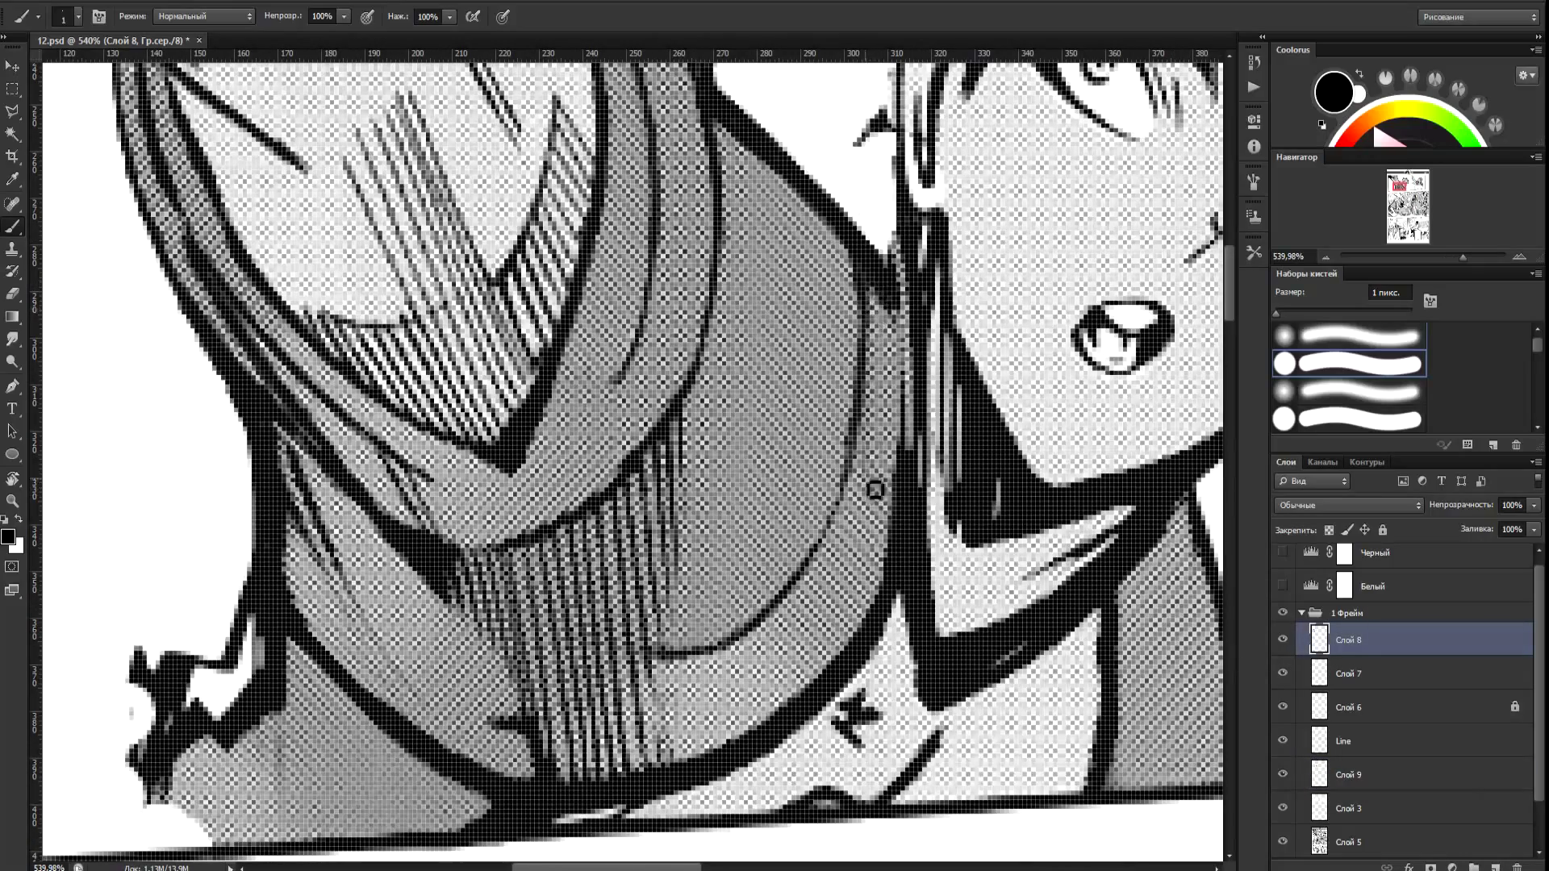
left_click_drag(868, 285, 868, 483)
left_click_drag(865, 355, 843, 244)
left_click_drag(852, 484, 810, 578)
Select the leftover tone patches above the shoulder, whiten them on Слой 3 and clear the selection.
scroll(753, 449, "down", 9)
left_click_drag(645, 444, 431, 547)
scroll(436, 404, "up", 6)
key("l")
left_click(583, 593)
left_click(631, 452)
left_click(545, 325)
left_click(406, 373)
left_click(1378, 814)
key("Delete")
key("ctrl+d")
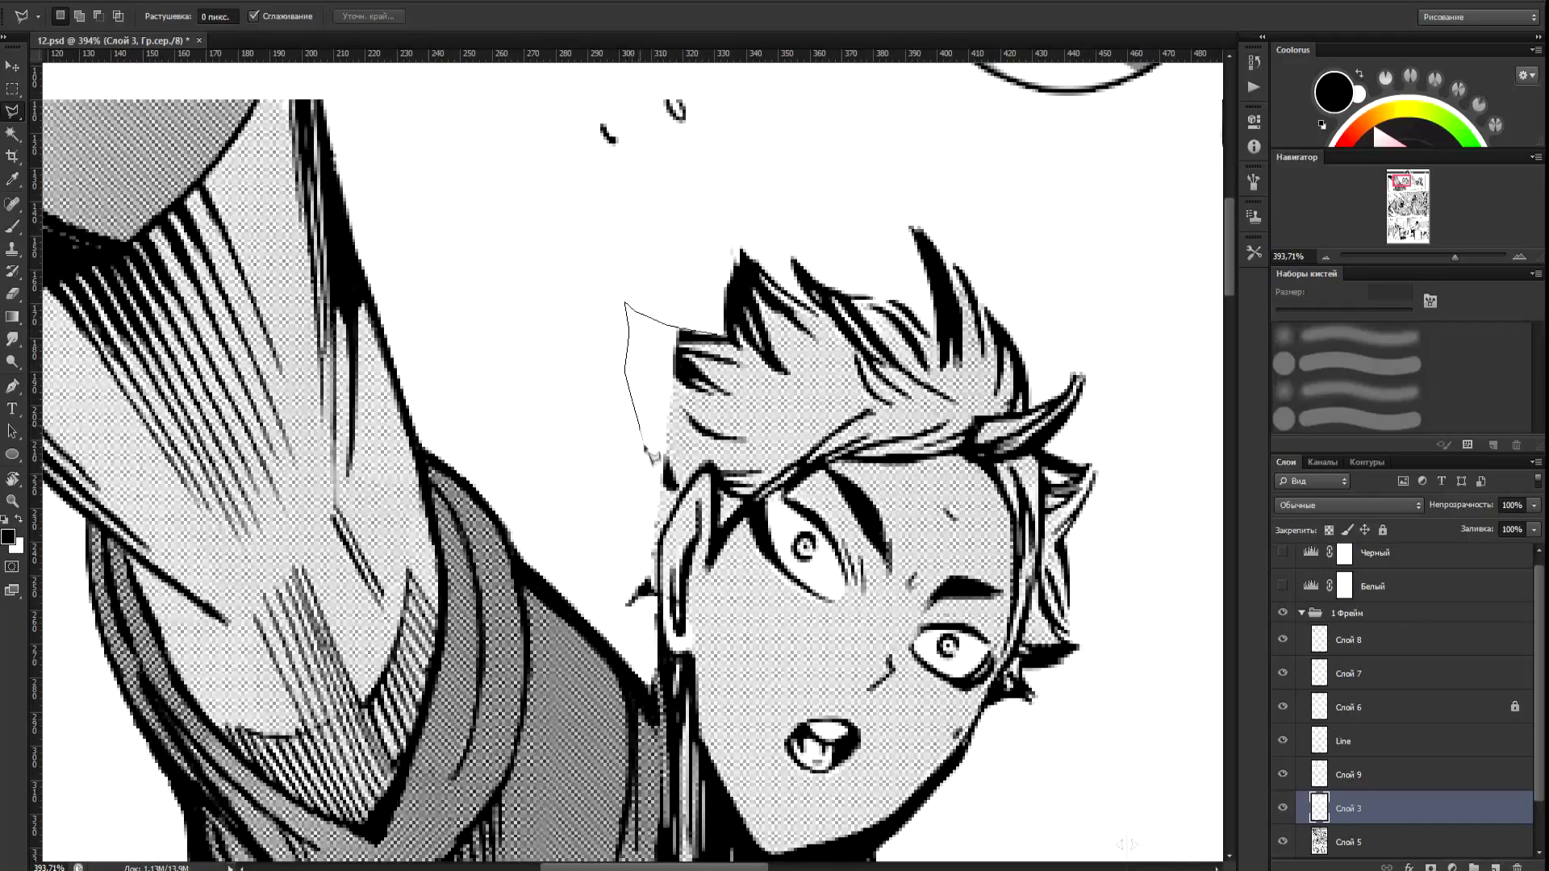
Outline the missing hair spike at the upper left of the boy's head with the lasso and fill it with black.
left_click(702, 346)
left_click(728, 337)
key("x")
key("ctrl+Delete")
key("ctrl+d")
scroll(645, 345, "down", 4)
scroll(660, 402, "up", 3)
left_click_drag(656, 435, 555, 452)
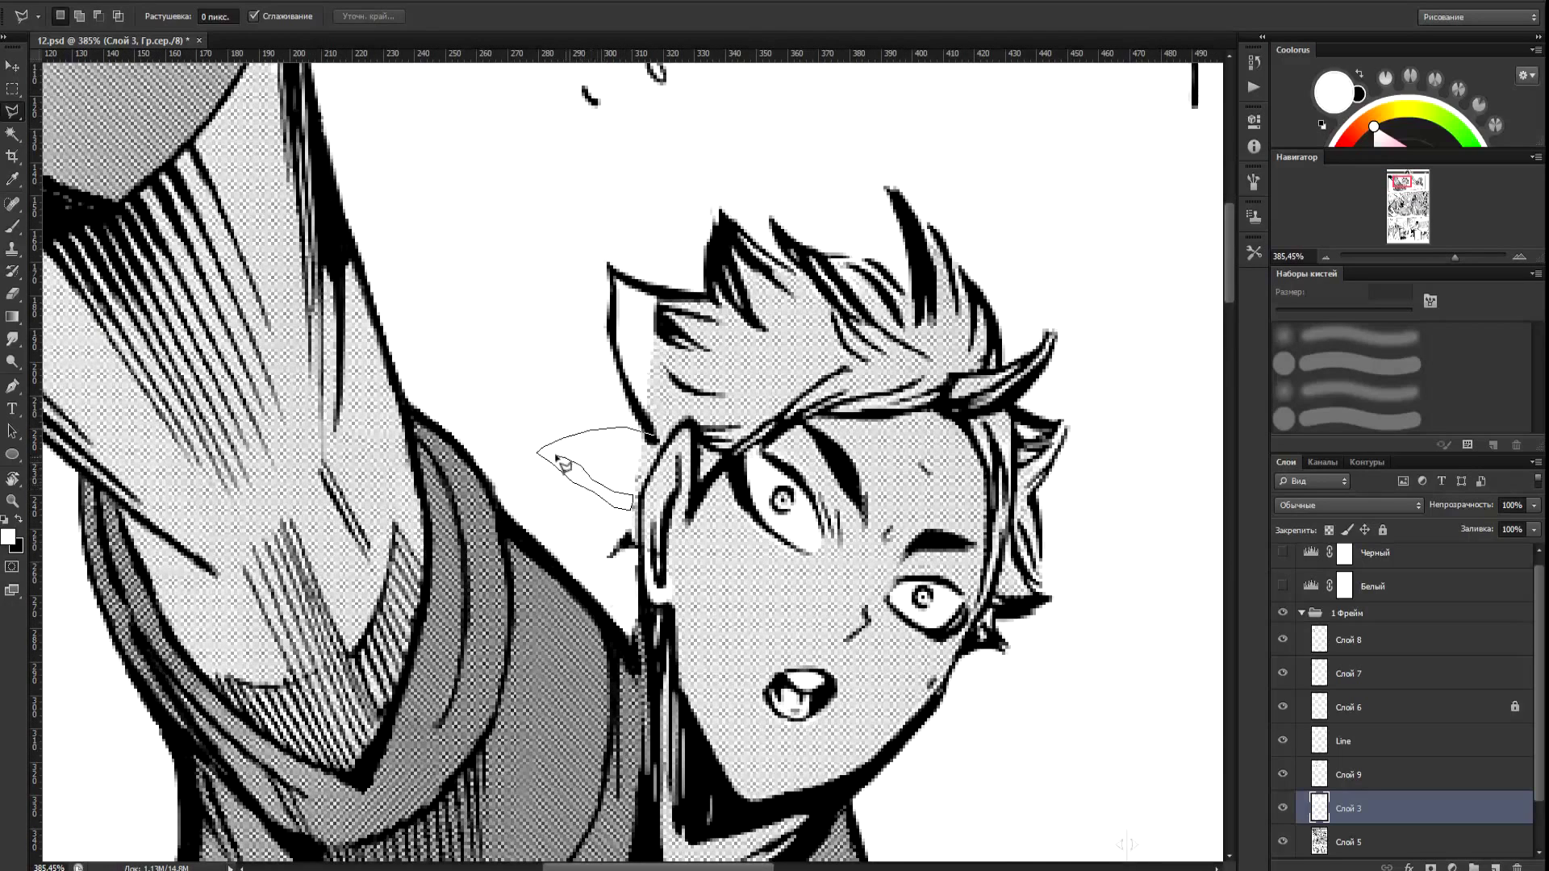
double_click(638, 442)
left_click(1311, 633)
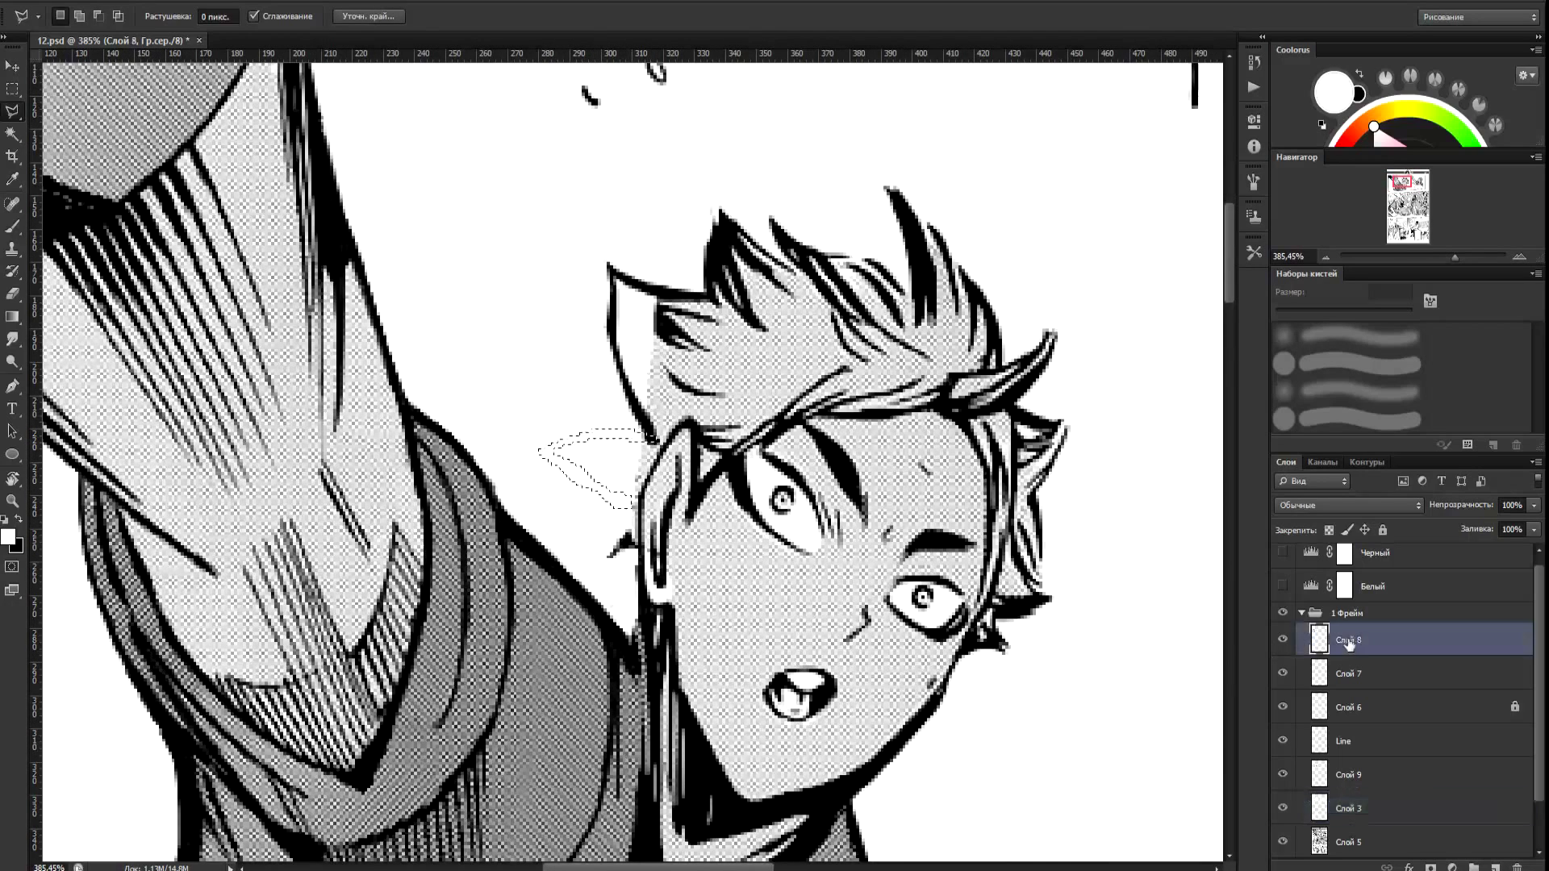
Step back to the upper hair spike selection, fill it with black on Слой 8 and deselect.
key("ctrl+alt+z")
key("ctrl+alt+z")
key("ctrl+alt+z")
key("ctrl+alt+z")
left_click(1349, 635)
key("ctrl+Delete")
key("ctrl+d")
Lasso the outline of a pointed hair tuft beside the boy's ear and fill it with black on Слой 8.
left_click(655, 437)
mouse_move(621, 438)
left_mouse_down()
mouse_move(550, 494)
mouse_move(646, 442)
left_mouse_up()
left_click_drag(553, 495, 601, 507)
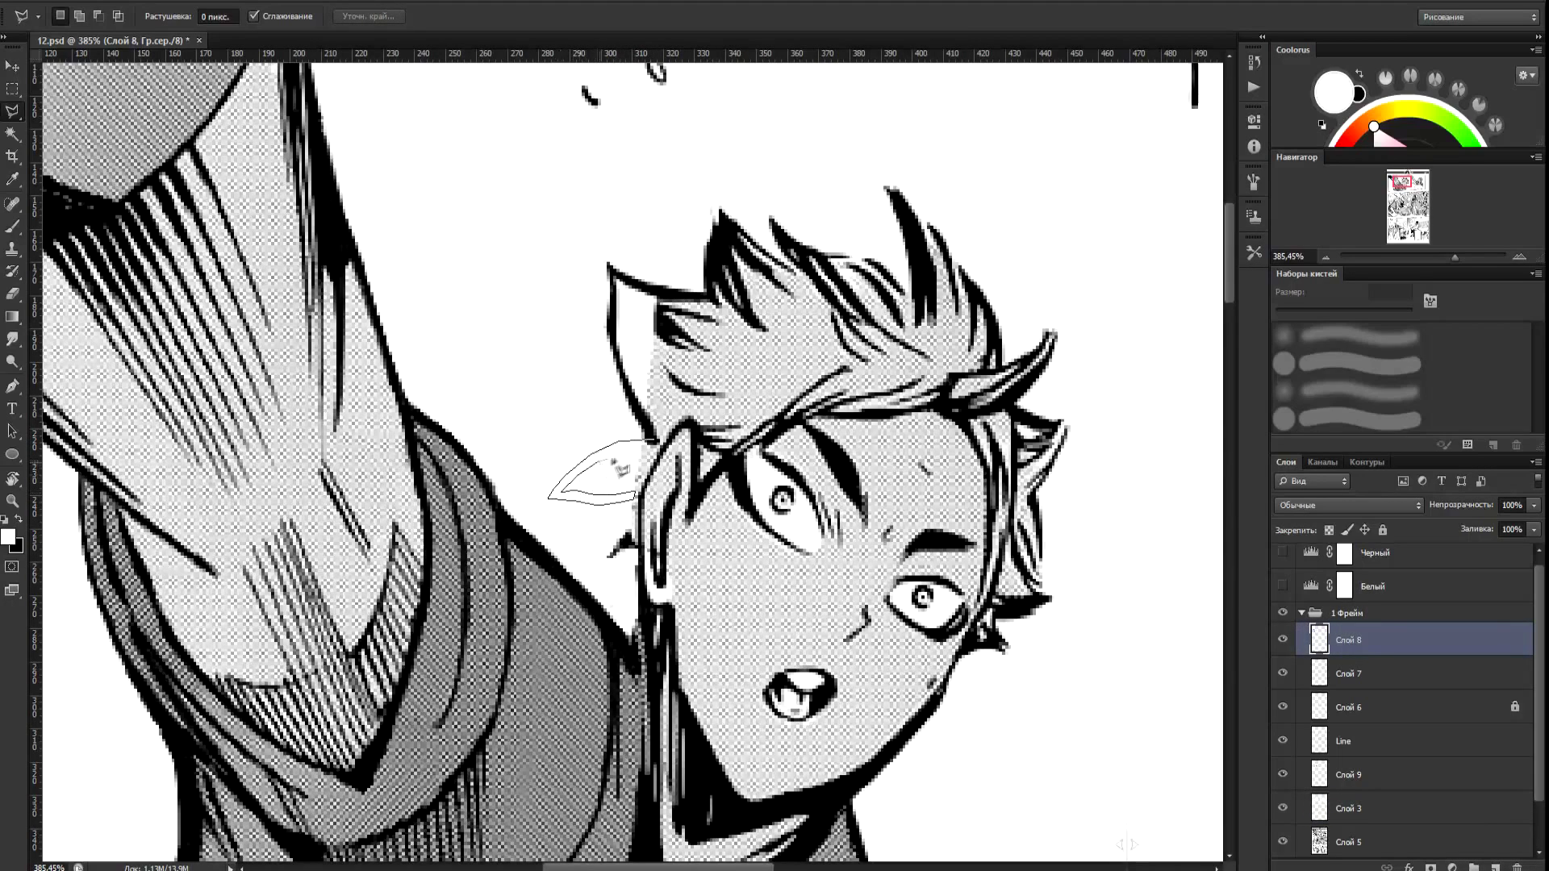
left_click_drag(636, 501, 642, 494)
key("ctrl+BackSpace")
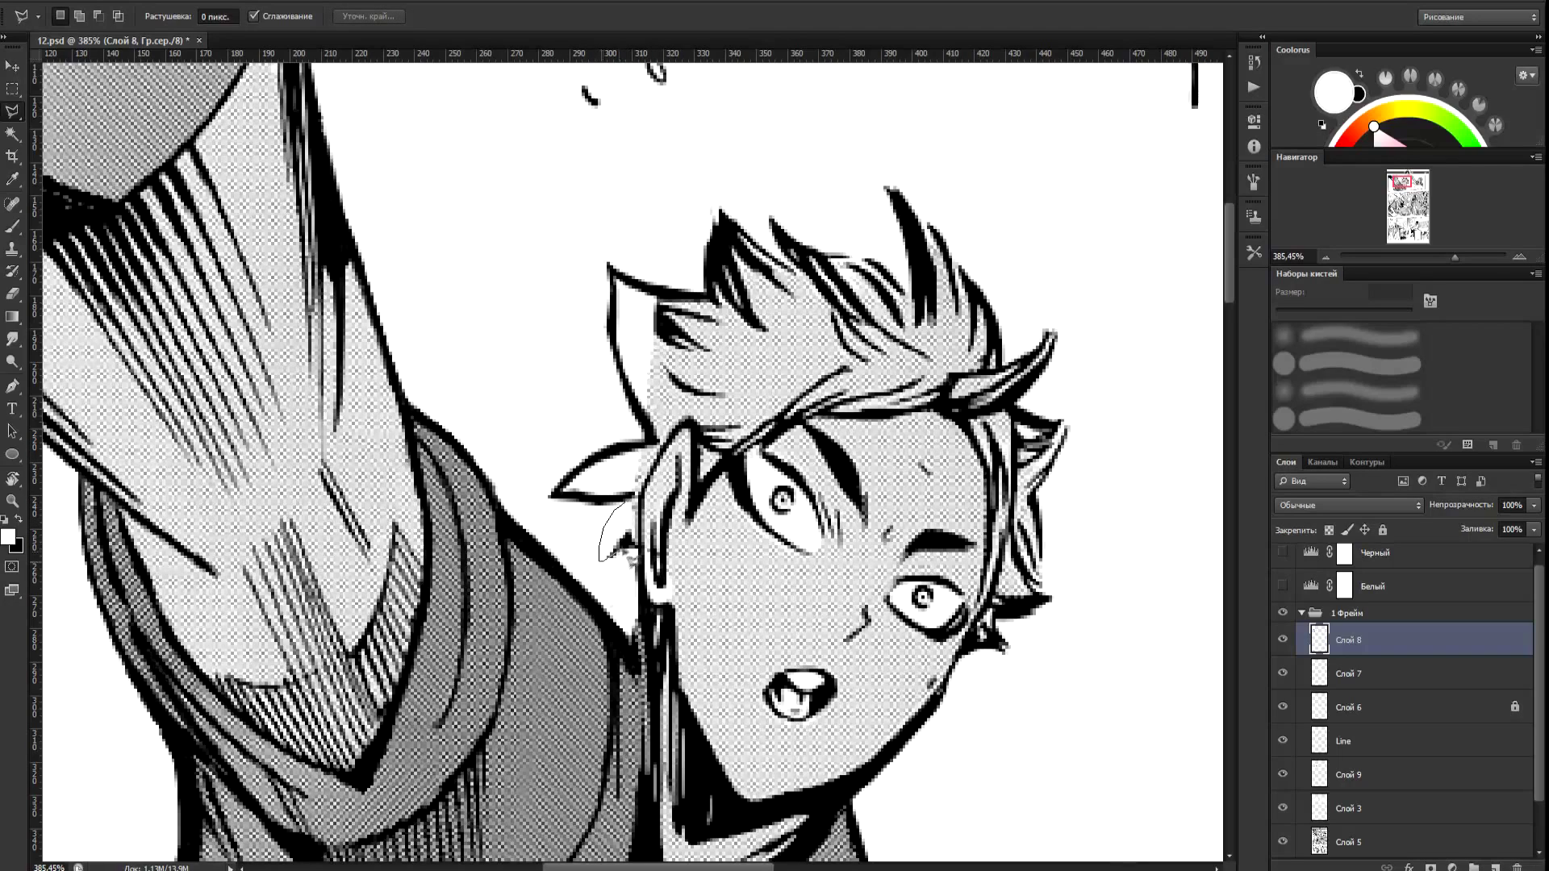
Add two smaller black hair tuft outlines below the first one beside the ear and clear the selection.
left_click_drag(636, 507, 637, 506)
key("ctrl+BackSpace")
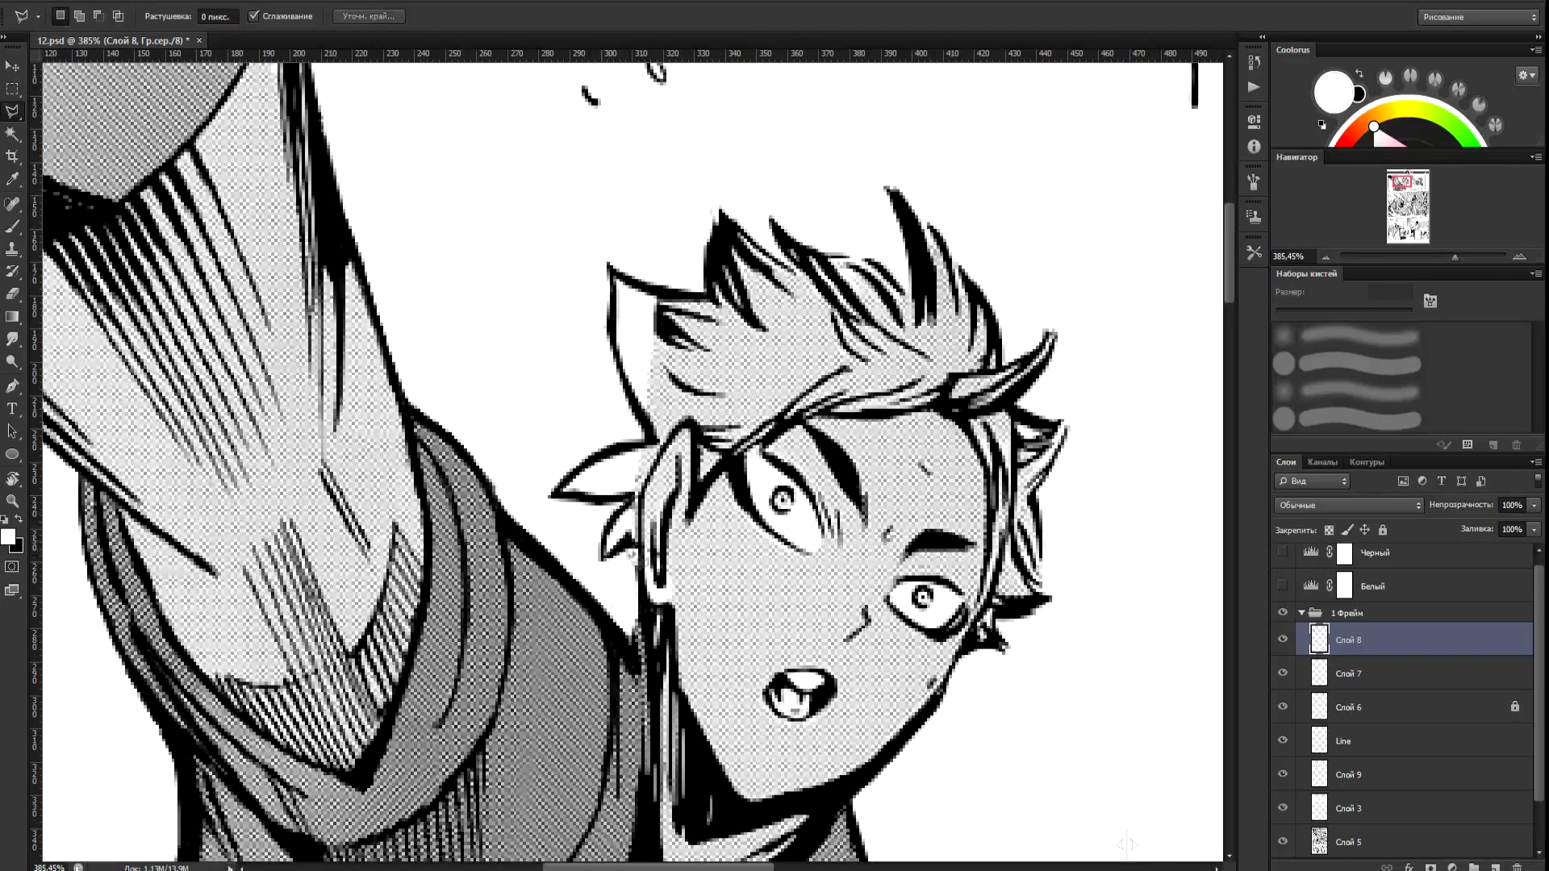
left_click_drag(622, 610, 618, 605)
key("ctrl+BackSpace")
key("ctrl+d")
key("e")
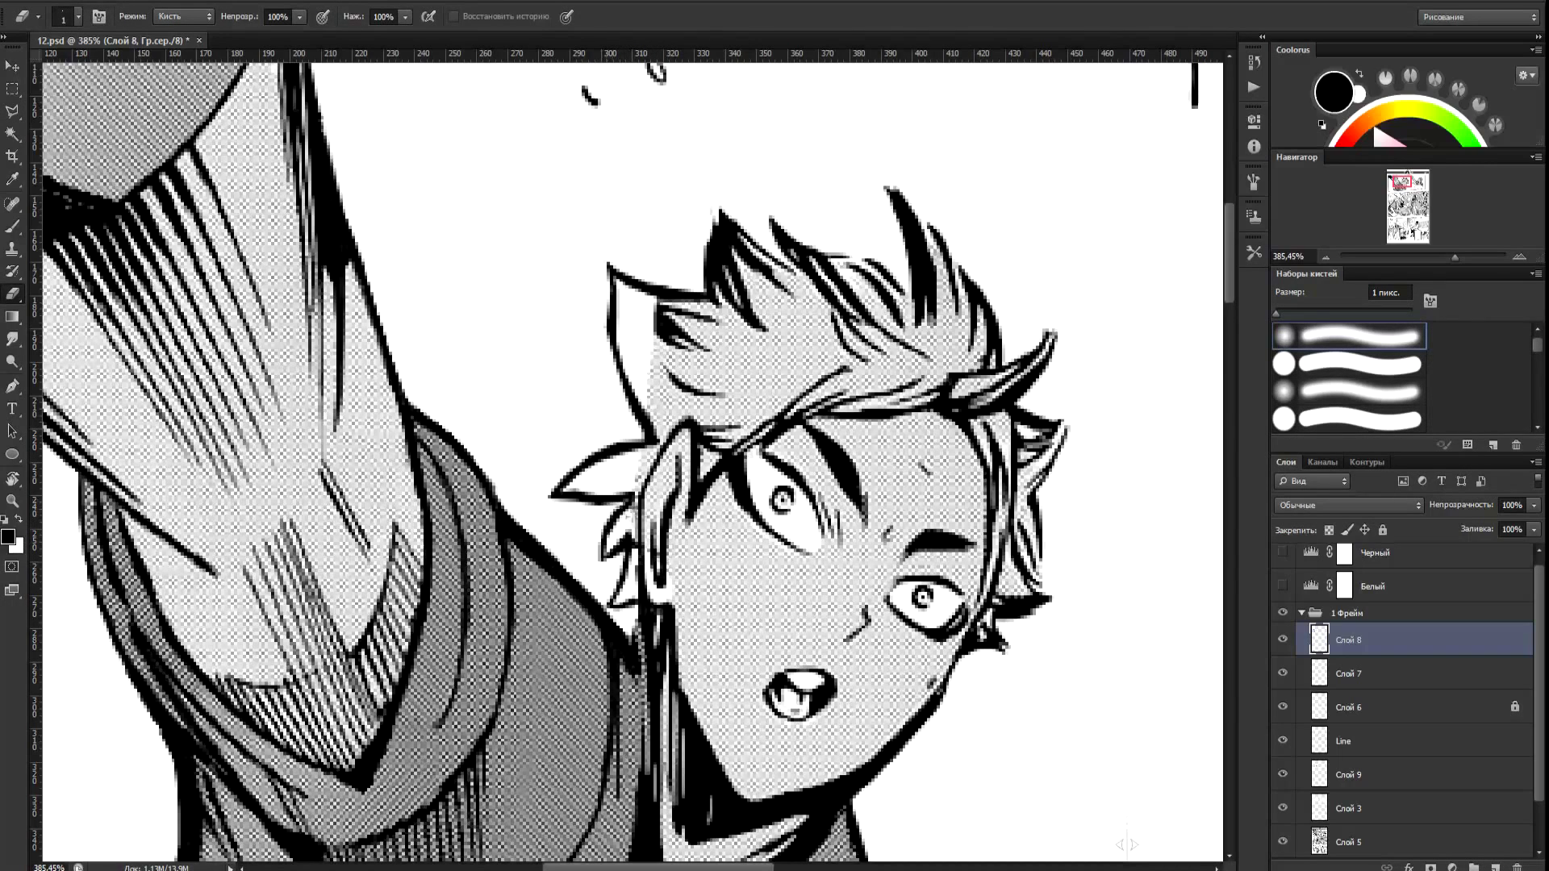
Draw fine black hair lines on the tufts beside the ear on layer Слой 8 with the 1 px brush.
key("b")
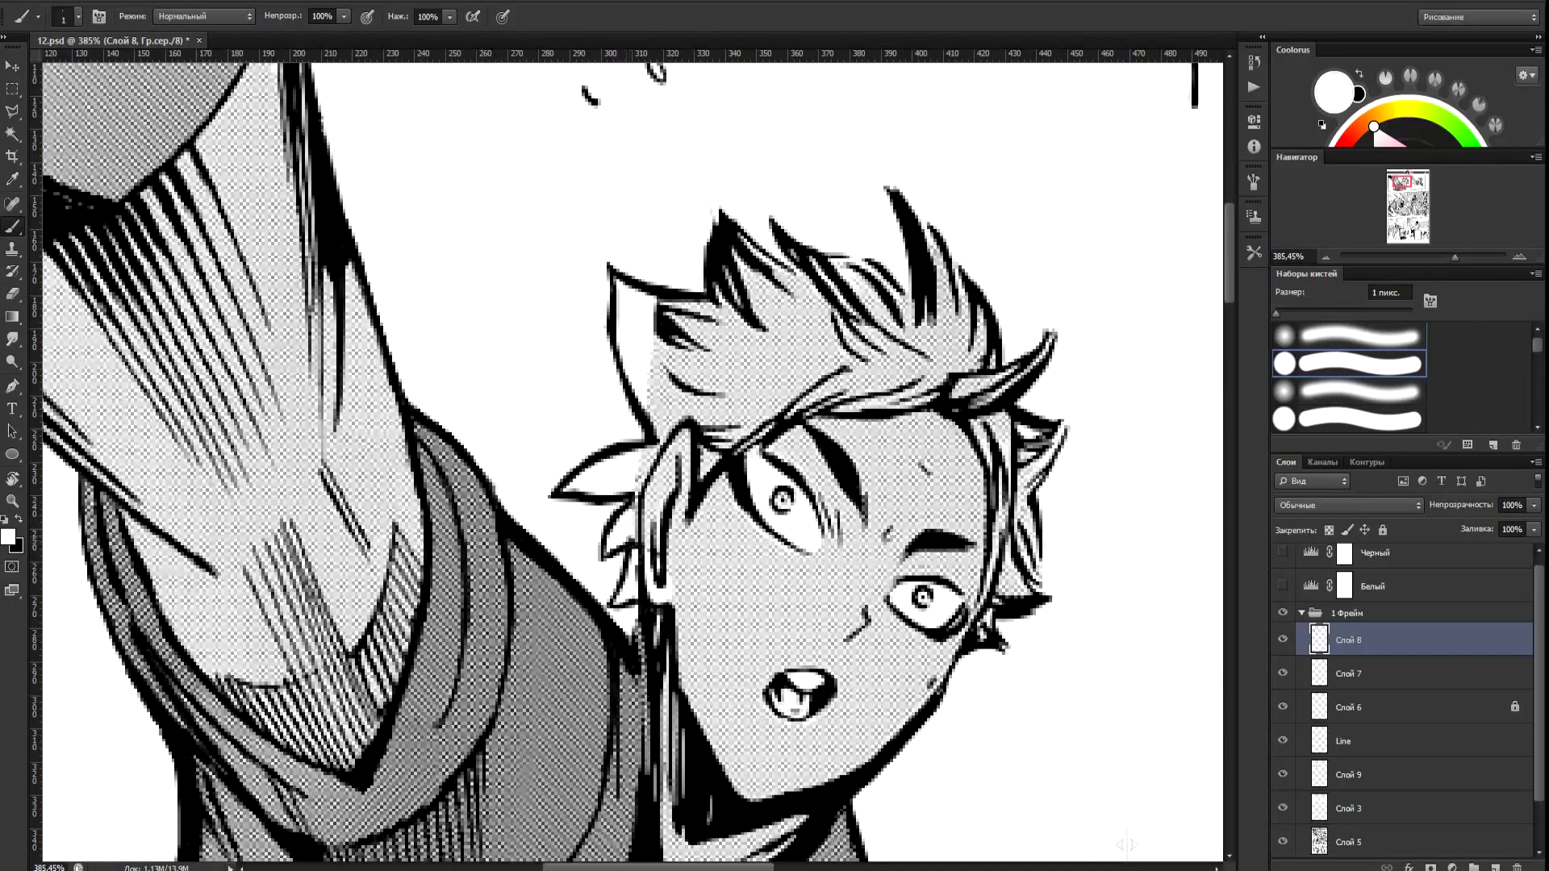
key("e")
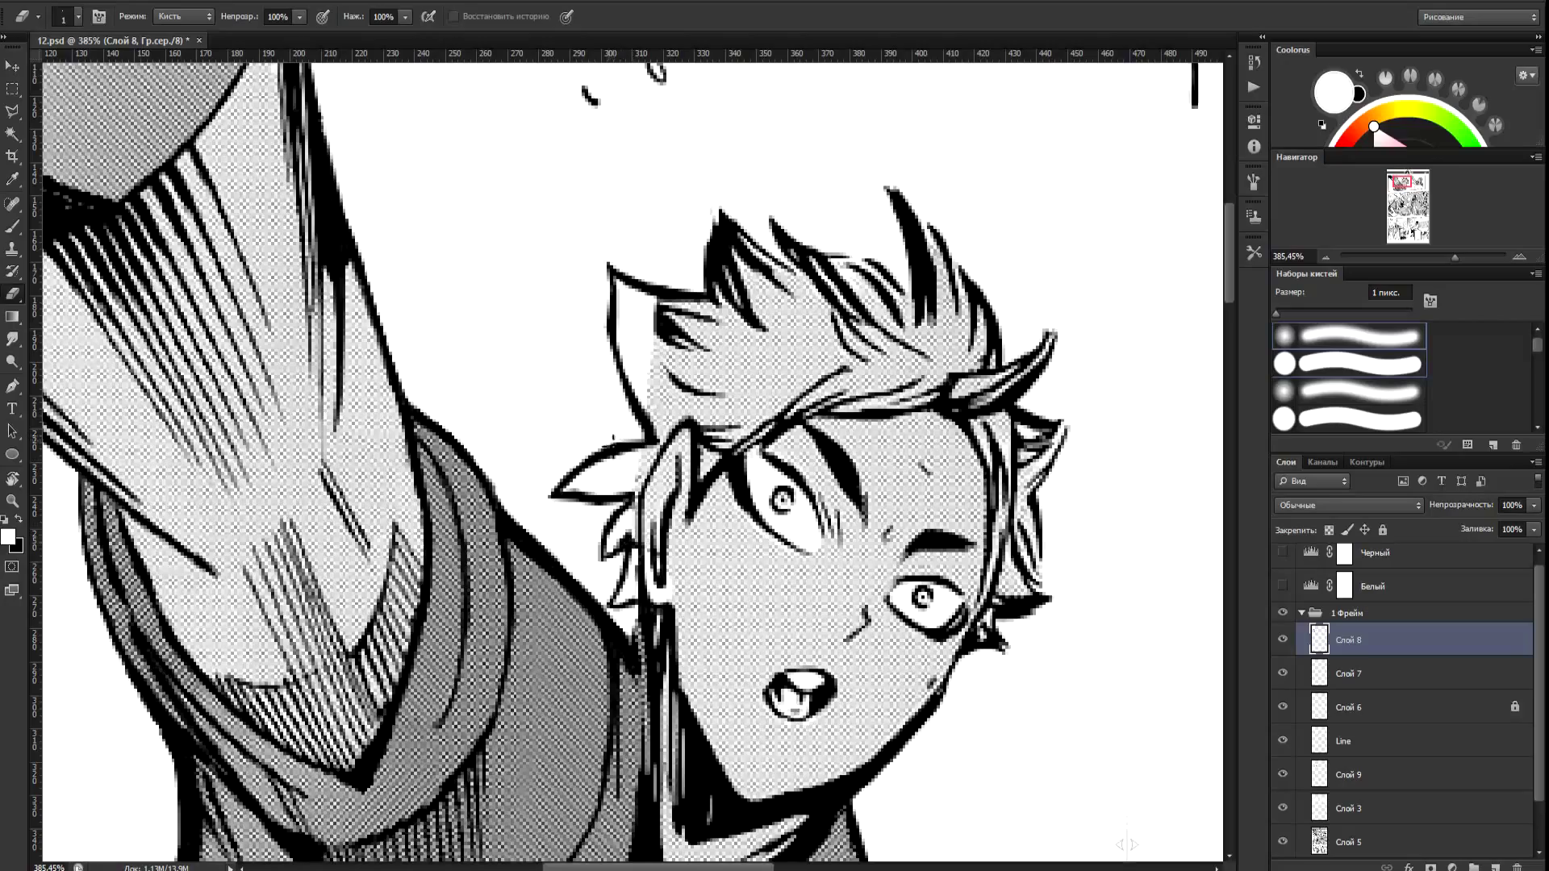
scroll(611, 442, "down", 5)
scroll(617, 476, "up", 7)
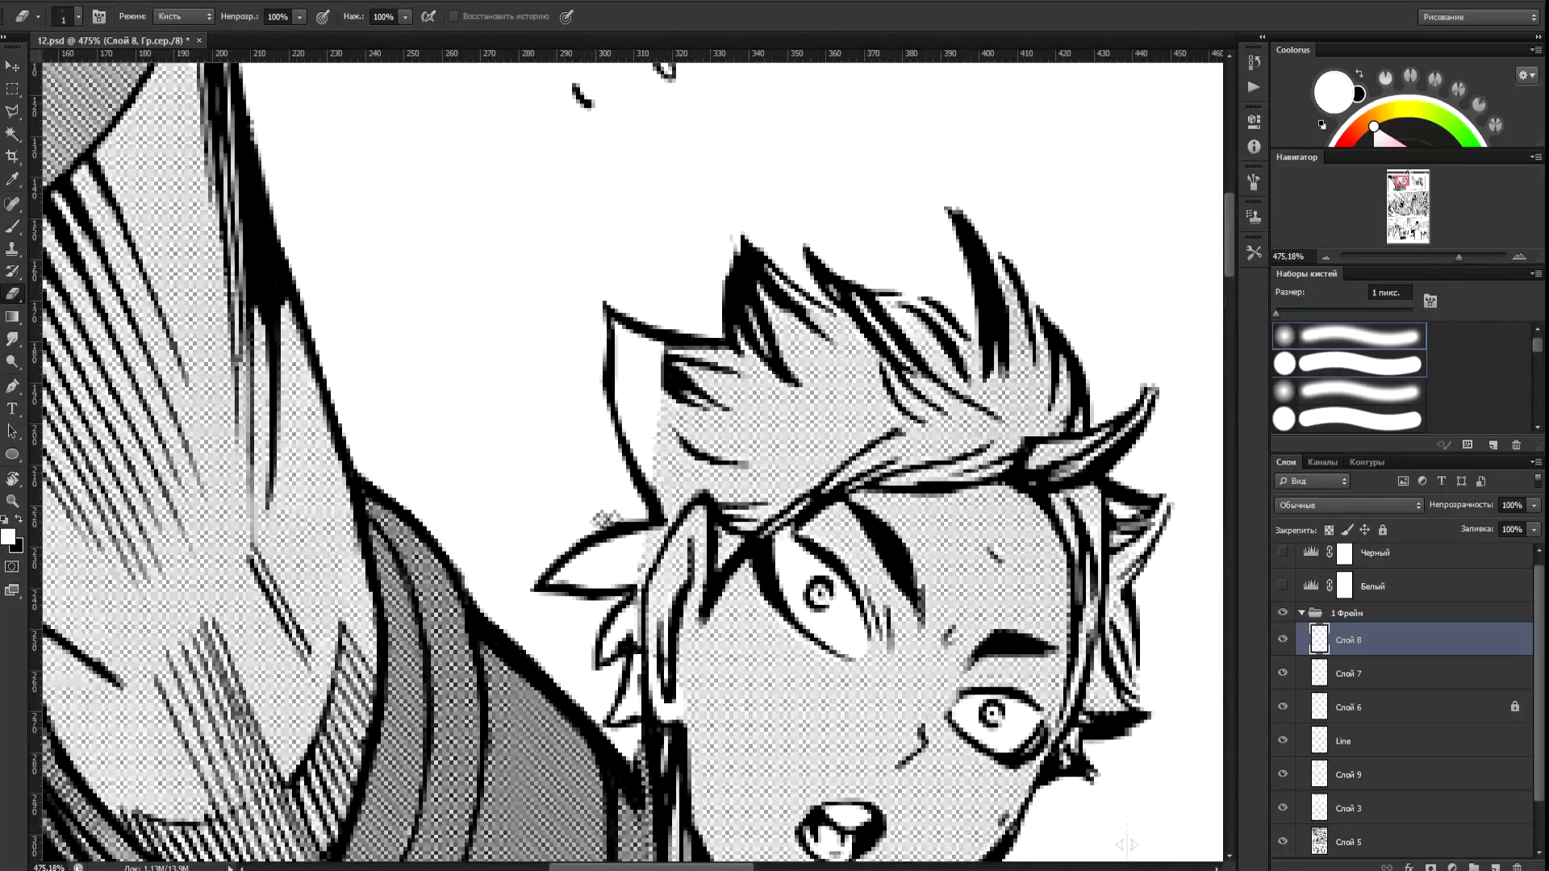
key("b")
key("x")
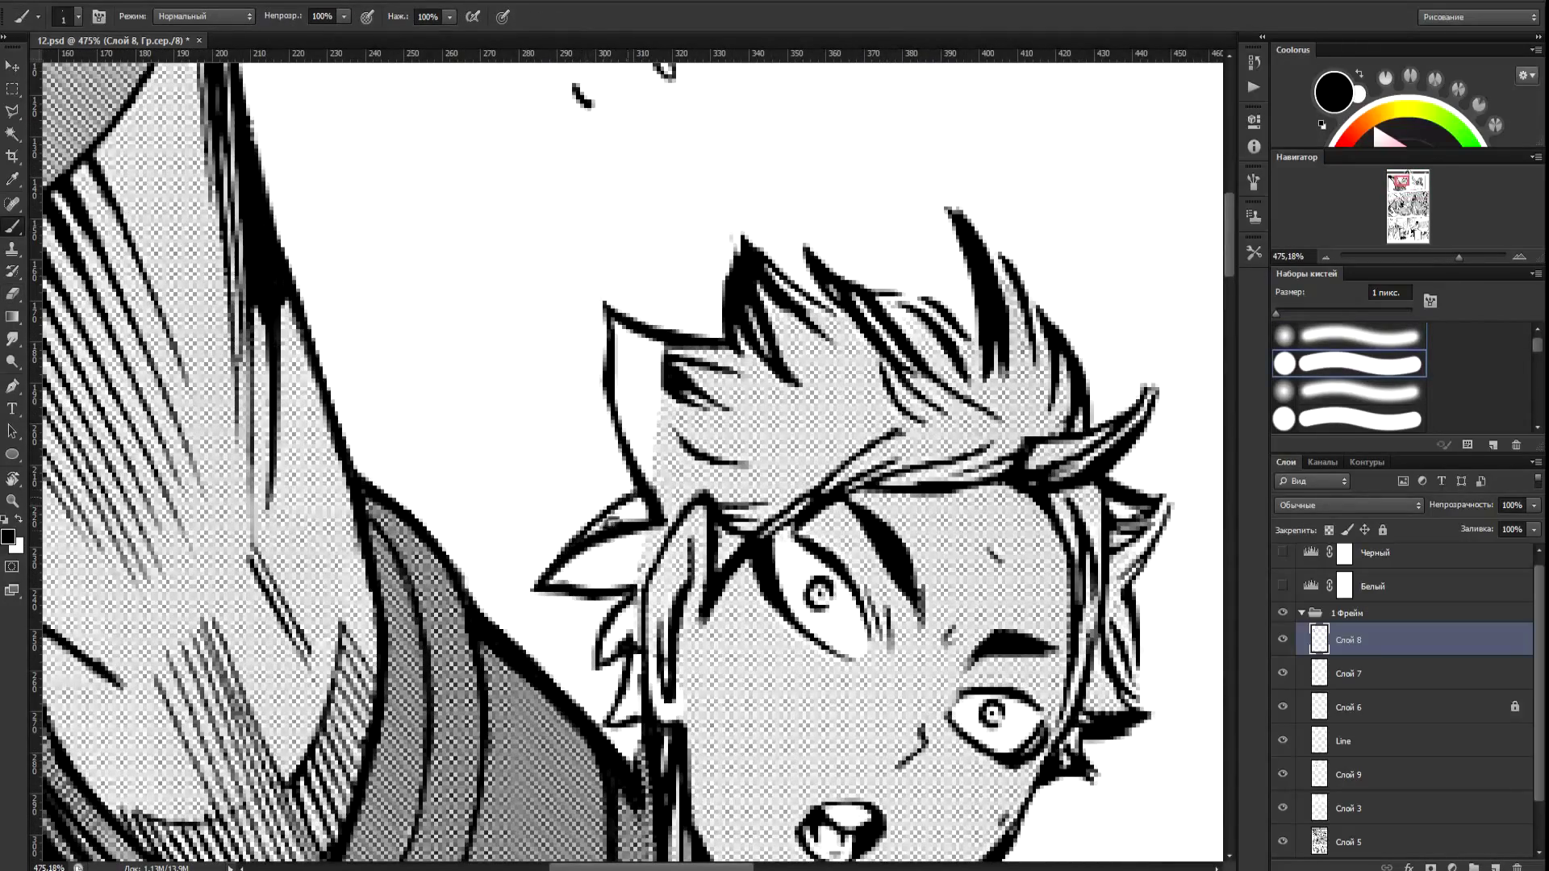
mouse_move(627, 648)
left_mouse_down()
mouse_move(598, 671)
mouse_move(618, 714)
left_mouse_up()
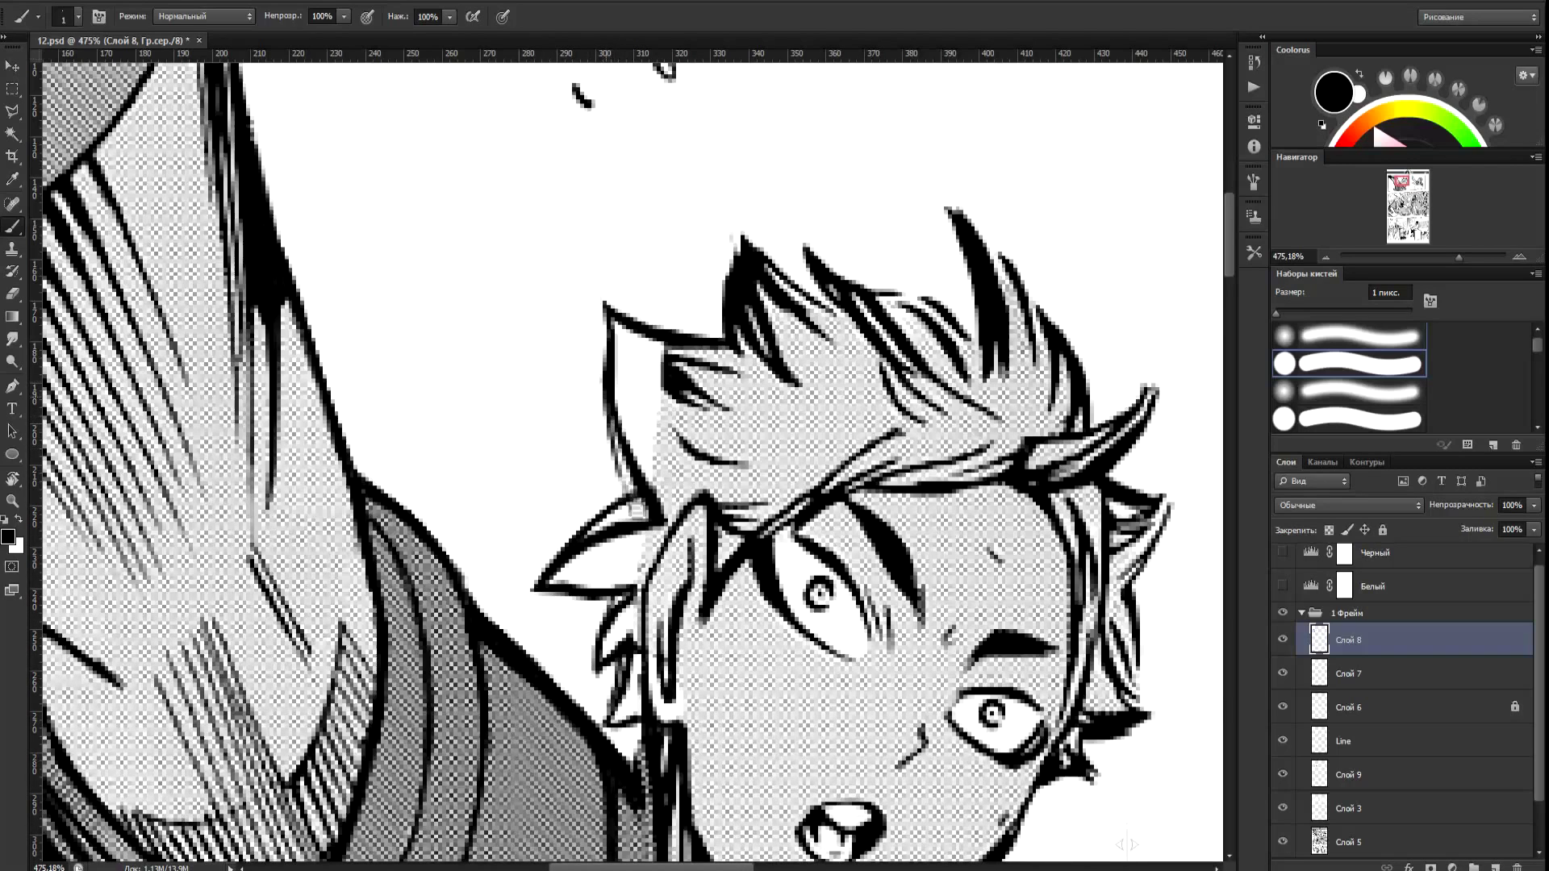
Trim the new hair lines beside the ear with the 1 px eraser and touch them up in black.
key("e")
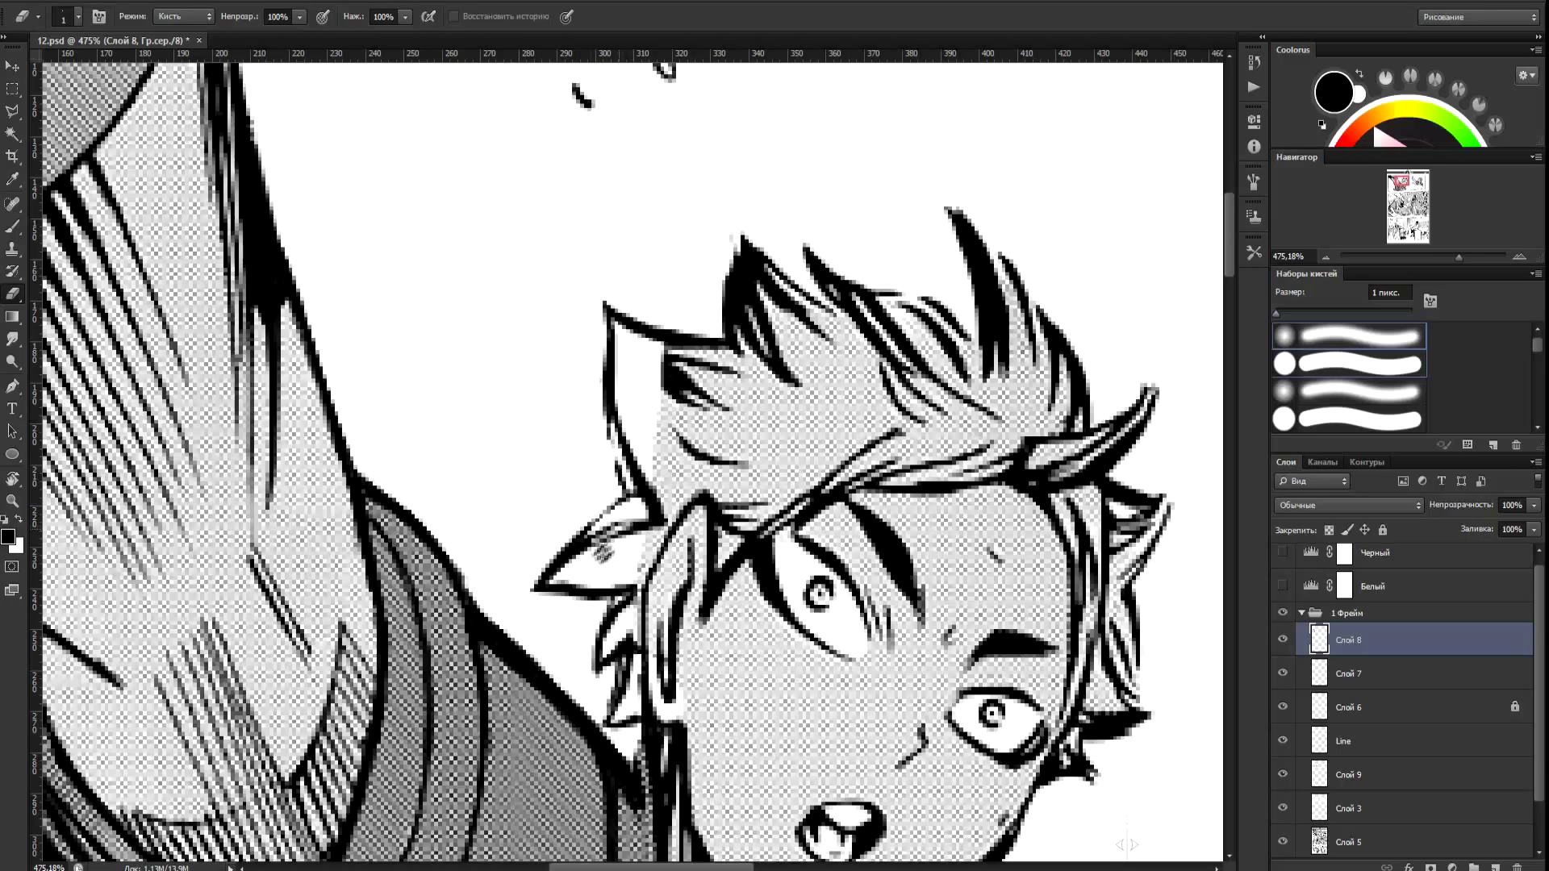
key("b")
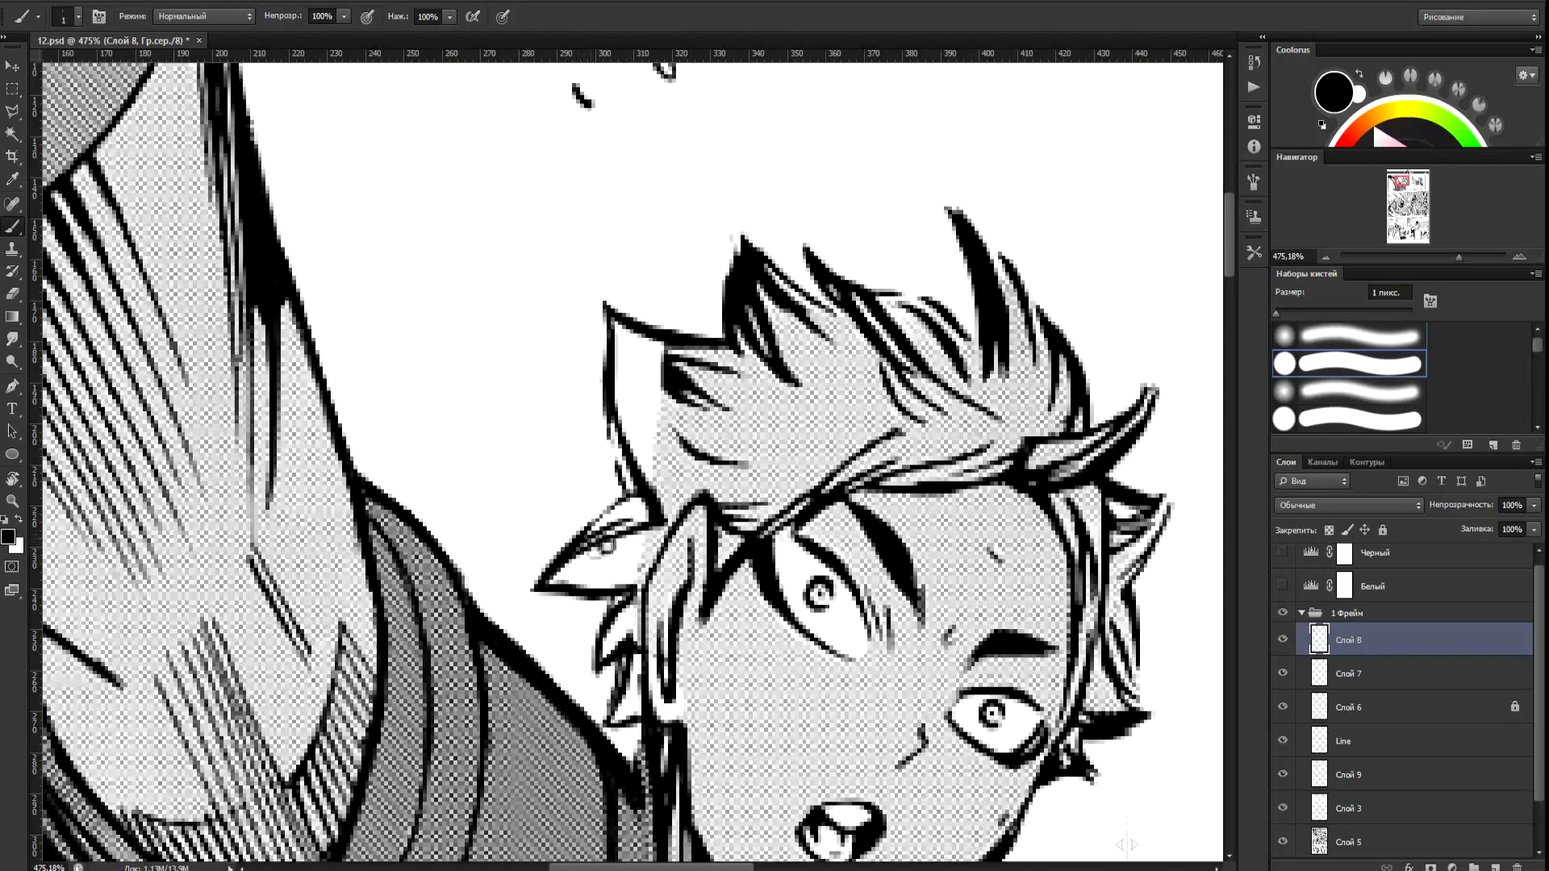
scroll(605, 537, "down", 4)
scroll(720, 458, "up", 5)
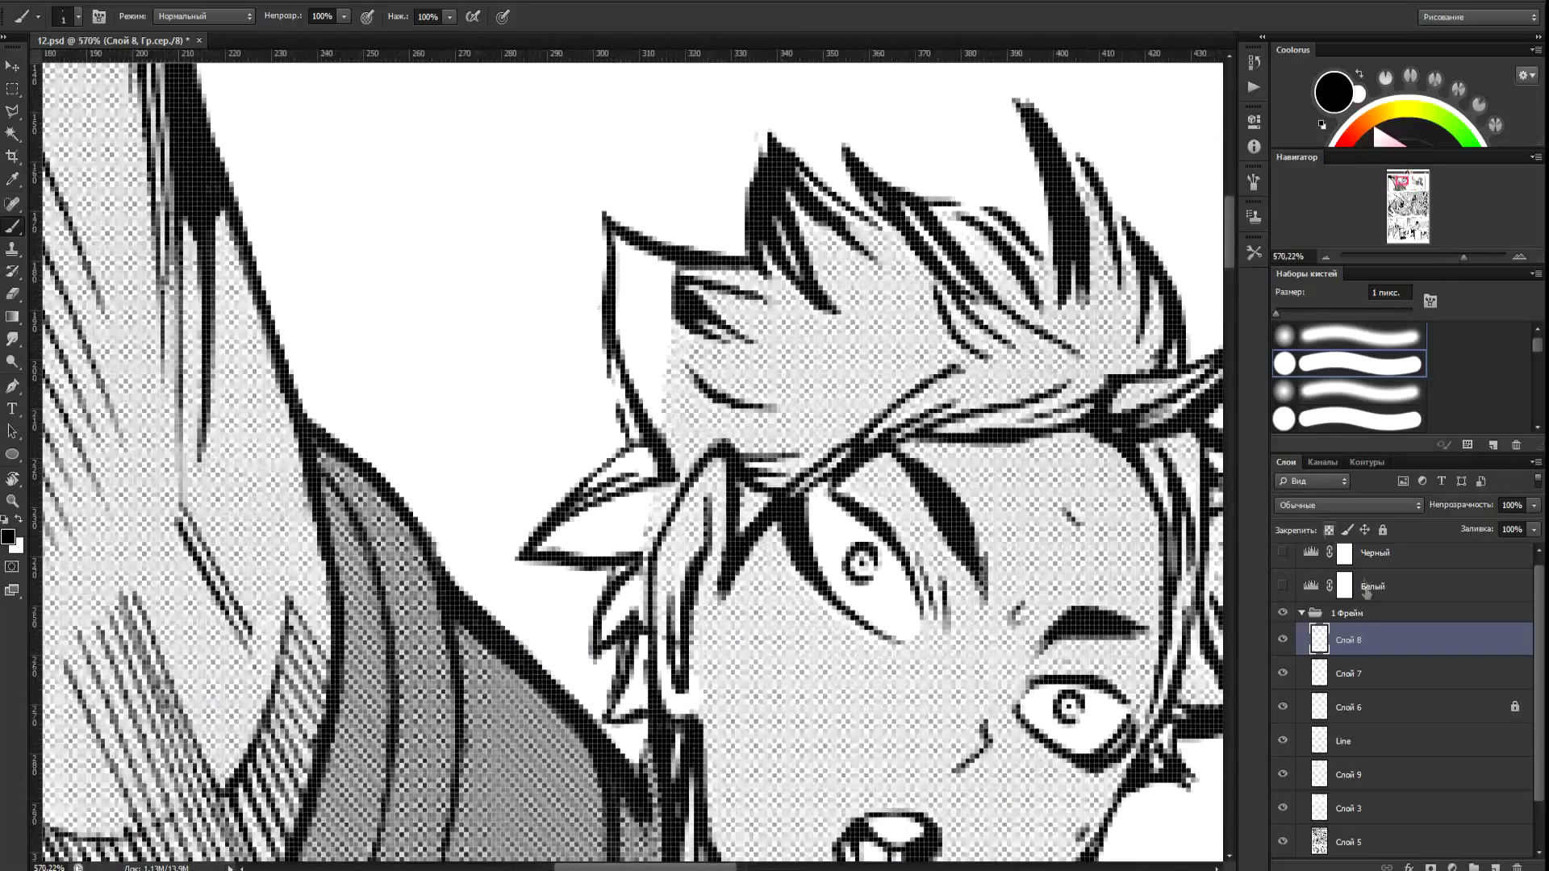
Clone the light screentone from layer Слой 5 into the white gap in the hair above the ear, on layer Слой 9.
left_click(1372, 775)
key("s")
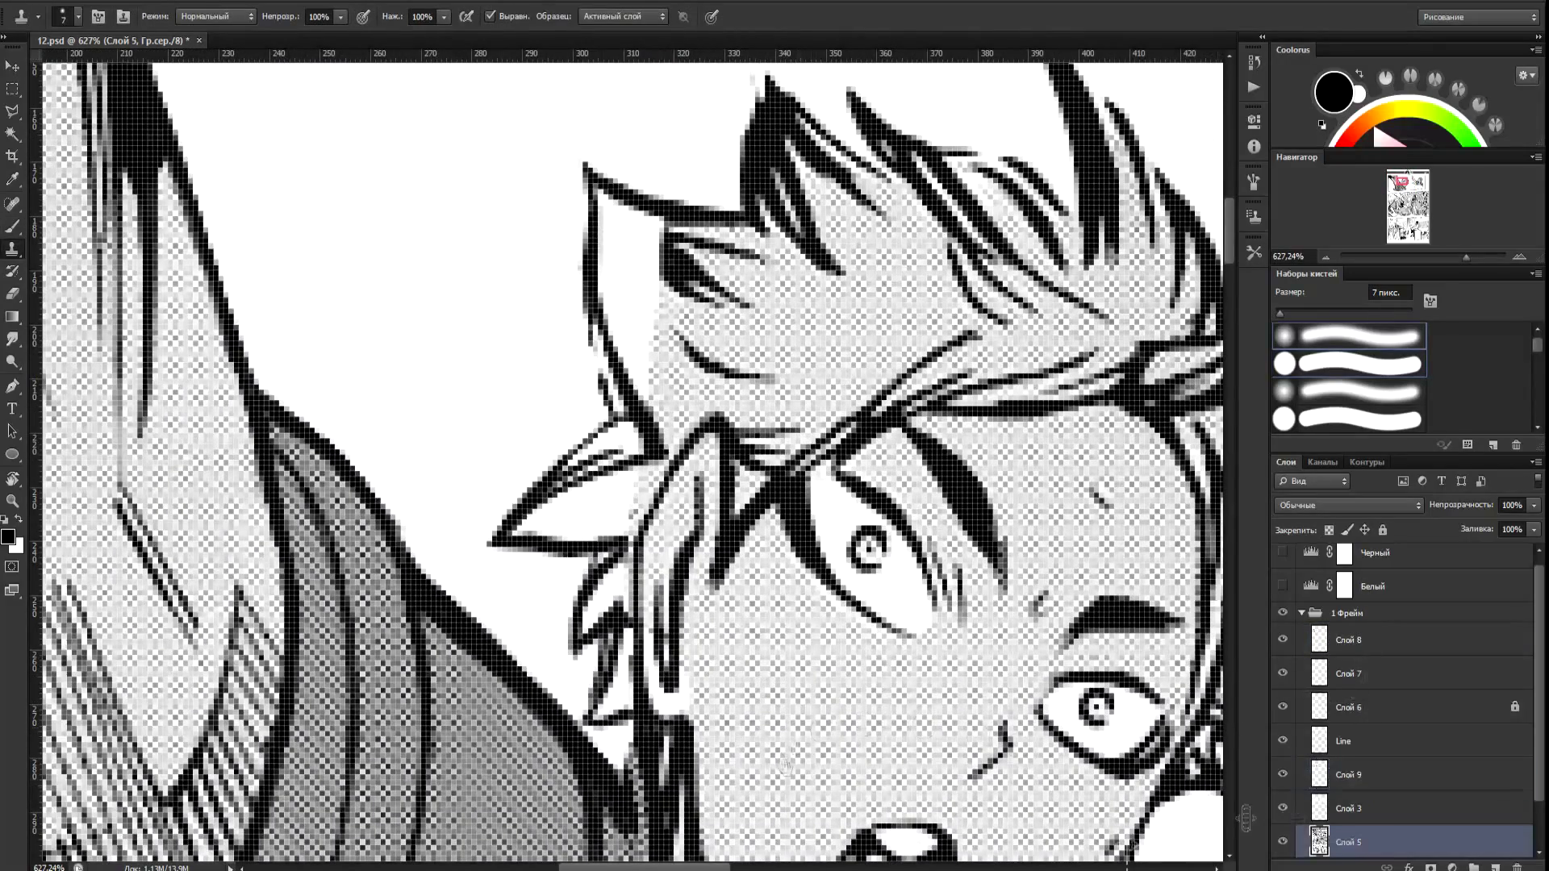
mouse_move(648, 371)
left_mouse_down()
mouse_move(618, 213)
mouse_move(613, 355)
left_mouse_up()
mouse_move(627, 422)
left_mouse_down()
mouse_move(652, 433)
mouse_move(574, 484)
left_mouse_up()
mouse_move(735, 521)
left_mouse_down()
mouse_move(784, 387)
mouse_move(738, 387)
left_mouse_up()
scroll(827, 386, "up", 3)
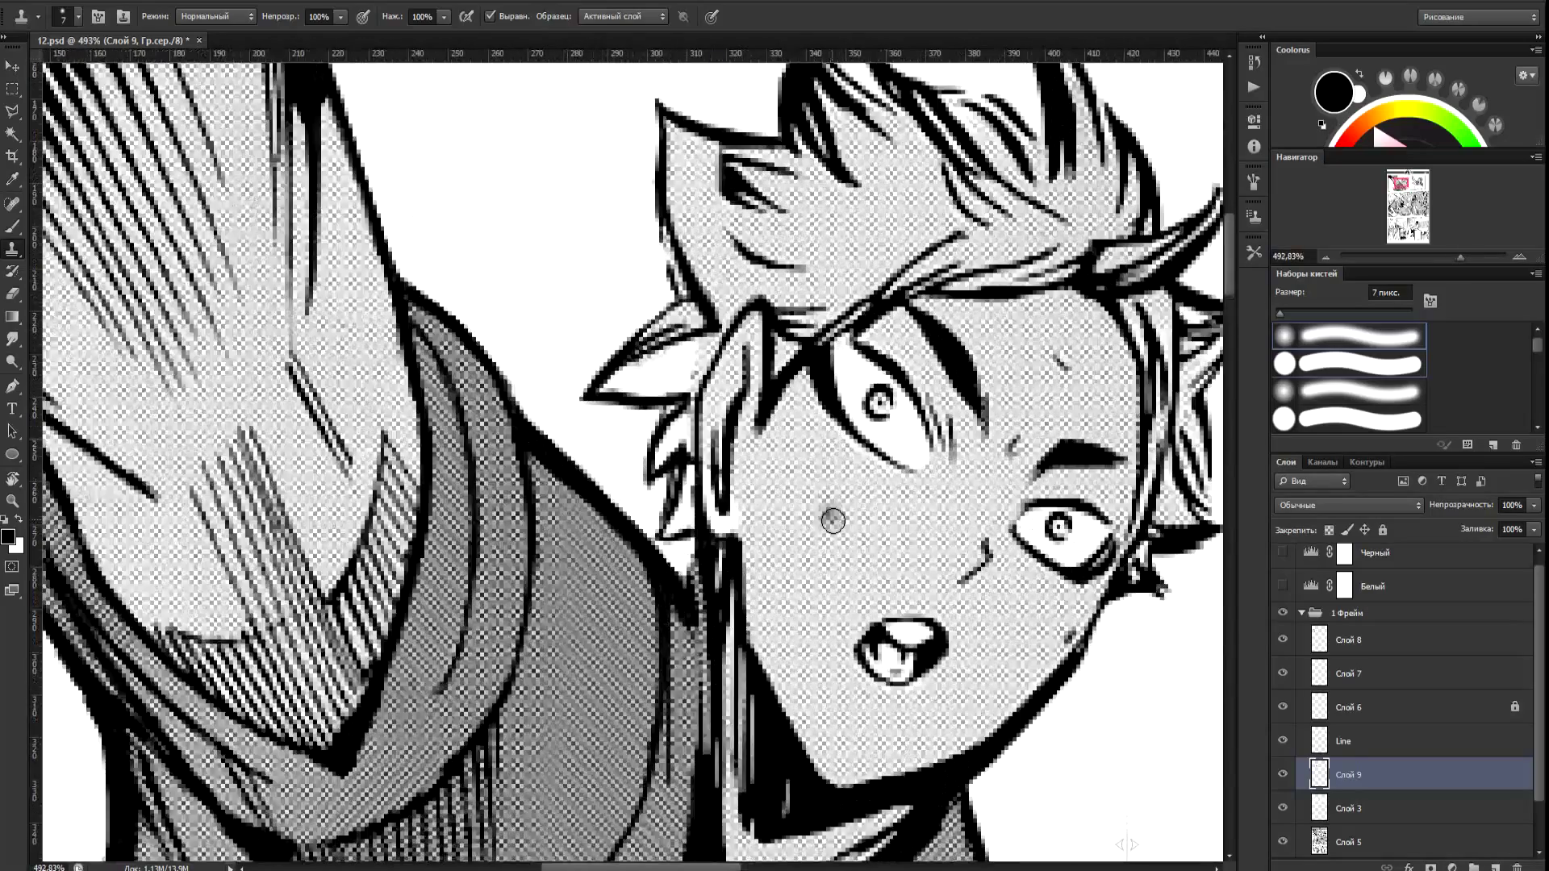
Clone the same light screentone from Слой 5 into the pointed hair tufts beside the ear, painting on Слой 9.
key("alt+bracketleft")
key("alt+bracketleft")
key("alt+bracketright")
key("alt+bracketright")
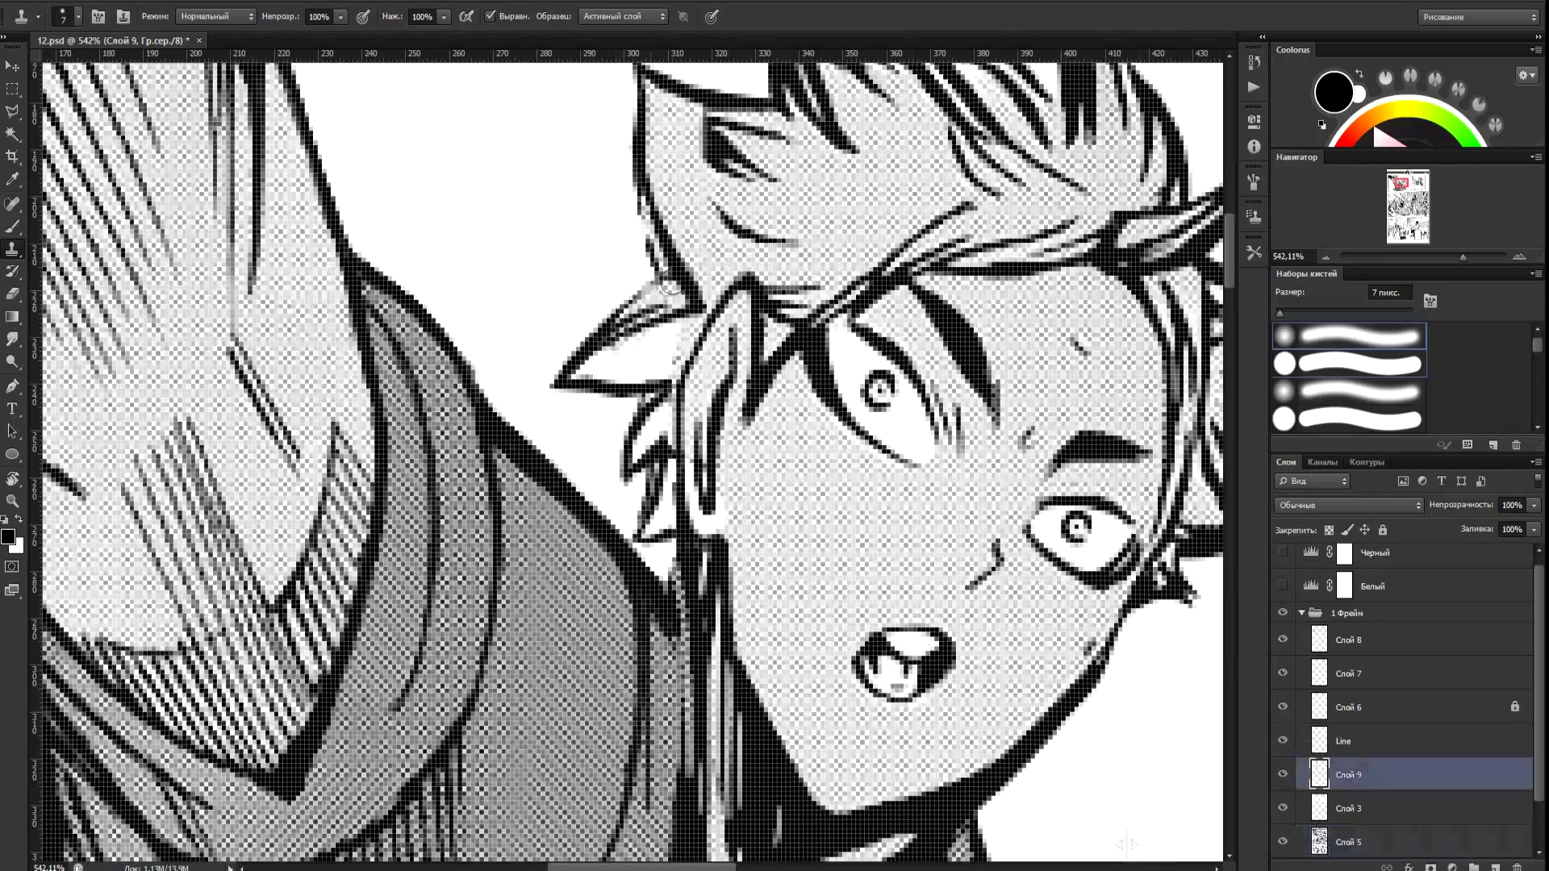
mouse_move(614, 346)
left_mouse_down()
mouse_move(671, 333)
mouse_move(680, 345)
mouse_move(656, 364)
mouse_move(642, 443)
left_mouse_up()
key("alt+bracketleft")
key("alt+bracketleft")
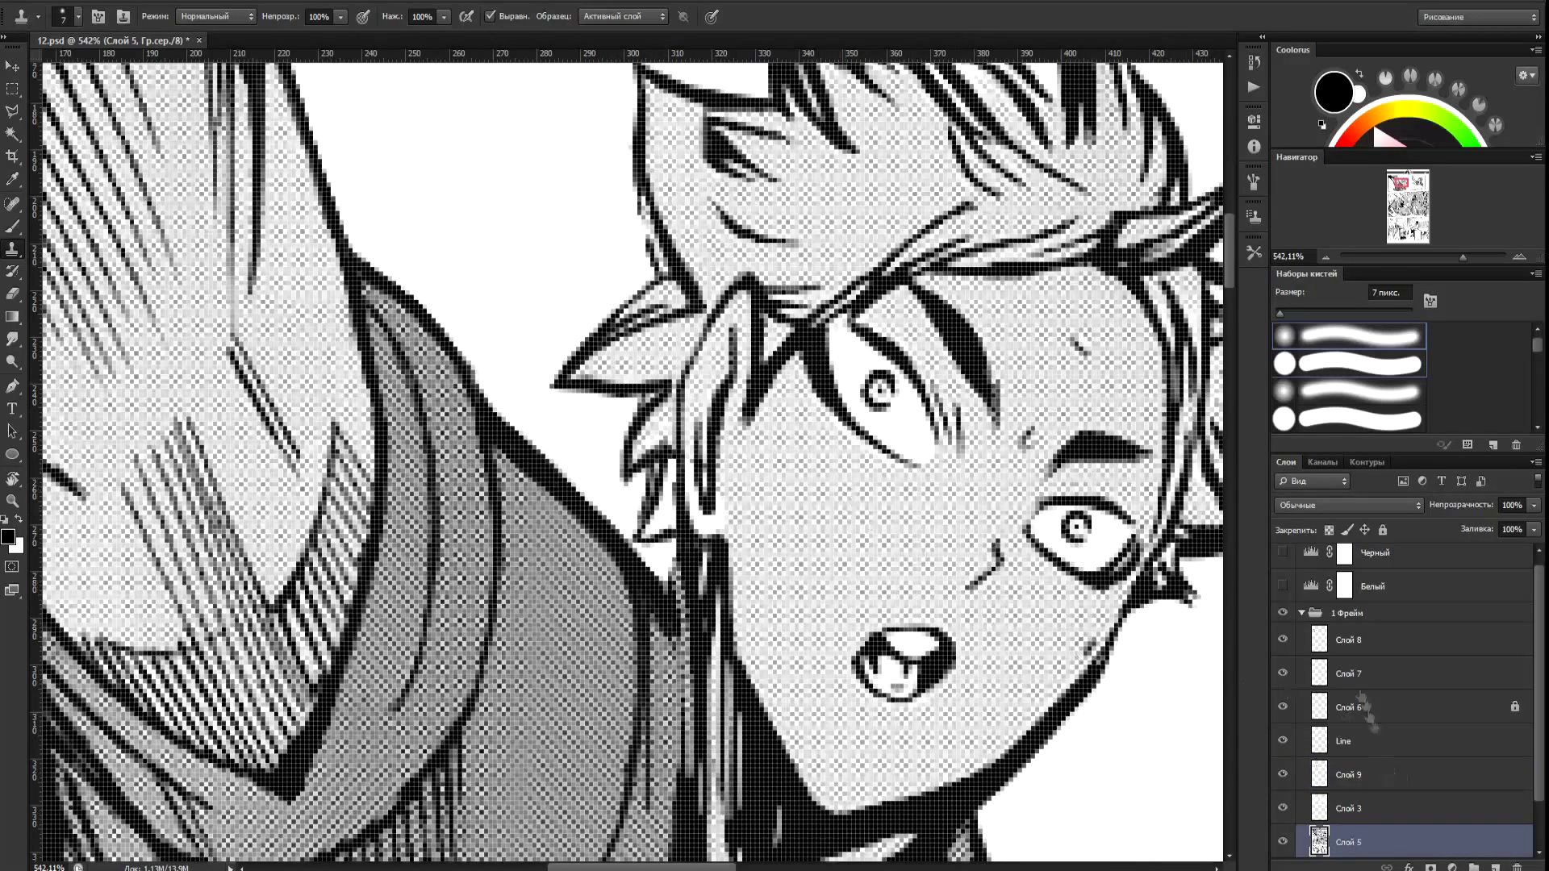
left_click(1372, 774)
mouse_move(716, 519)
left_mouse_down()
mouse_move(688, 487)
mouse_move(657, 536)
left_mouse_up()
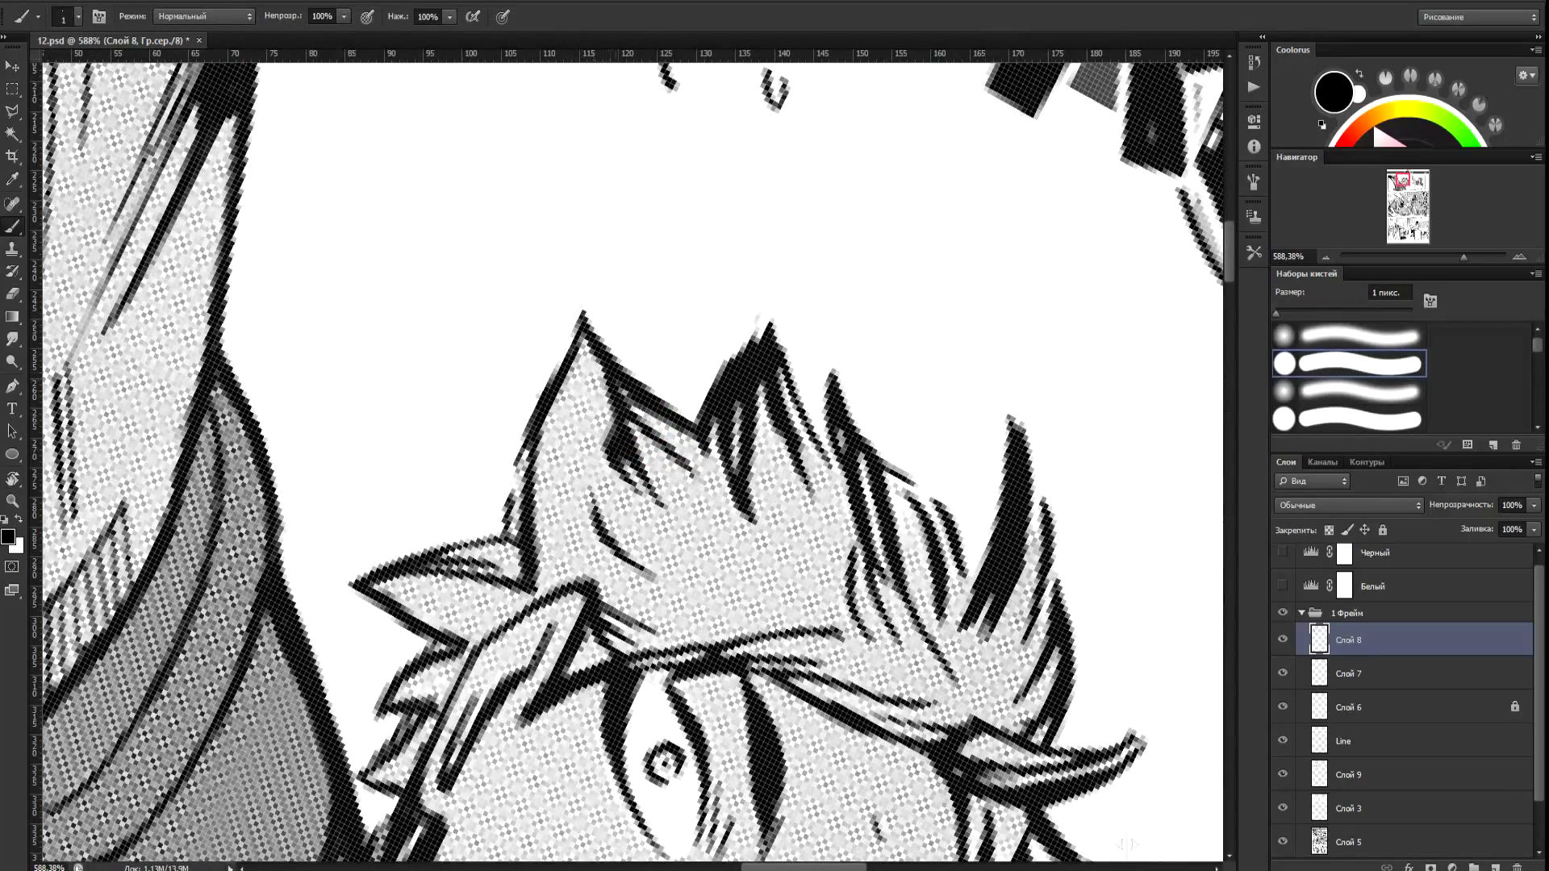
Redraw the outline of the hair spike above the ear on Слой 8 with the 1 px black brush.
mouse_move(620, 457)
left_mouse_down()
mouse_move(585, 339)
mouse_move(597, 414)
left_mouse_up()
left_click_drag(581, 354, 595, 514)
left_click_drag(579, 348, 593, 520)
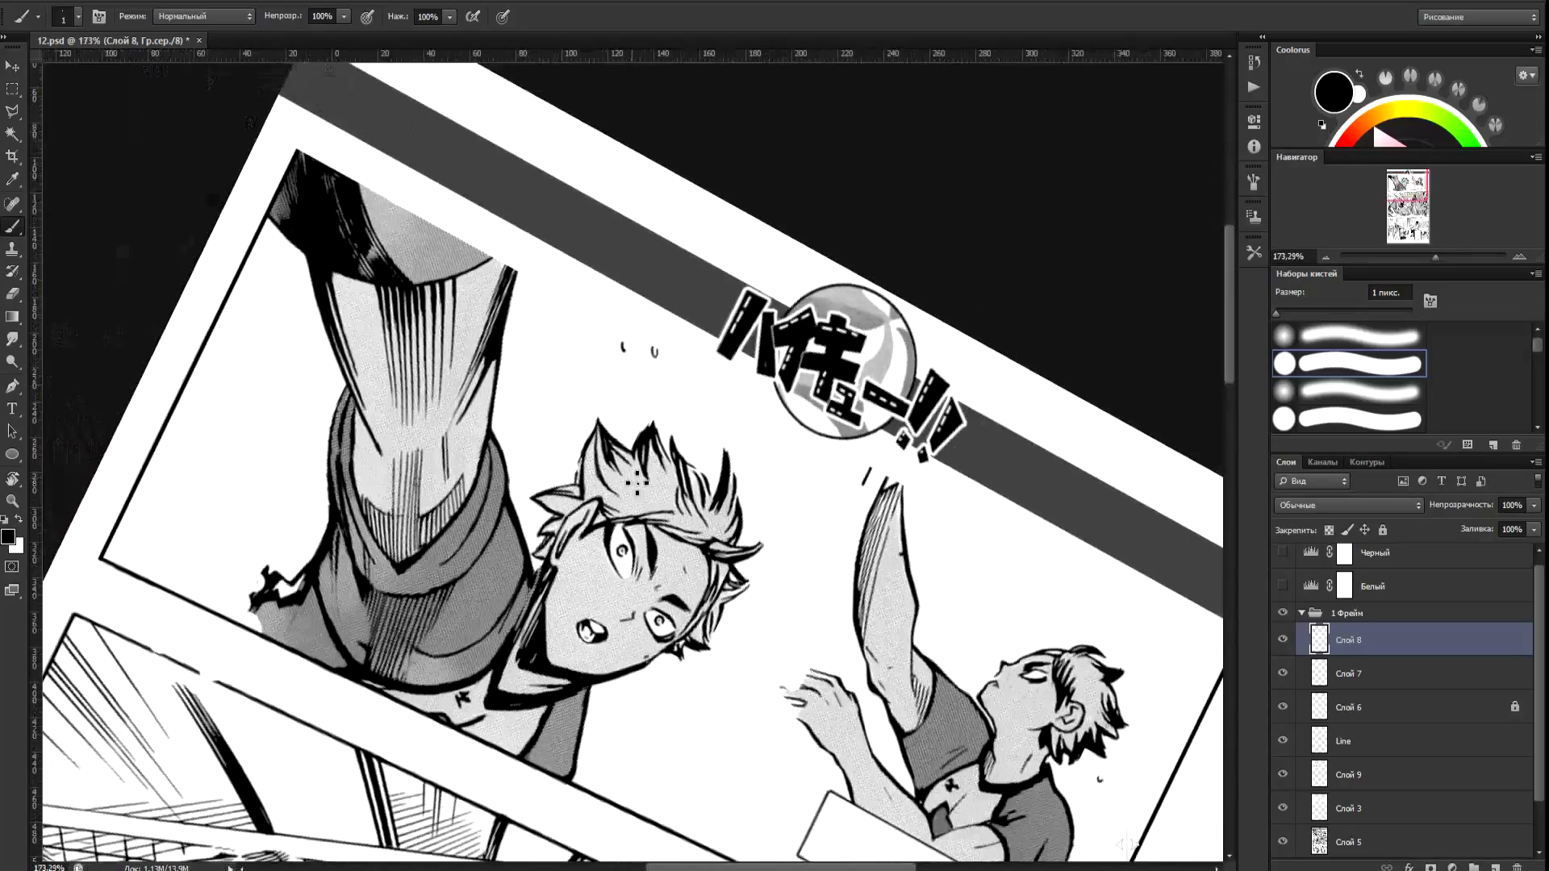
Extend the player's torn-looking shoulder outline down to the panel's lower border with 1 px black strokes.
key("r")
key("Escape")
left_click_drag(313, 794, 542, 582)
key("b")
left_click_drag(424, 741, 390, 798)
left_click_drag(410, 741, 404, 794)
left_click_drag(420, 636, 359, 775)
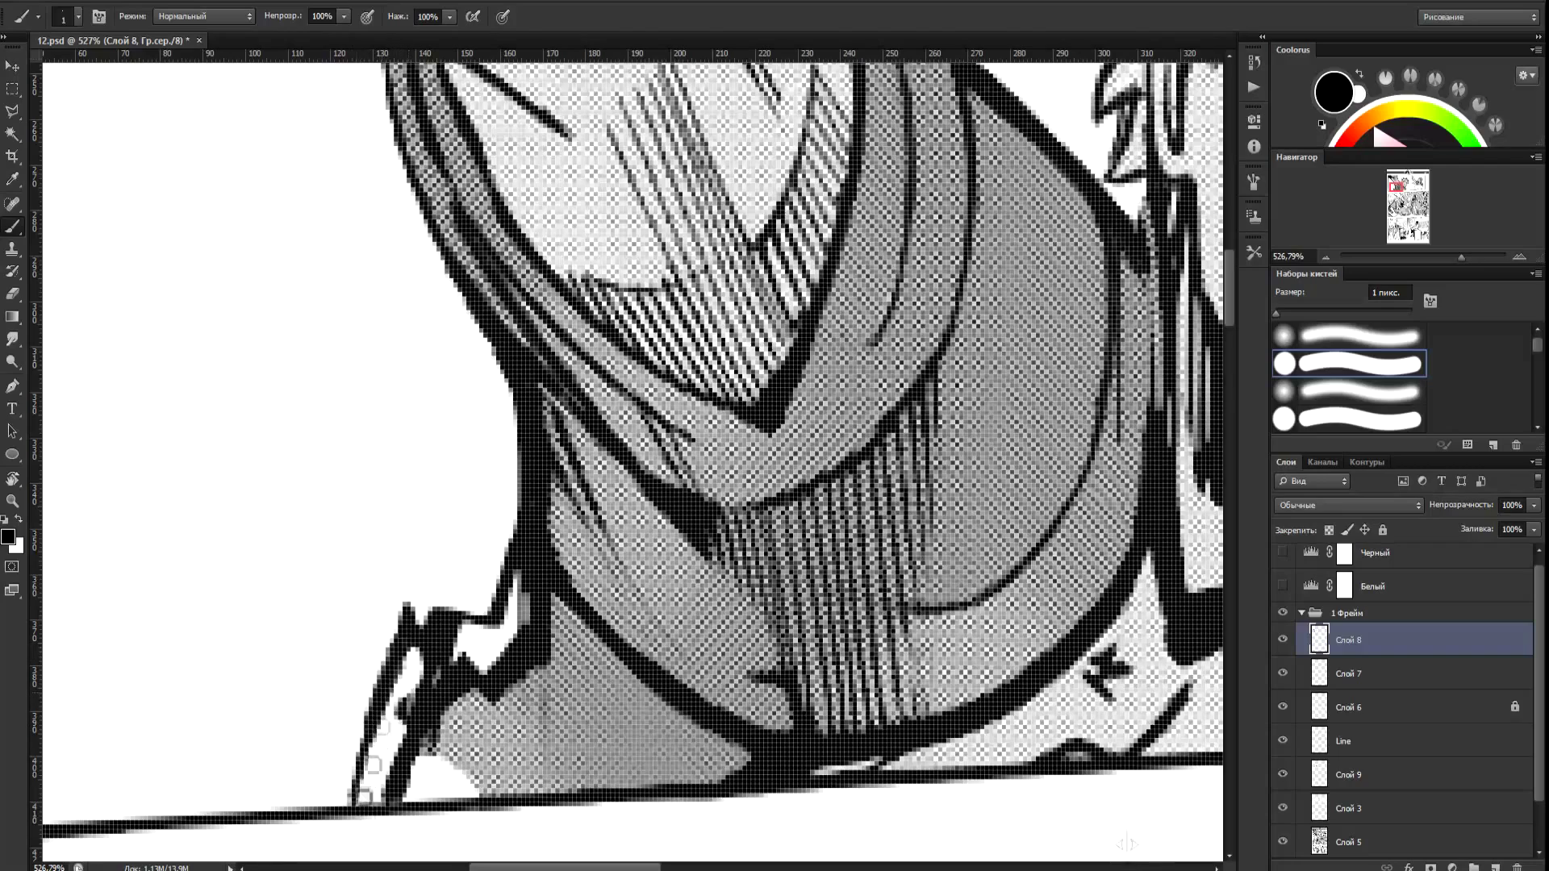
key("x")
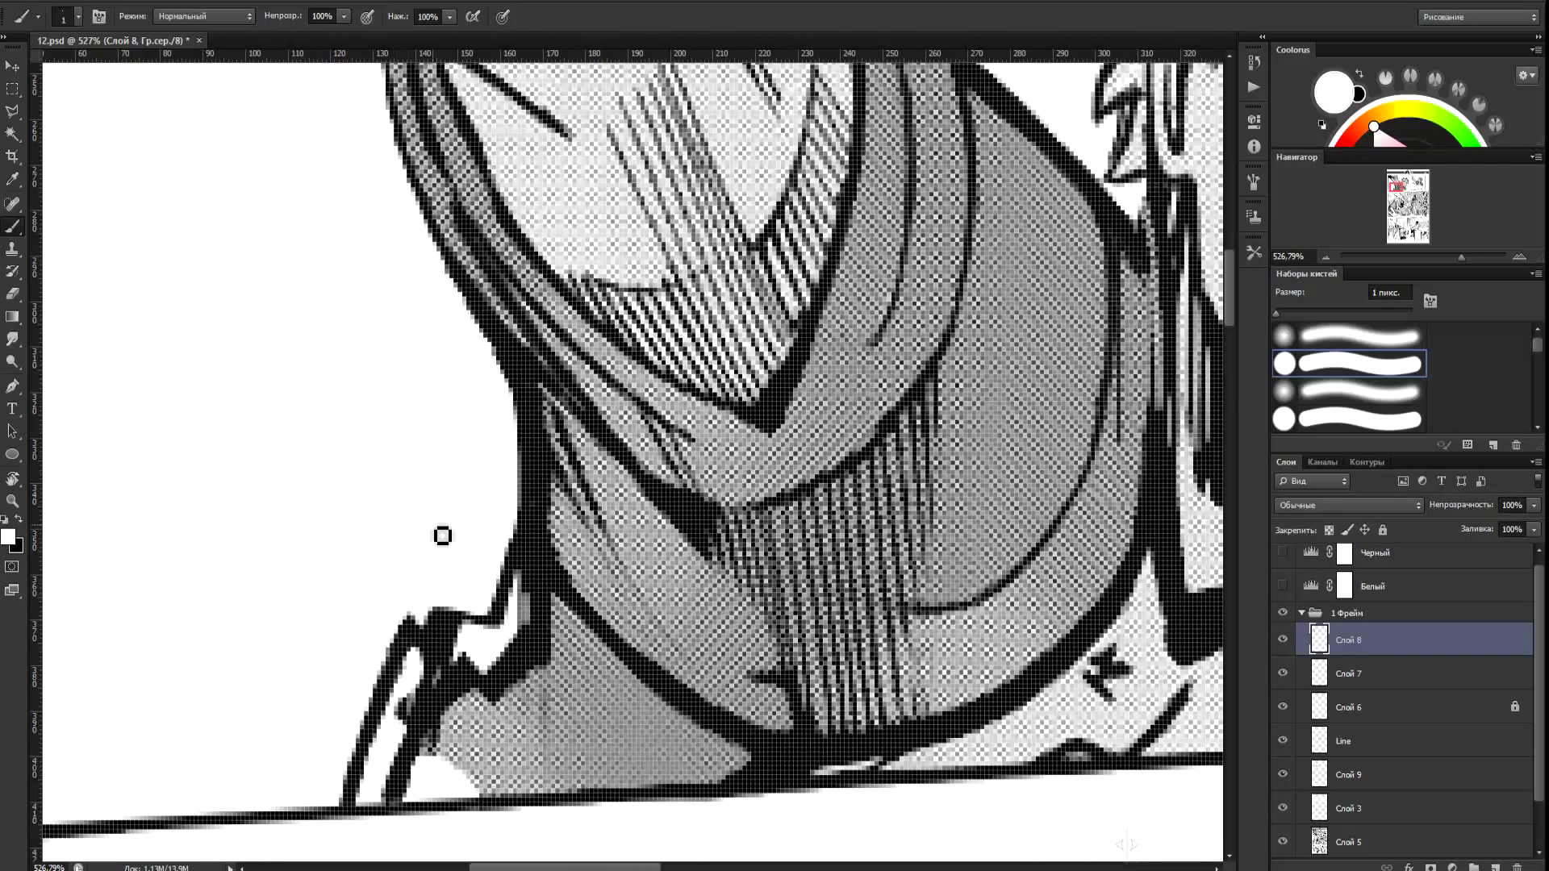
scroll(442, 536, "down", 1)
Clone the dark shirt screentone from Слой 5 into the white gap at the shoulder's lower corner, on Слой 9.
key("l")
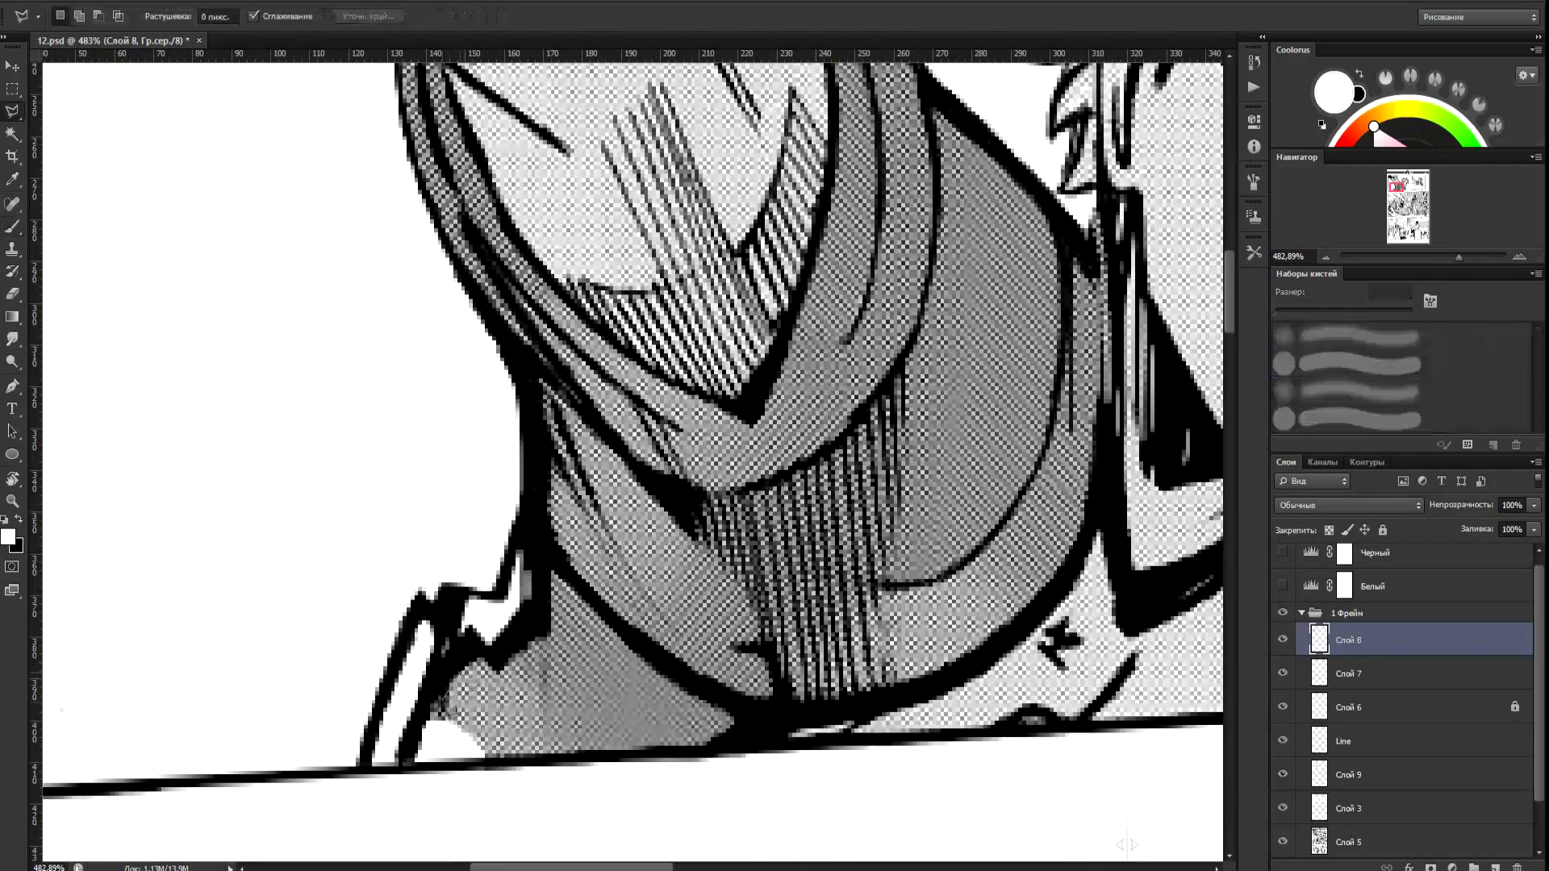
left_click(466, 677)
key("s")
left_click(1358, 836)
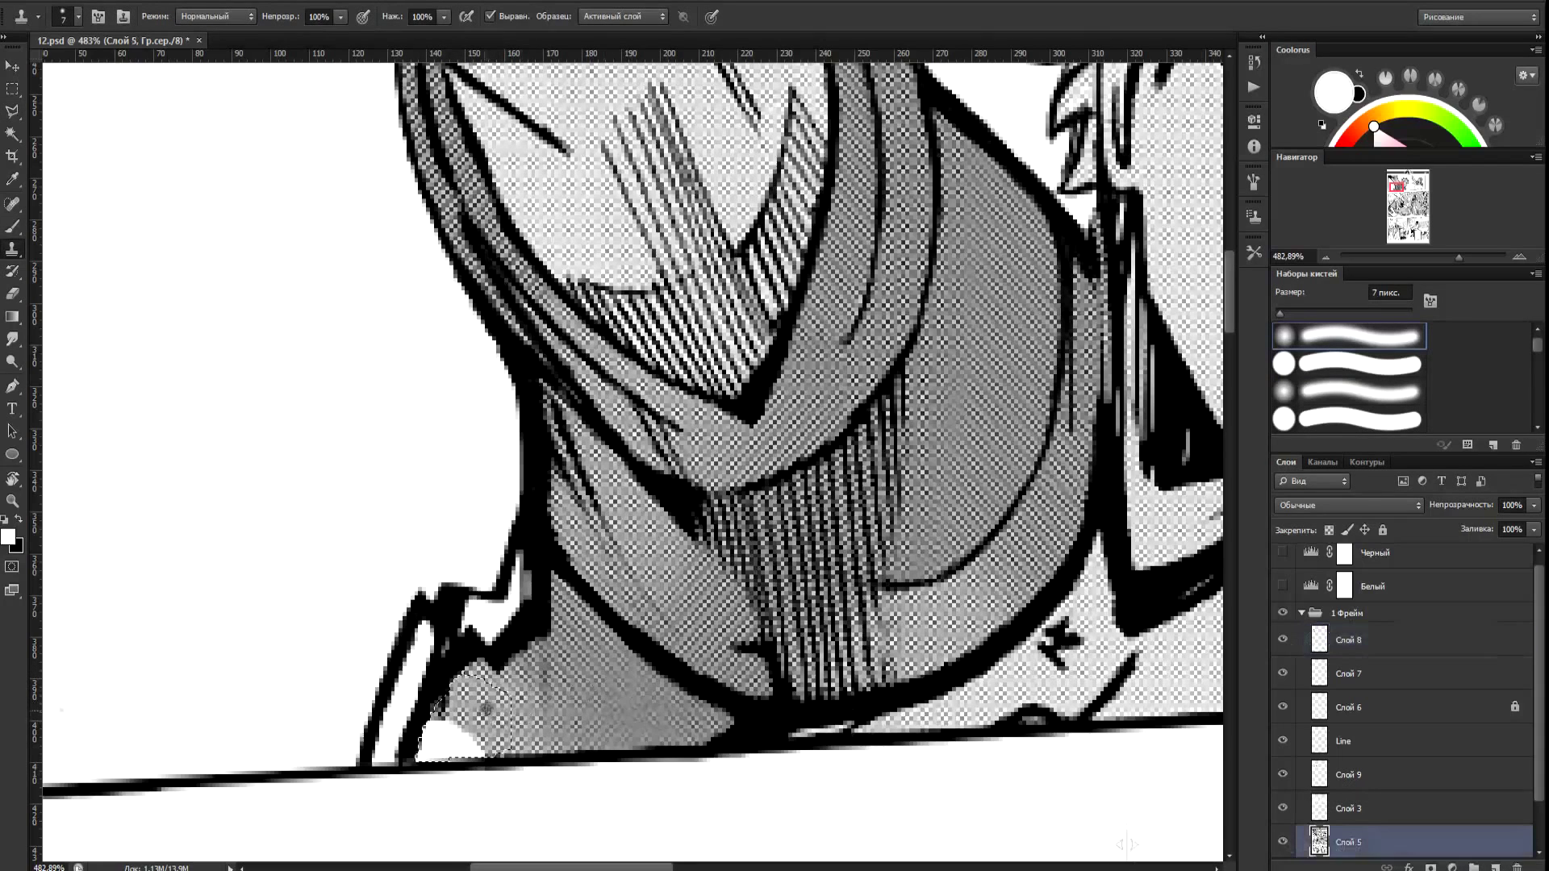
left_click(1358, 775)
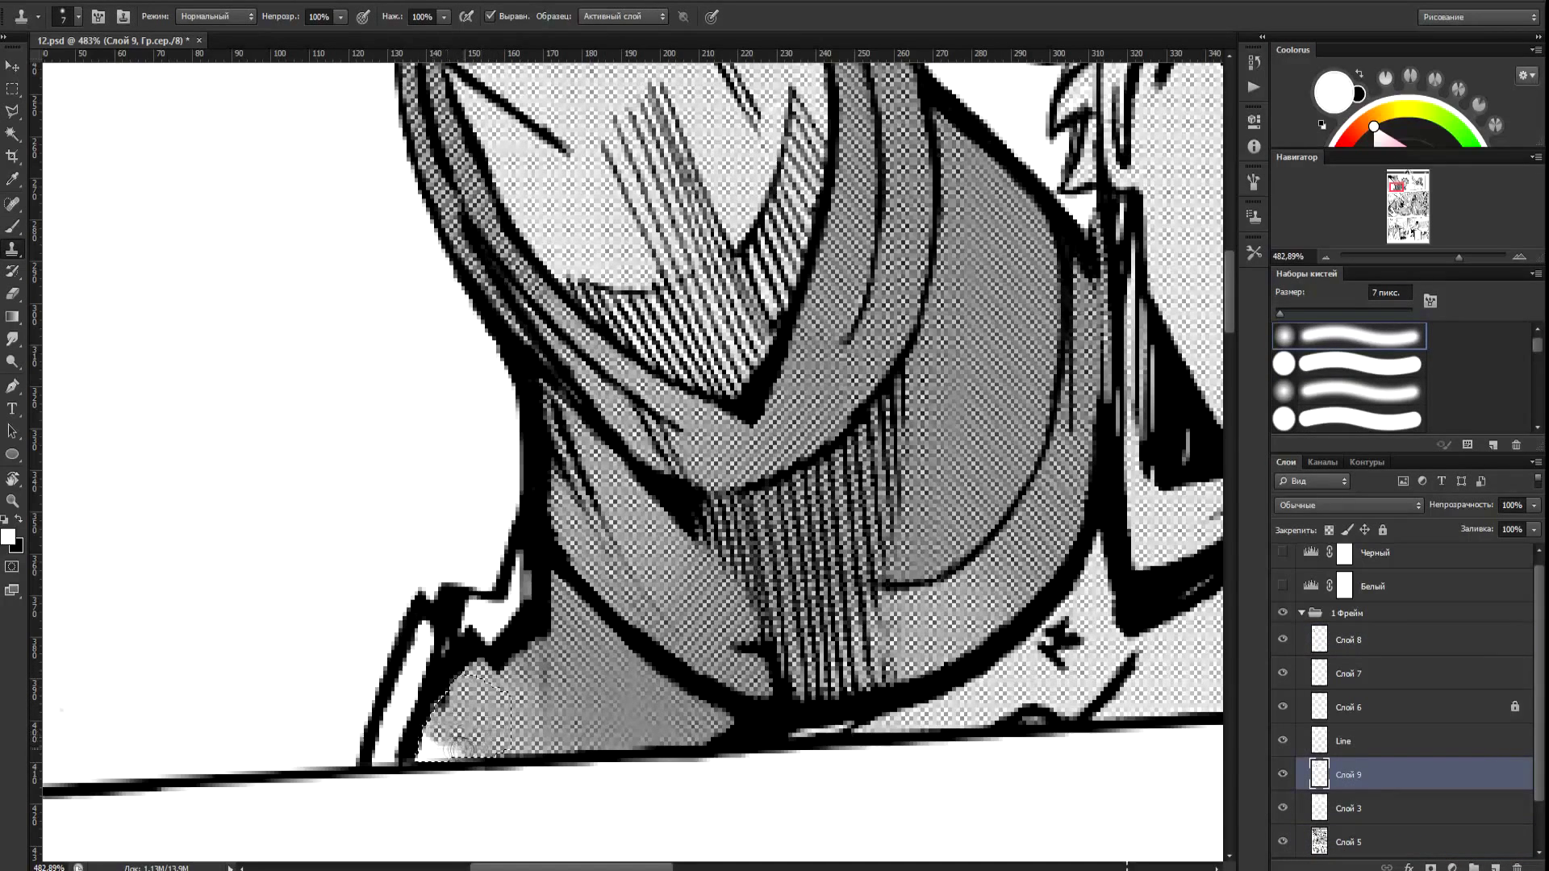
Clean the shoulder outline on Слой 8 with the eraser and clone dark tone into the remaining corner gap on Слой 9.
key("e")
left_click(1359, 639)
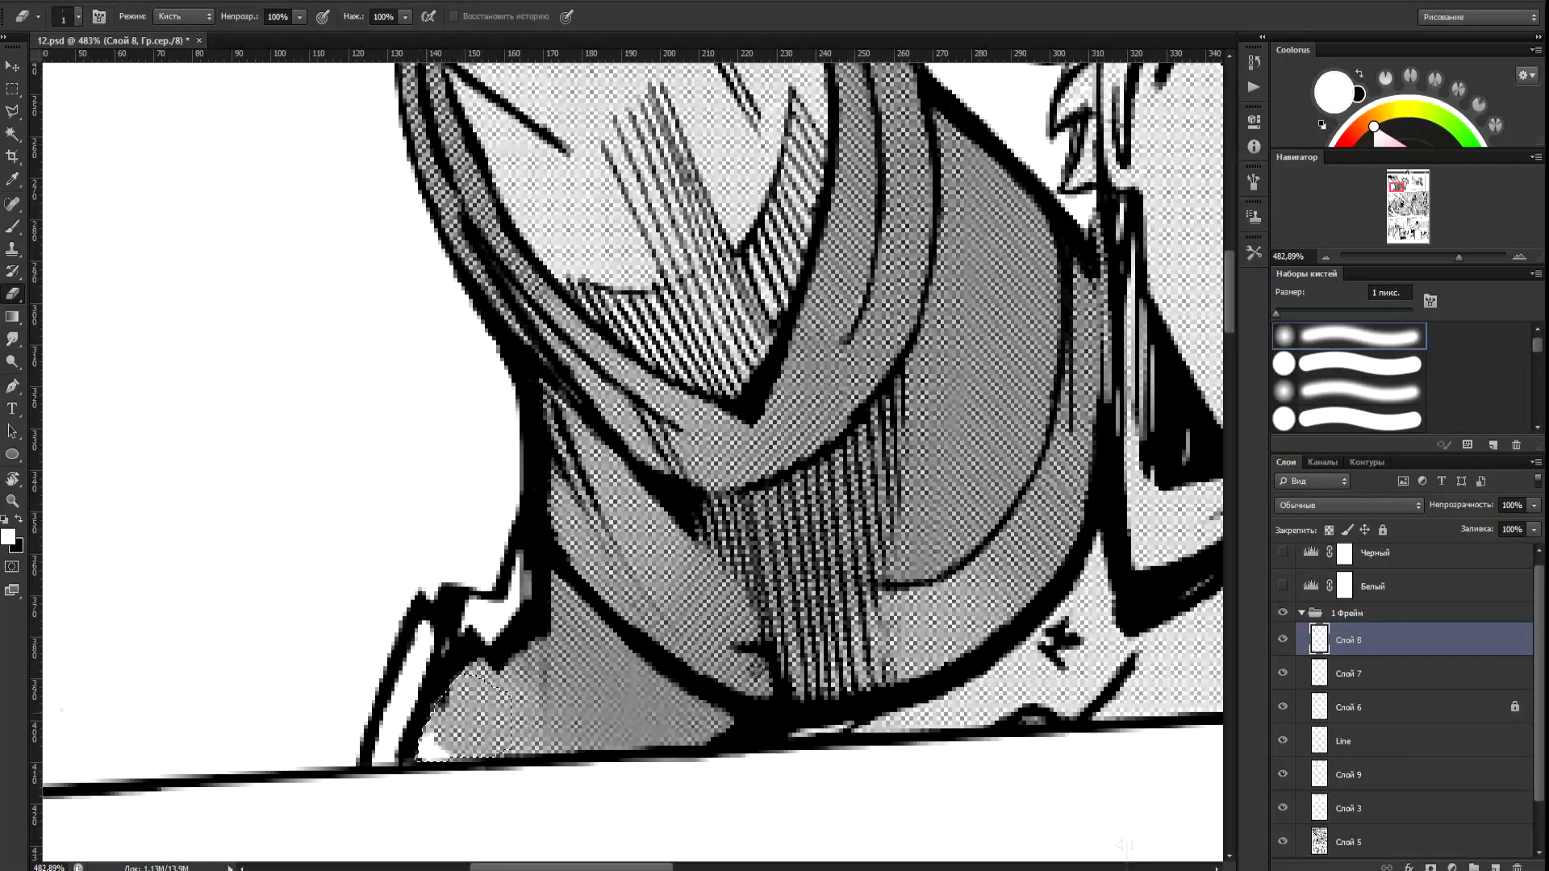
key("s")
left_click(1359, 774)
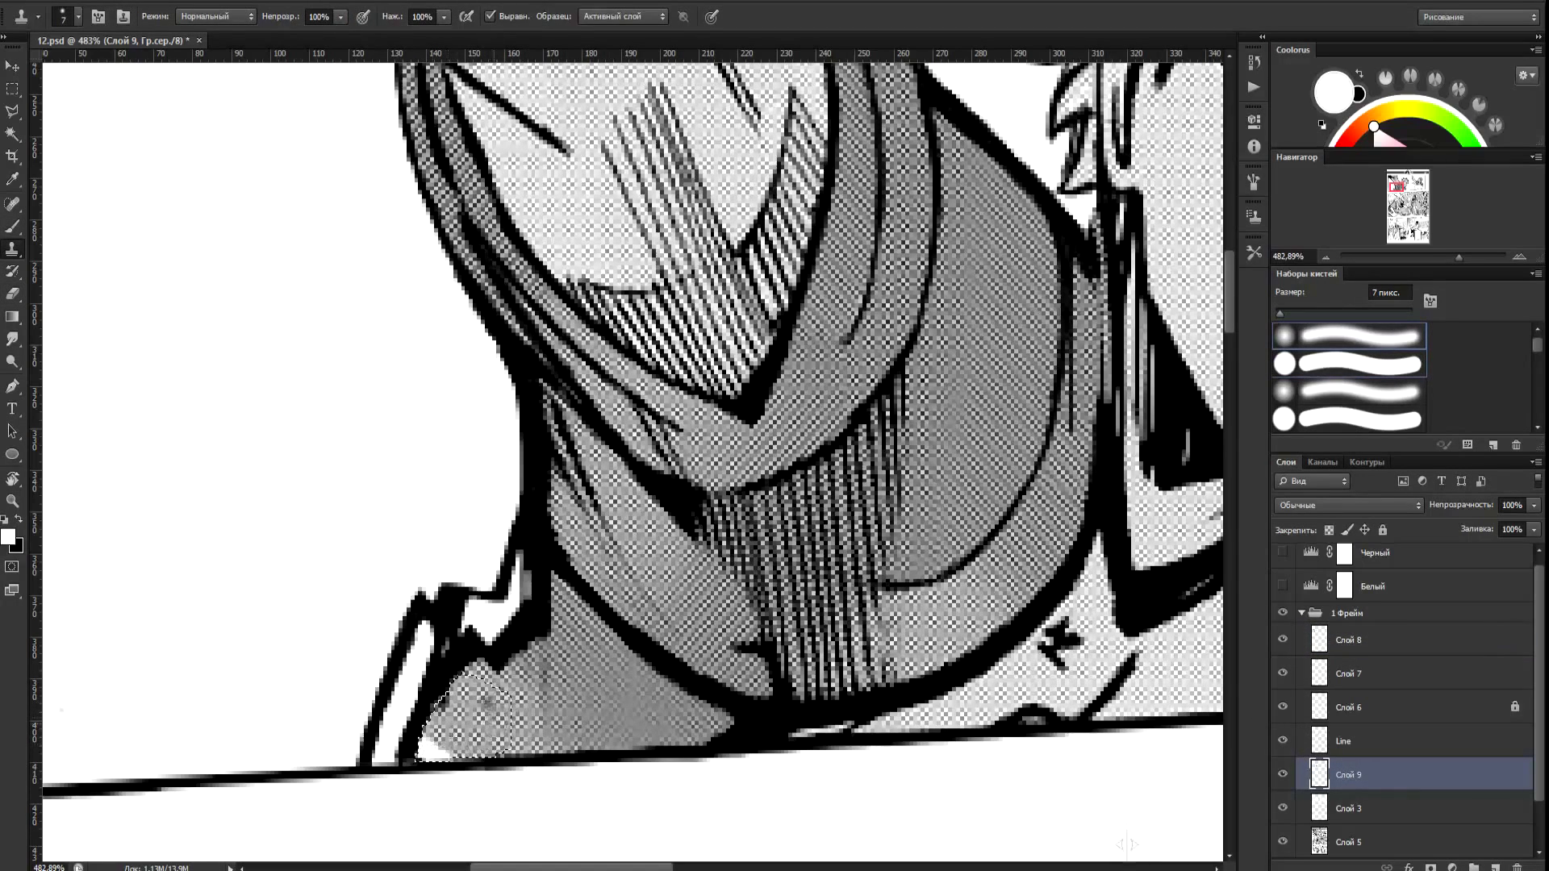
left_click(1367, 844)
left_click(1365, 773)
scroll(476, 714, "down", 5)
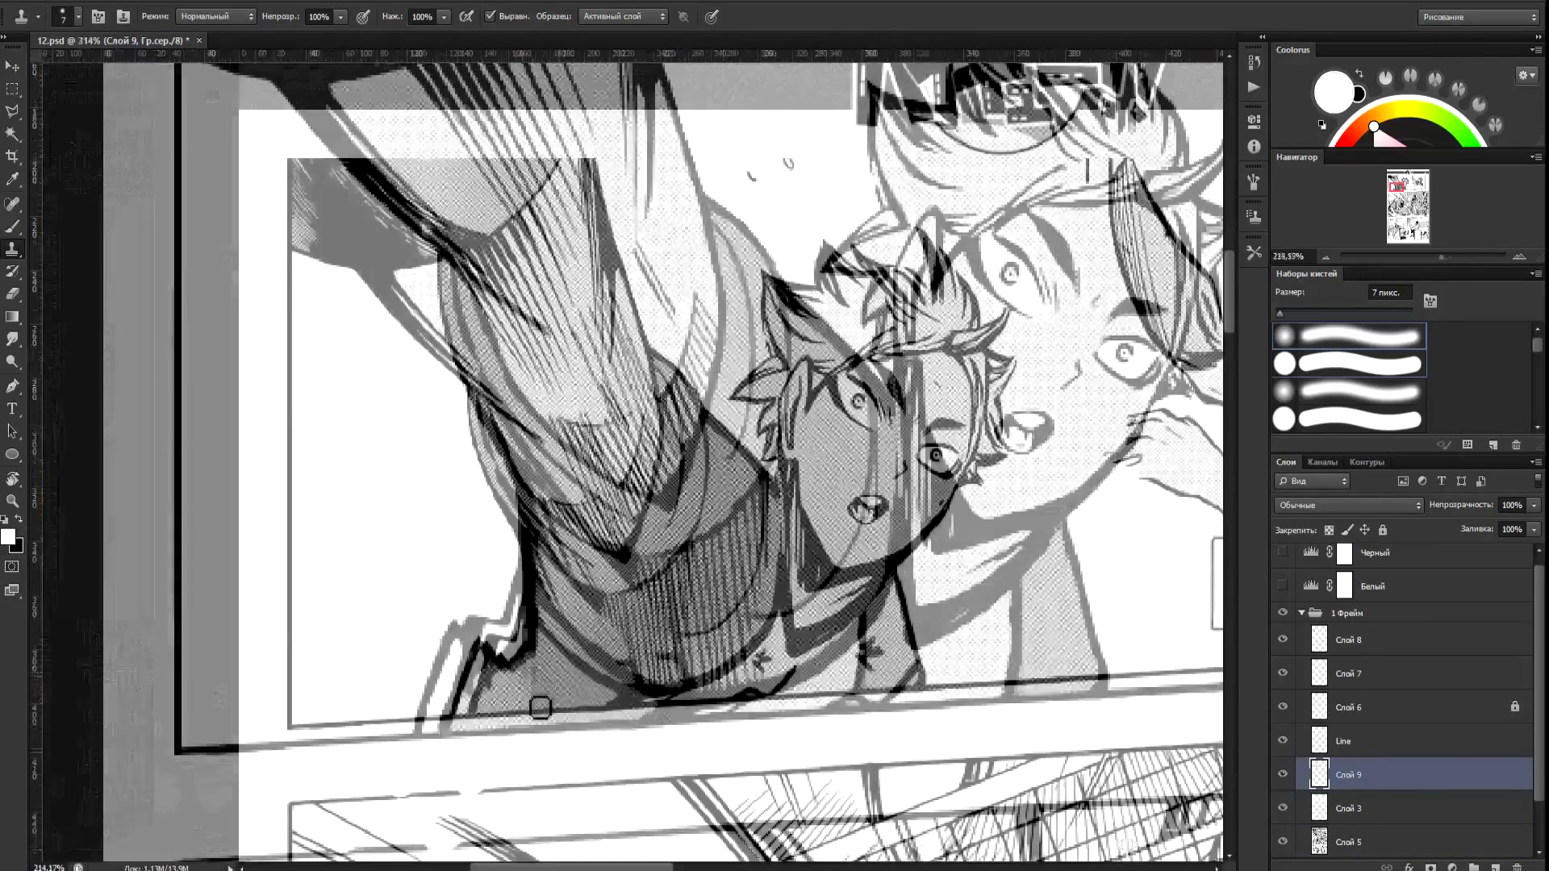
Touch up the white band between the shoulder outlines on Слой 8 with the 1 px brush.
scroll(478, 691, "up", 5)
key("b")
left_click(1356, 644)
key("x")
key("x")
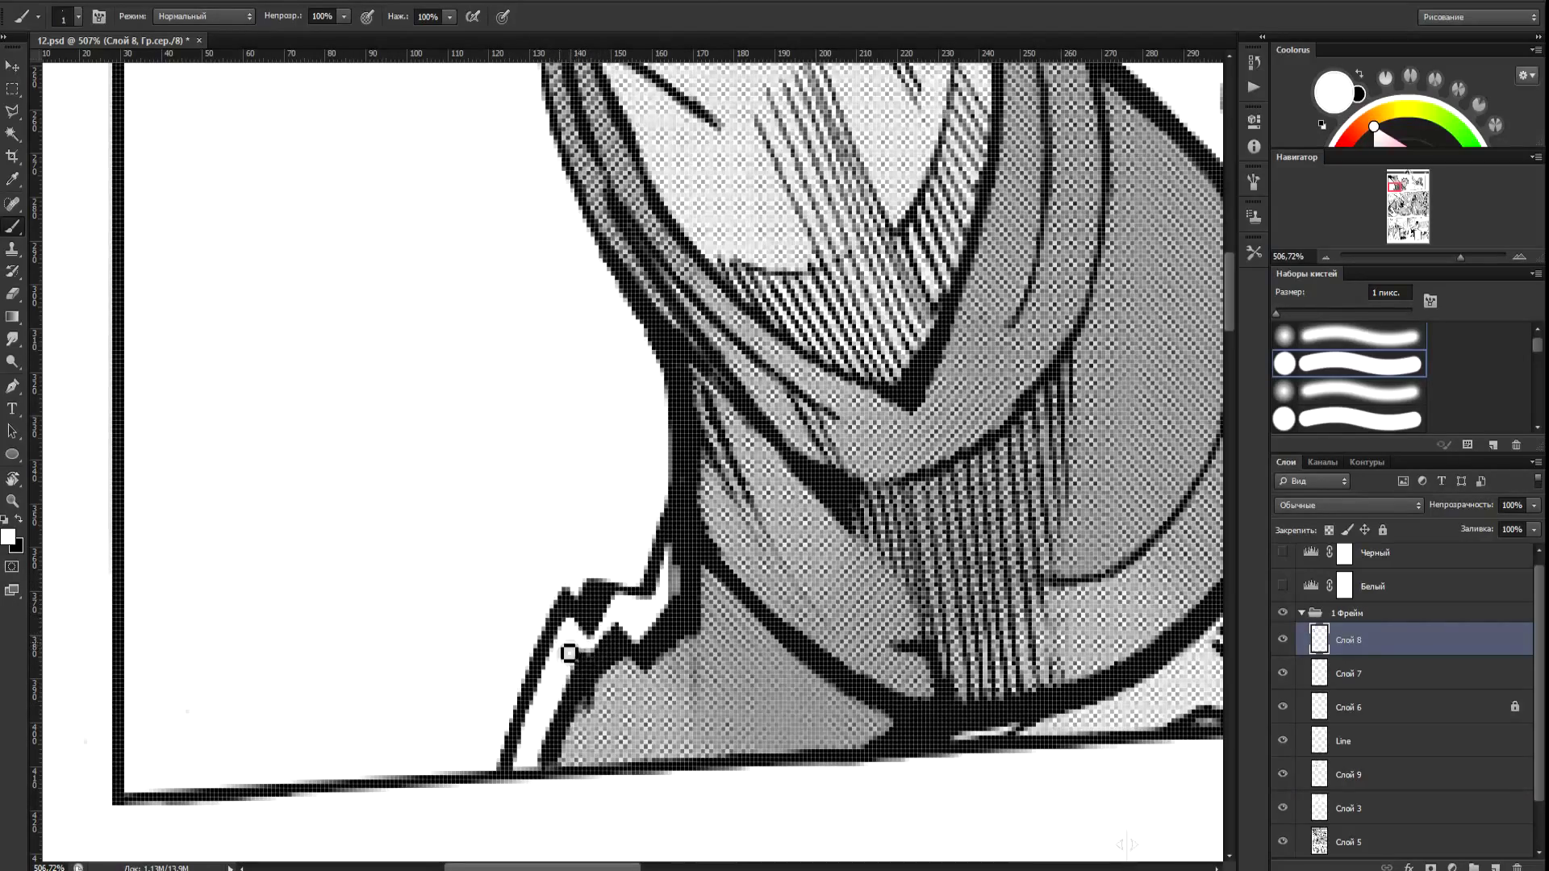
Add a new layer above Слой 8 and draw slanted black guide strokes across the second player's fingers and forearm.
scroll(569, 652, "down", 5)
scroll(1025, 532, "up", 5)
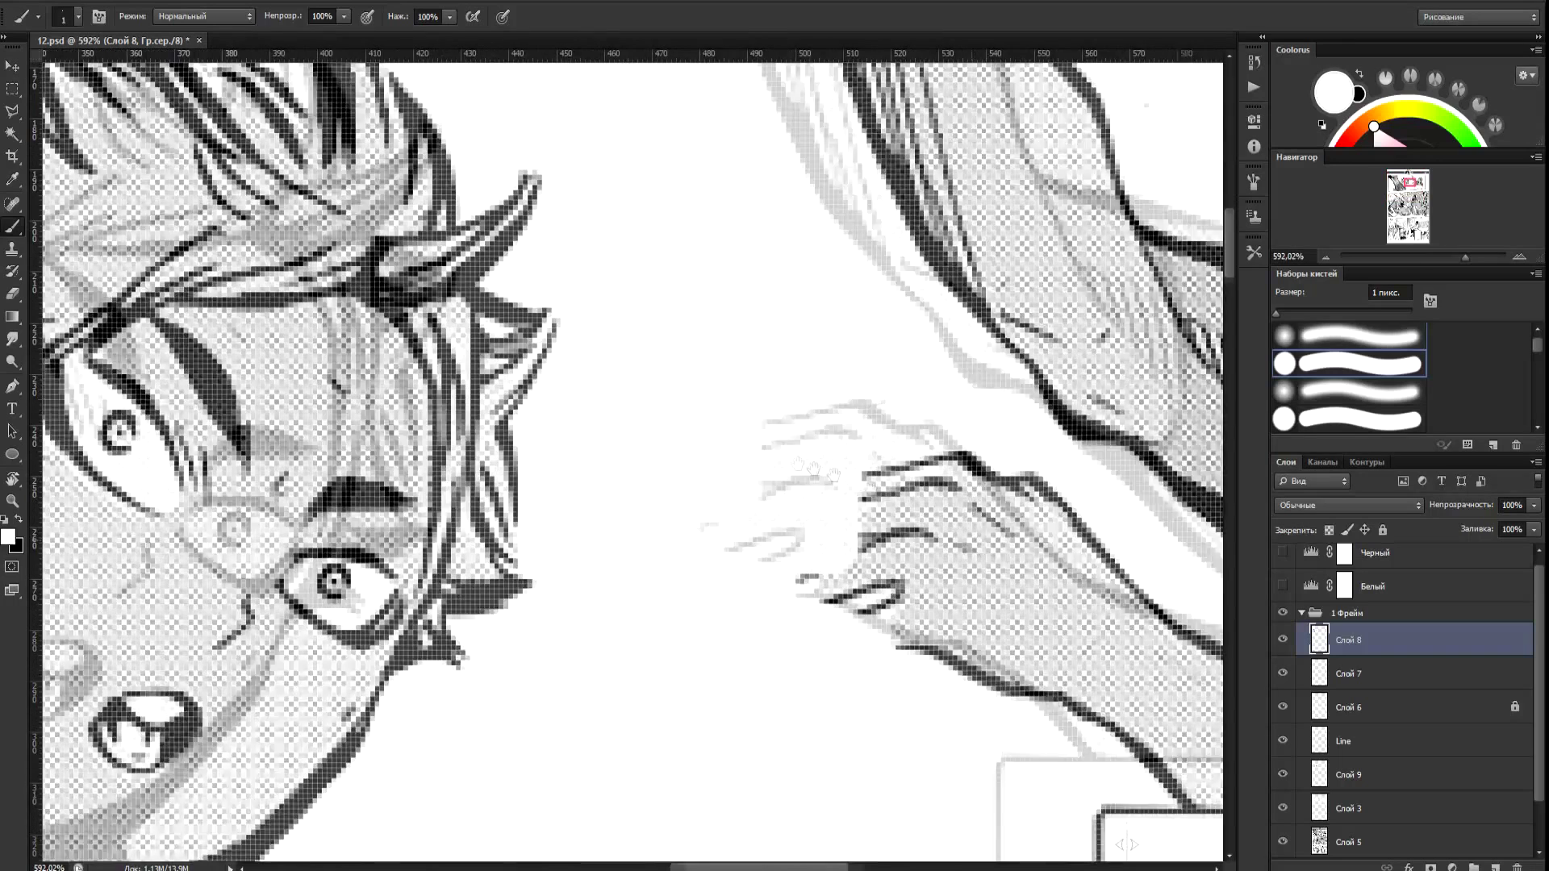
left_click_drag(814, 468, 626, 380)
key("x")
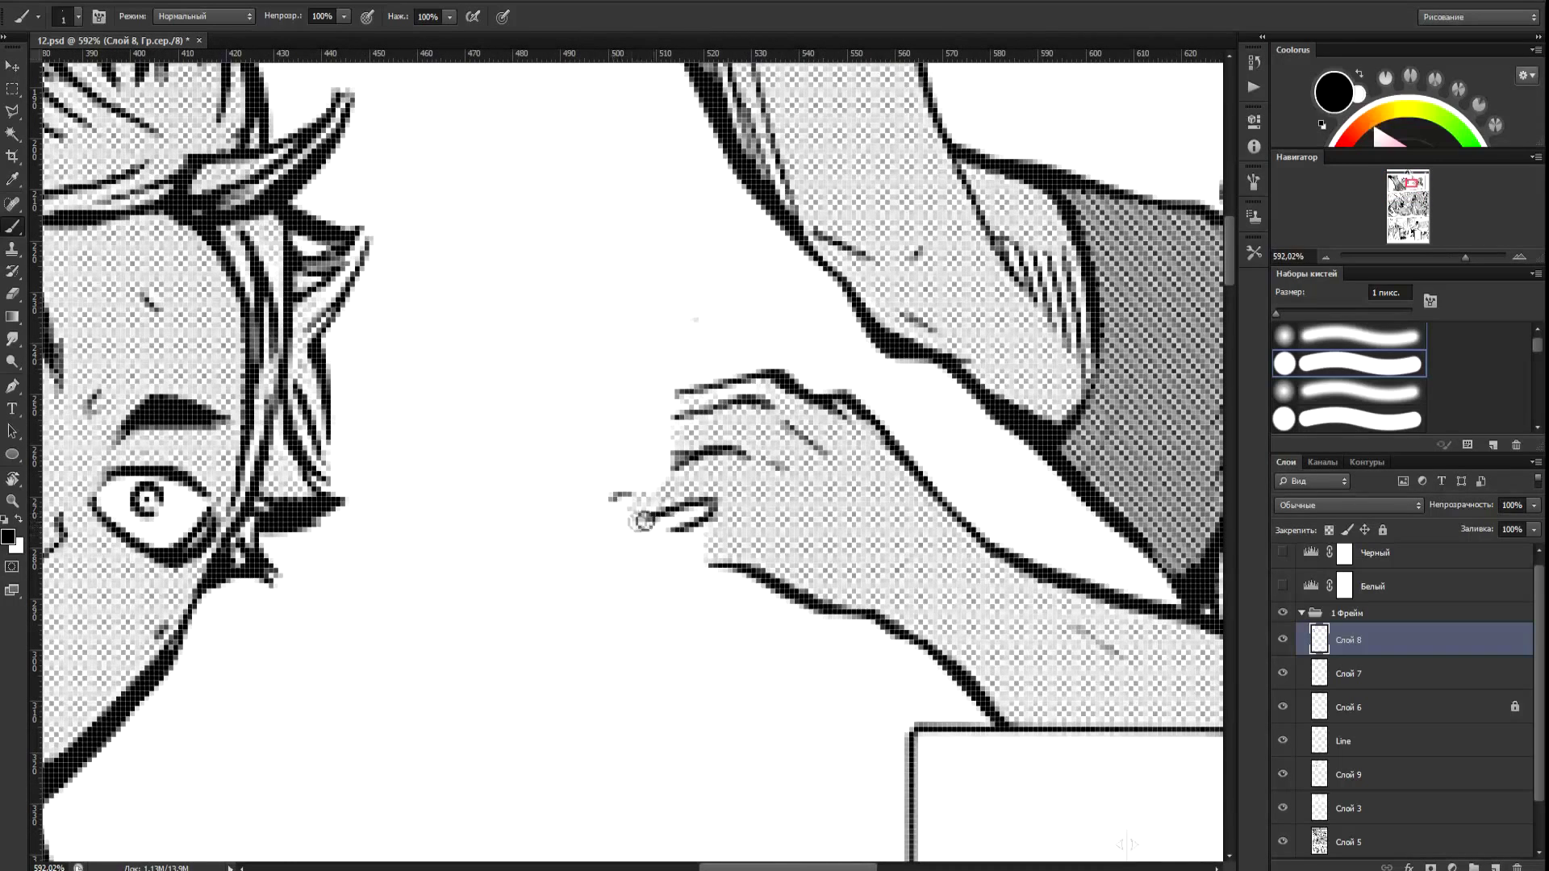
key("ctrl+shift+alt+n")
left_click_drag(738, 466, 661, 618)
left_click_drag(930, 546, 823, 718)
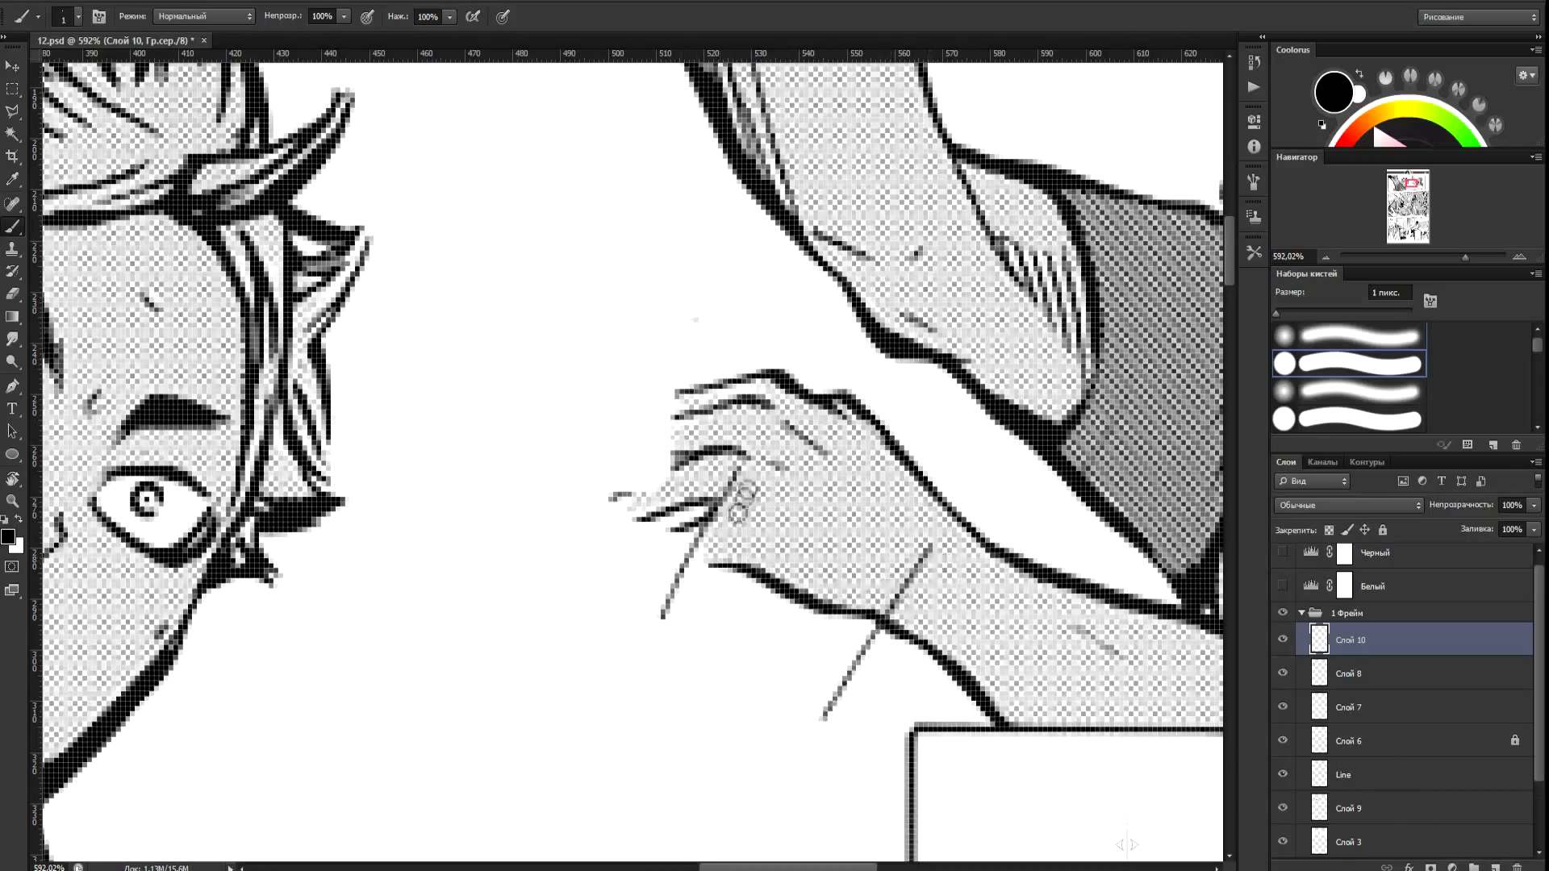
left_click_drag(739, 474, 660, 615)
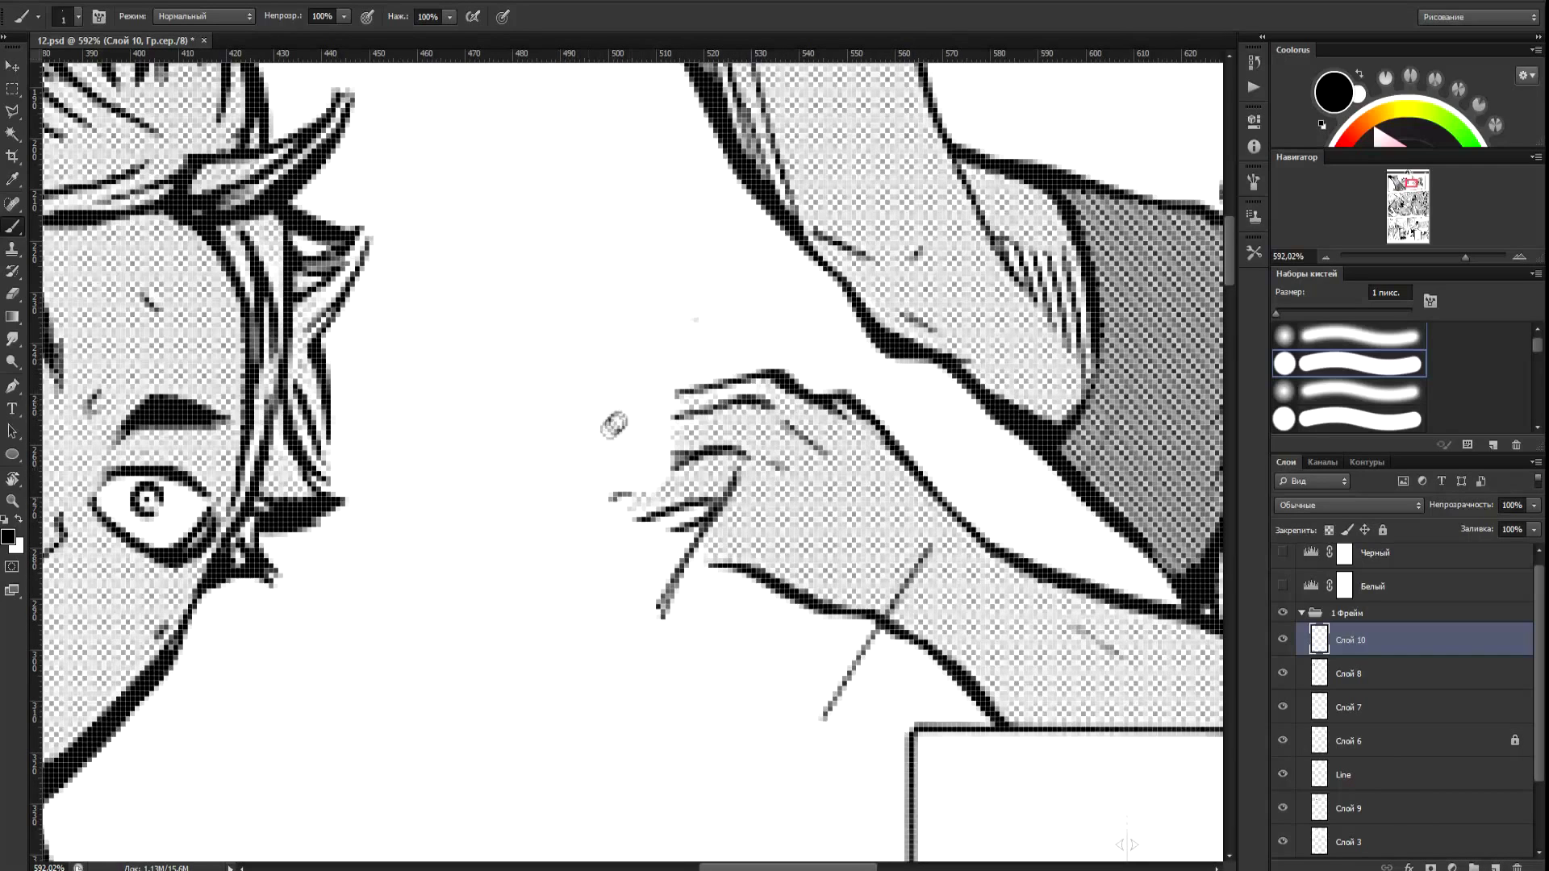
Sketch the missing finger outlines of the second player's hand in black on the new layer.
left_click_drag(630, 390, 511, 597)
mouse_move(709, 390)
left_mouse_down()
mouse_move(641, 397)
mouse_move(672, 419)
mouse_move(643, 468)
mouse_move(596, 472)
mouse_move(621, 439)
mouse_move(684, 424)
mouse_move(646, 488)
mouse_move(578, 509)
left_mouse_up()
mouse_move(572, 517)
left_mouse_down()
mouse_move(678, 518)
mouse_move(686, 539)
mouse_move(606, 551)
left_mouse_up()
mouse_move(595, 556)
left_mouse_down()
mouse_move(604, 590)
mouse_move(710, 577)
mouse_move(607, 567)
mouse_move(605, 595)
mouse_move(571, 538)
mouse_move(606, 575)
mouse_move(584, 595)
mouse_move(638, 601)
mouse_move(745, 486)
mouse_move(668, 631)
mouse_move(694, 574)
left_mouse_up()
Erase the slanted guide strokes and clean the excess parts of the sketched finger lines.
key("e")
mouse_move(635, 397)
left_mouse_down()
mouse_move(518, 591)
mouse_move(539, 547)
left_mouse_up()
right_click(604, 646)
left_click(630, 768)
left_click_drag(928, 535, 824, 717)
key("b")
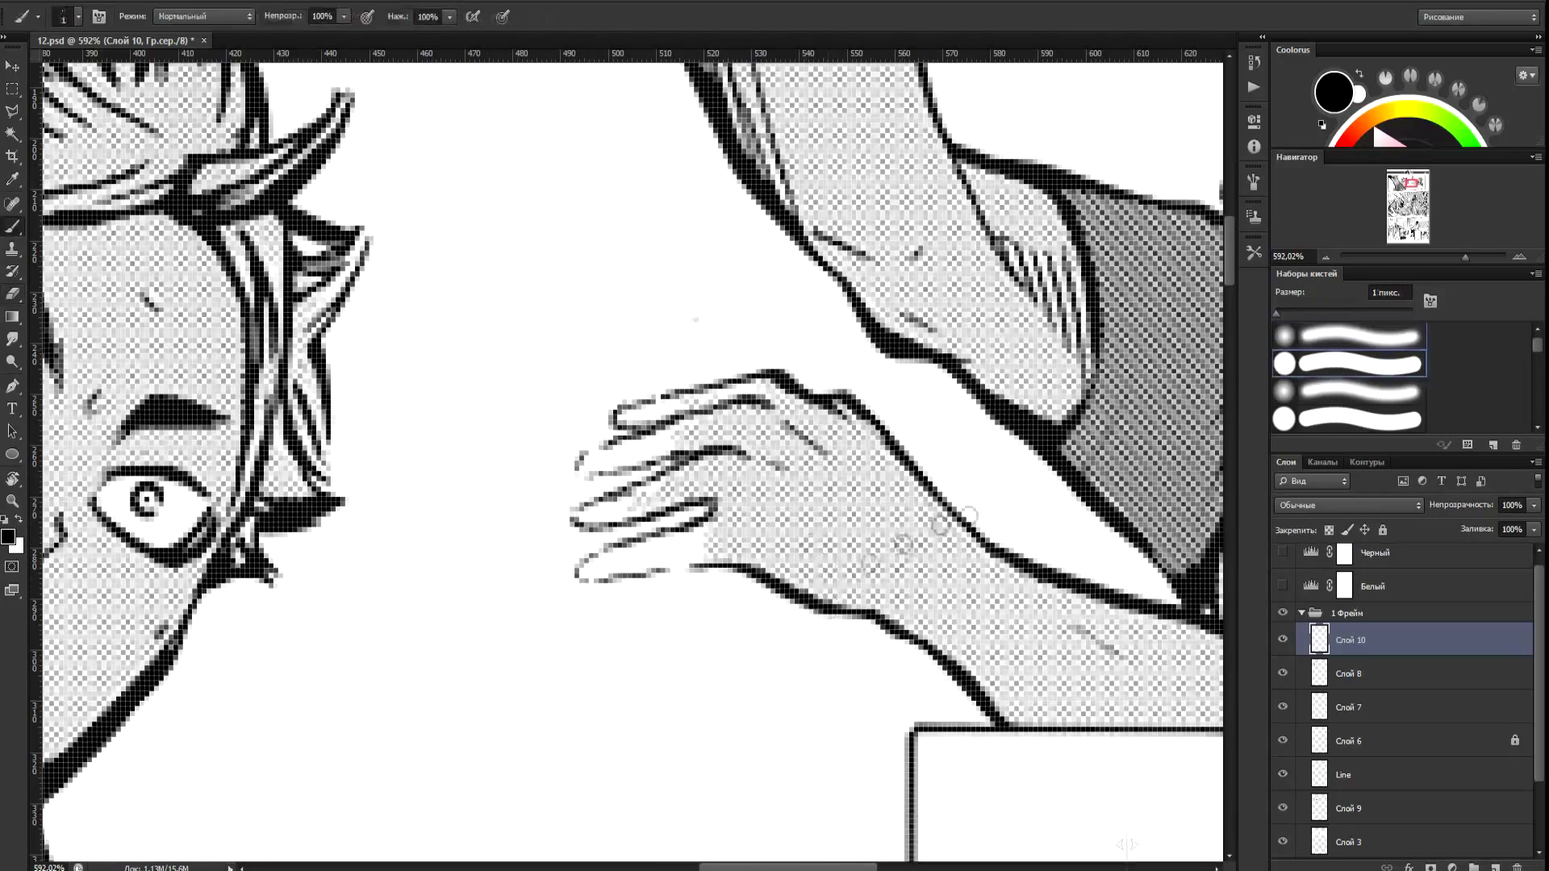
Redraw the little finger's outline up to the palm and close the index finger's contour in black.
key("x")
key("x")
mouse_move(620, 557)
left_mouse_down()
mouse_move(589, 567)
mouse_move(594, 584)
mouse_move(701, 569)
left_mouse_up()
mouse_move(658, 442)
left_mouse_down()
mouse_move(580, 486)
mouse_move(648, 475)
mouse_move(589, 476)
left_mouse_up()
key("x")
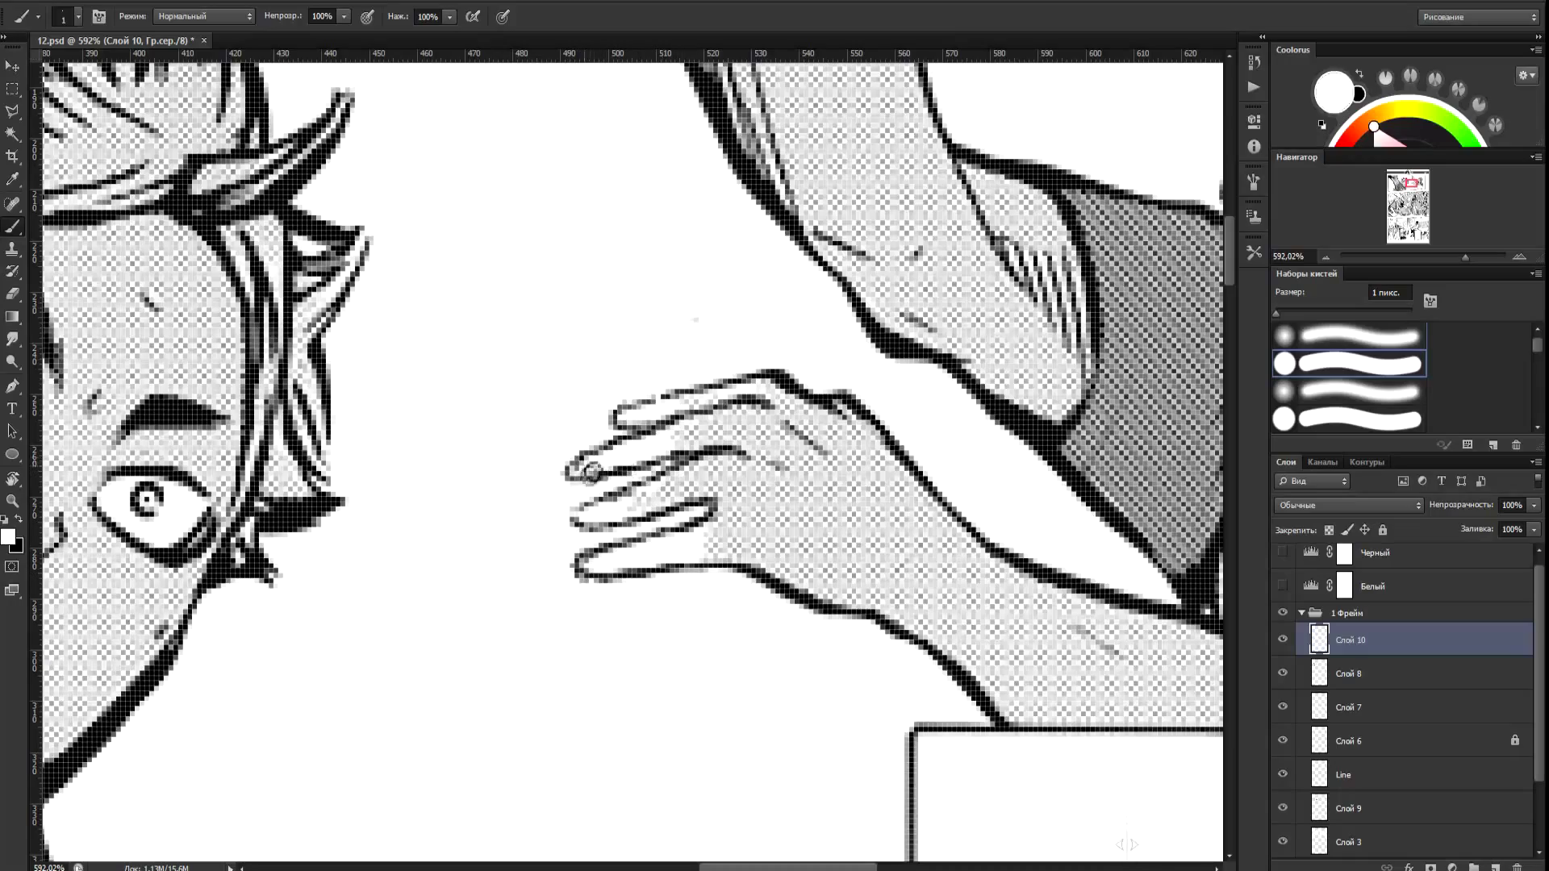
Shorten the lowest finger's tip on Слой 10 by painting over its outline in white.
scroll(1126, 843, "down", 8)
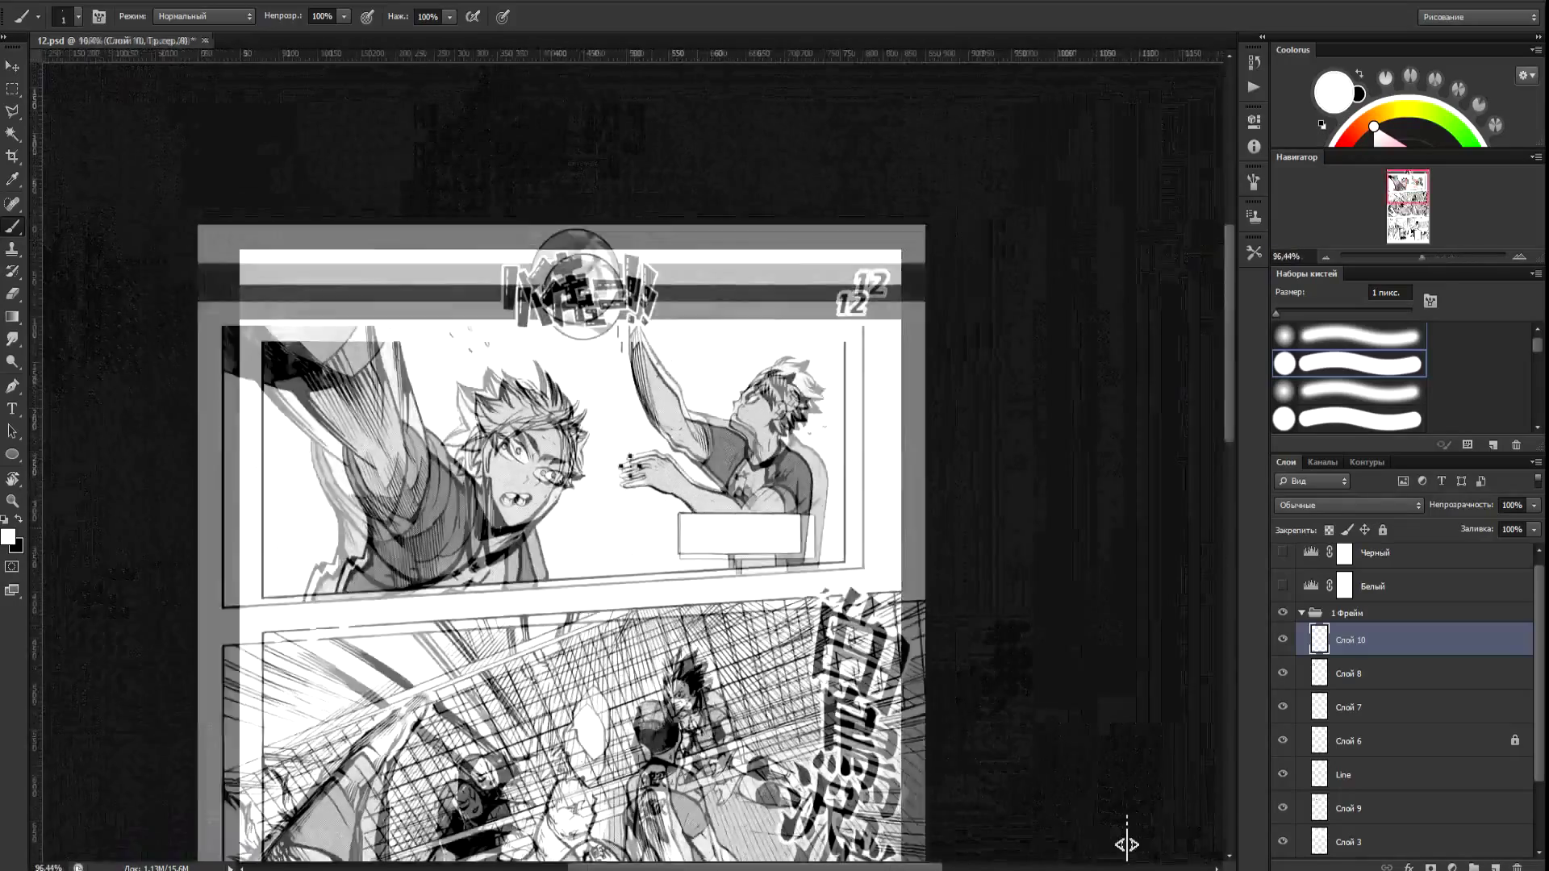
scroll(1125, 843, "up", 8)
mouse_move(590, 597)
left_mouse_down()
mouse_move(633, 565)
mouse_move(600, 589)
mouse_move(642, 599)
mouse_move(620, 595)
mouse_move(618, 563)
mouse_move(654, 575)
left_mouse_up()
key("x")
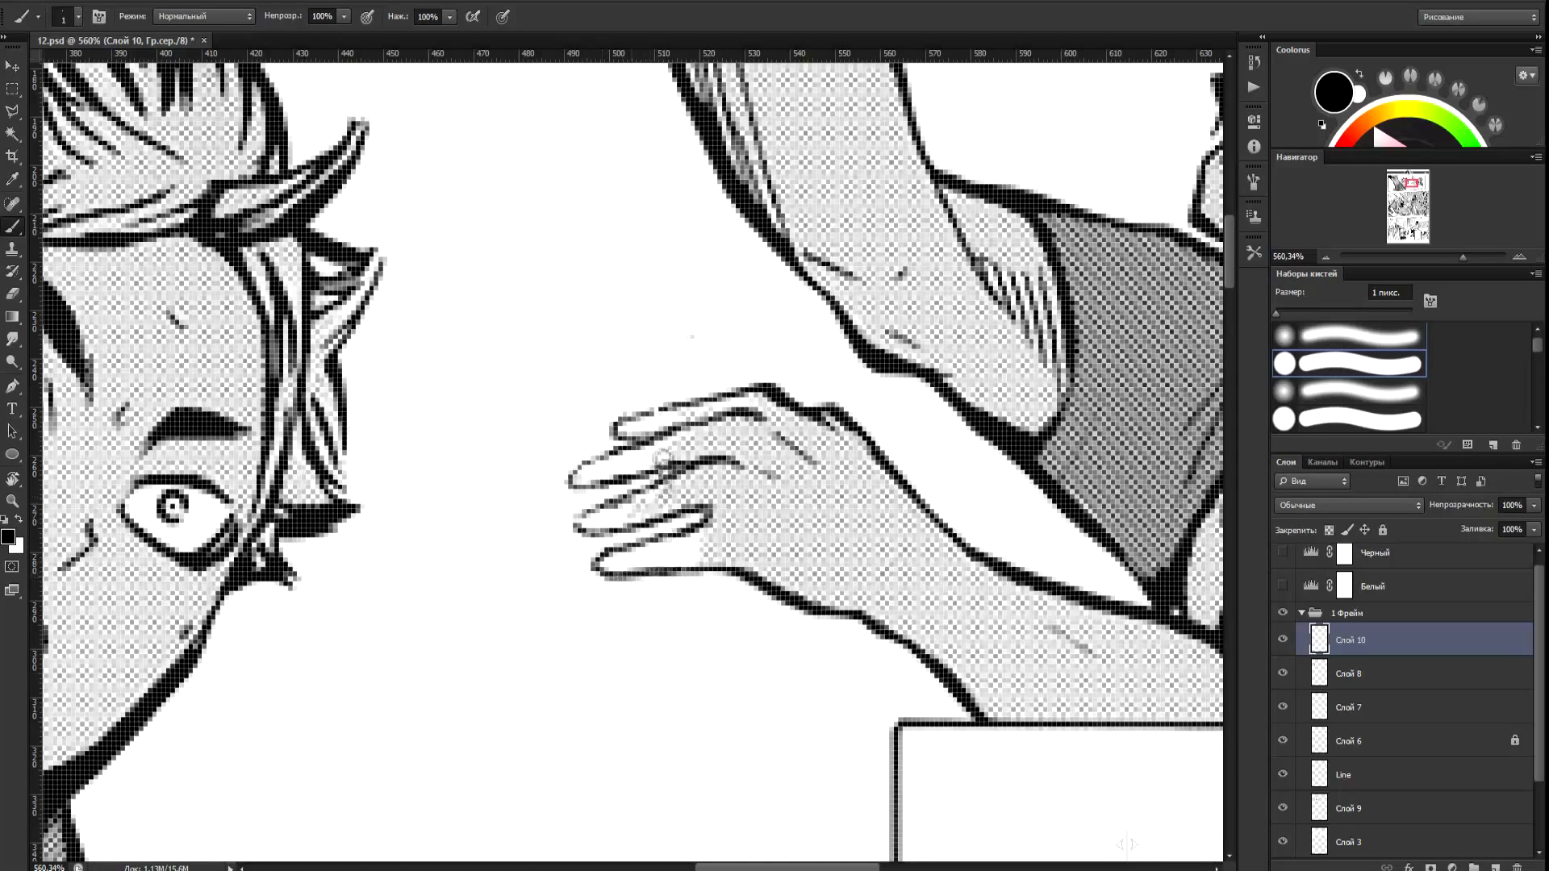
Reshape the second finger by erasing its tip and redrawing a longer, rounded outline with the 1 px black brush.
mouse_move(562, 474)
left_mouse_down()
mouse_move(618, 483)
mouse_move(574, 478)
mouse_move(584, 459)
left_mouse_up()
key("x")
key("e")
left_click(1328, 363)
left_click_drag(597, 484, 580, 506)
mouse_move(621, 564)
left_mouse_down()
mouse_move(706, 530)
mouse_move(672, 526)
left_mouse_up()
key("b")
key("x")
mouse_move(579, 534)
left_mouse_down()
mouse_move(623, 502)
mouse_move(582, 494)
mouse_move(635, 445)
left_mouse_up()
left_click_drag(559, 491, 584, 495)
key("x")
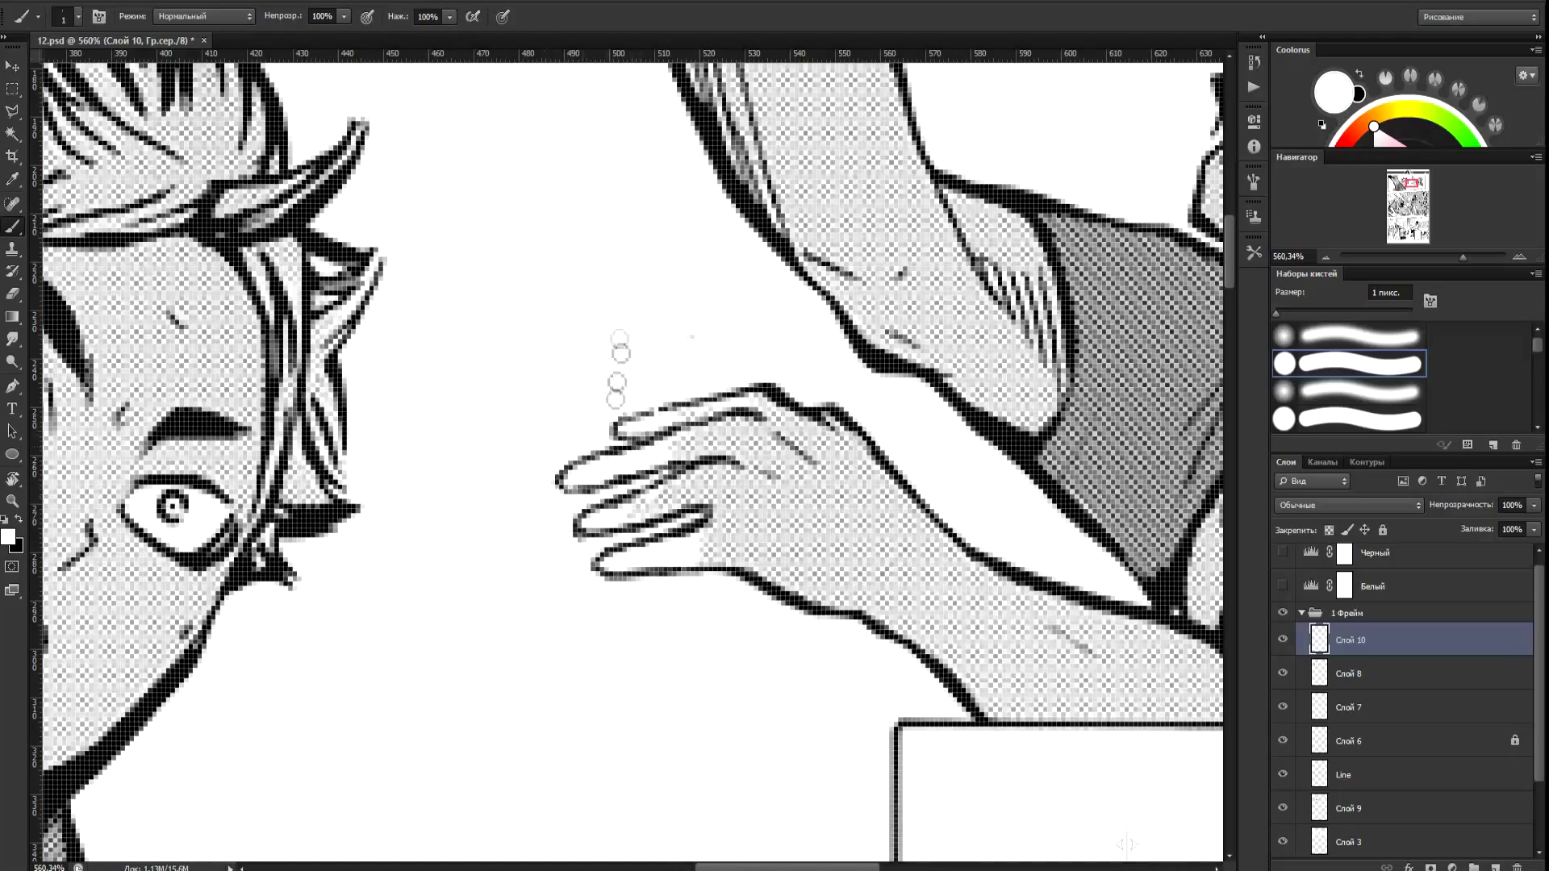
Erase the tip outlines of the two middle fingers on Слой 10 with a small hard round eraser.
mouse_move(687, 429)
left_mouse_down()
mouse_move(564, 435)
mouse_move(589, 435)
left_mouse_up()
mouse_move(713, 497)
left_mouse_down()
mouse_move(881, 495)
mouse_move(751, 239)
mouse_move(666, 213)
left_mouse_up()
key("r")
left_click_drag(666, 213, 683, 354)
key("e")
left_click_drag(662, 520, 693, 595)
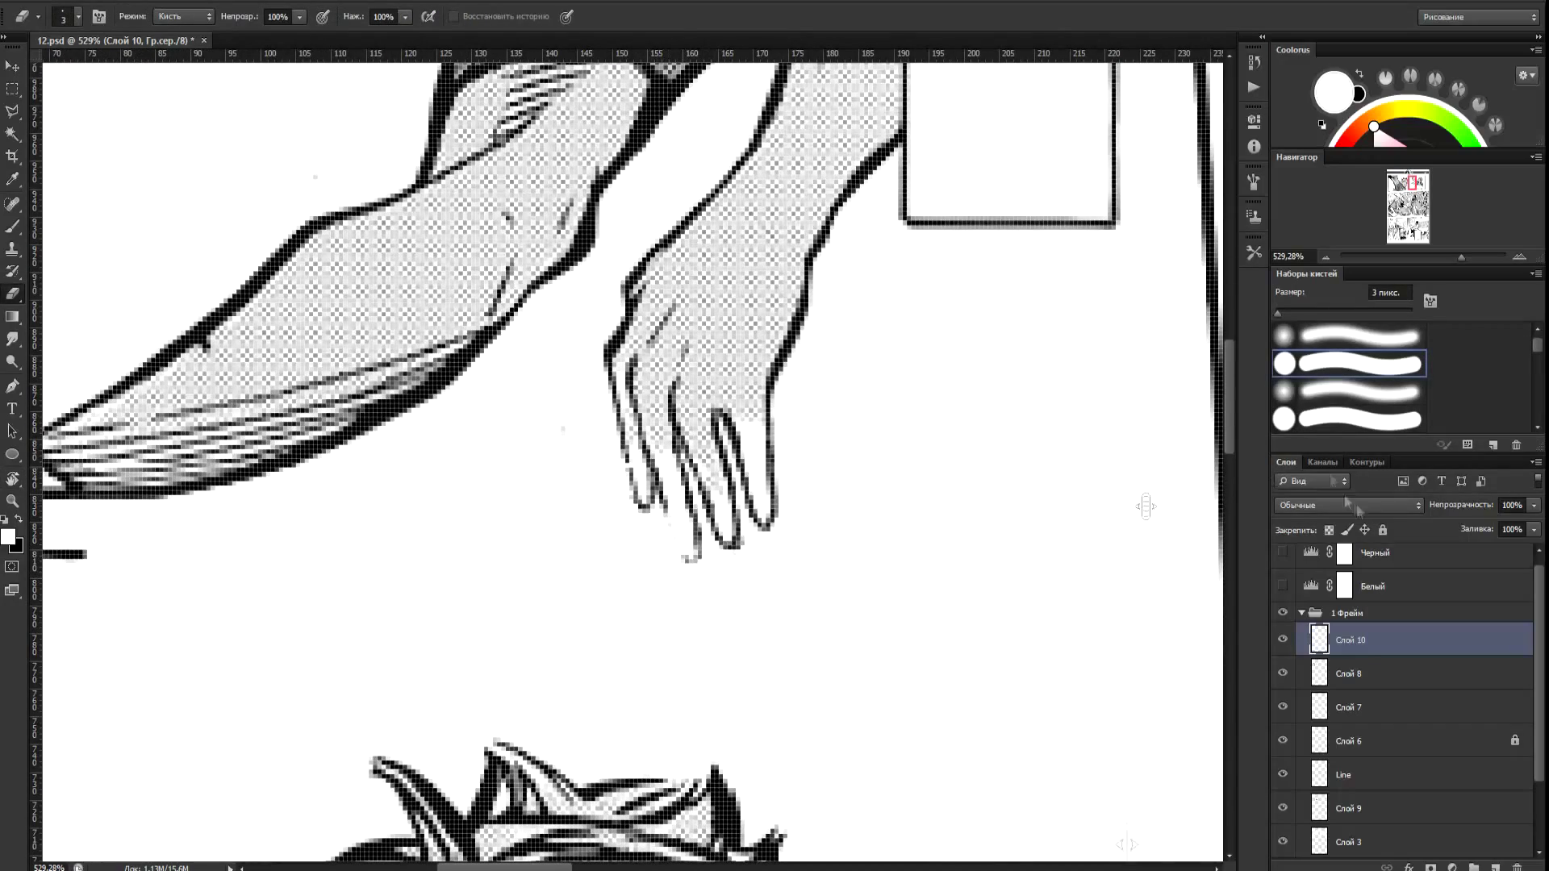
left_click_drag(706, 510, 731, 568)
mouse_move(733, 454)
left_mouse_down()
mouse_move(741, 564)
mouse_move(762, 536)
left_mouse_up()
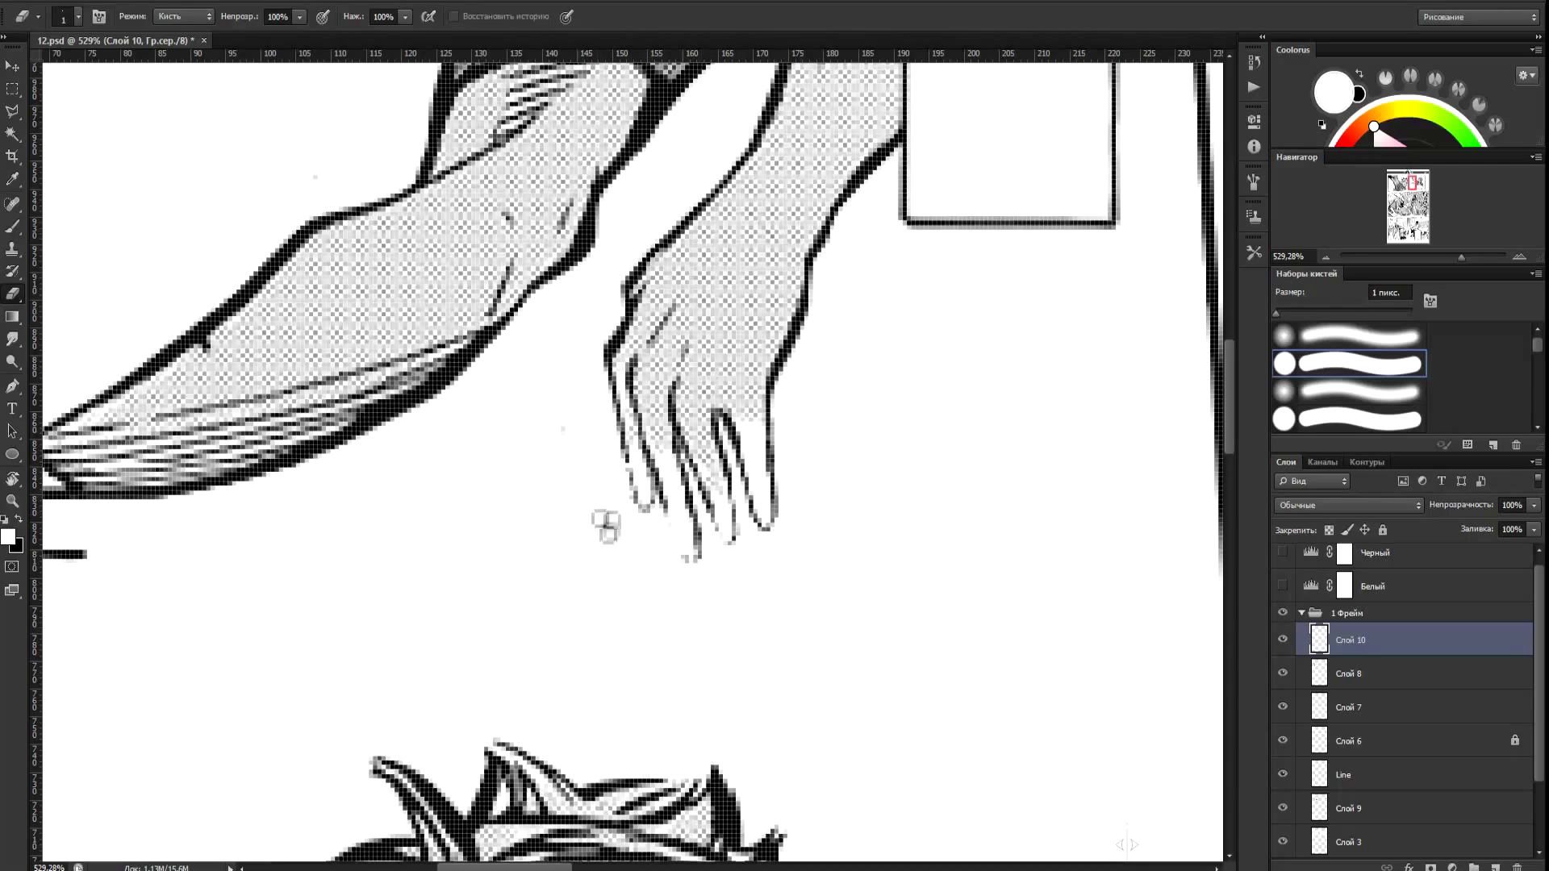
Redraw the outlines and rounded tips of the two middle fingers on Слой 10 with the 1 px black brush.
key("b")
key("x")
mouse_move(637, 459)
left_mouse_down()
mouse_move(657, 523)
mouse_move(696, 558)
left_mouse_up()
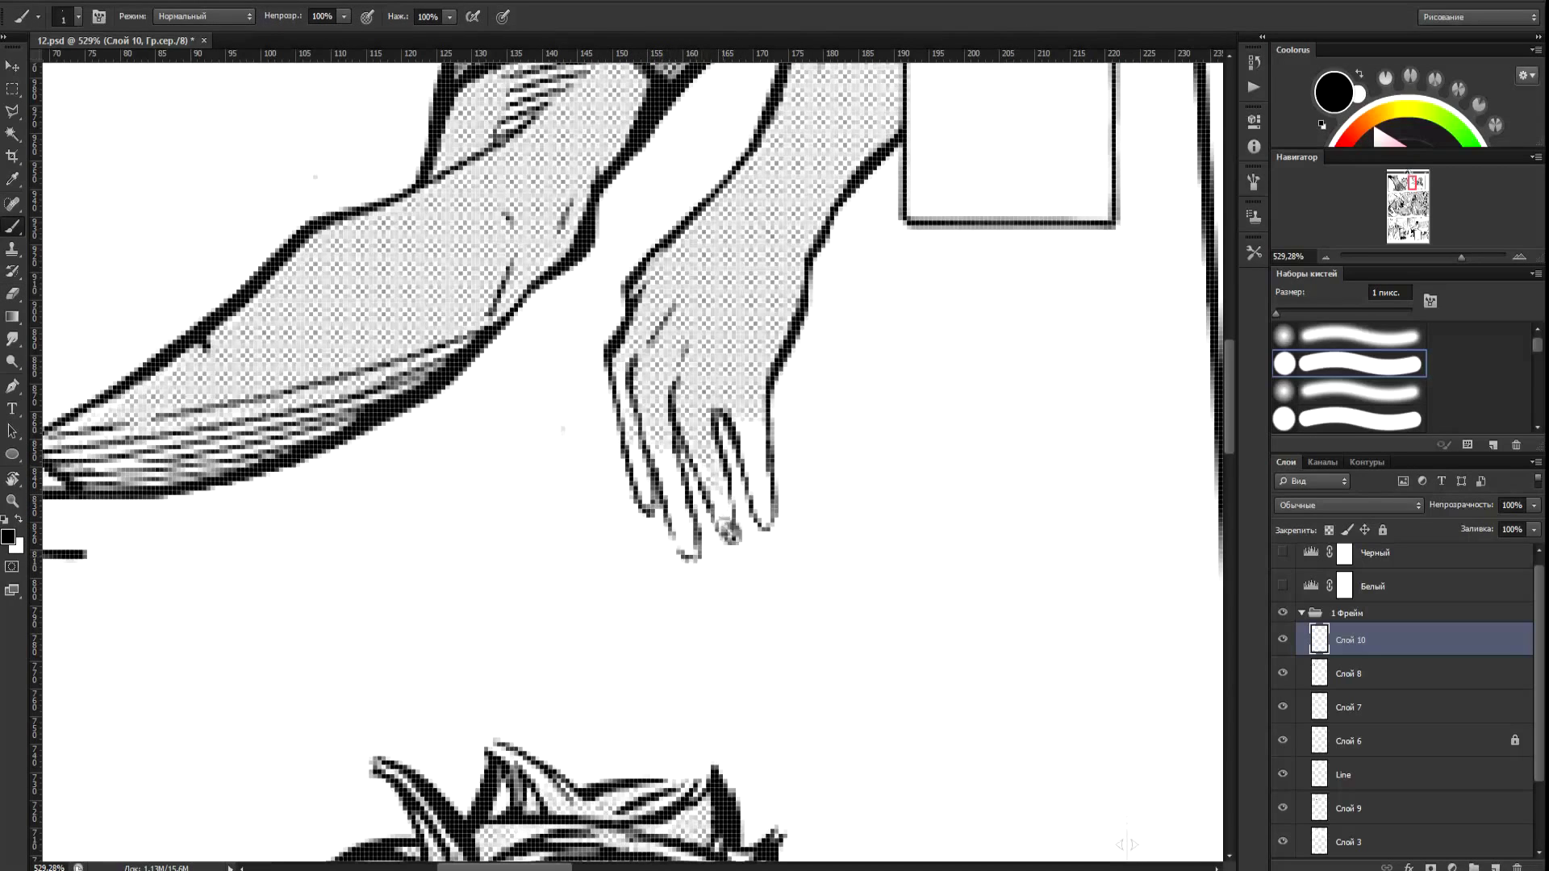
Fill the empty fingers with screentone on Слой 9, using the 7 px Clone Stamp with Слой 5 as the source.
left_click(1383, 807)
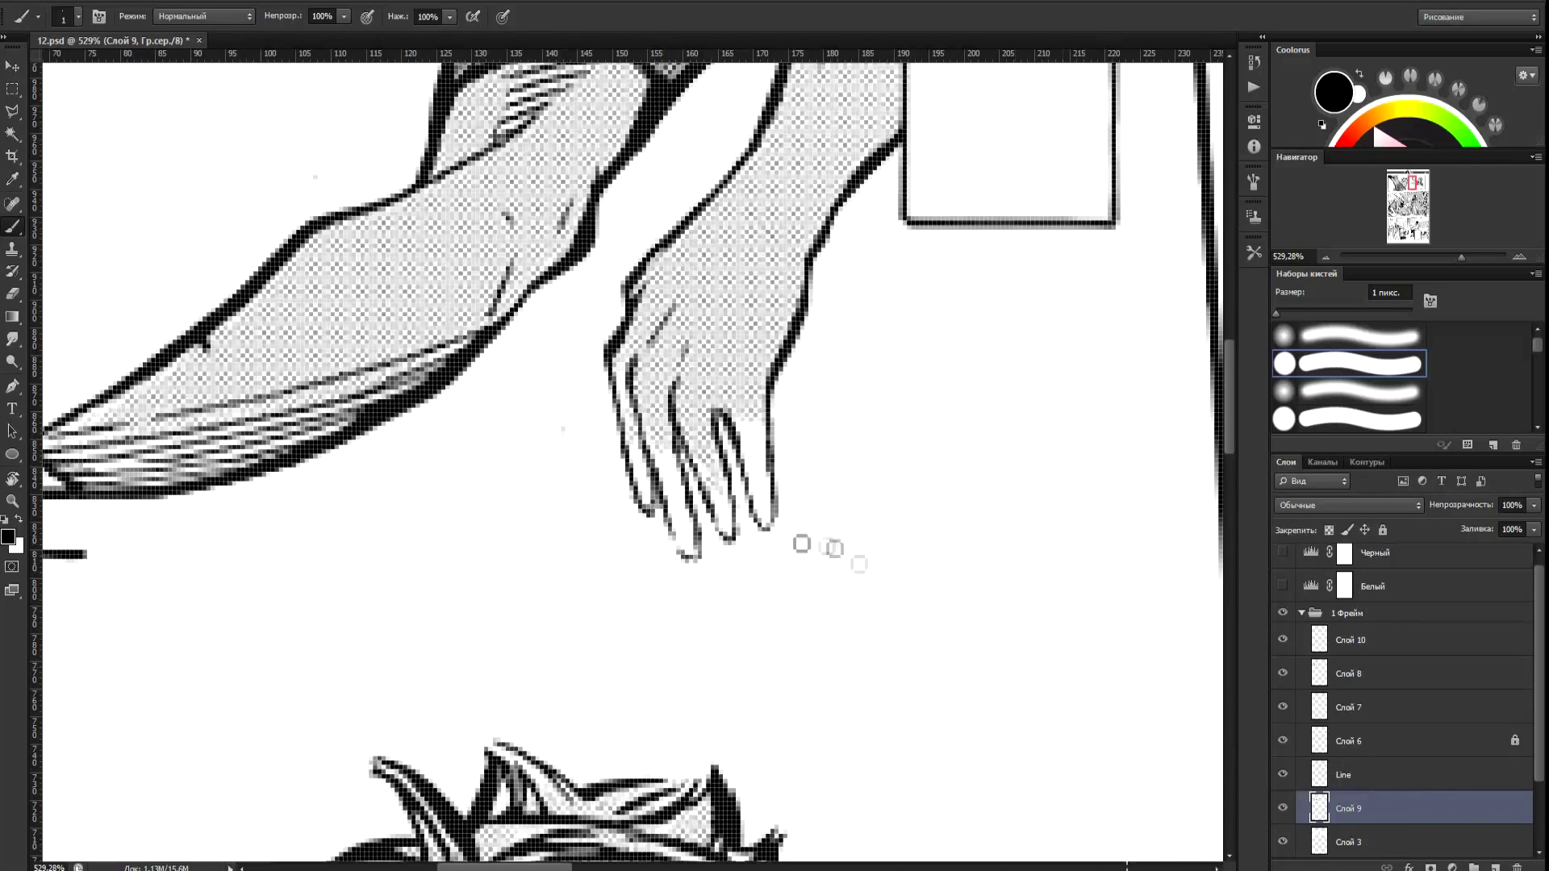
key("l")
key("s")
left_click_drag(1541, 767, 1541, 819)
left_click(1383, 804)
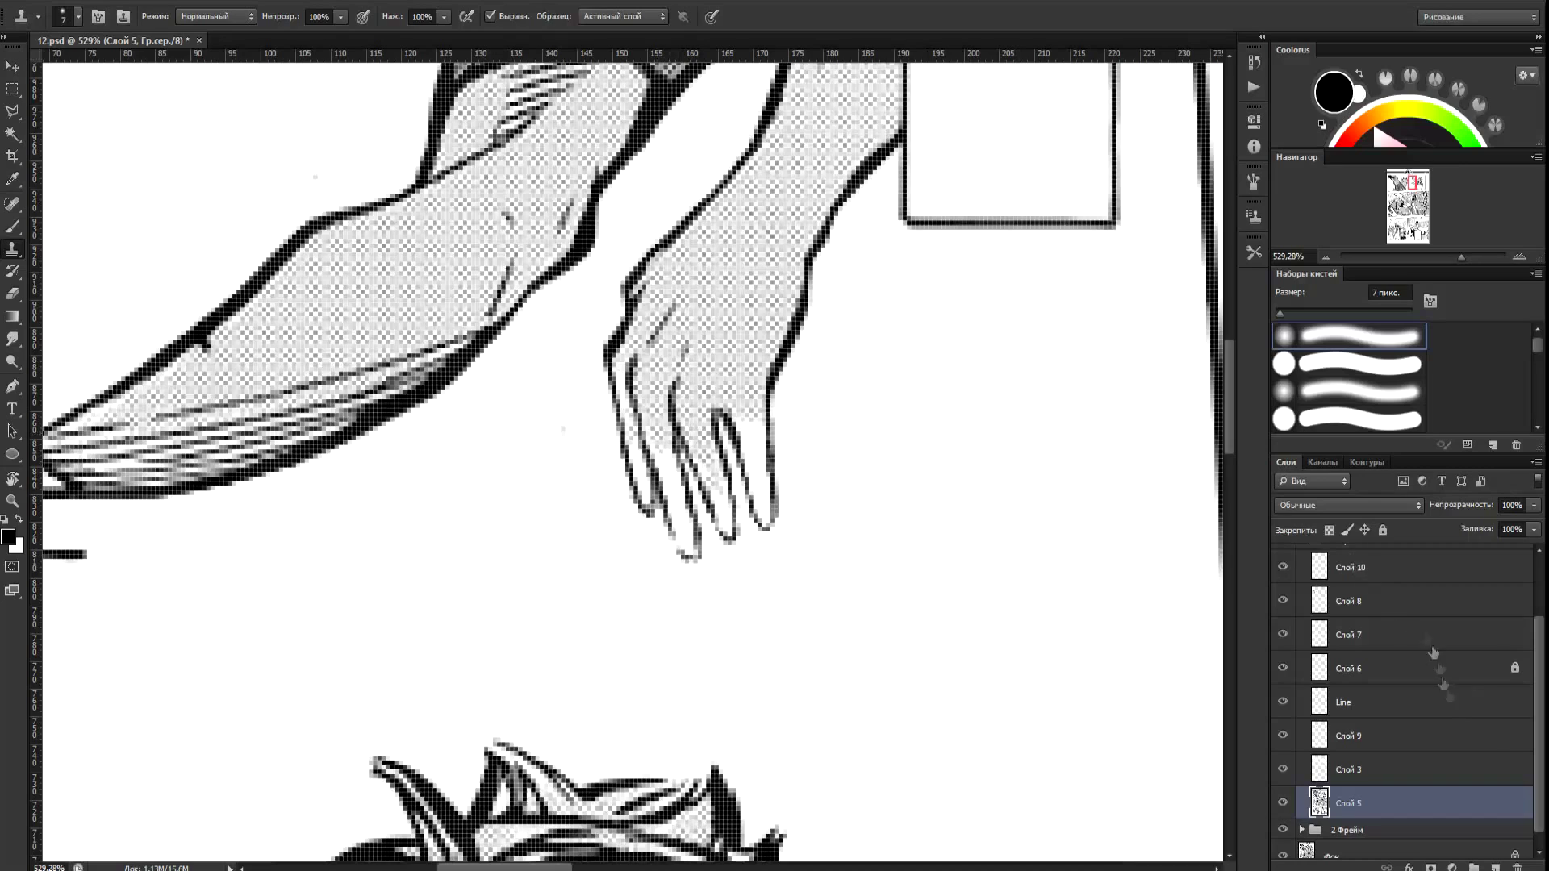
left_click(1443, 736)
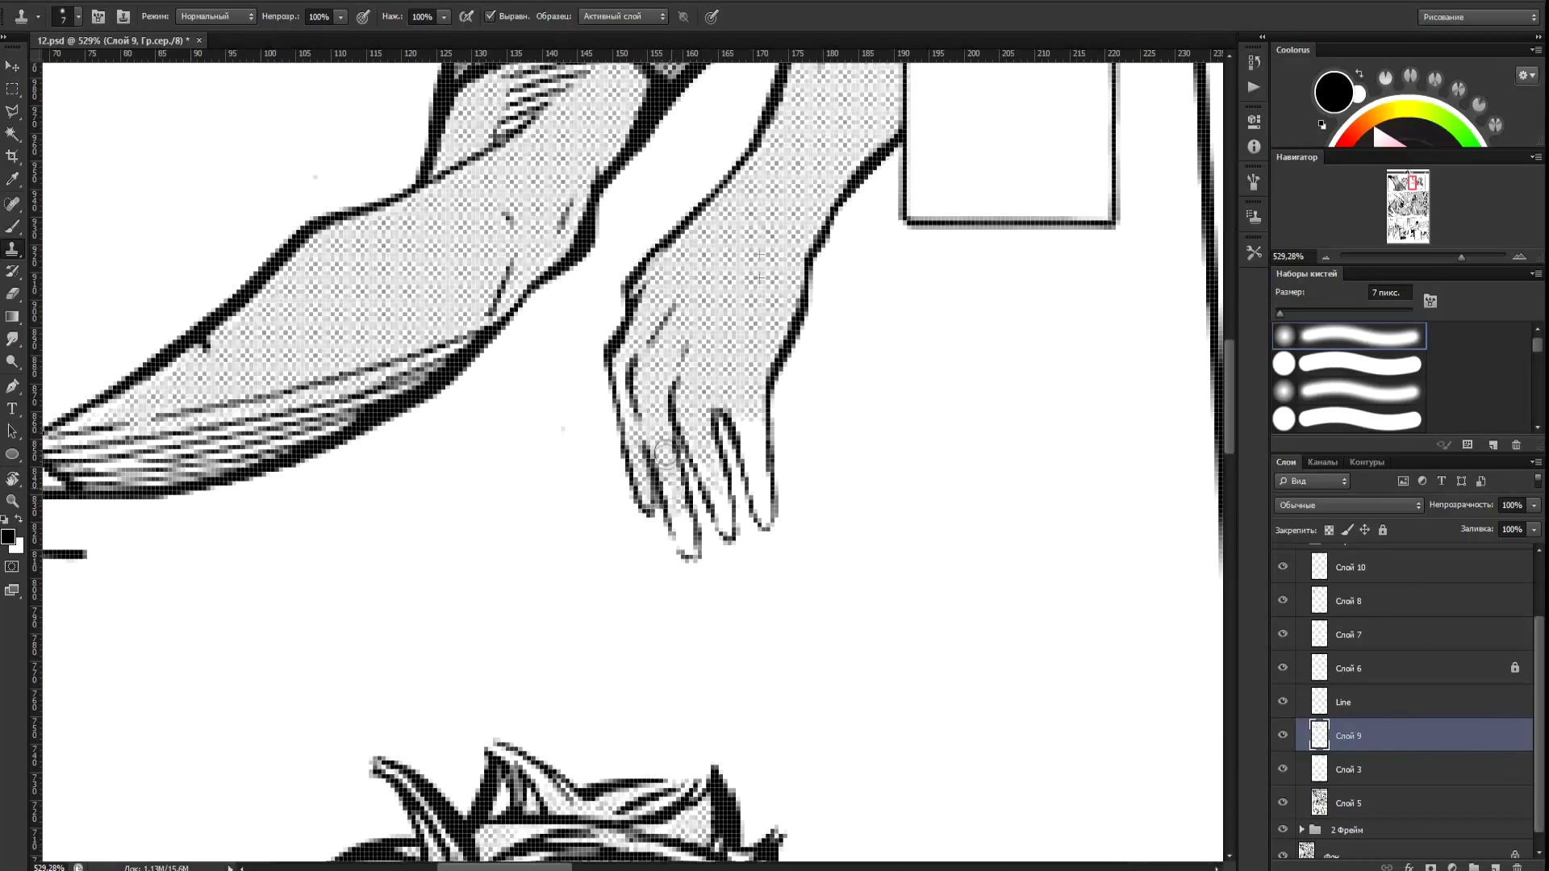
left_click_drag(666, 453, 676, 497)
left_click(1394, 800)
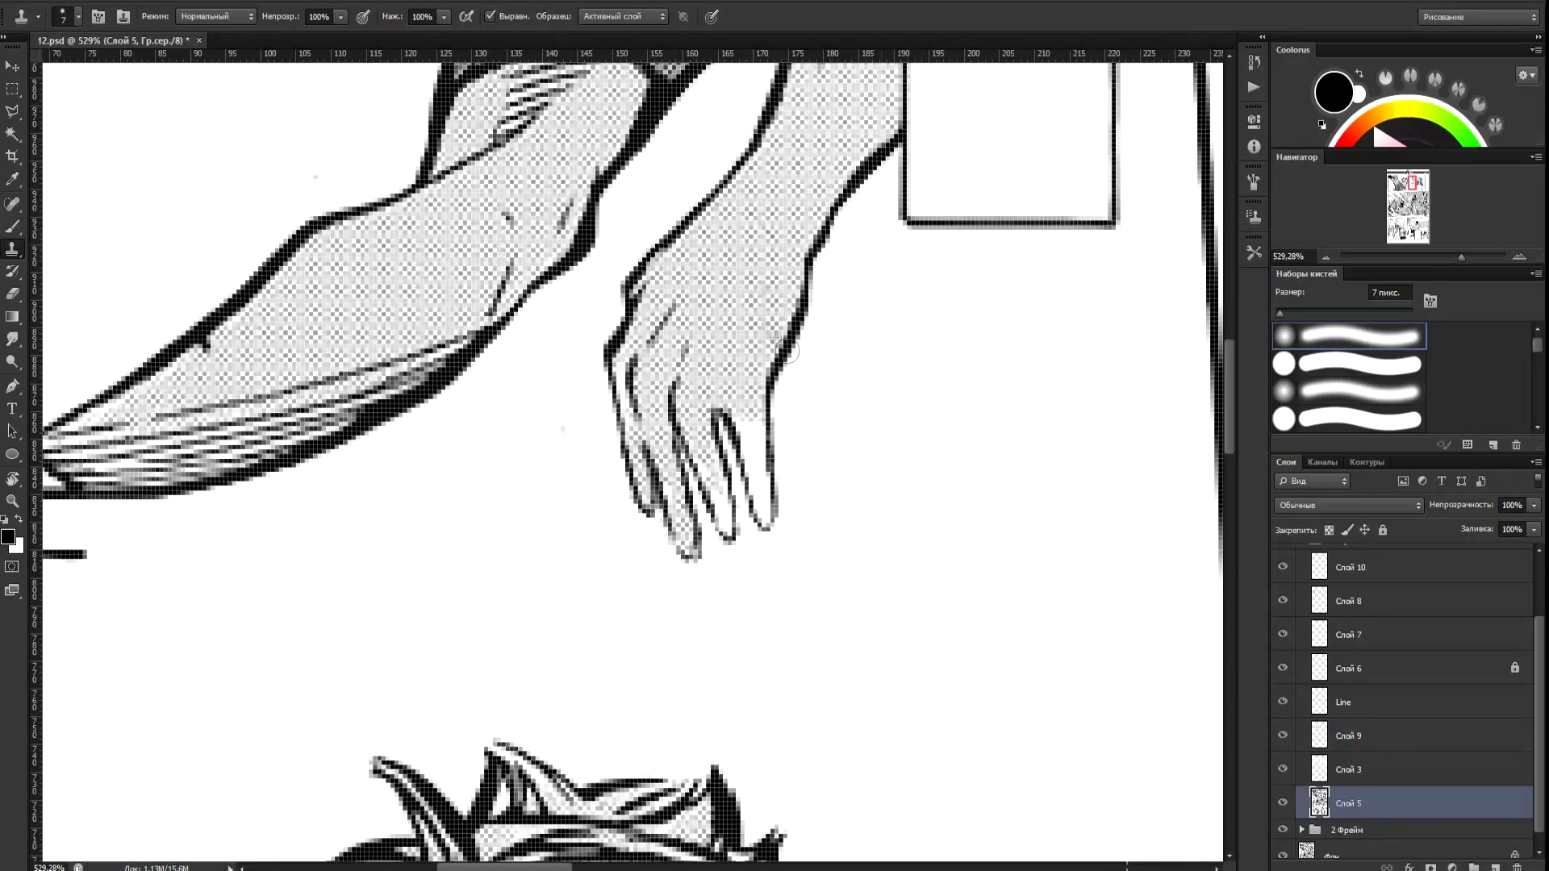
left_click(1374, 730)
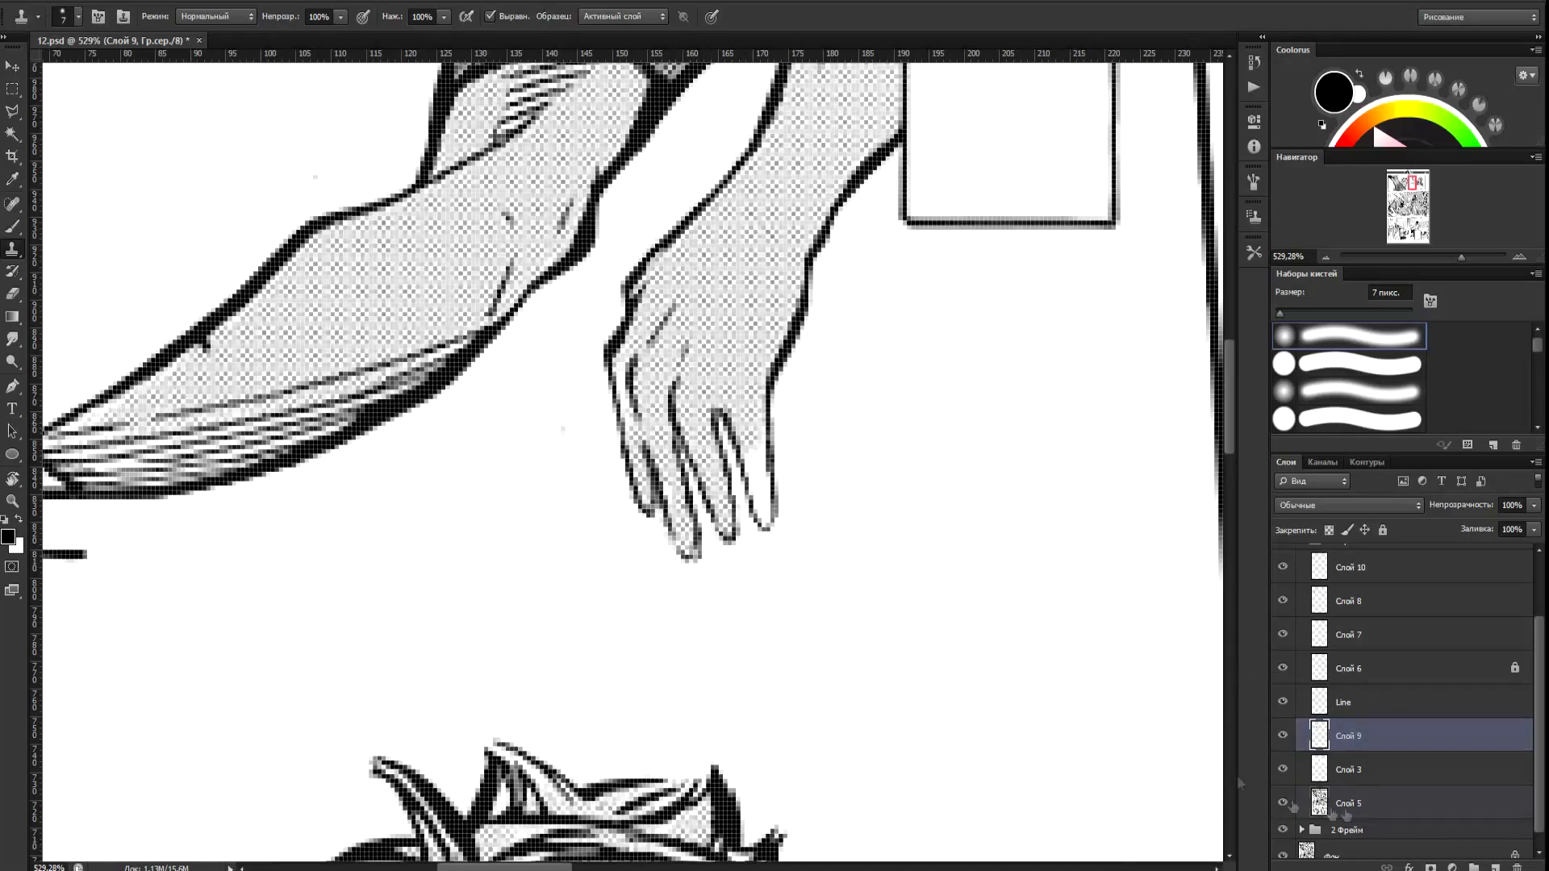
Reset the canvas rotation and fit the whole page in view.
key("e")
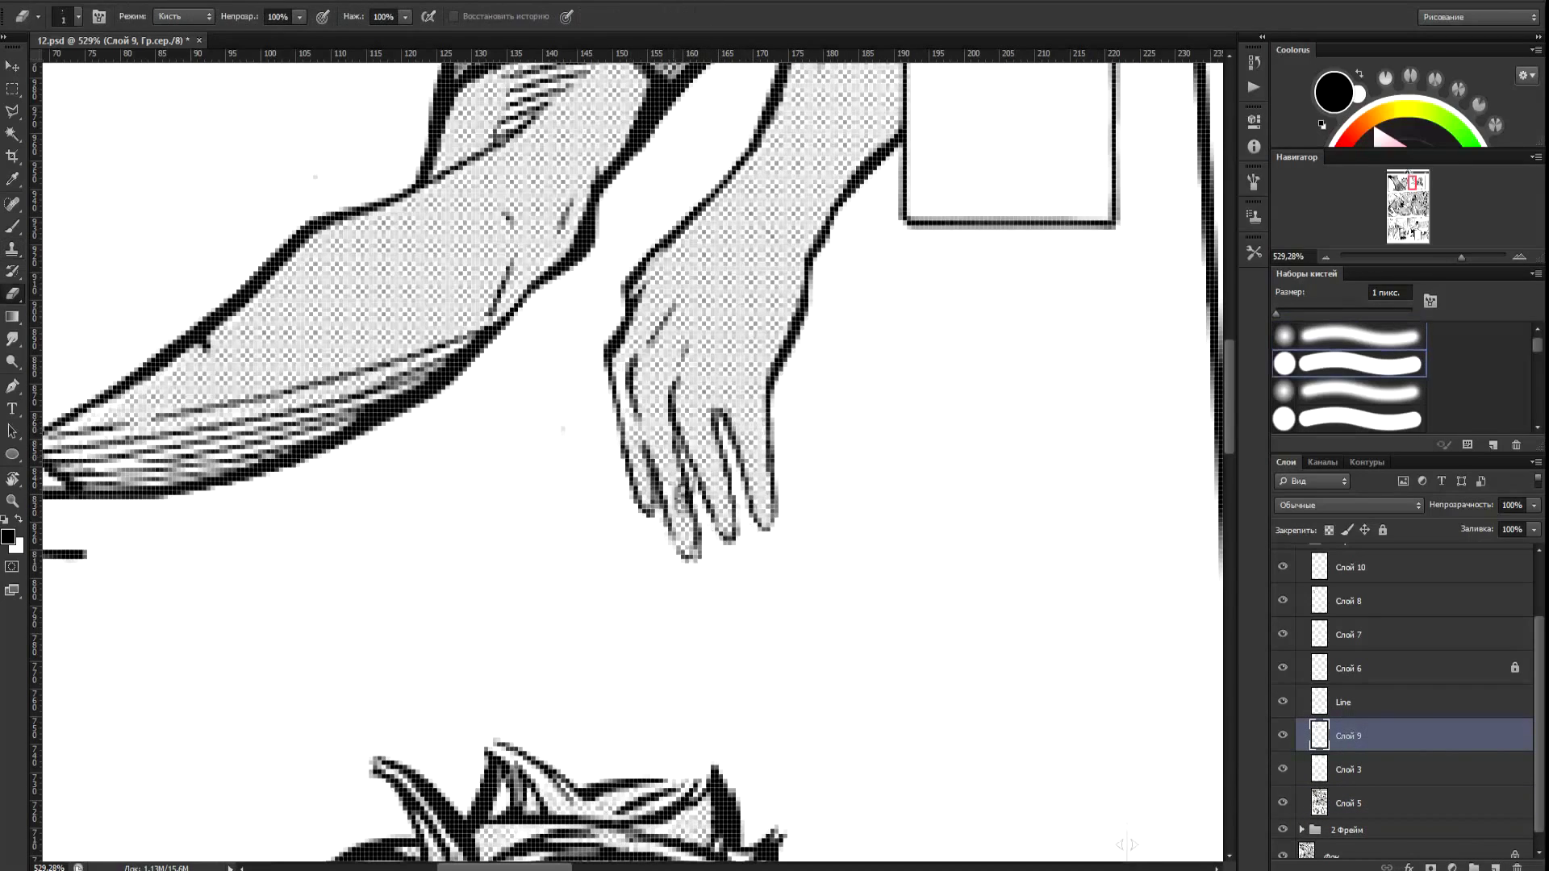
left_click(1372, 568)
scroll(746, 617, "down", 9)
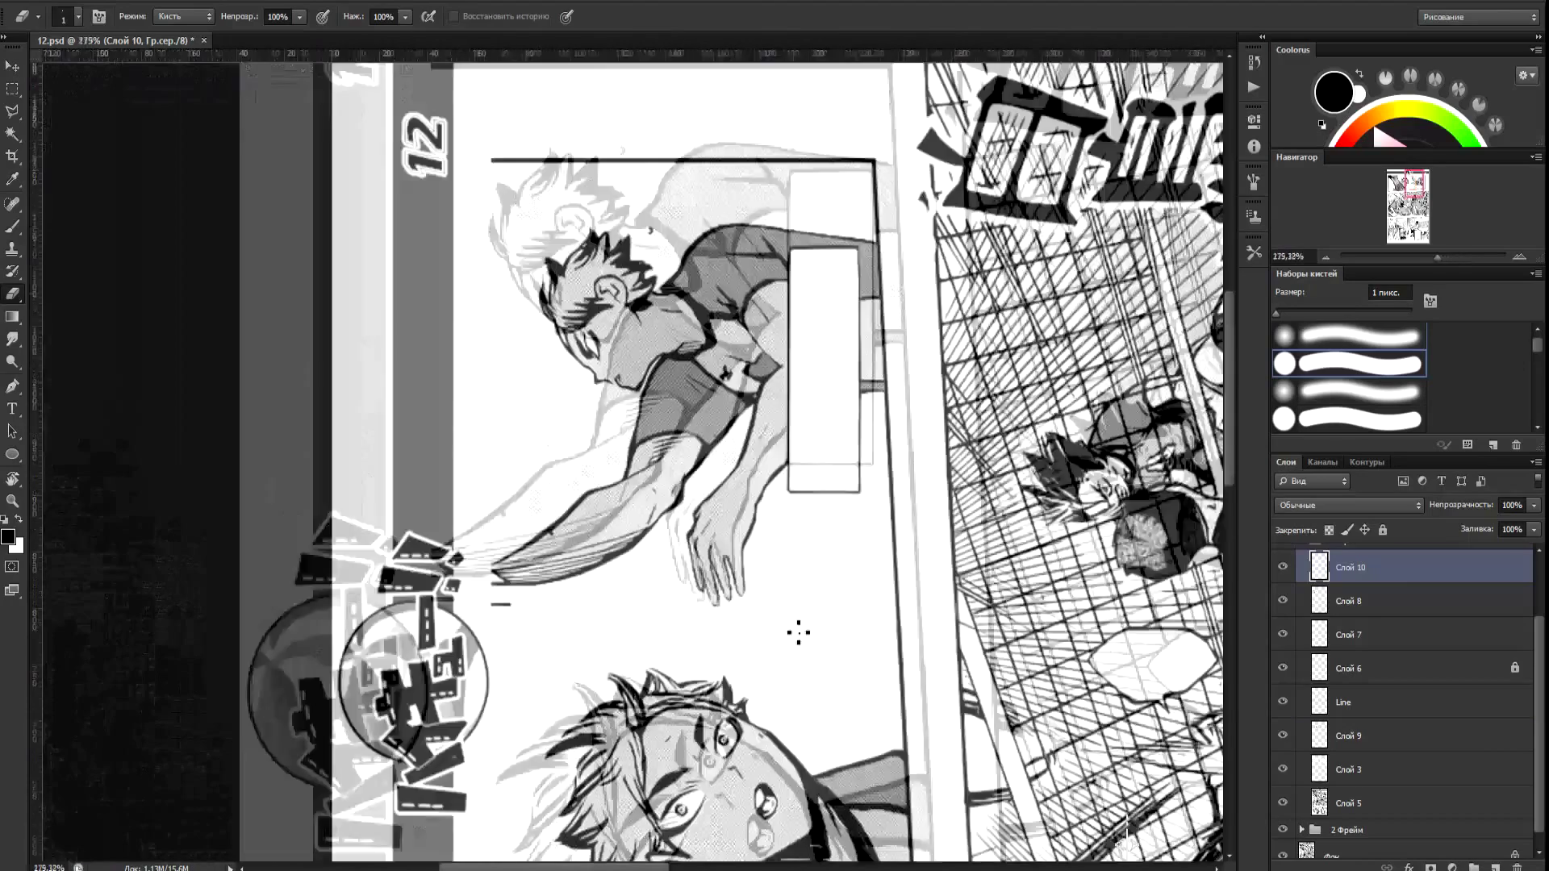
key("r")
left_click(259, 18)
key("ctrl+0")
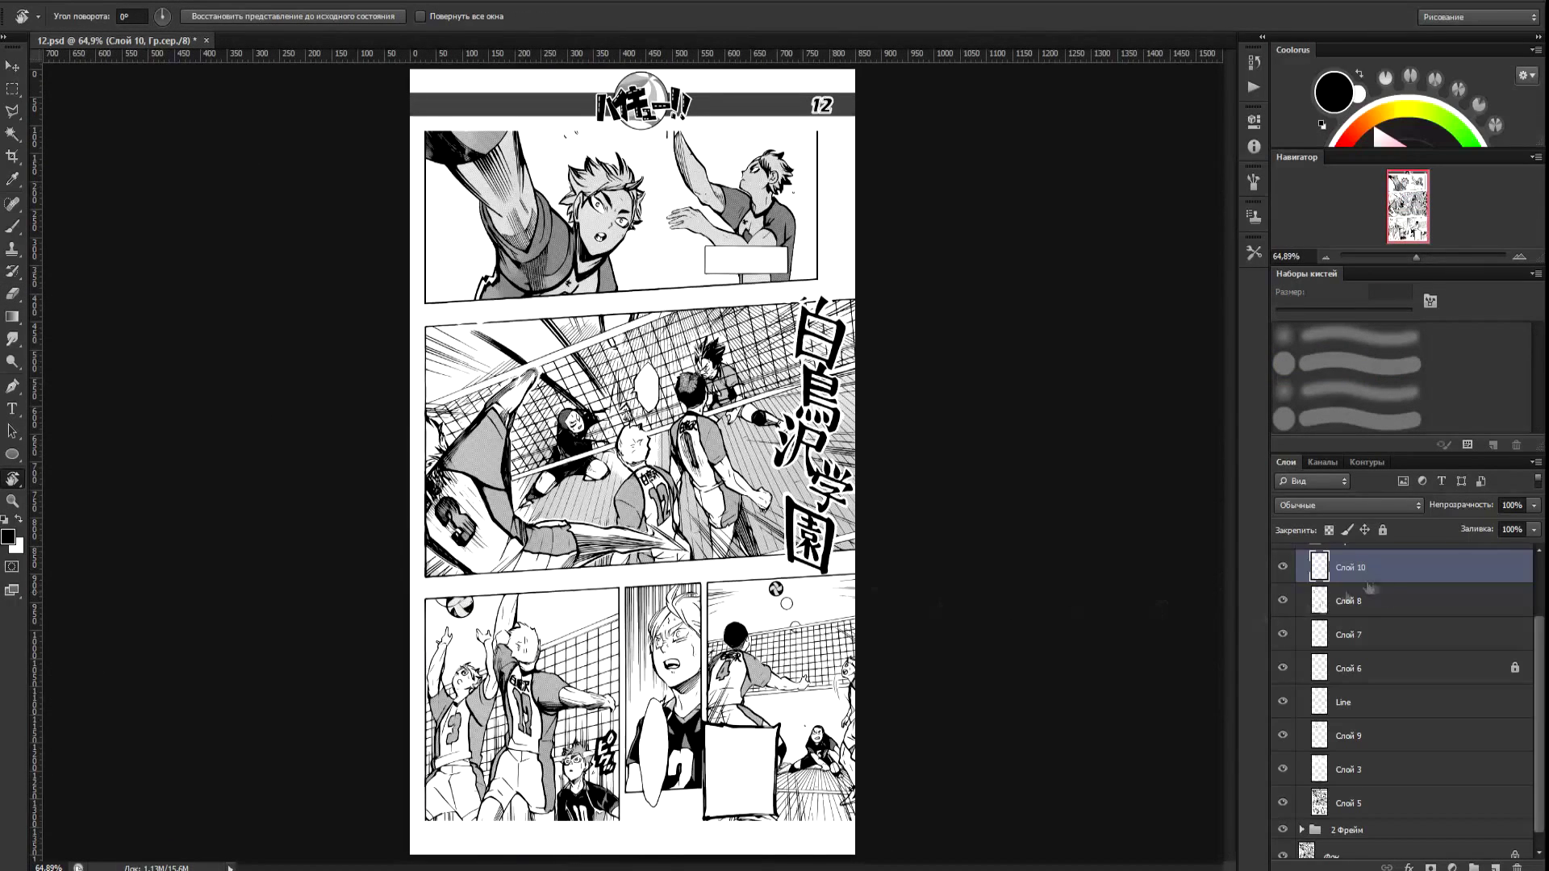
Move Слой 5 out of the 1 Фрейм group to below 2 Фрейм, leaving 1 Фрейм collapsed and 2 Фрейм expanded.
scroll(1369, 588, "up", 3)
left_click(1301, 622)
left_click(1301, 622)
scroll(1376, 695, "down", 3)
left_click_drag(1359, 792, 1352, 825)
scroll(1370, 772, "up", 3)
left_click(1302, 623)
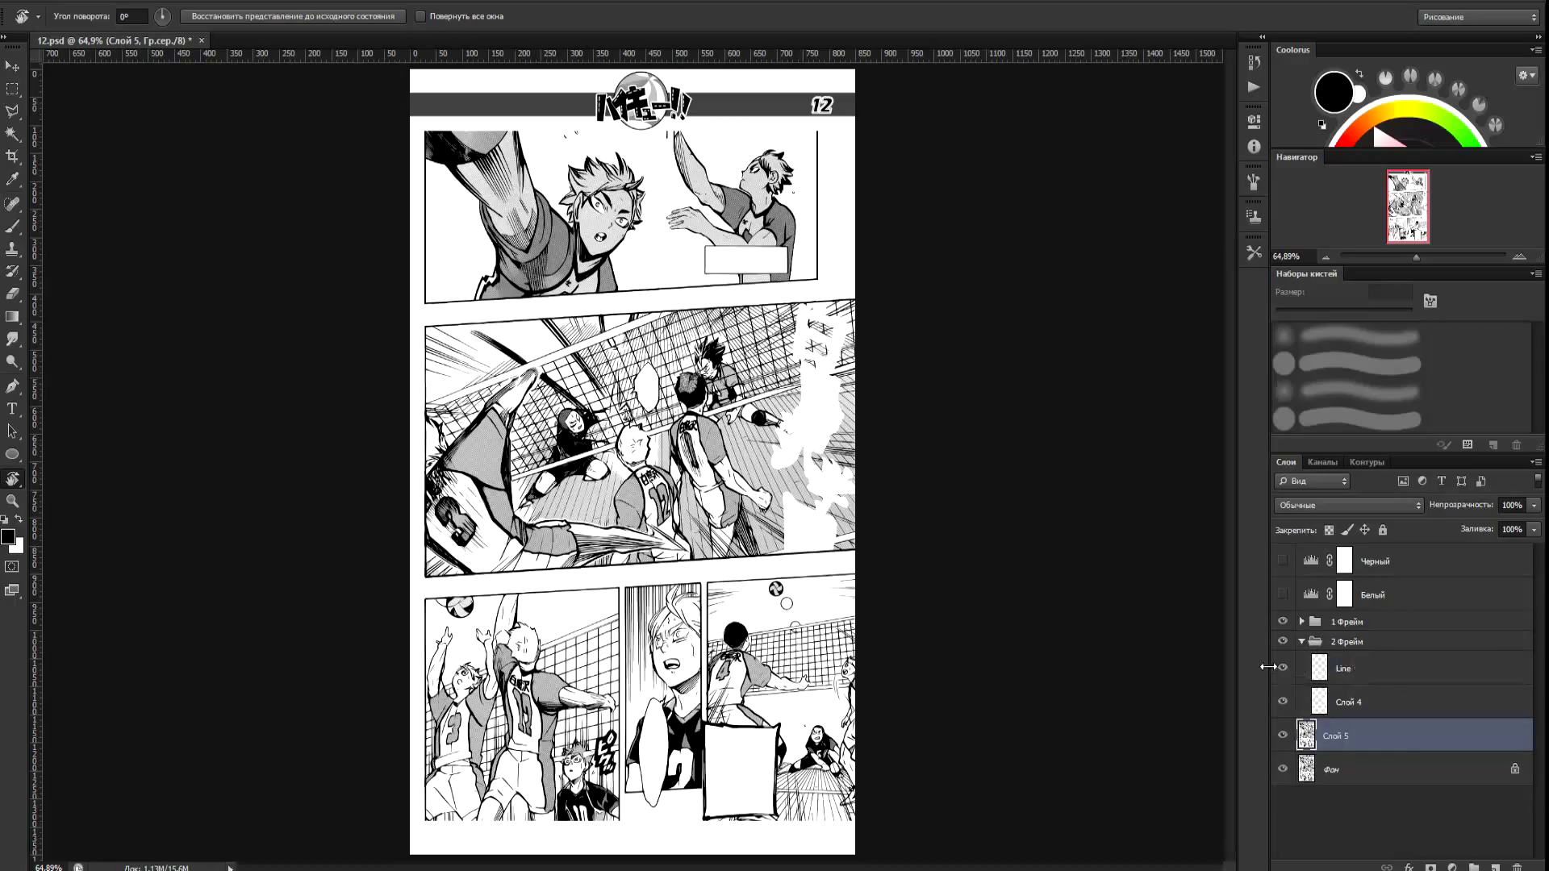
Check what Слой 4 covers, and add a new layer named leg above Line in the 2 Фрейм group.
left_click(1283, 702)
left_click(1283, 702)
left_click(1375, 707)
left_click_drag(809, 396, 1127, 840)
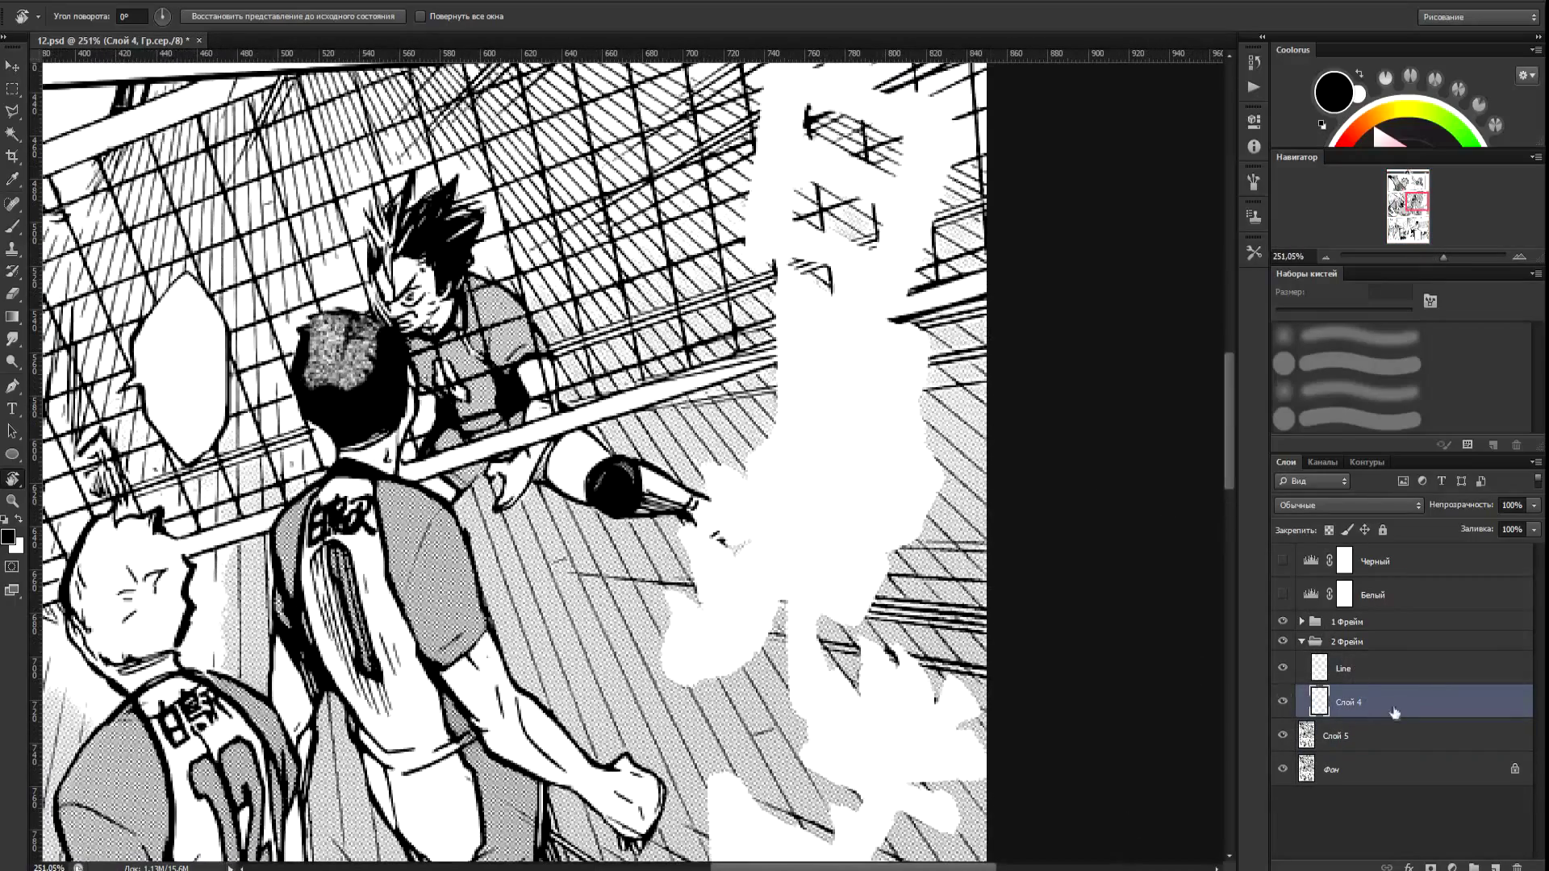
left_click(1369, 667)
left_click(1495, 866)
double_click(1351, 669)
key("Return")
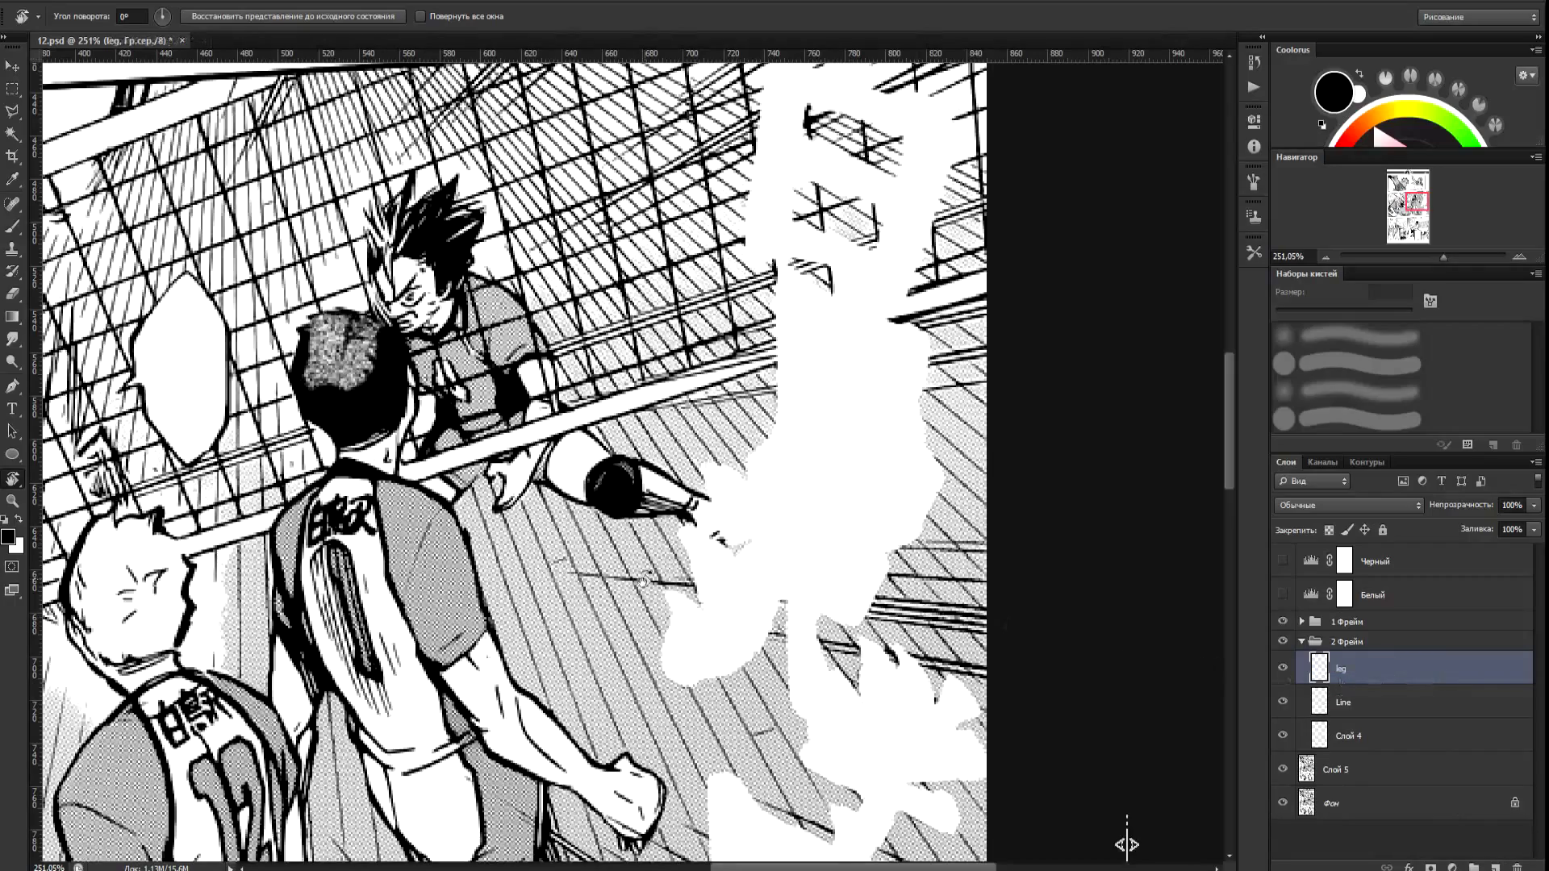
Draw the missing shoe at the end of the jumping player's leg on the leg layer with the 1 px black brush.
scroll(674, 570, "up", 3)
key("b")
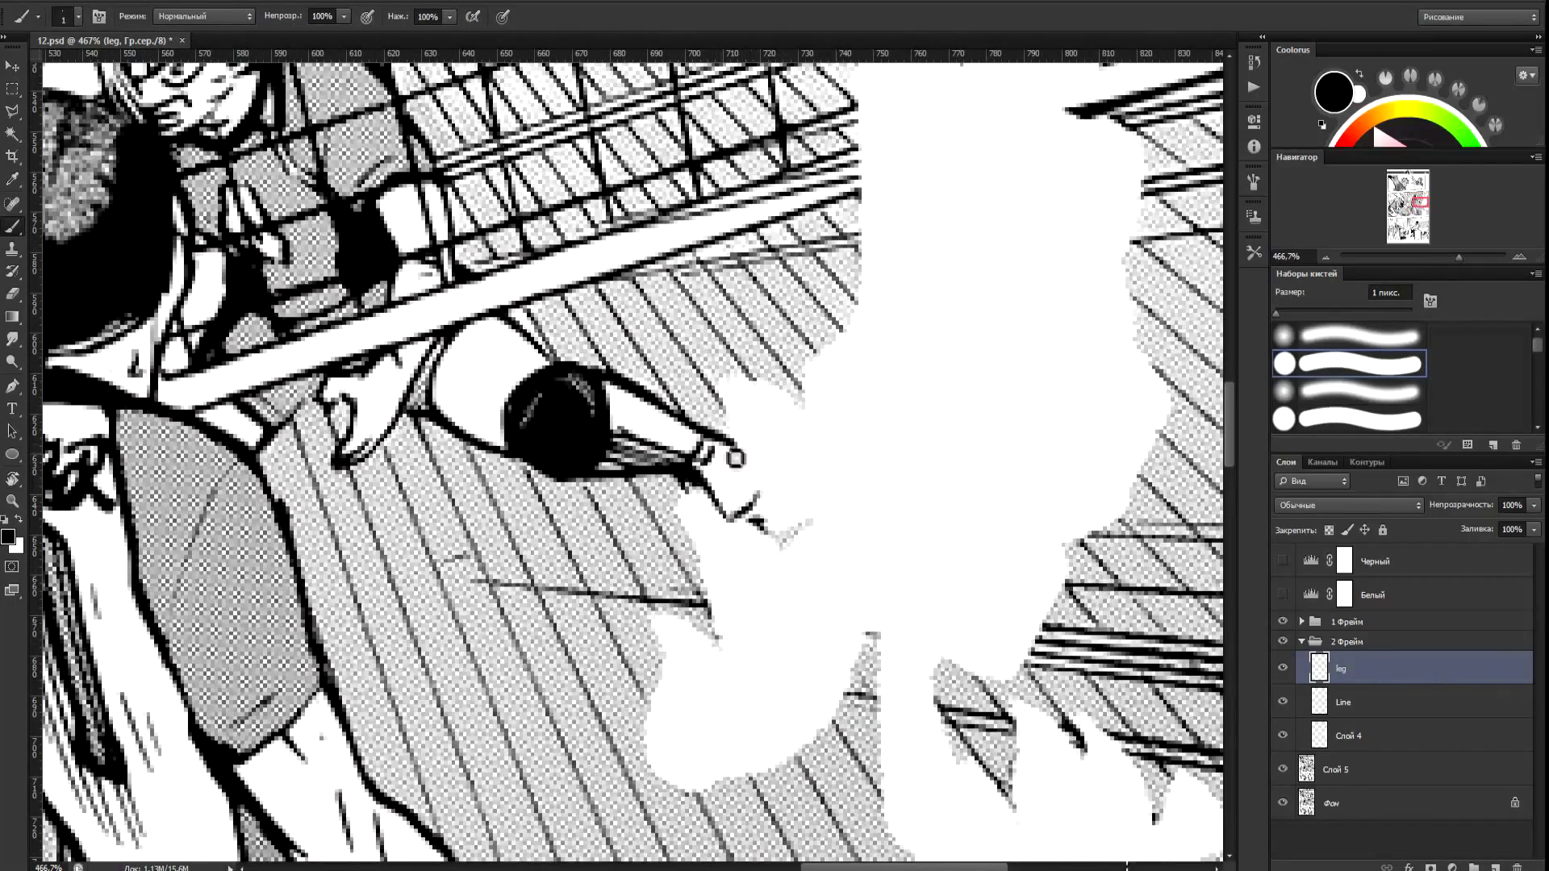
left_click_drag(730, 442, 787, 529)
mouse_move(691, 477)
left_mouse_down()
mouse_move(710, 510)
mouse_move(782, 545)
left_mouse_up()
left_click_drag(746, 456, 779, 539)
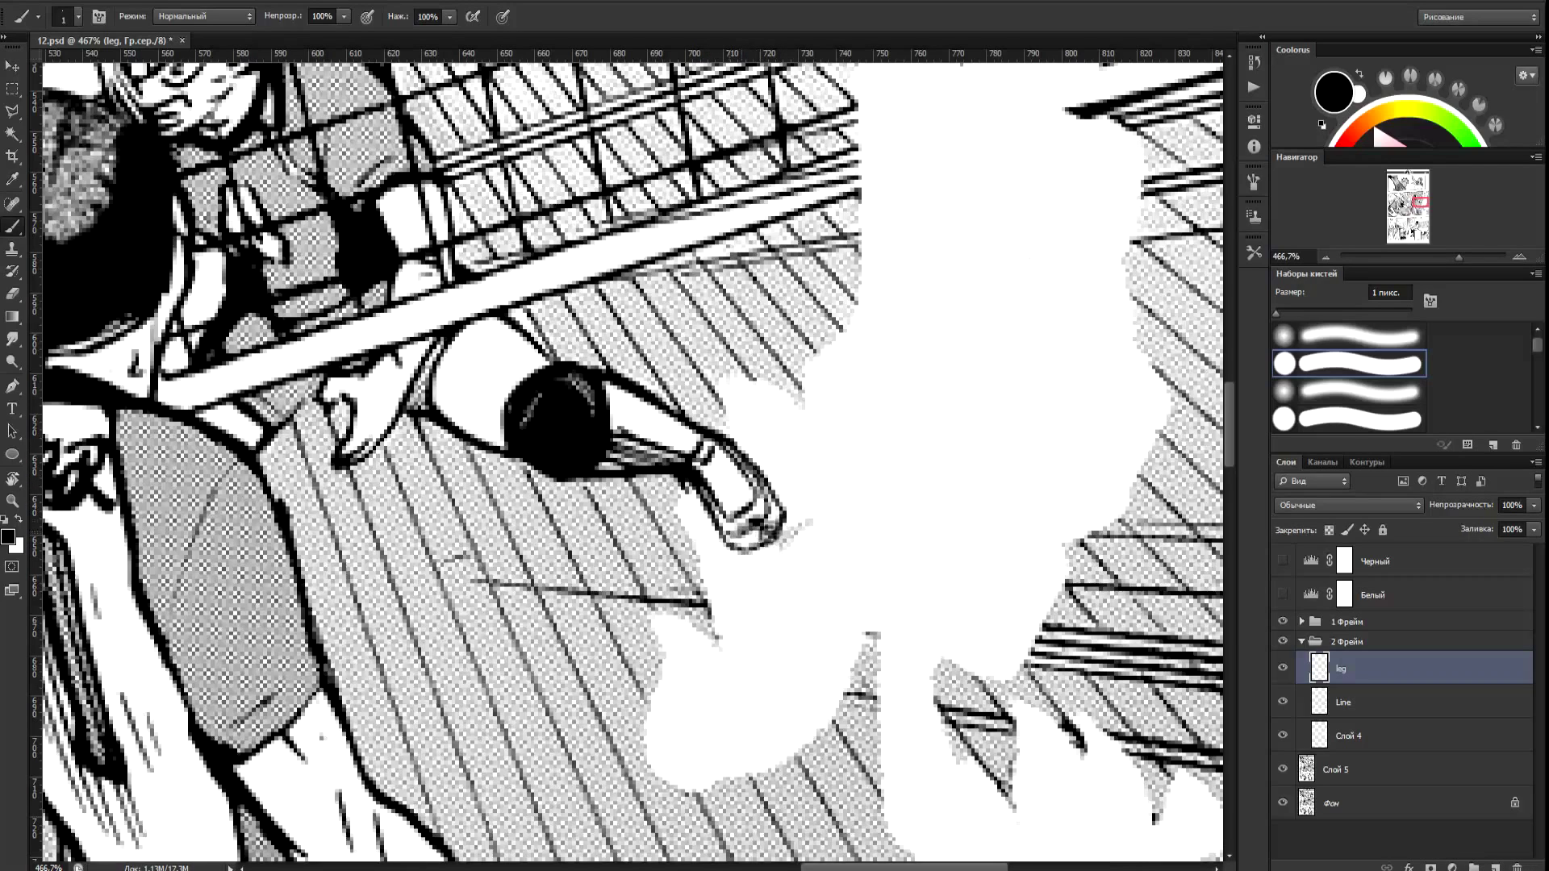
Clean up the shoe by erasing excess strokes around the toe and retouching its contour in black.
key("e")
key("x")
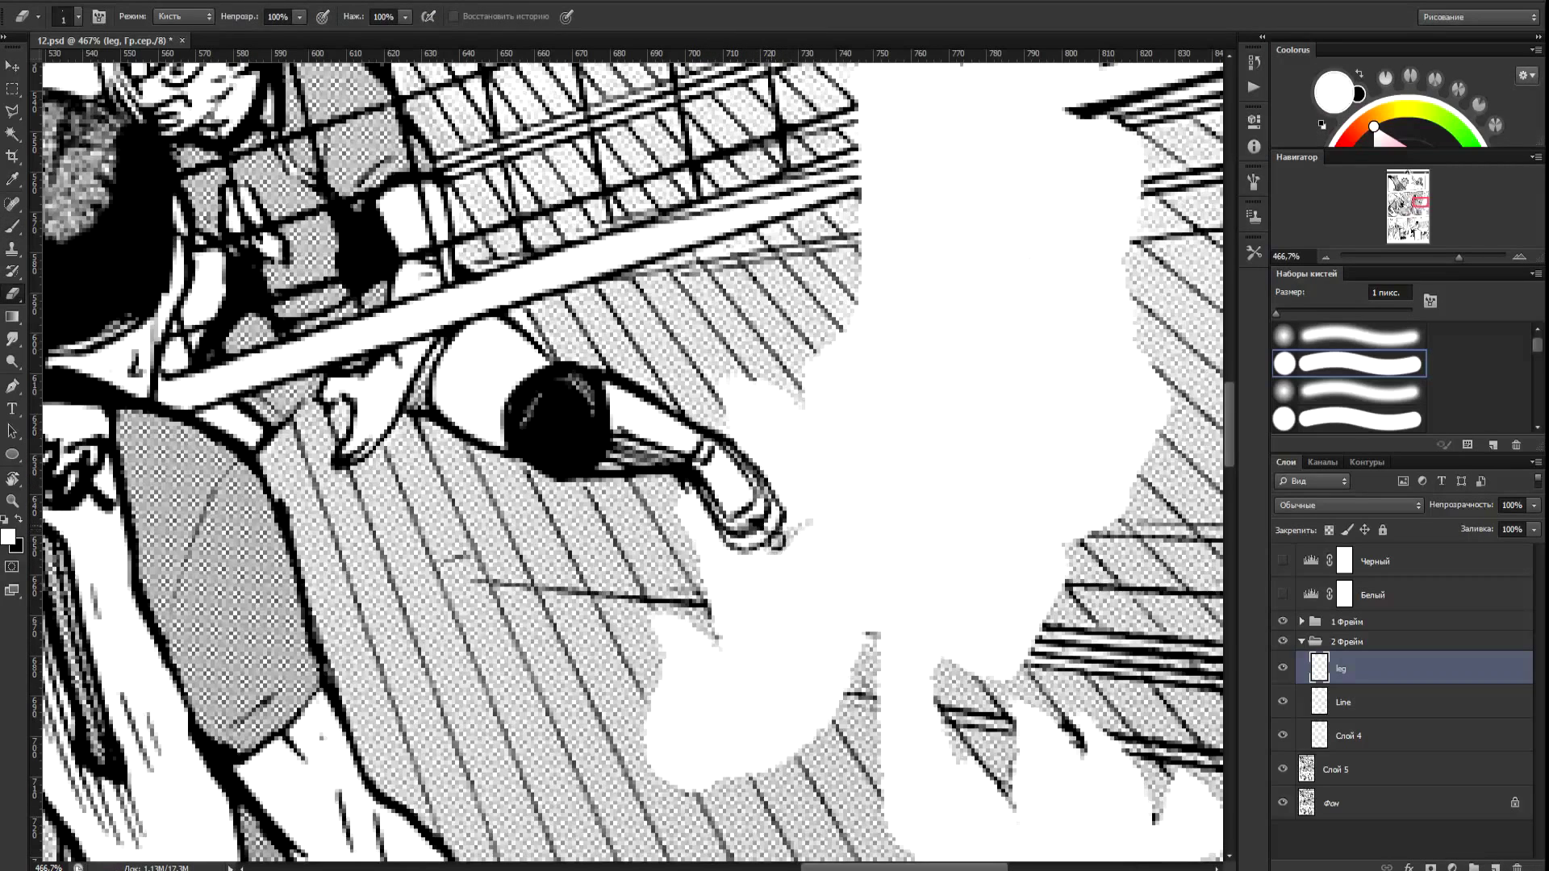
key("b")
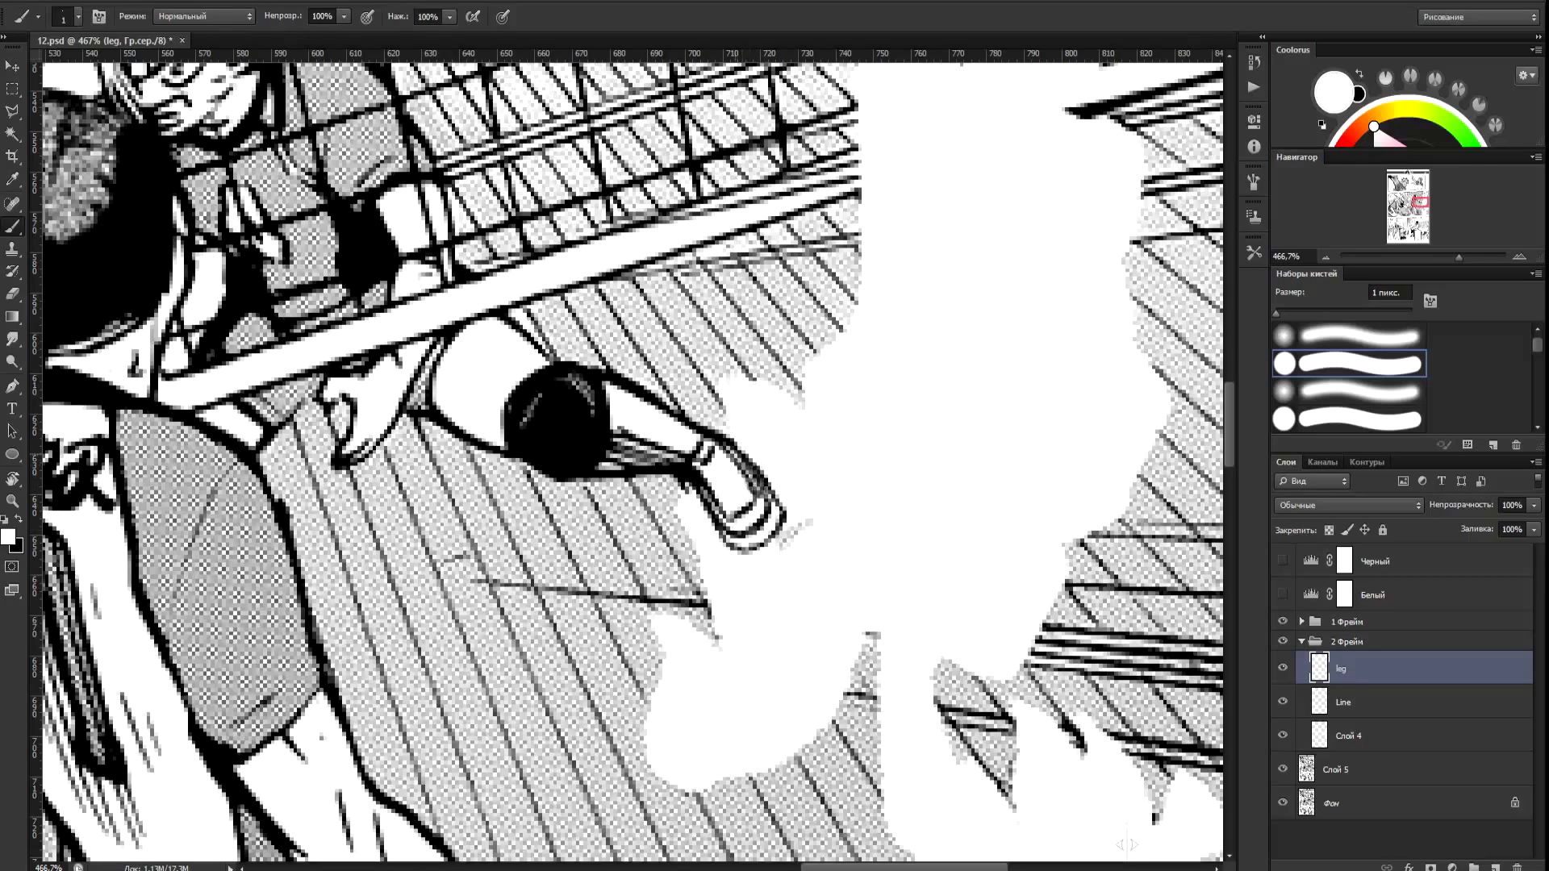
key("x")
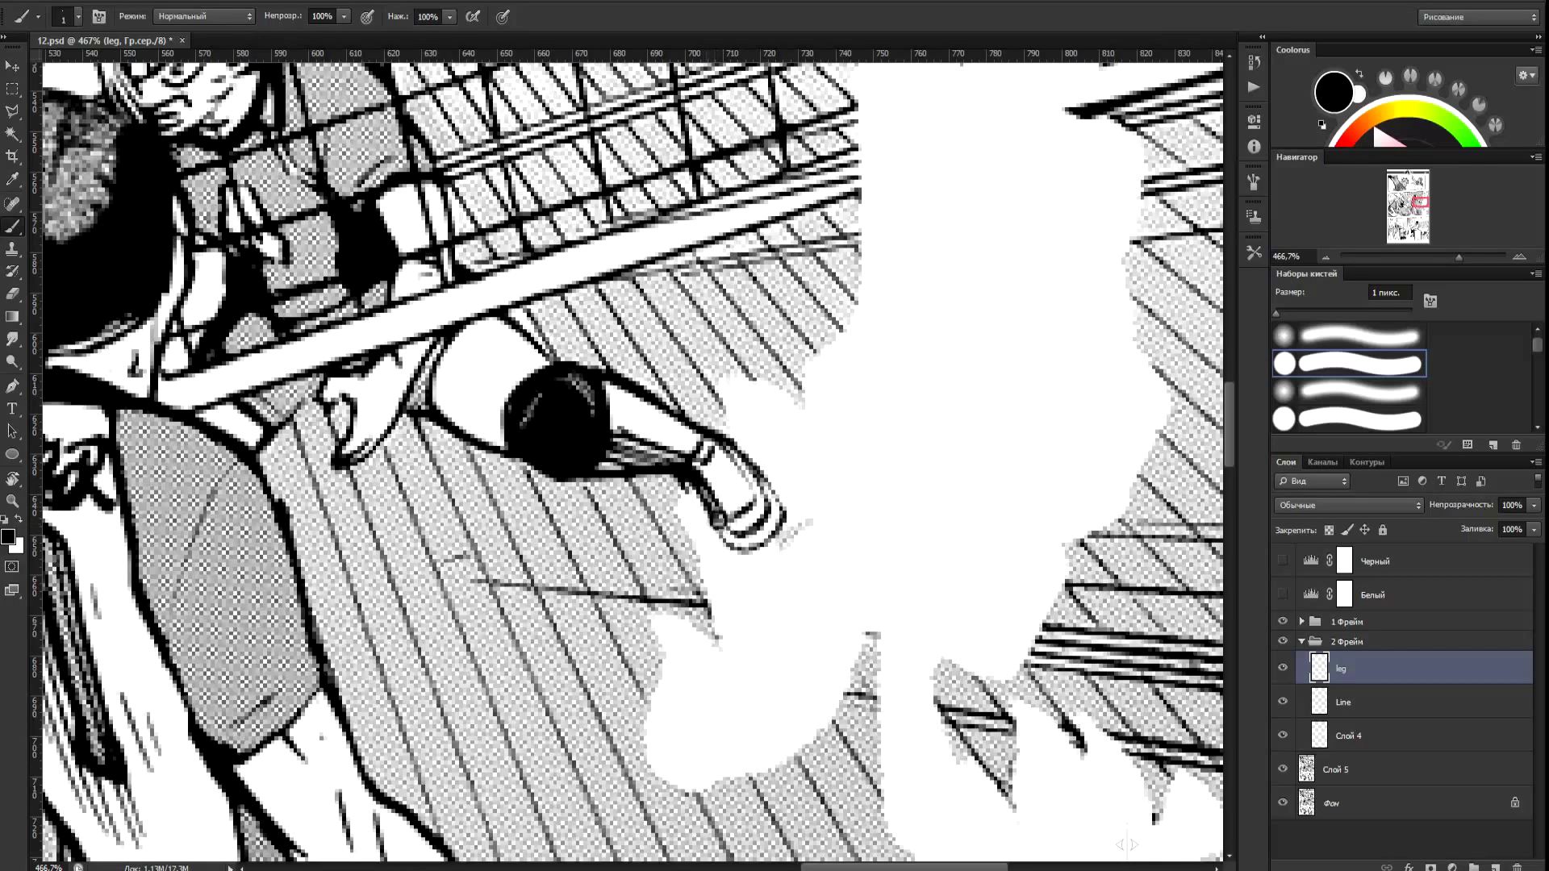
scroll(755, 523, "down", 5)
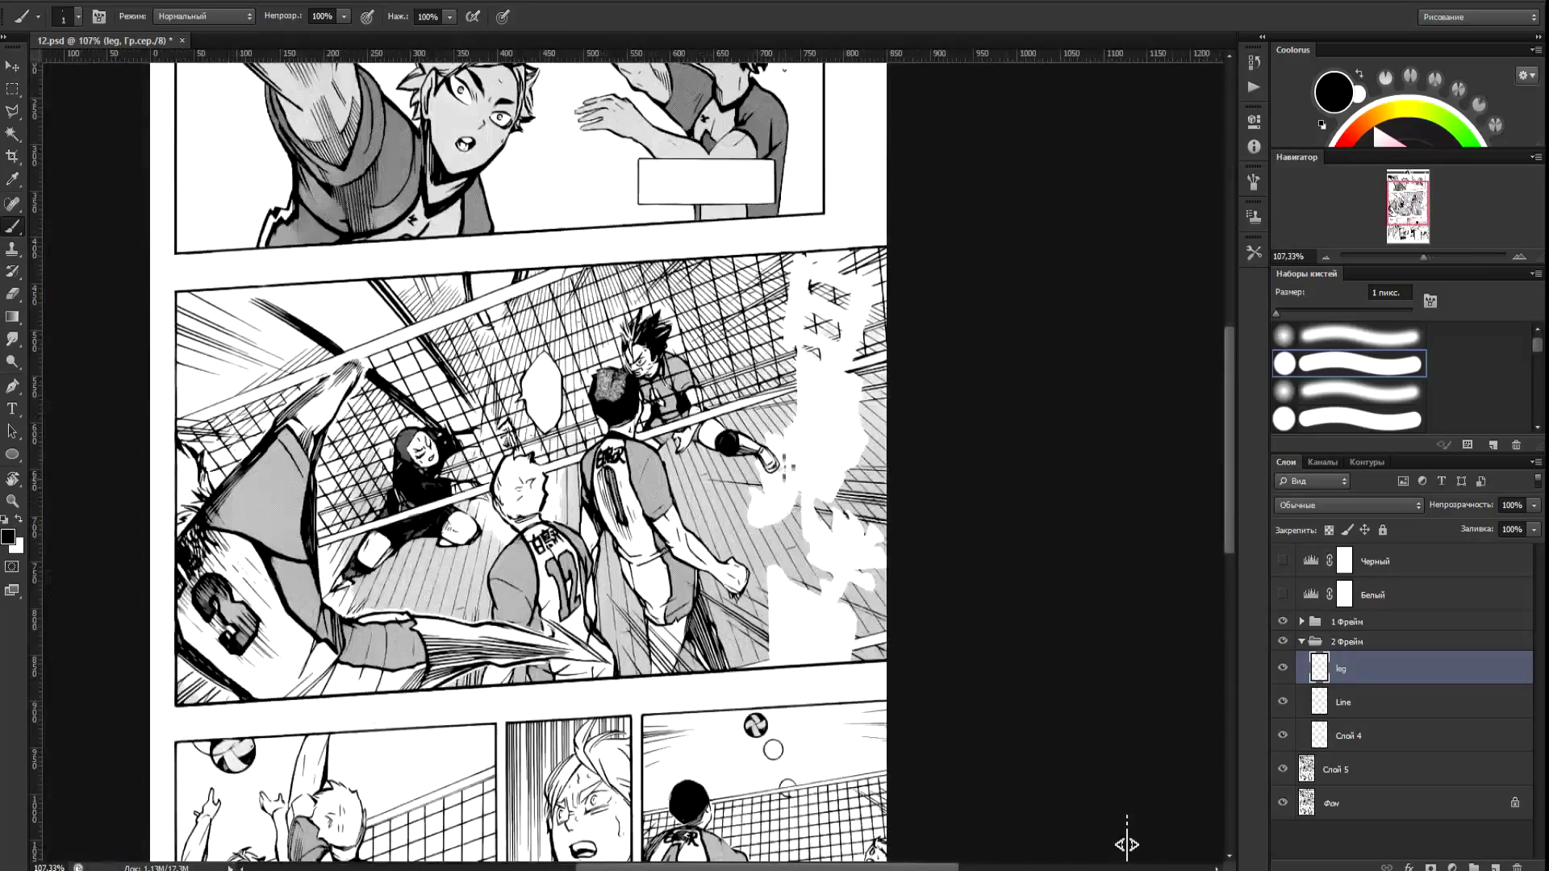
Add a new layer to the 2 Фрейм group and place it between Line and Слой 4.
scroll(786, 468, "up", 5)
key("l")
left_click(1382, 705)
key("ctrl+alt+shift+n")
left_click_drag(1346, 700, 1360, 739)
Select the damaged floor area between the players, the net tape, the page edge and the panel border with the Polygonal Lasso, and fill it with white.
left_click(583, 341)
left_click(1154, 166)
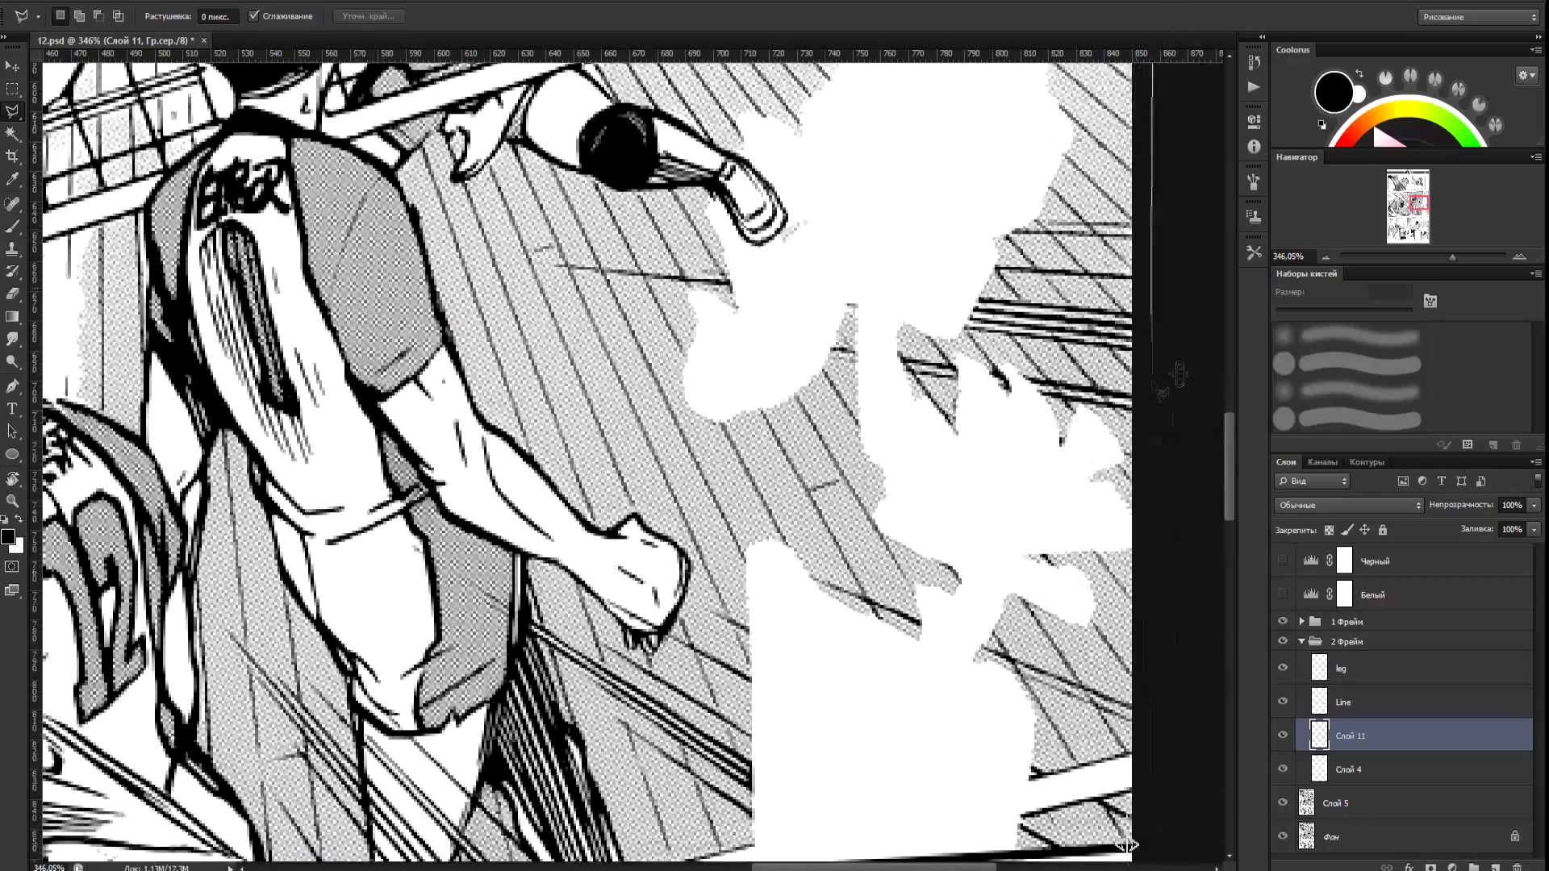
left_click_drag(1163, 629, 1165, 395)
left_click(1140, 653)
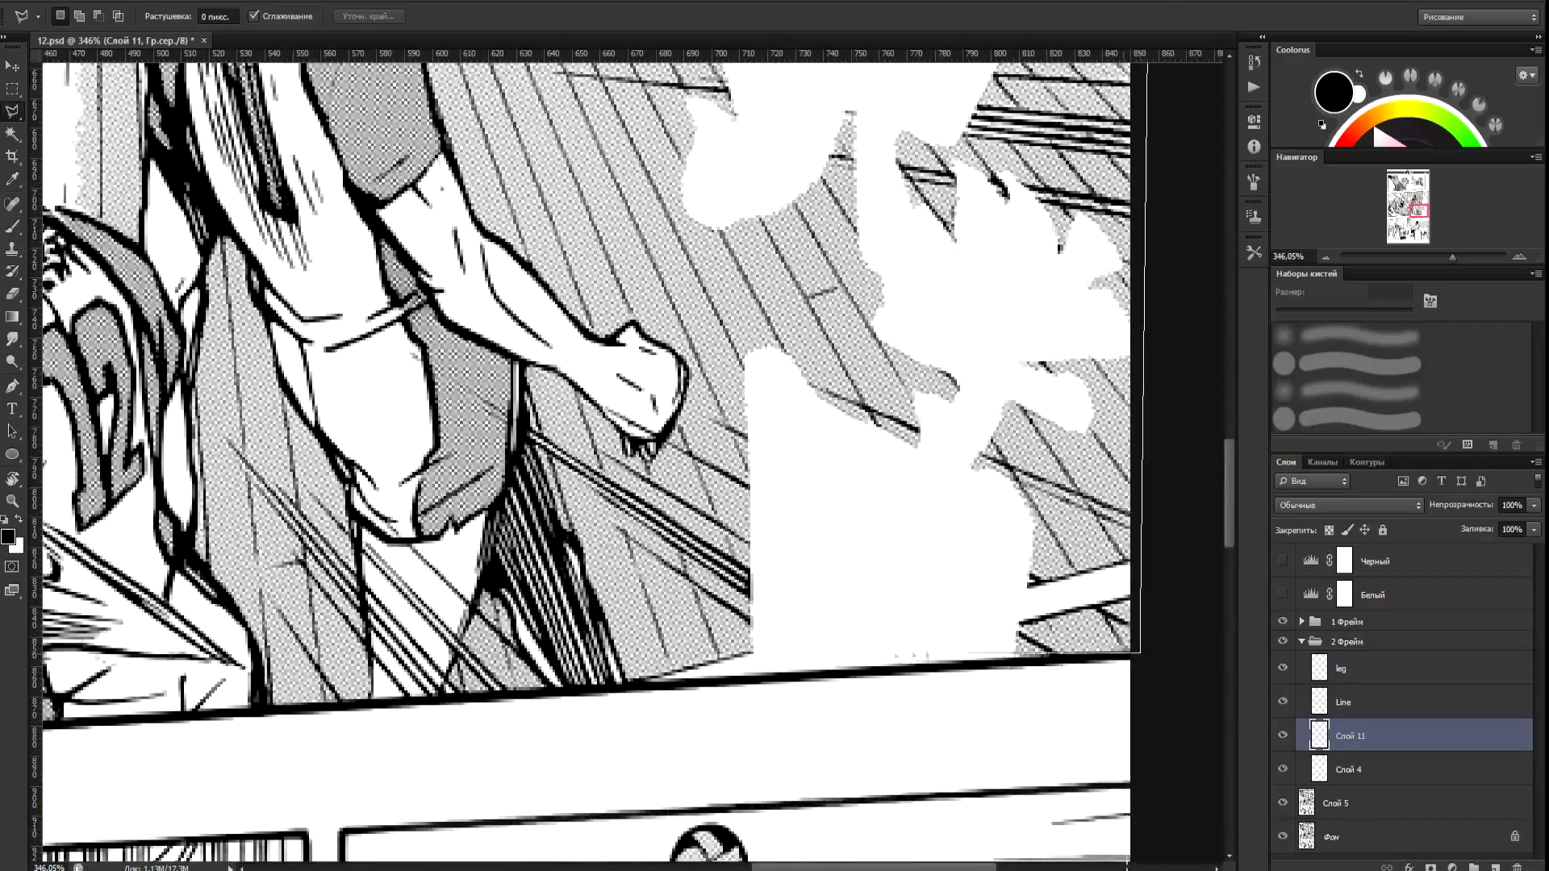
left_click(628, 683)
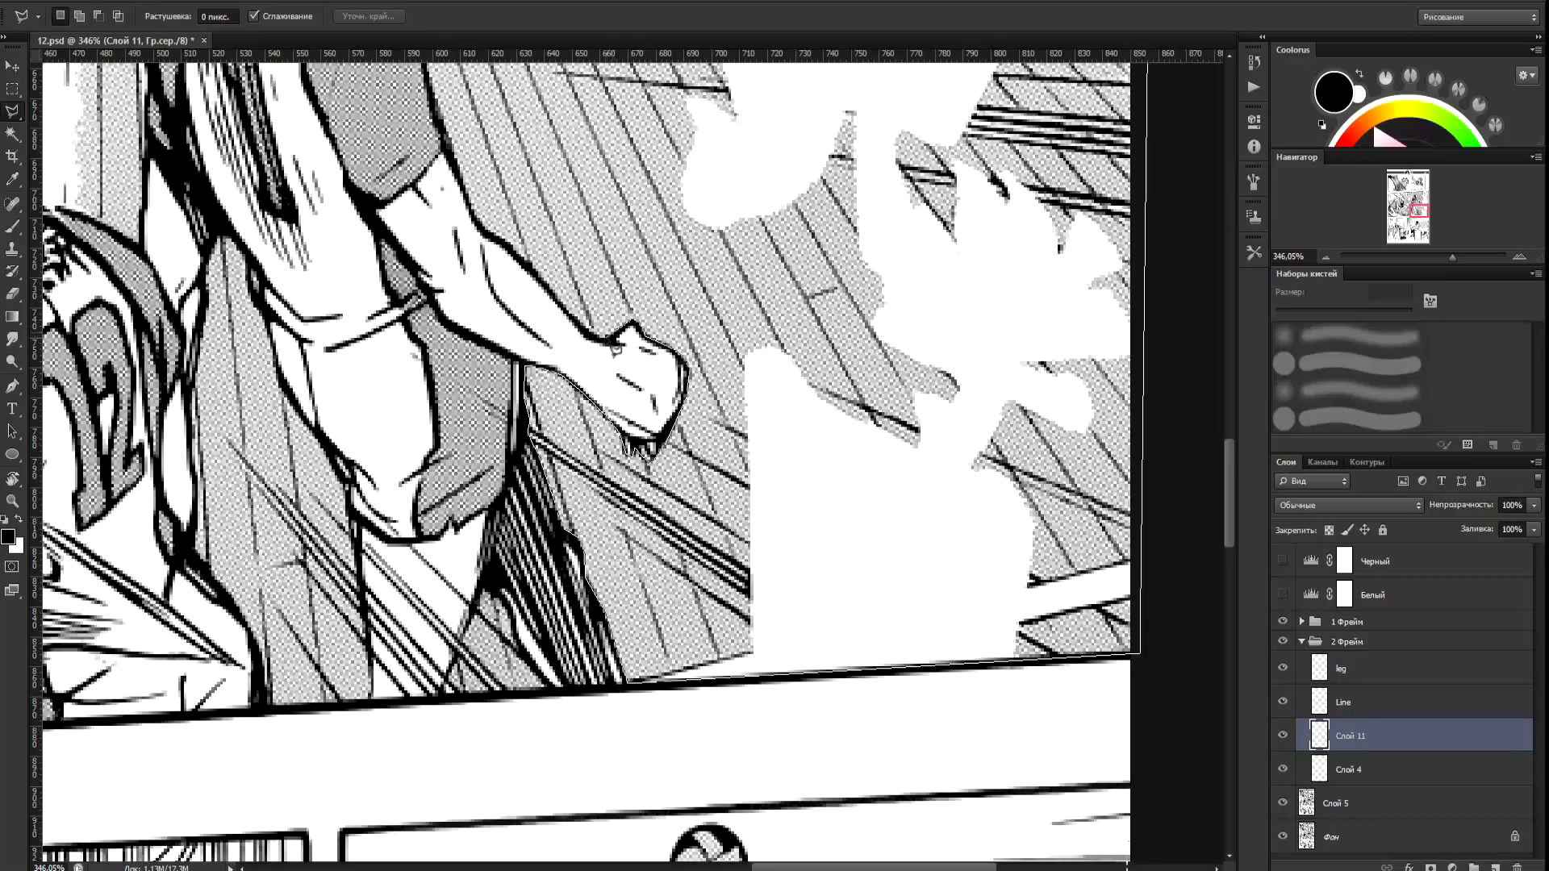
scroll(1133, 844, "up", 5)
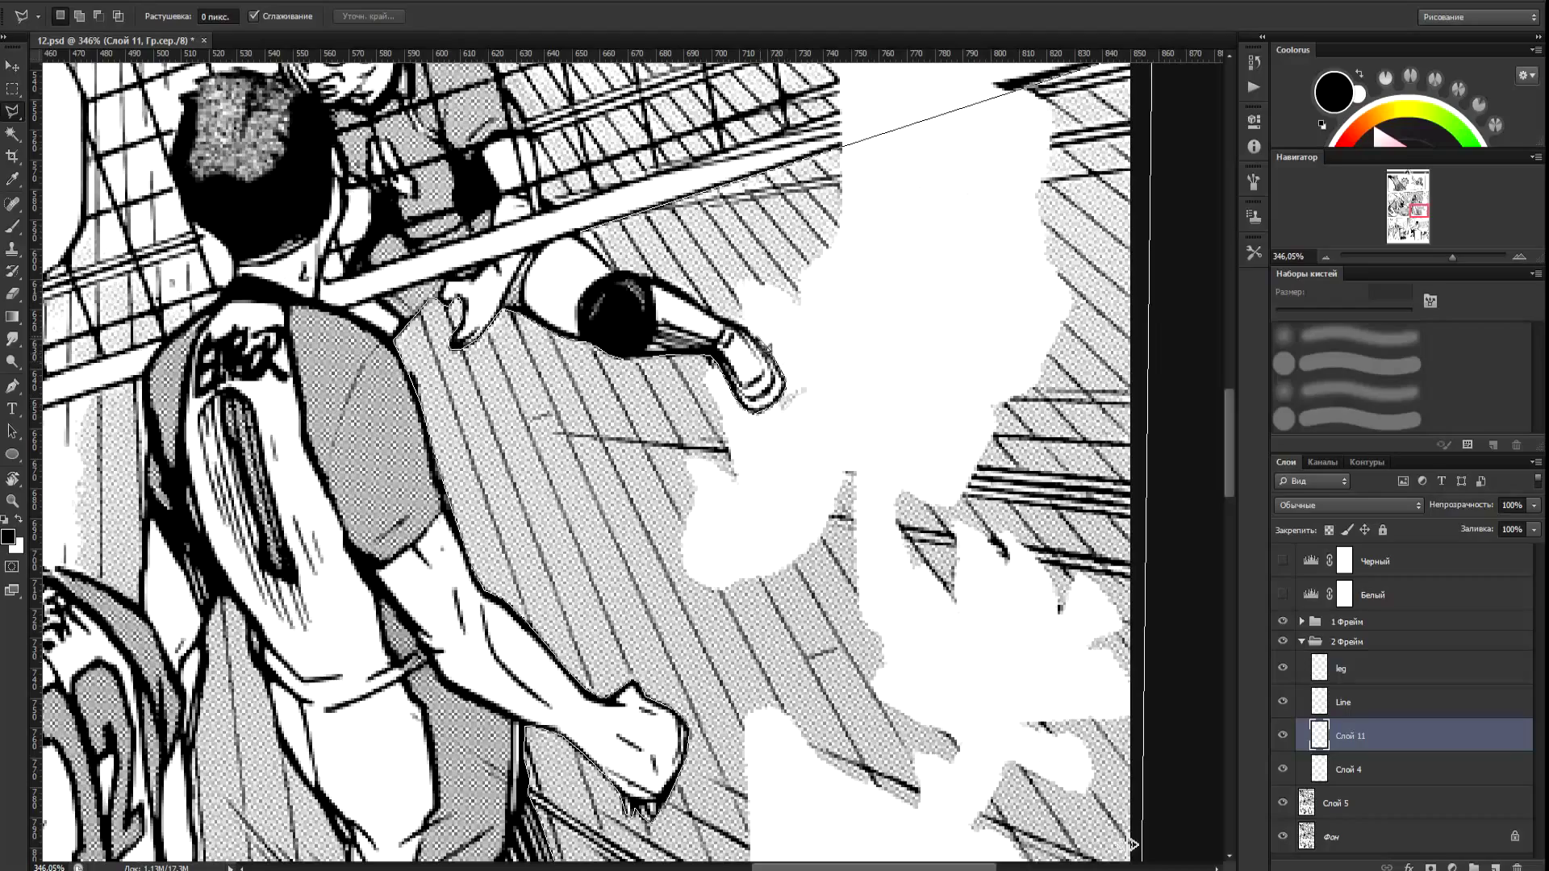
key("Return")
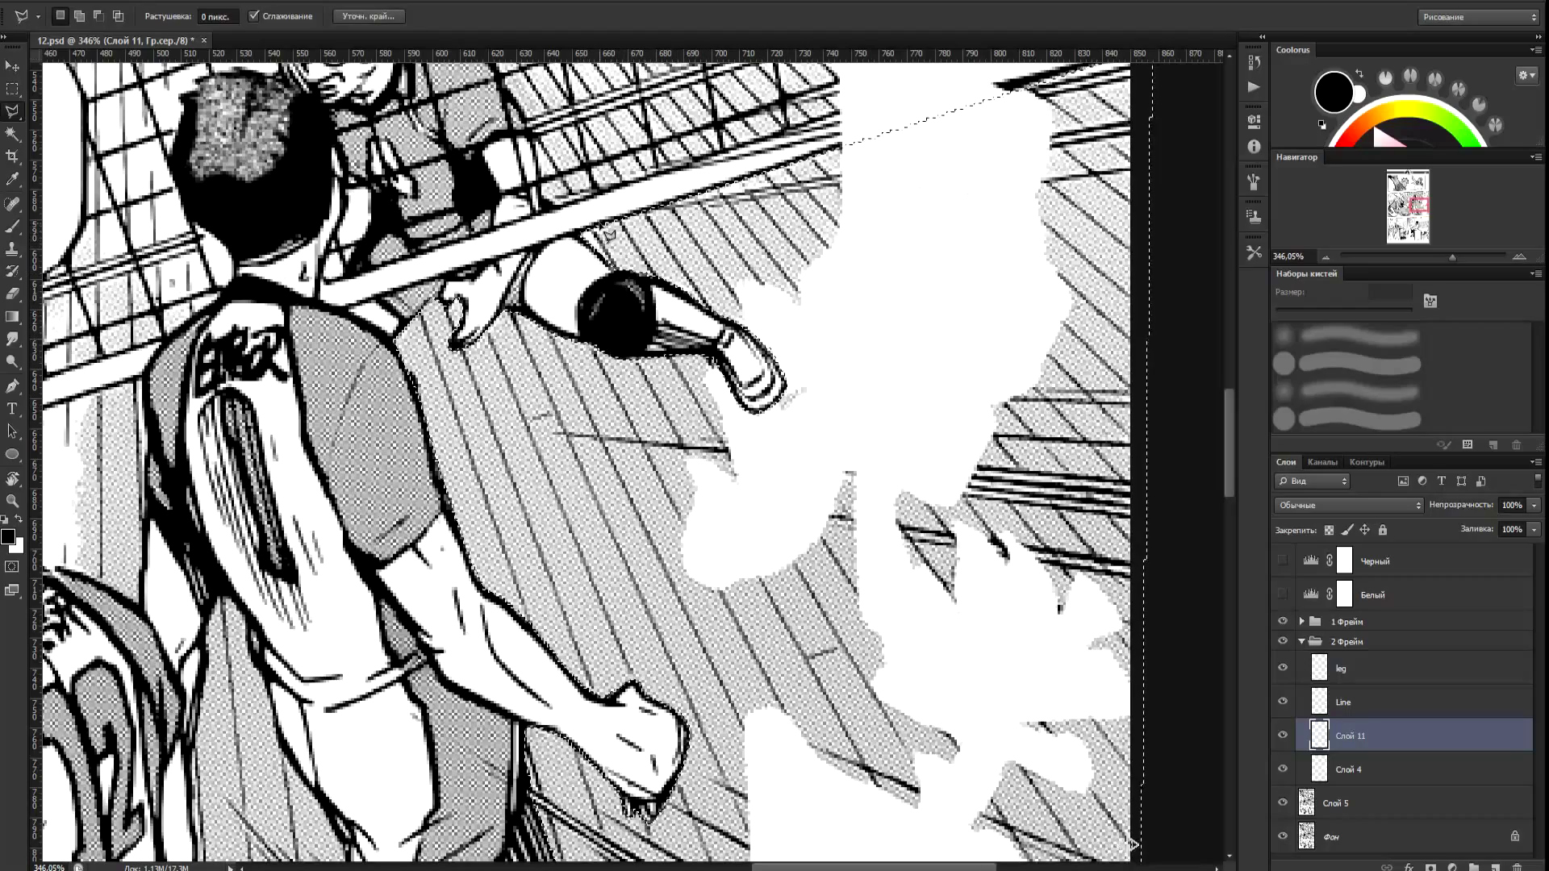
scroll(1126, 844, "down", 11)
scroll(1126, 844, "up", 3)
key("ctrl+BackSpace")
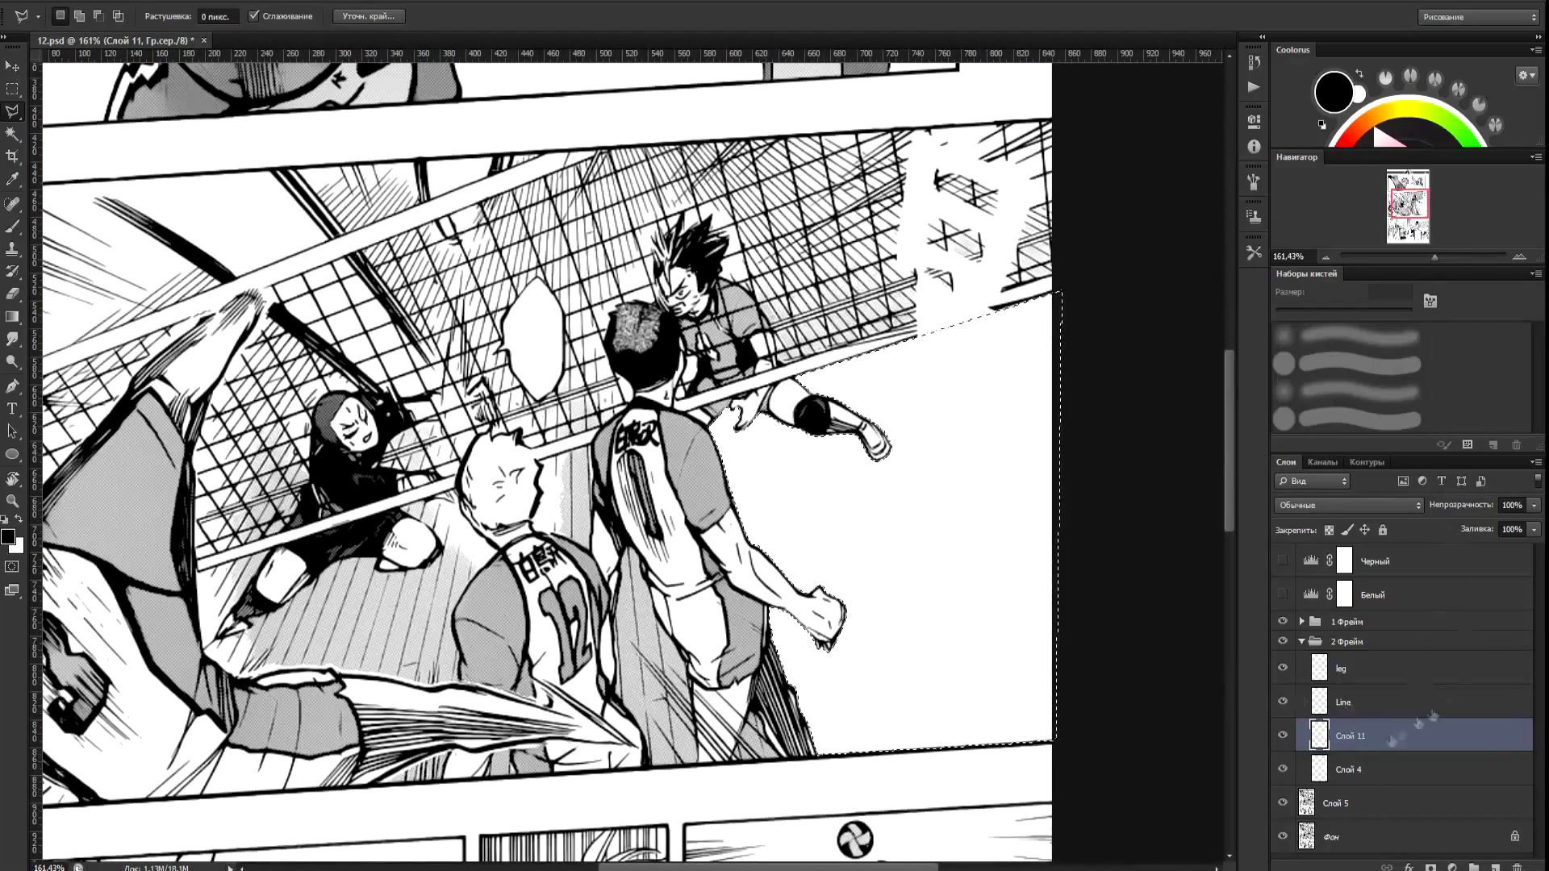
Lower the white fill layer's opacity to 79% and place it in a new group named POL BLYAT'.
left_click_drag(1479, 507, 1462, 508)
left_click(1474, 868)
left_click_drag(1372, 756, 1331, 734)
double_click(1374, 732)
type("gjkPl")
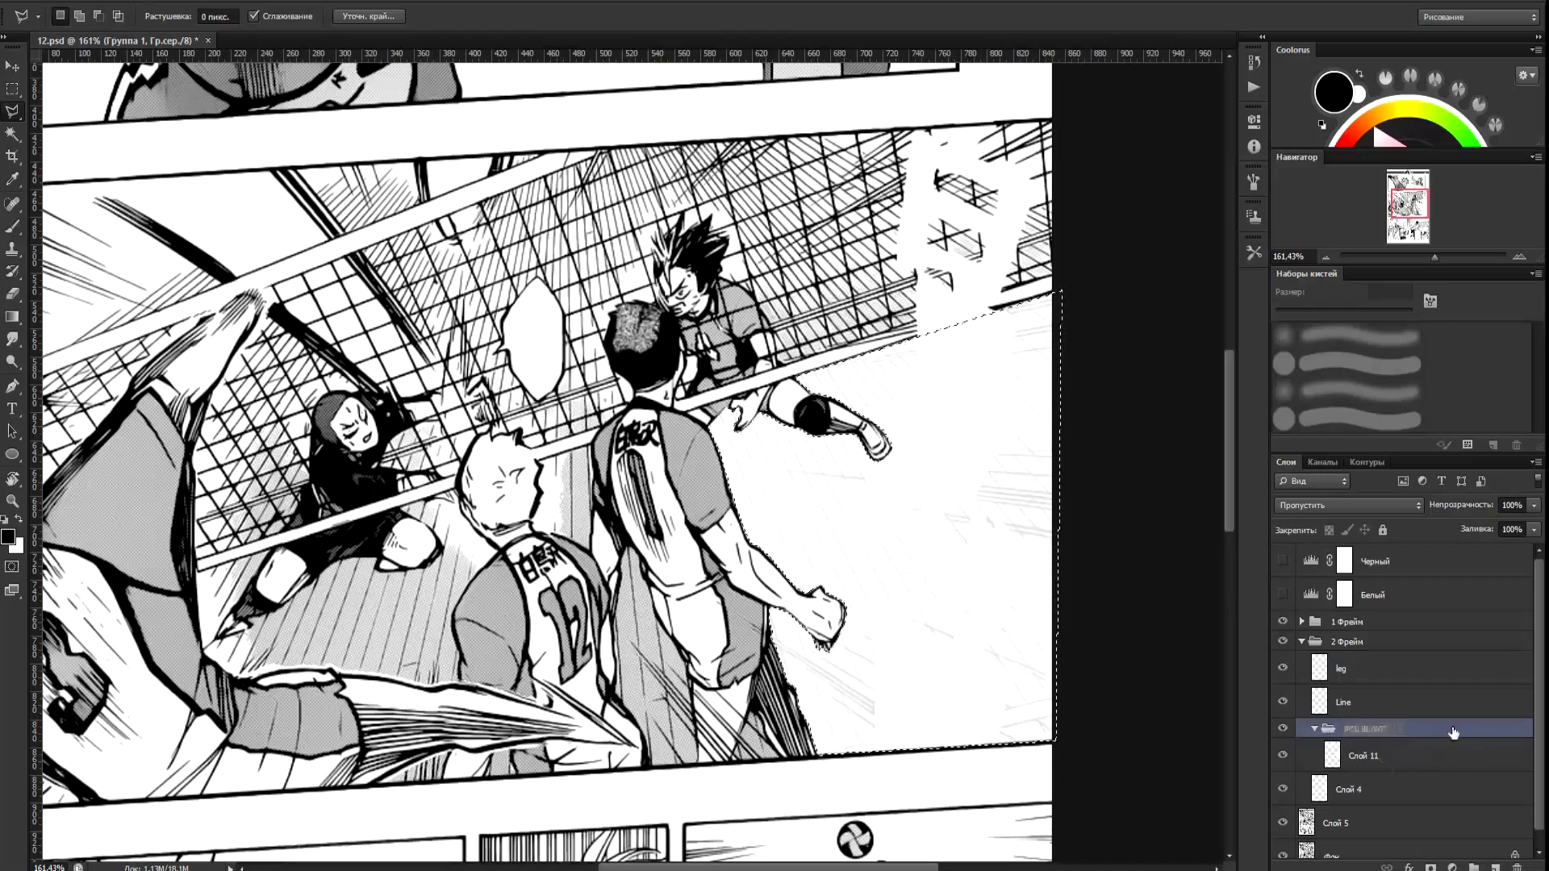
scroll(770, 492, "up", 6)
Add a layer above the white fill and select thin strips along the first two floorboard lines with the Polygonal Lasso.
left_click(1408, 757)
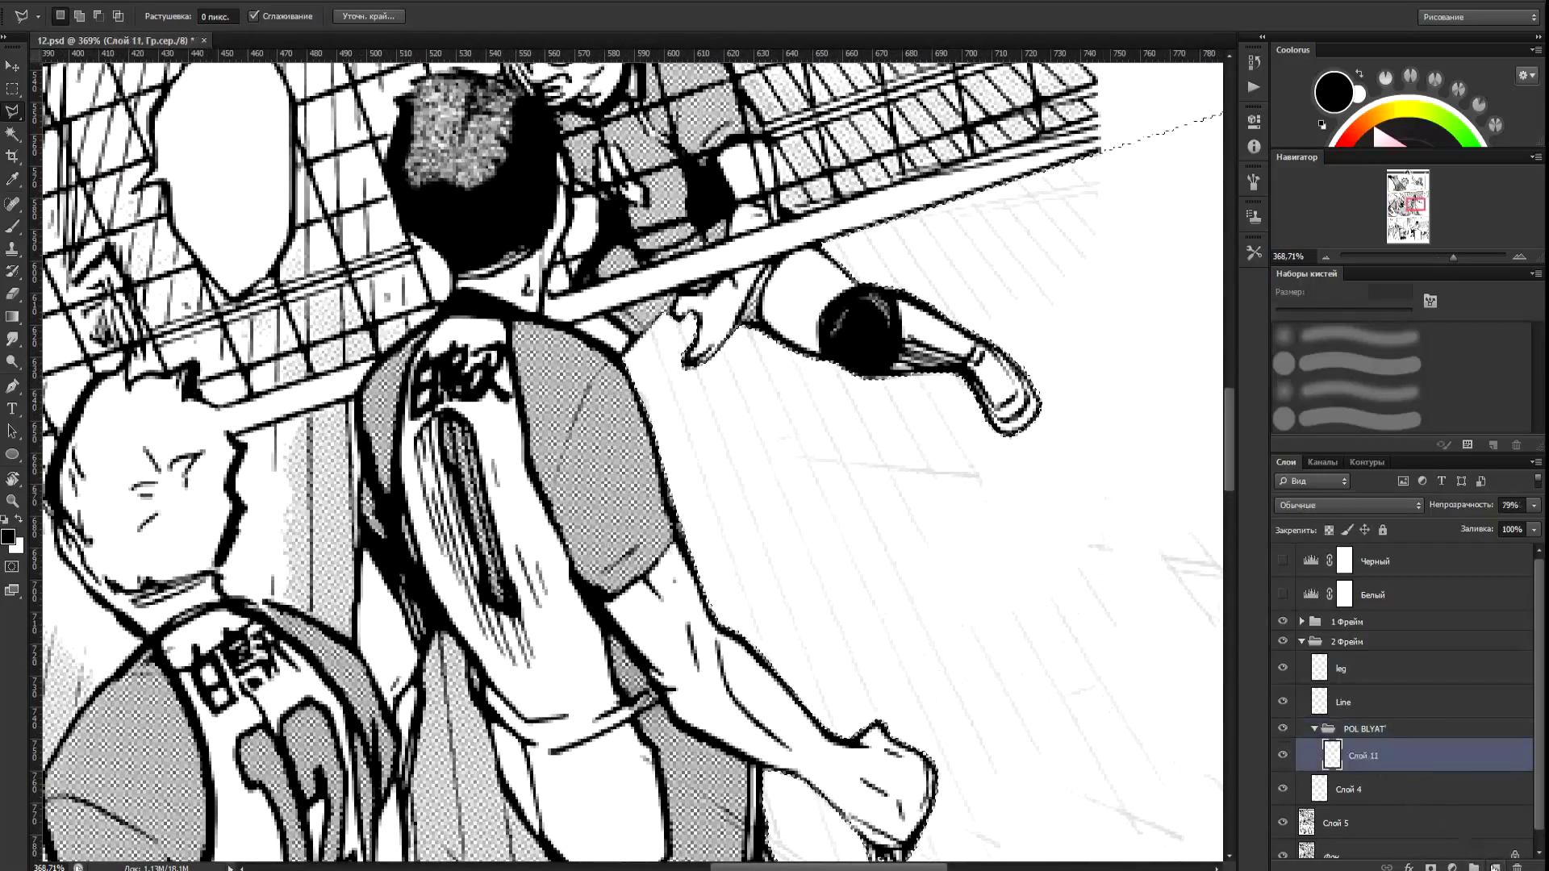
left_click(1495, 867)
key("ctrl+d")
left_click(658, 339)
scroll(658, 339, "down", 5)
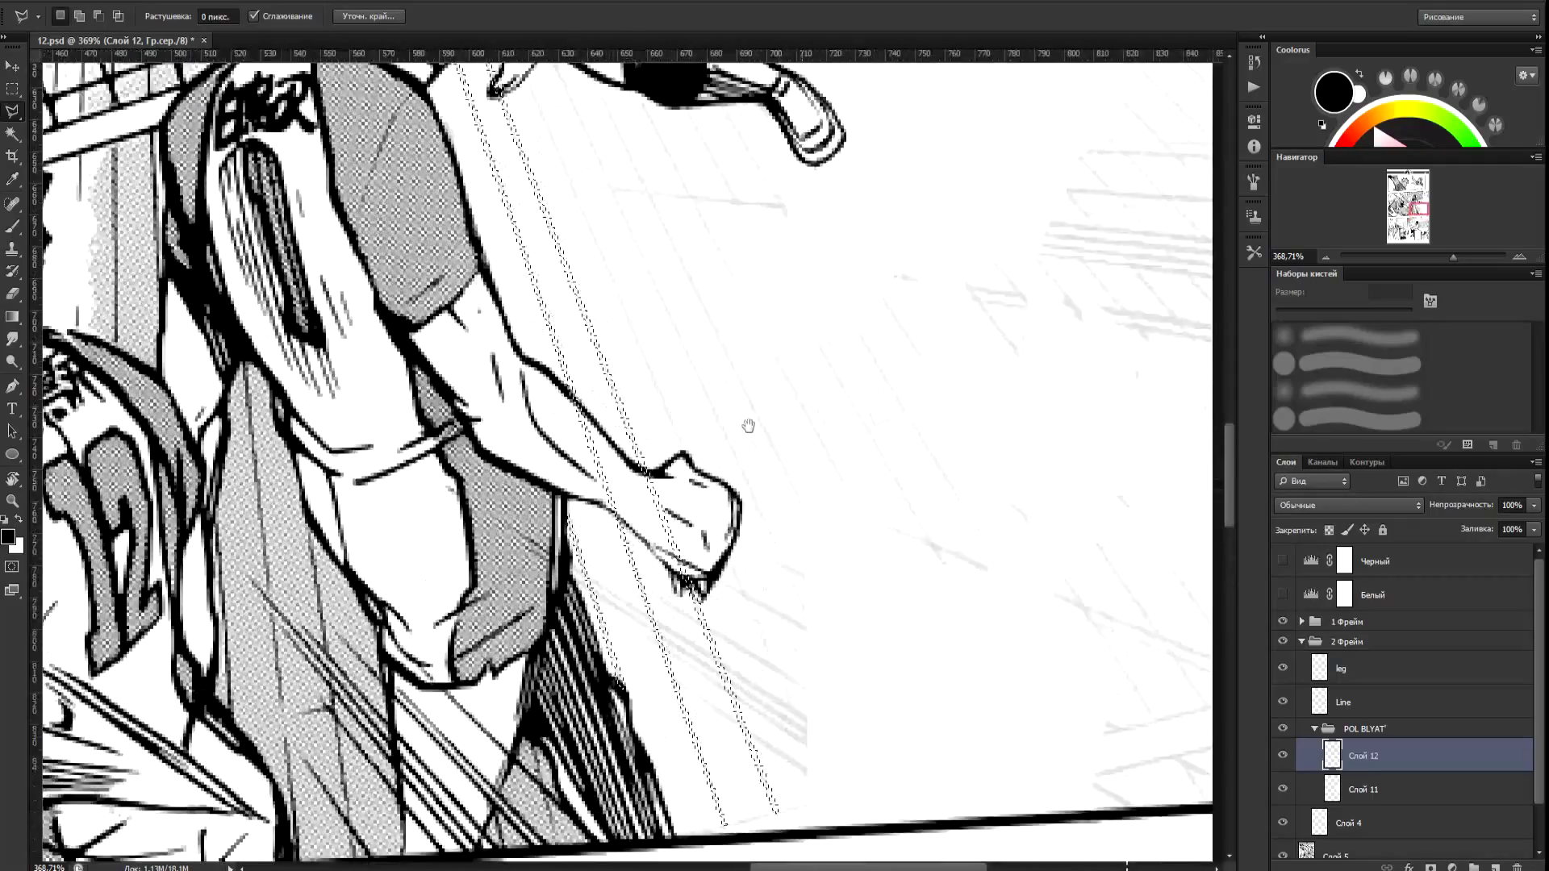
left_click_drag(749, 426, 789, 561)
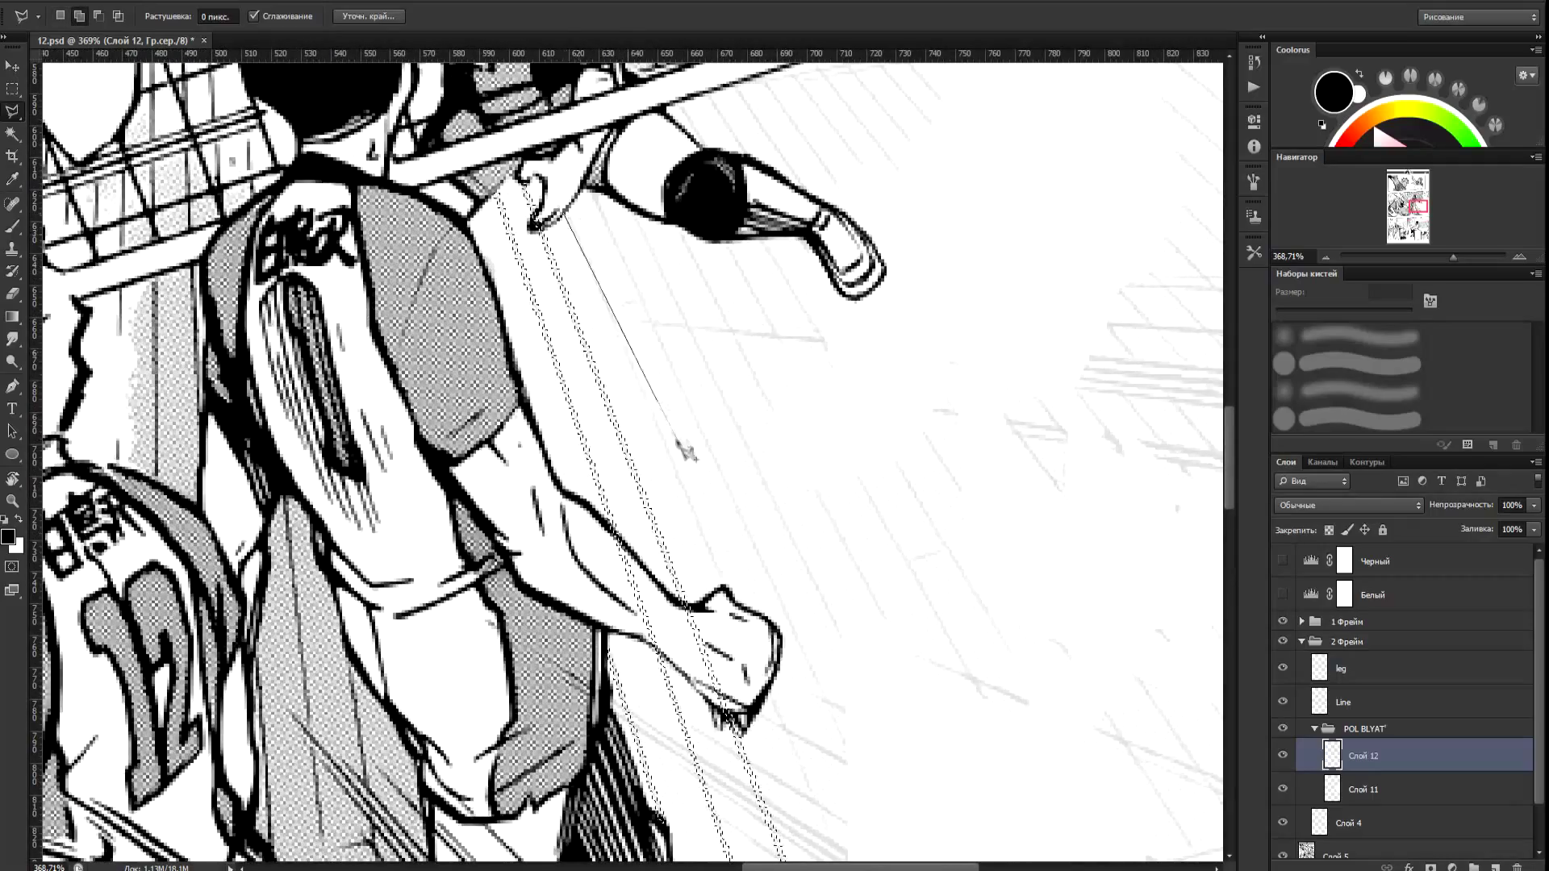
Add three more thin strips to the selection along the floorboard lines running past the standing player's fist.
left_click(576, 226)
scroll(853, 609, "down", 5)
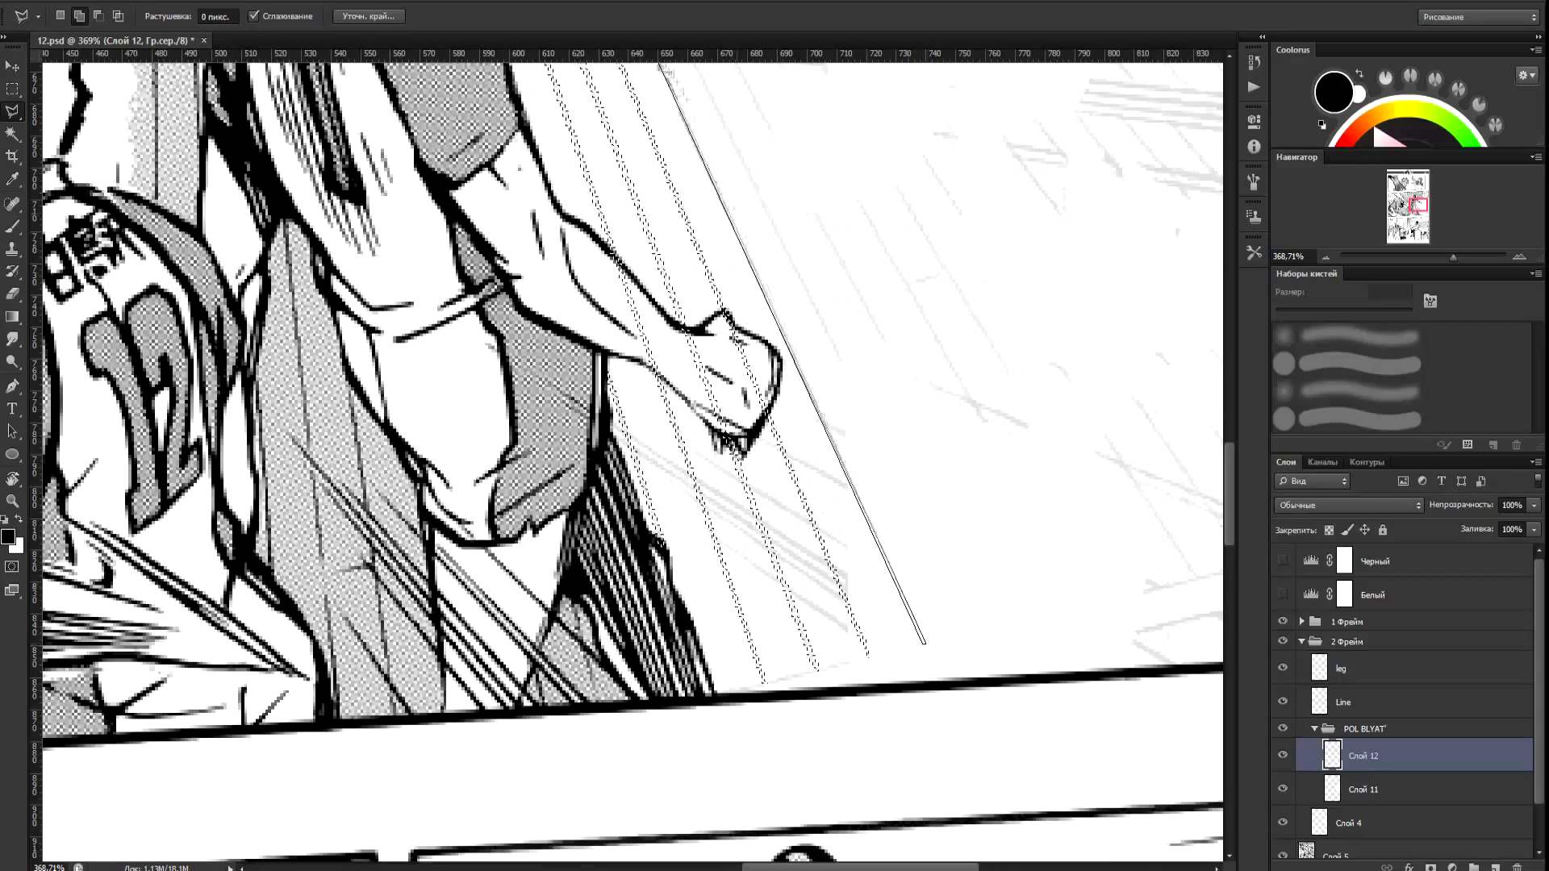
scroll(660, 67, "up", 3)
left_click(629, 155)
scroll(978, 694, "down", 2)
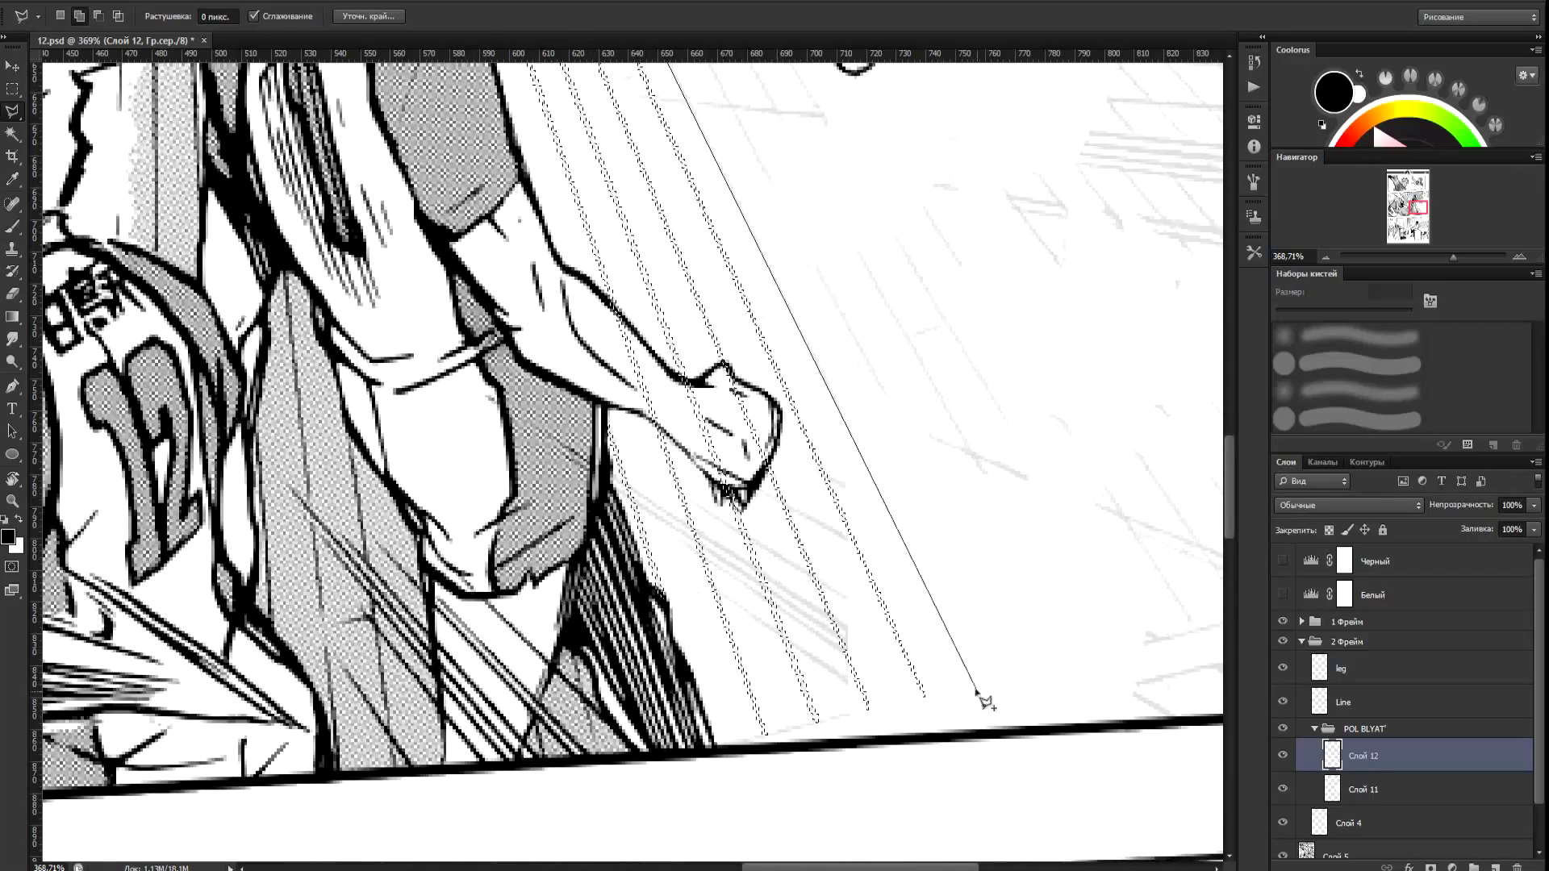
left_click(976, 687)
left_click(979, 685)
scroll(639, 89, "up", 1)
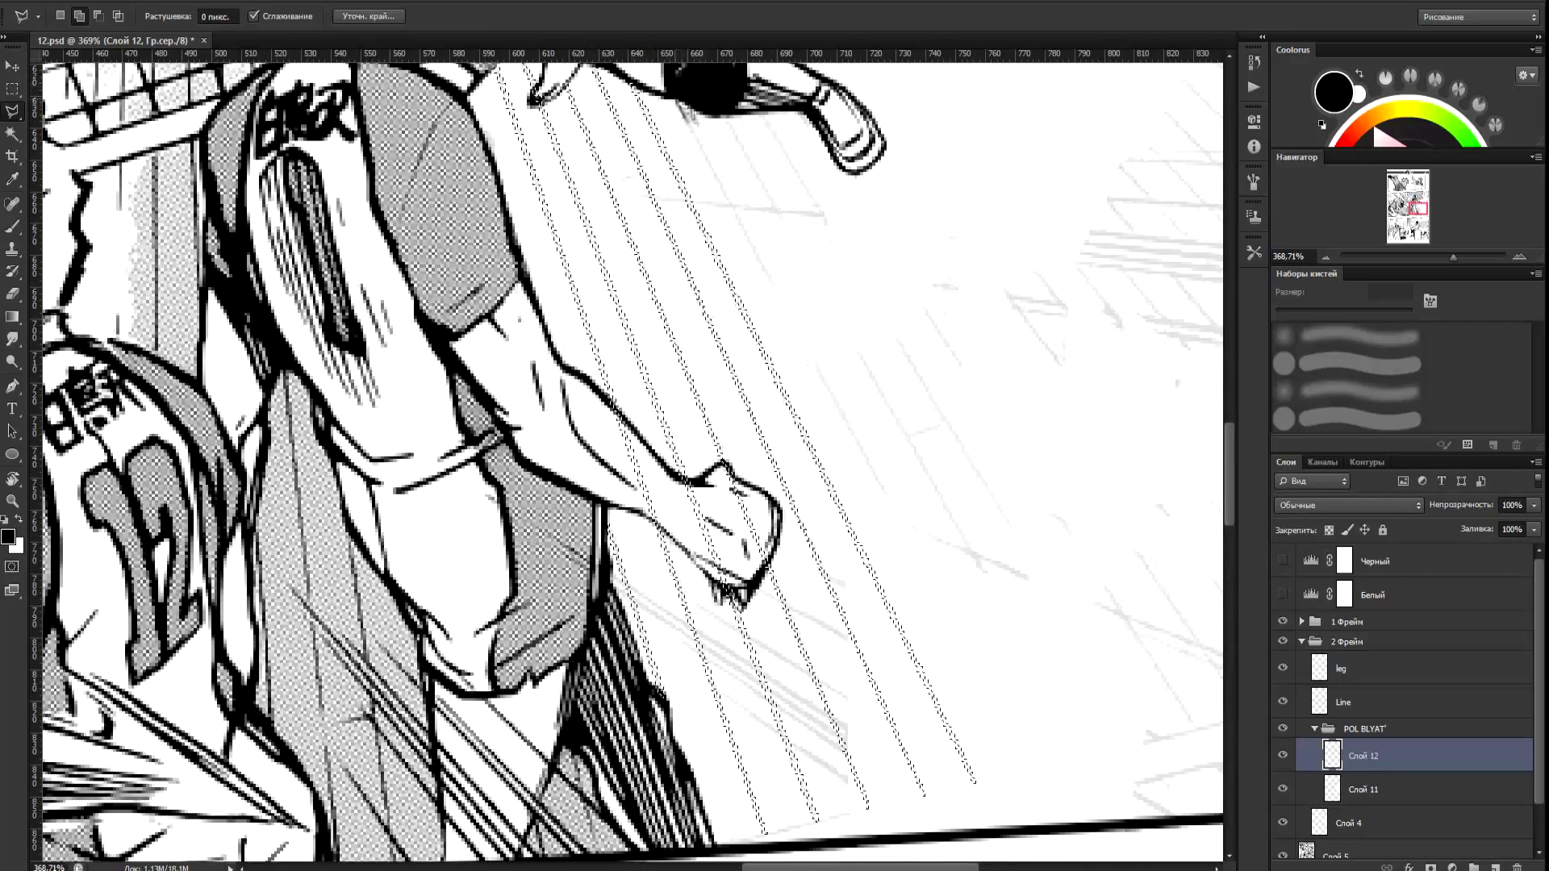
Extend the selection with four thin strips along the floorboard lines running down from the jumping player's knee pad and shin.
left_click(1033, 777)
left_click(720, 113)
left_click(1088, 762)
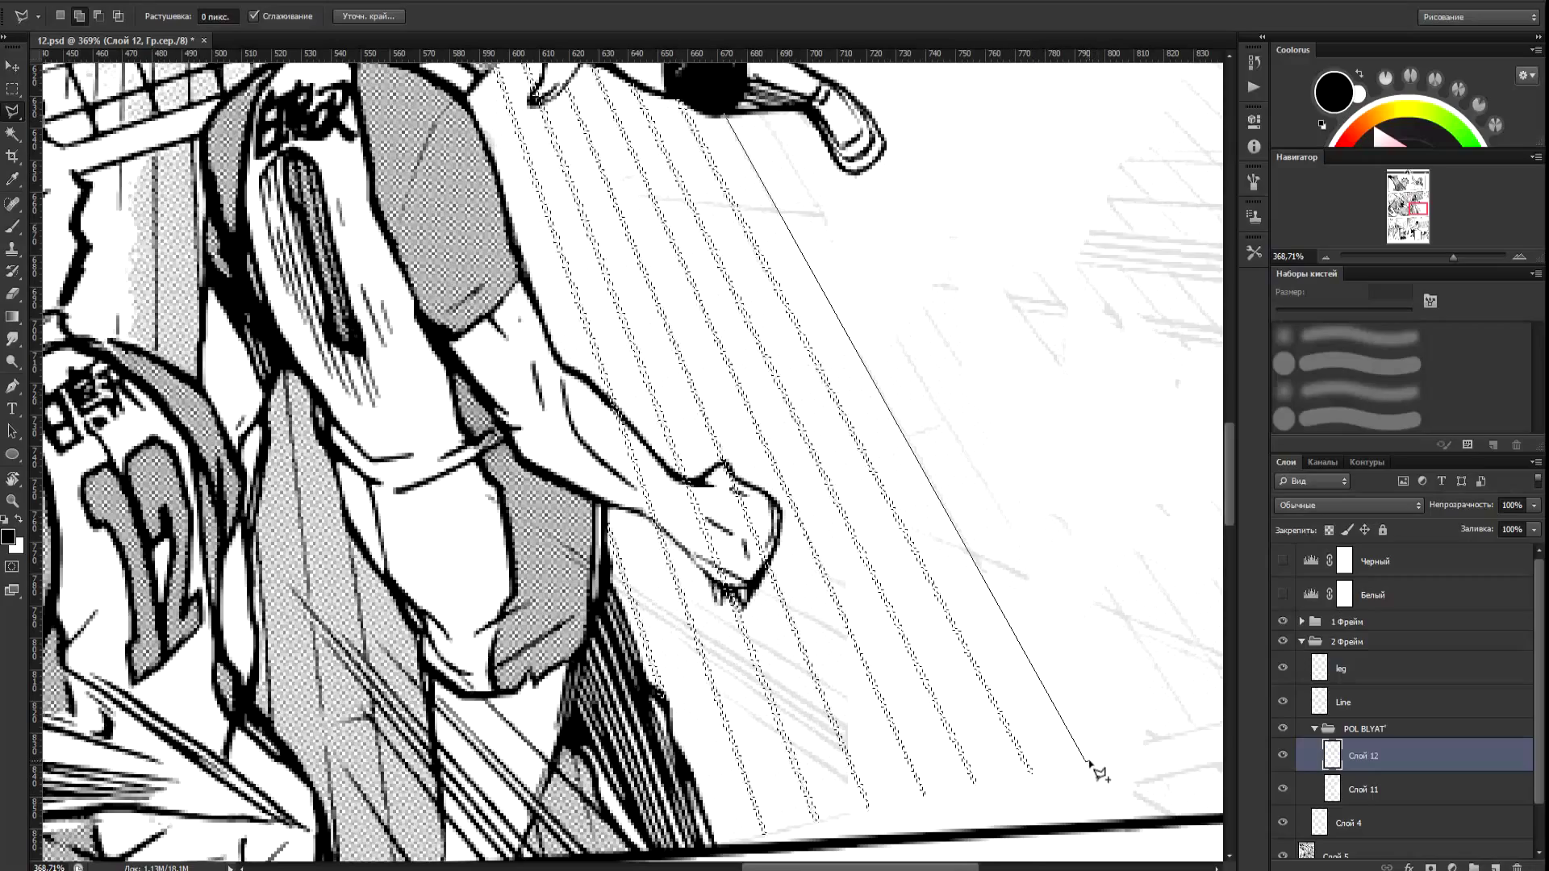
double_click(728, 113)
left_click(758, 113)
left_click(1138, 739)
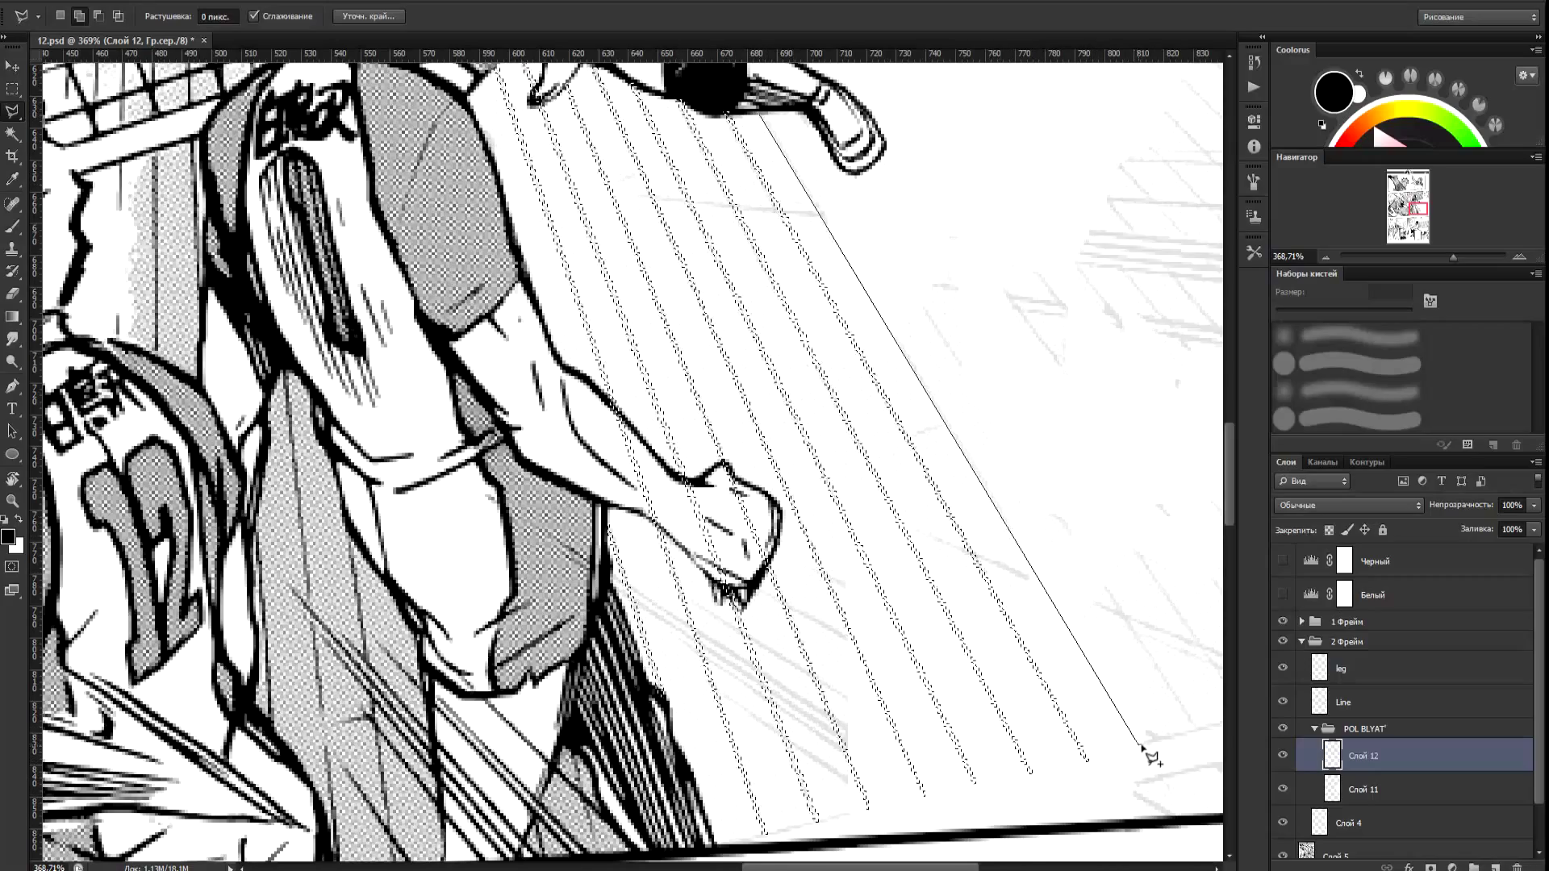
left_click(1193, 728, "shift")
left_click(796, 112)
left_click(802, 113)
left_click(1194, 729)
Extend the selection with thin strips along the floorboard lines running from the jumping player's shoe toward the page's right edge.
mouse_move(1139, 525)
left_mouse_down()
mouse_move(923, 639)
mouse_move(922, 660)
left_mouse_up()
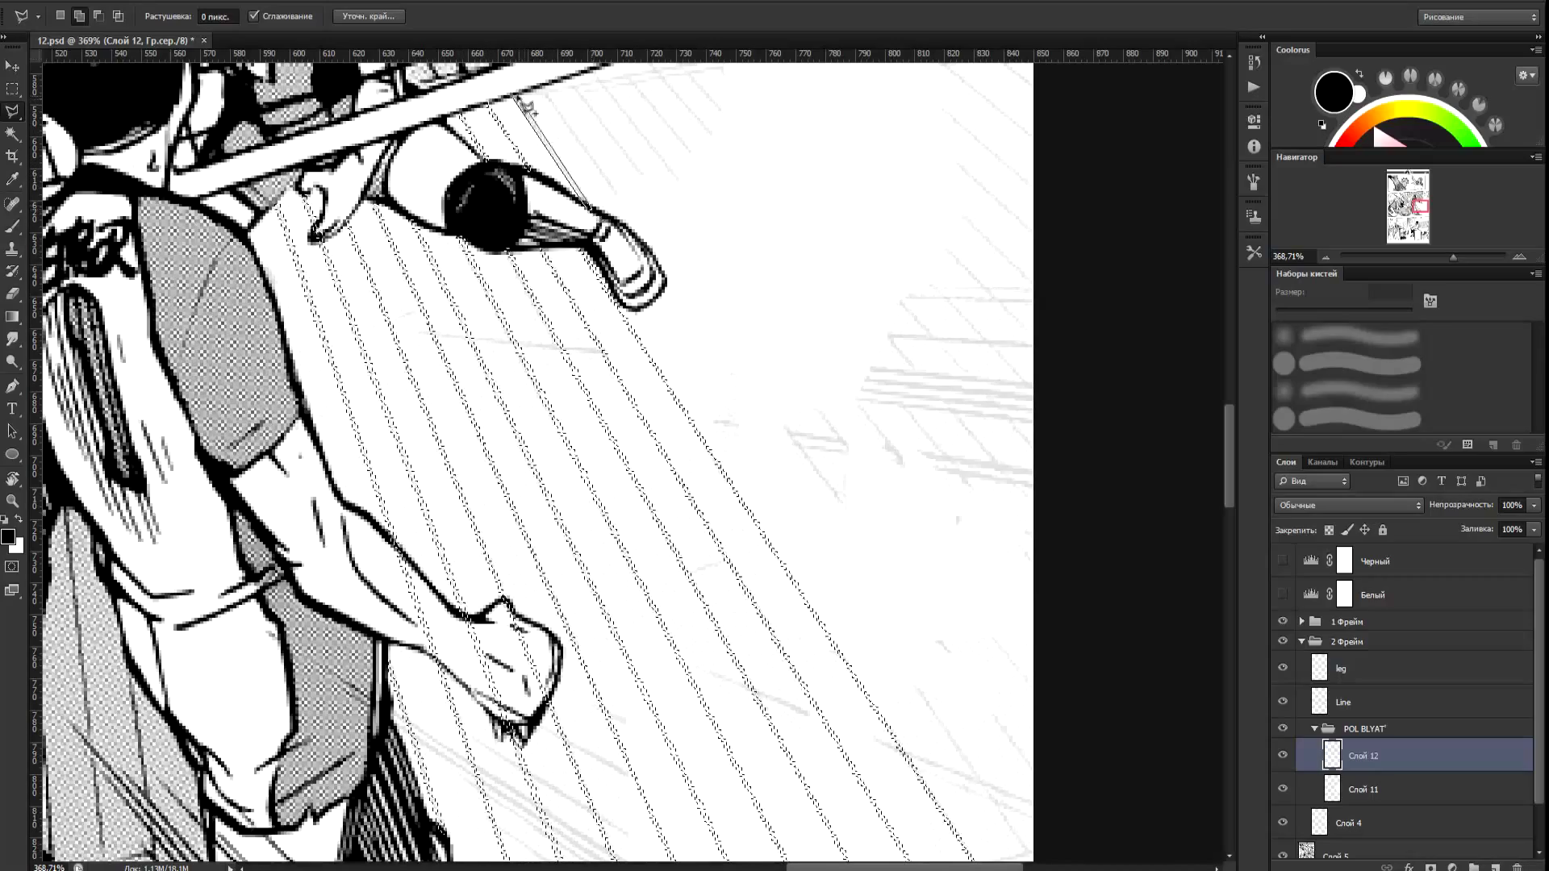
scroll(1127, 843, "down", 3)
scroll(1128, 844, "right", 2)
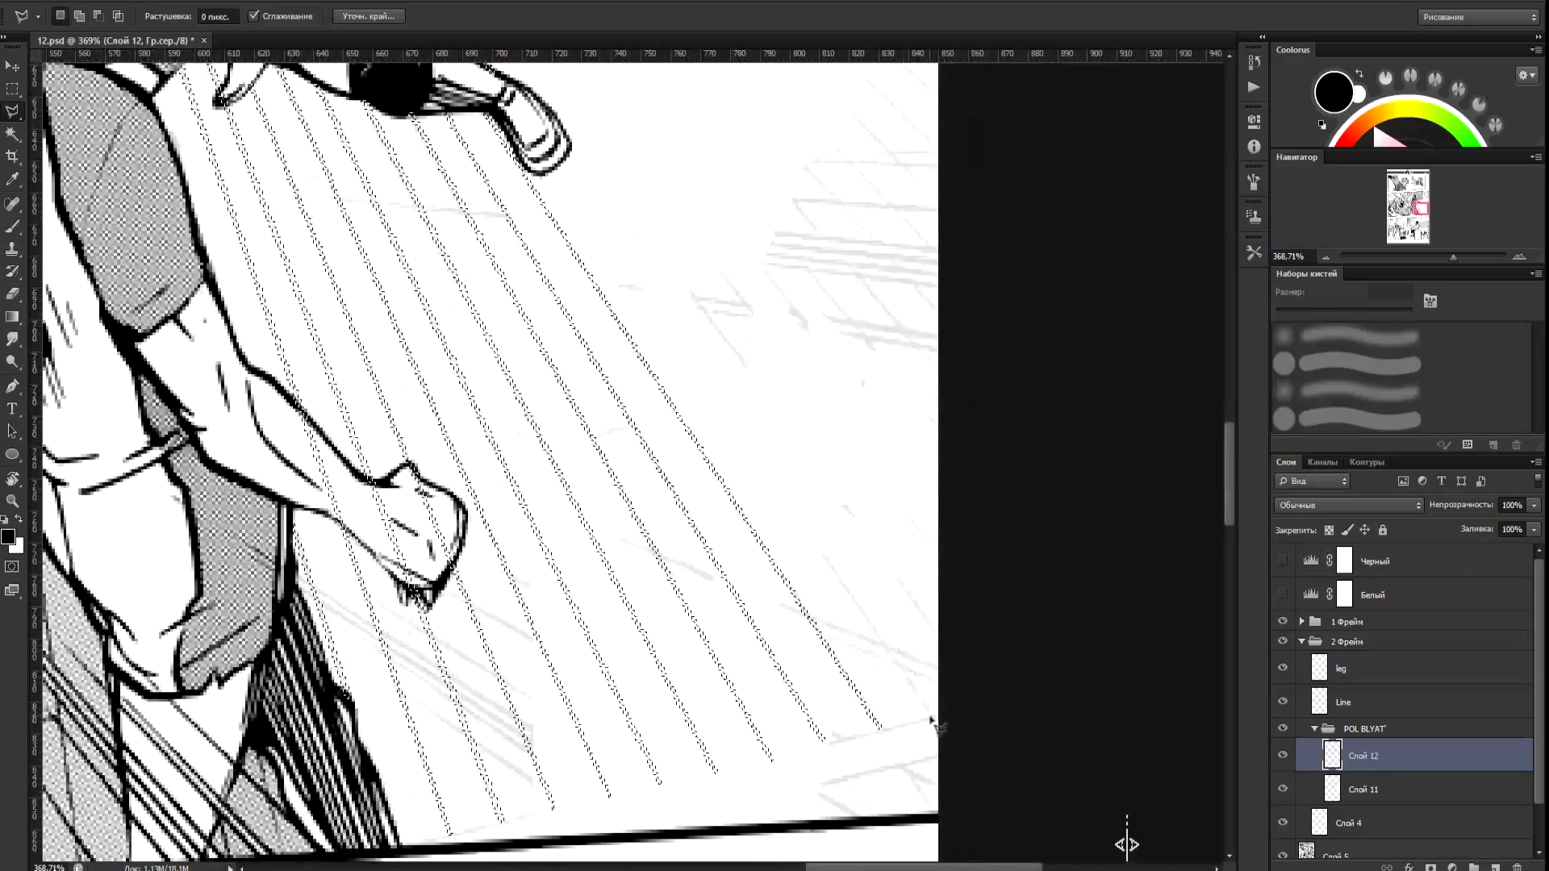
left_click(556, 162)
left_click(563, 164)
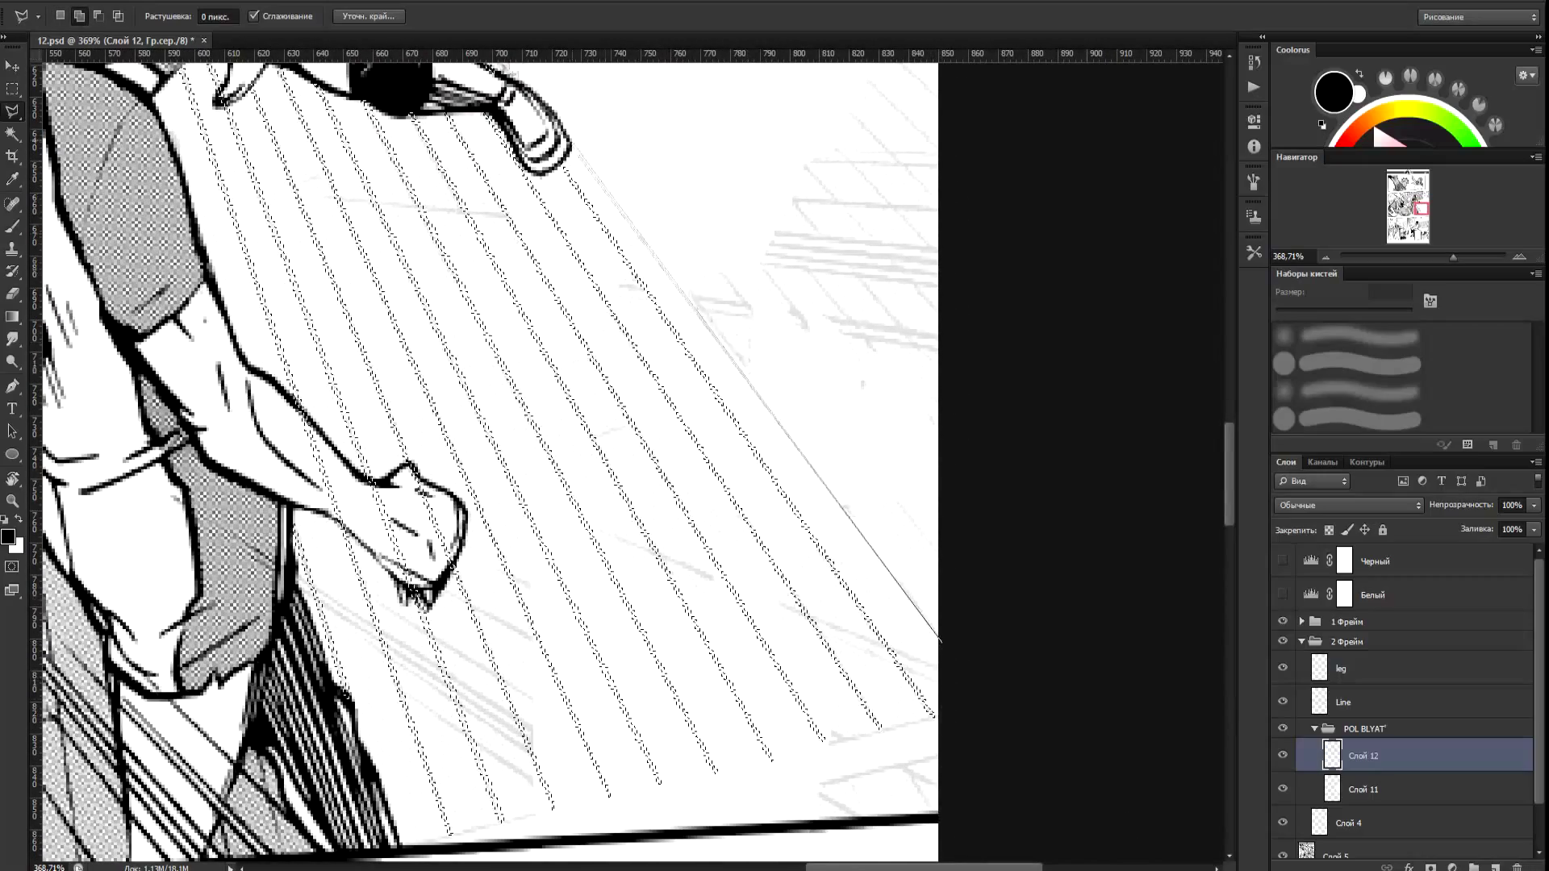
Add thin strips to the selection along the remaining floorboard lines between the net's lower edge and the page's right edge.
scroll(456, 242, "up", 5)
left_click(457, 235)
scroll(952, 779, "down", 3)
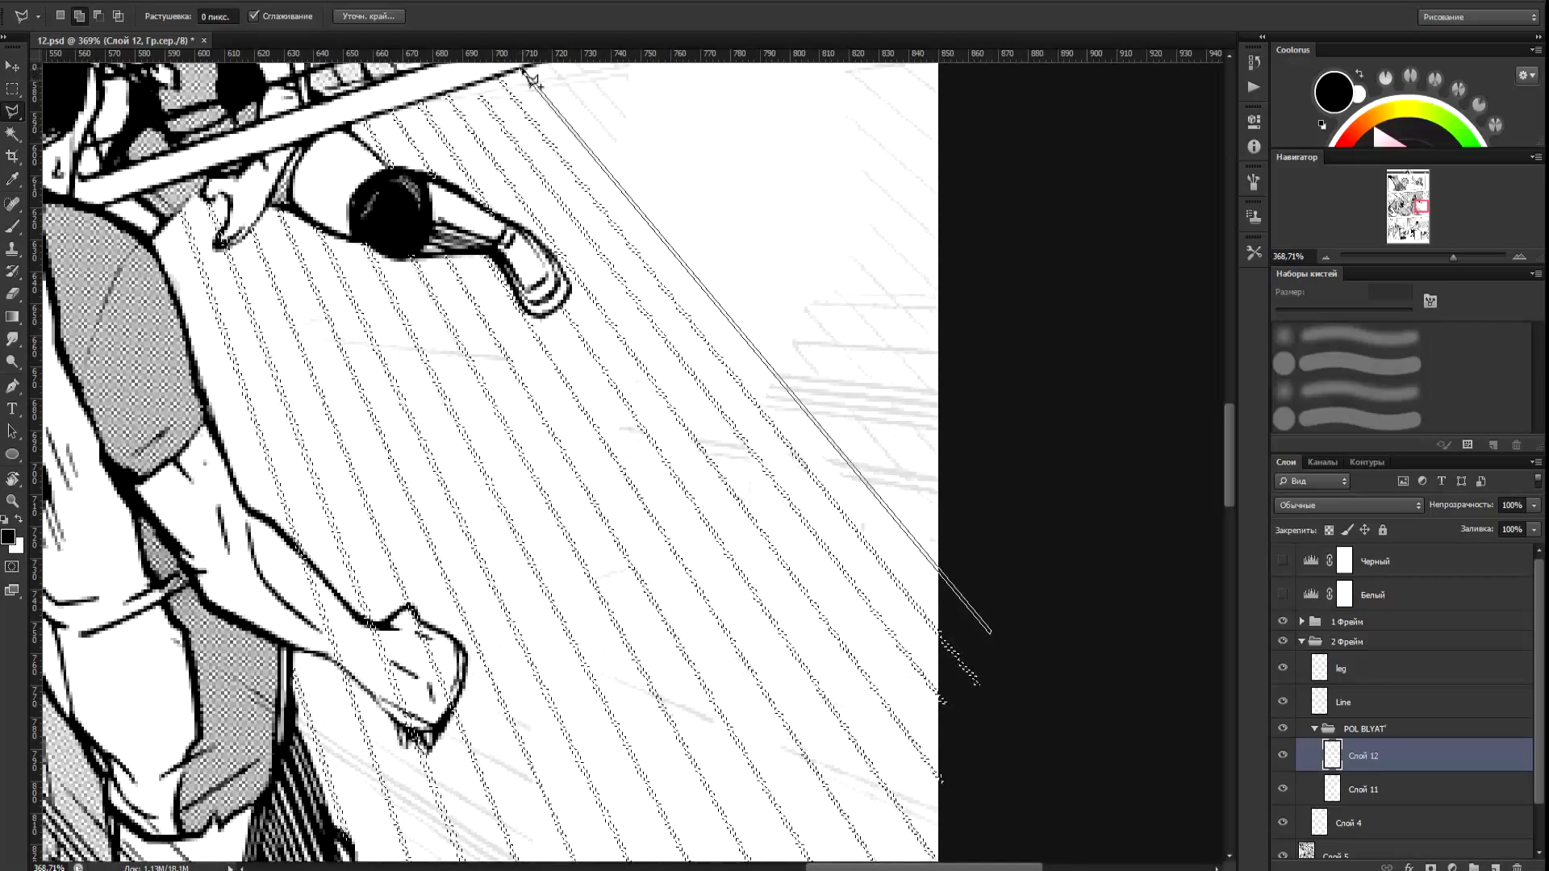
left_click_drag(556, 117, 524, 172)
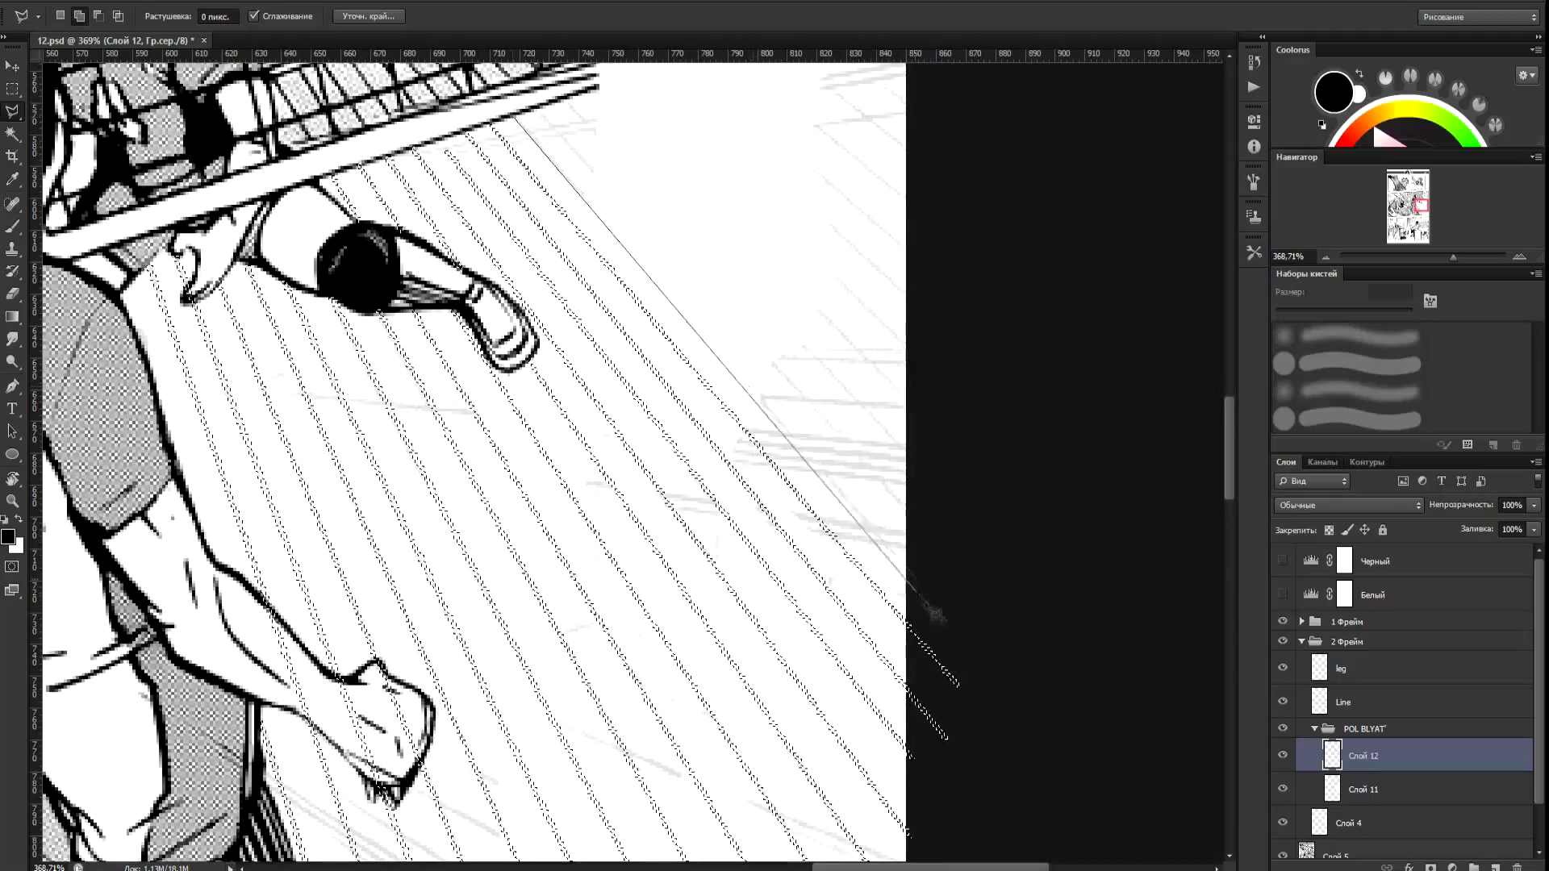
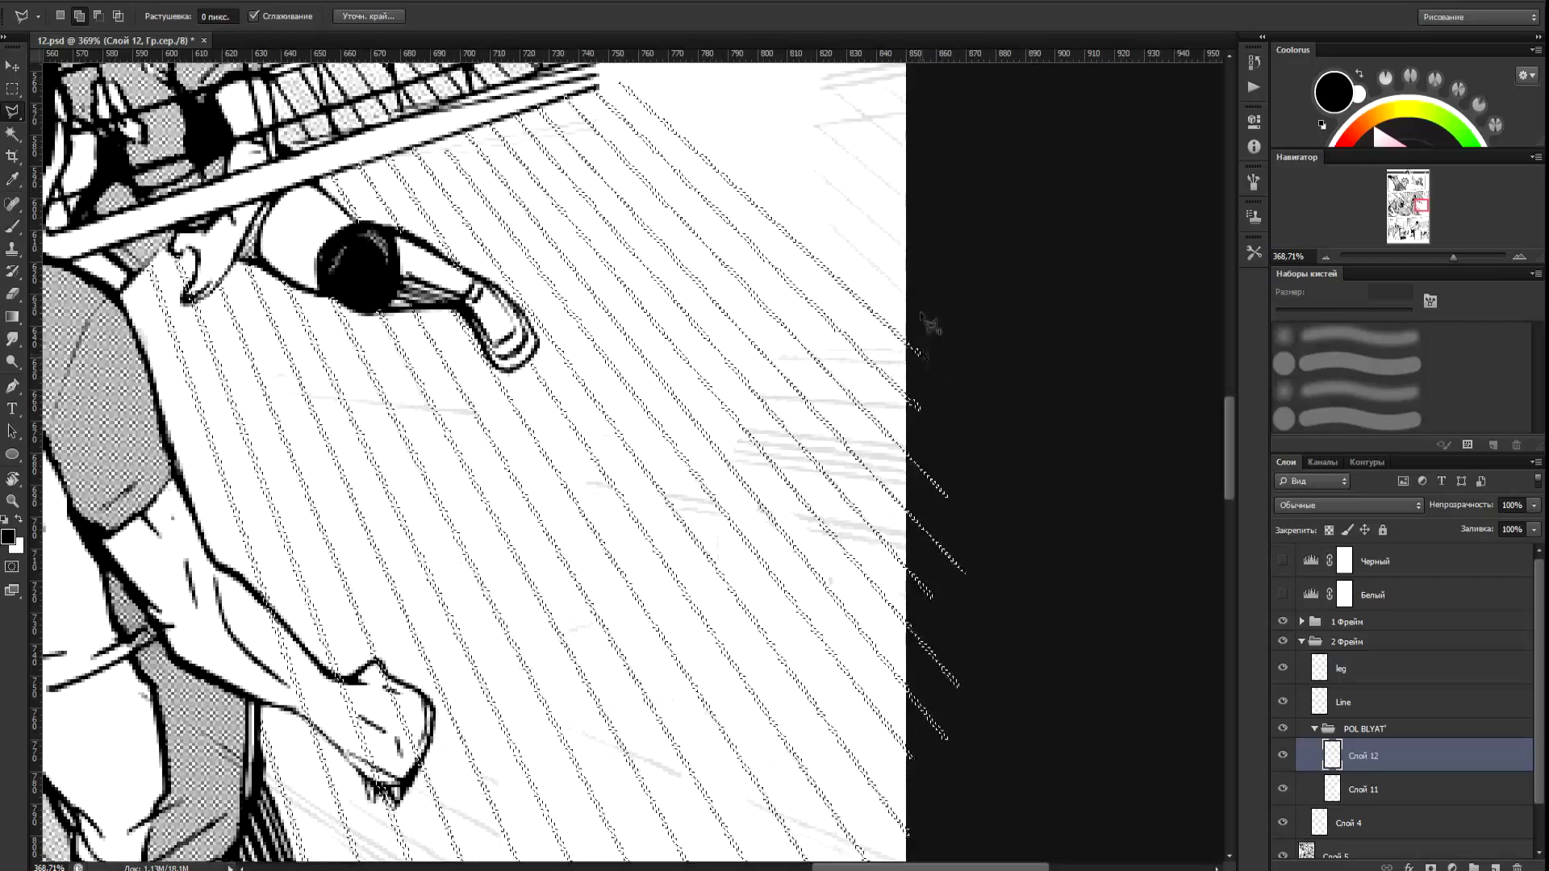
scroll(928, 323, "up", 3)
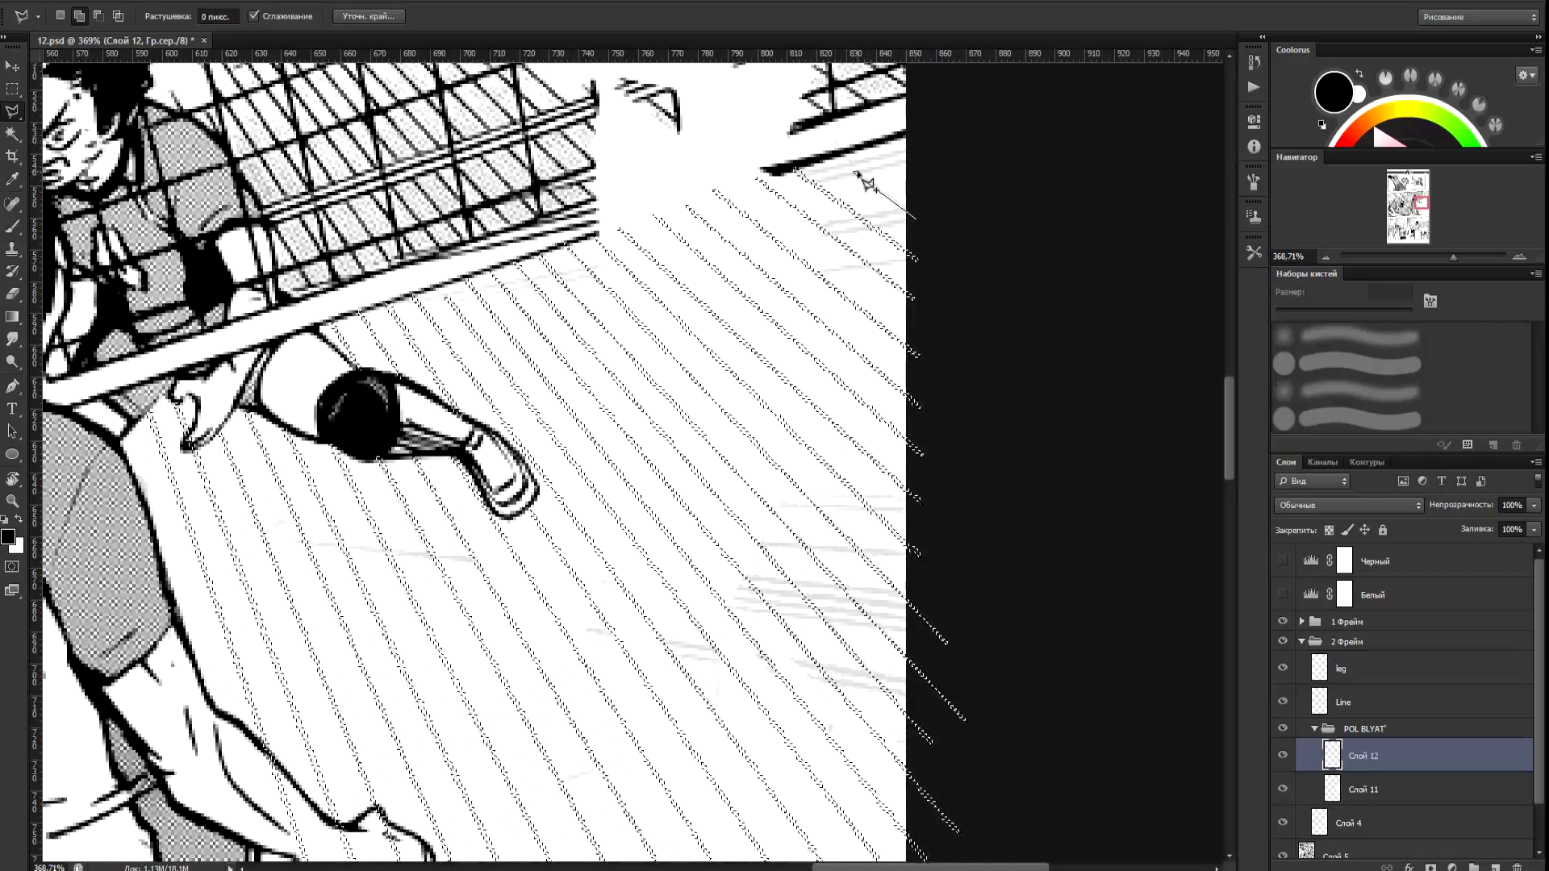
scroll(887, 484, "down", 4)
scroll(855, 762, "up", 3)
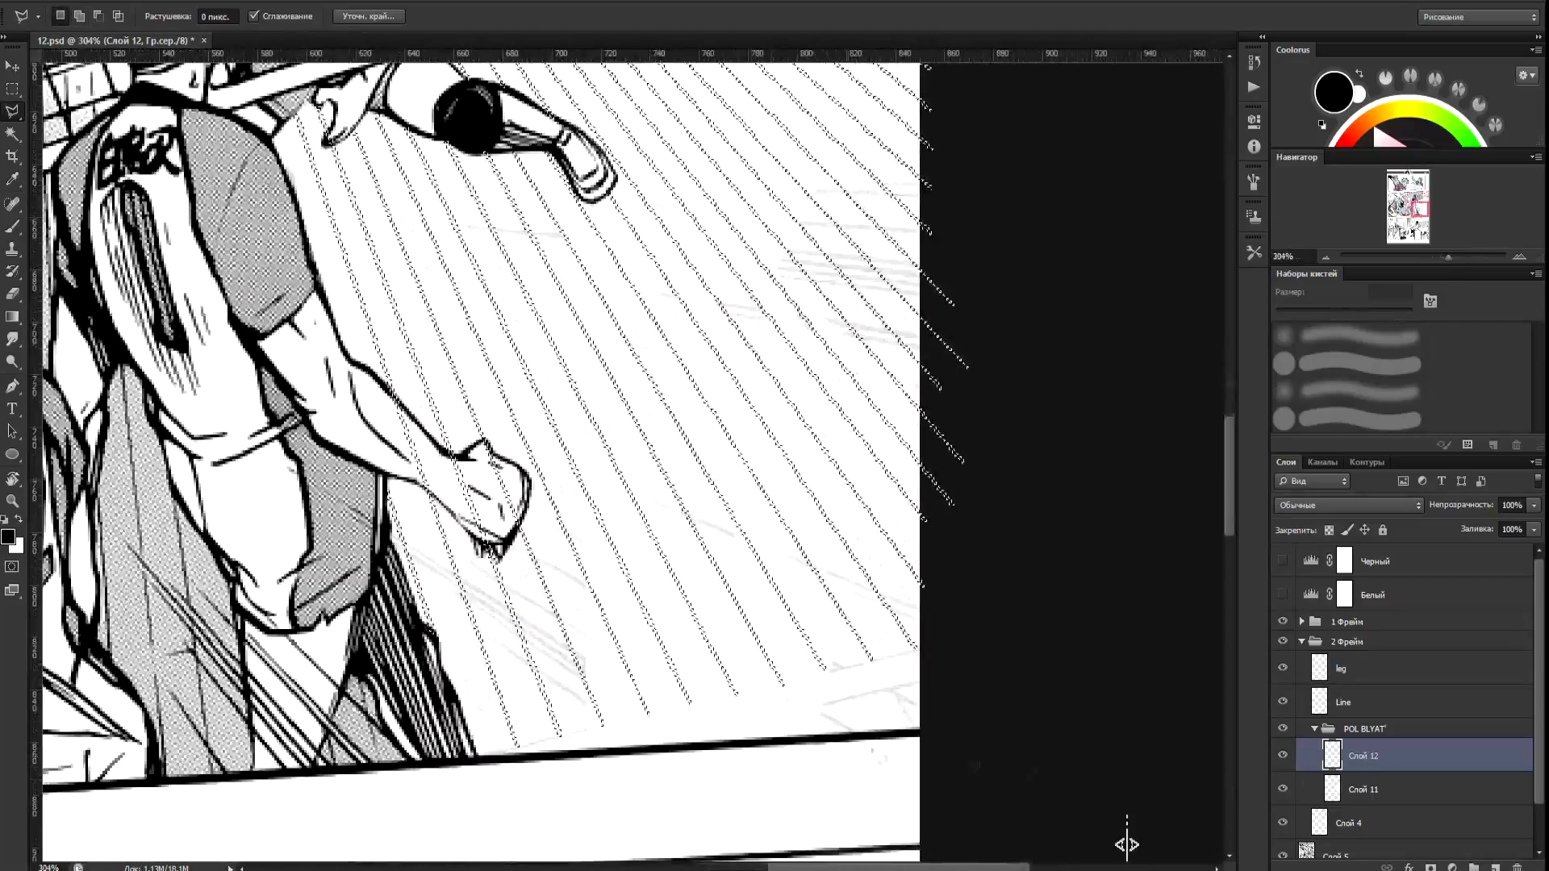
Check the original floor beneath the white fill, and add two thin slanted strips to the selection just above the panel's lower border.
left_click(1284, 792)
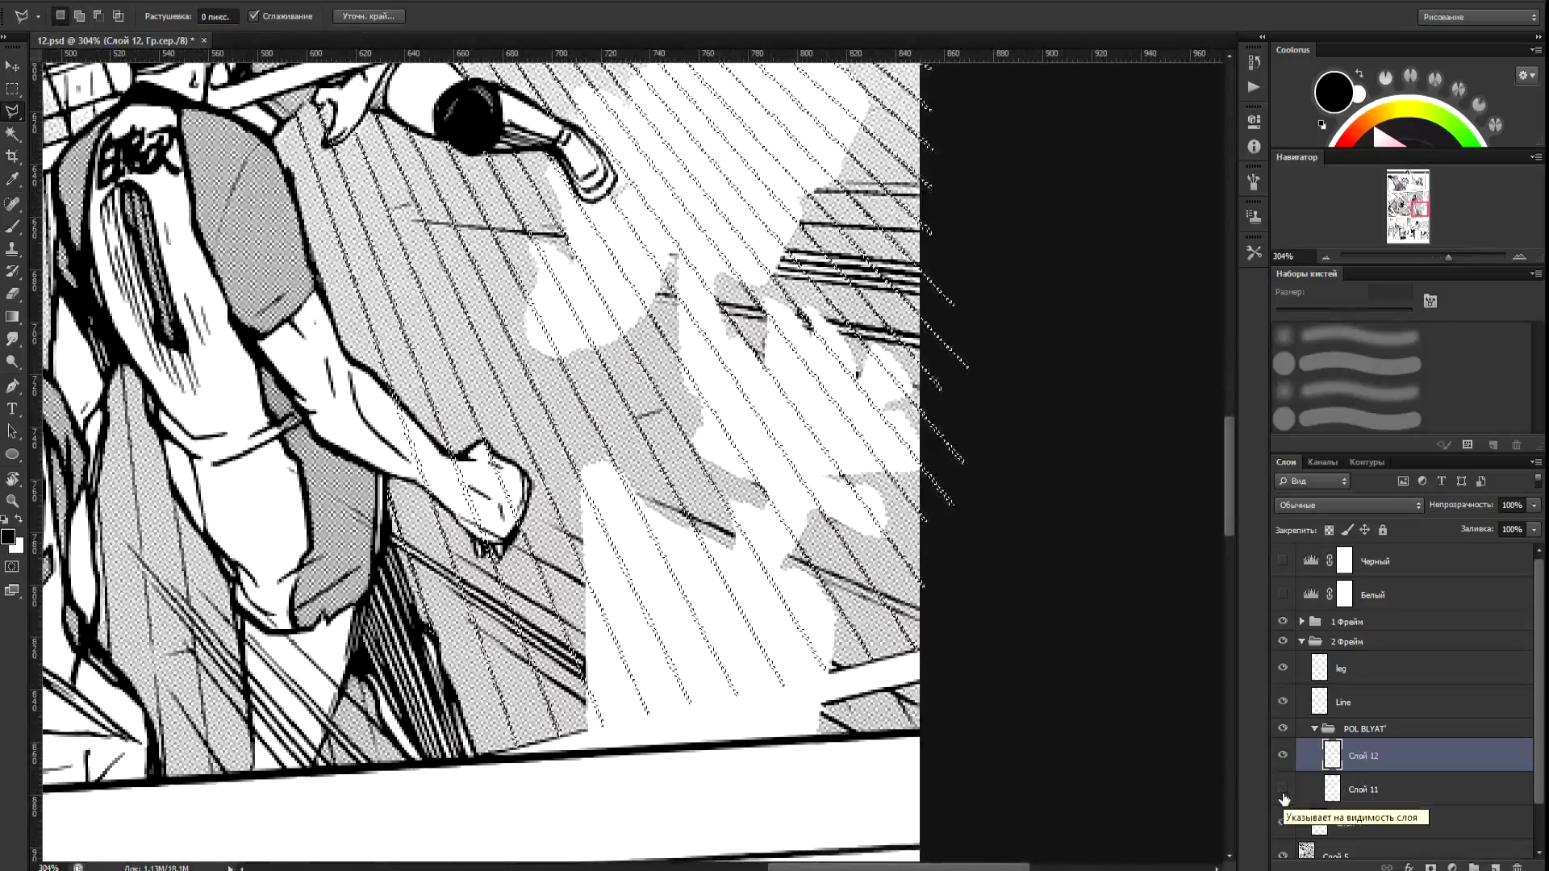
left_click(1283, 790)
scroll(931, 637, "up", 1)
left_click(930, 624)
left_click(379, 758)
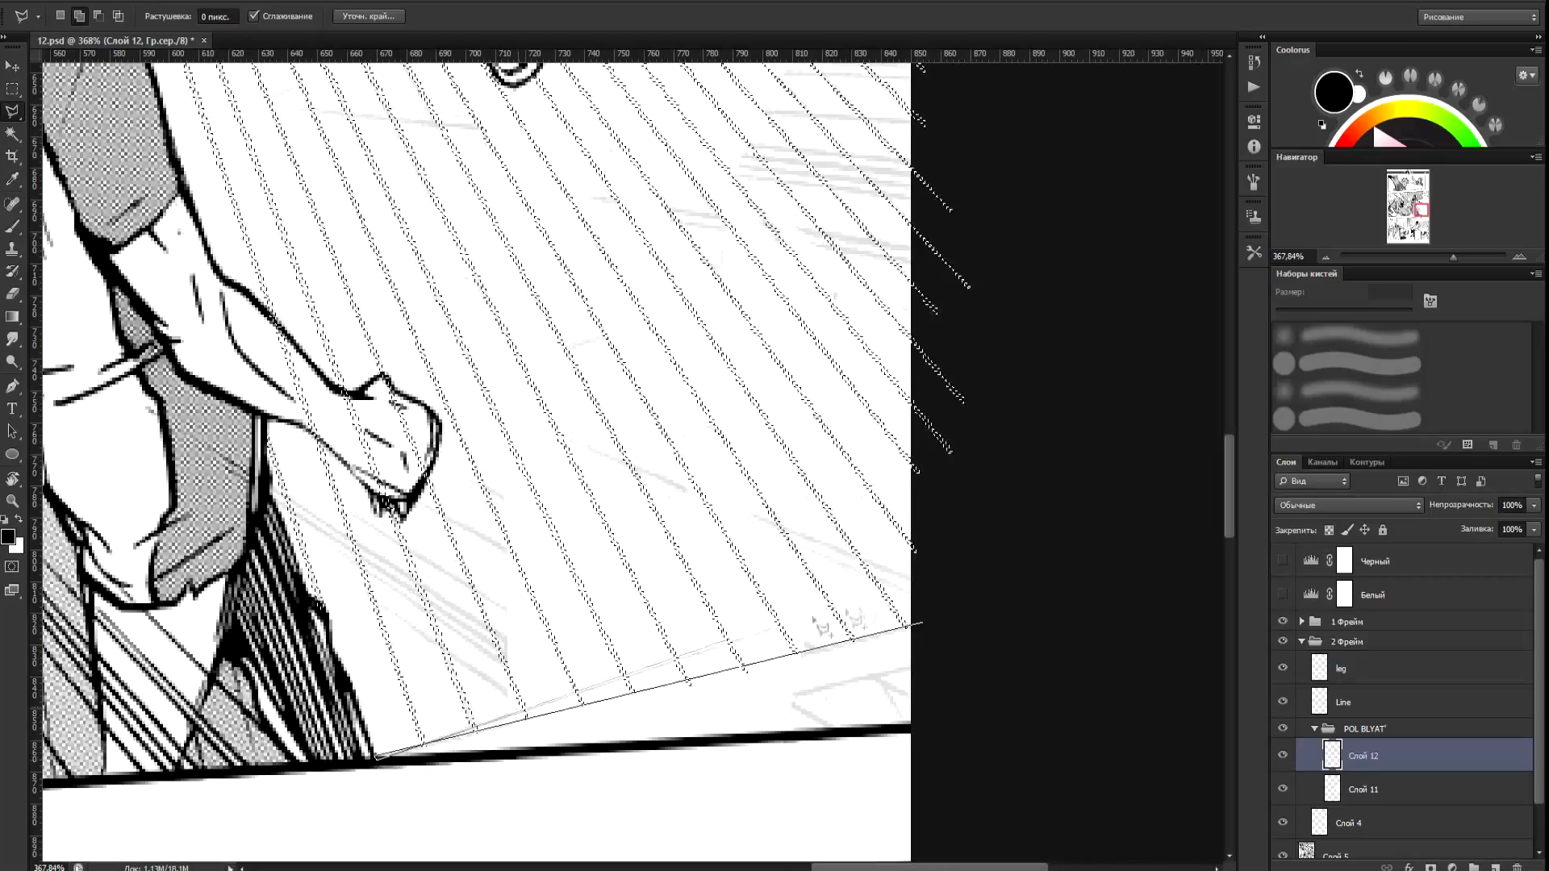
left_click(931, 625)
left_click(931, 662)
left_click(528, 750)
left_click(936, 664)
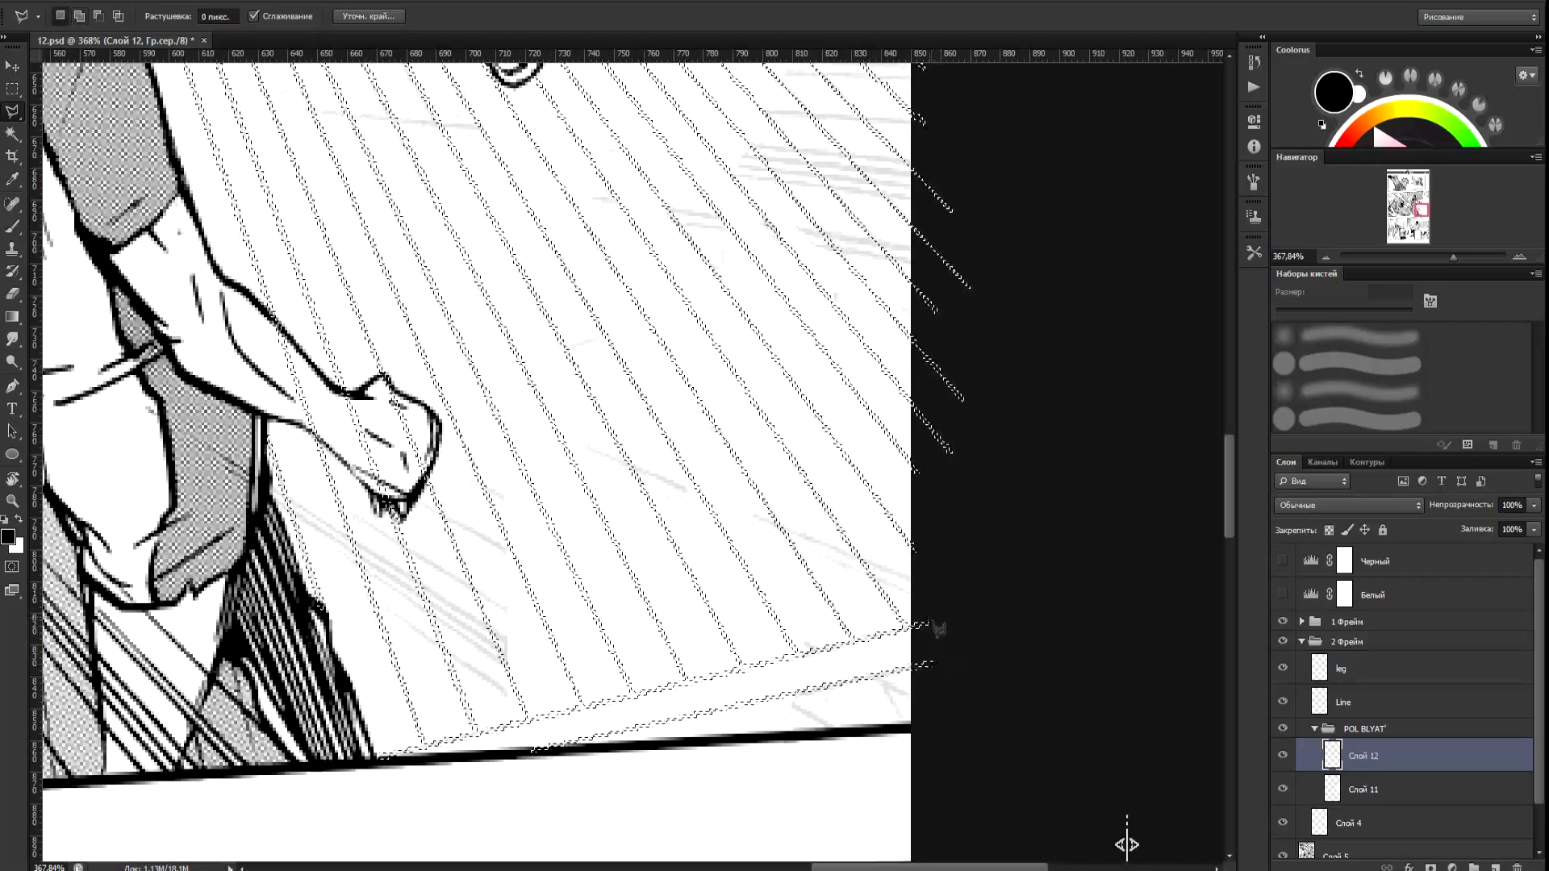
Subtract the standing player's forearm and fist from the floorboard selection with the Polygonal Lasso.
scroll(1038, 543, "down", 5)
scroll(1069, 375, "up", 4)
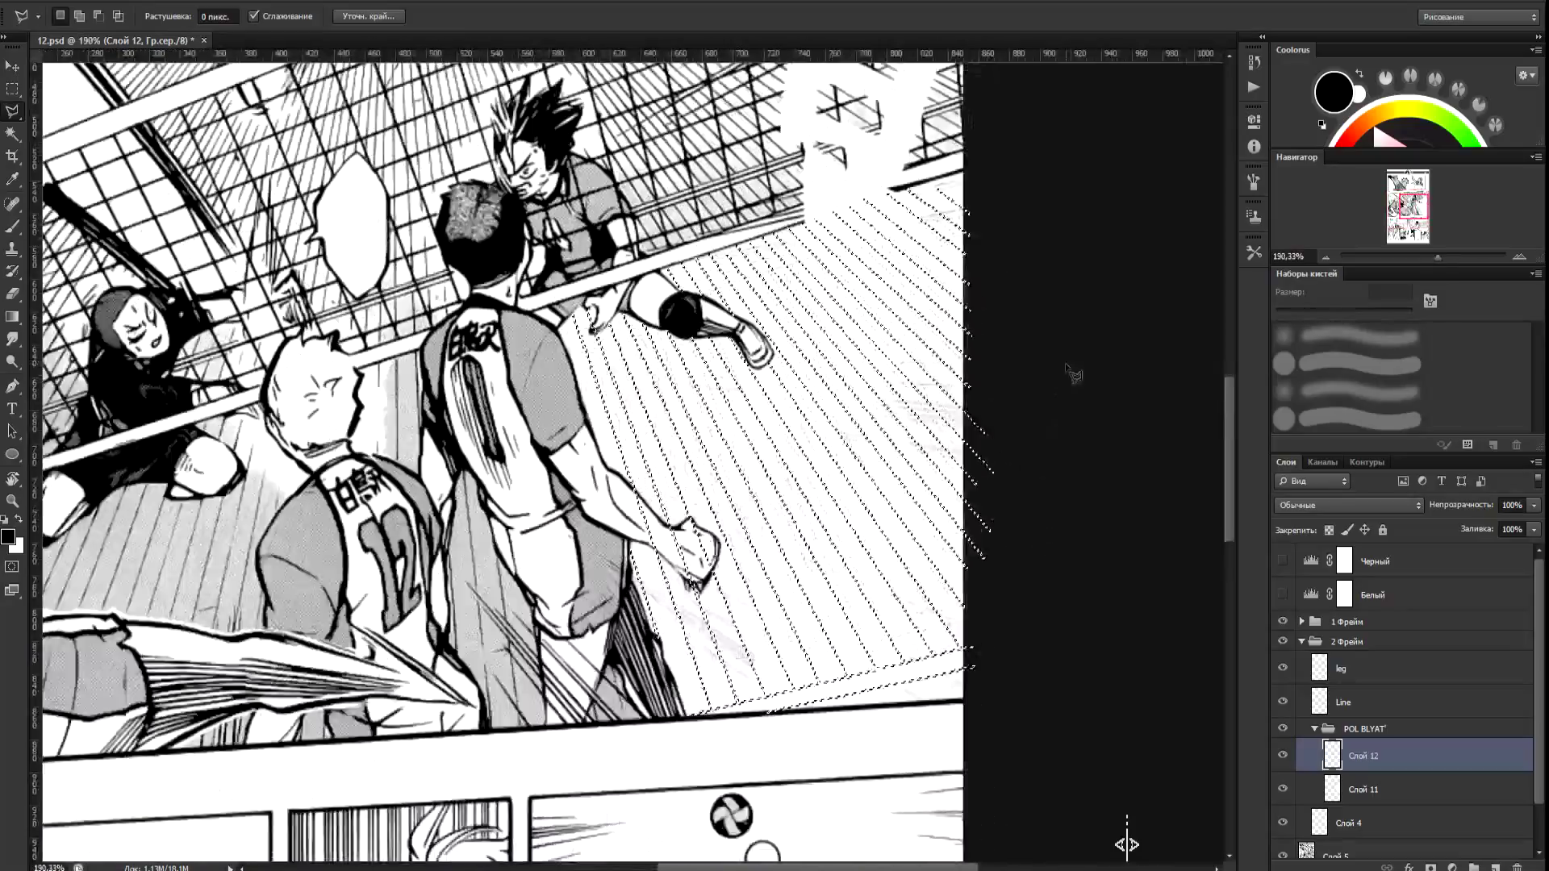
scroll(548, 551, "up", 3)
left_click(539, 496, "alt")
left_click(569, 531)
left_click(605, 570)
left_click(629, 569)
left_click(646, 555)
left_click(690, 607)
left_click(690, 640)
left_click(661, 692)
left_click(618, 628)
left_click(582, 610)
left_click(568, 590)
left_click(546, 548)
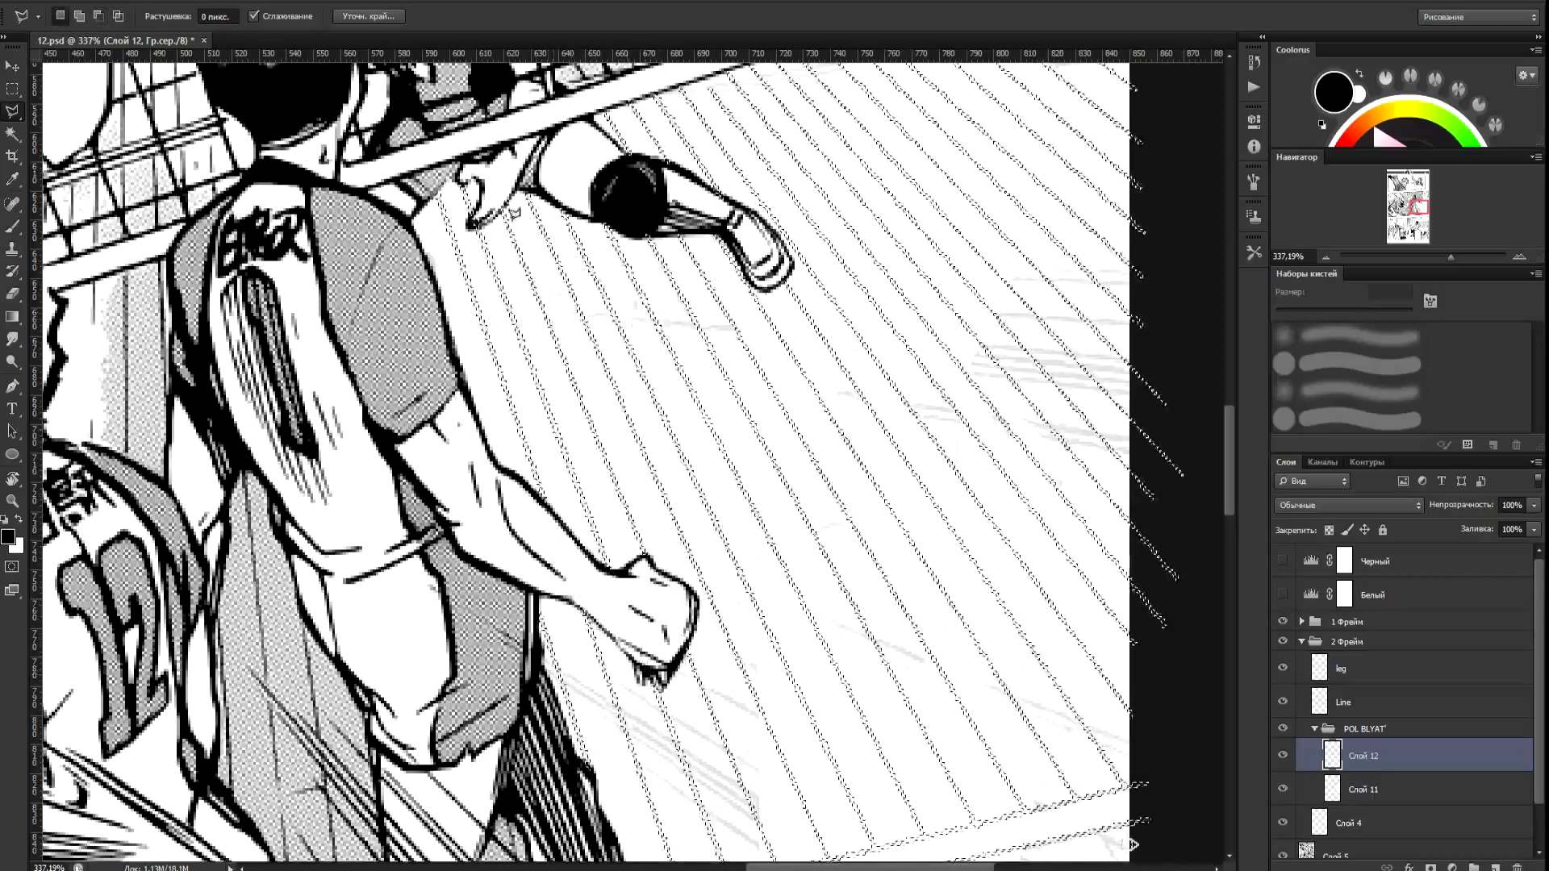
scroll(481, 252, "up", 2)
scroll(482, 252, "down", 3)
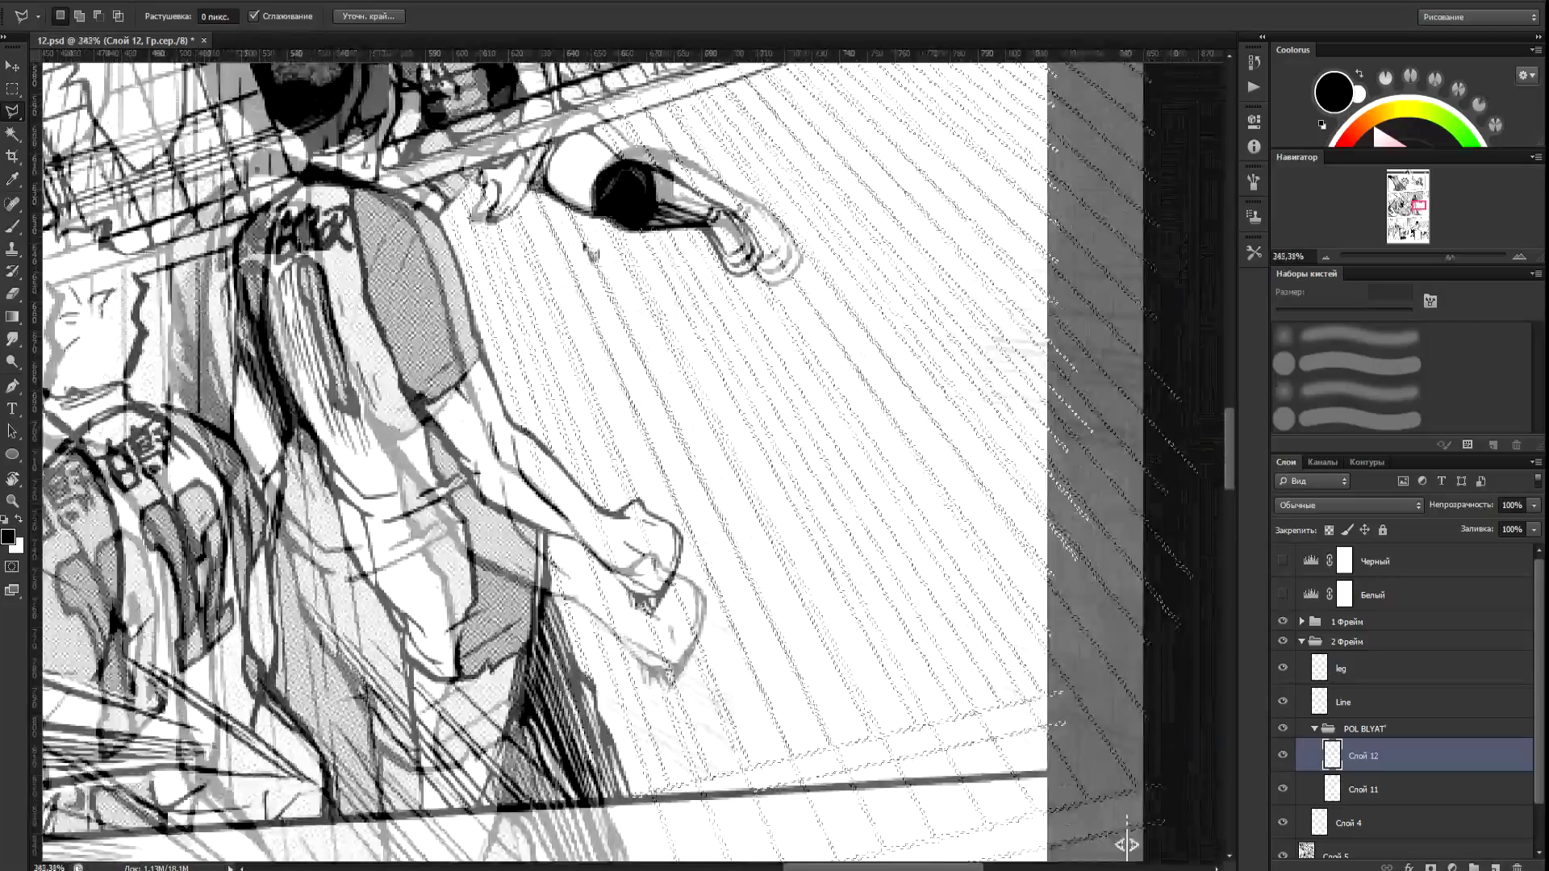
scroll(610, 351, "down", 2)
scroll(653, 355, "up", 1)
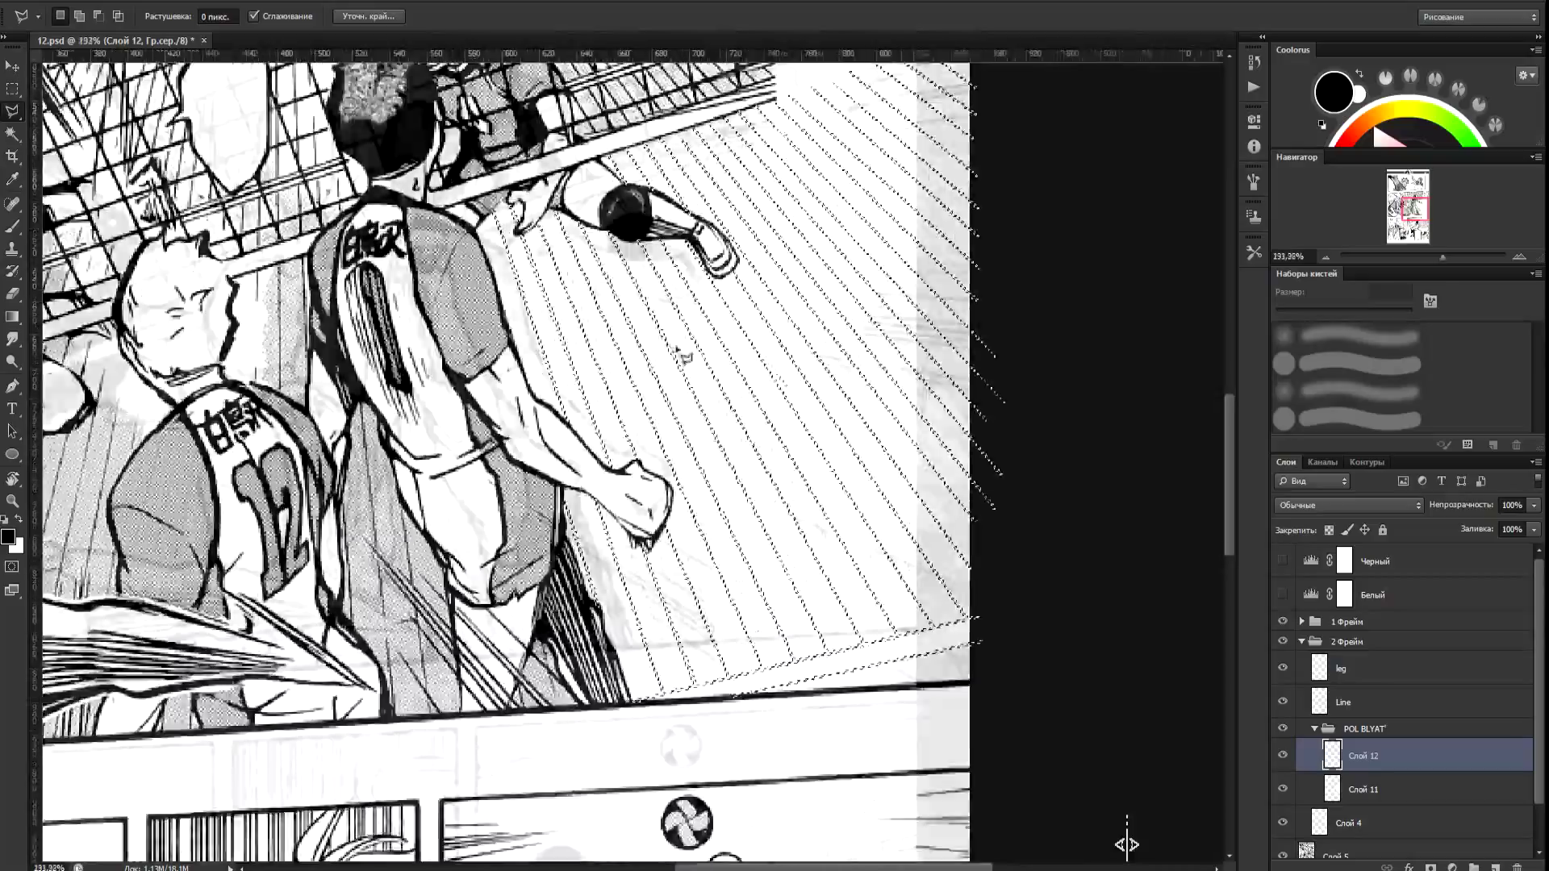
Fill the selected floorboard strips with black on the layer above the white fill and clear the selection.
left_click_drag(676, 346, 601, 498)
left_click(1281, 759)
left_click(1281, 760)
key("x")
key("ctrl+BackSpace")
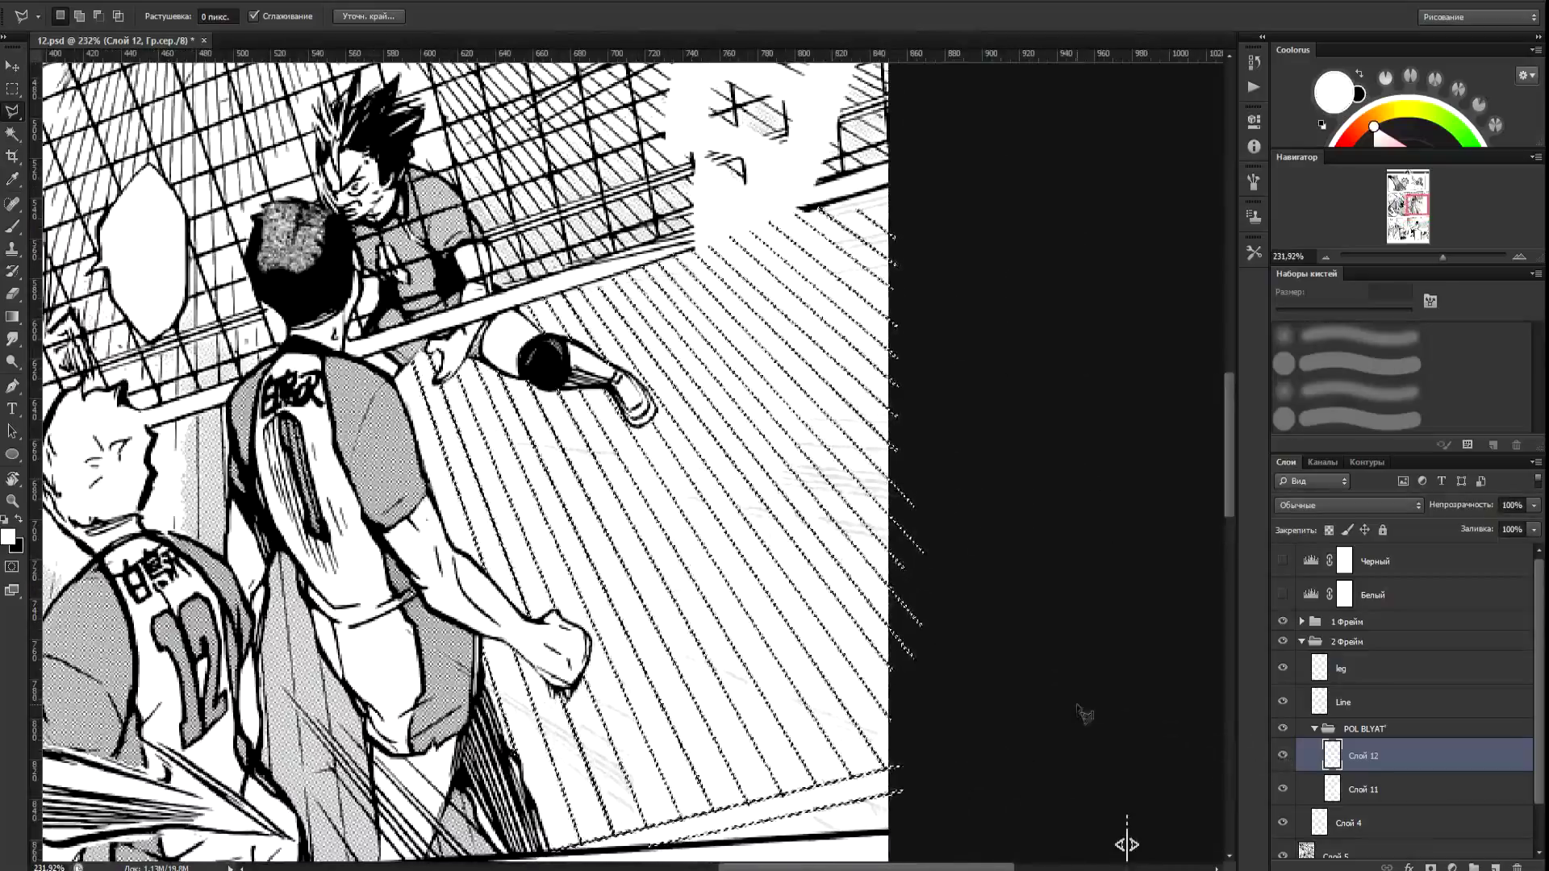
key("ctrl+d")
Draw two short black plank joints between floorboard lines, one below the jumping player's hand and one further down the floor.
scroll(1004, 637, "down", 2)
scroll(716, 563, "up", 4)
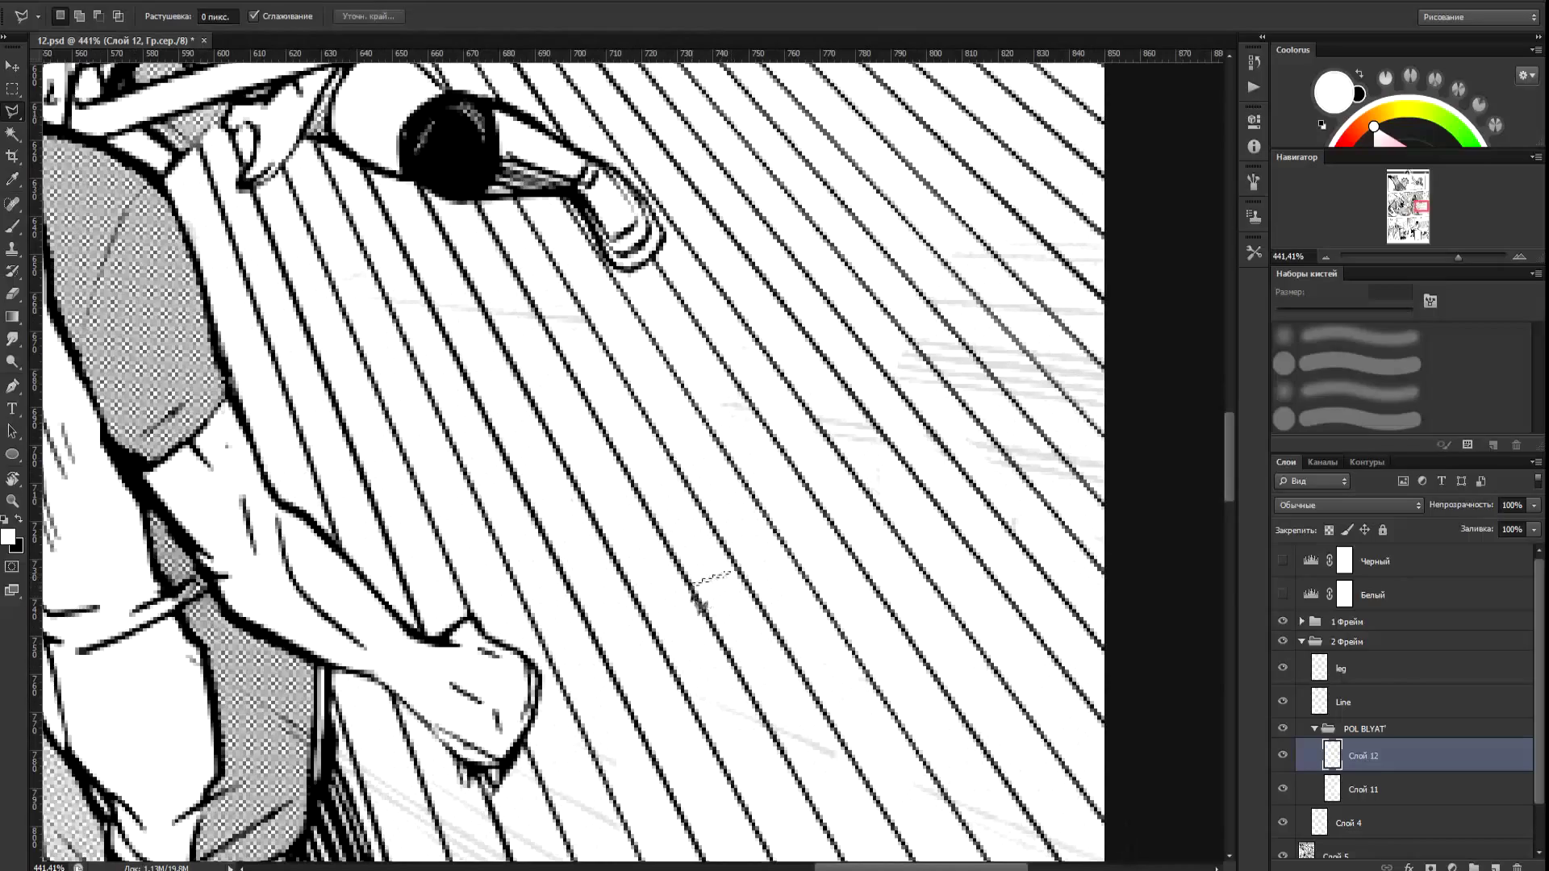
scroll(672, 529, "down", 3)
scroll(490, 372, "up", 4)
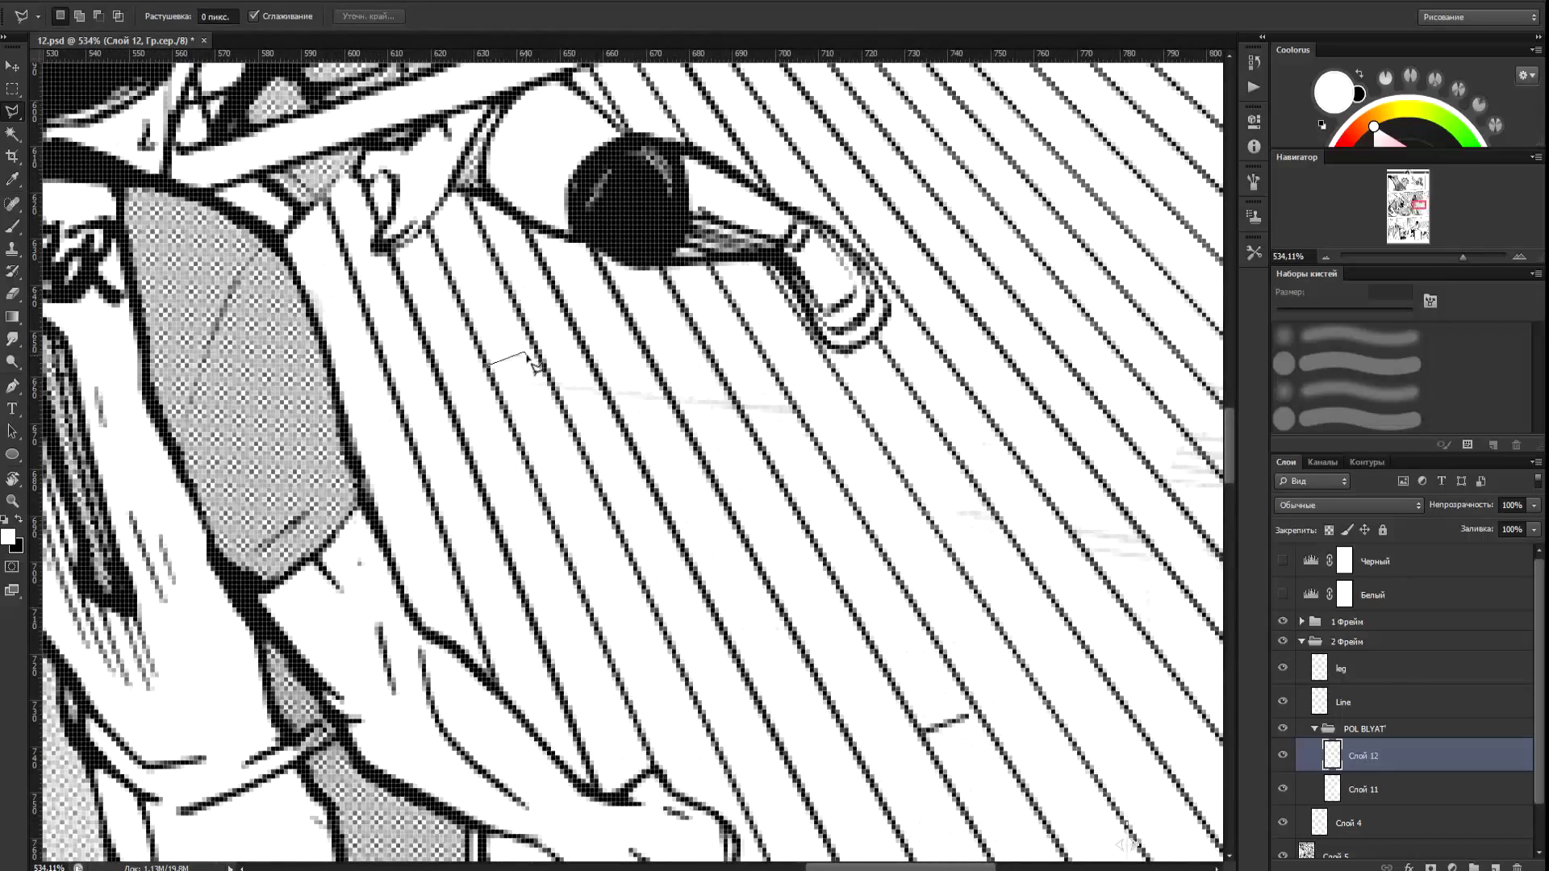
scroll(1127, 845, "down", 3)
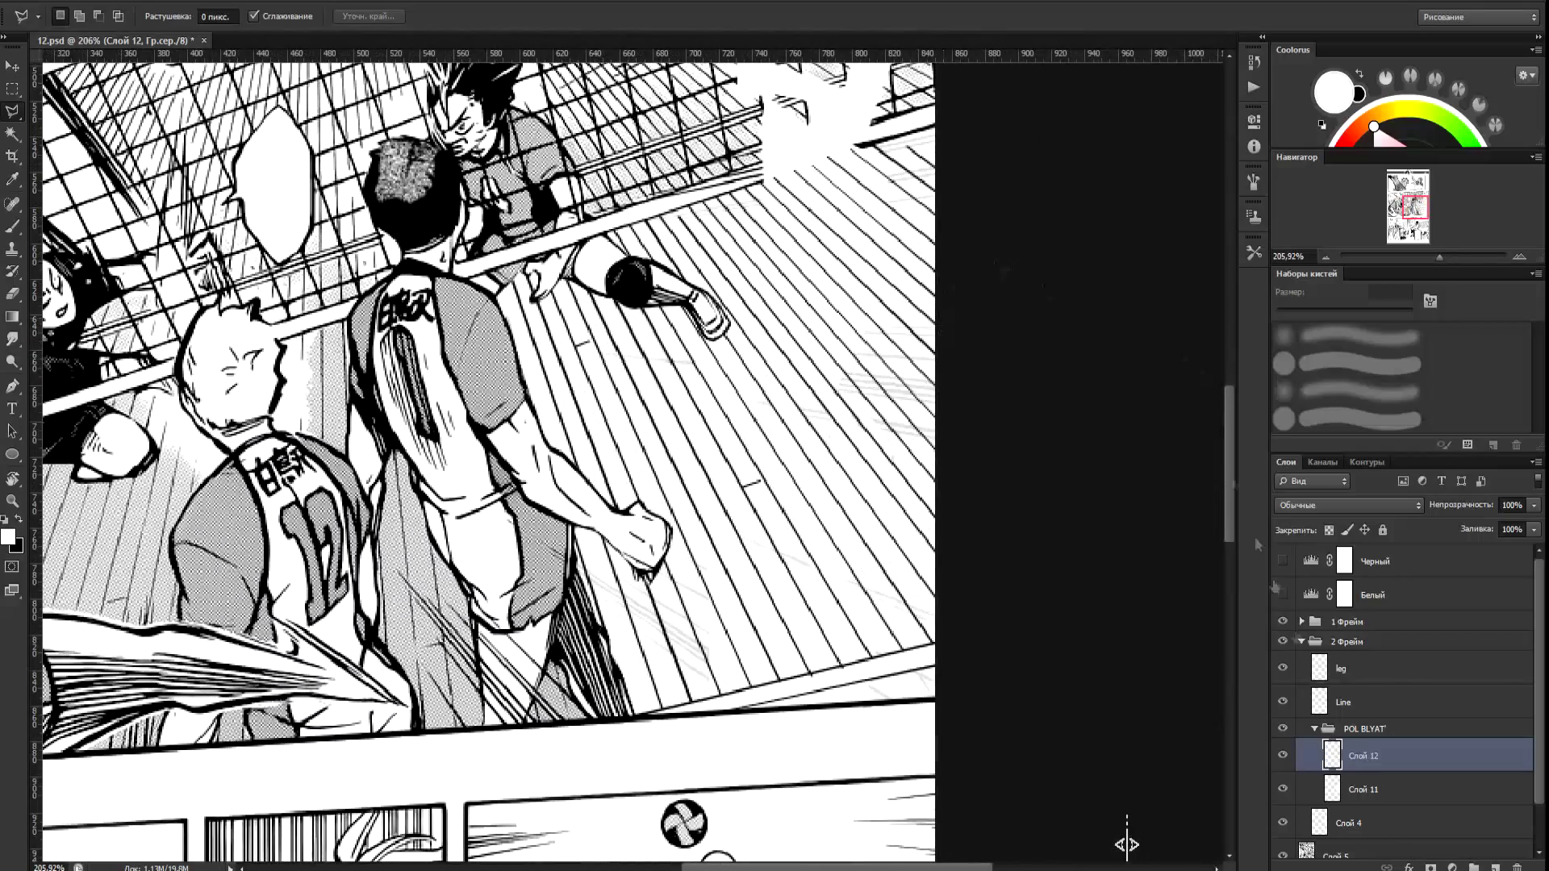
Lower the white fill layer's opacity to reveal the original floor, and make the floorboard line layer active again.
left_click(1358, 793)
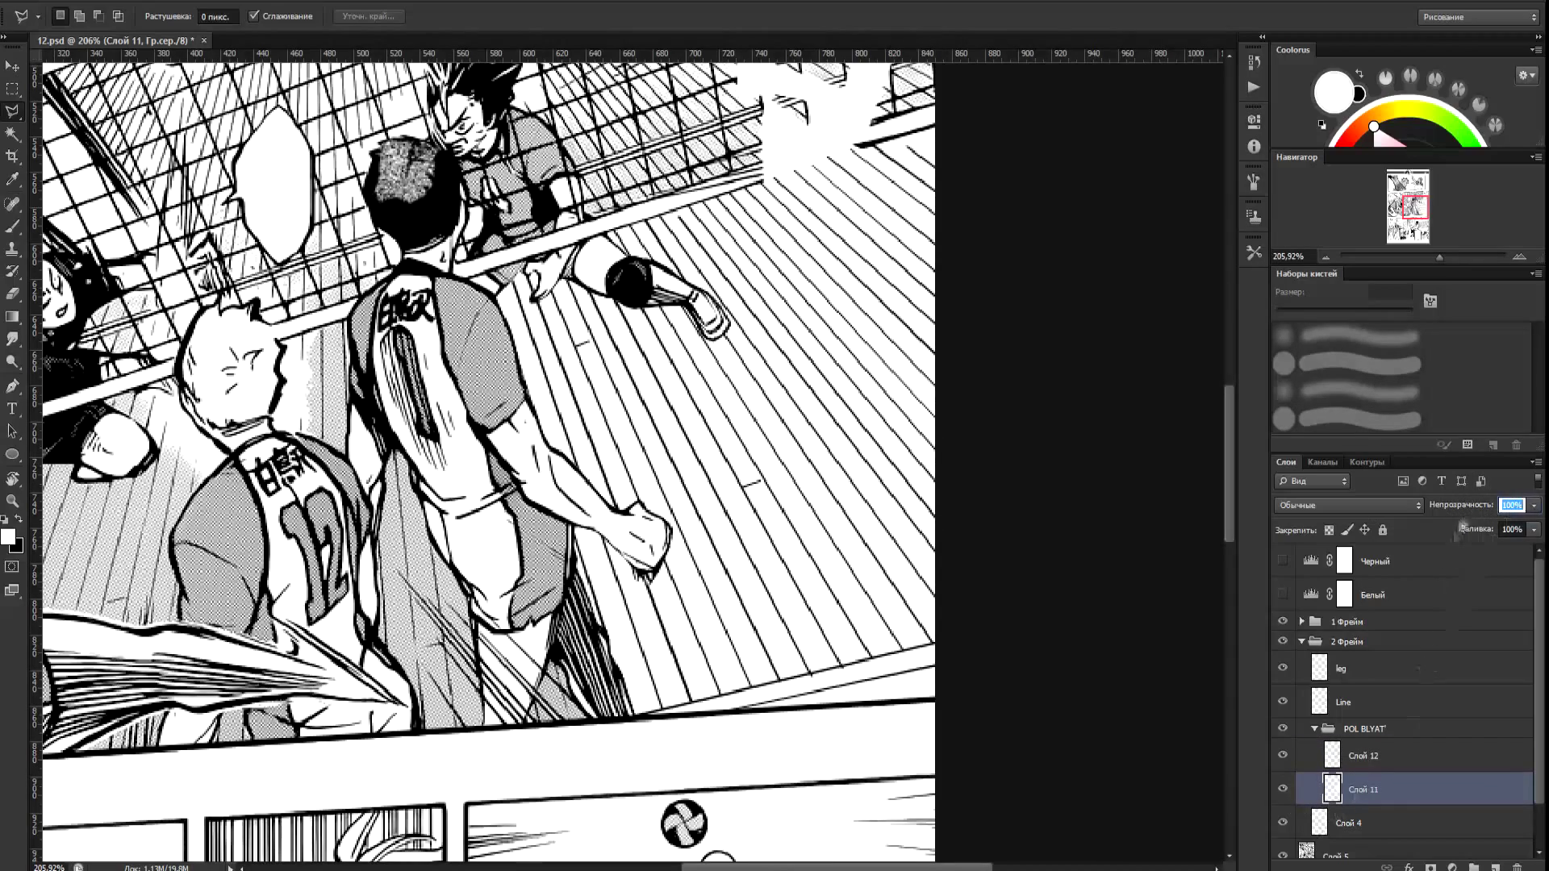
left_click_drag(1466, 508, 1435, 508)
left_click(1364, 758)
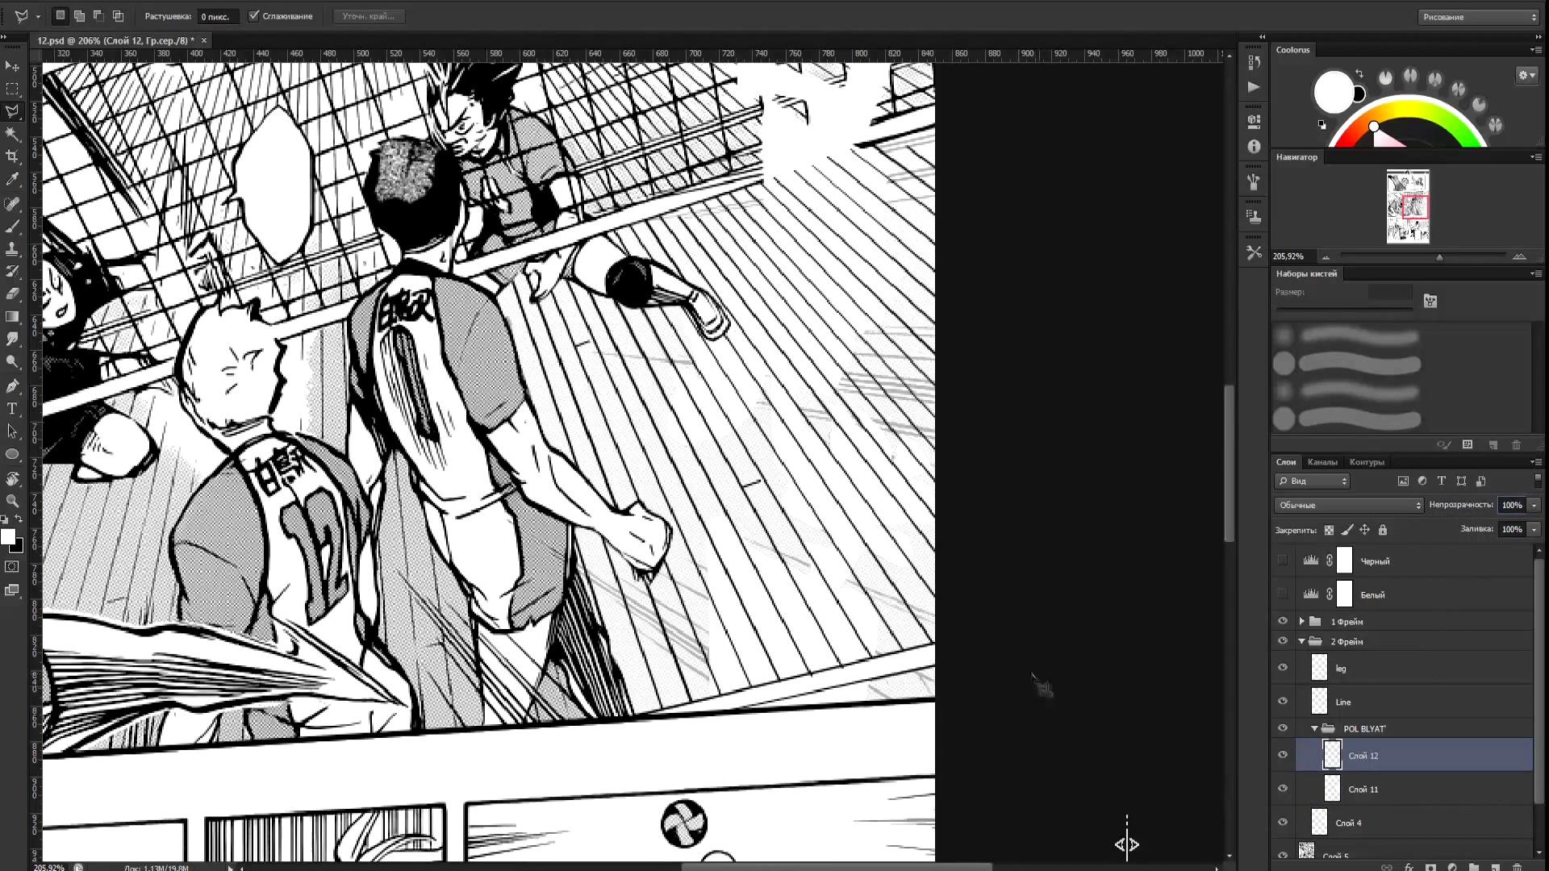
scroll(929, 701, "up", 3)
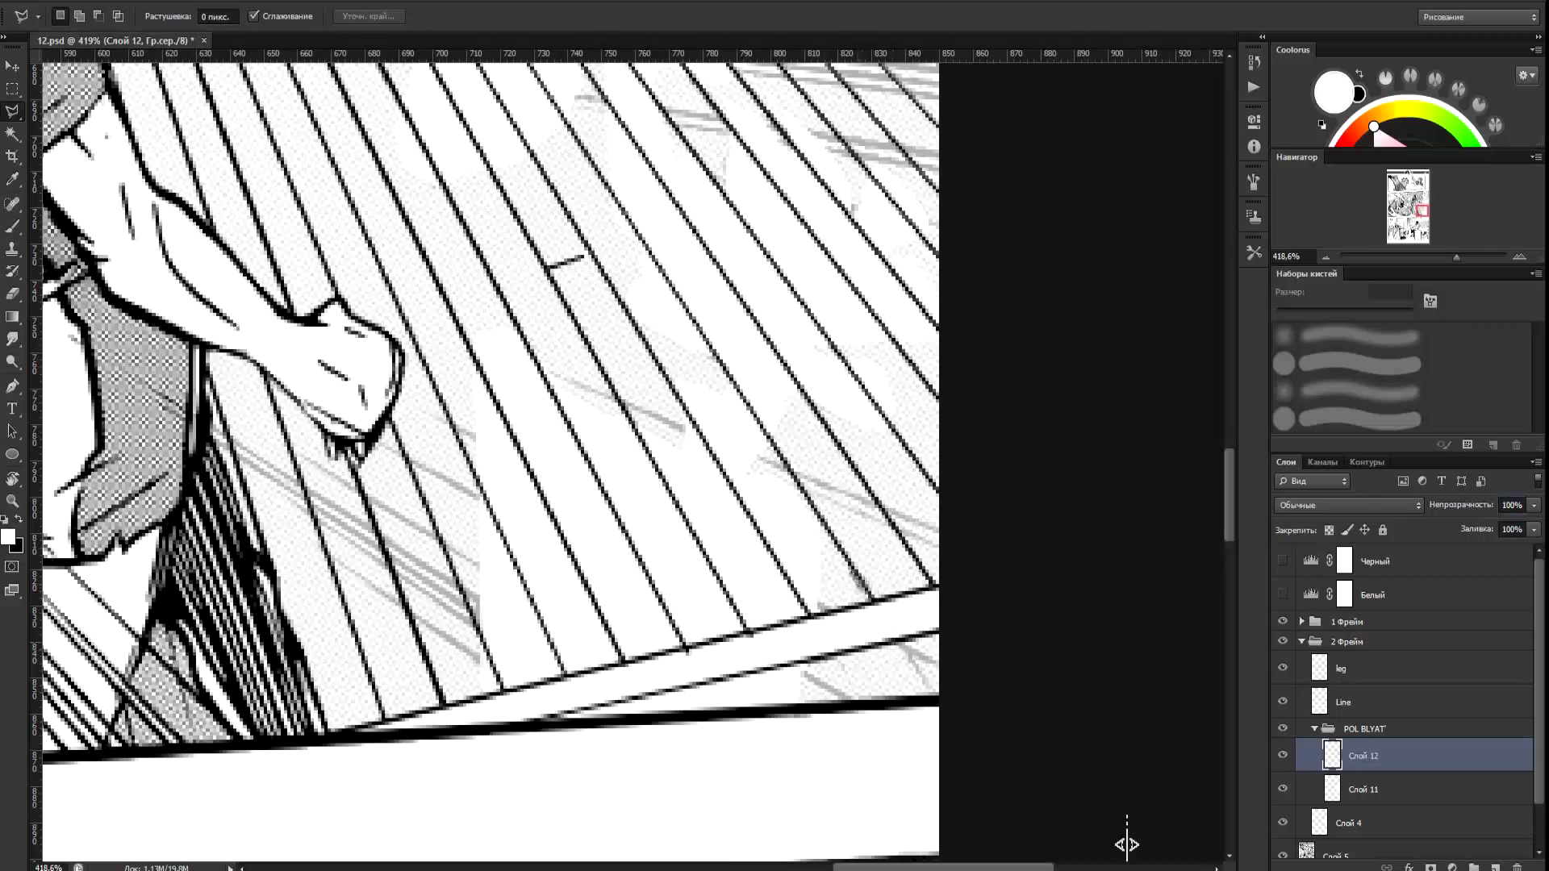
Continue the two rightmost floorboard lines as short black strips between the slanted band and the panel's lower border.
left_click(939, 706)
left_click(840, 550)
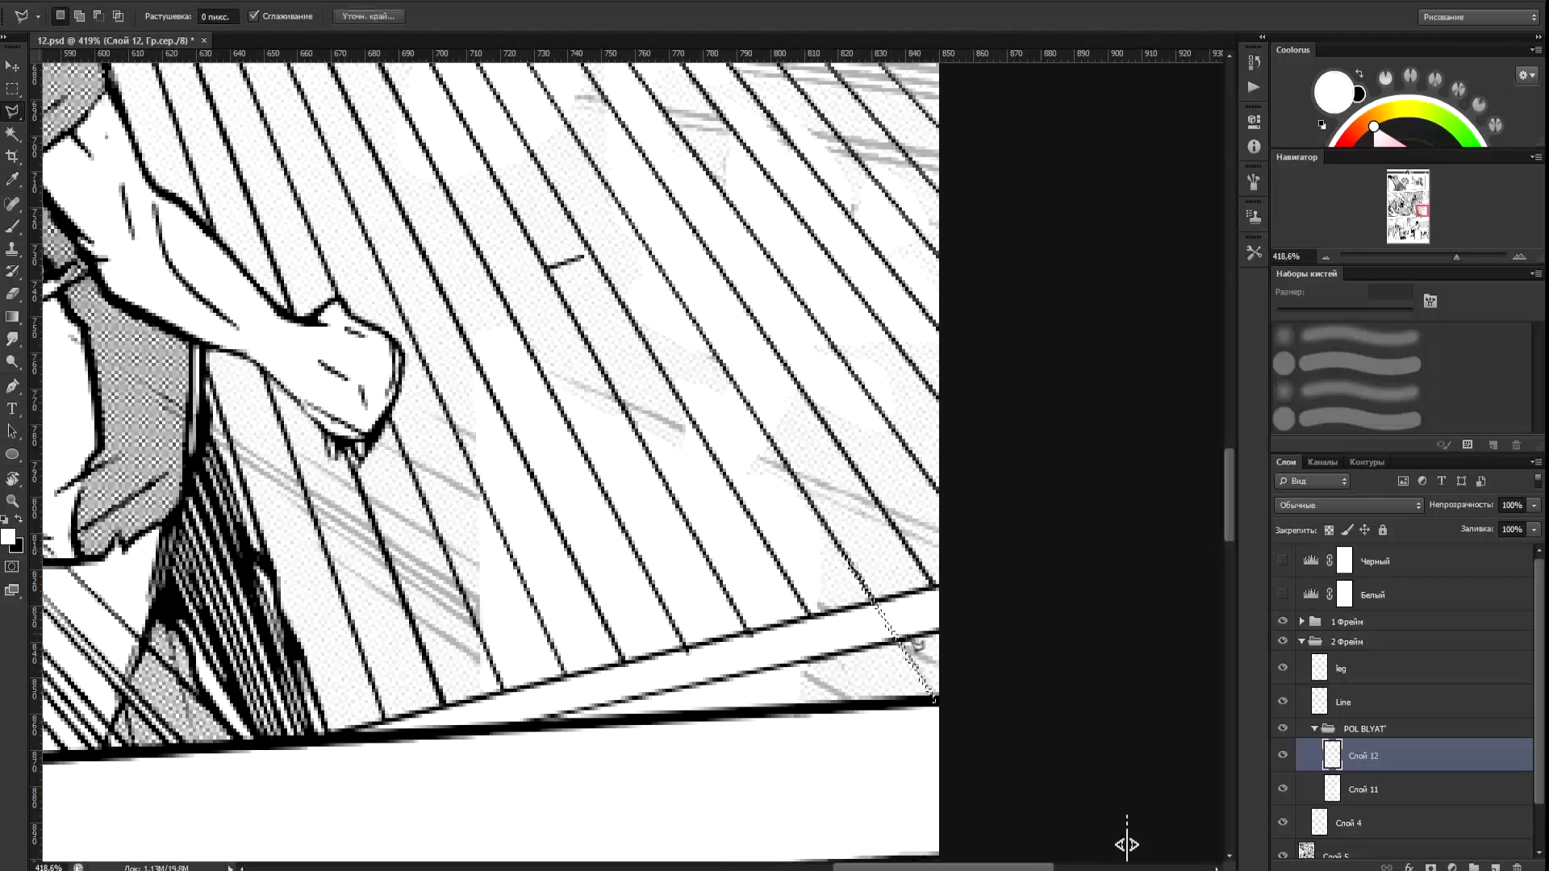
left_click_drag(913, 642, 905, 645)
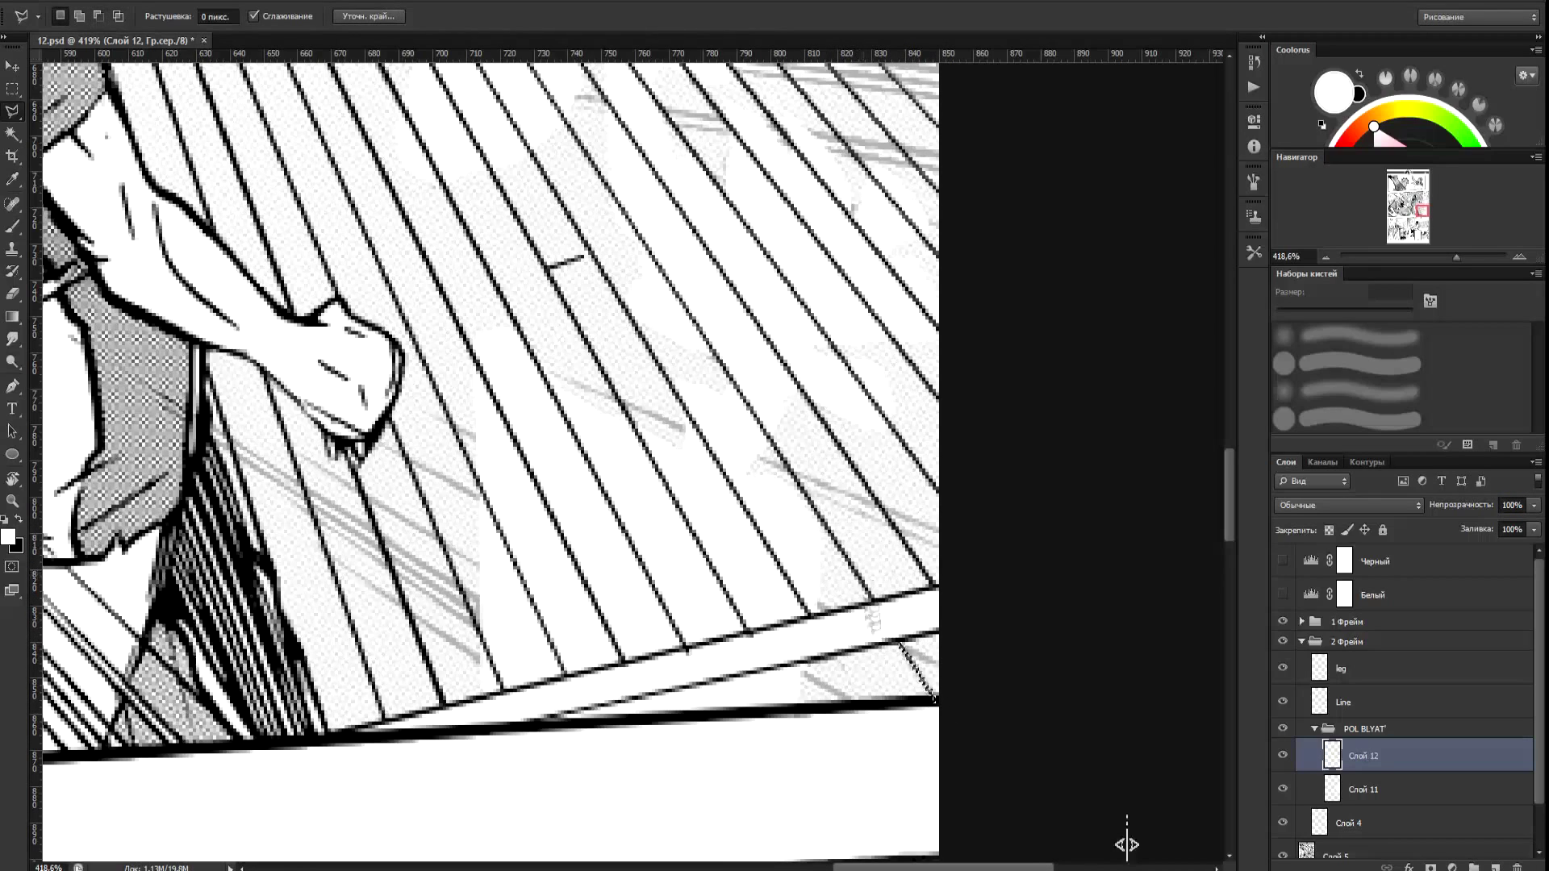
left_click(730, 481)
left_click(730, 480)
left_click(828, 662, "alt")
left_click(847, 655)
left_click(710, 445)
left_click(828, 663)
left_click(792, 585)
left_click(686, 520)
Draw the third and fourth short floorboard lines from the right beneath the slanted band, trimming each at the band's edge.
left_click(768, 672, "alt")
left_click(788, 667)
left_click(695, 502)
left_click(659, 486)
left_click(766, 673)
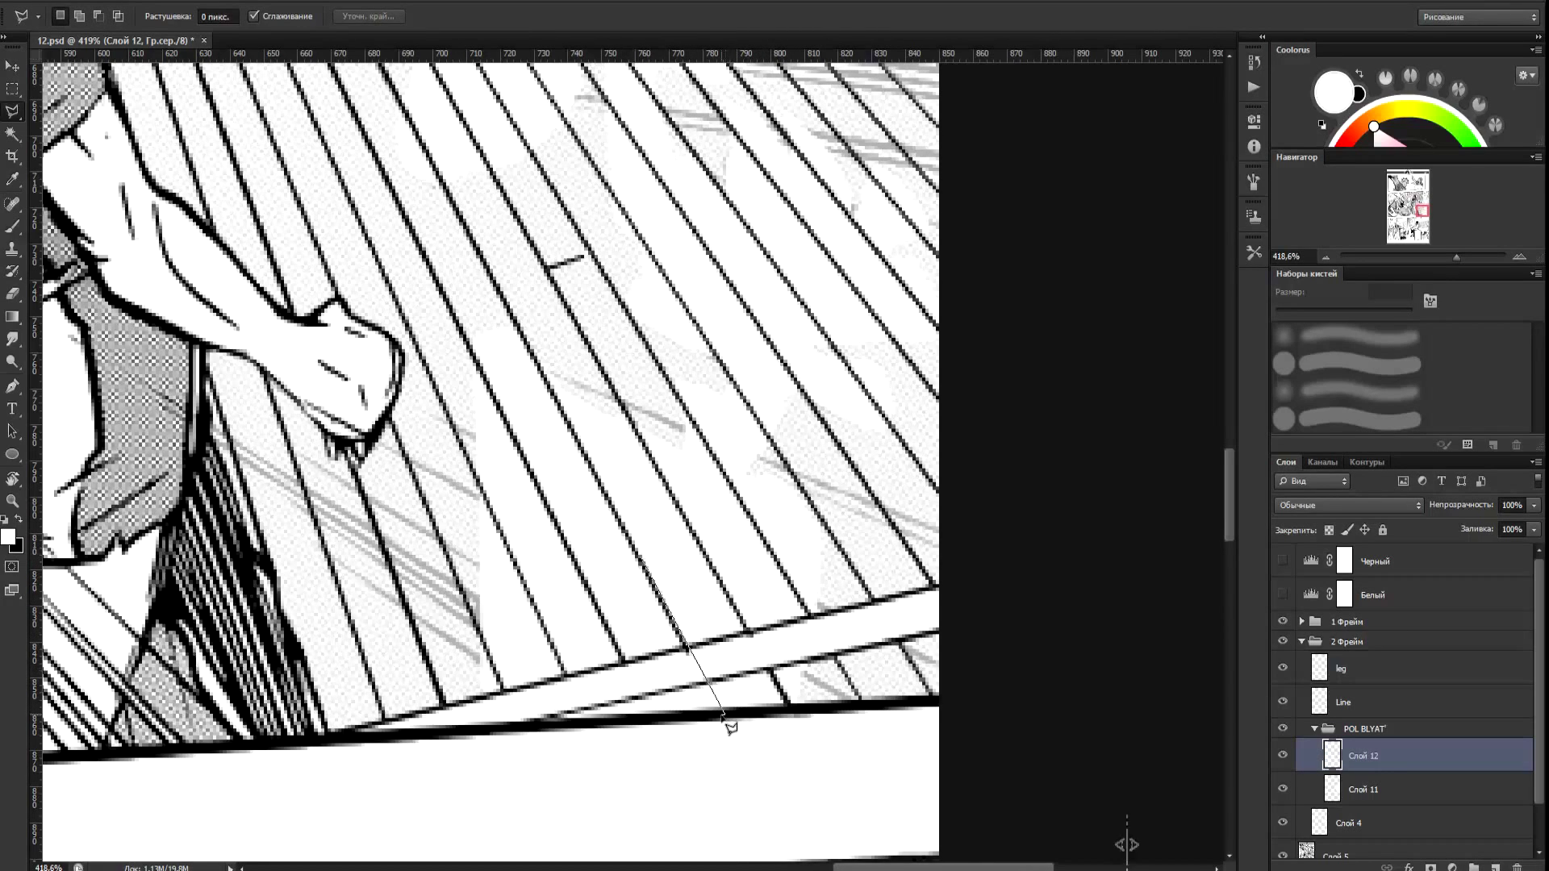
left_click(643, 563)
left_click(707, 682, "alt")
left_click(731, 677)
left_click(640, 544)
left_click(613, 552)
left_click(706, 682)
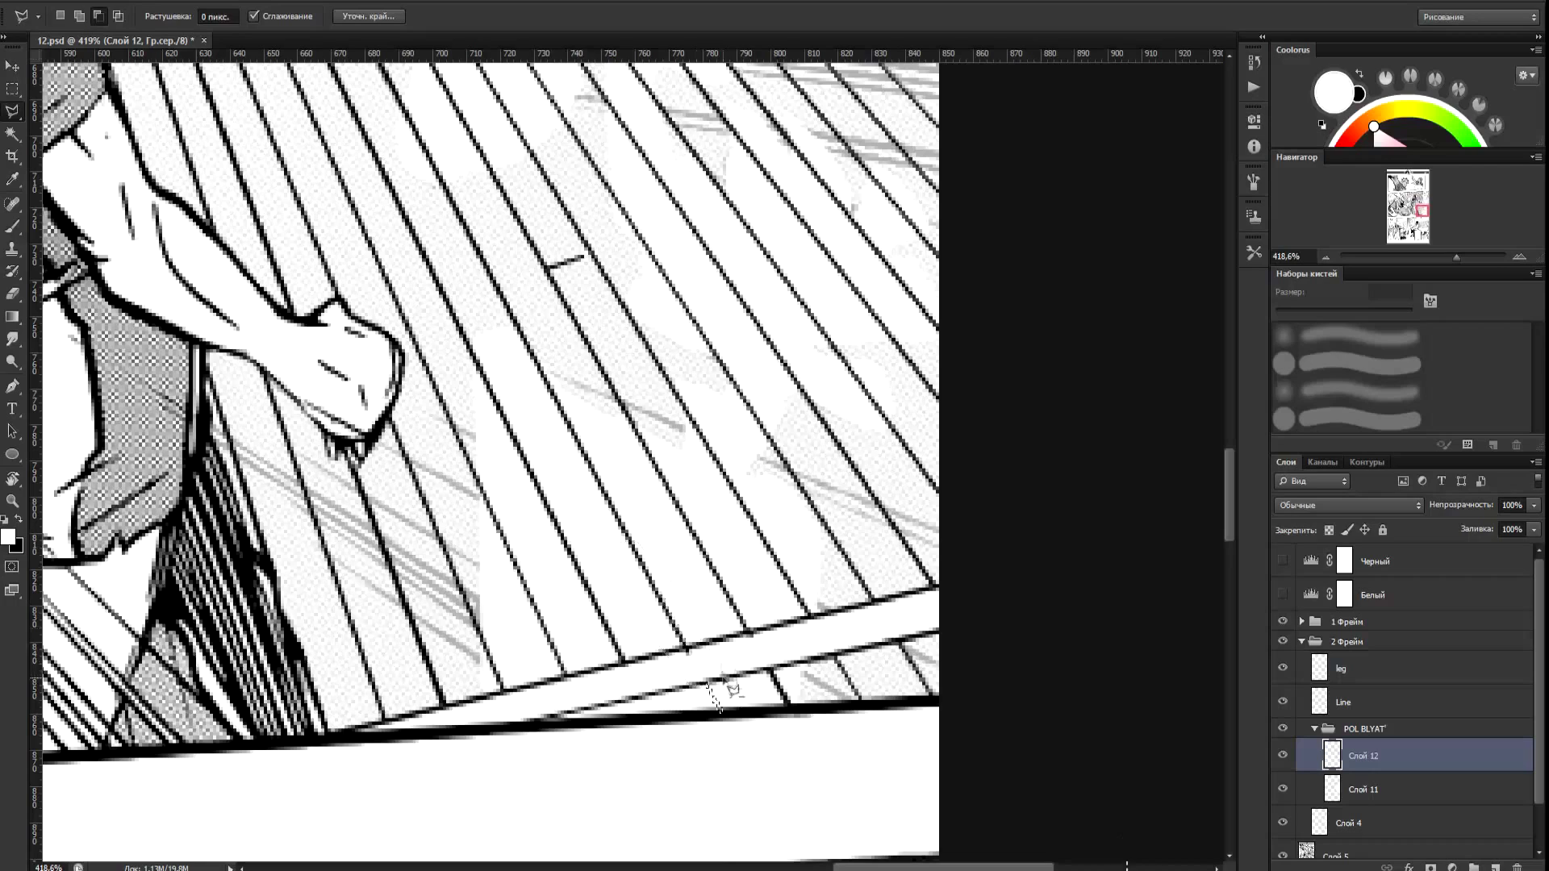
Add the last two short black floorboard lines at the narrow left end beneath the slanted band and clear the selection.
key("x")
left_click(595, 584)
left_click(594, 584)
left_click(643, 697, "alt")
left_click(659, 693)
left_click(589, 568)
left_click(569, 574)
left_click(643, 697)
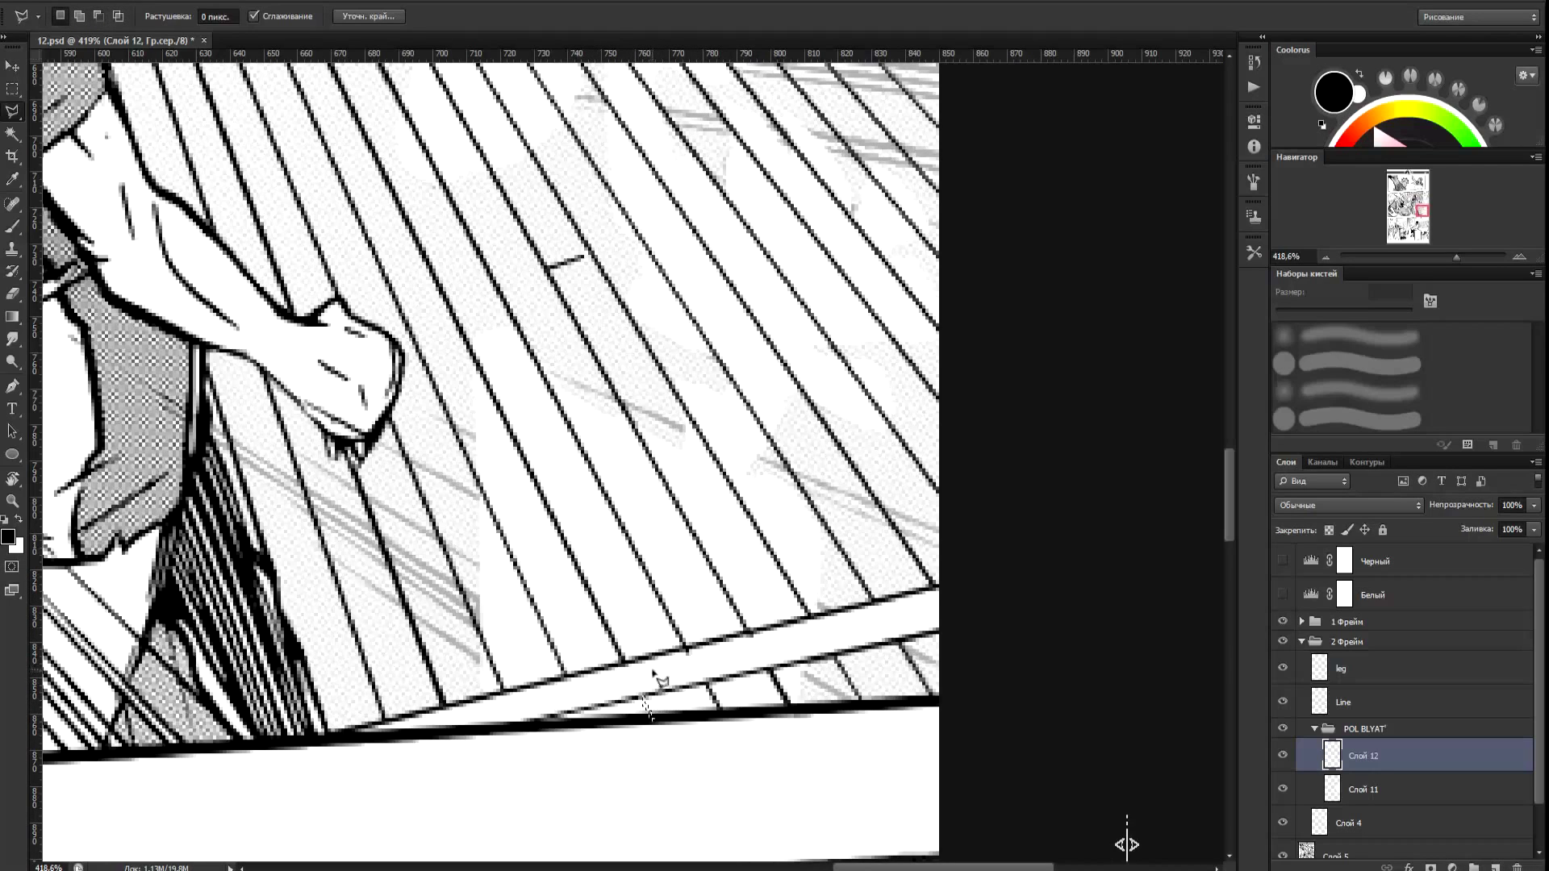
key("x")
left_click(545, 619)
left_click(577, 714, "alt")
left_click(590, 707)
left_click(545, 598)
left_click(530, 602)
left_click(576, 714)
key("ctrl+d")
Draw a thin black line along the floor's upper edge beneath the net's lower tape, bridging the gap in the artwork.
left_click_drag(710, 590, 605, 590)
left_click_drag(696, 242, 807, 355)
scroll(811, 359, "up", 1)
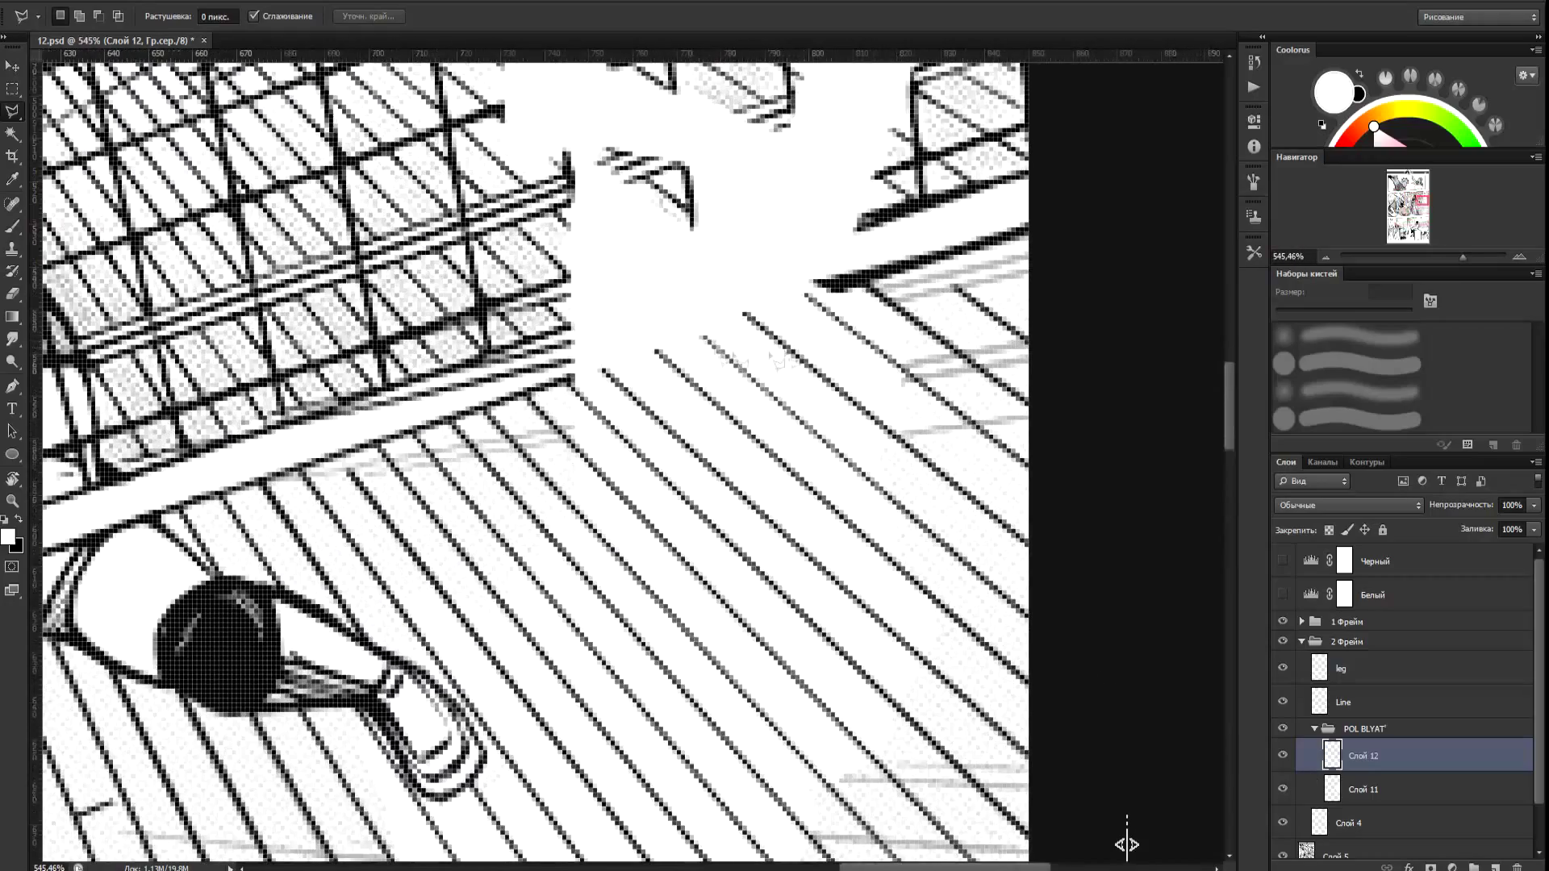
left_click(326, 464)
key("Escape")
left_click(326, 464)
left_click(1074, 209)
left_click(1074, 218)
left_click(326, 464)
key("ctrl+Delete")
key("ctrl+d")
key("ctrl+d")
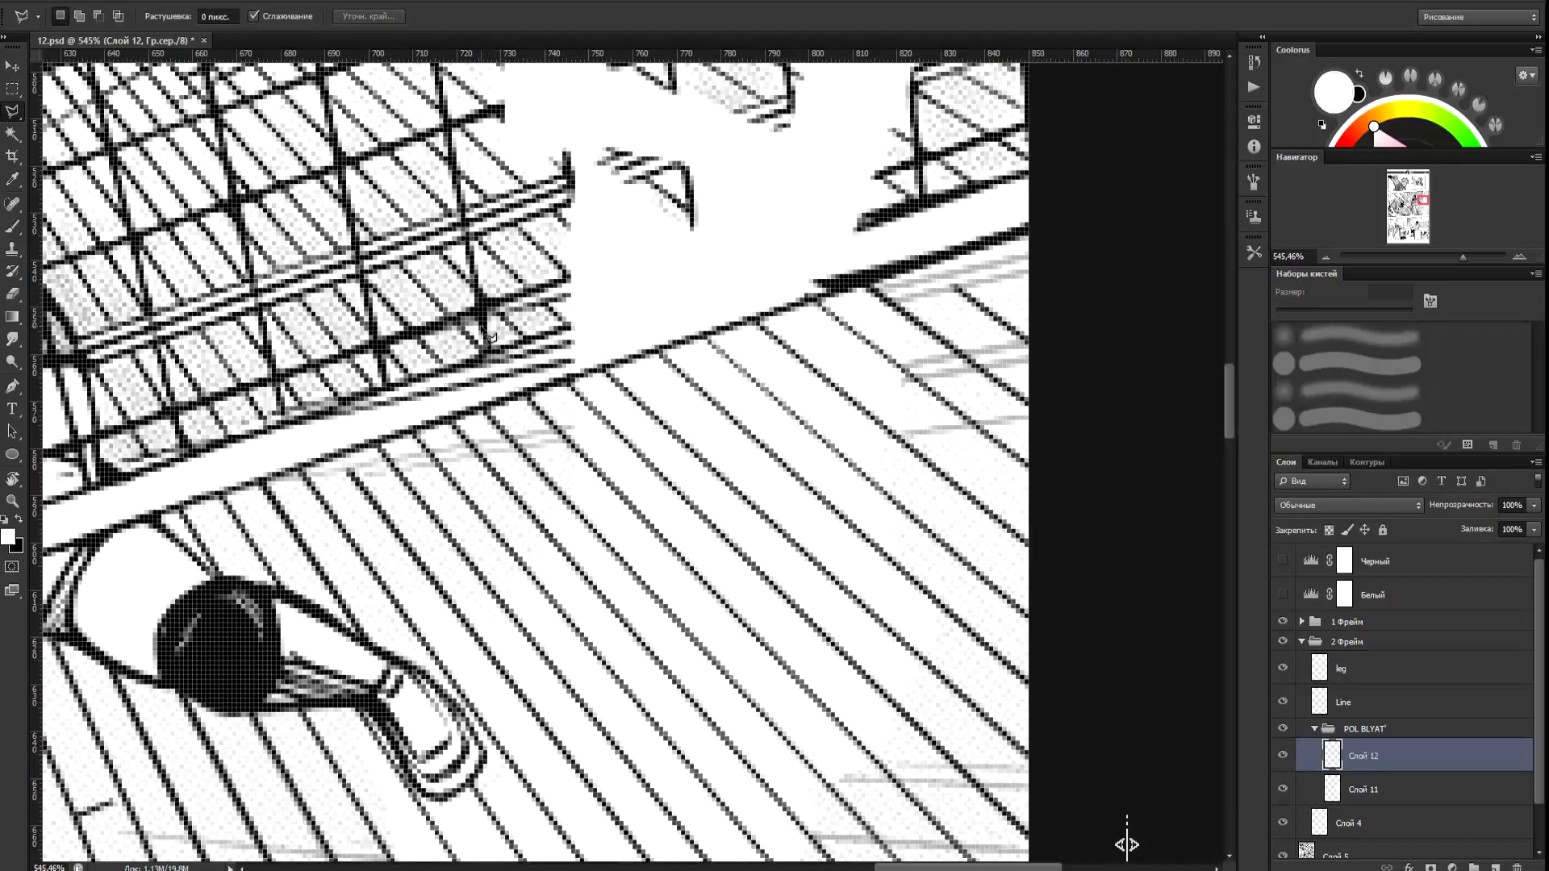
Return the white fill layer to full opacity and add a new layer between it and the floorboard lines.
scroll(794, 320, "down", 5)
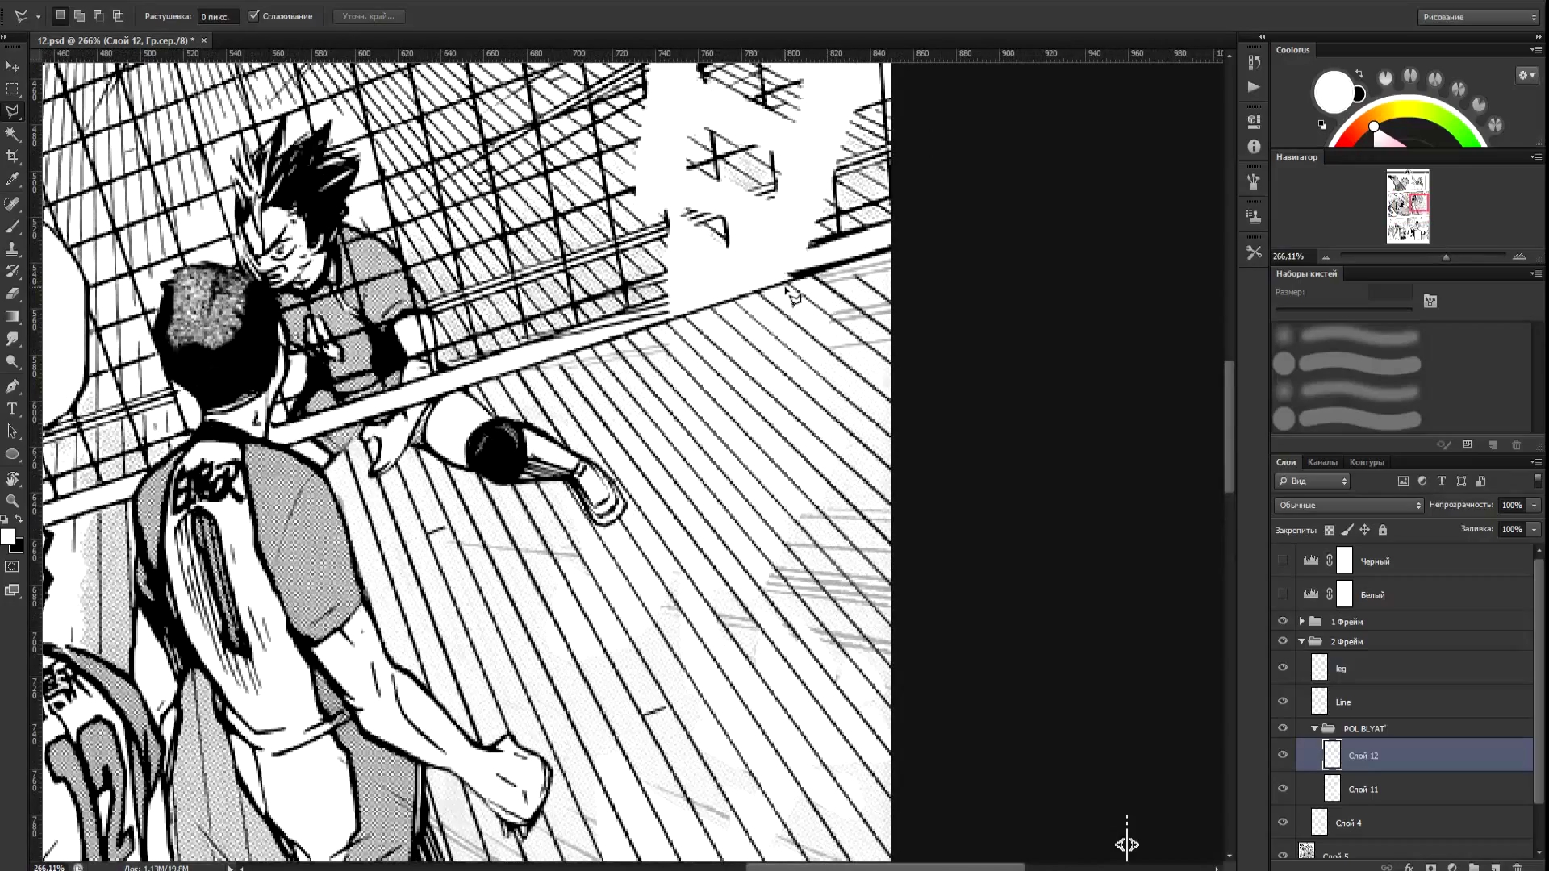
scroll(795, 297, "down", 2)
left_click(1356, 788)
left_click_drag(1454, 512, 1520, 510)
left_click(1495, 867)
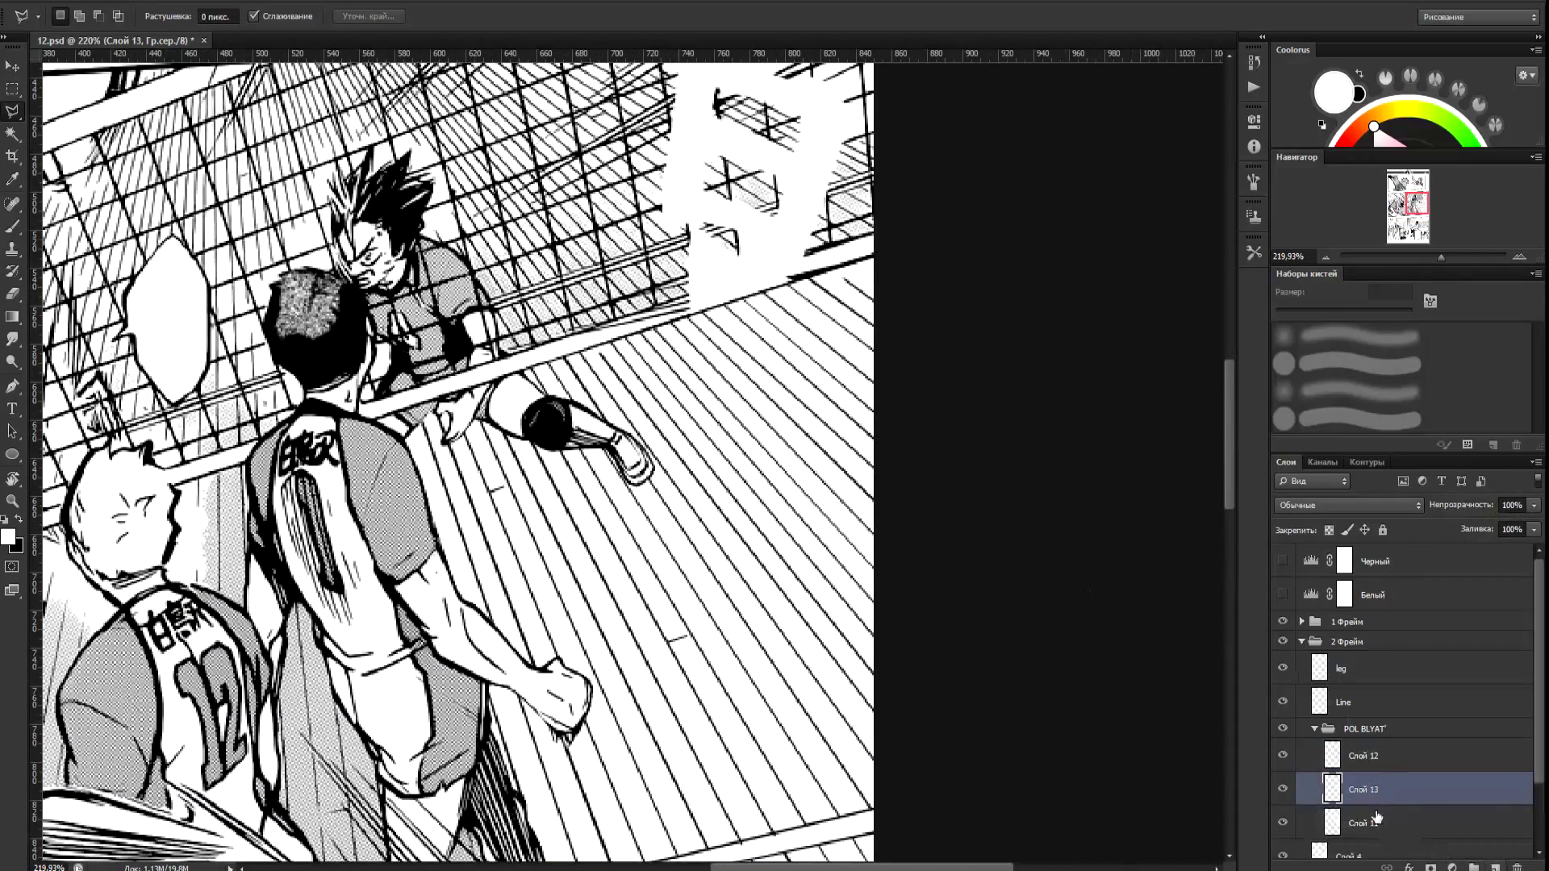
Paint a halftone dot pattern over the selected floor area on the new layer using the Pattern Stamp tool.
left_click_drag(12, 248, 44, 263)
left_click(559, 16)
scroll(567, 120, "down", 5)
scroll(568, 120, "up", 6)
scroll(567, 119, "up", 3)
left_click(535, 114)
mouse_move(860, 284)
left_mouse_down()
mouse_move(517, 452)
mouse_move(462, 542)
left_mouse_up()
mouse_move(855, 363)
left_mouse_down()
mouse_move(600, 552)
mouse_move(857, 451)
left_mouse_up()
mouse_move(843, 835)
left_mouse_down()
mouse_move(847, 476)
mouse_move(548, 573)
mouse_move(843, 504)
mouse_move(795, 823)
mouse_move(556, 815)
mouse_move(634, 835)
left_mouse_up()
left_click_drag(710, 685, 557, 835)
left_click_drag(726, 726, 710, 513)
left_click_drag(540, 645, 847, 601)
scroll(795, 584, "down", 4)
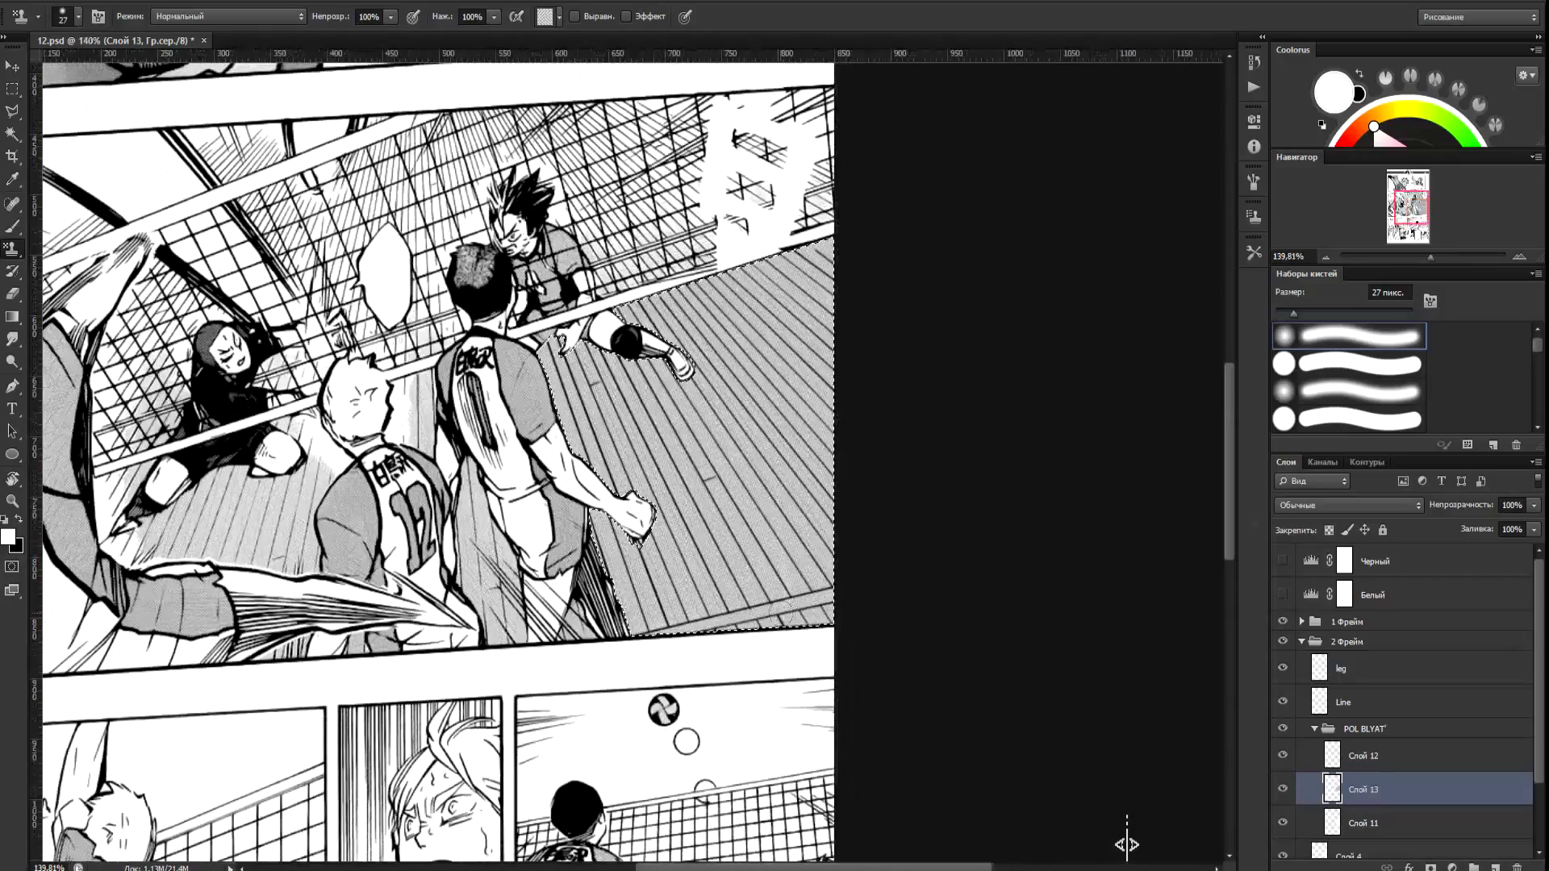
Enlarge the Pattern Stamp brush to 139 px and turn on pattern alignment for the floor screentone.
left_click_drag(727, 428, 789, 428)
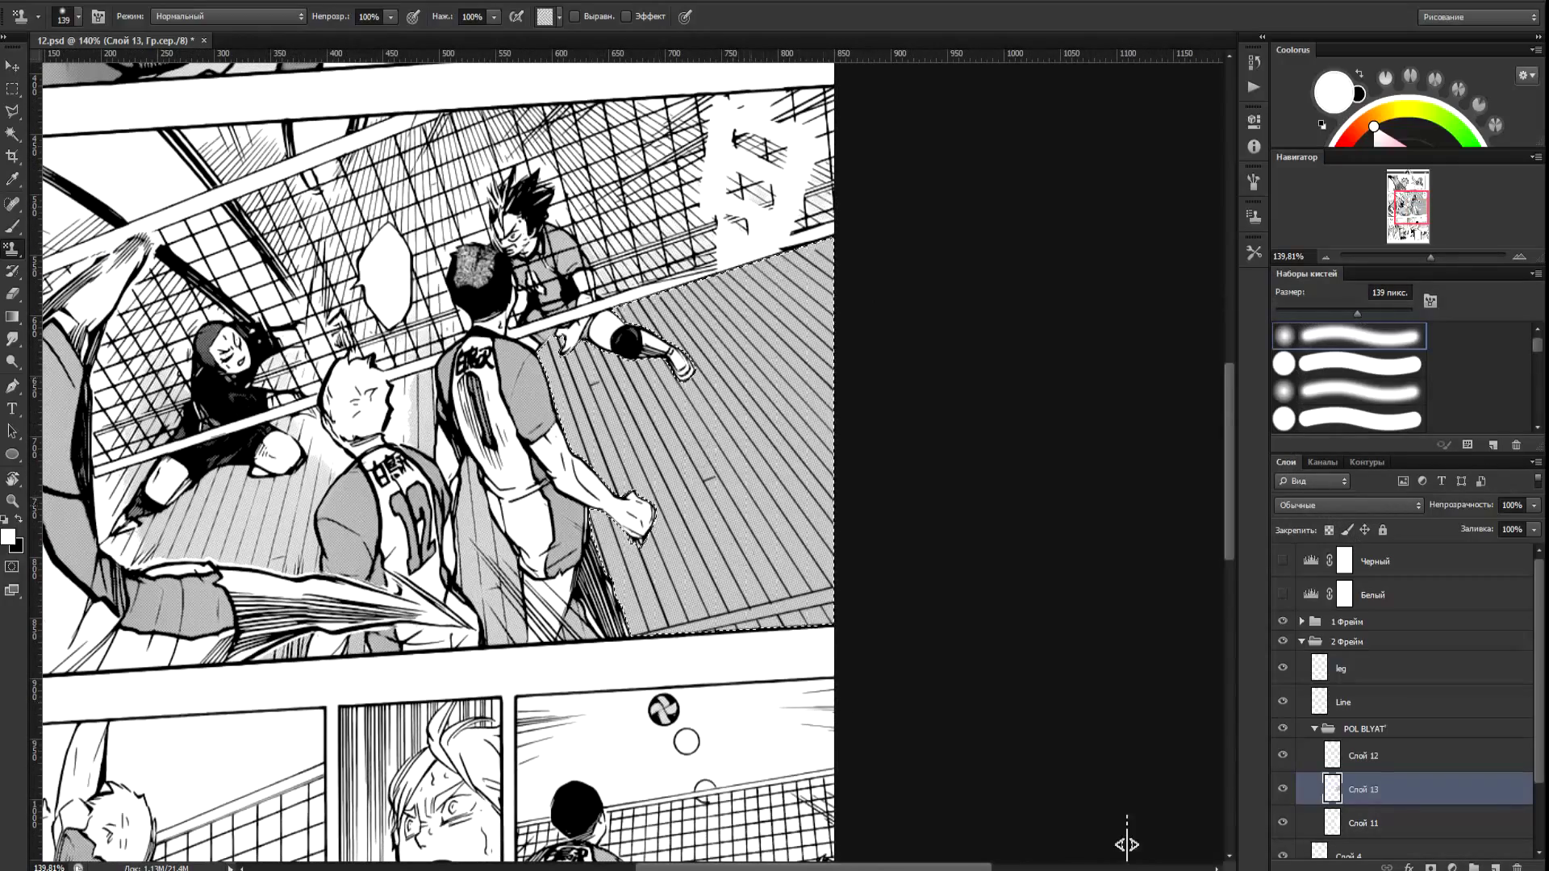
left_click(574, 16)
scroll(1127, 840, "up", 3)
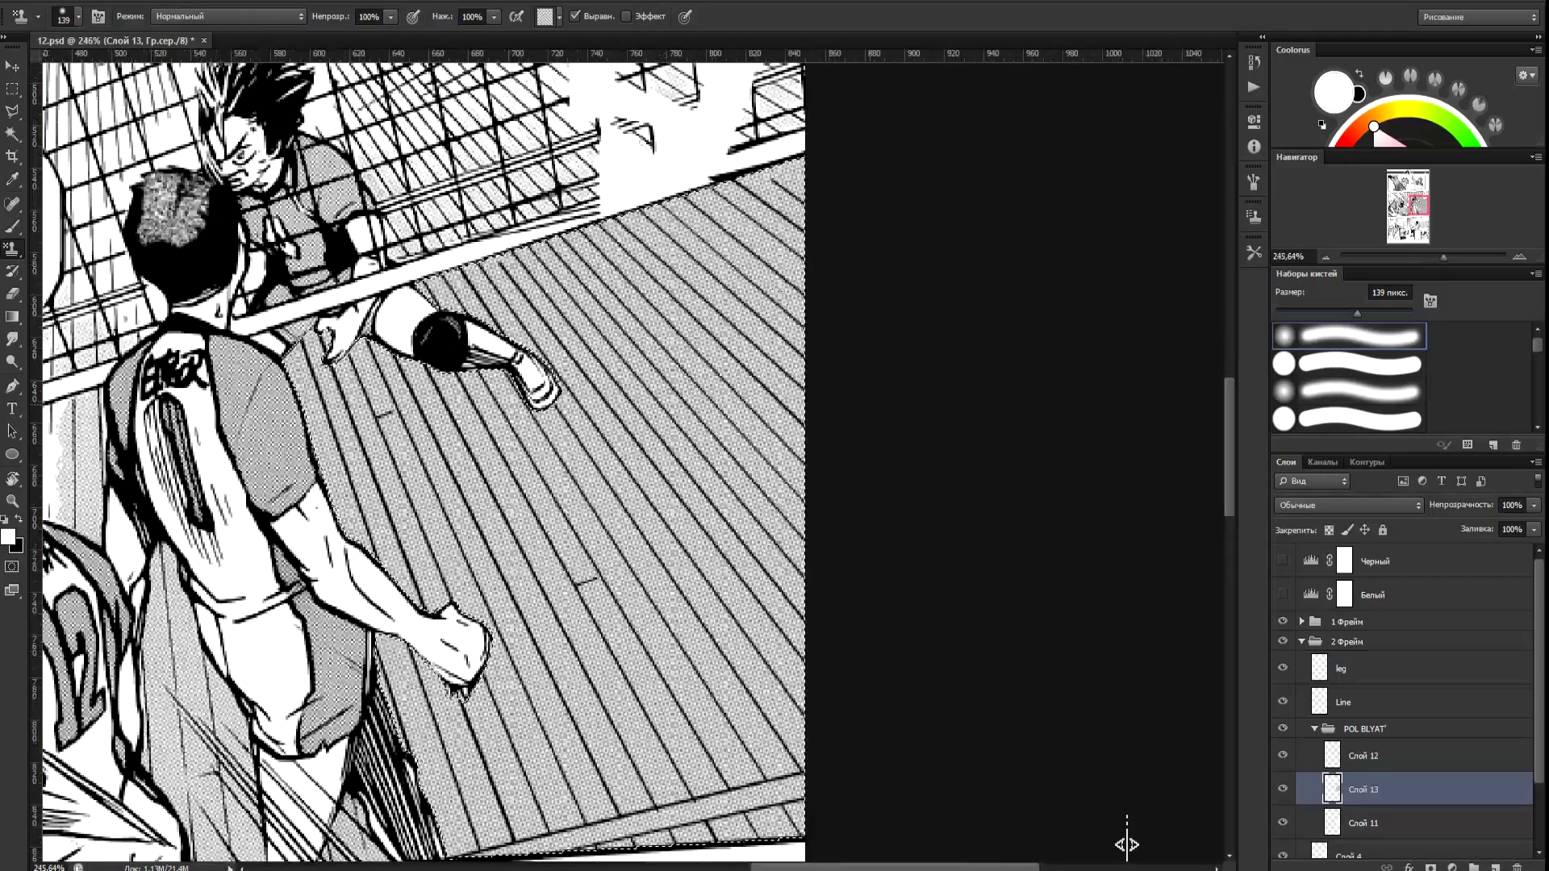
Adjust the Levels of the floor's screentone layer to match the surrounding tone.
key("ctrl+l")
left_click_drag(1410, 492, 1455, 495)
left_click(1476, 356)
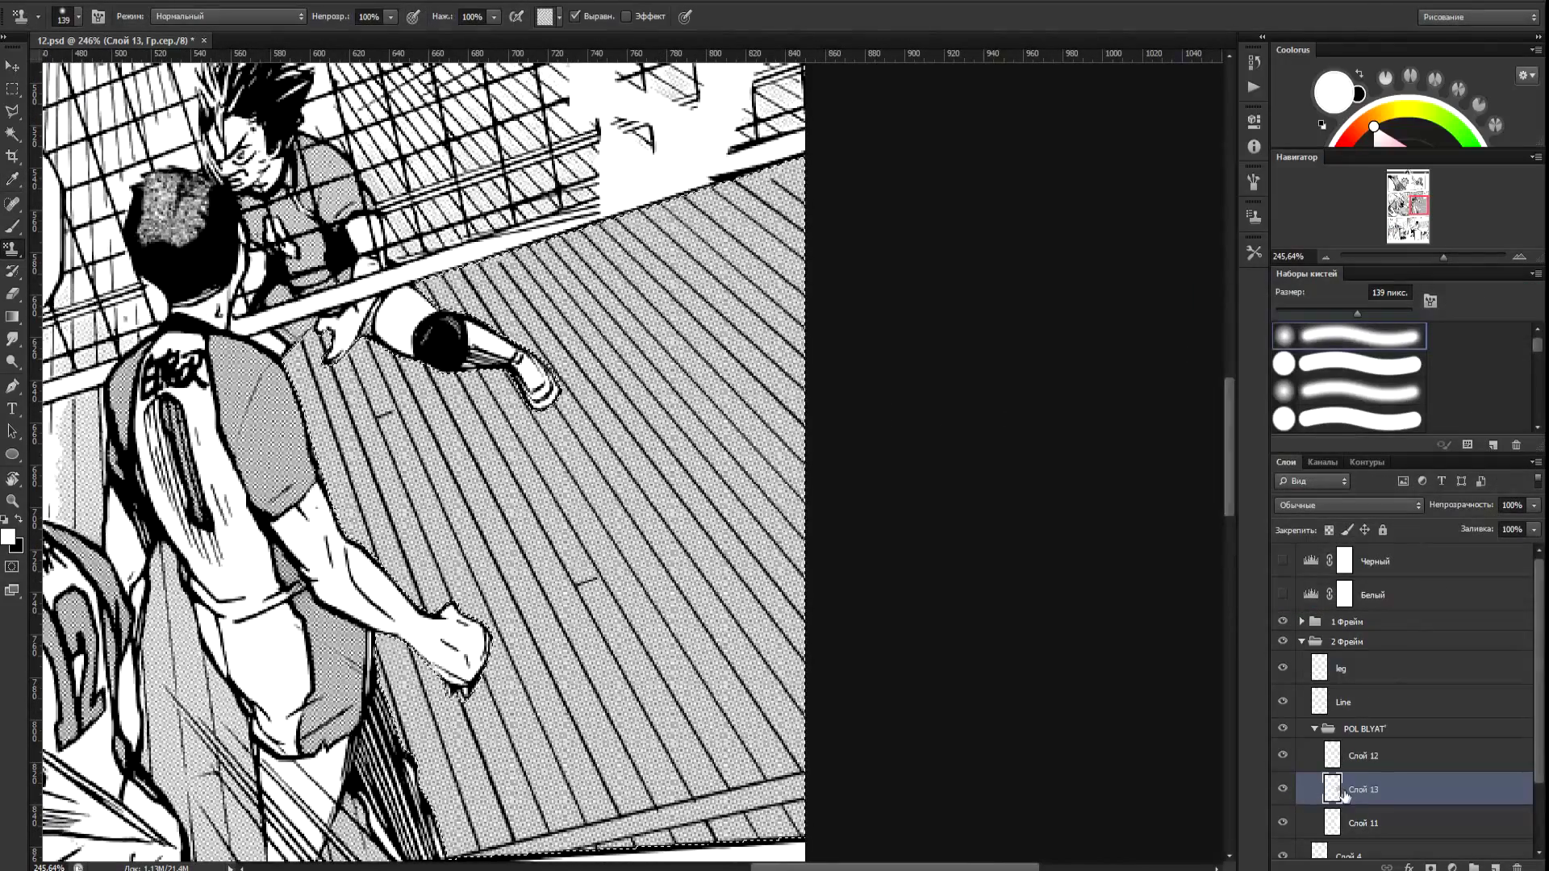
Add a layer mask to the floor's screentone layer from the active floor selection.
left_click(1430, 867)
scroll(1130, 845, "up", 4)
scroll(1127, 843, "down", 1)
key("b")
key("x")
scroll(1127, 843, "down", 1)
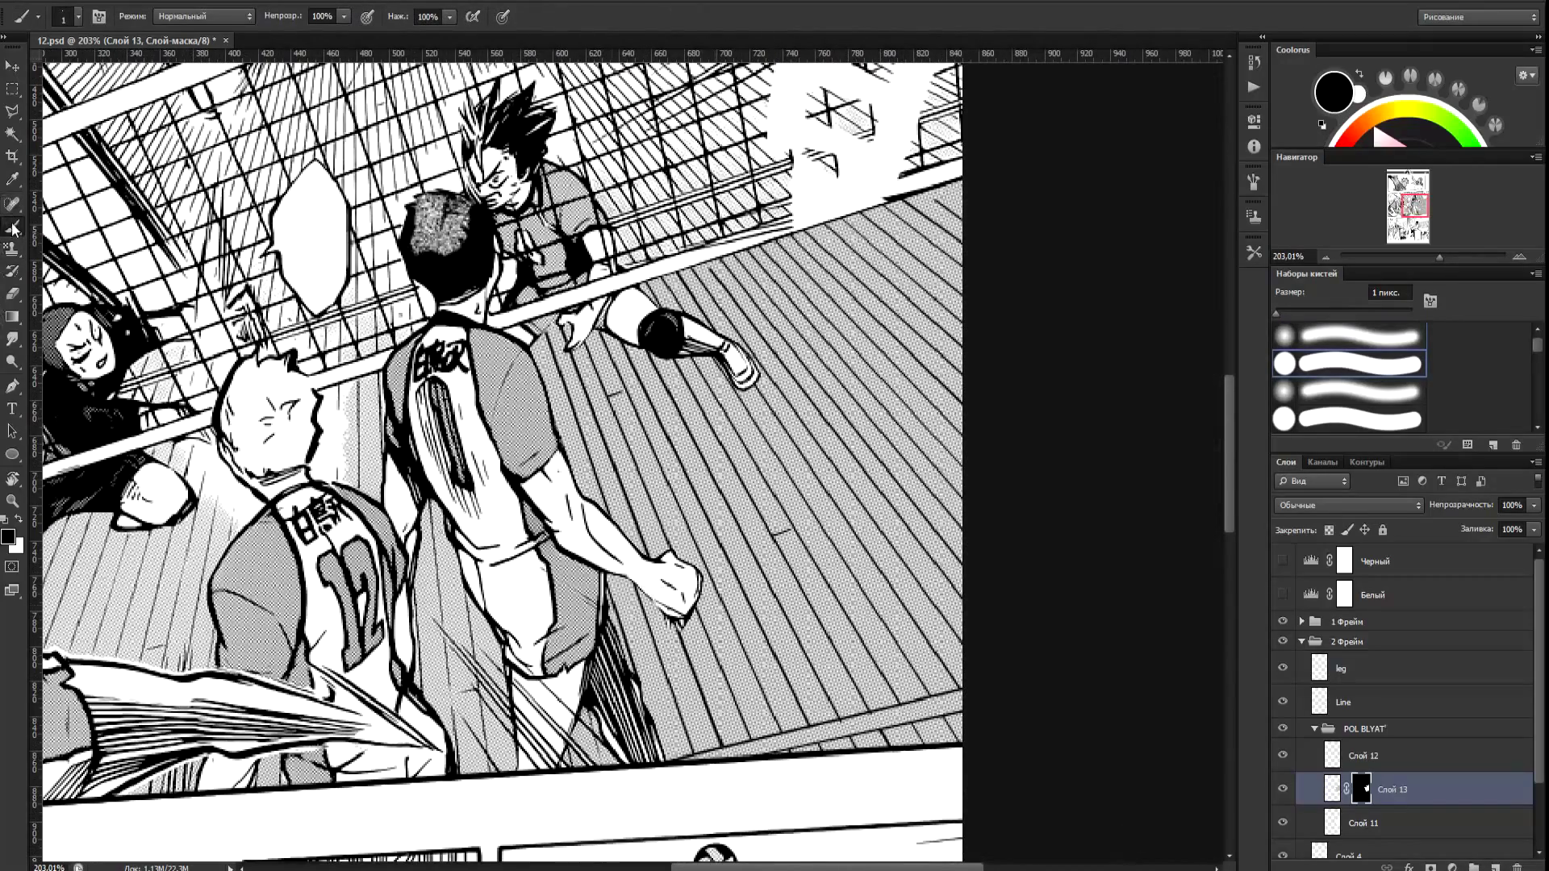
left_click(1283, 789)
left_click(1283, 789)
key("ctrl+z")
left_click(1430, 867)
scroll(1128, 843, "down", 1)
scroll(1127, 843, "up", 1)
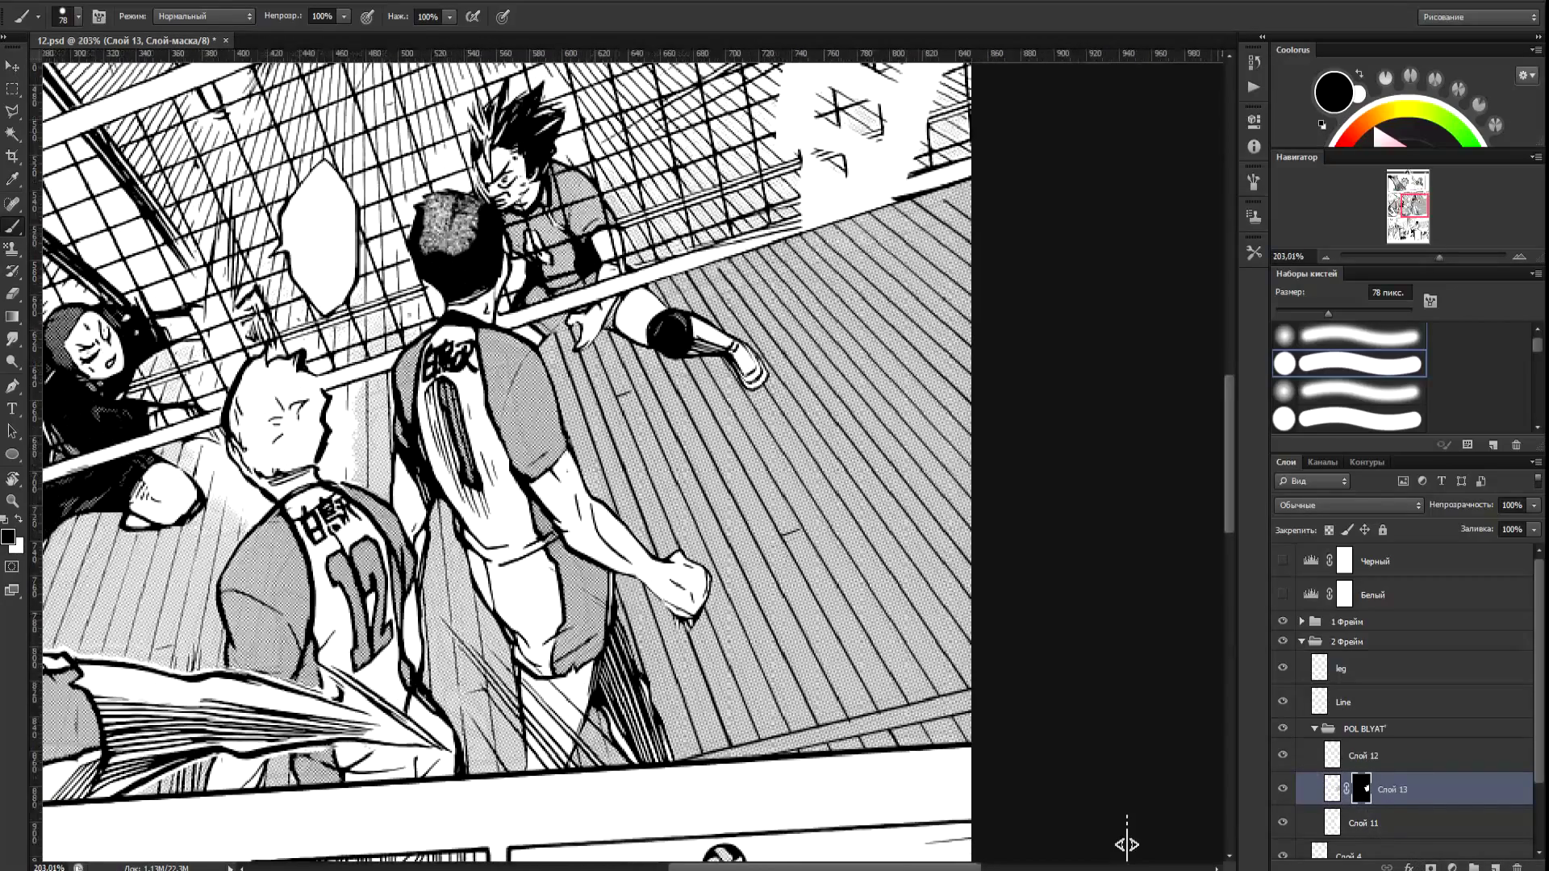
Fade the upper floor screentone with a black-to-white gradient on its mask and set the layer opacity to 92%.
key("g")
left_click_drag(913, 735, 747, 357)
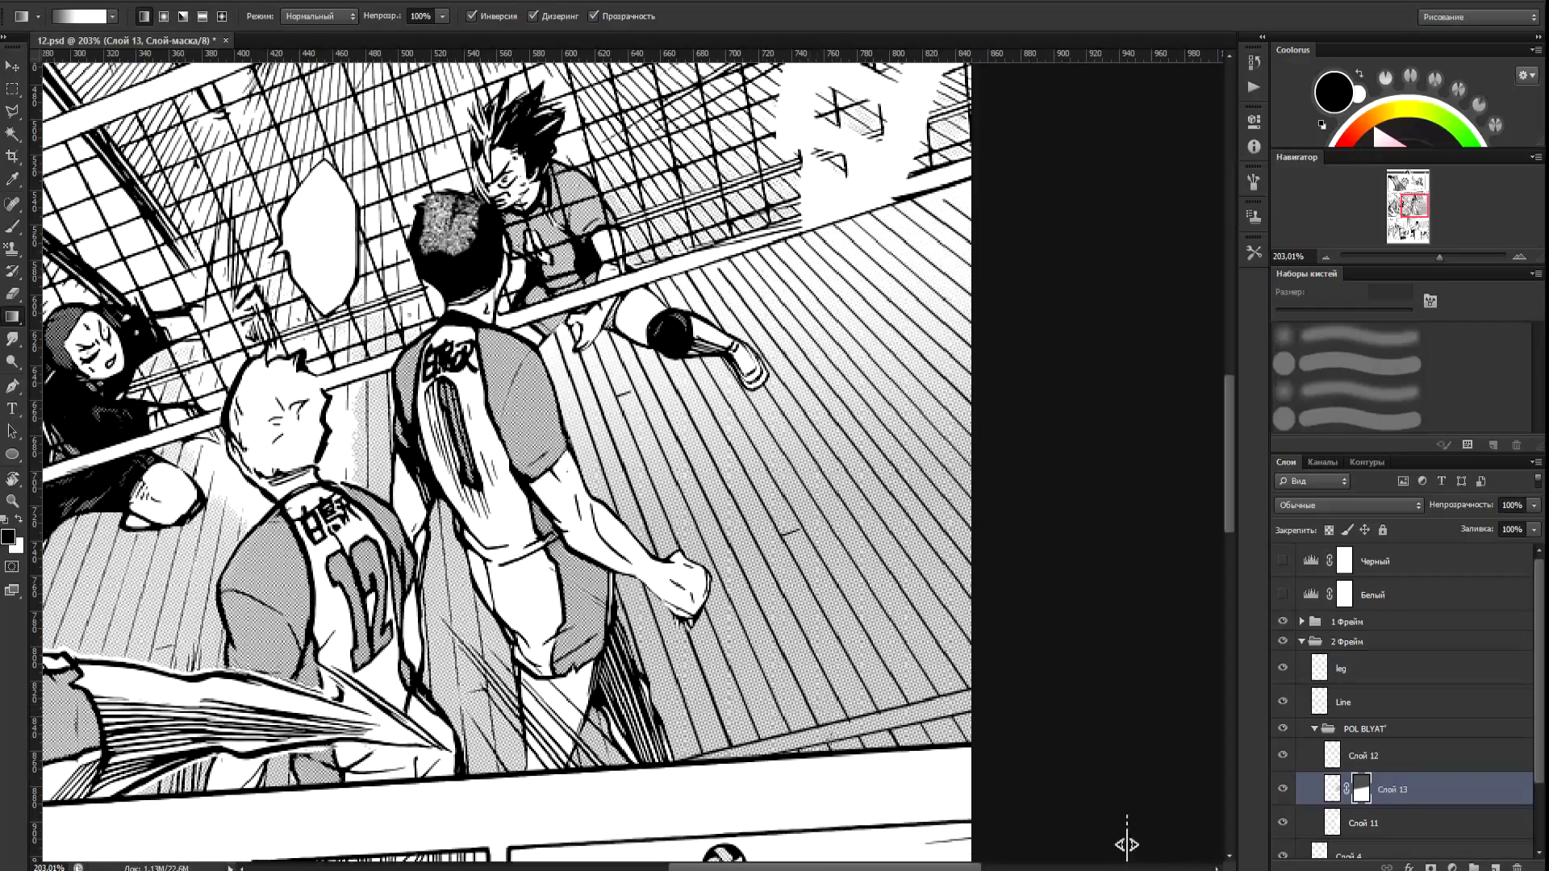
left_click_drag(757, 386, 702, 204)
scroll(807, 347, "down", 5)
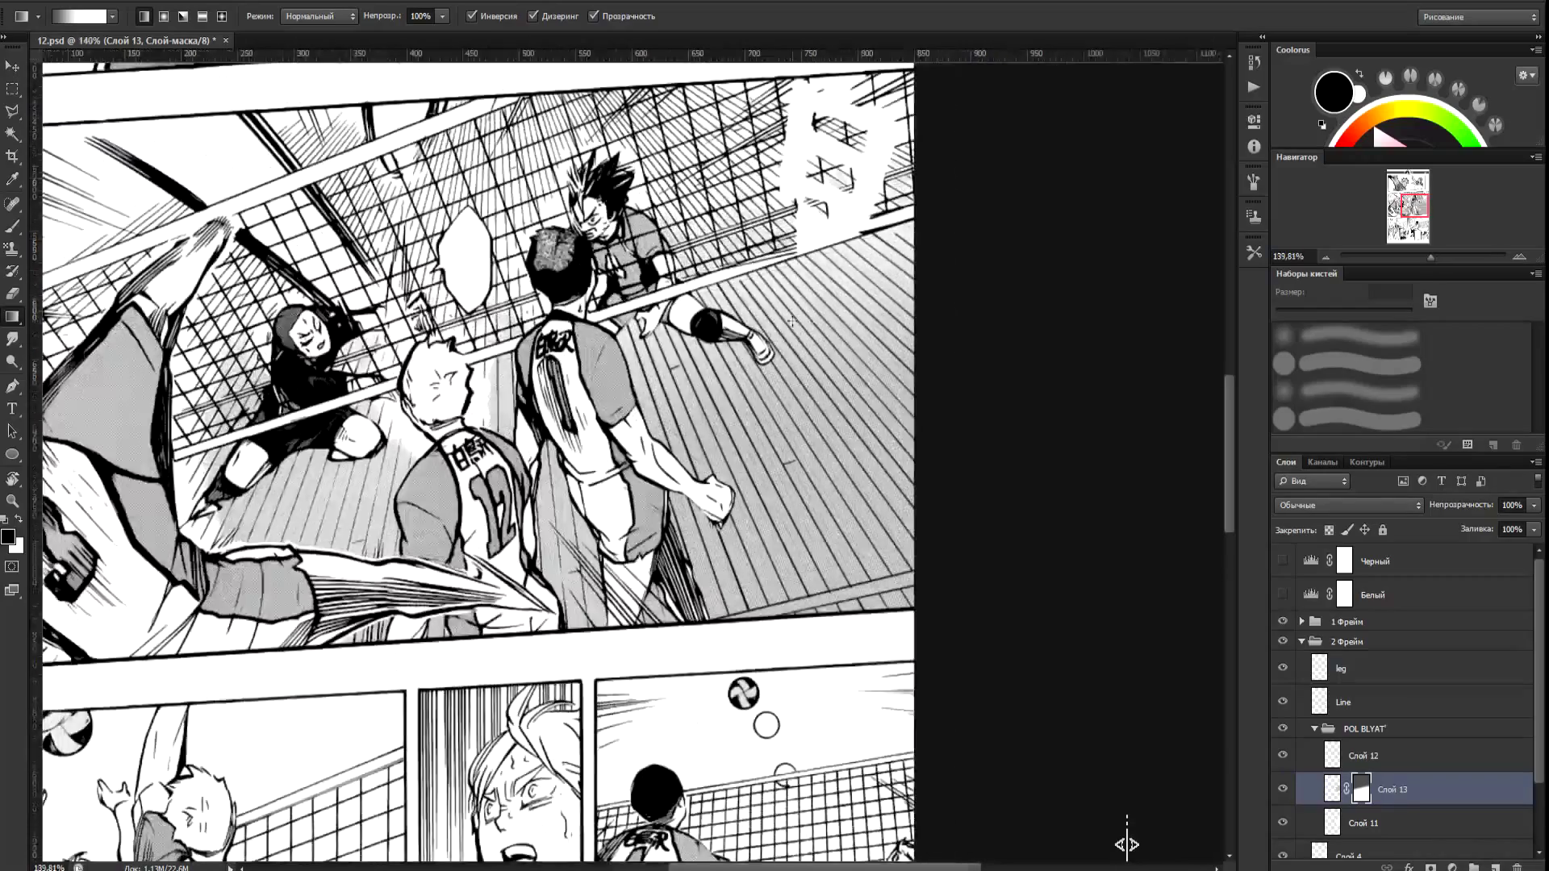
scroll(882, 461, "up", 4)
left_click_drag(1482, 507, 1475, 507)
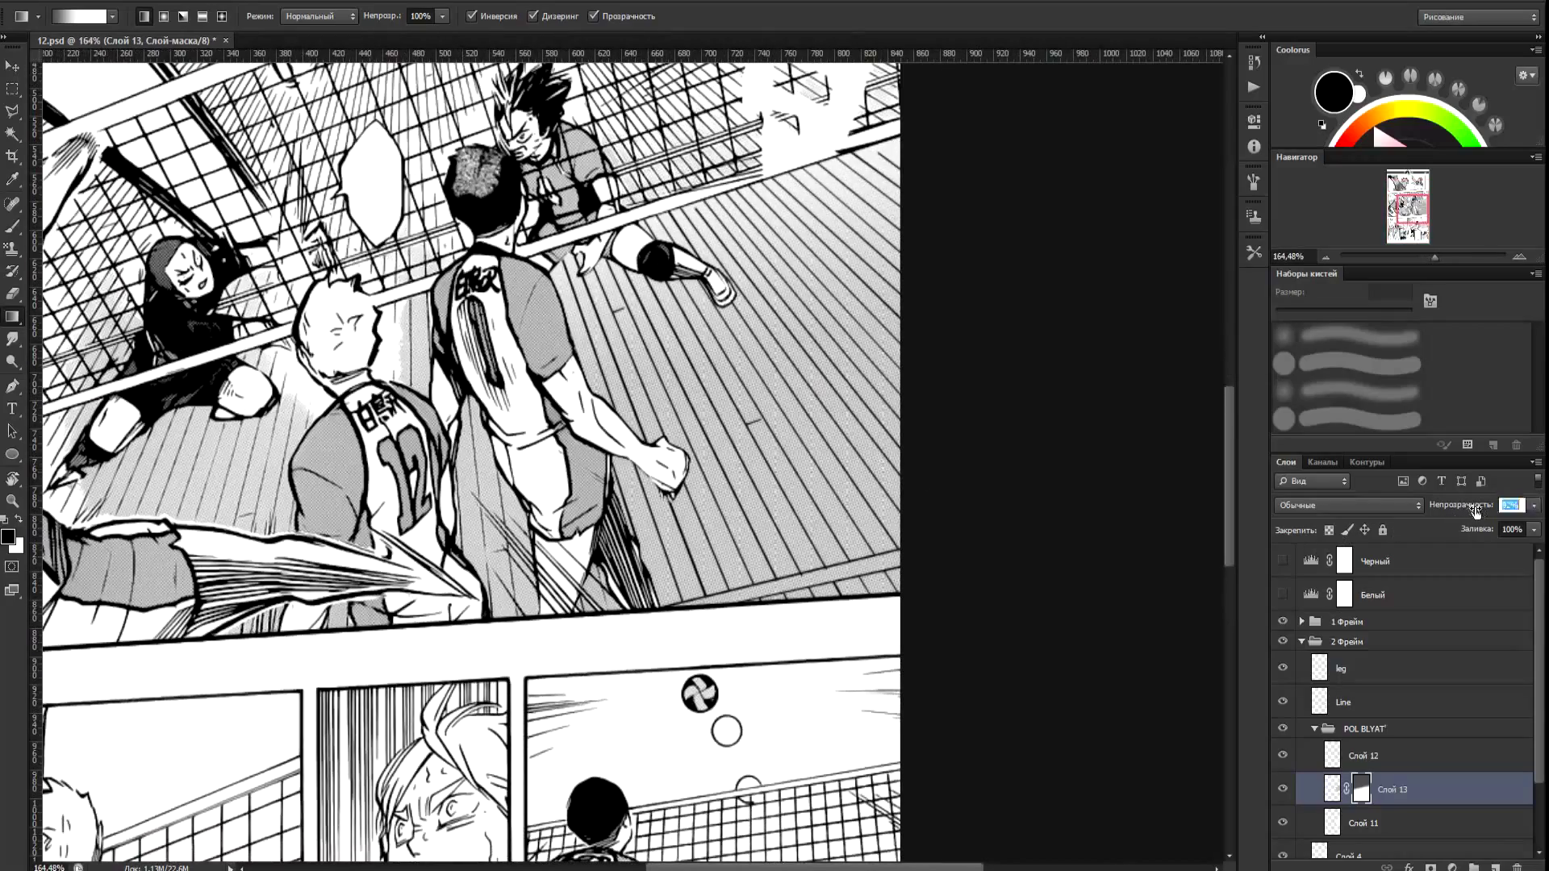
Examine how the faded floor screentone blends with the rest of the second panel.
scroll(686, 387, "up", 4)
scroll(661, 437, "down", 4)
scroll(1127, 843, "down", 2)
scroll(1127, 843, "up", 4)
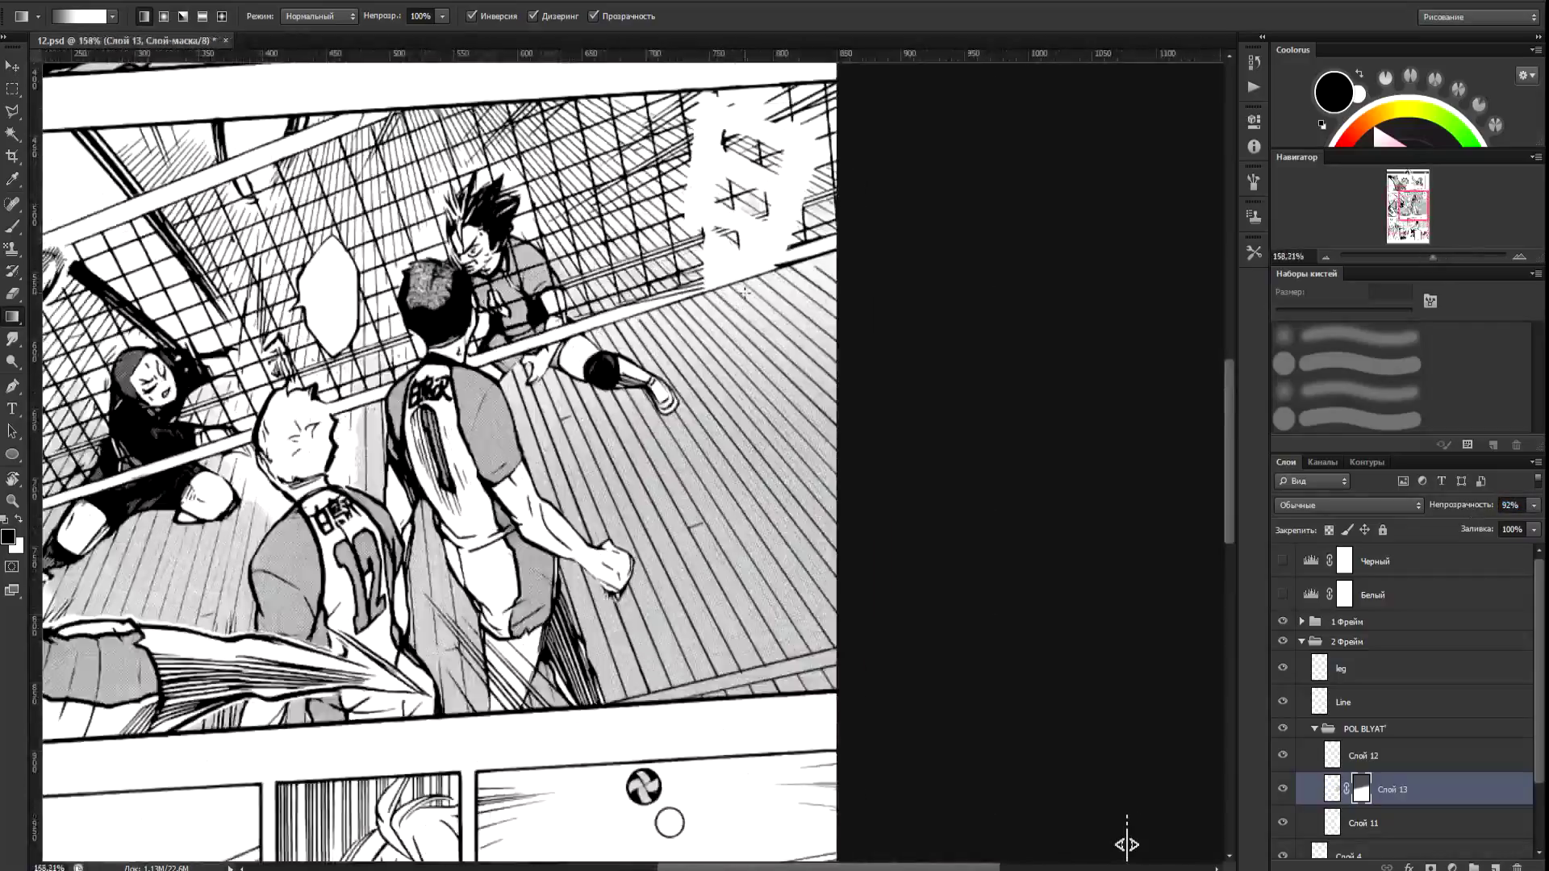
scroll(1127, 843, "down", 2)
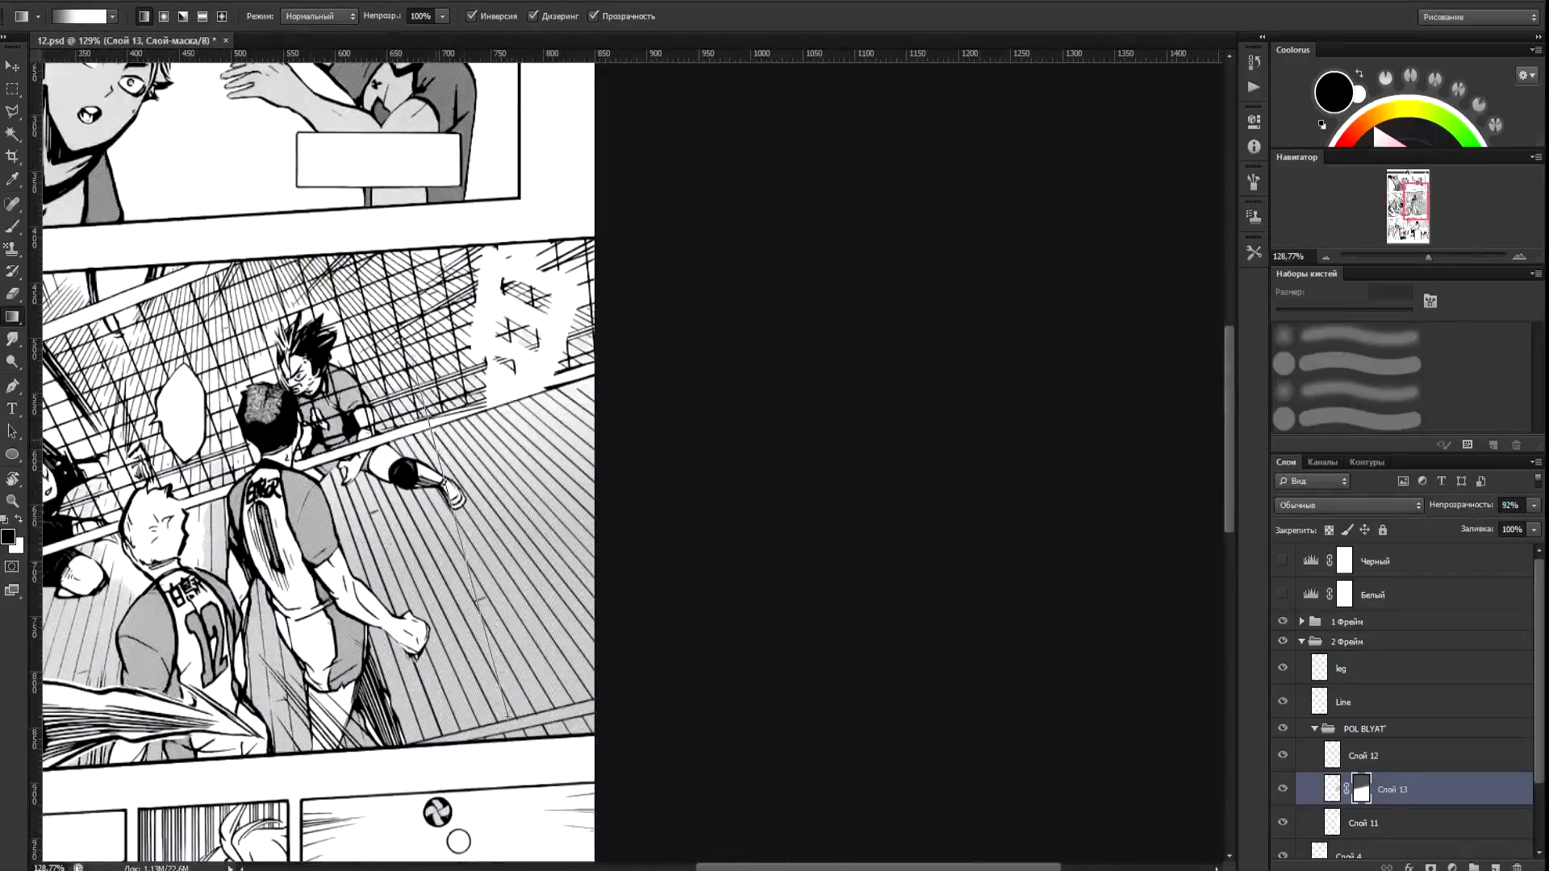
scroll(1127, 843, "down", 1)
scroll(1127, 843, "up", 1)
scroll(1127, 844, "up", 2)
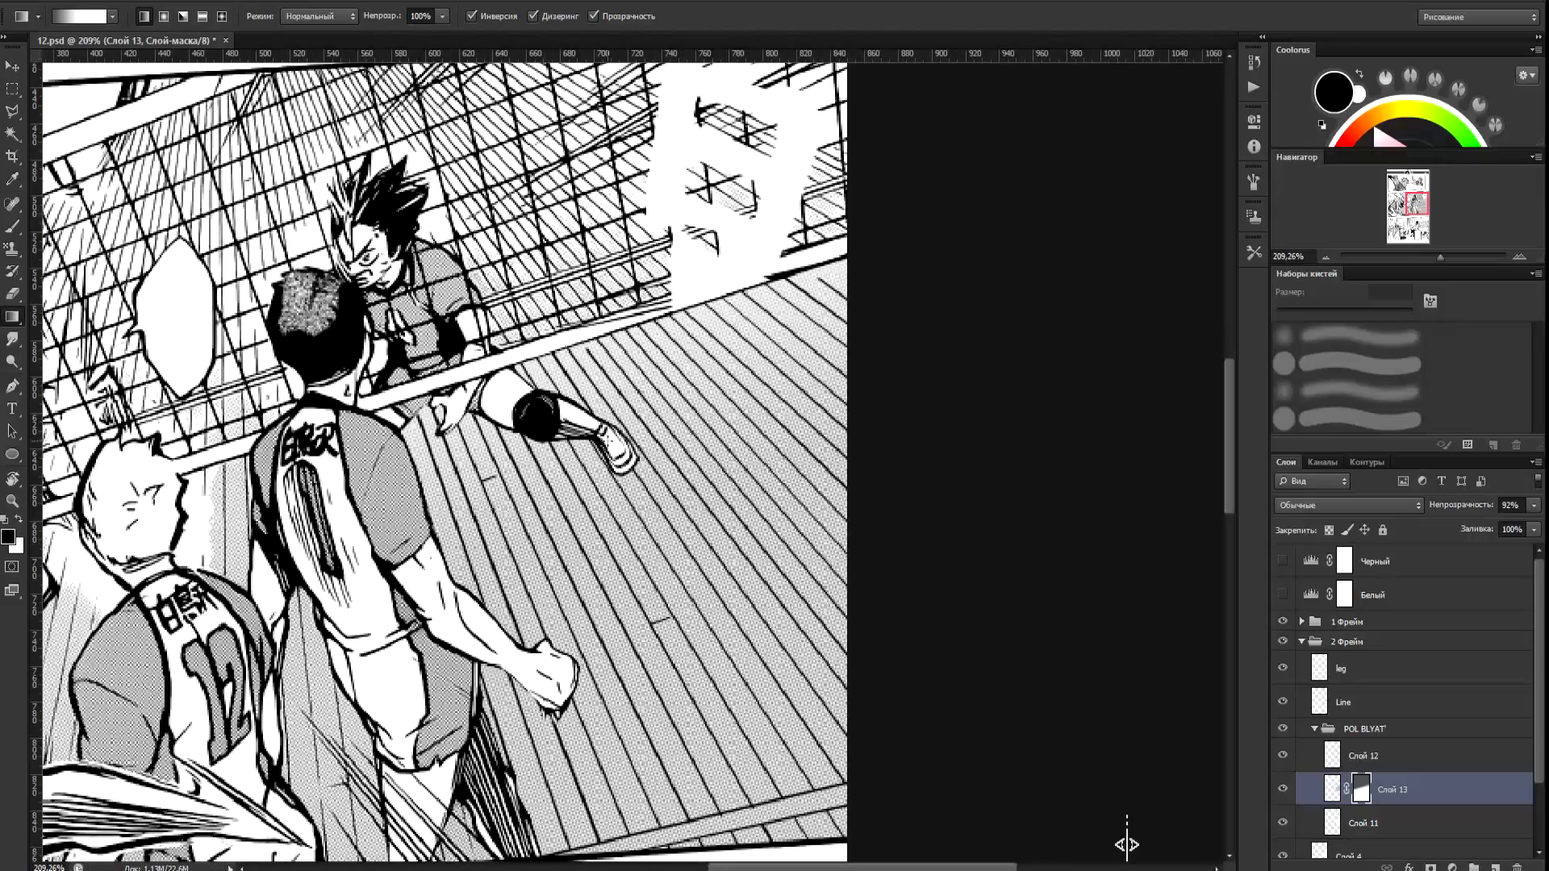
scroll(1127, 845, "down", 3)
scroll(1127, 844, "up", 4)
scroll(1127, 845, "down", 3)
scroll(1127, 845, "up", 1)
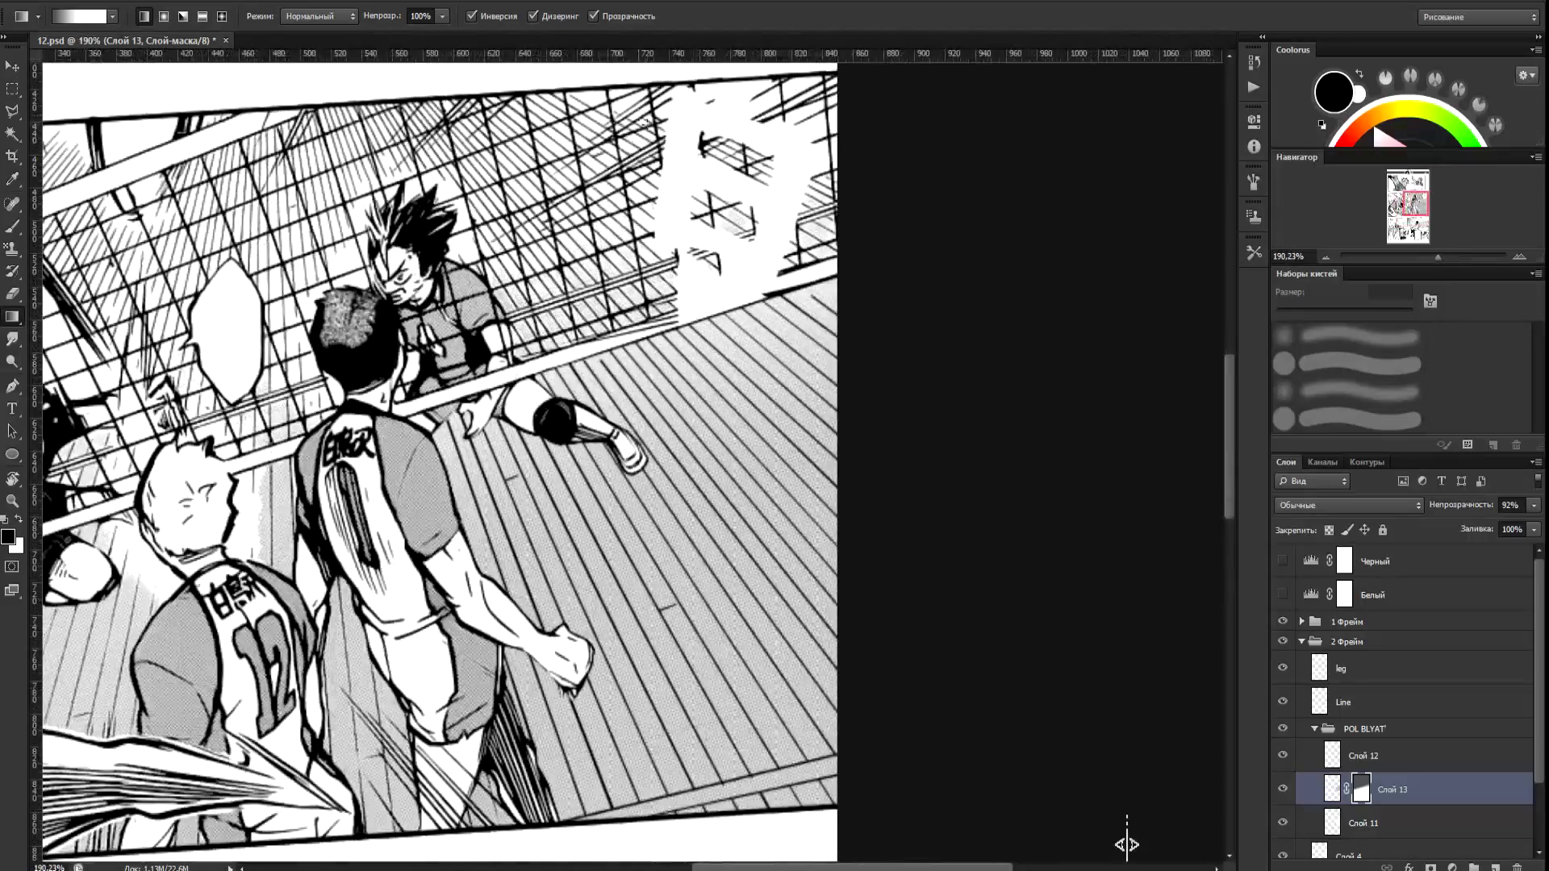
scroll(1127, 843, "down", 1)
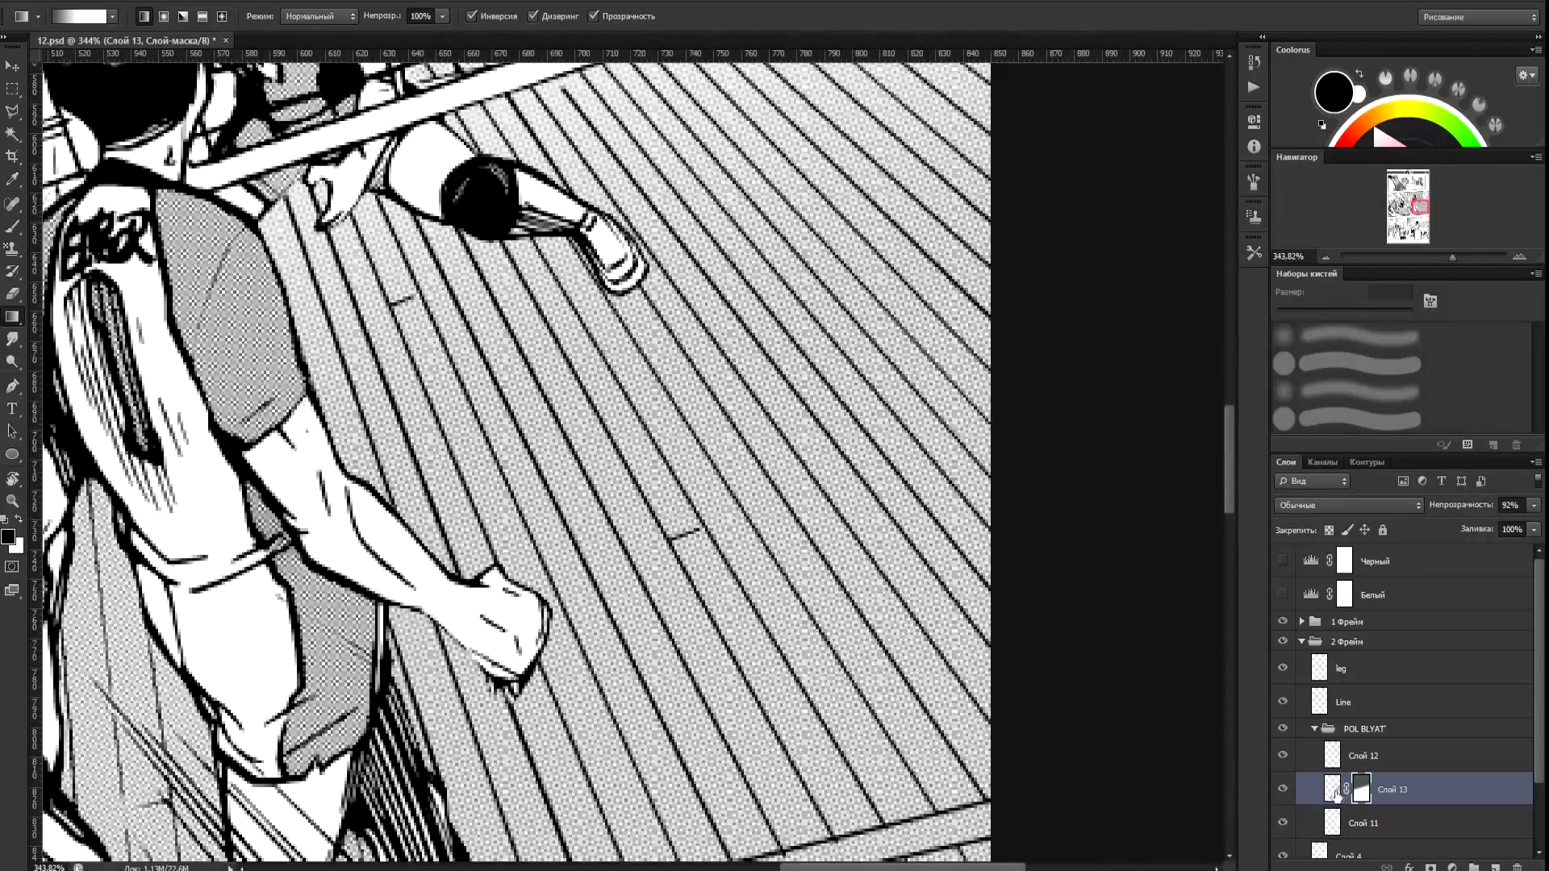
Stamp the halftone over the upper floor with pattern alignment off, and set the screentone layer's opacity to 83%.
left_click(1333, 791)
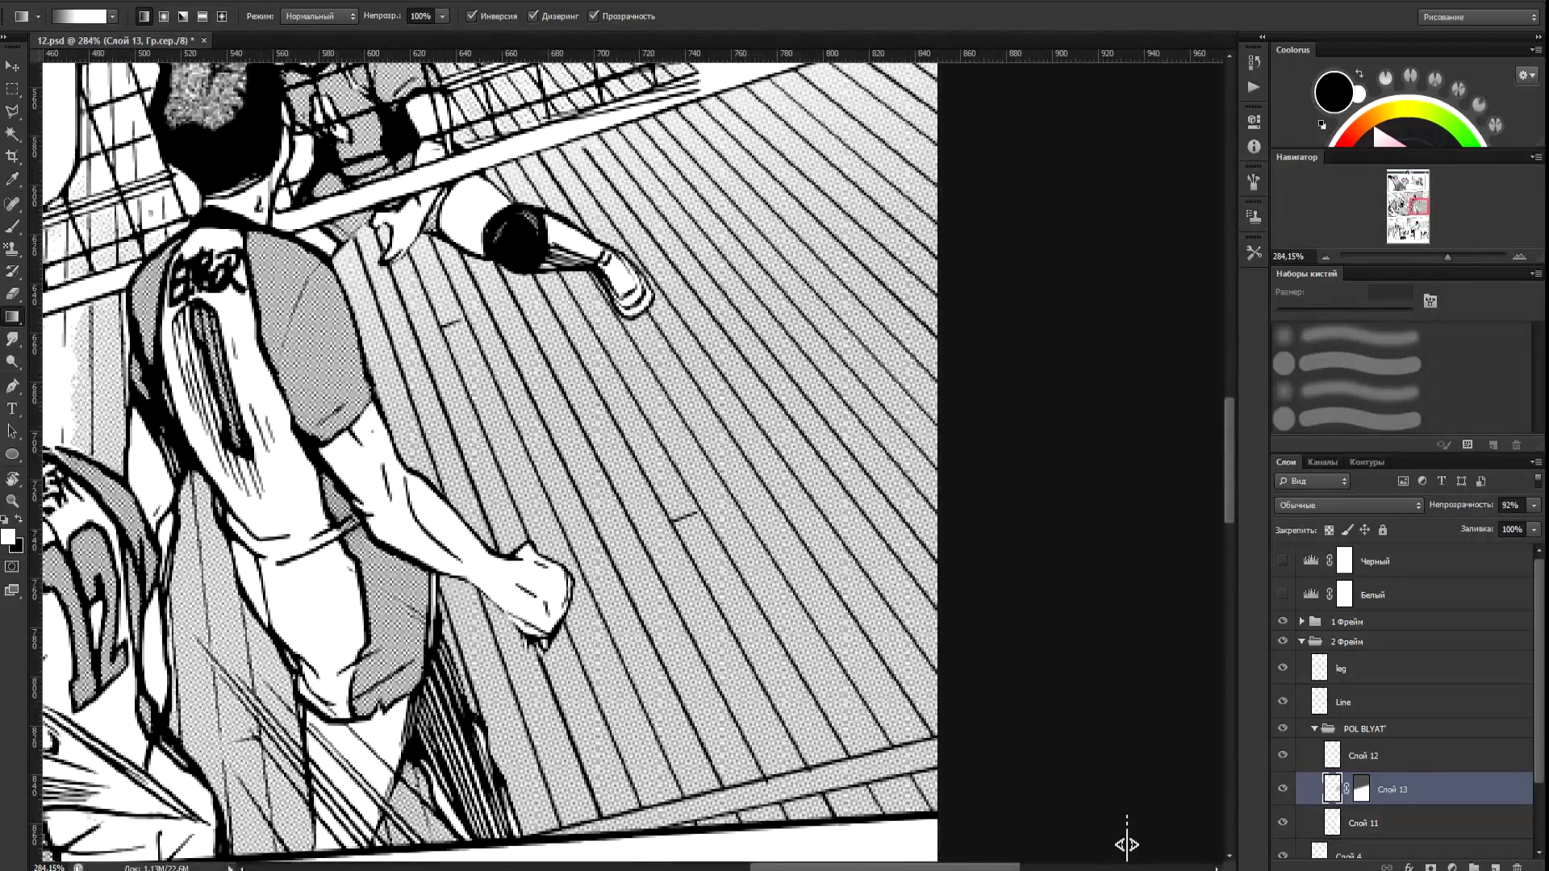
key("s")
left_click(575, 16)
left_click_drag(958, 346, 878, 453)
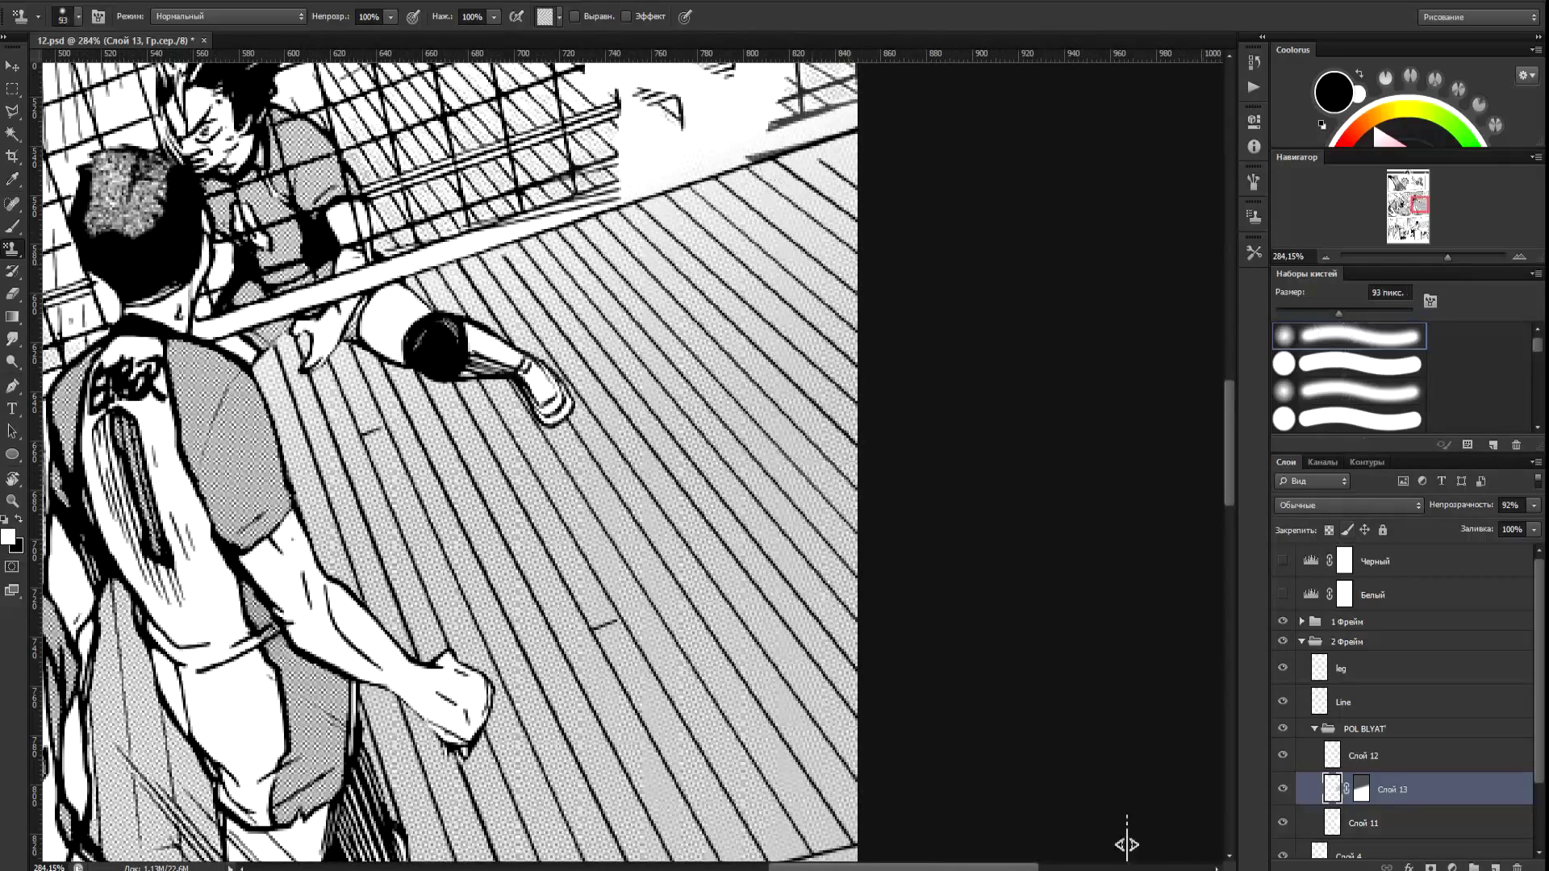
left_click(1340, 365)
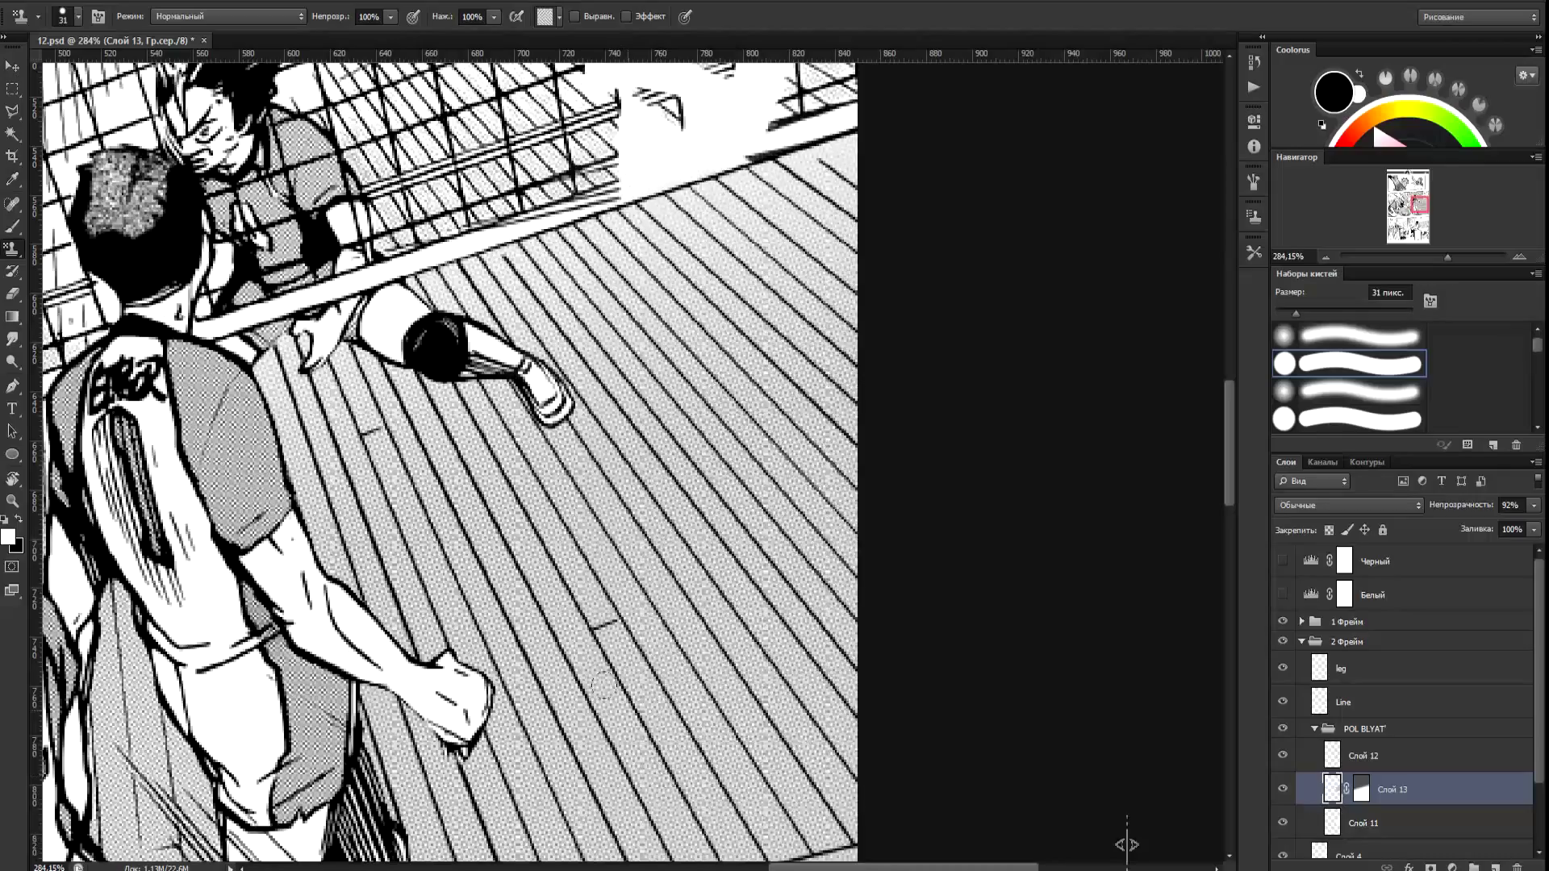
scroll(639, 690, "down", 3)
scroll(640, 690, "up", 5)
left_click_drag(1476, 506, 1468, 506)
key("ctrl+0")
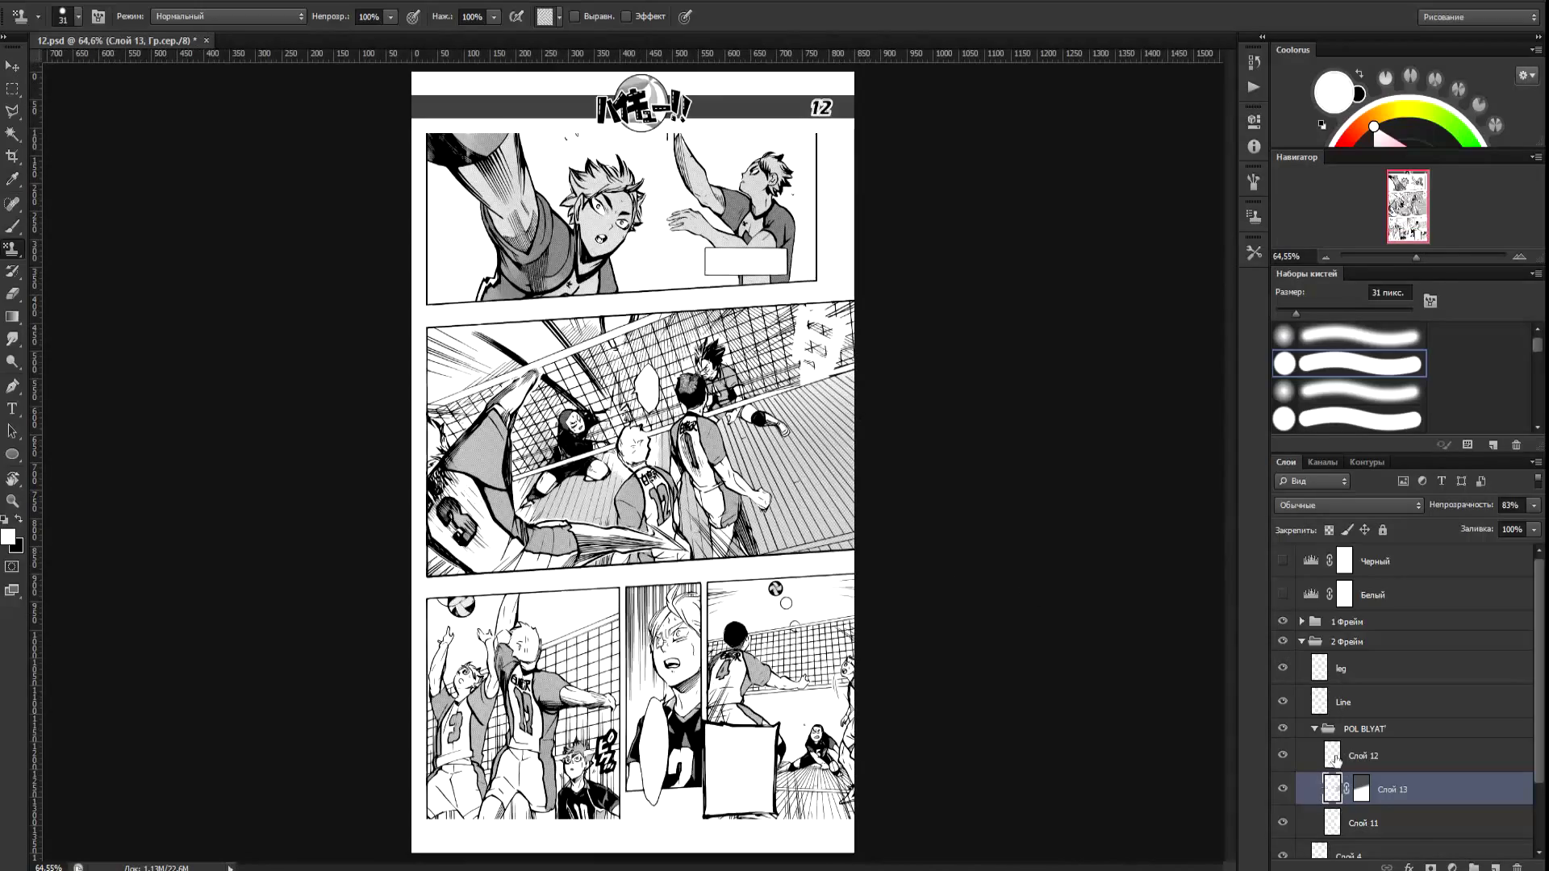
Collapse the POL BLYAT' group and set its opacity to 60% so the original speed lines beneath can be traced.
left_click(1337, 822)
left_click(1315, 729)
left_click_drag(1460, 507, 1448, 510)
scroll(837, 393, "up", 1)
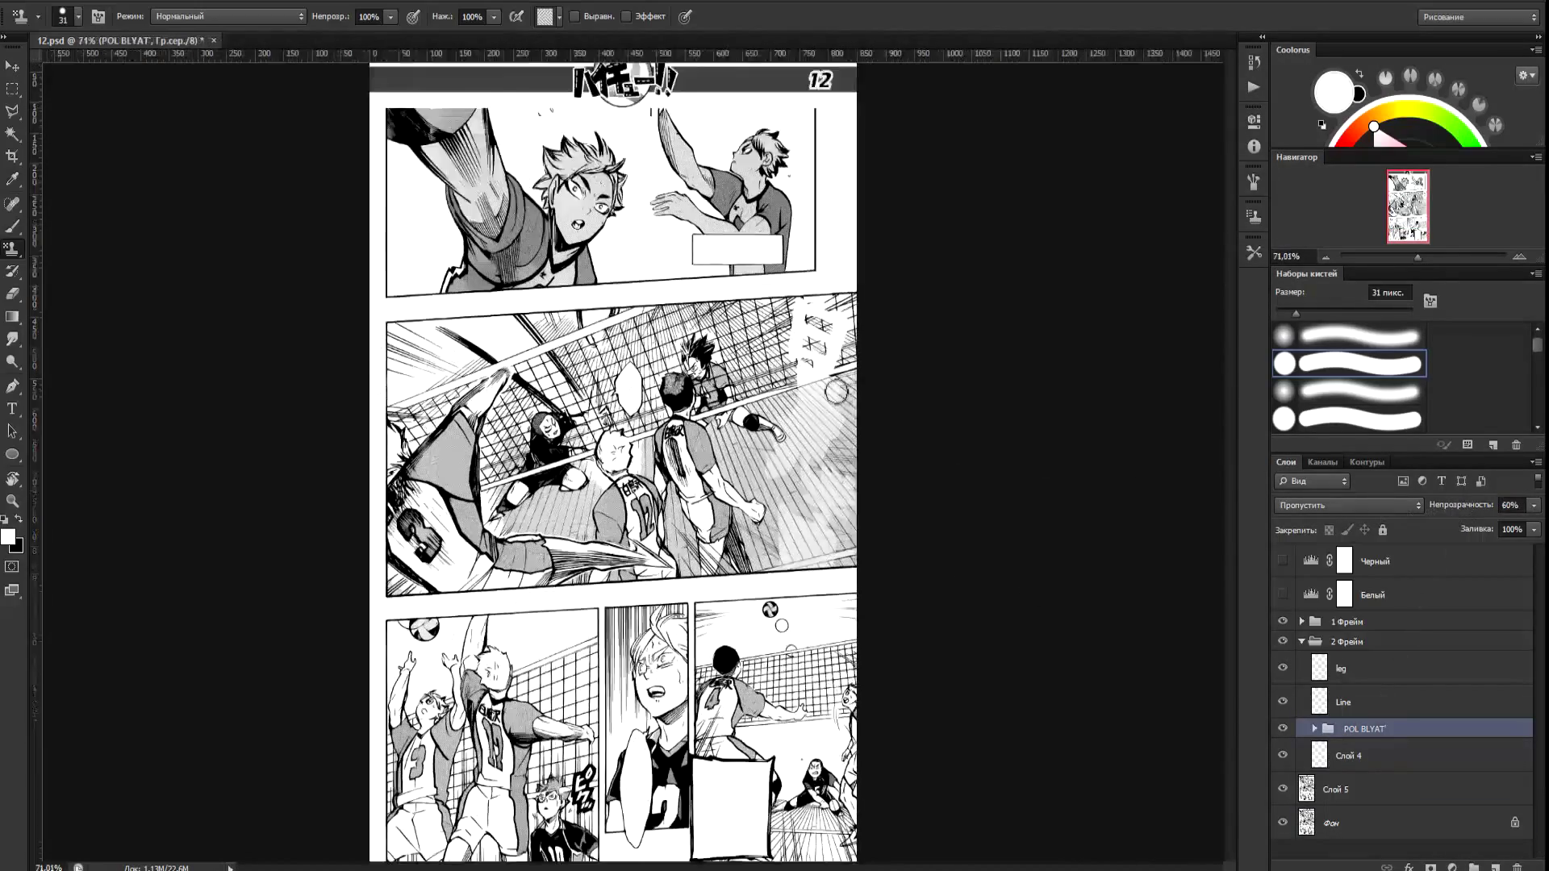
scroll(836, 392, "up", 15)
Add a layer above the floor group and fill two thin black Polygonal Lasso wedges along the net's lower border.
key("l")
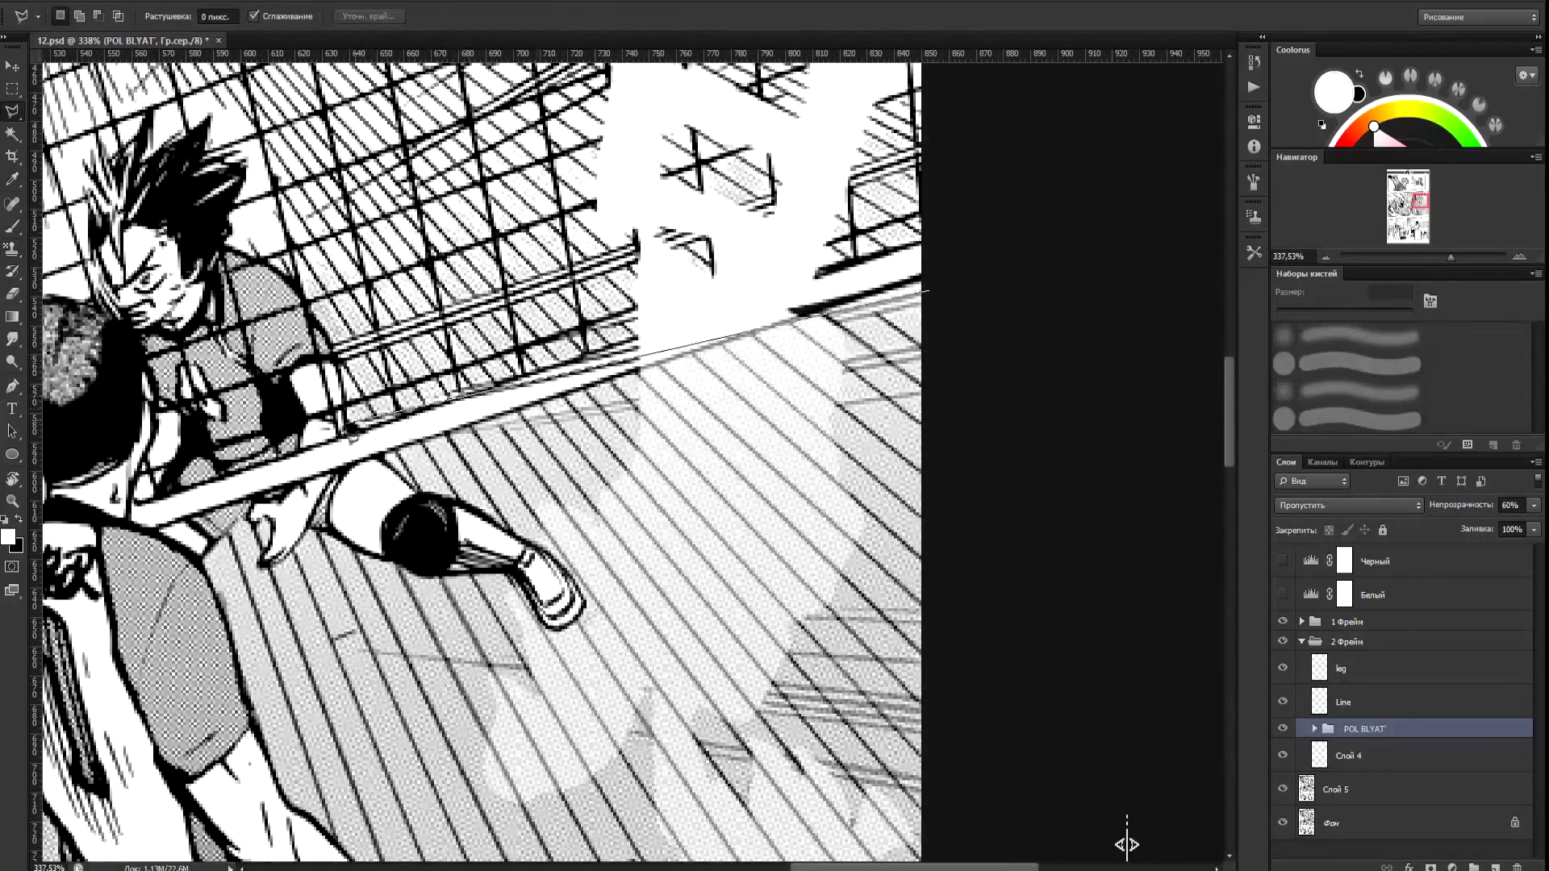
key("Escape")
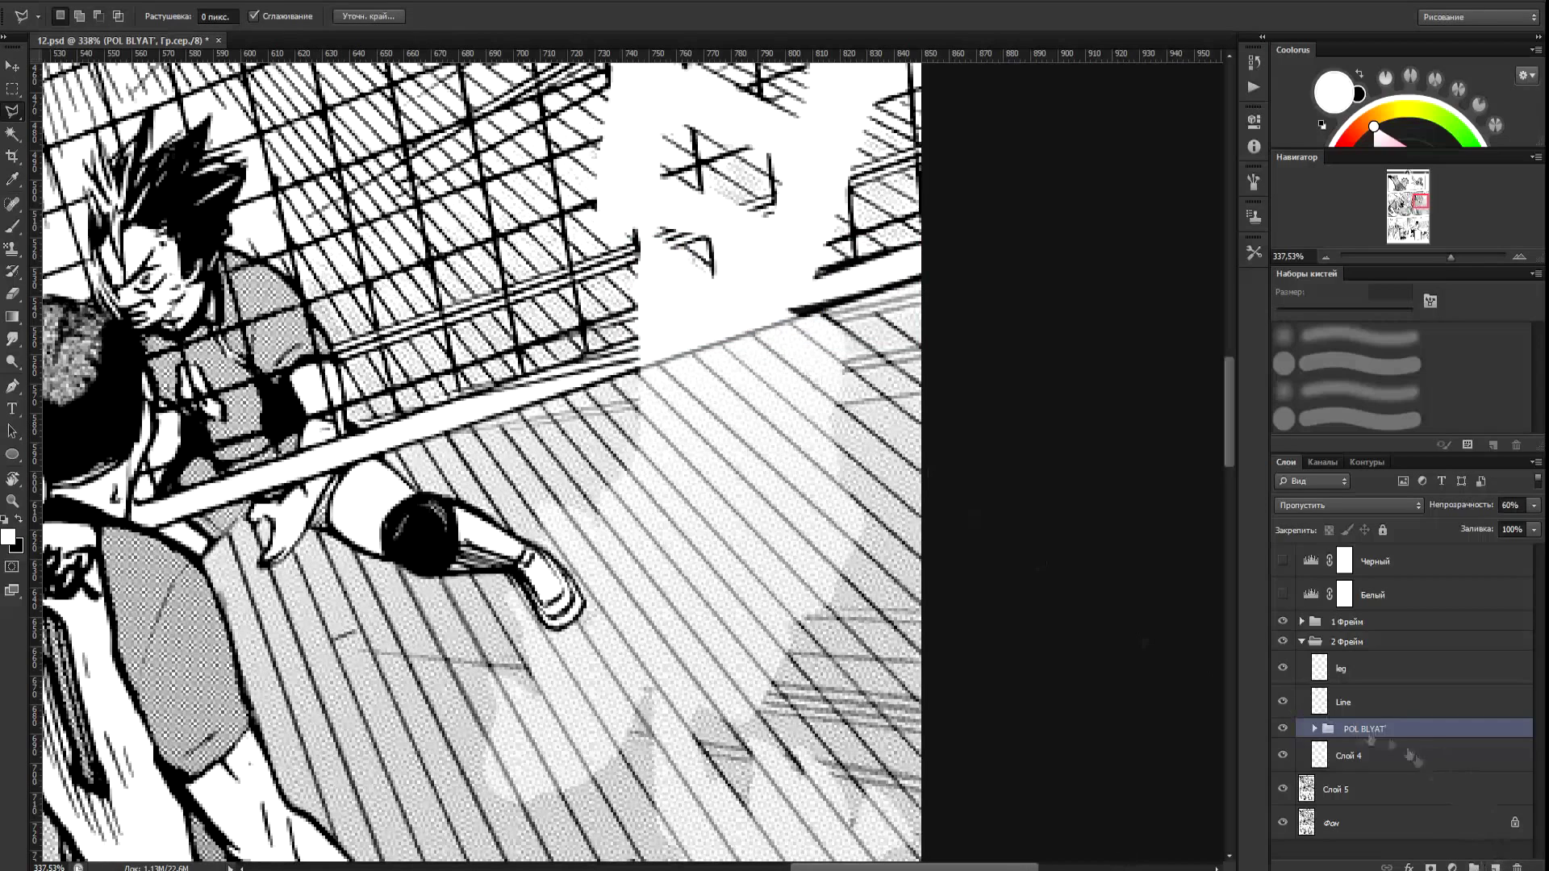
left_click(1495, 867)
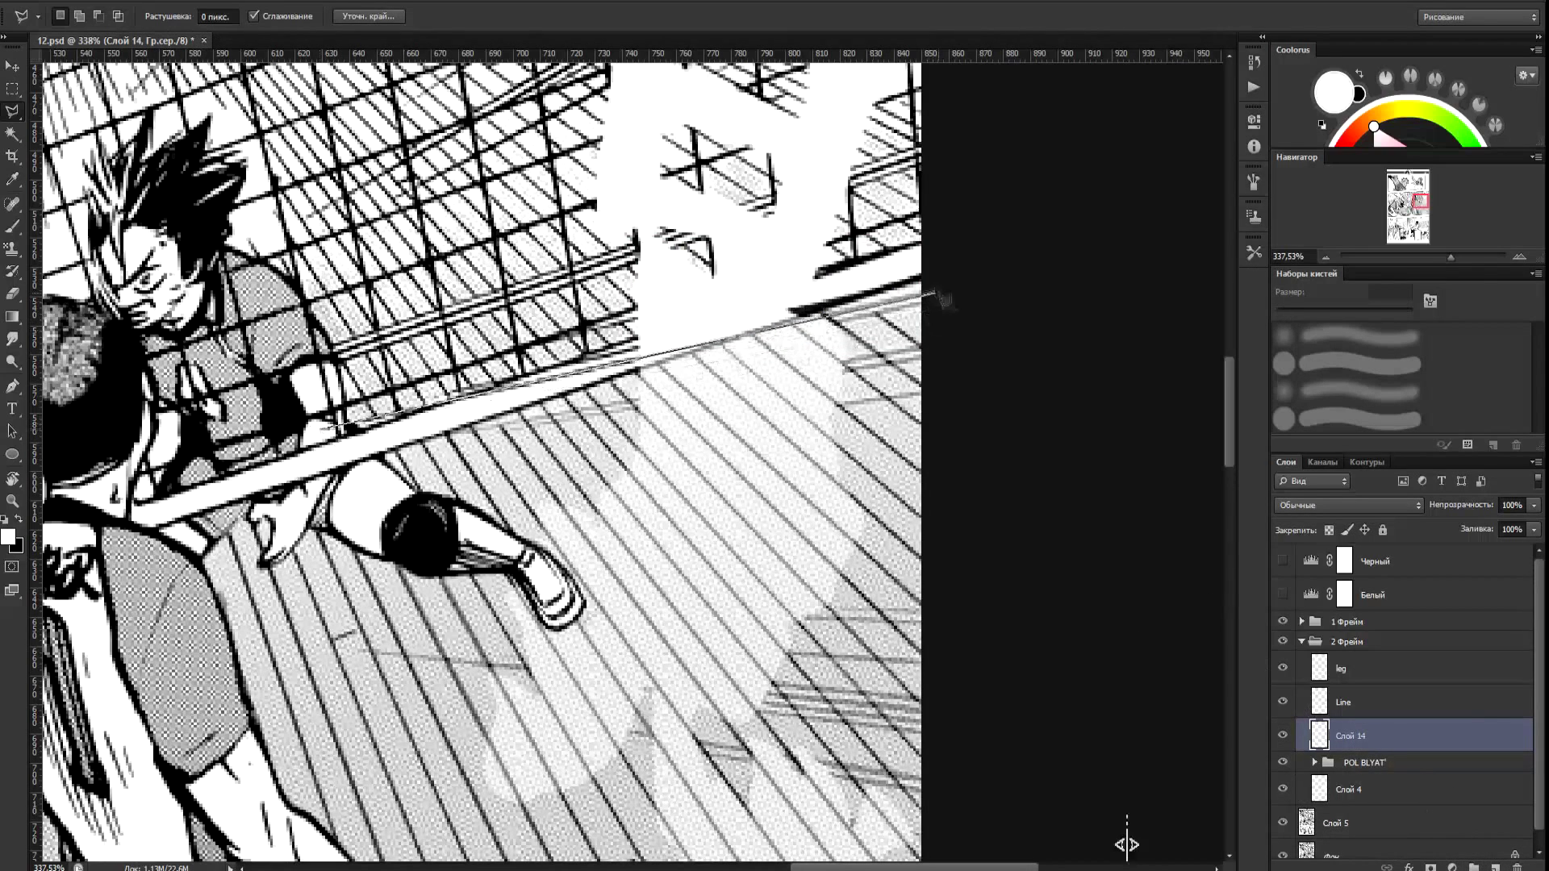
left_click(933, 297)
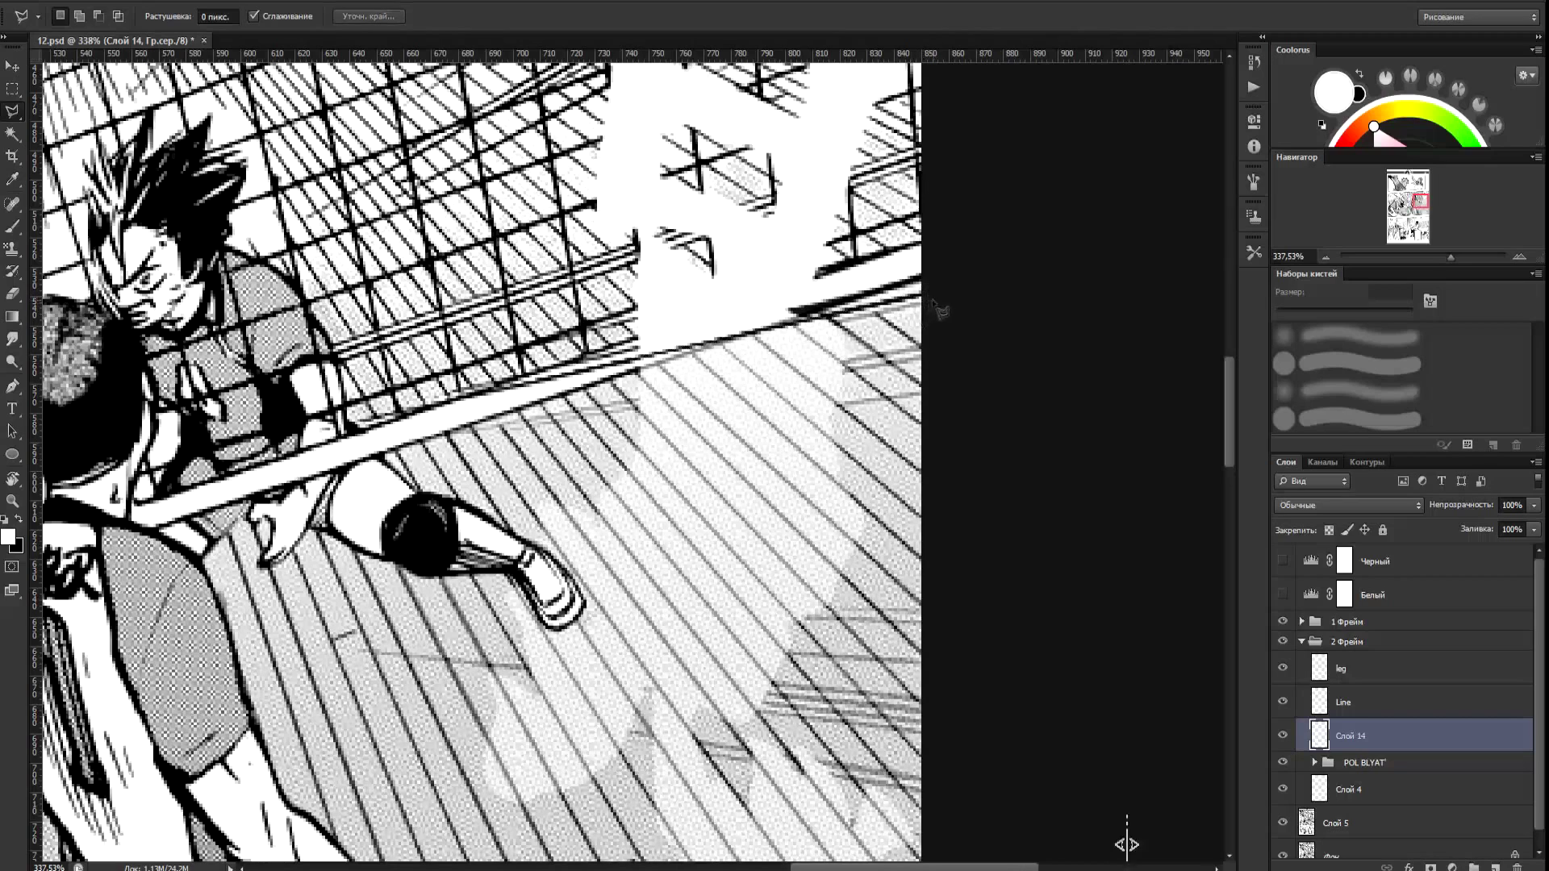
left_click(520, 389)
double_click(934, 304)
key("ctrl+BackSpace")
key("ctrl+d")
left_click(449, 392)
double_click(930, 283)
key("ctrl+BackSpace")
key("ctrl+d")
scroll(927, 275, "down", 2)
scroll(847, 376, "up", 3)
Trace two tapered black speed lines across the upper floor just below the net border.
left_click(953, 319)
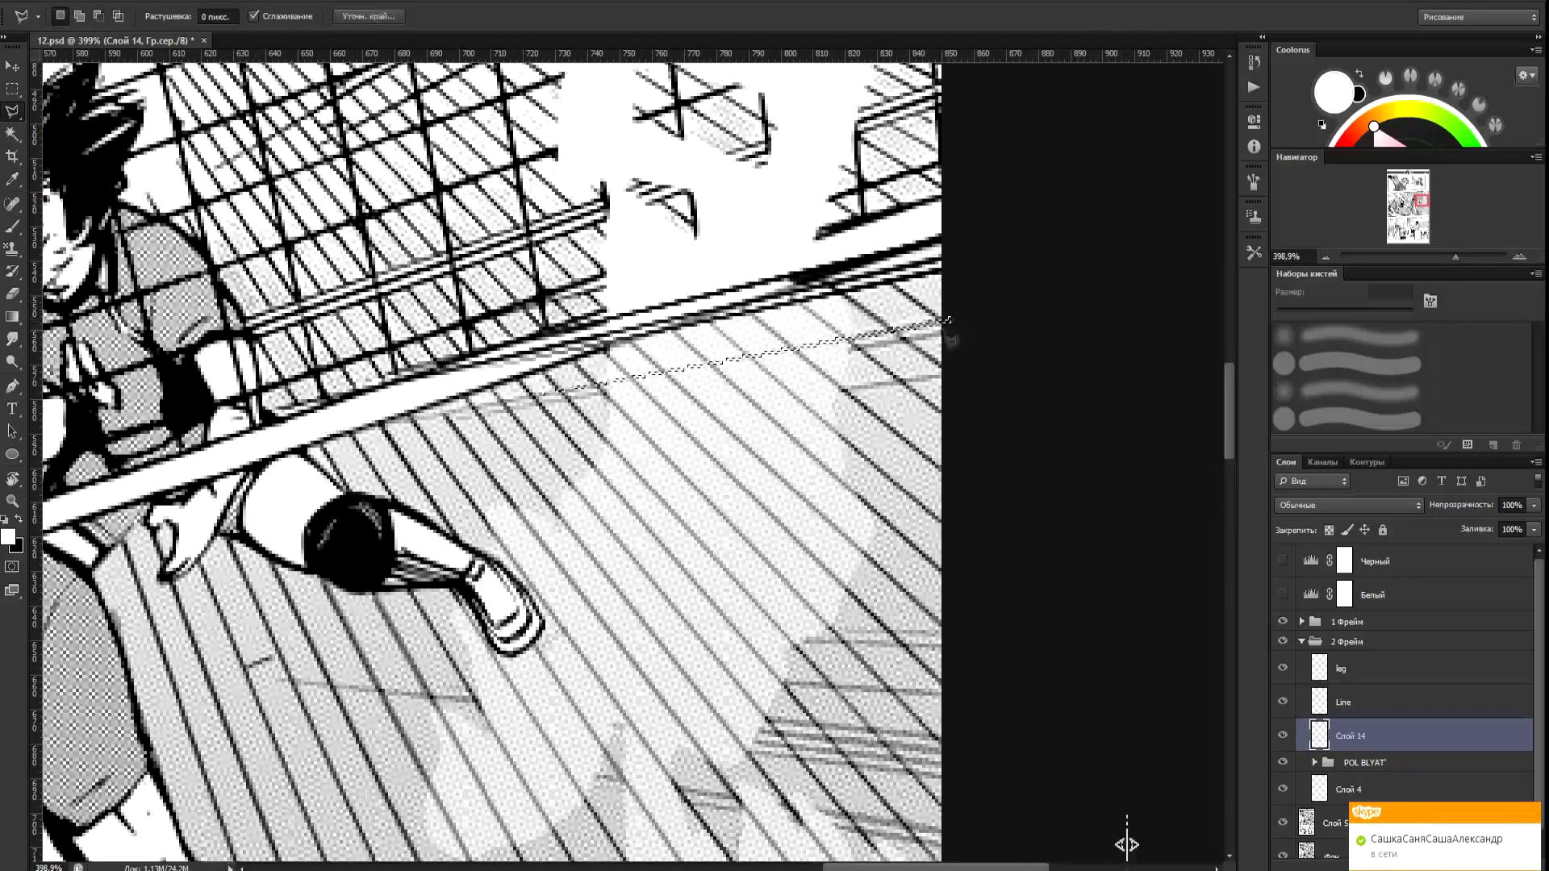
left_click(422, 423)
double_click(958, 333)
key("ctrl+BackSpace")
key("ctrl+d")
left_click(957, 374)
left_click(563, 419)
double_click(960, 380)
key("ctrl+BackSpace")
key("ctrl+d")
scroll(958, 436, "down", 3)
scroll(956, 581, "up", 3)
Trace long tapered black speed lines across the middle of the floor below the player's shoe.
left_click(951, 626)
left_click(276, 568)
left_click(954, 629)
left_click(553, 557)
double_click(954, 587)
key("ctrl+BackSpace")
key("ctrl+d")
Add two shorter black speed lines just above the long ones, ending at the page's edge.
left_click(959, 535)
left_click(666, 524)
double_click(957, 543)
key("ctrl+BackSpace")
key("ctrl+d")
left_click(954, 521)
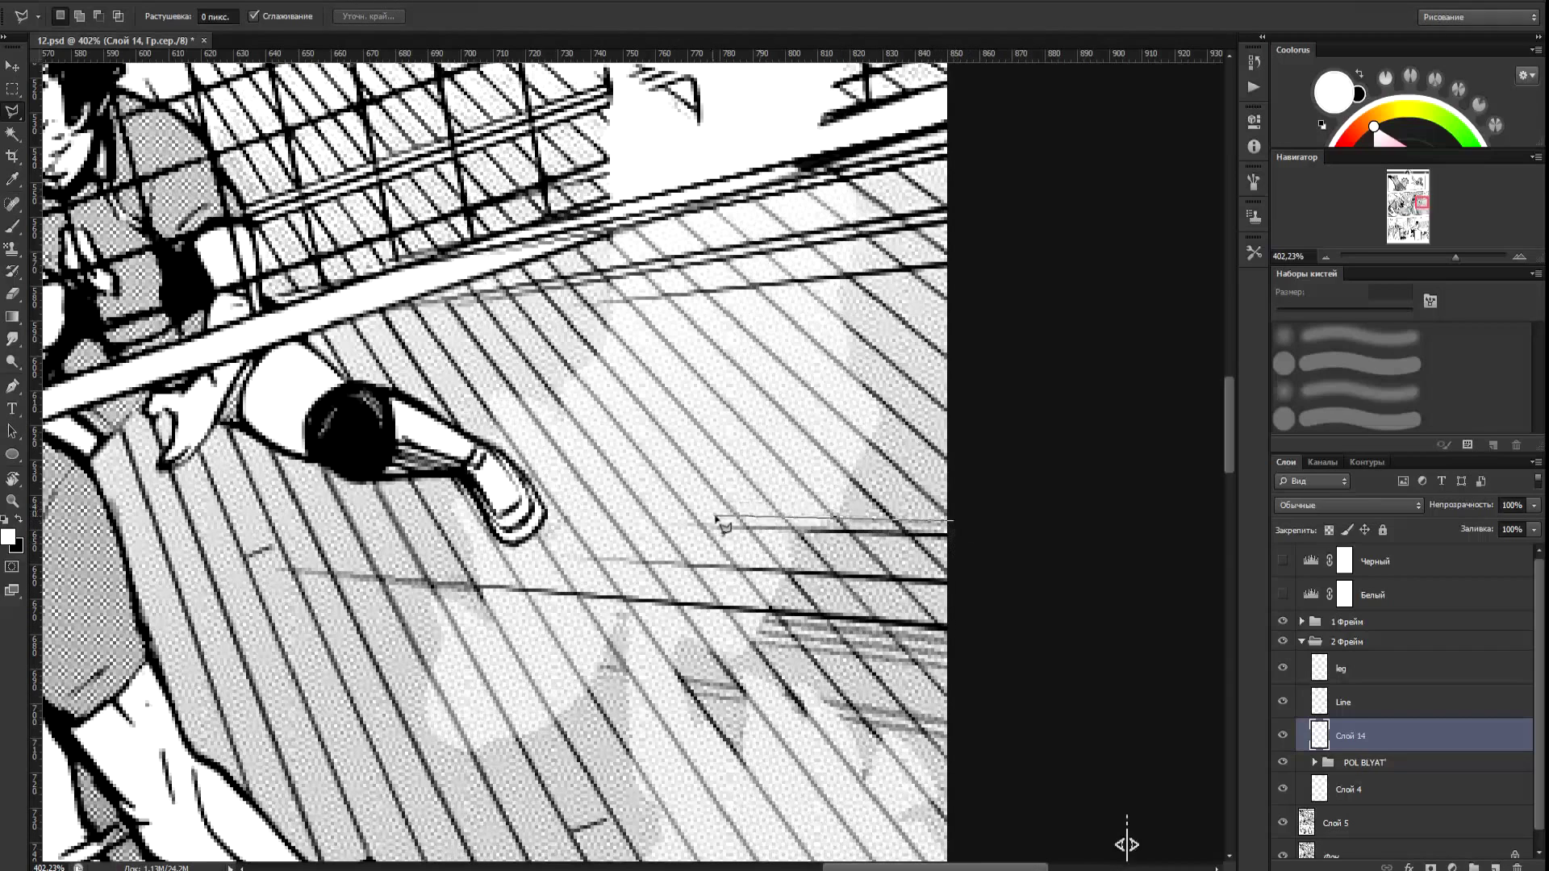
double_click(955, 529)
key("ctrl+BackSpace")
key("ctrl+d")
Thicken the mid-floor speed-line cluster with two more long black wedges running to the page's edge.
scroll(868, 399, "down", 4)
scroll(899, 684, "up", 4)
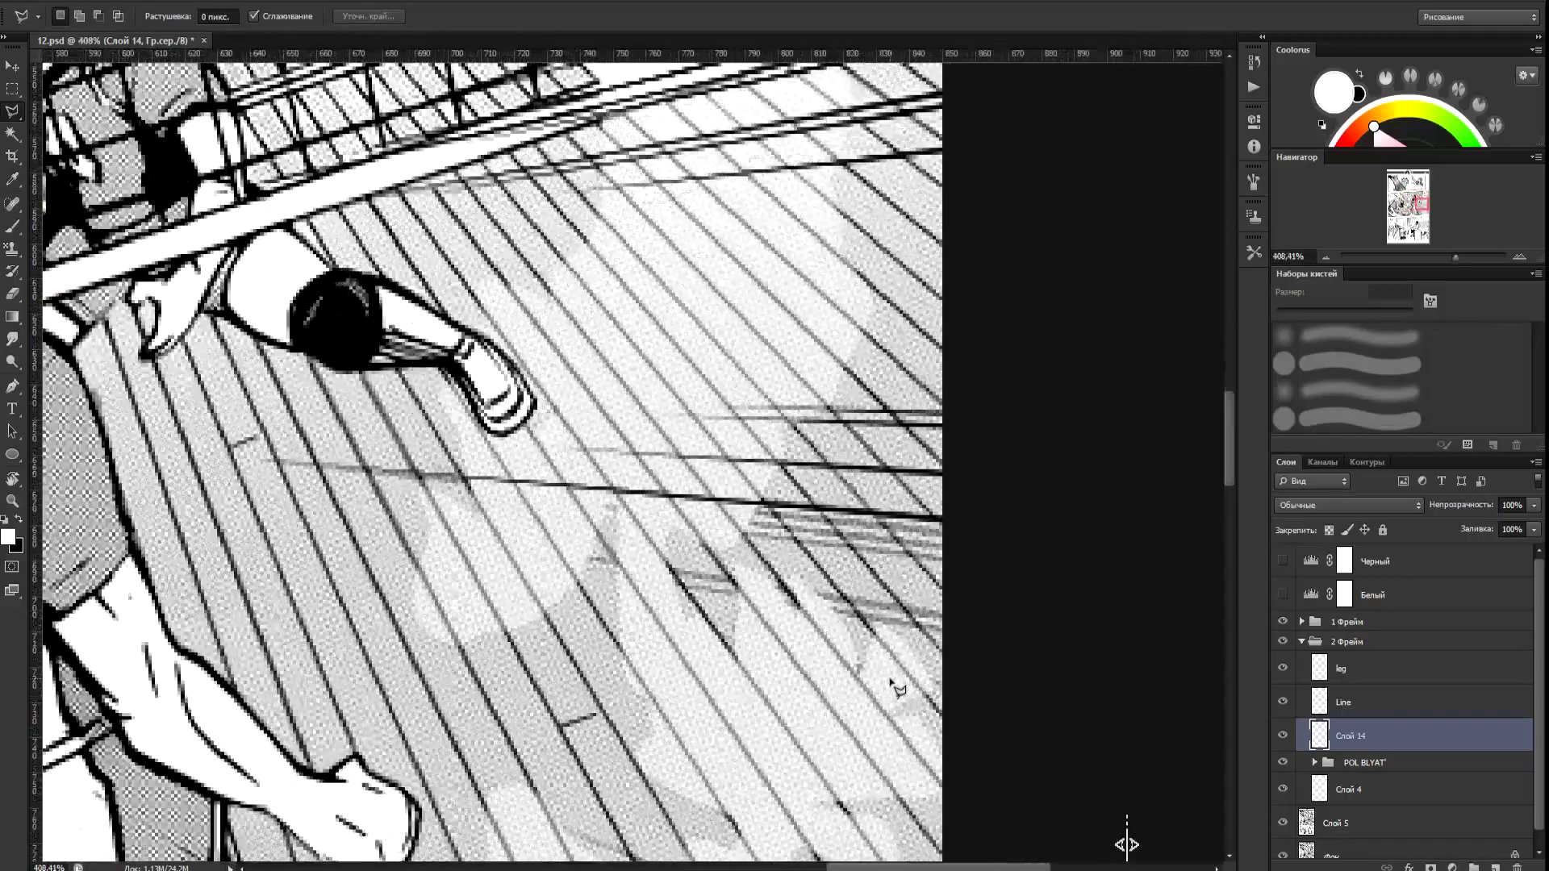
scroll(900, 685, "down", 1)
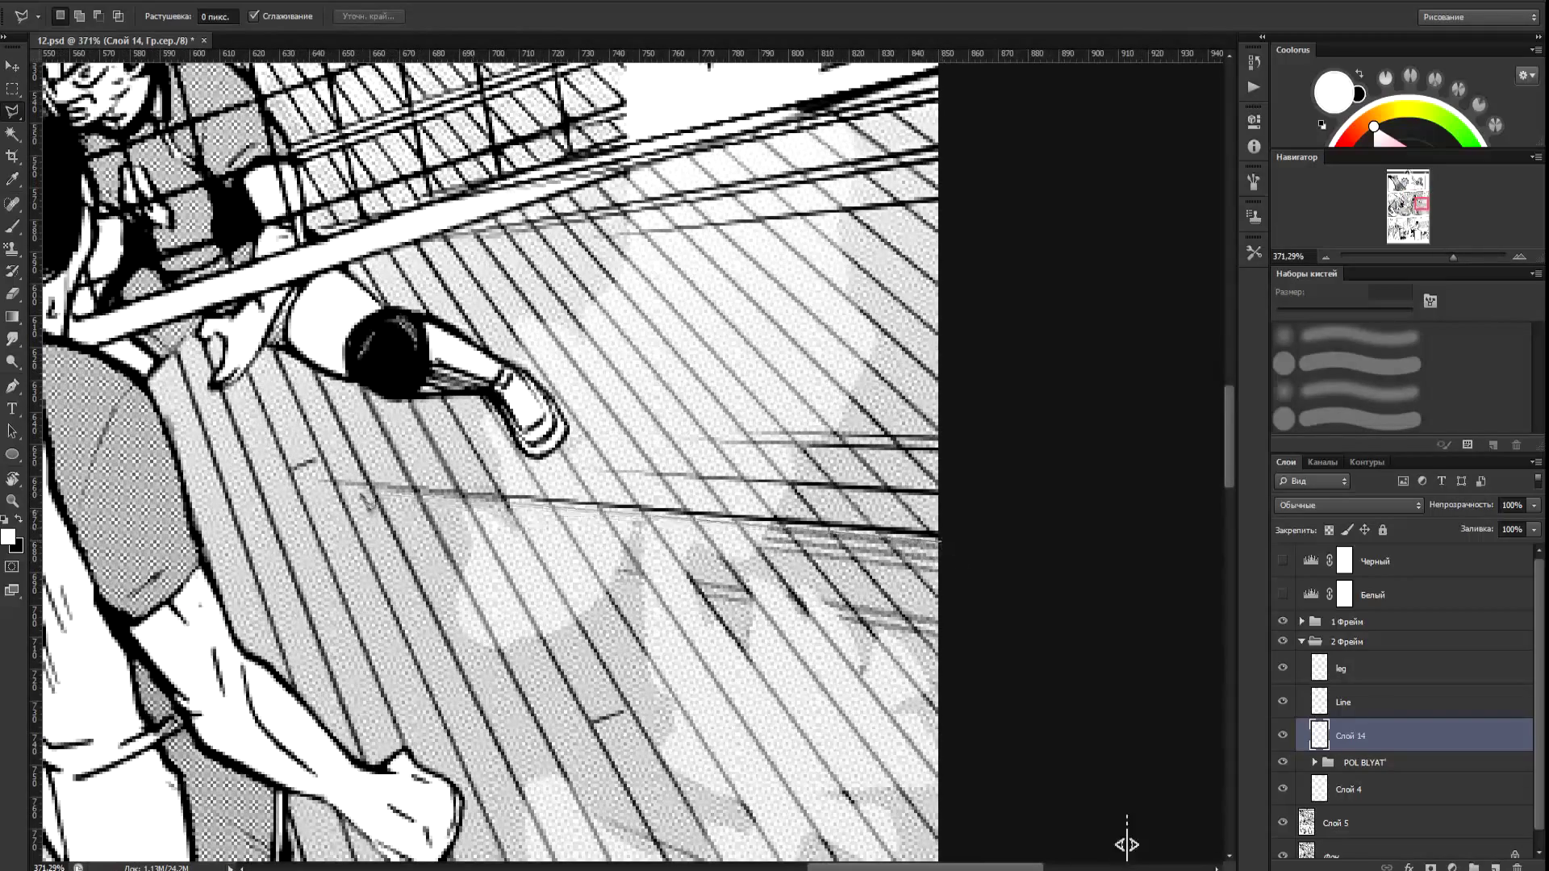
left_click(373, 495)
double_click(945, 549)
key("ctrl+BackSpace")
key("ctrl+d")
left_click(943, 555)
left_click(441, 512)
double_click(943, 561)
key("ctrl+BackSpace")
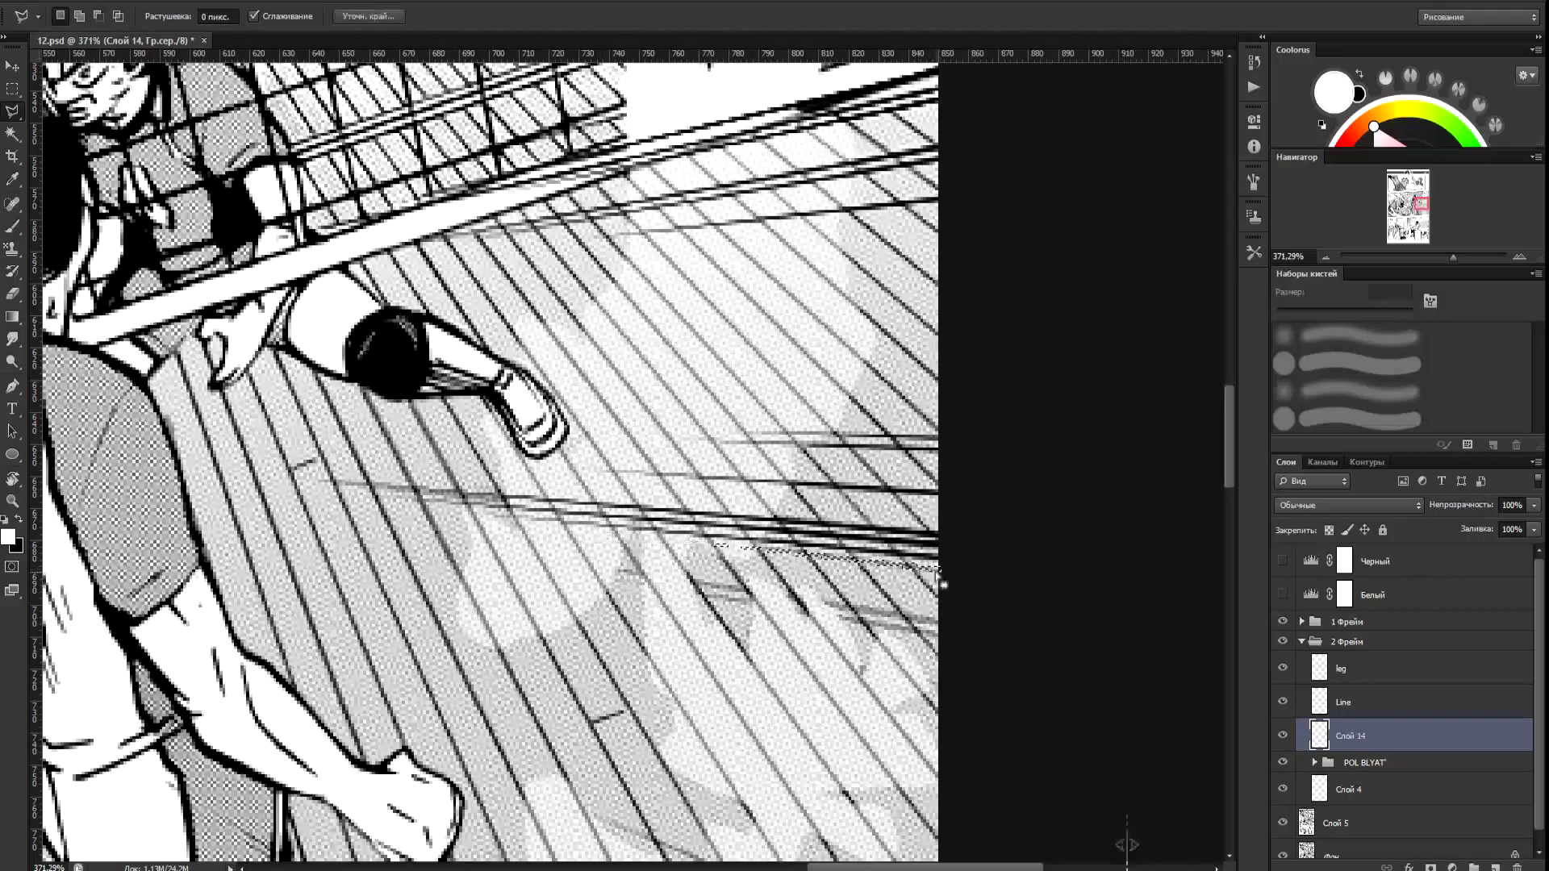
Trace another tapered black speed line below the mid-floor cluster, slanting down to the page's edge.
scroll(938, 566, "down", 2)
left_click(942, 620)
left_click(552, 556)
double_click(942, 624)
key("ctrl+BackSpace")
key("ctrl+d")
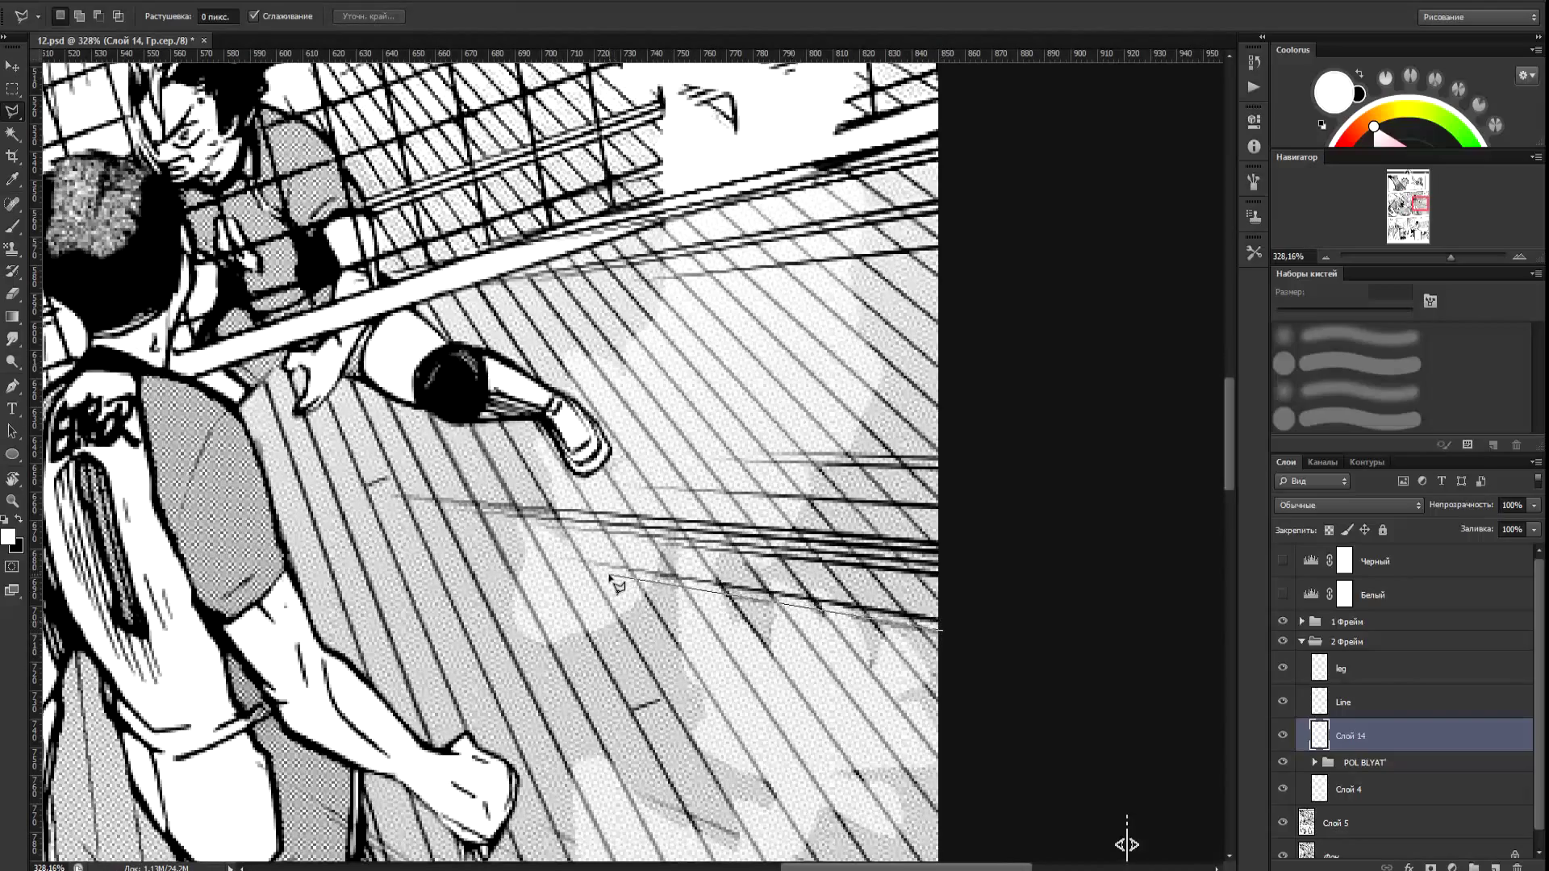
Trace the diagonal black speed lines that run from beside the player's fist down across the lower floor.
left_click_drag(887, 586, 863, 158)
scroll(863, 158, "up", 2)
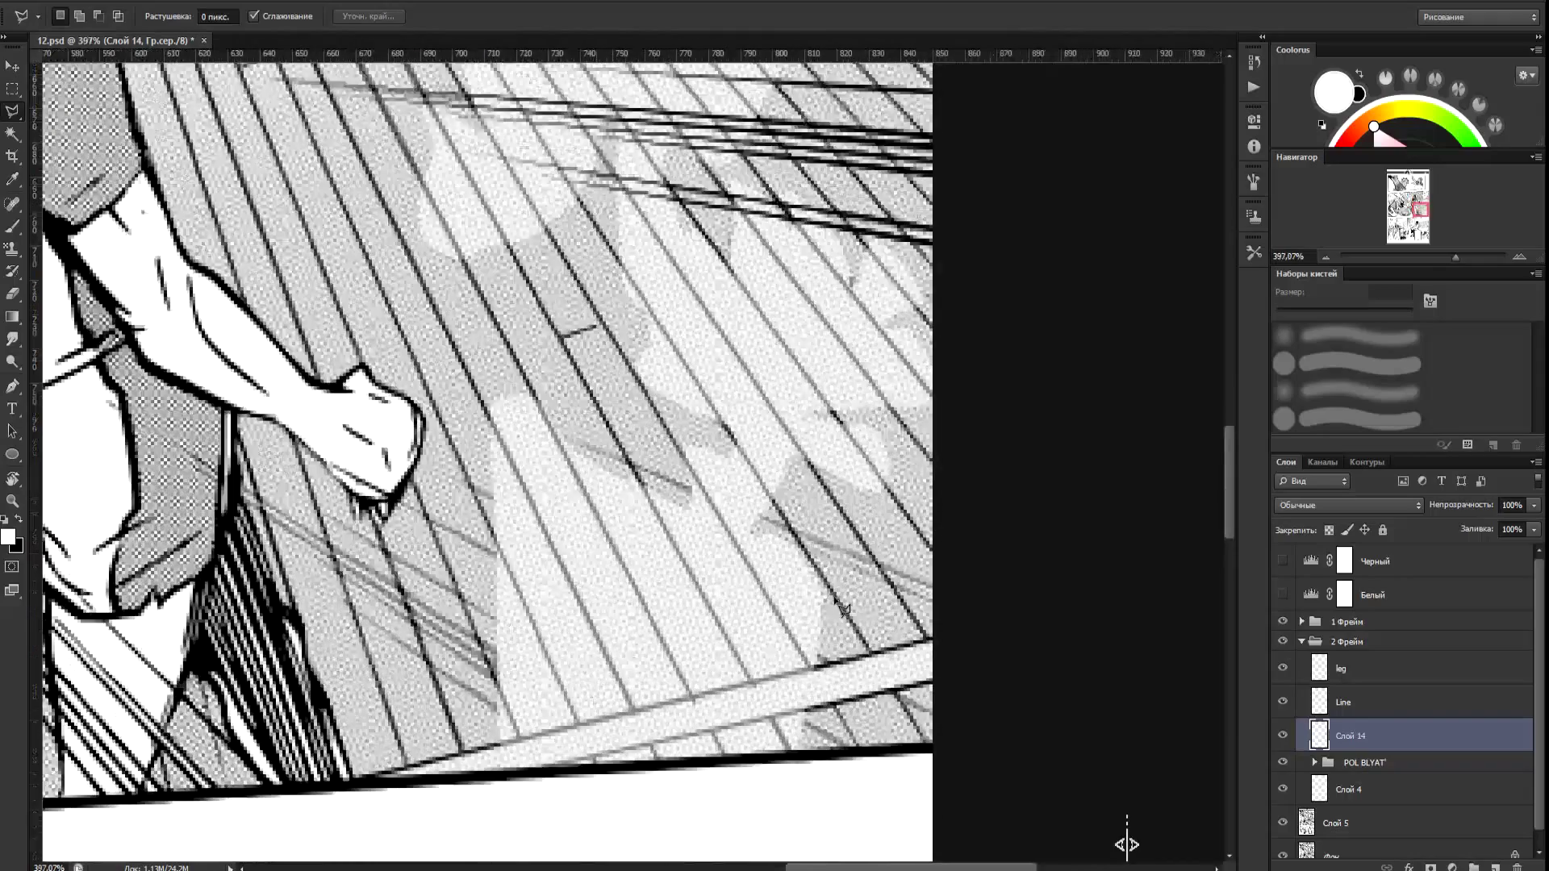
left_click(516, 415)
left_click(946, 596)
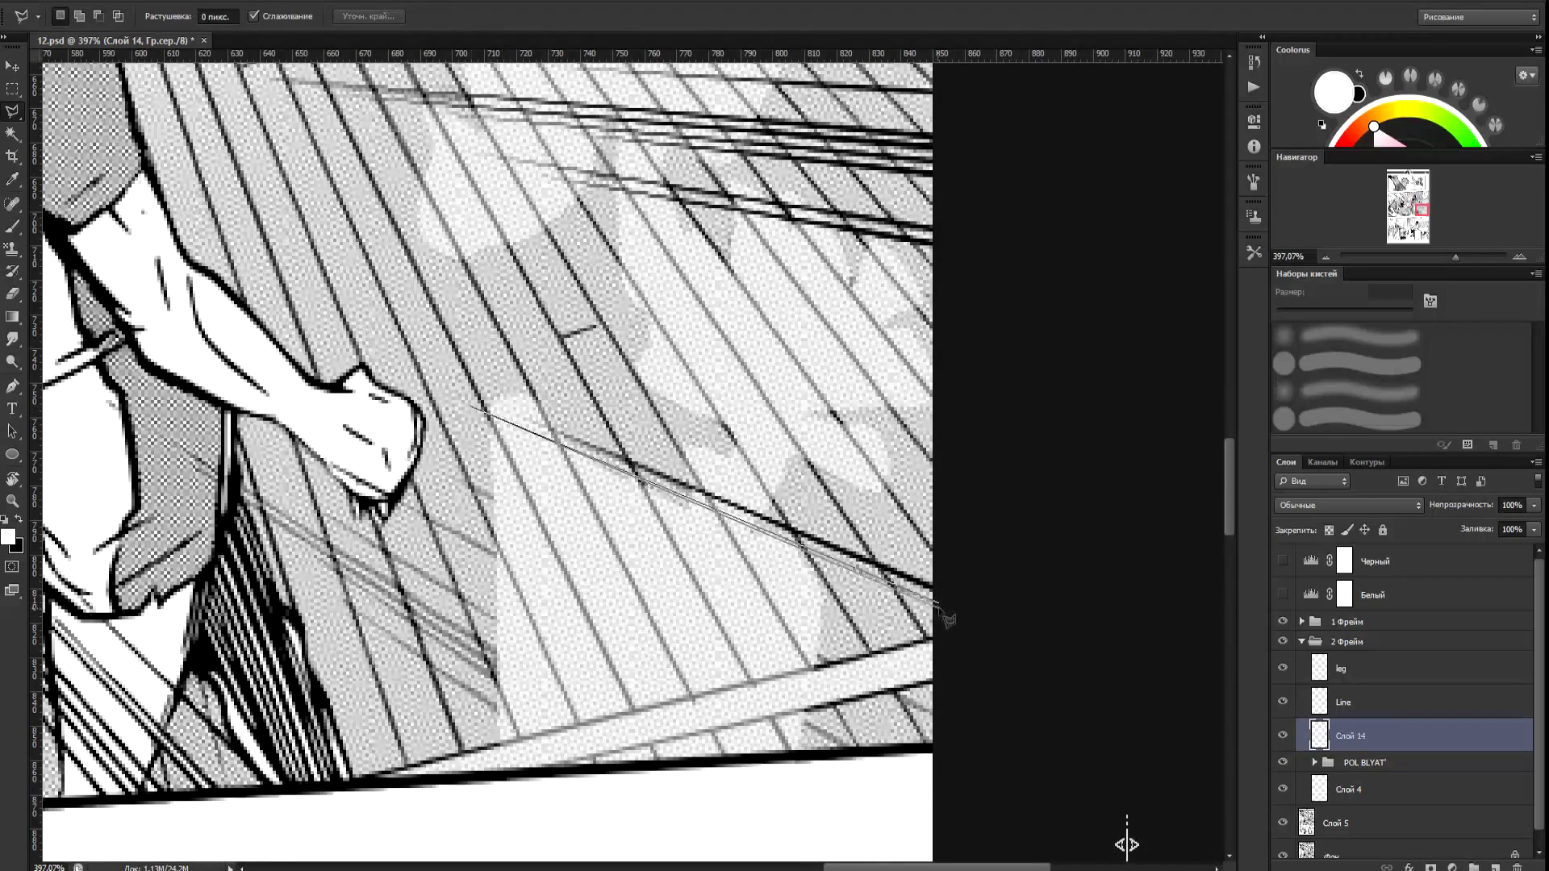
scroll(859, 670, "down", 2)
left_click(932, 695)
left_click(514, 489)
double_click(932, 698)
key("ctrl+BackSpace")
left_click(504, 528)
key("Escape")
left_click(764, 731)
key("Escape")
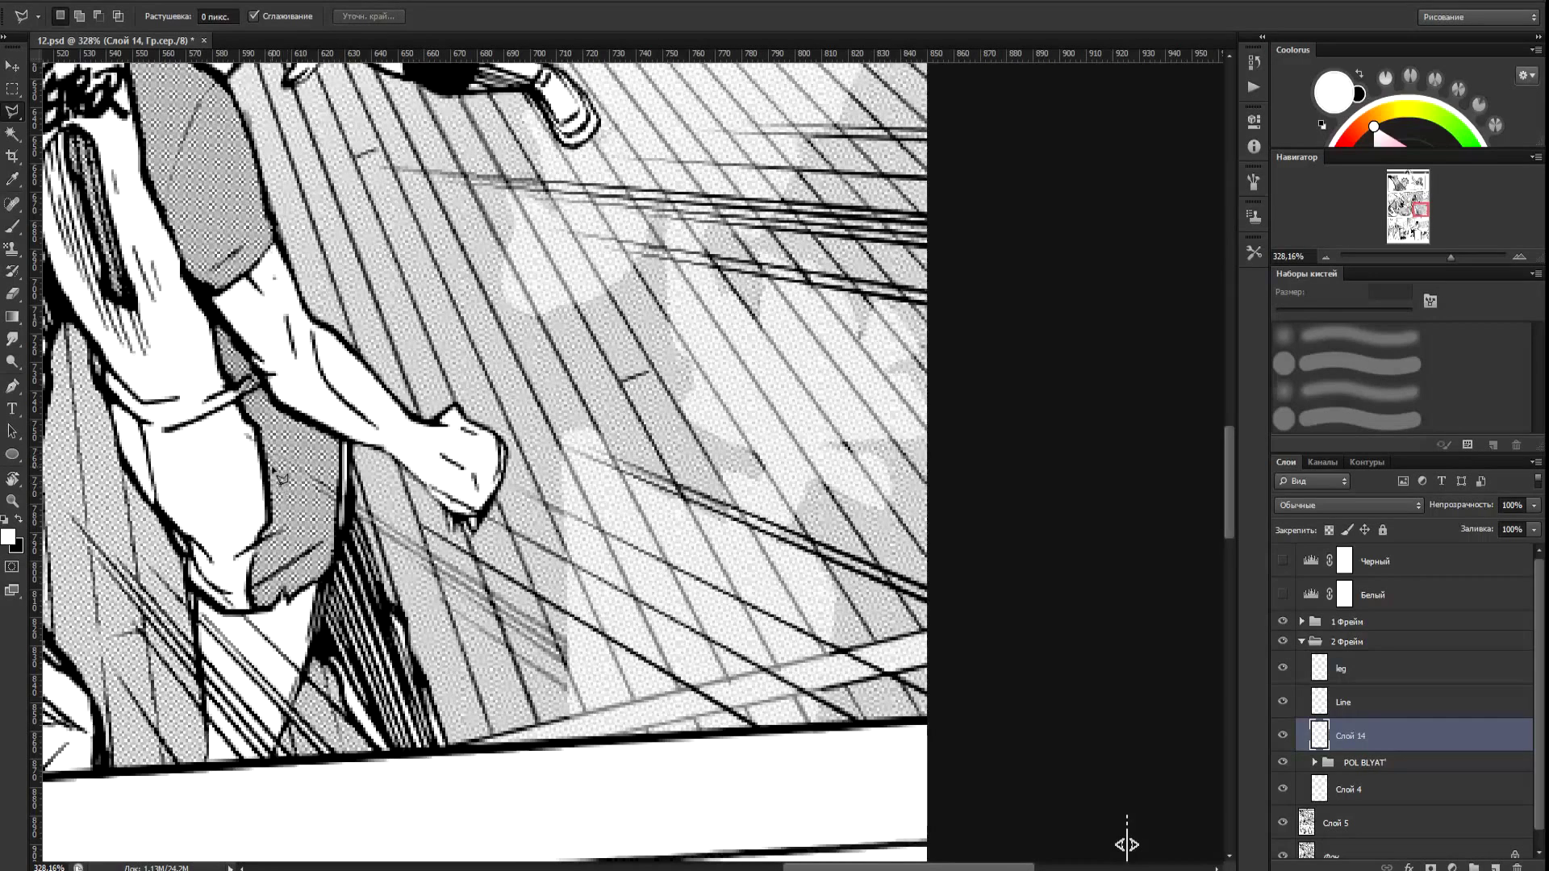
Trace a long black speed line from the player's shorts diagonally down to the panel's lower border.
left_click(248, 436)
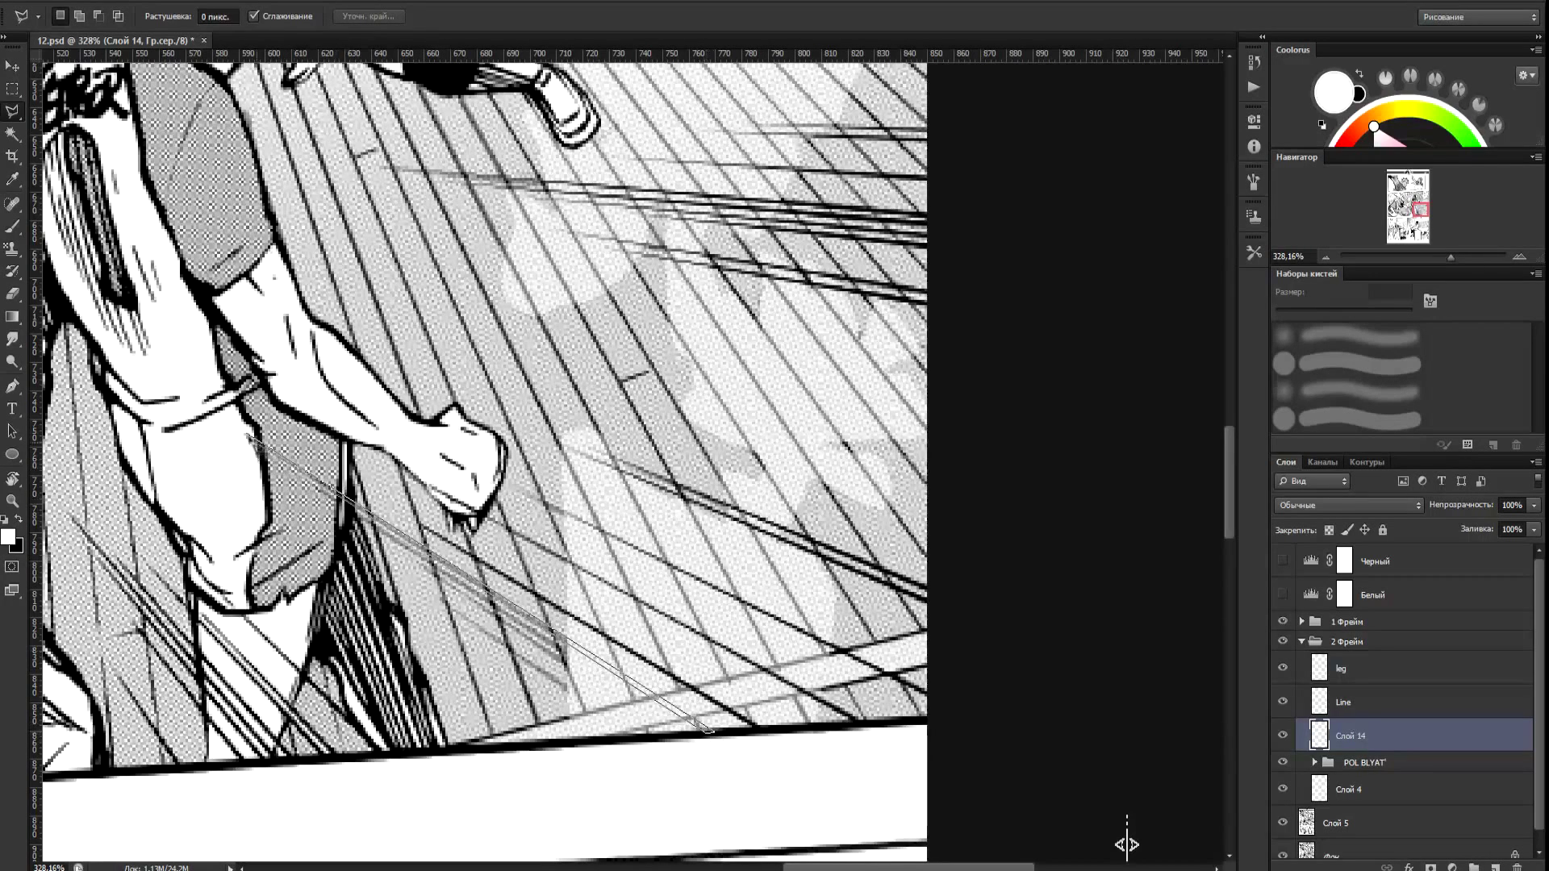
left_click(692, 736)
double_click(315, 505)
key("ctrl+Delete")
key("ctrl+d")
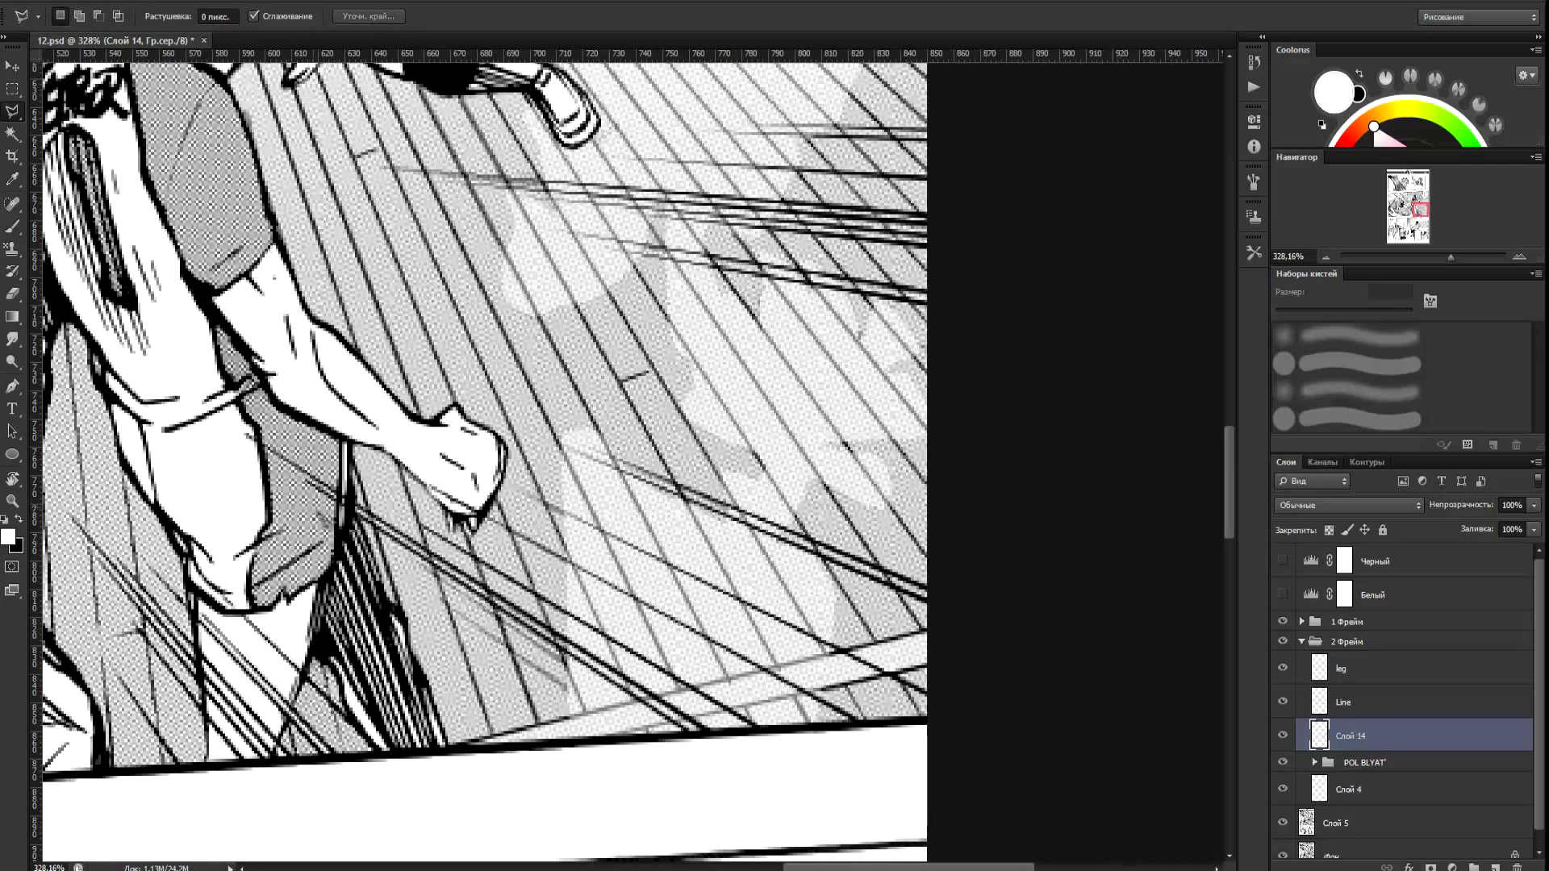
Fill two more tapered black speed lines on the floor between the player's legs and fist.
left_click(423, 565)
left_click(414, 561)
key("ctrl+Delete")
key("ctrl+d")
left_click(445, 600)
left_click(441, 605)
key("ctrl+Delete")
key("ctrl+d")
Return the POL BLYAT' group to 100% opacity.
scroll(650, 577, "down", 4)
left_click(1377, 768)
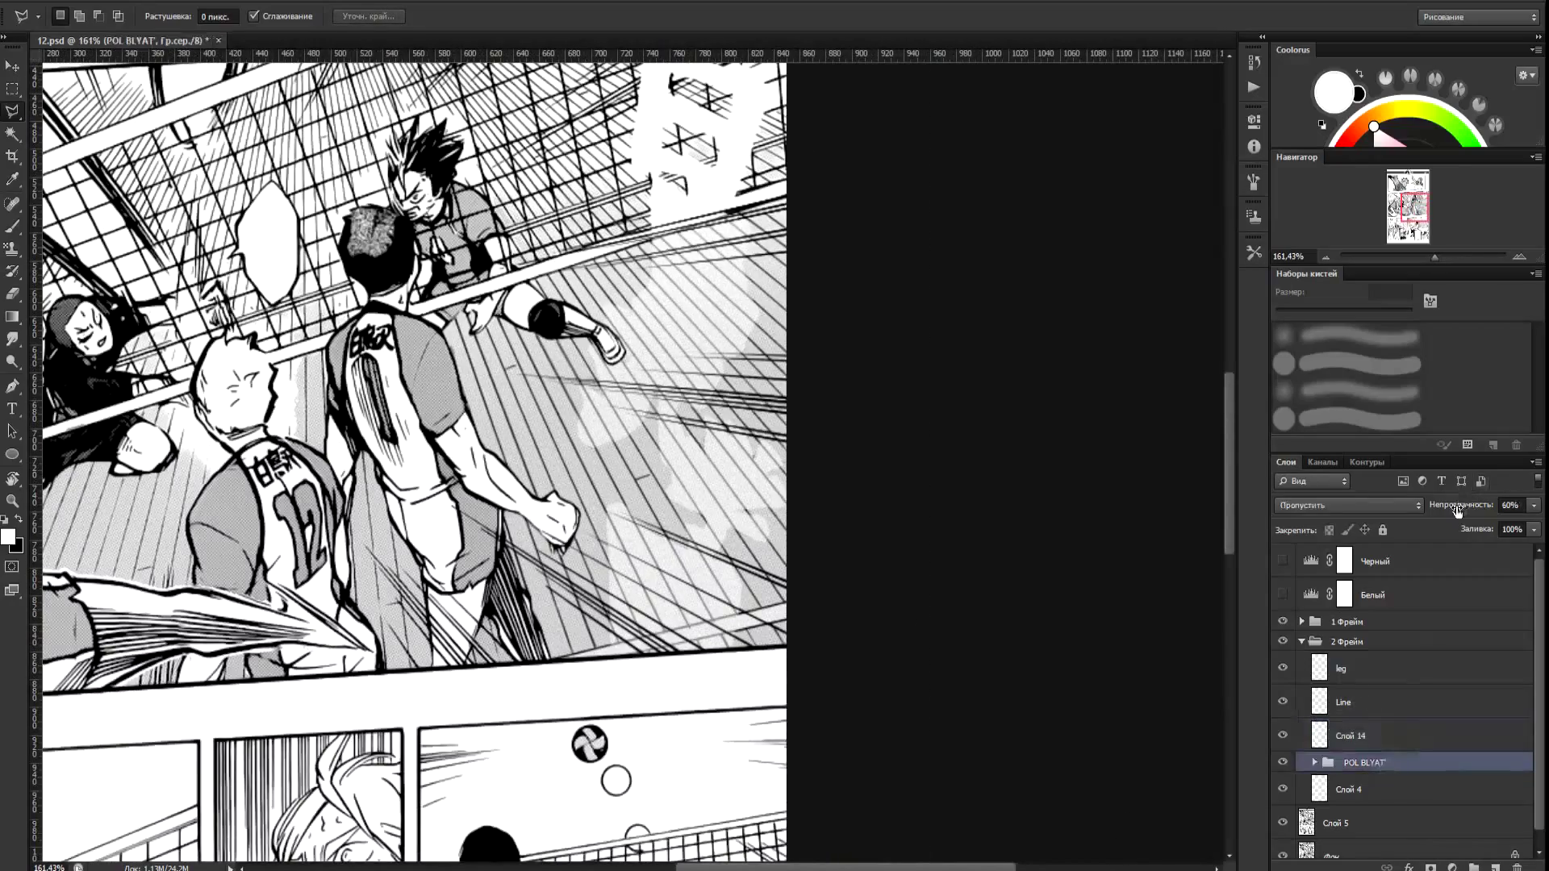
left_click_drag(1458, 512, 1492, 511)
scroll(851, 501, "down", 5)
scroll(831, 310, "up", 8)
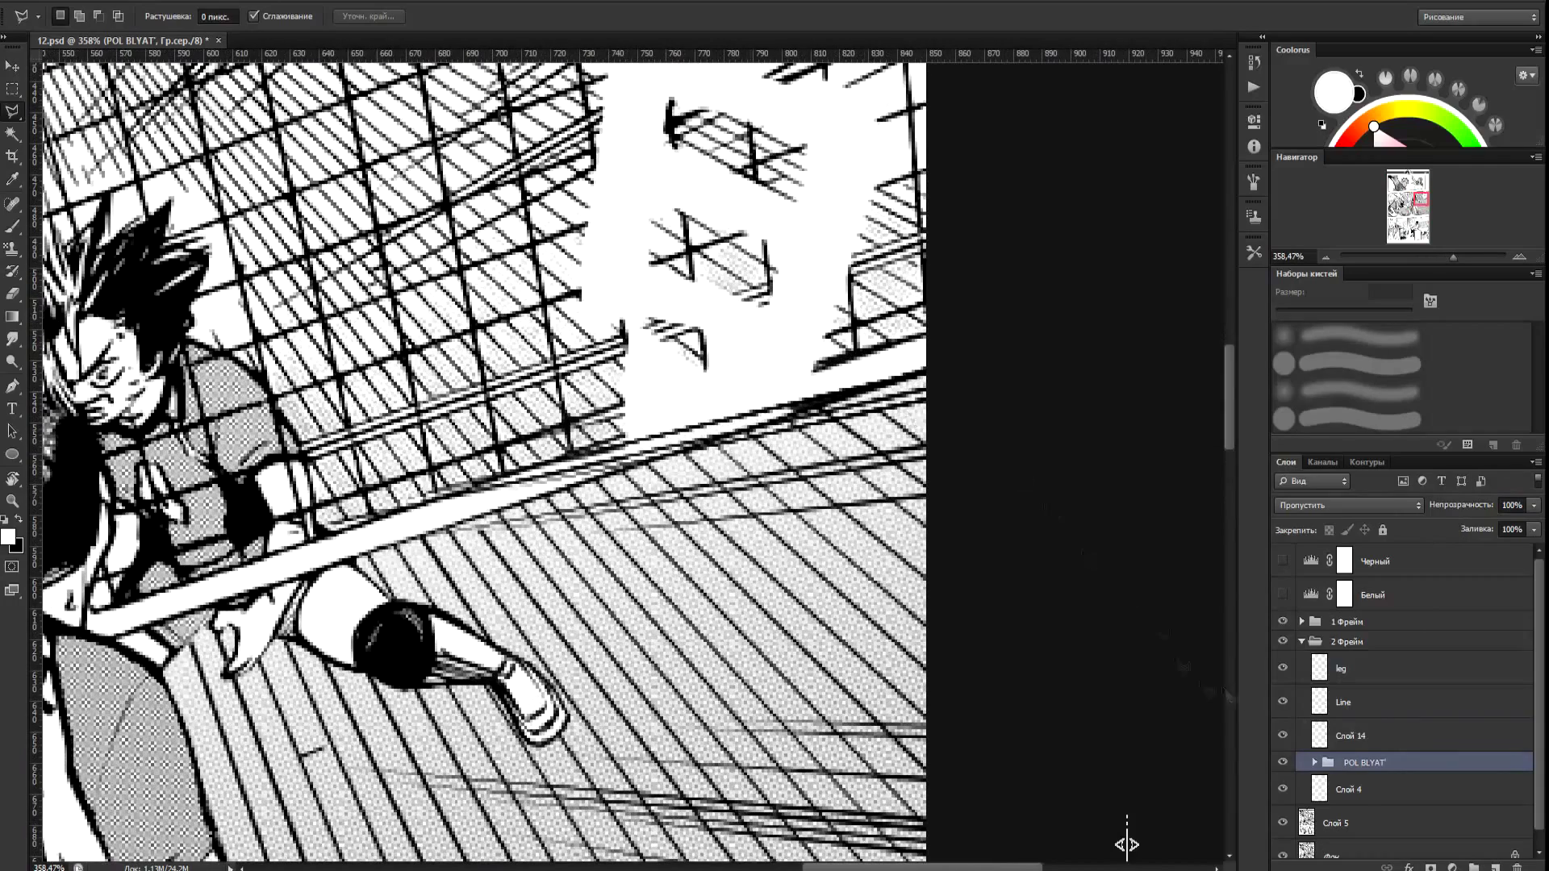
Create a group named "prodolzenie pola" above the floor group and add a new layer inside it.
left_click_drag(1493, 845, 1473, 868)
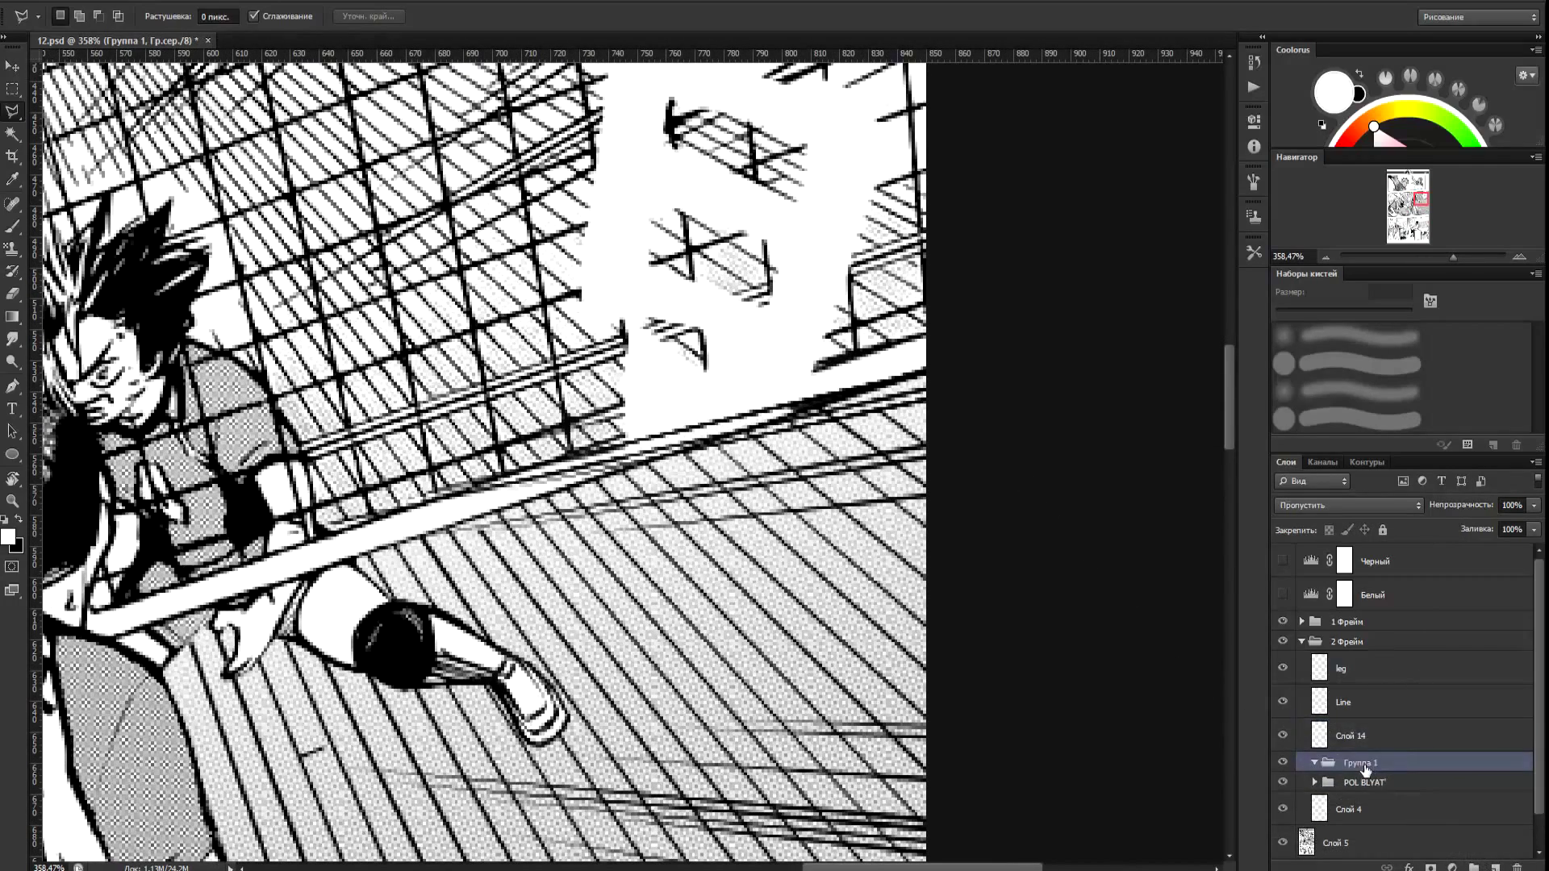
type("pola")
key("Return")
left_click(1495, 867)
Cover the broken net at the second panel's right end with a white-filled polygon on Слой 15, reaching the panel's upper border and page edge.
left_click_drag(585, 226, 593, 440)
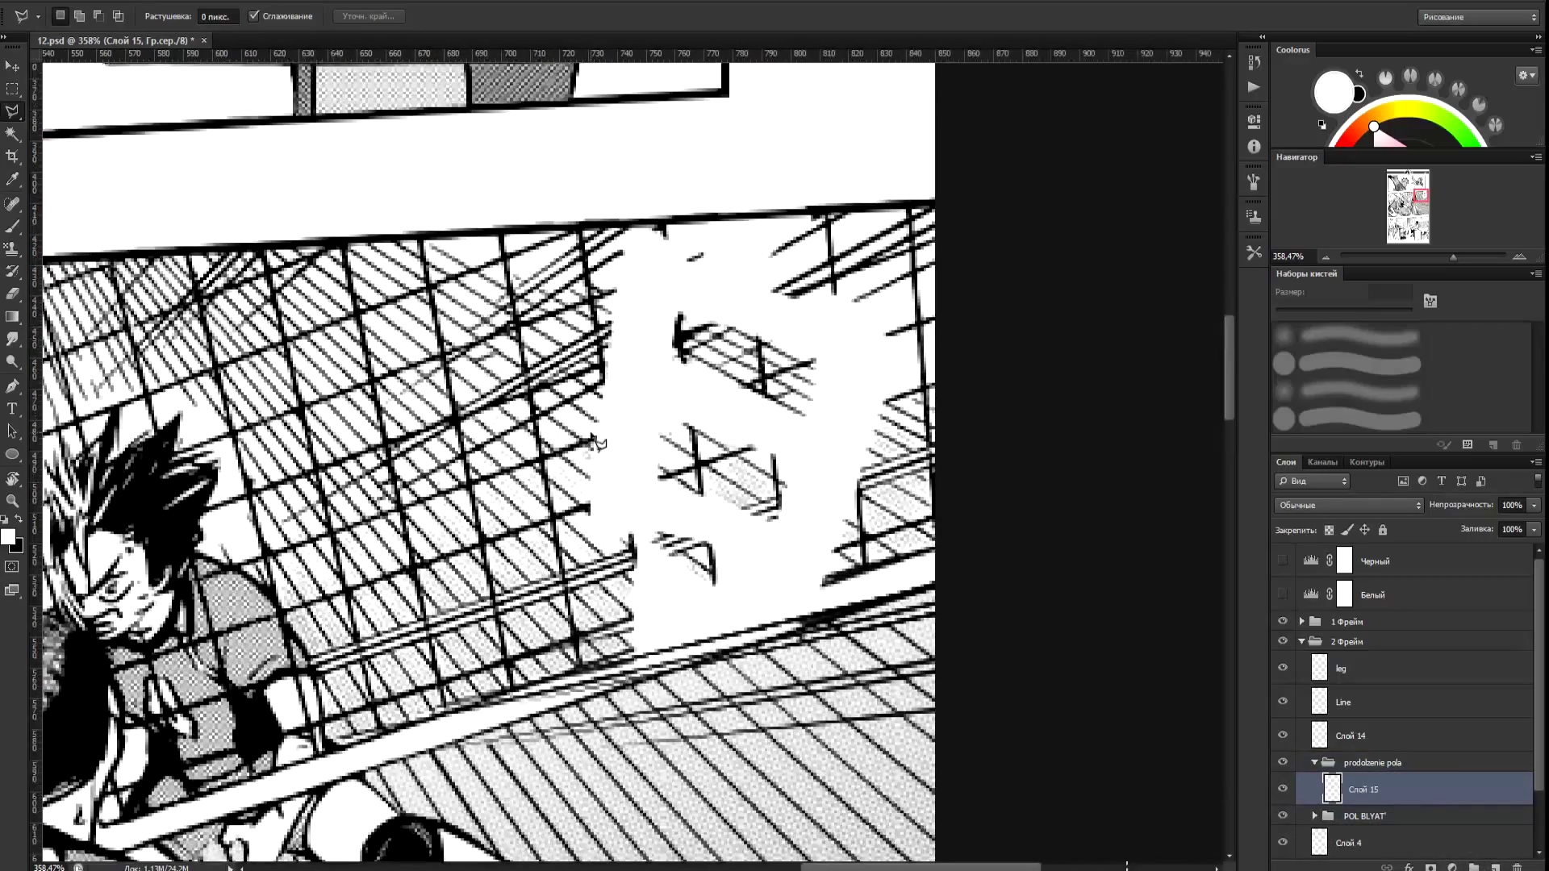
left_click(502, 235)
left_click(582, 663)
left_click(958, 540)
left_click(949, 207)
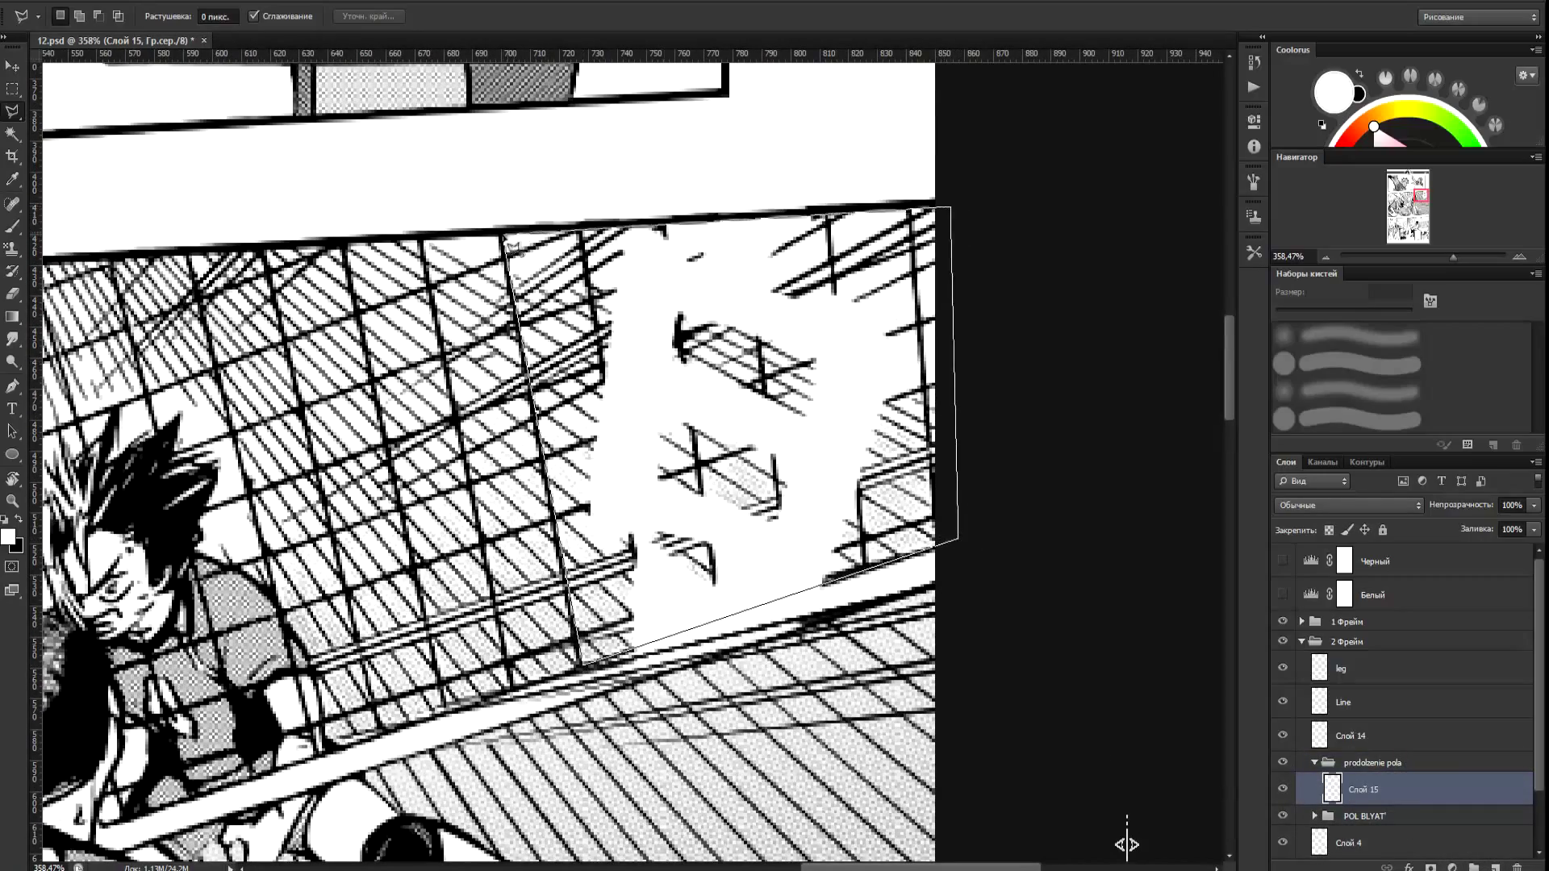
left_click(502, 236)
key("x")
key("ctrl+BackSpace")
key("ctrl+d")
scroll(1127, 844, "down", 4)
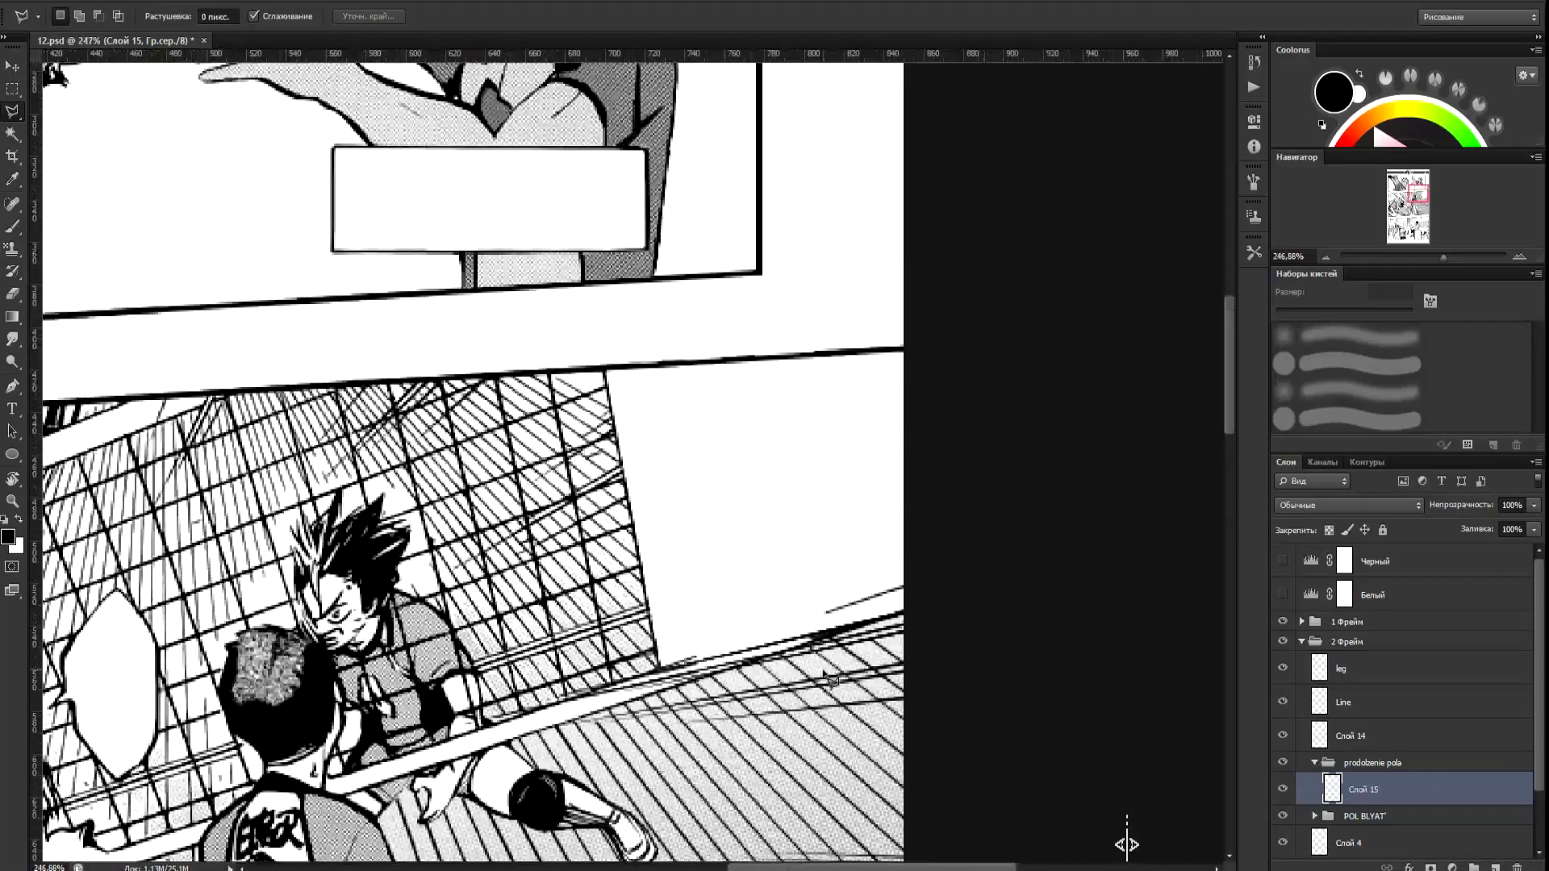
Expand the POL BLYAT' group, select its masked layer Слой 13 and examine the floor's edge below the blank net area.
scroll(1128, 844, "up", 7)
left_click(1315, 816)
scroll(1352, 826, "down", 3)
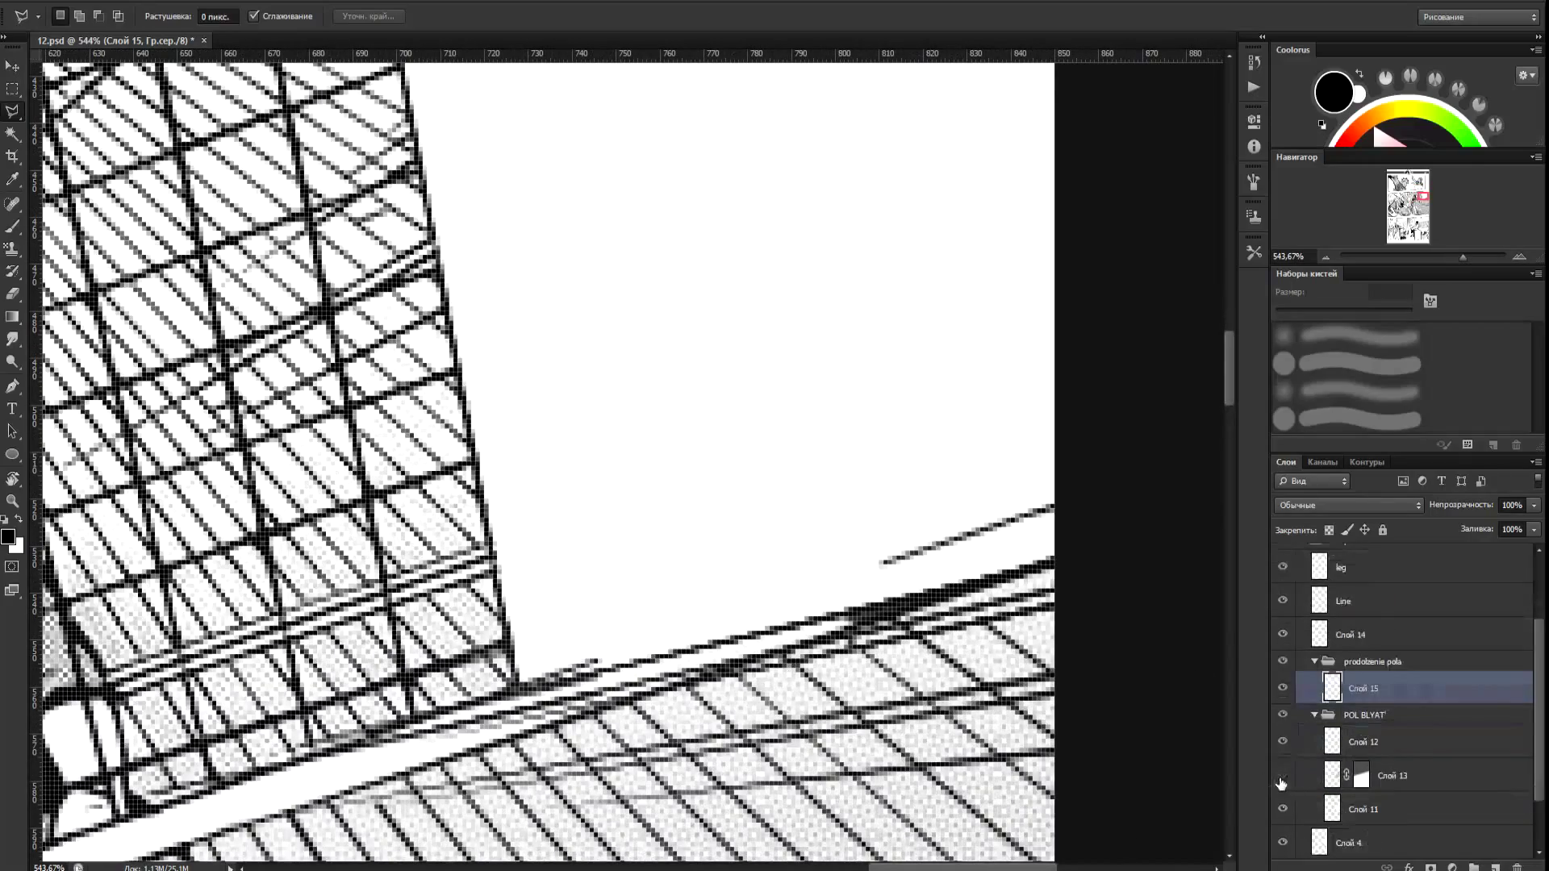
left_click(1446, 781)
key("e")
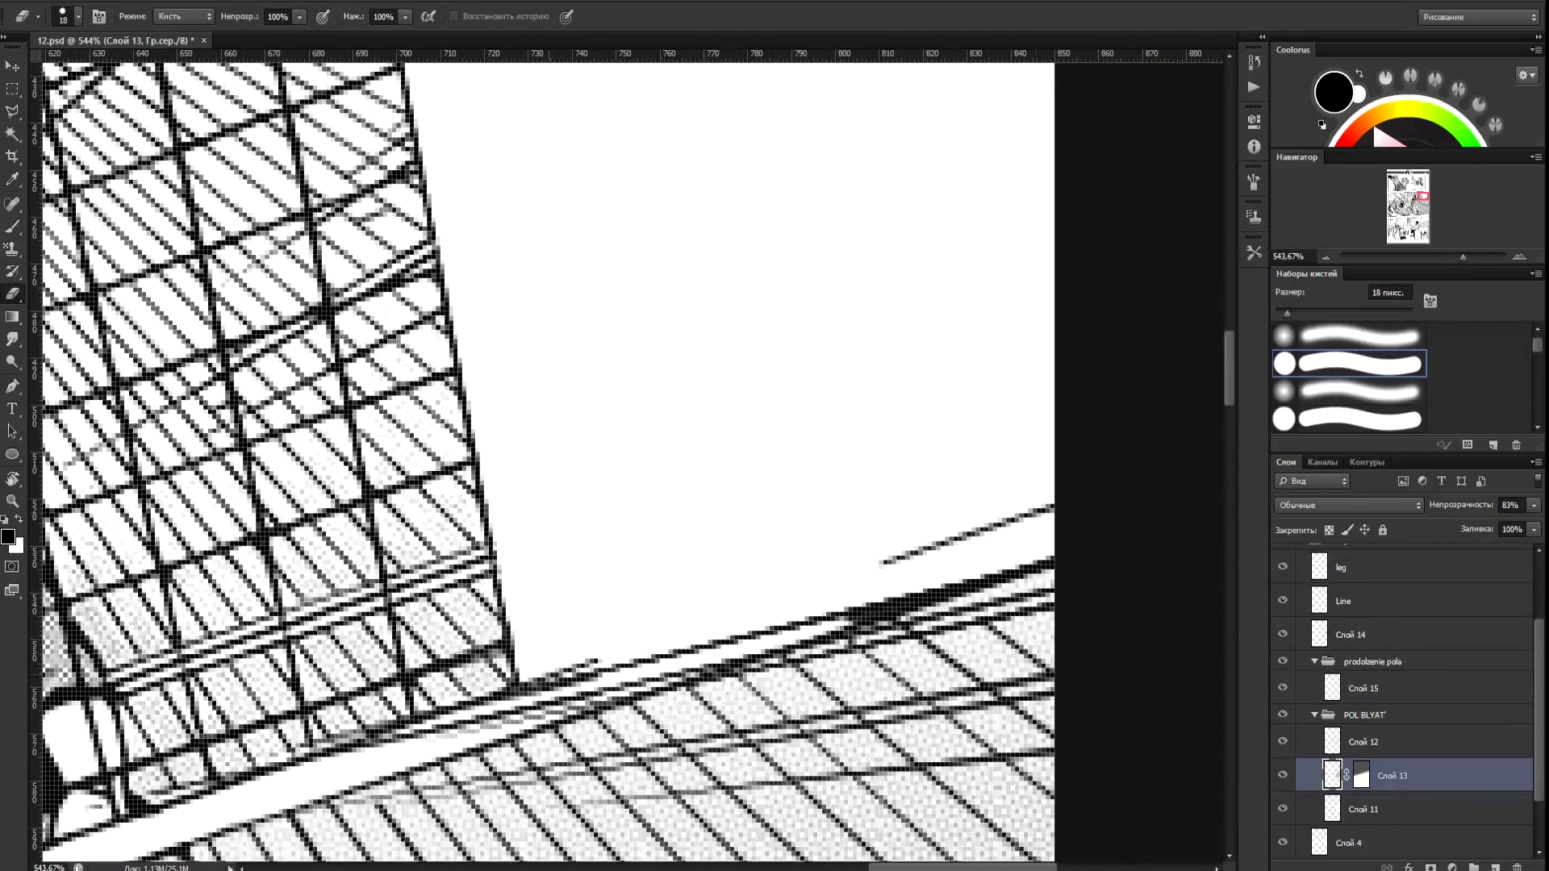
scroll(1127, 843, "down", 10)
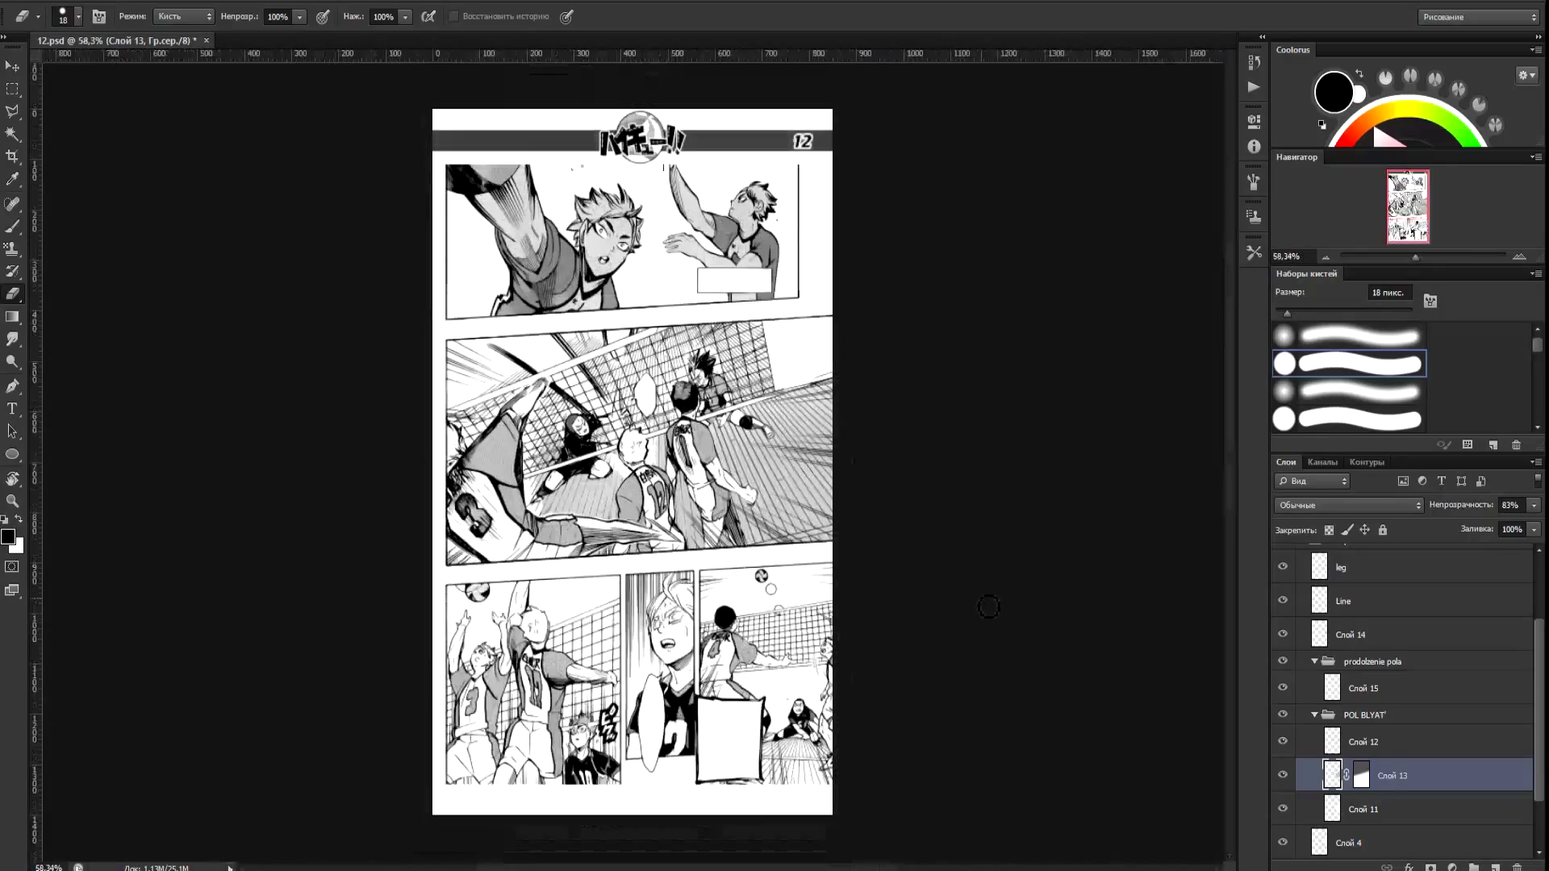
scroll(1127, 843, "up", 10)
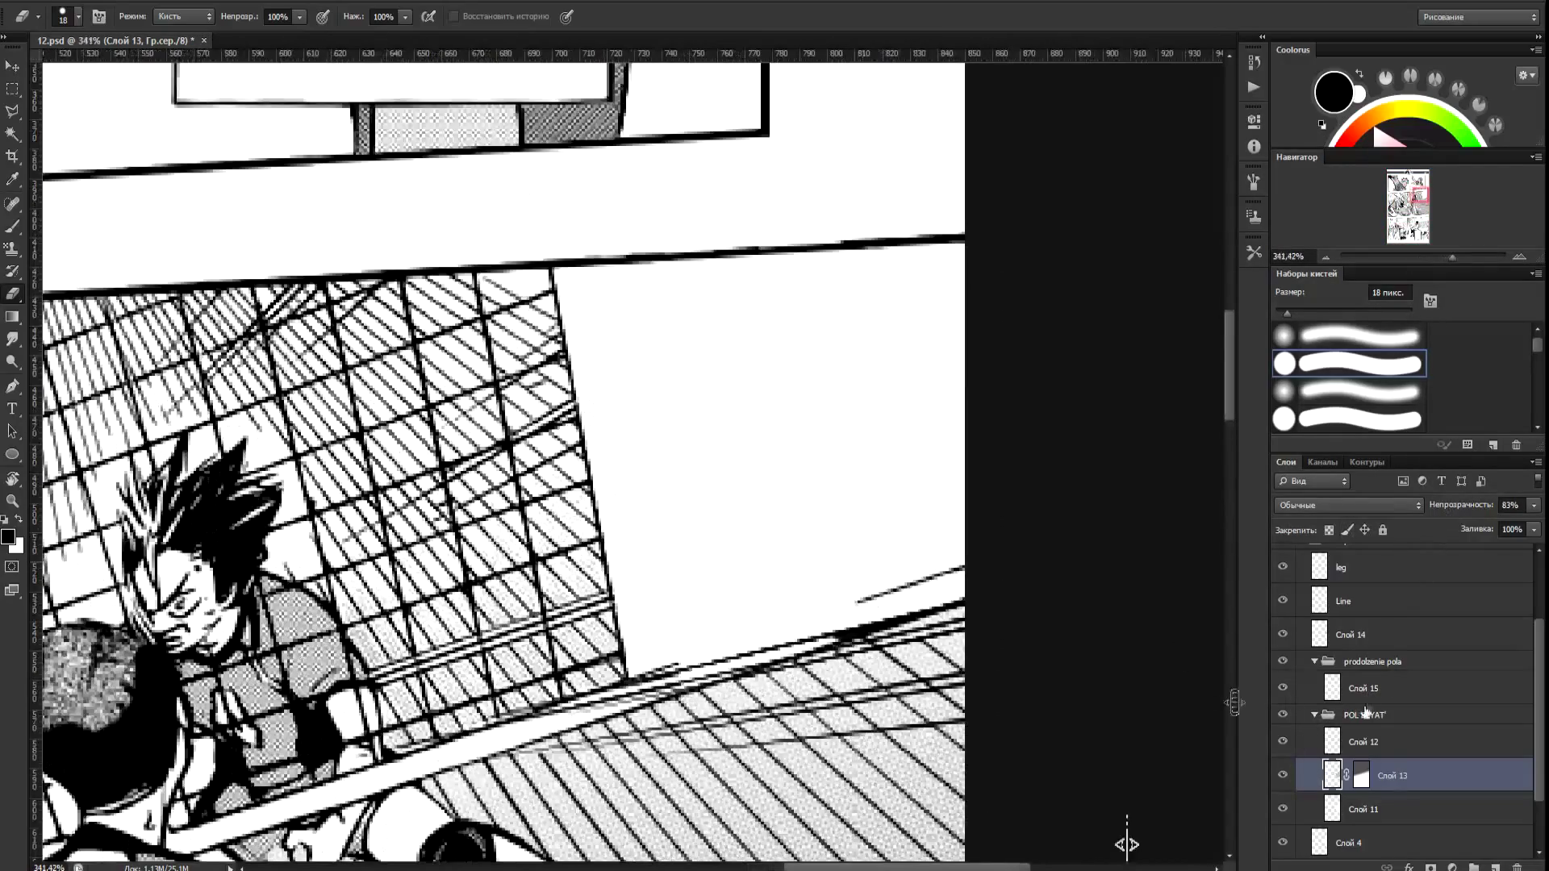
Add a new layer above Слой 15 and lower Слой 15's opacity to 50%.
left_click(1367, 695)
left_click(1496, 867)
left_click(1394, 721)
left_click_drag(1465, 510, 1505, 510)
Fill the polygonal selection of the net's missing grid lines with black on Слой 16 and clear the selection.
scroll(699, 339, "up", 2)
key("l")
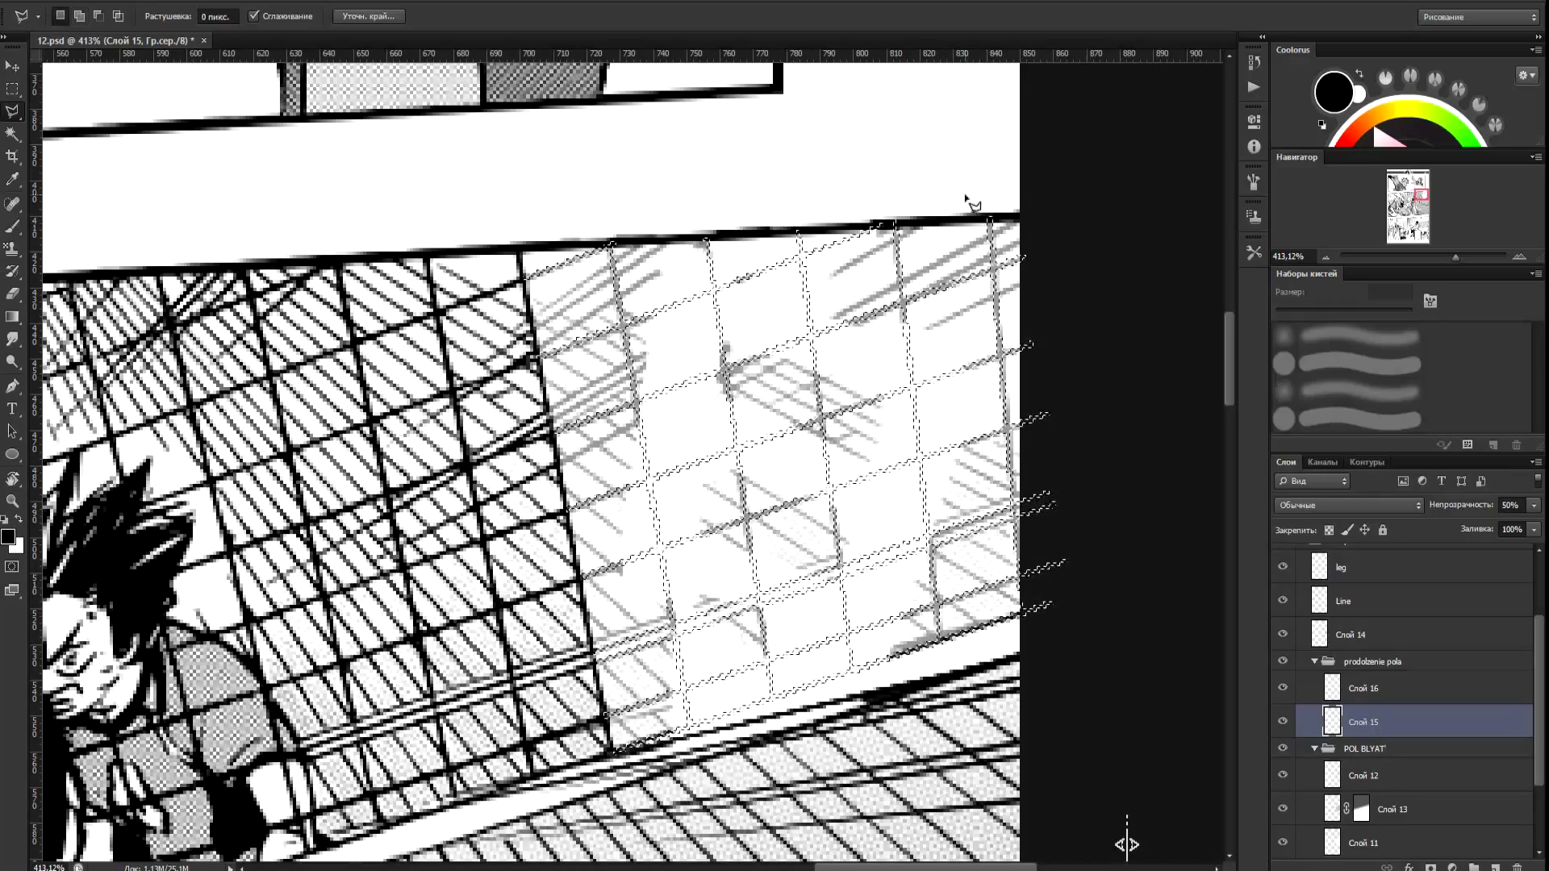
left_click(1363, 688)
key("x")
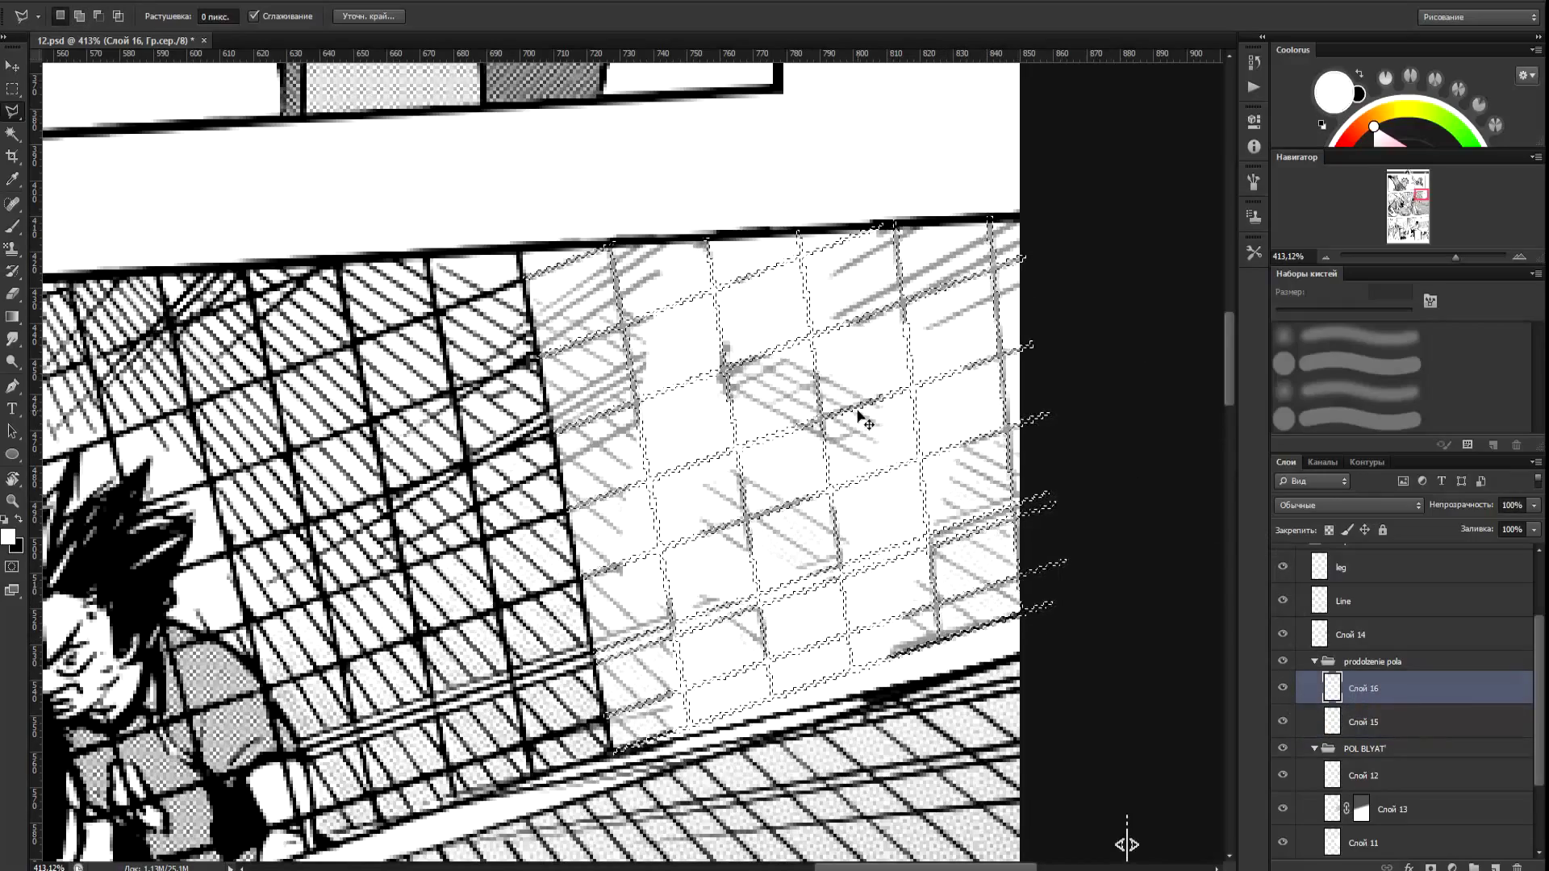
key("ctrl+BackSpace")
key("ctrl+d")
scroll(855, 439, "down", 3)
scroll(854, 439, "up", 3)
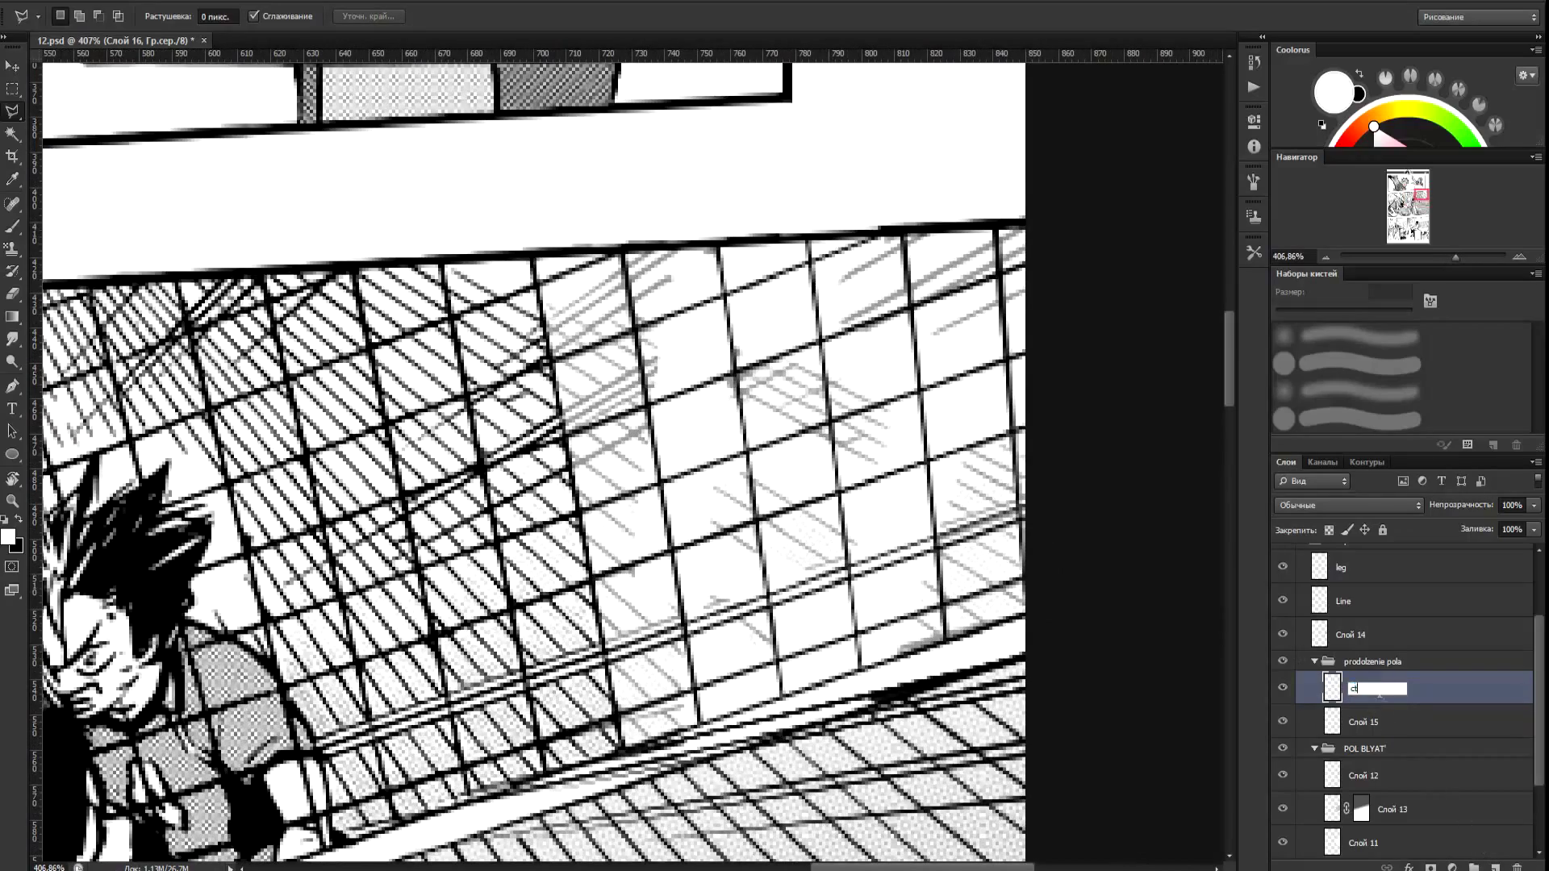
Rename the grid layer "setka" and add a new layer above it.
key("Return")
double_click(1362, 691)
type("setka")
key("Return")
left_click(1494, 867)
scroll(605, 413, "up", 2)
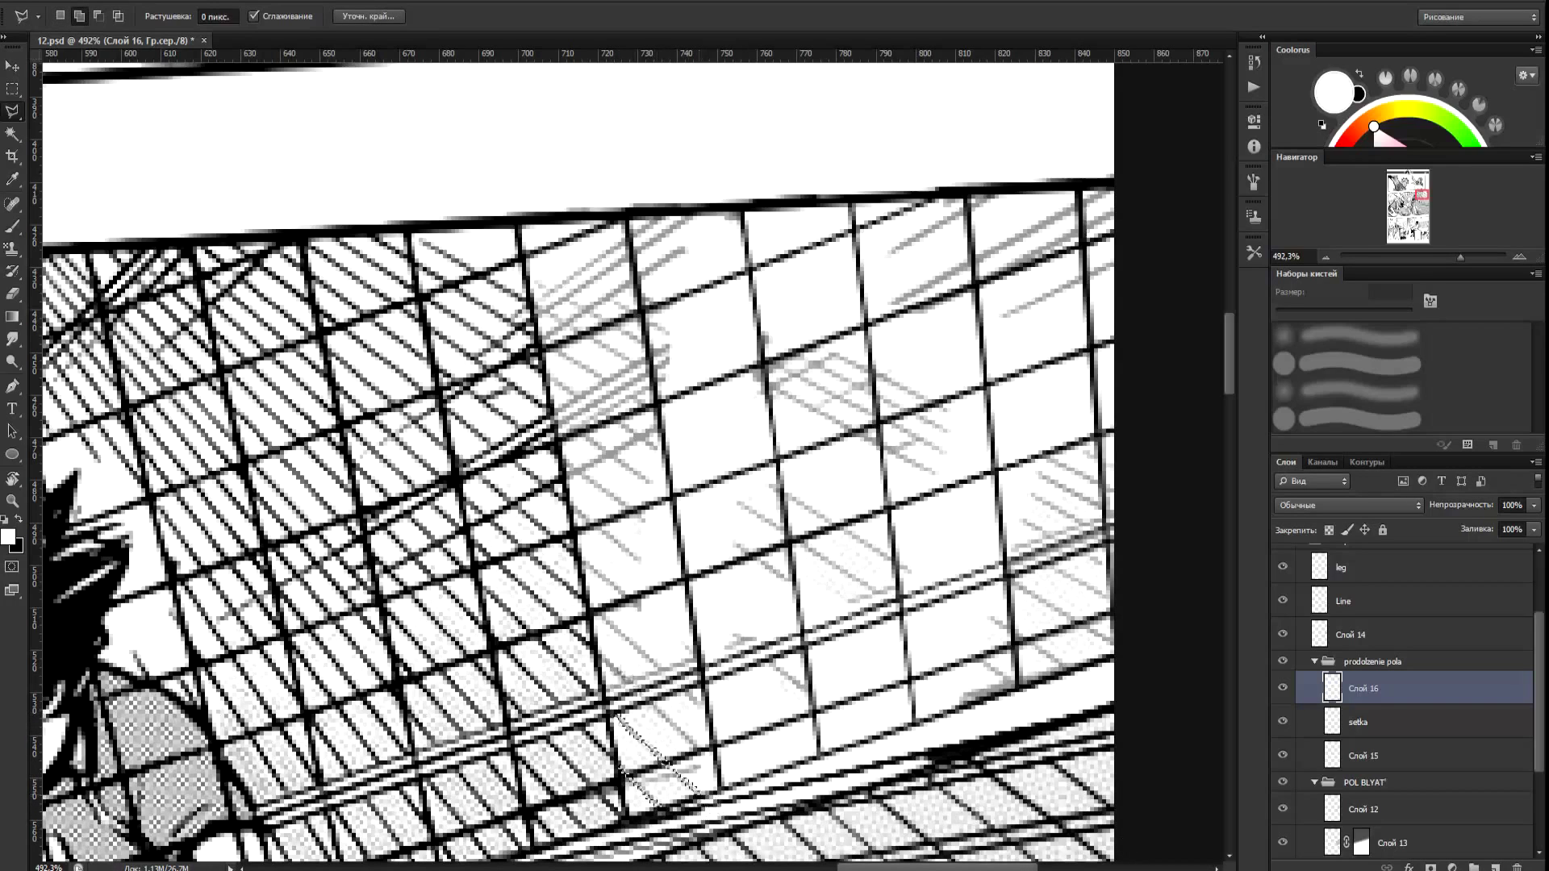
key("ctrl+d")
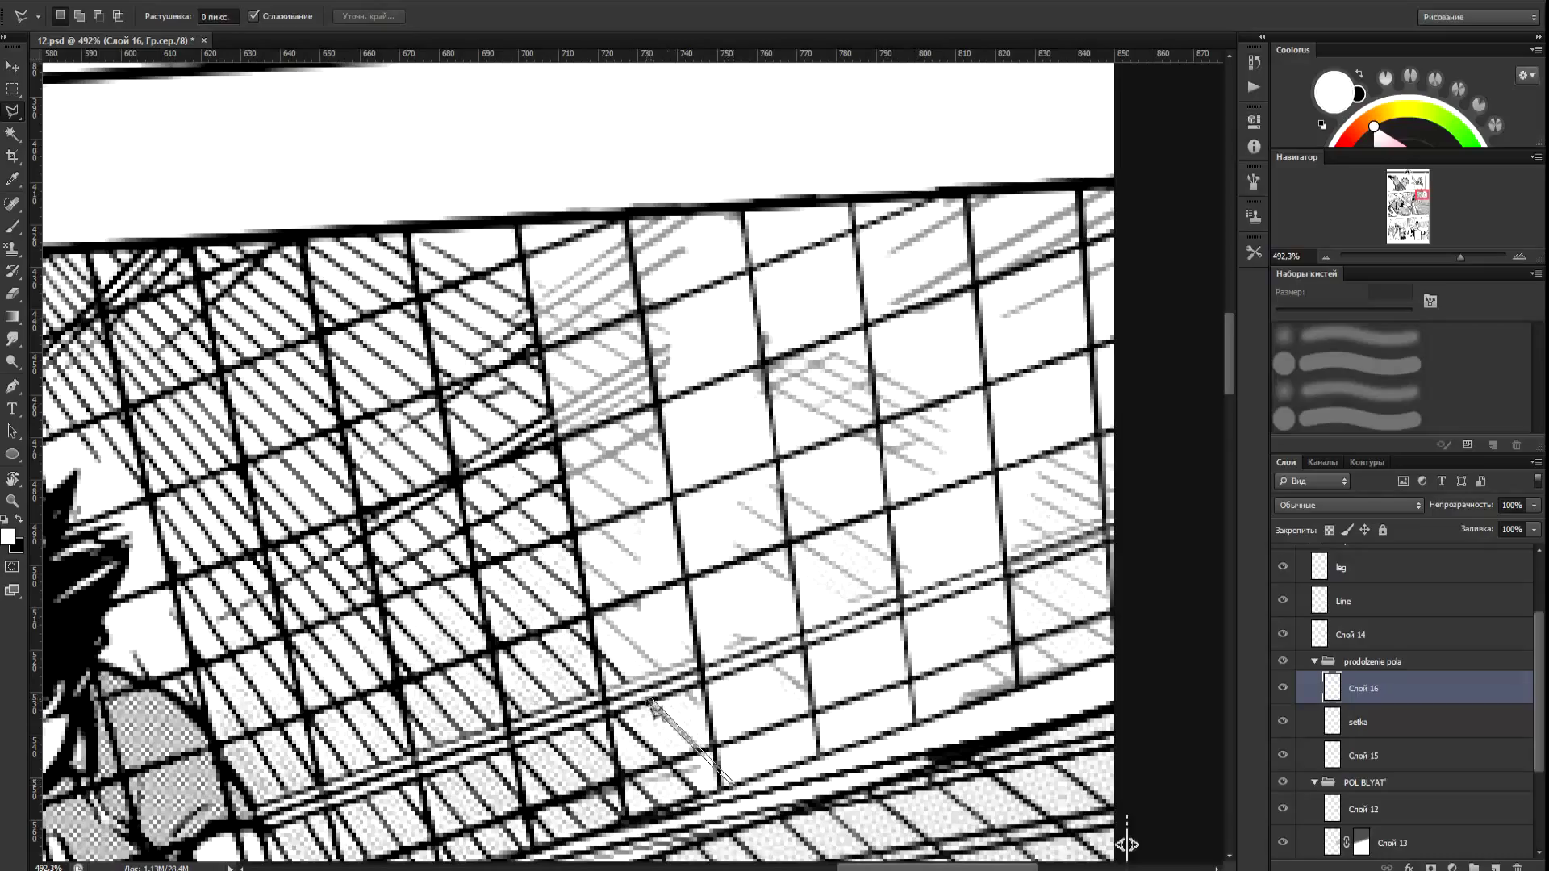
scroll(1127, 845, "down", 1)
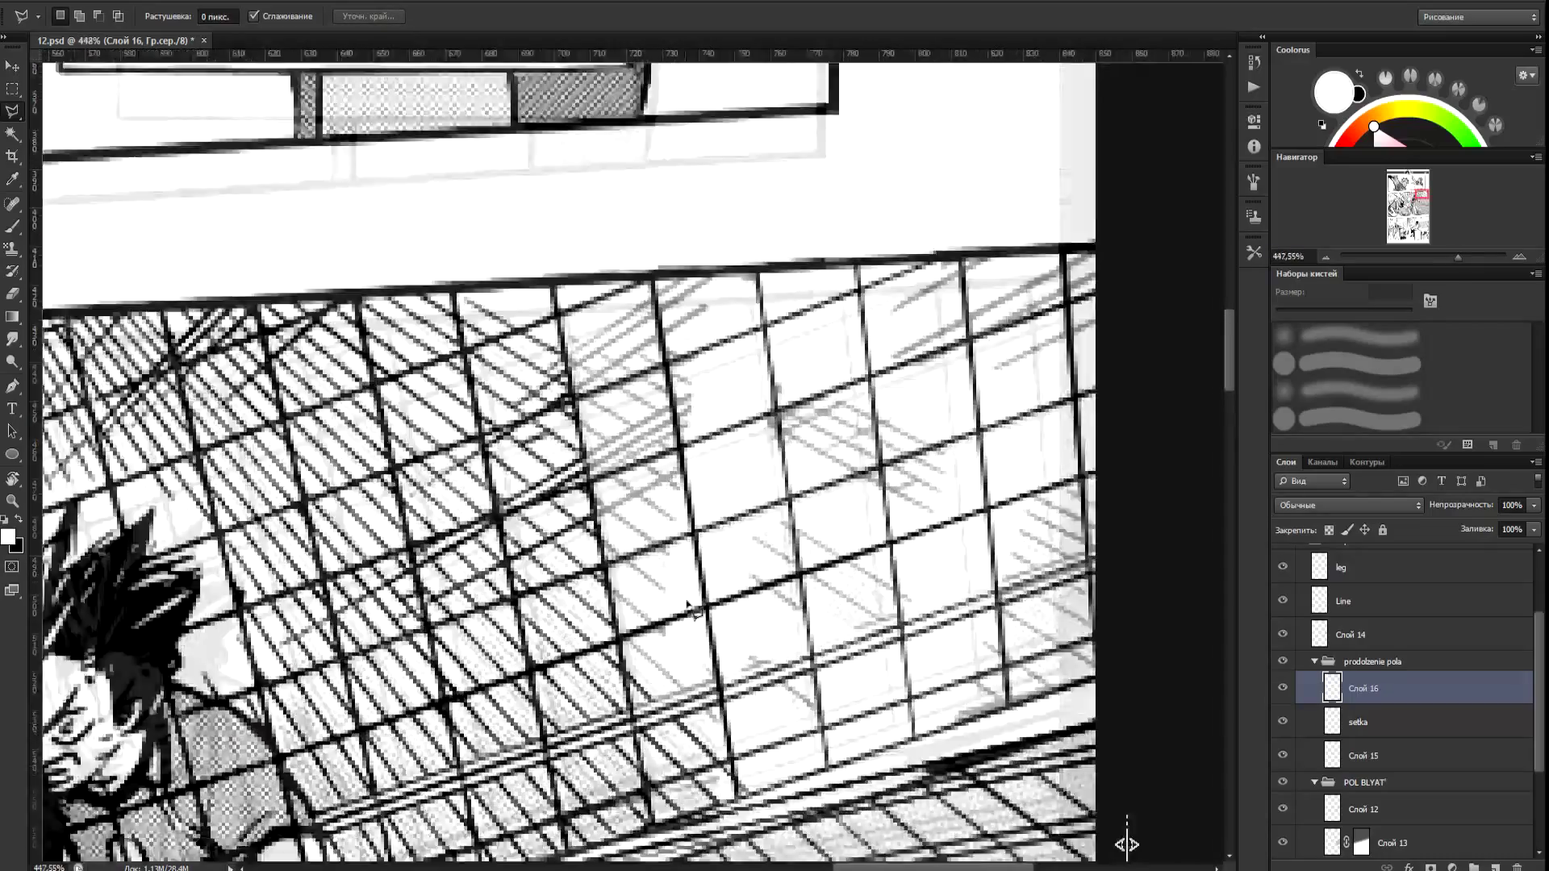
scroll(689, 604, "down", 4)
scroll(688, 603, "up", 5)
scroll(688, 603, "down", 1)
scroll(681, 601, "up", 1)
Fill two thin black diagonal hatch lines over the faded guides, from the upper middle of the redrawn net down to the page edge.
left_click_drag(1160, 537, 1054, 498)
left_click(718, 331)
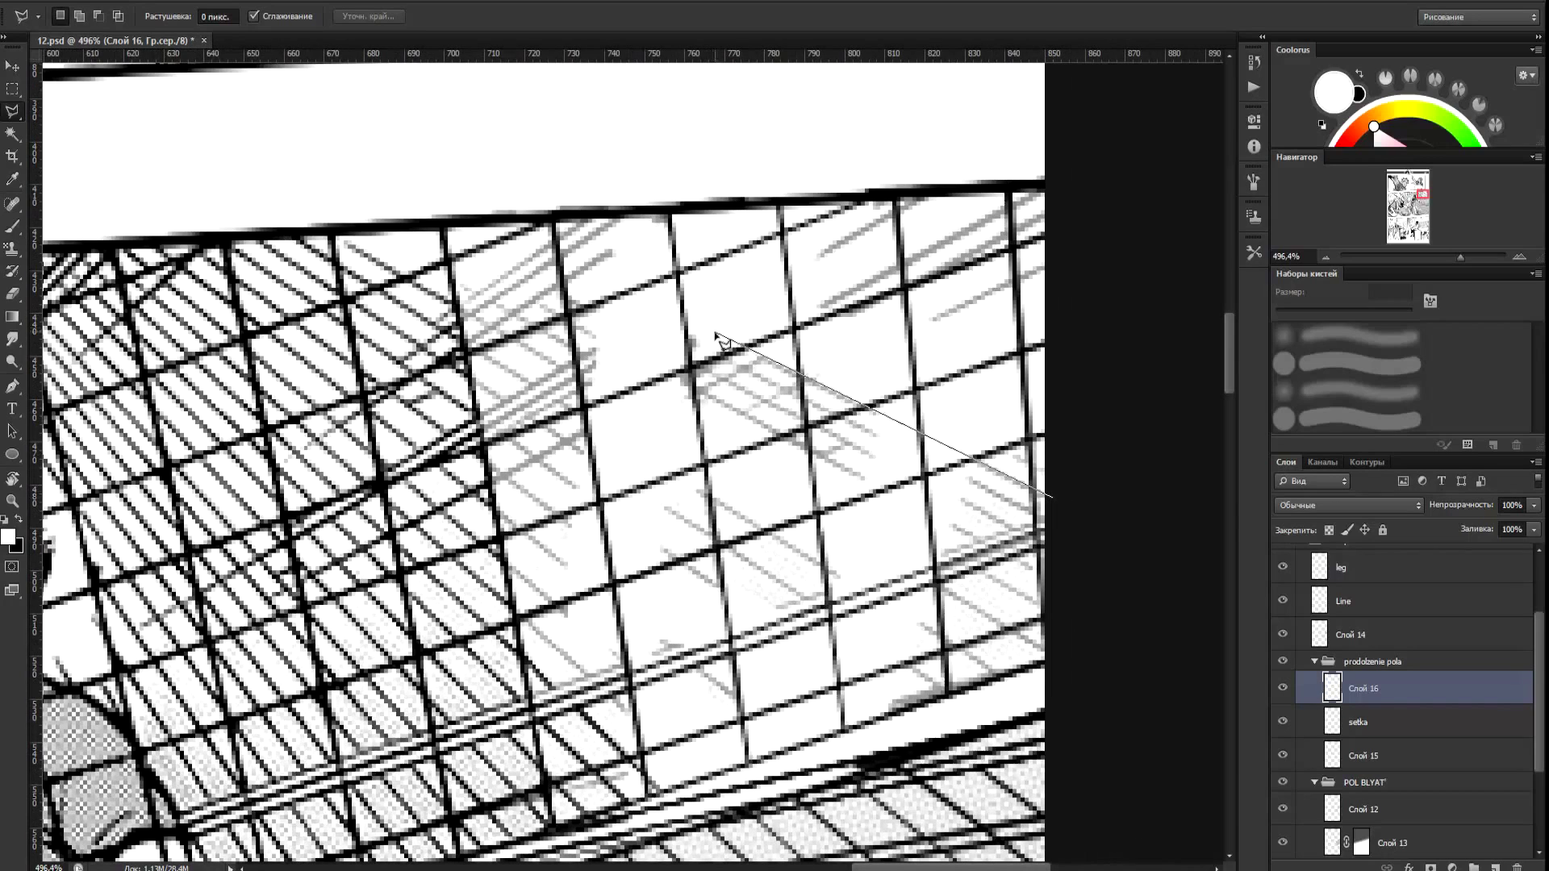
double_click(1052, 503)
key("ctrl+Delete")
key("ctrl+d")
left_click(1051, 522)
left_click(1047, 520)
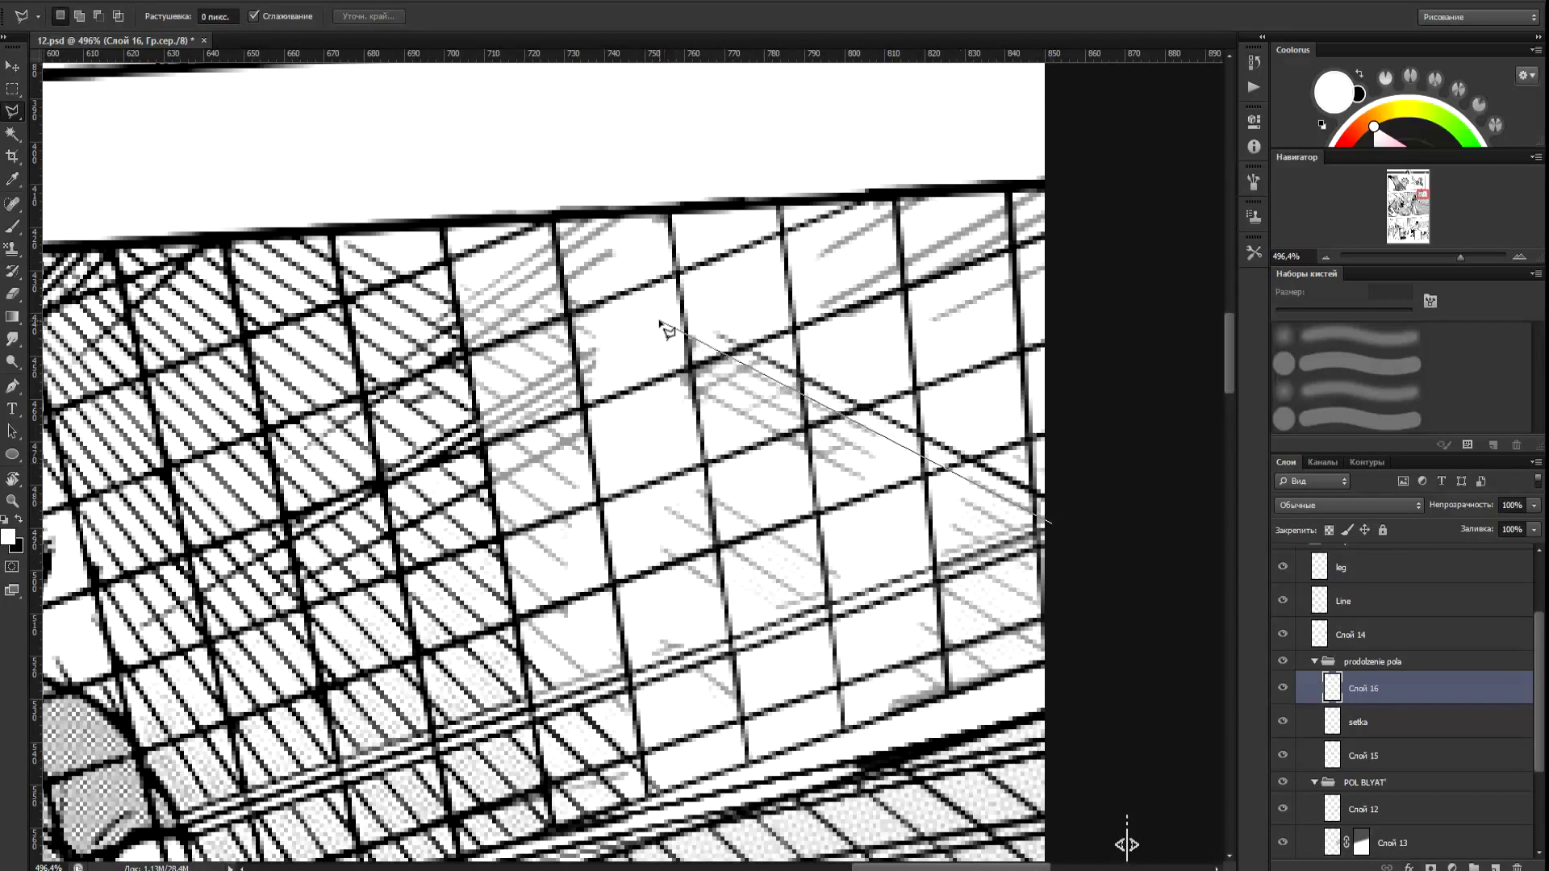
left_click(658, 324)
double_click(1066, 539)
key("alt+BackSpace")
key("ctrl+d")
Fill a thin black line along the net's double cord from the original net to the page edge.
left_click(531, 697)
double_click(1051, 531)
key("ctrl+BackSpace")
key("ctrl+d")
Fill a longer black hatch line below the previous diagonals, starting near the redrawn net's upper-left grid crossing.
left_click(1067, 539)
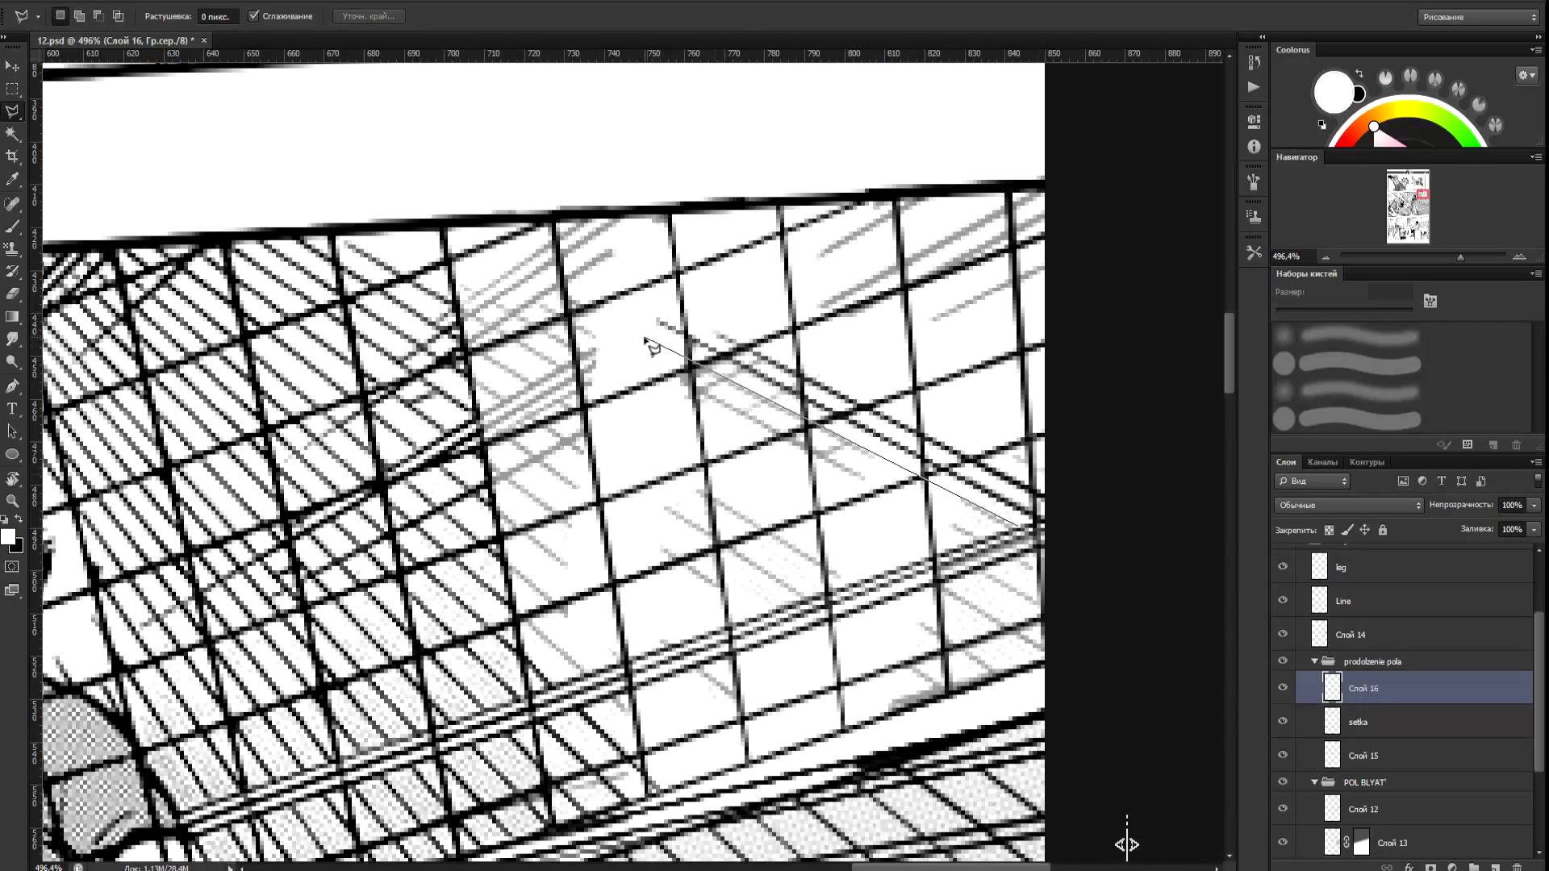
double_click(571, 300)
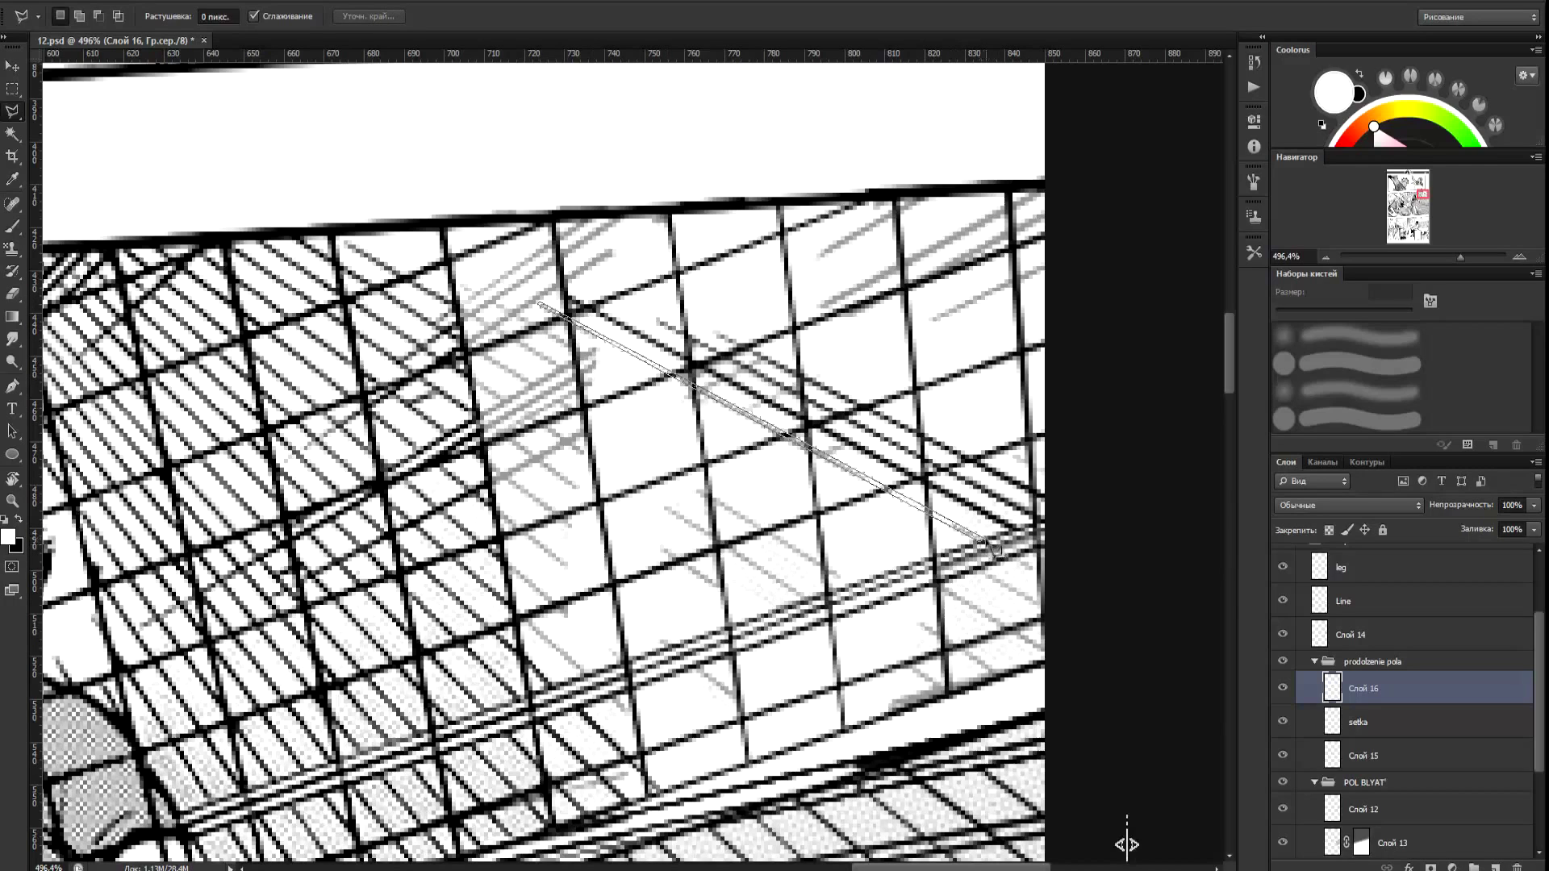
key("alt+BackSpace")
key("ctrl+d")
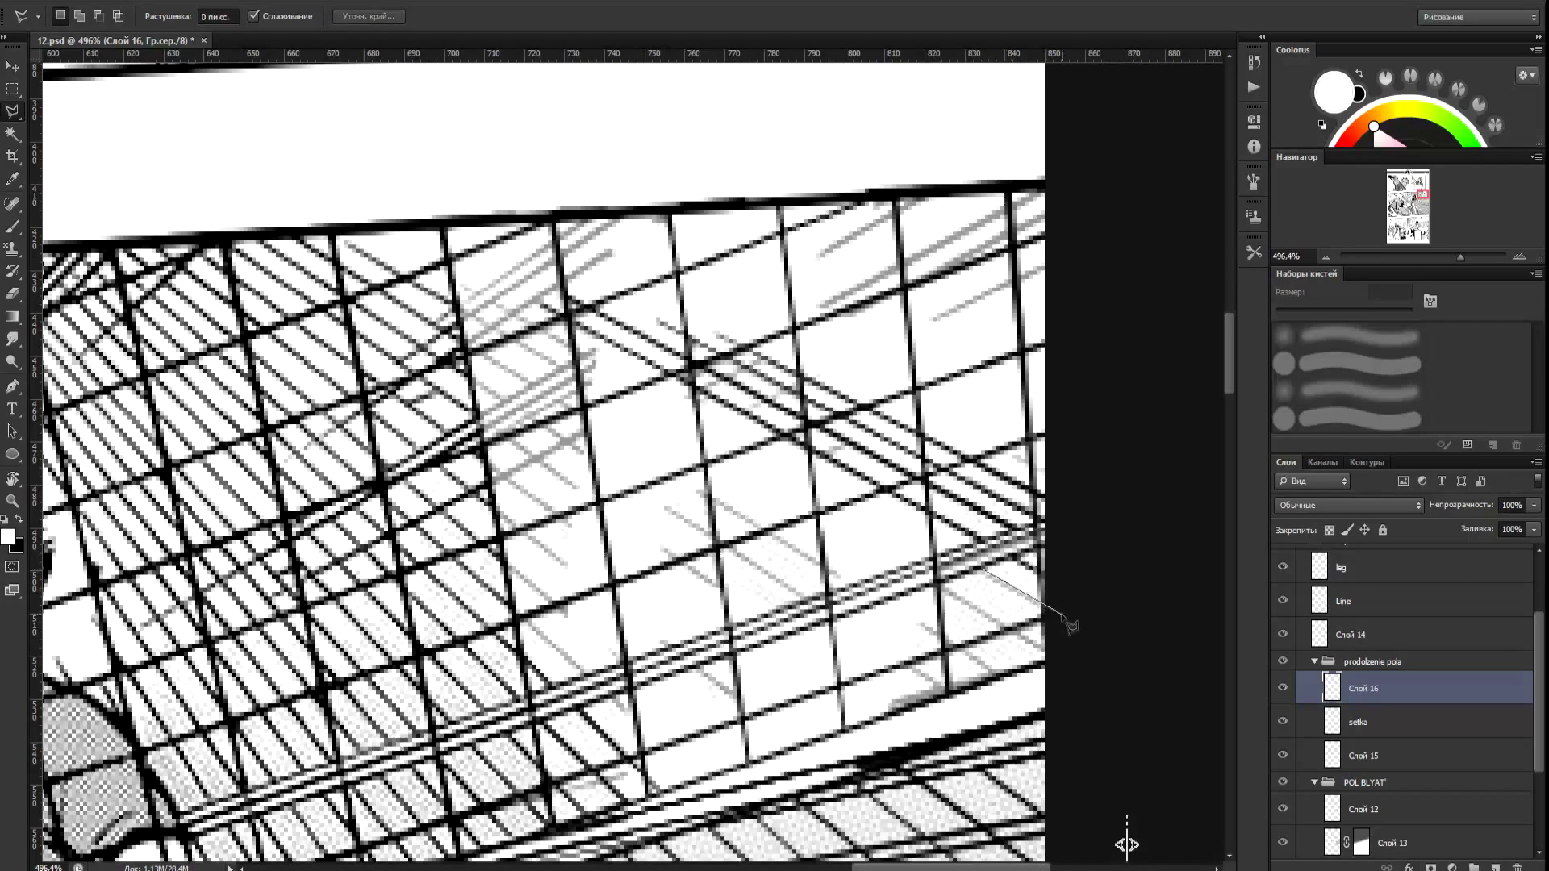
Fill a long black hatch line crossing the whole redrawn net and short parallel strokes below the double cord at the page edge.
double_click(984, 591)
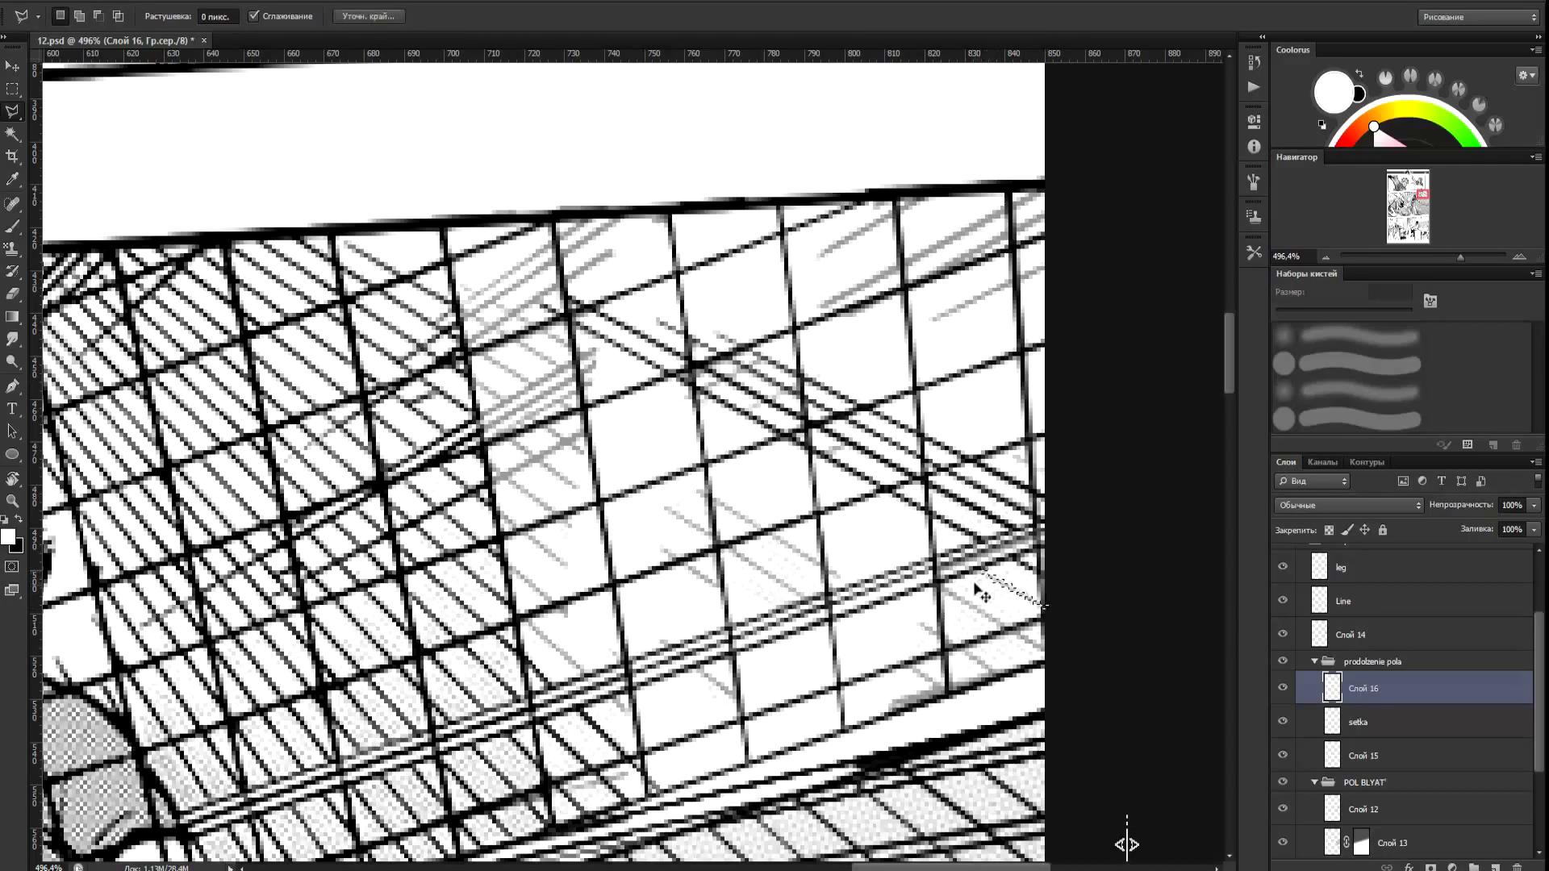
left_click(1049, 609)
double_click(458, 285)
key("Return")
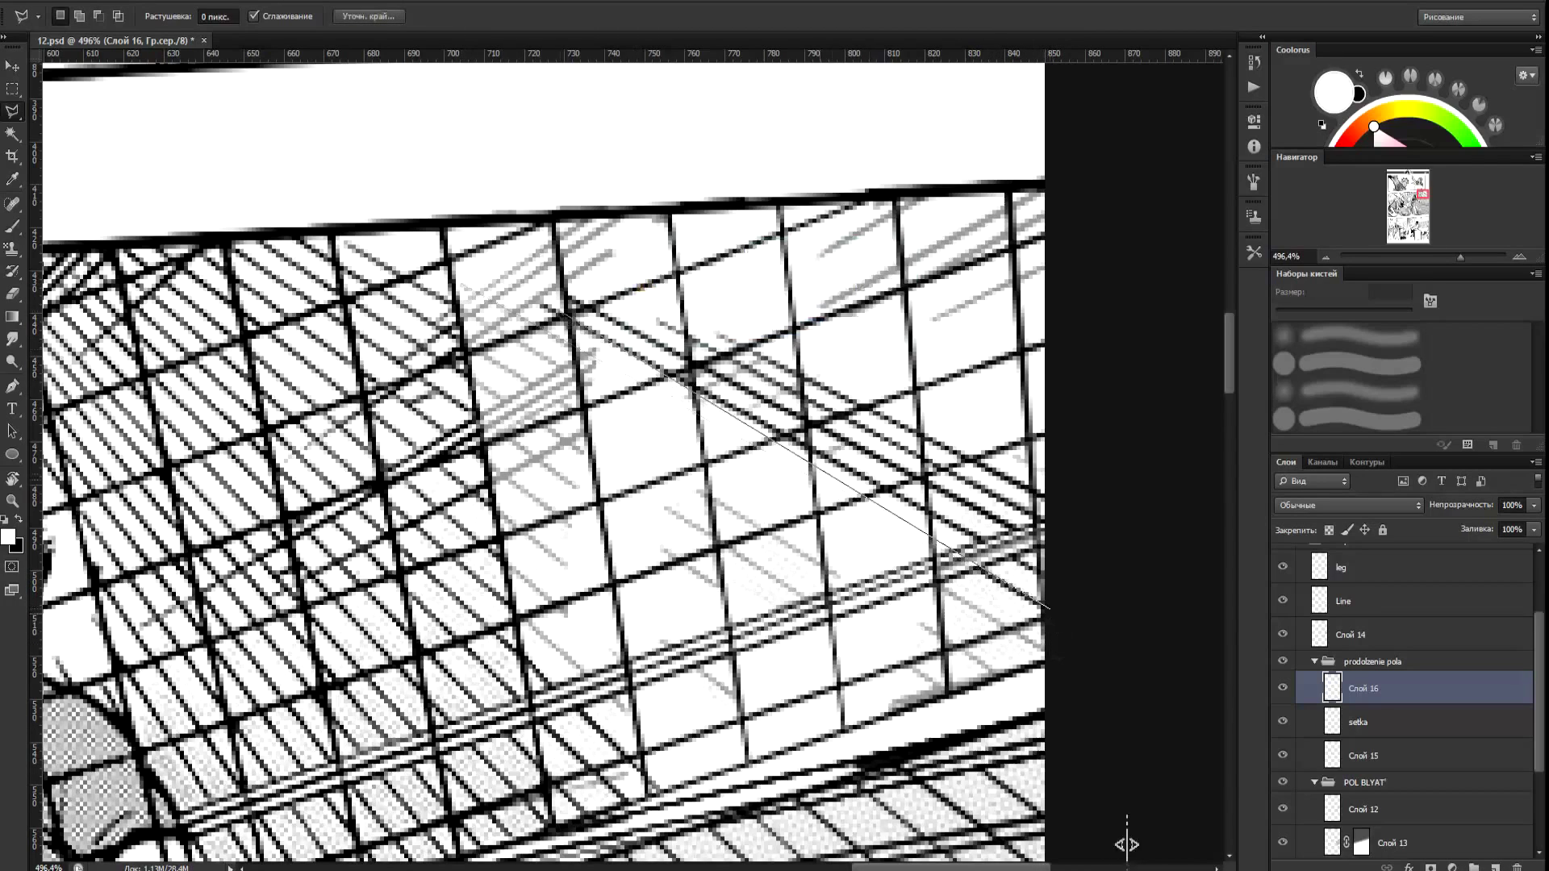
left_click(458, 285)
double_click(1050, 612)
left_click_drag(941, 554, 1079, 625)
left_click(1079, 627)
double_click(961, 601)
key("ctrl+BackSpace")
key("ctrl+d")
Fill three more parallel black hatch lines from the original net's edge down to the redrawn net's lower-right cells.
left_click(1051, 653)
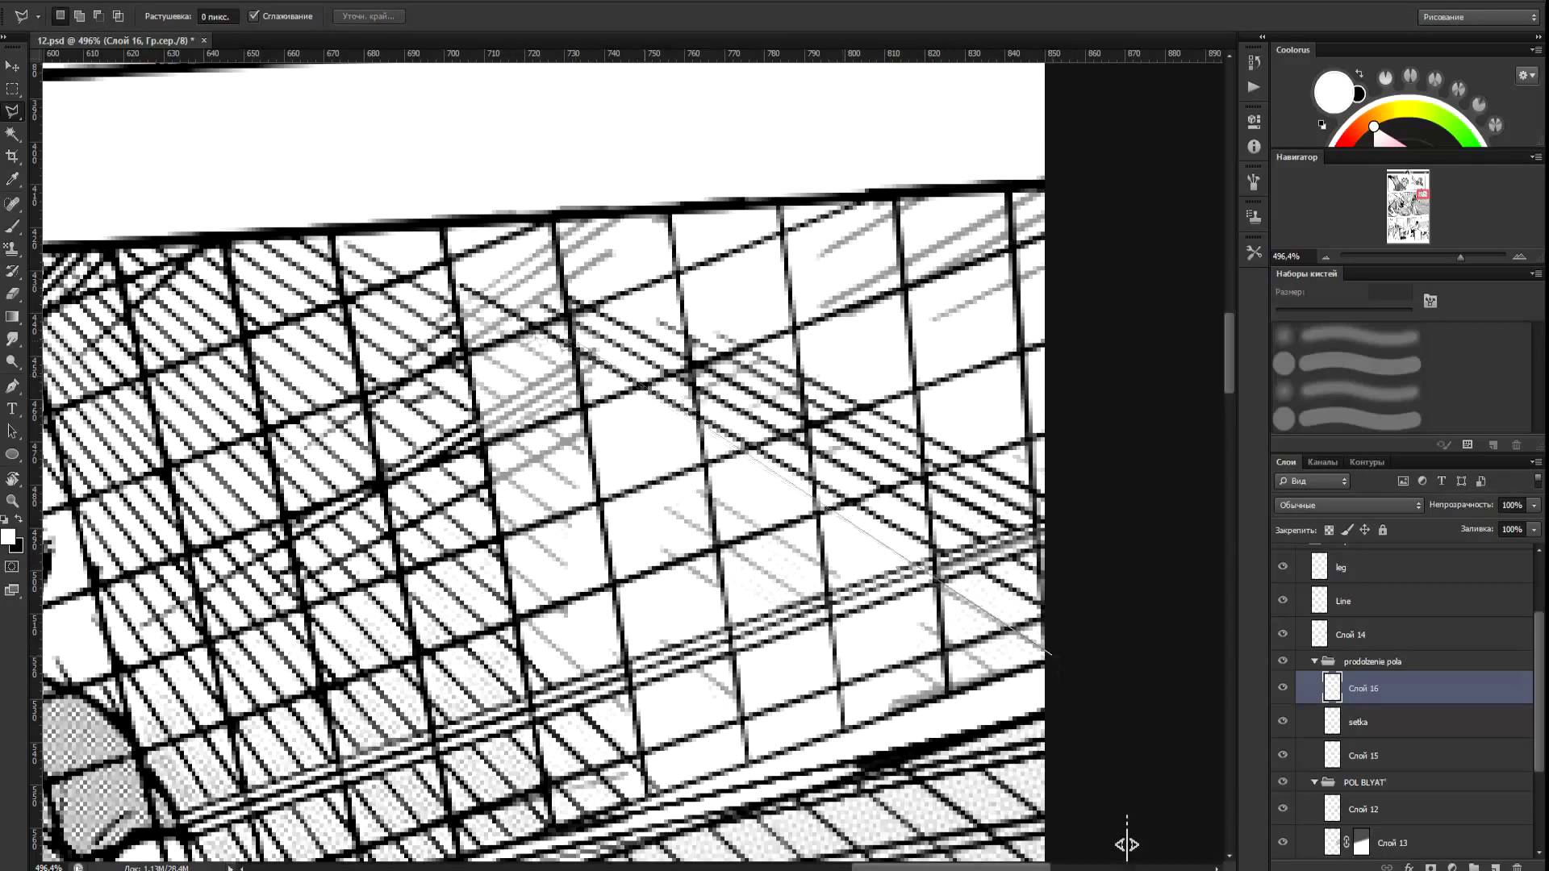
double_click(1050, 655)
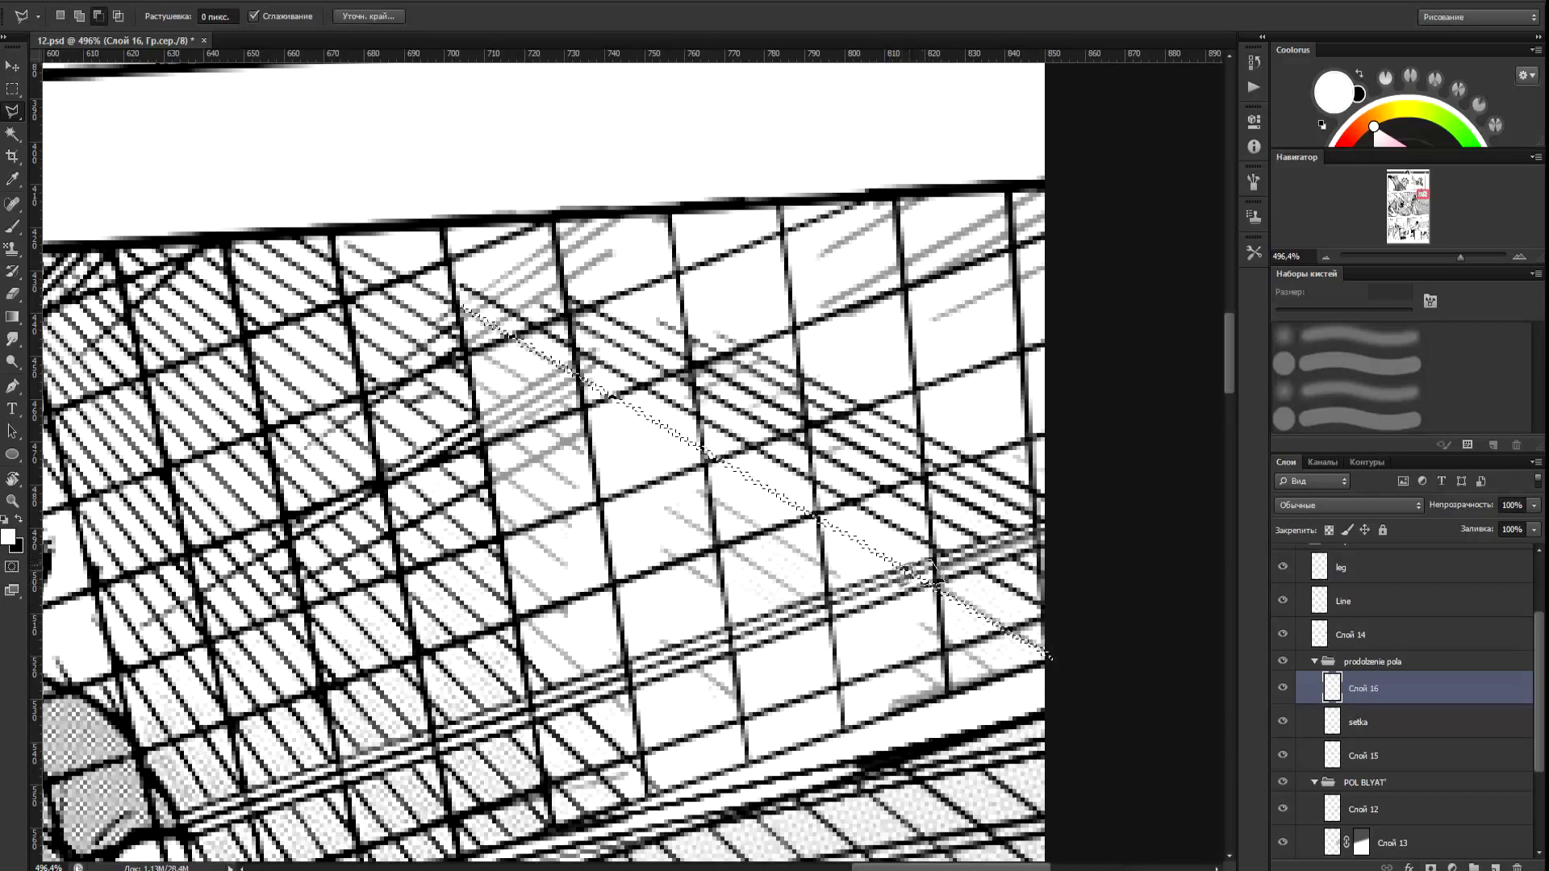
key("ctrl+d")
left_click(466, 345)
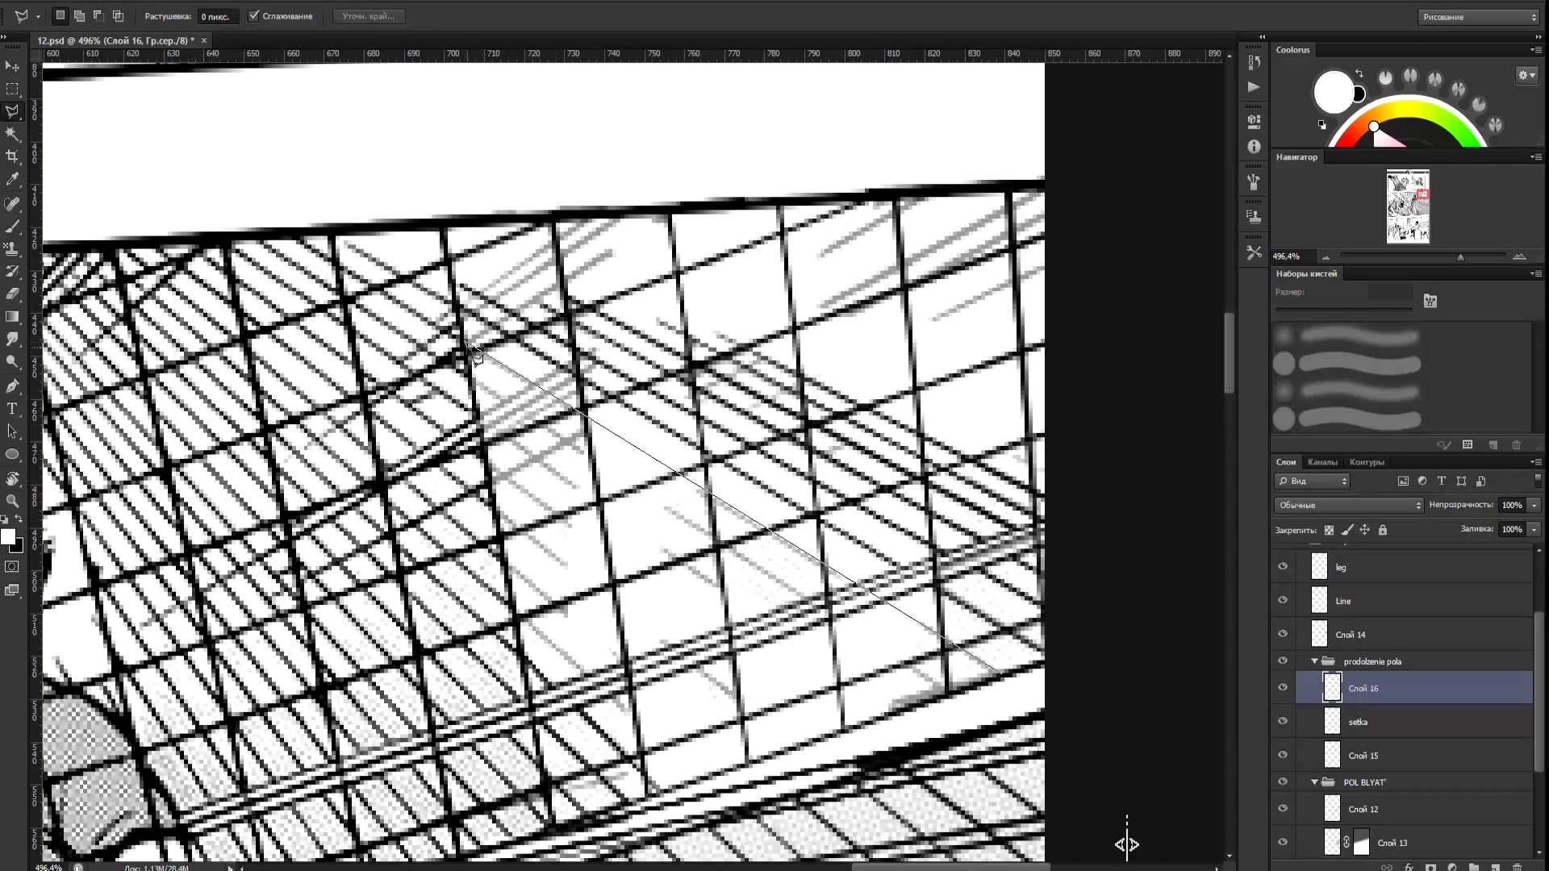
double_click(1001, 677)
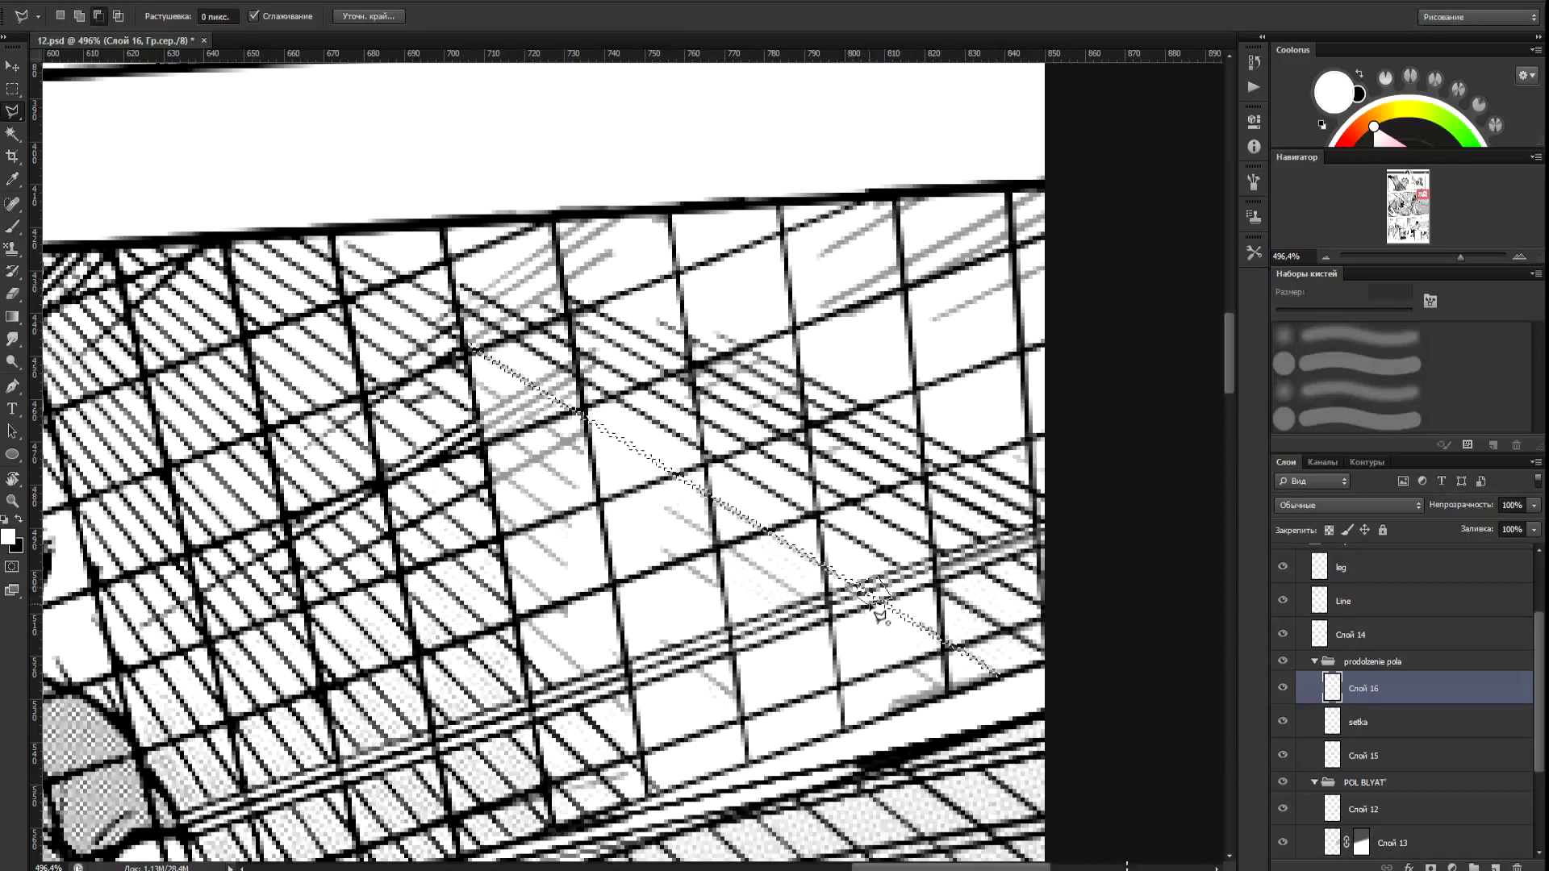
key("ctrl+d")
left_click(476, 378)
double_click(949, 694)
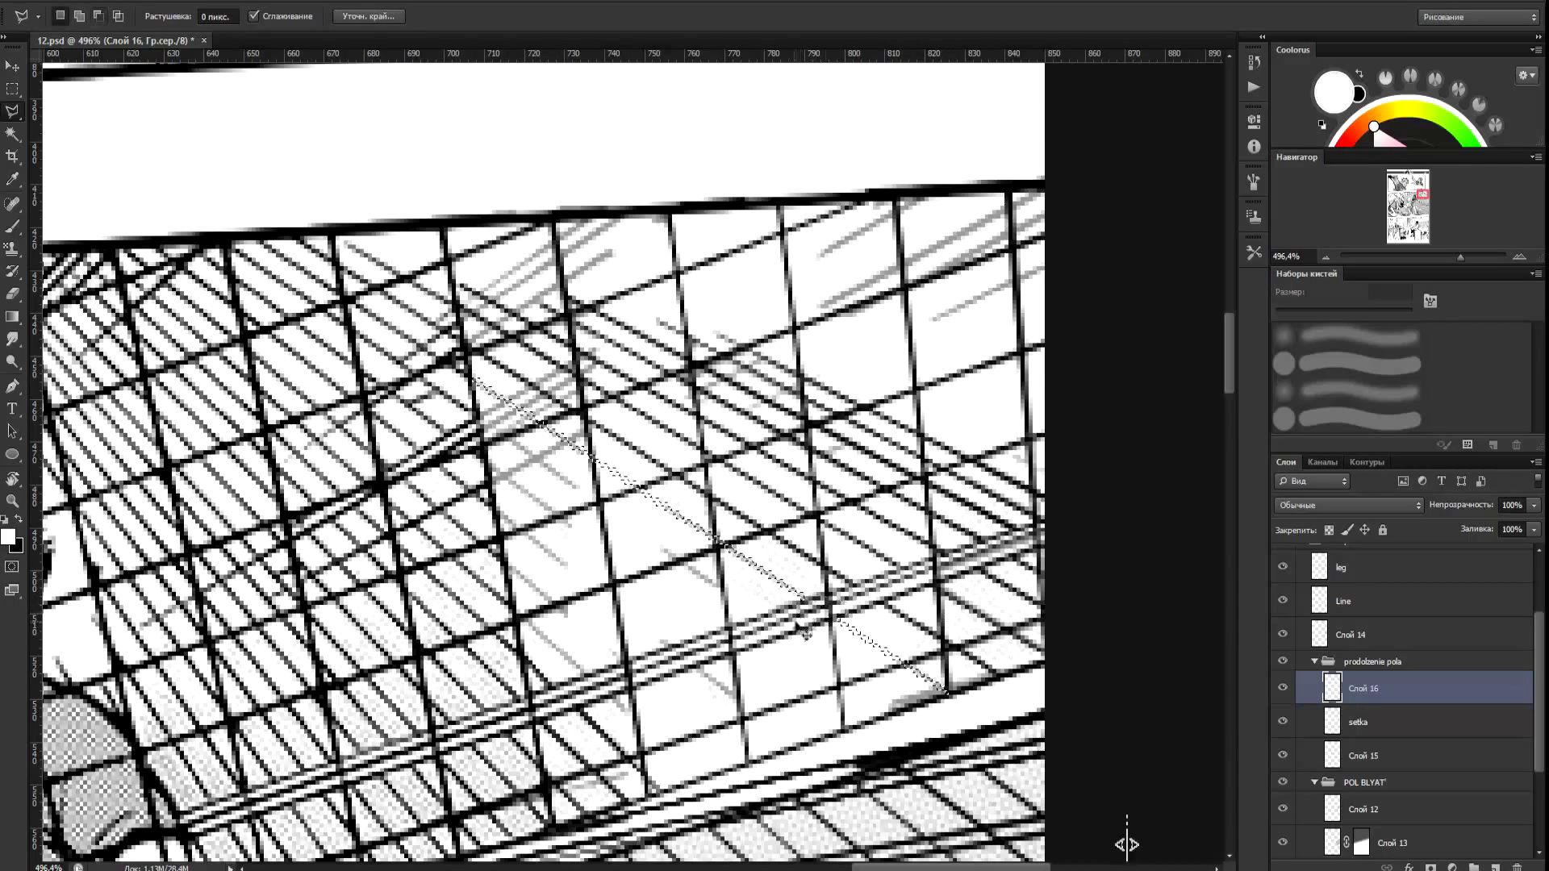
Fill the remaining black diagonal hatch lines through the net's lower-left cells and clear the selection.
key("ctrl+d")
left_click(478, 412)
left_click(896, 713)
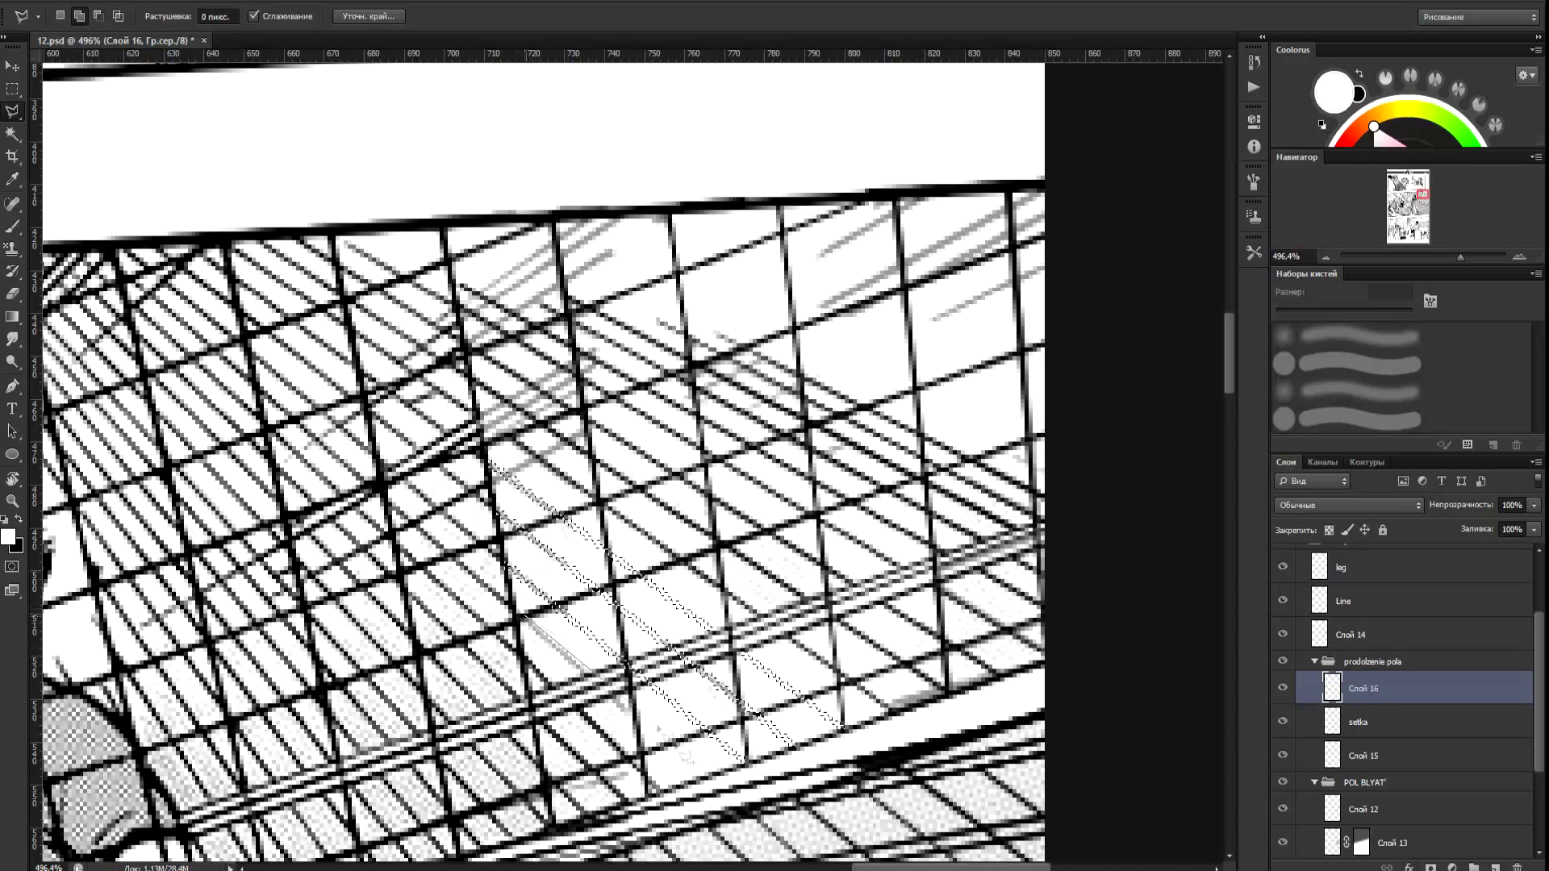
left_click(526, 619)
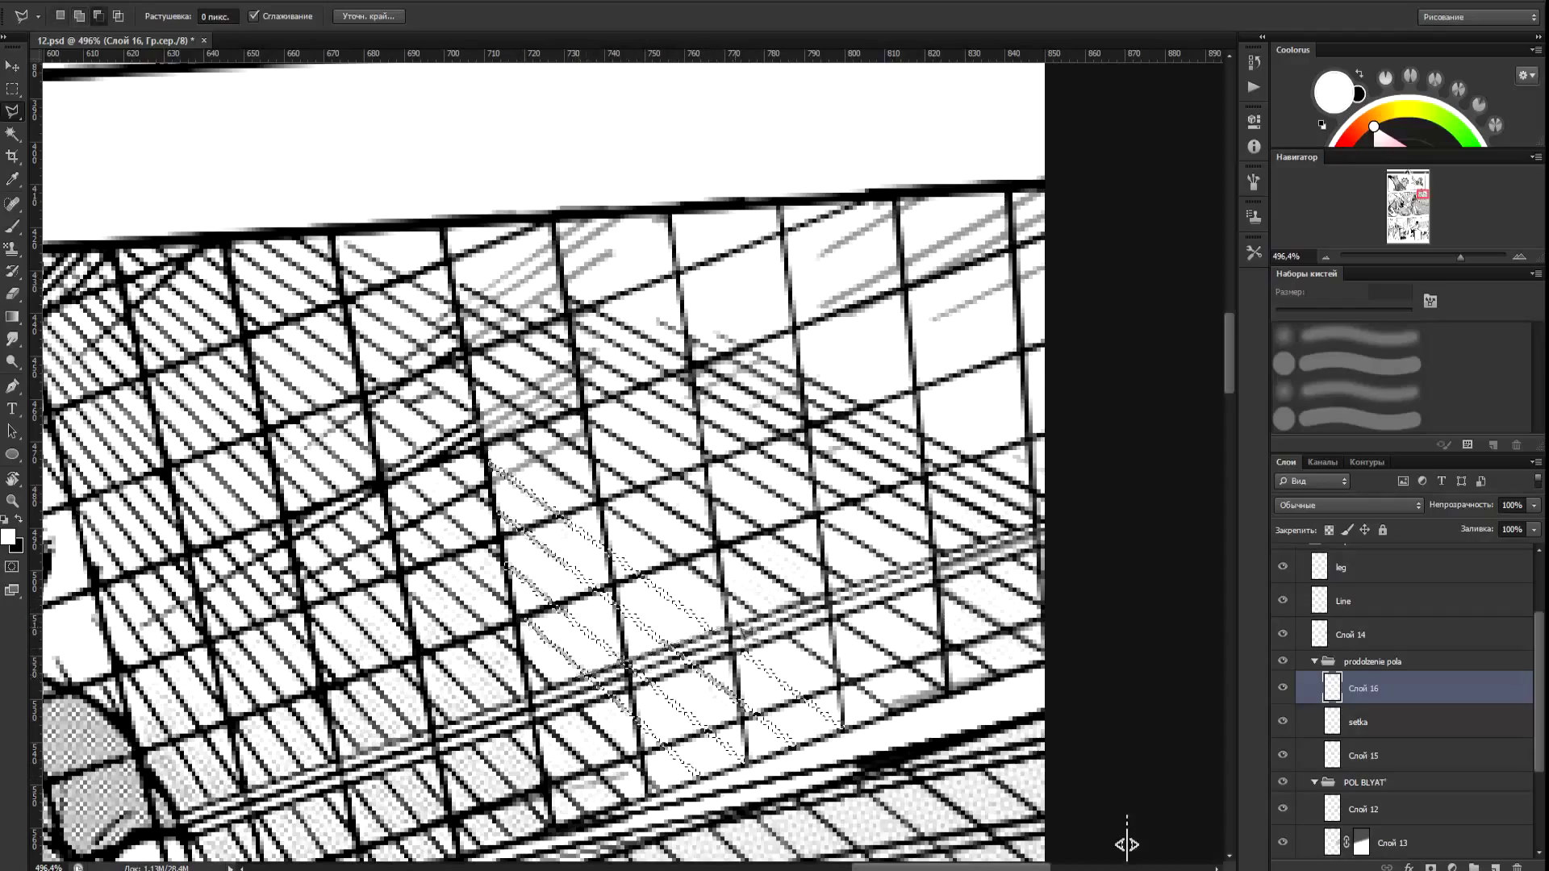
key("ctrl+BackSpace")
key("ctrl+d")
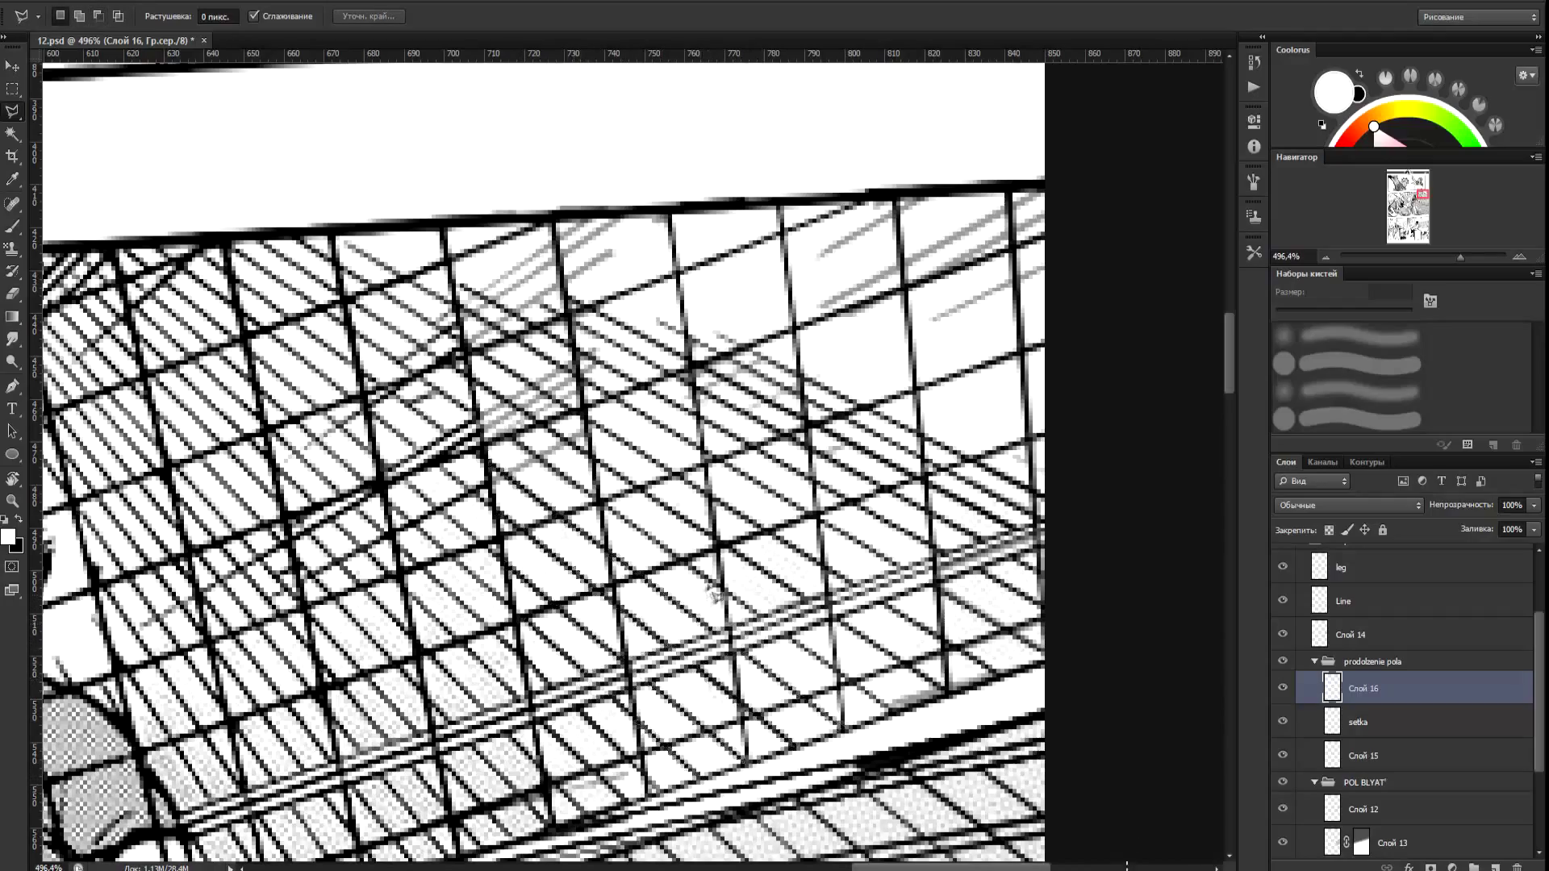
Return Слой 15 to 100% opacity, load its area as a selection and add a new layer directly above it.
scroll(714, 593, "down", 5)
left_click(1371, 757)
scroll(1128, 845, "down", 2)
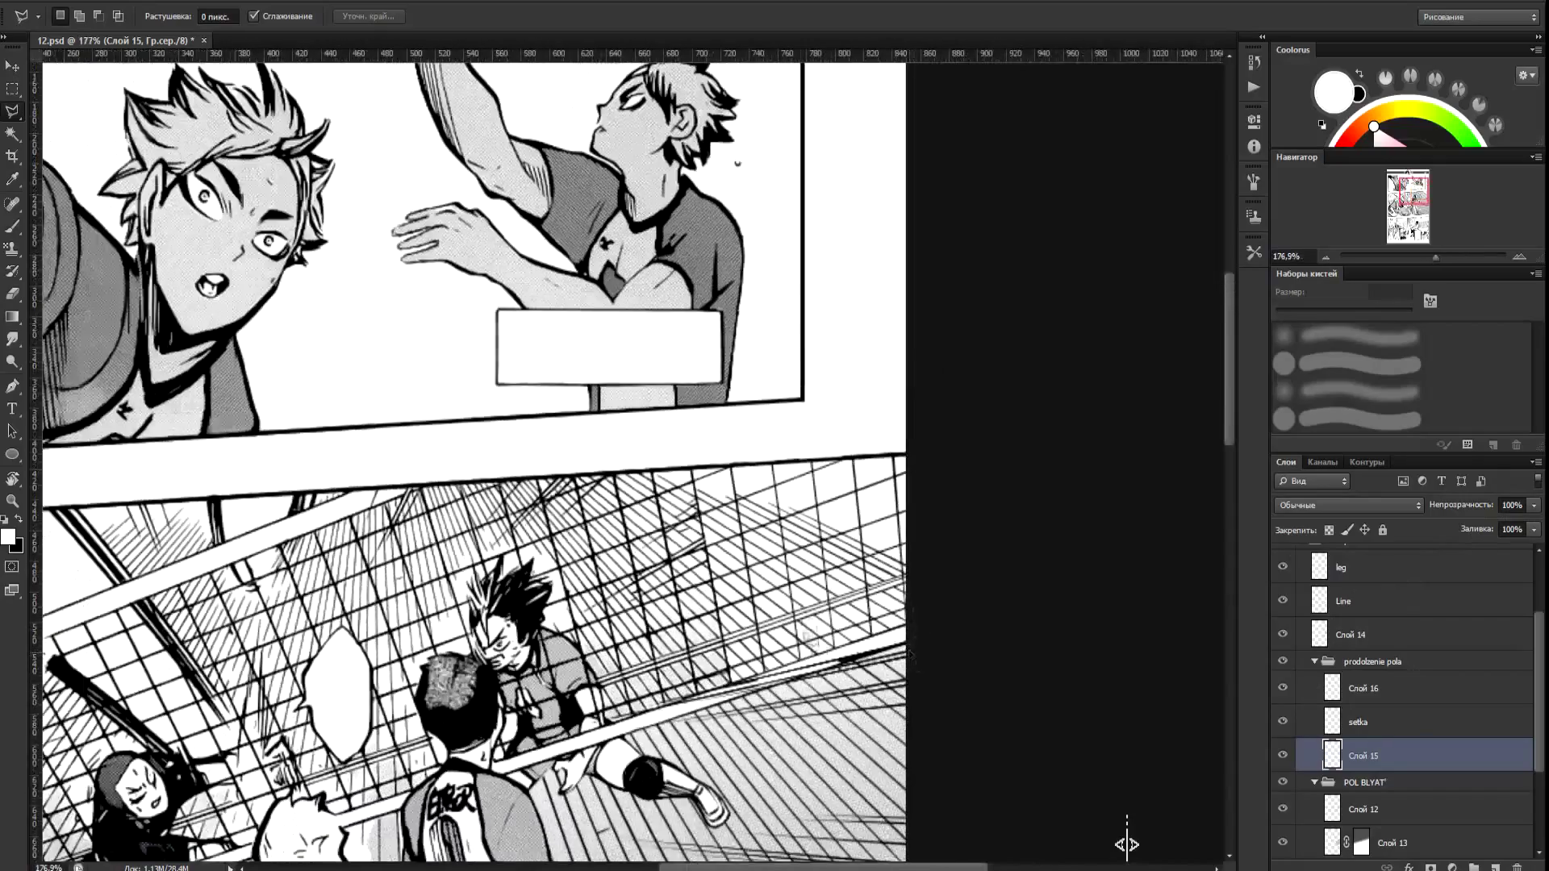
left_click(1335, 756, "ctrl")
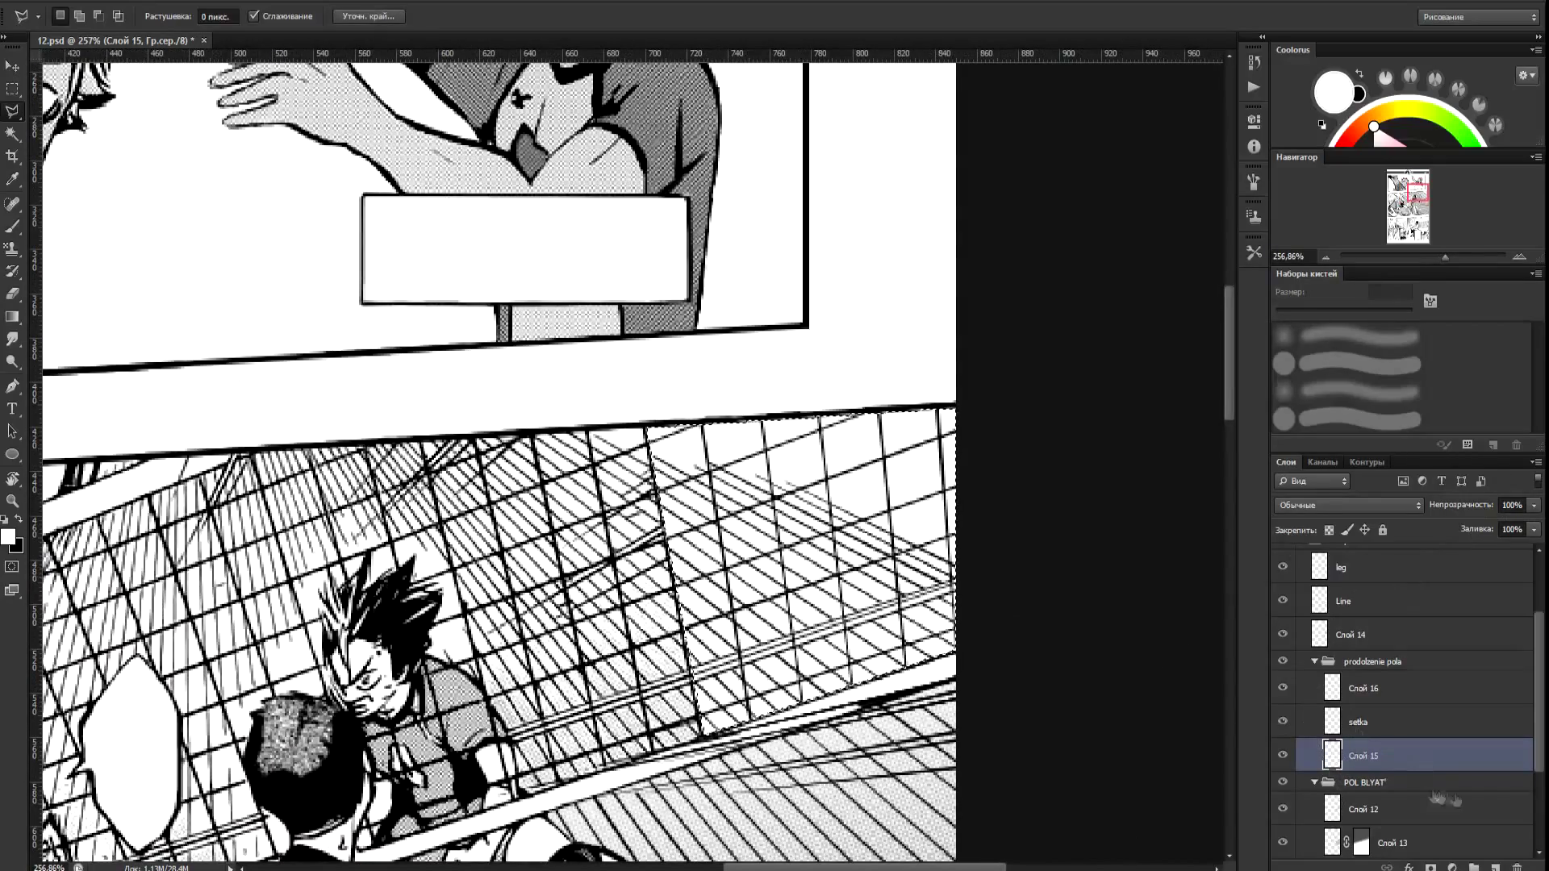
key("ctrl+shift+alt+n")
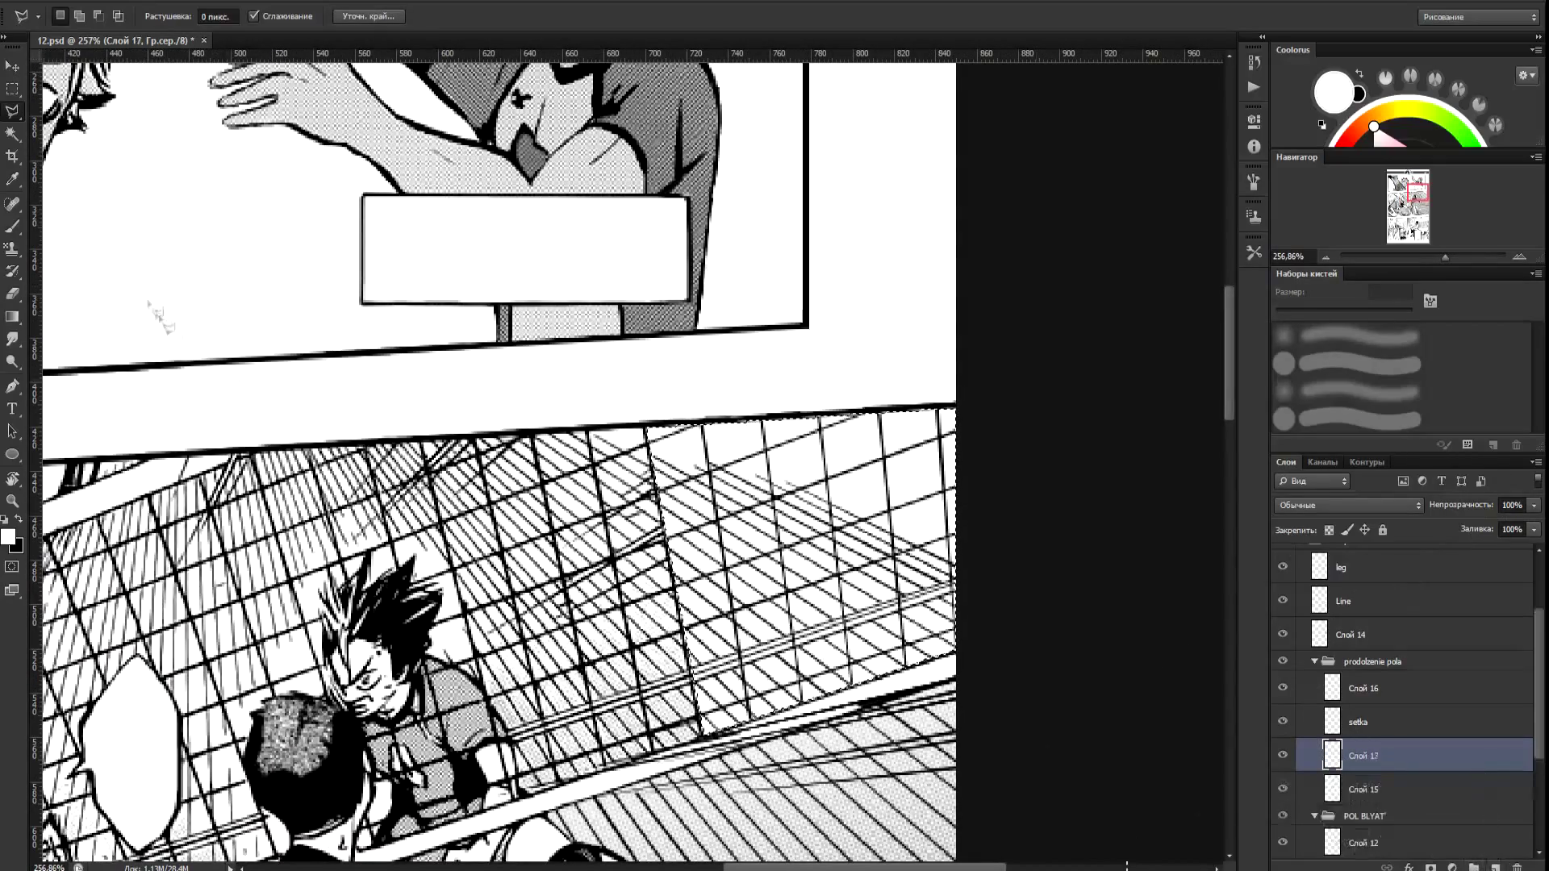
Clone dotted screentone over the lower half of the redrawn net within the selection and erase along its upper edge.
key("b")
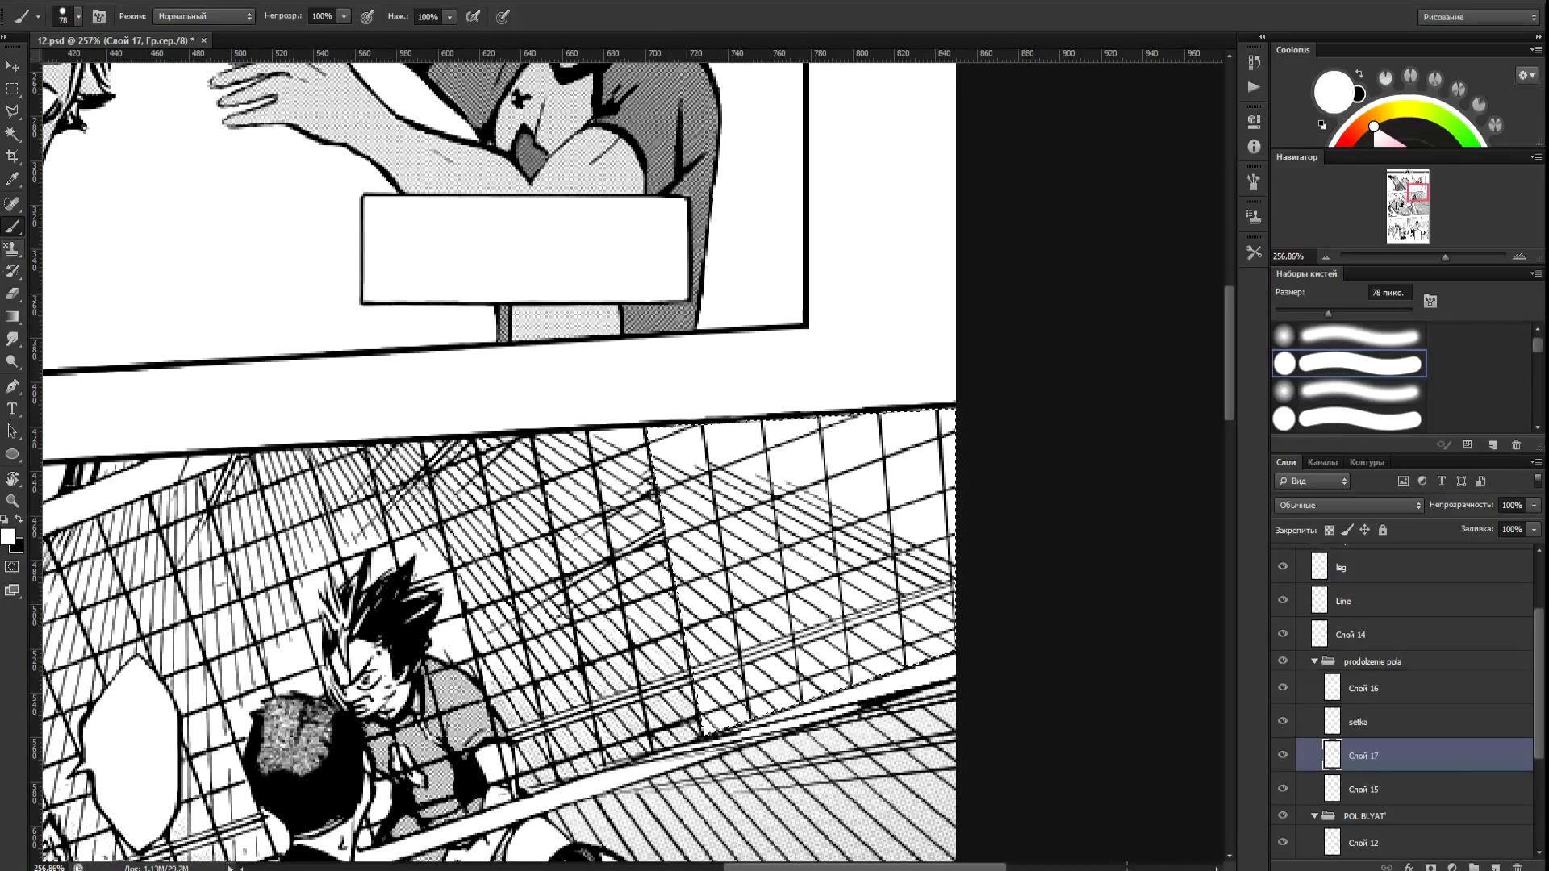
key("s")
mouse_move(912, 638)
left_mouse_down()
mouse_move(710, 633)
mouse_move(912, 568)
left_mouse_up()
scroll(935, 522, "up", 3)
key("e")
left_click_drag(863, 516, 910, 541)
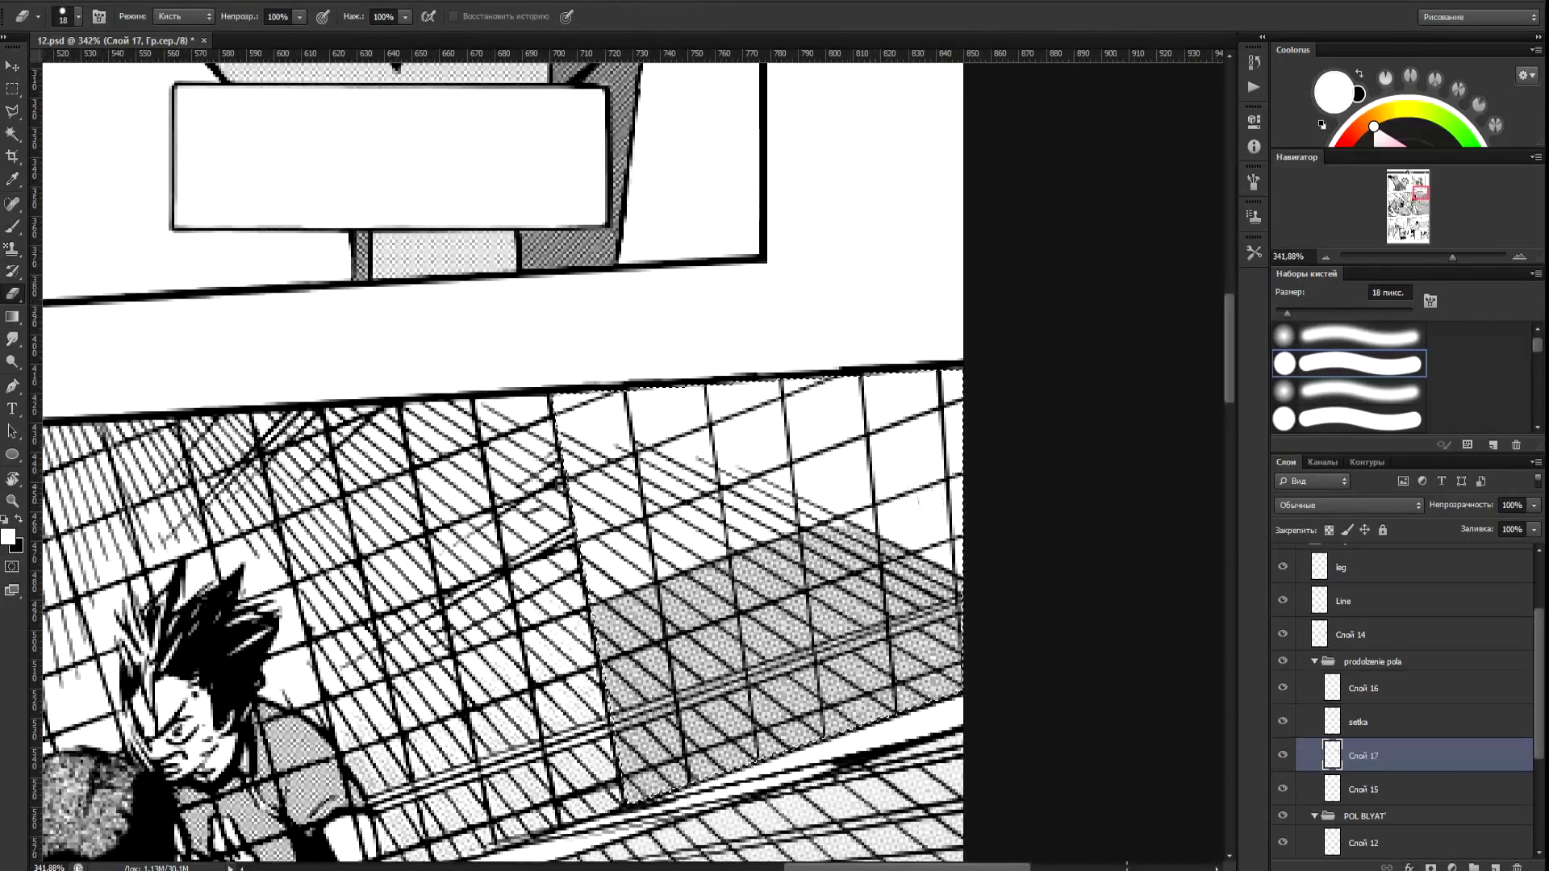
Add a mask to the net's screentone layer and fade the tone's upper edge with a linear gradient.
scroll(903, 533, "down", 7)
scroll(903, 533, "up", 4)
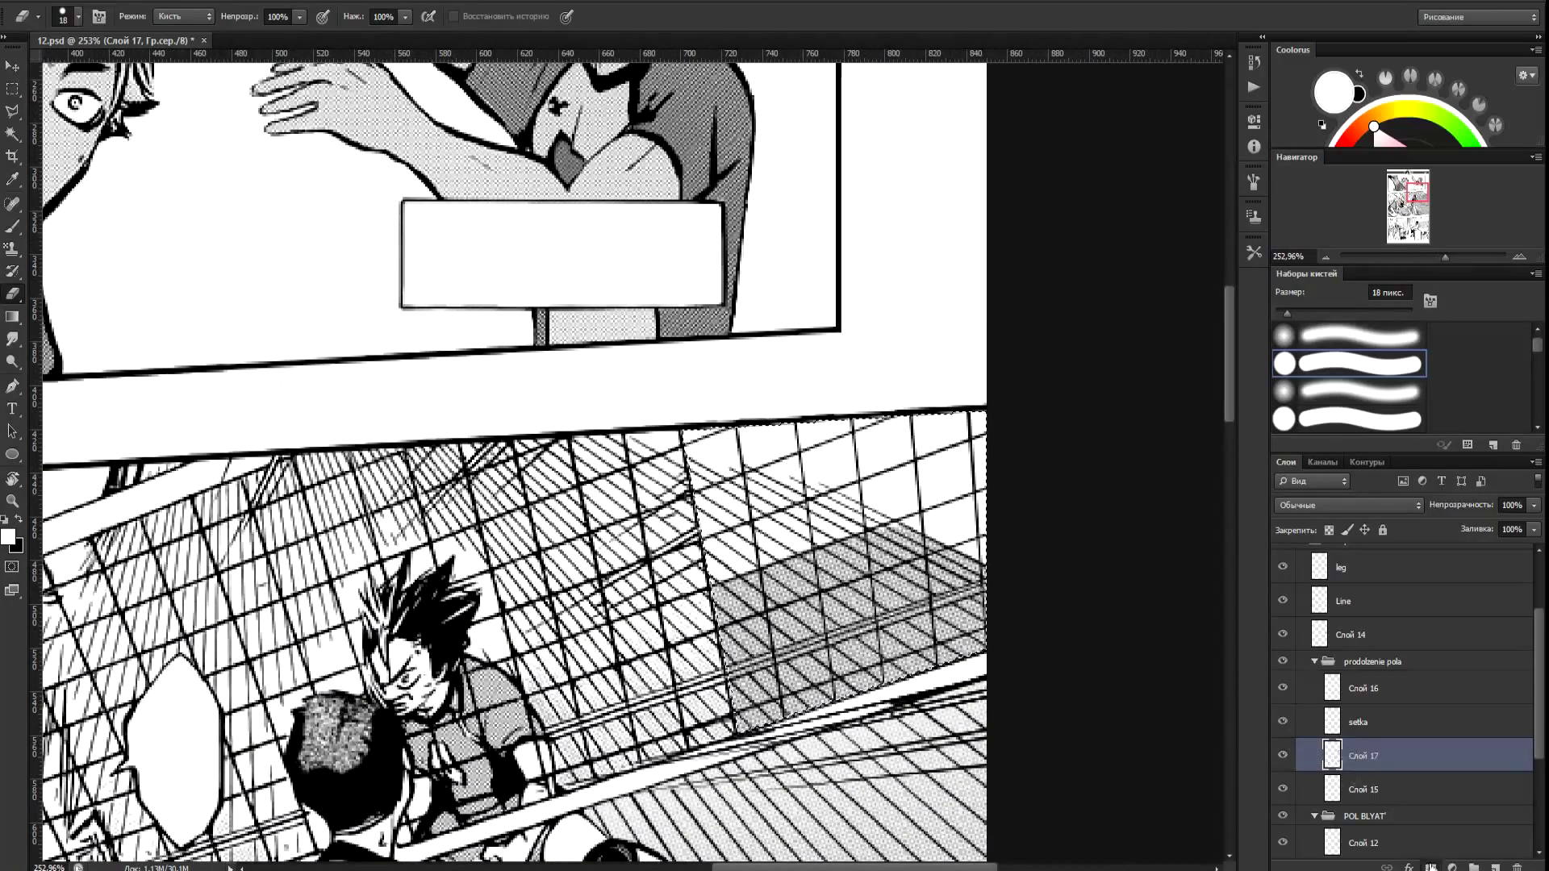
left_click(1430, 867)
left_click(12, 317)
mouse_move(746, 569)
left_mouse_down()
mouse_move(839, 677)
mouse_move(895, 678)
left_mouse_up()
left_click_drag(839, 569, 898, 678)
left_click_drag(856, 557, 901, 676)
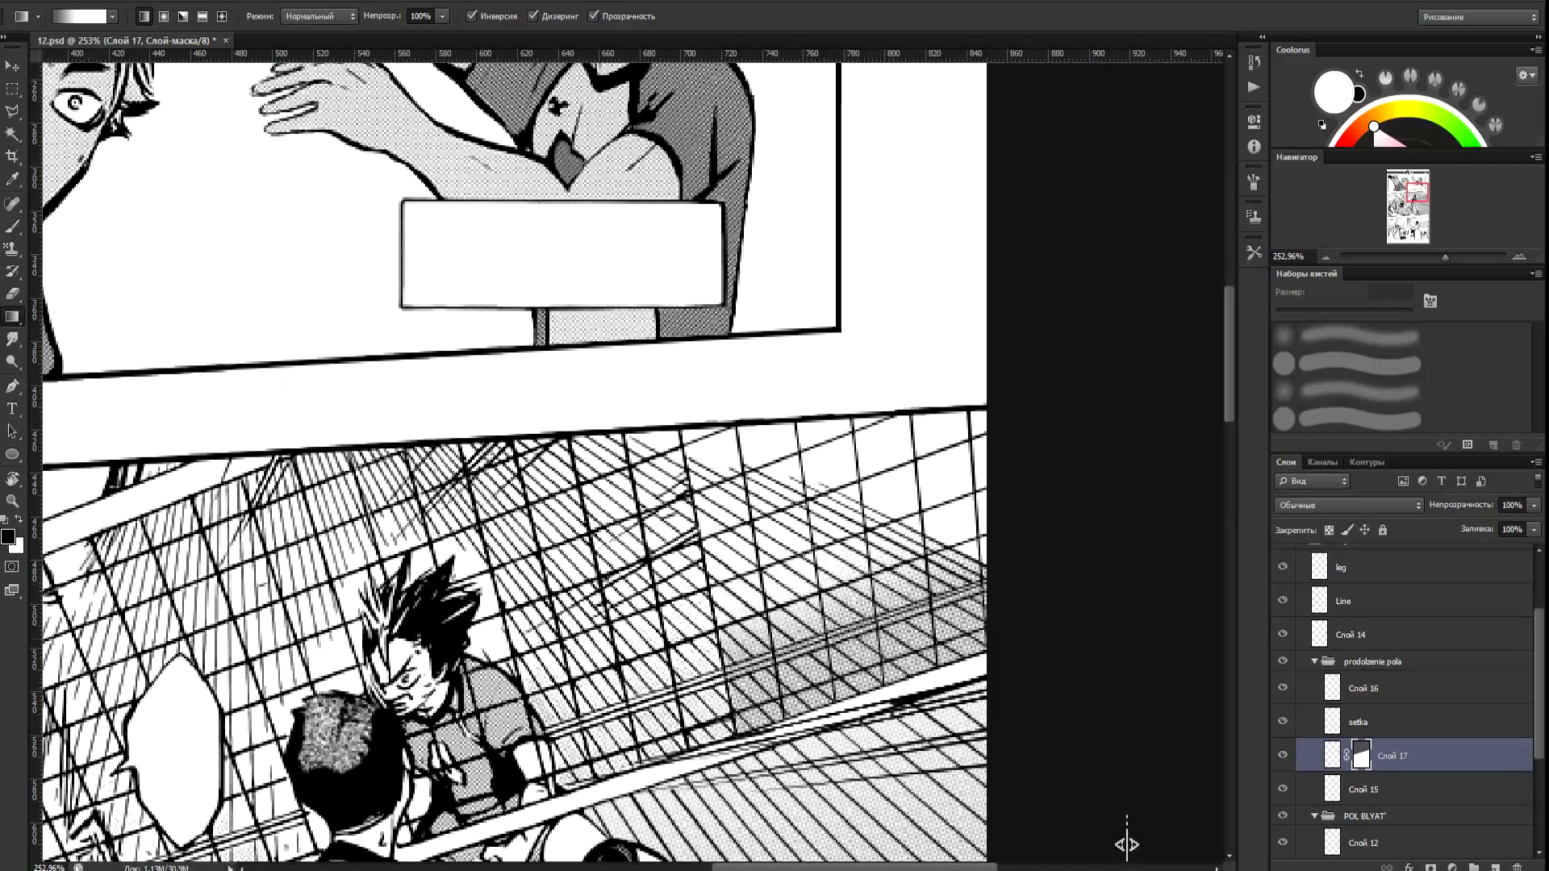
Try other linear gradients on the mask of Слой 17 and lower the layer's opacity to 32%.
left_click_drag(787, 565, 911, 680)
left_click_drag(759, 514, 803, 573)
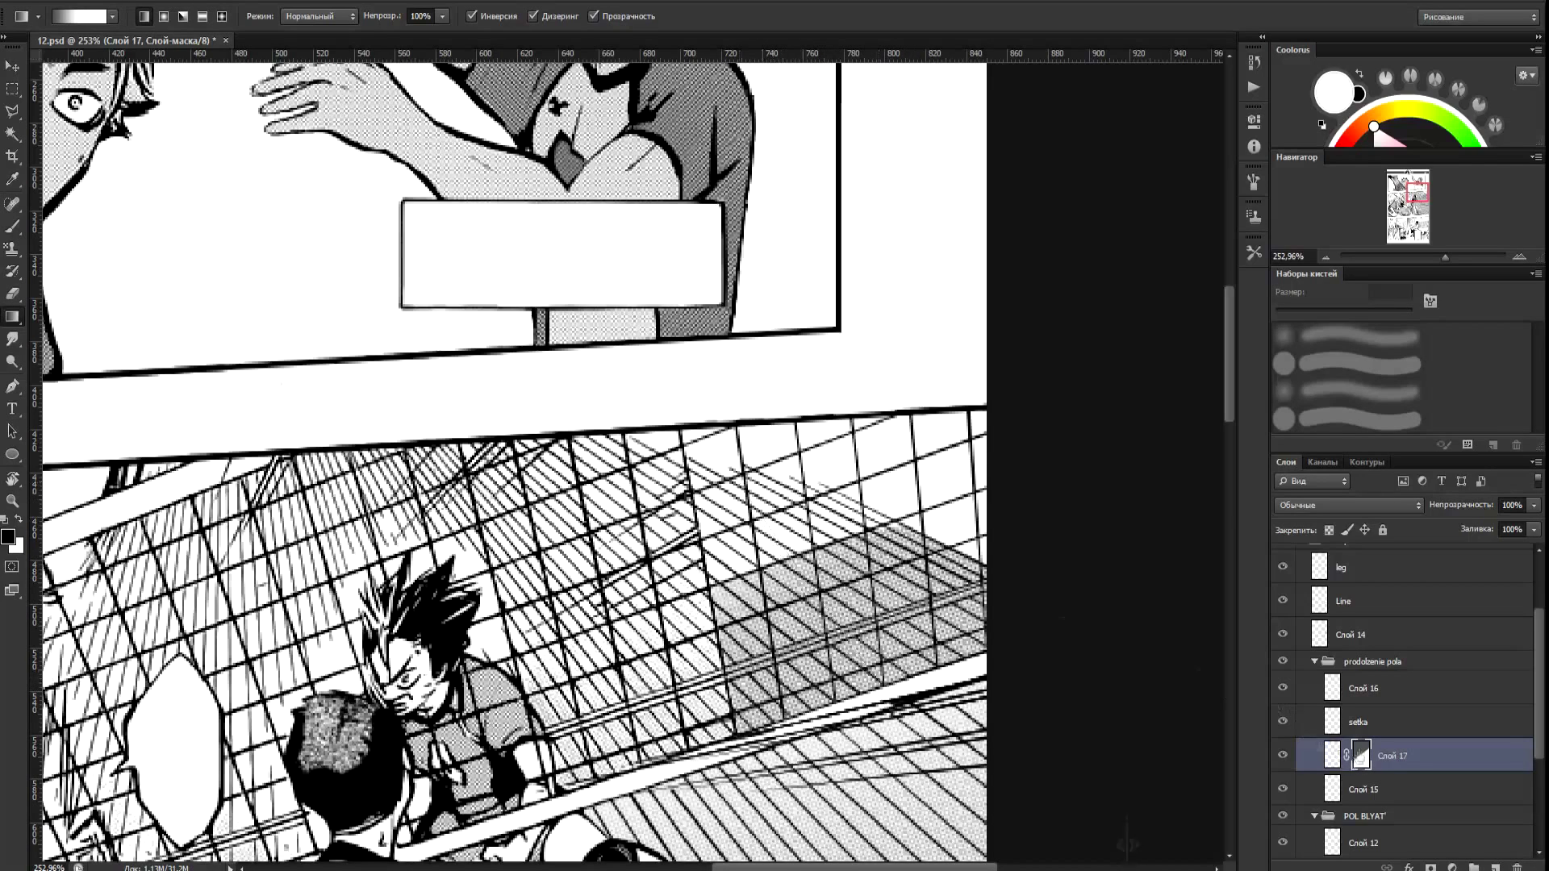
left_click_drag(1483, 510, 1127, 844)
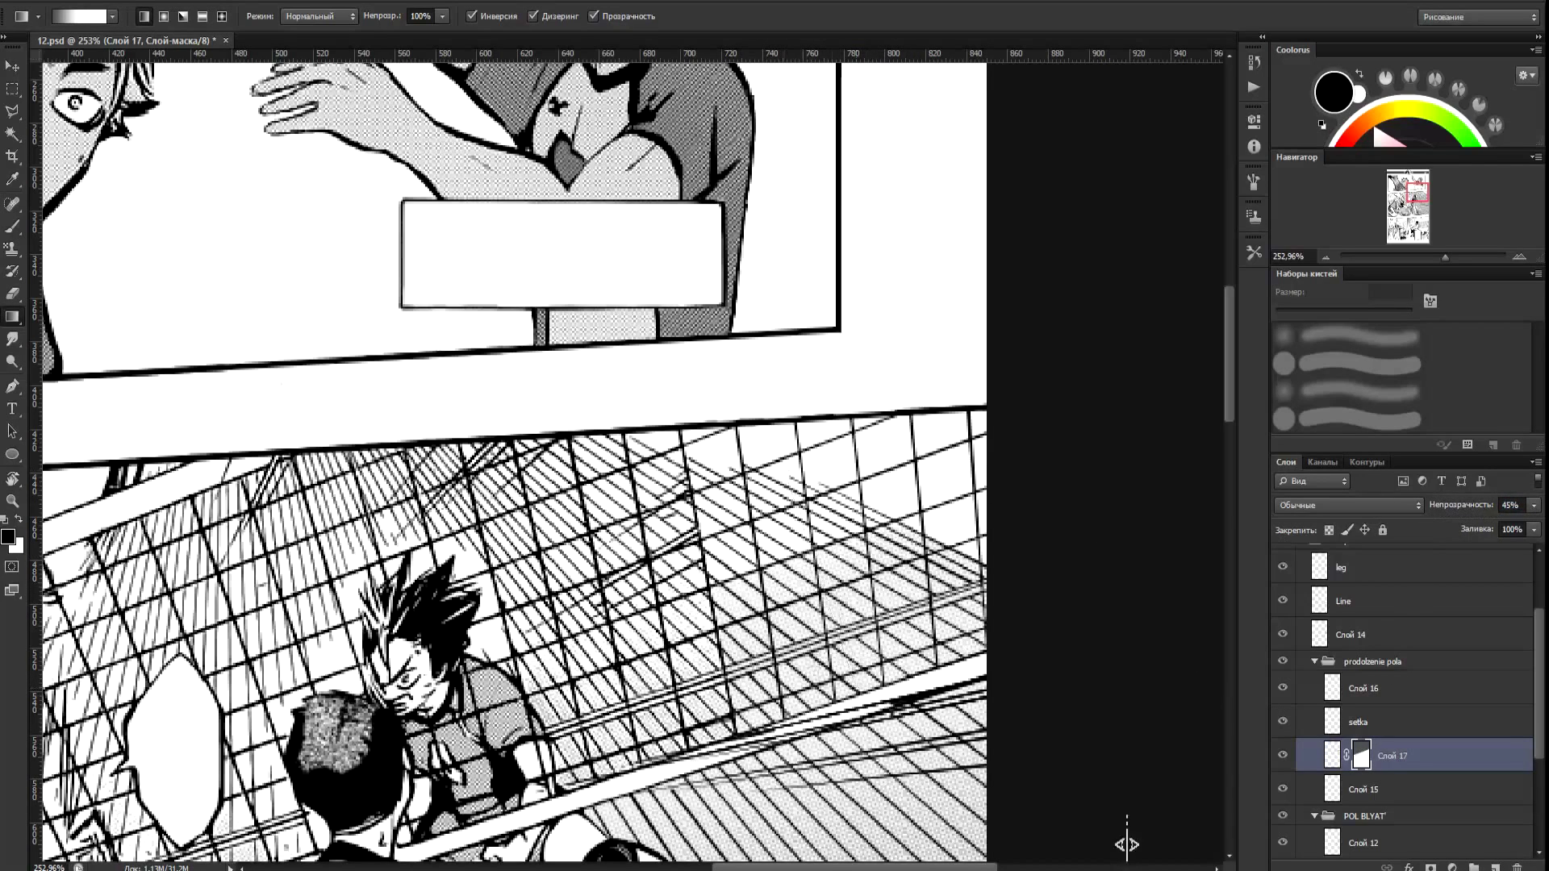
left_click_drag(815, 563, 862, 646)
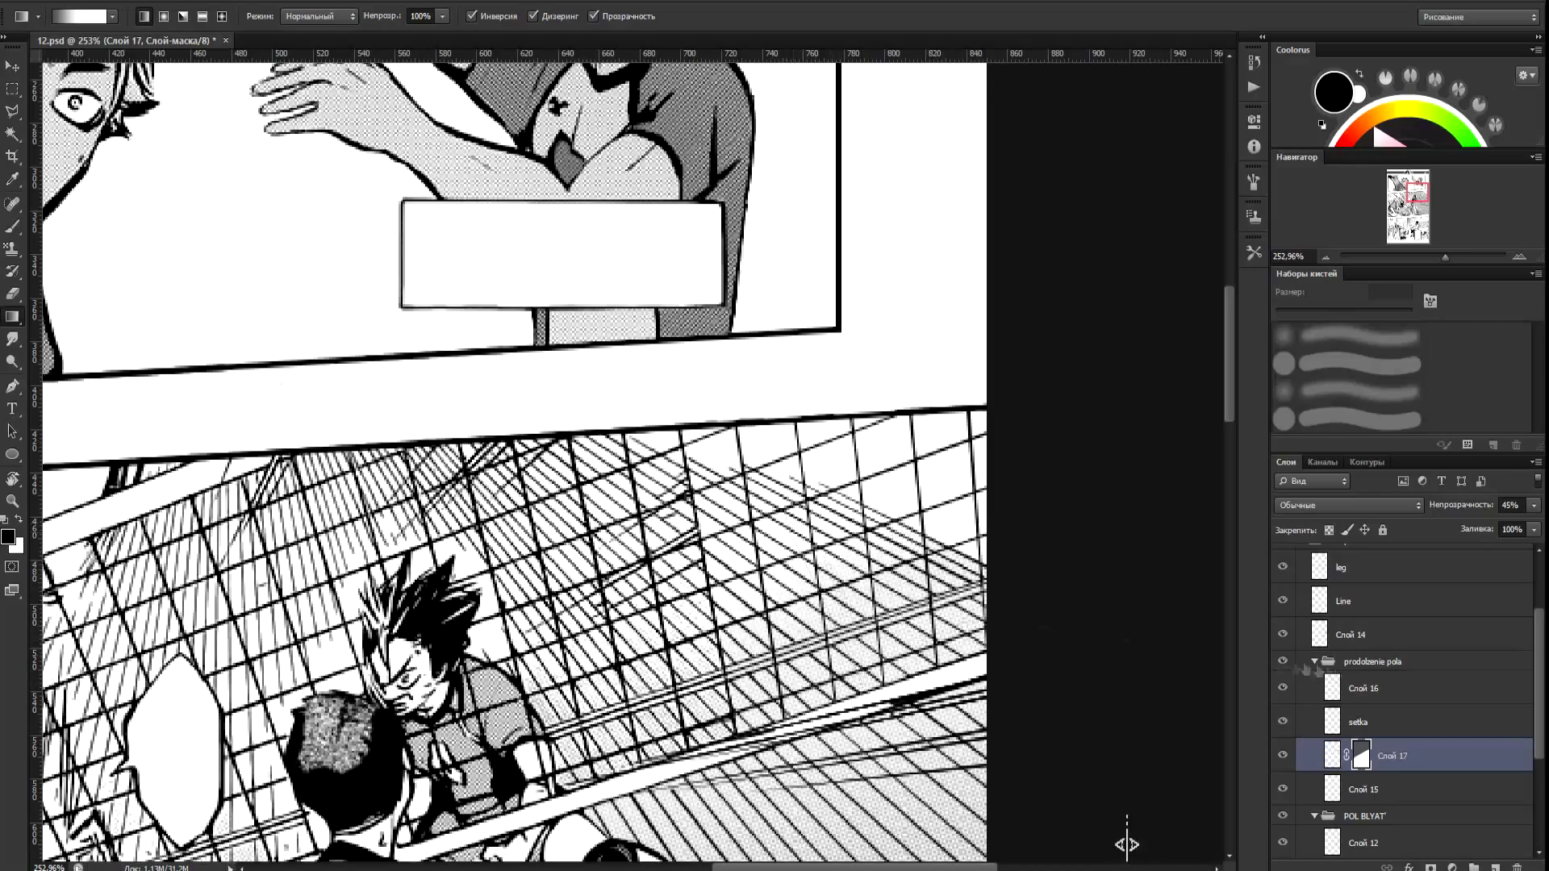
left_click_drag(1459, 513, 1440, 515)
left_click_drag(855, 545, 926, 547)
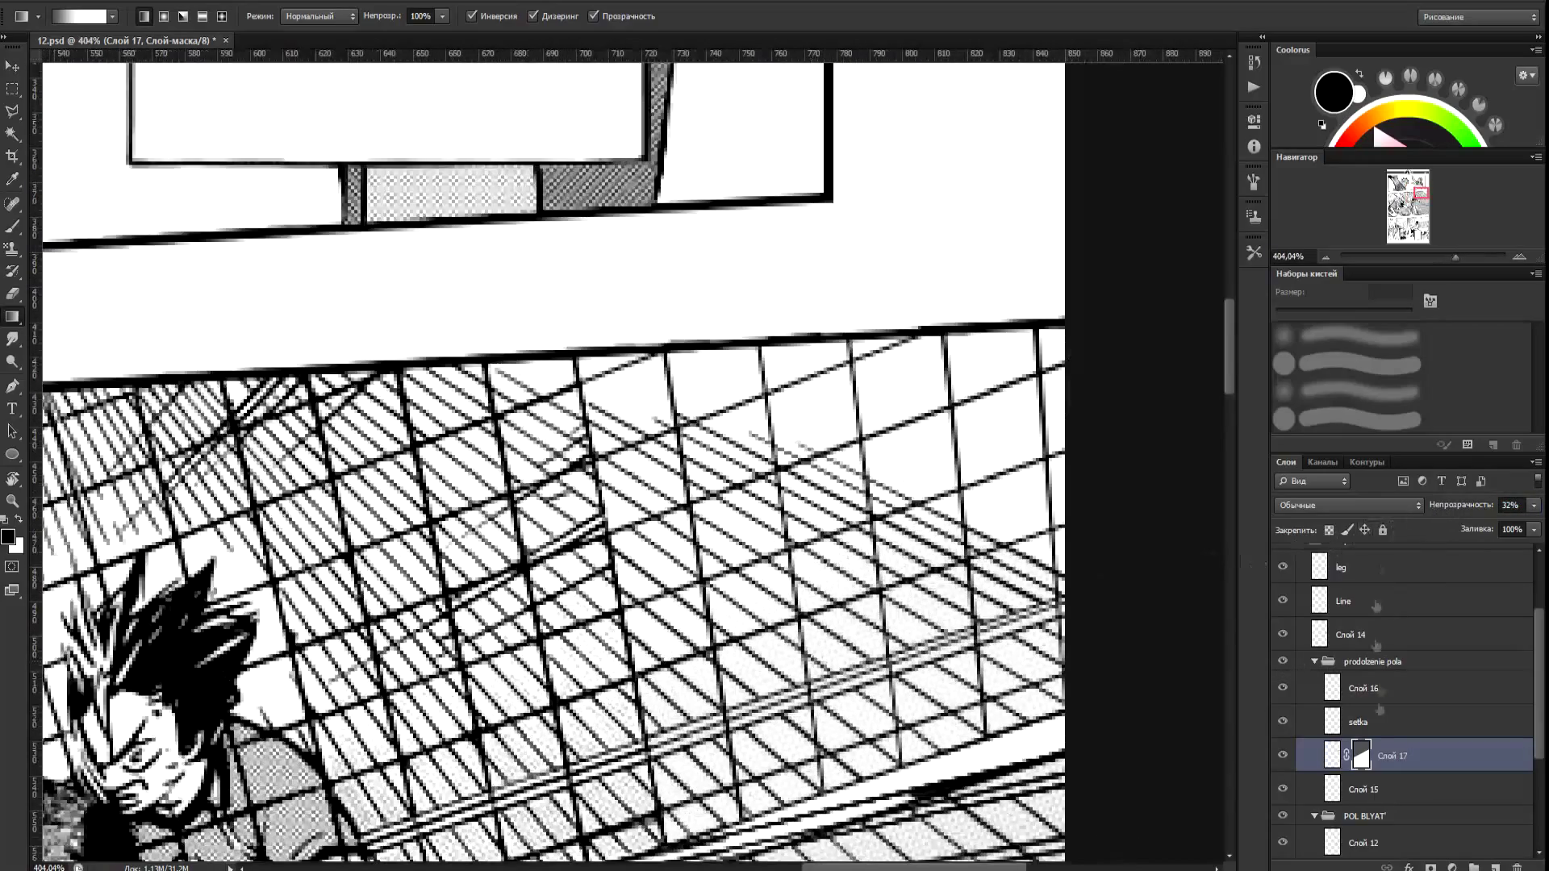
Try darkening the mask of Слой 17 with Levels, raising the black input to about 102.
key("ctrl+l")
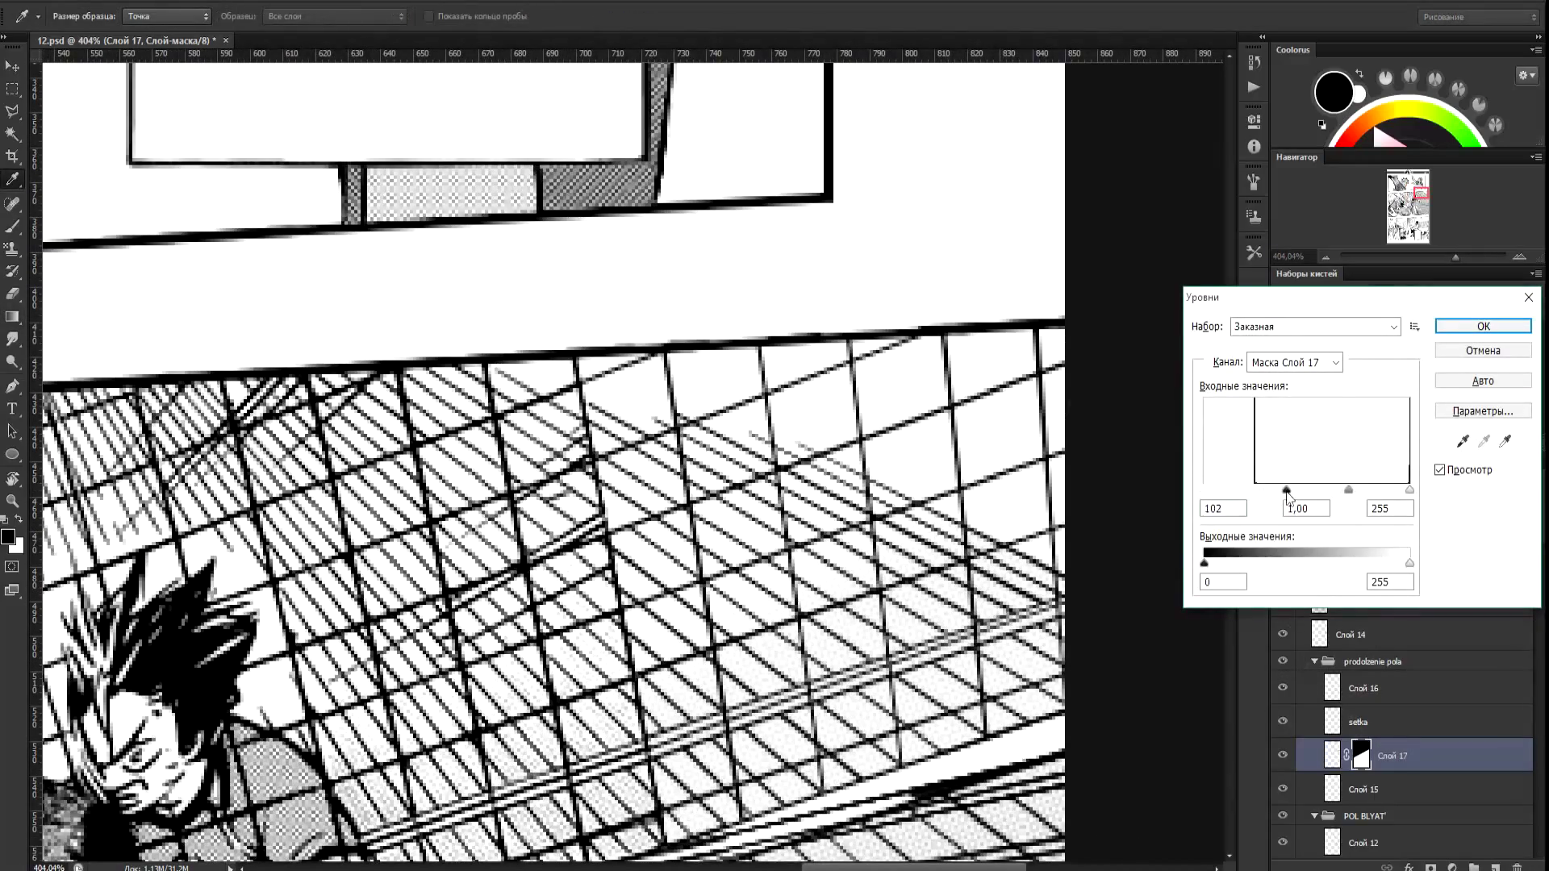
key("Return")
key("ctrl+l")
left_click_drag(1203, 492, 1297, 495)
left_click(1483, 327)
scroll(928, 606, "down", 3)
Redraw the diagonal fade on the mask of Слой 17 and lower the layer's opacity to 24%.
left_click(1362, 755)
left_click_drag(801, 530, 919, 714)
left_click_drag(871, 546, 905, 629)
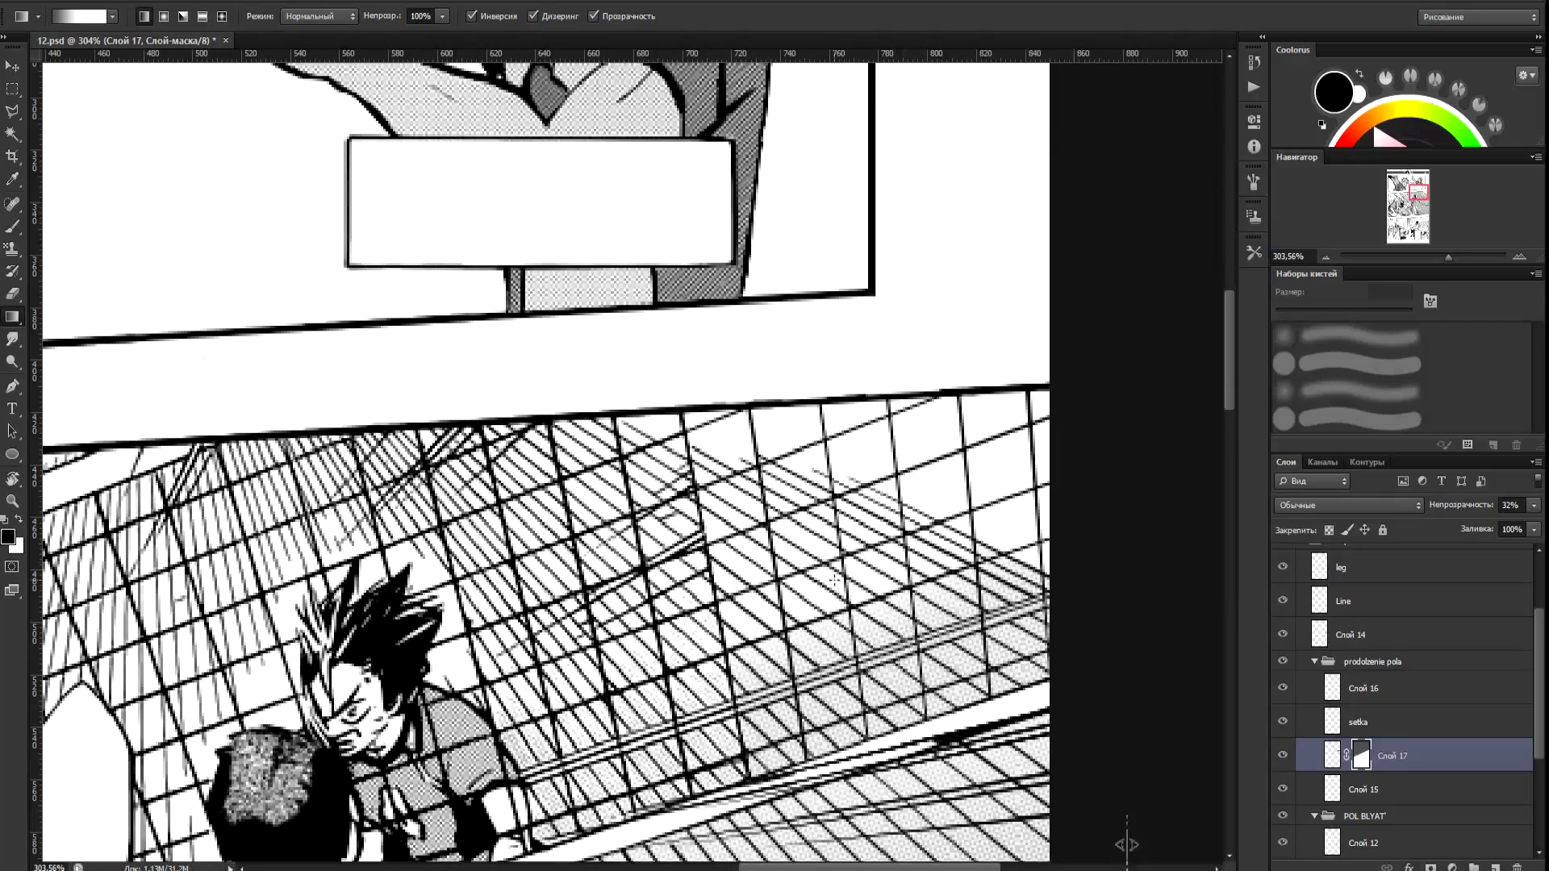
left_click_drag(1465, 507, 1459, 507)
key("Return")
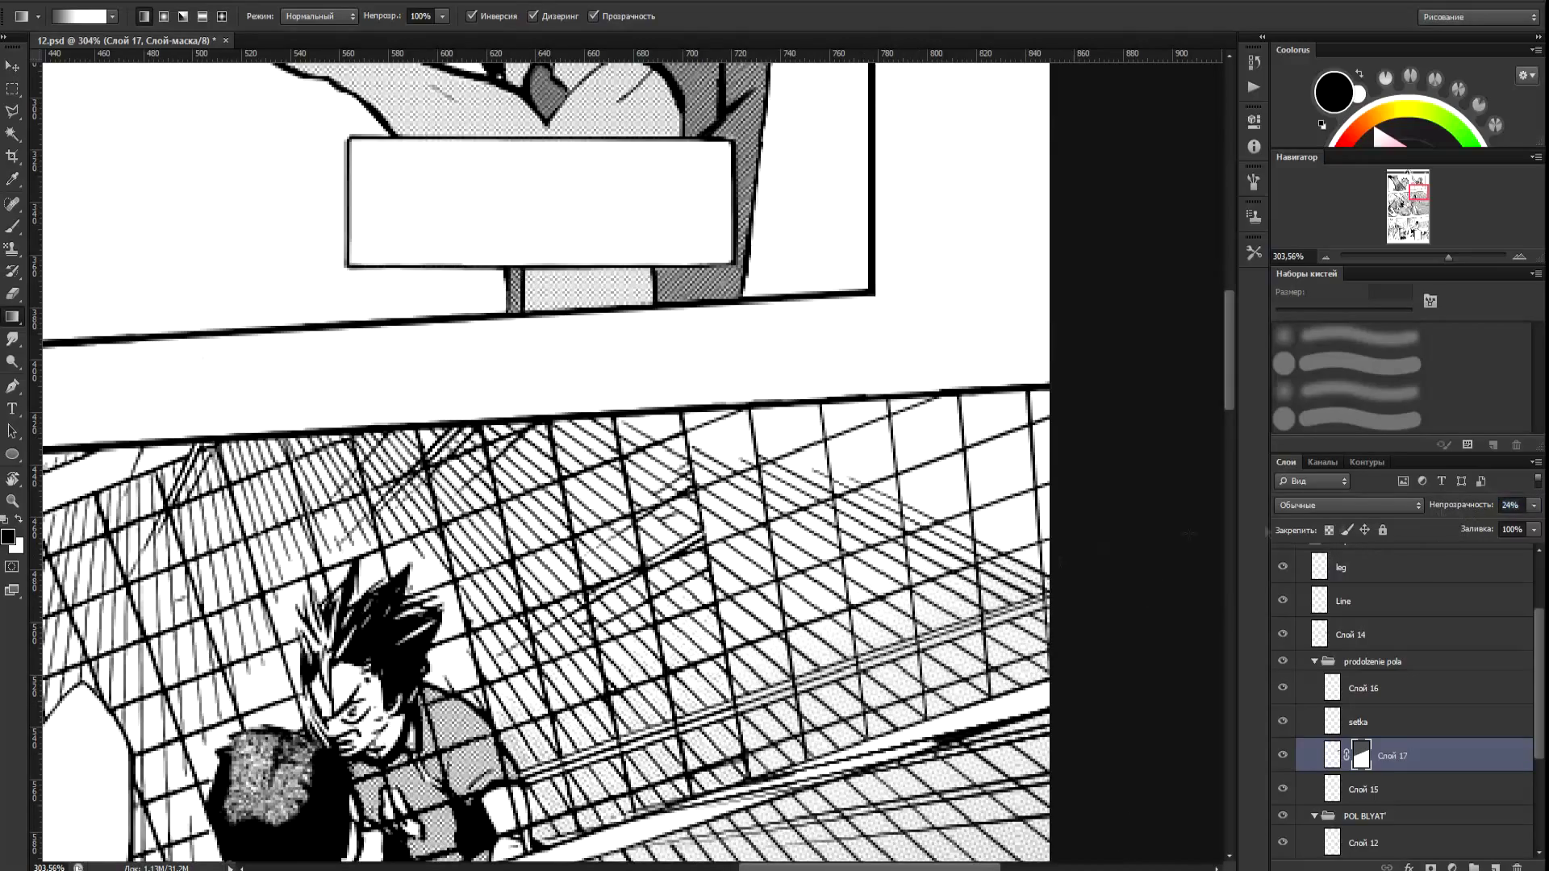
Adjust the screentone pixels of Слой 17 with Levels, setting the black input to 6.
scroll(866, 674, "up", 5)
scroll(1127, 845, "down", 2)
key("x")
key("ctrl+l")
left_click_drag(1205, 492, 1210, 496)
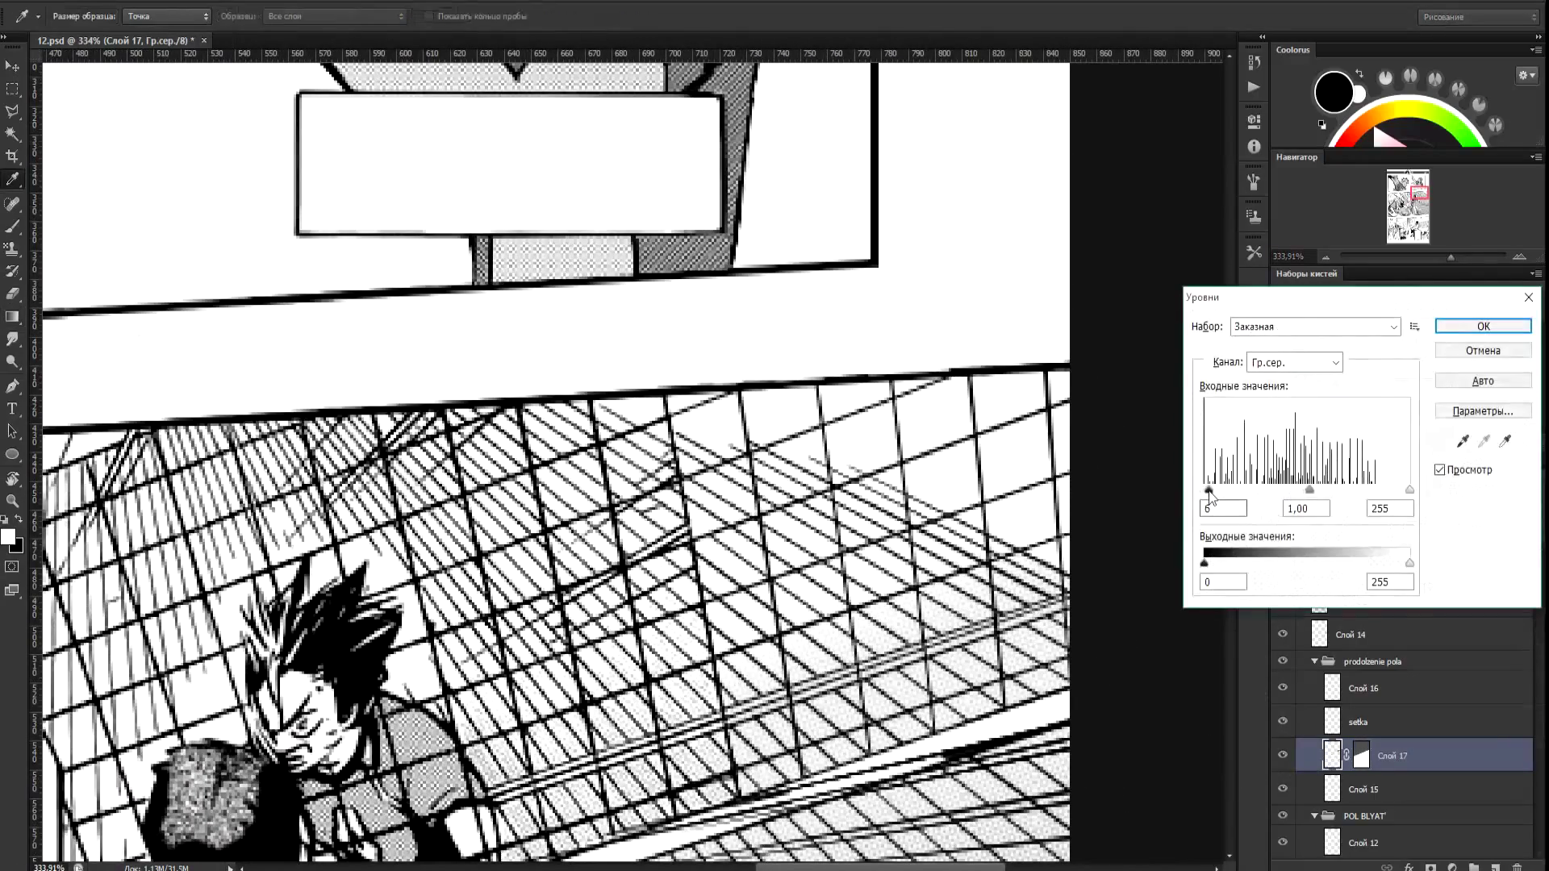
left_click(1483, 326)
scroll(1124, 836, "down", 3)
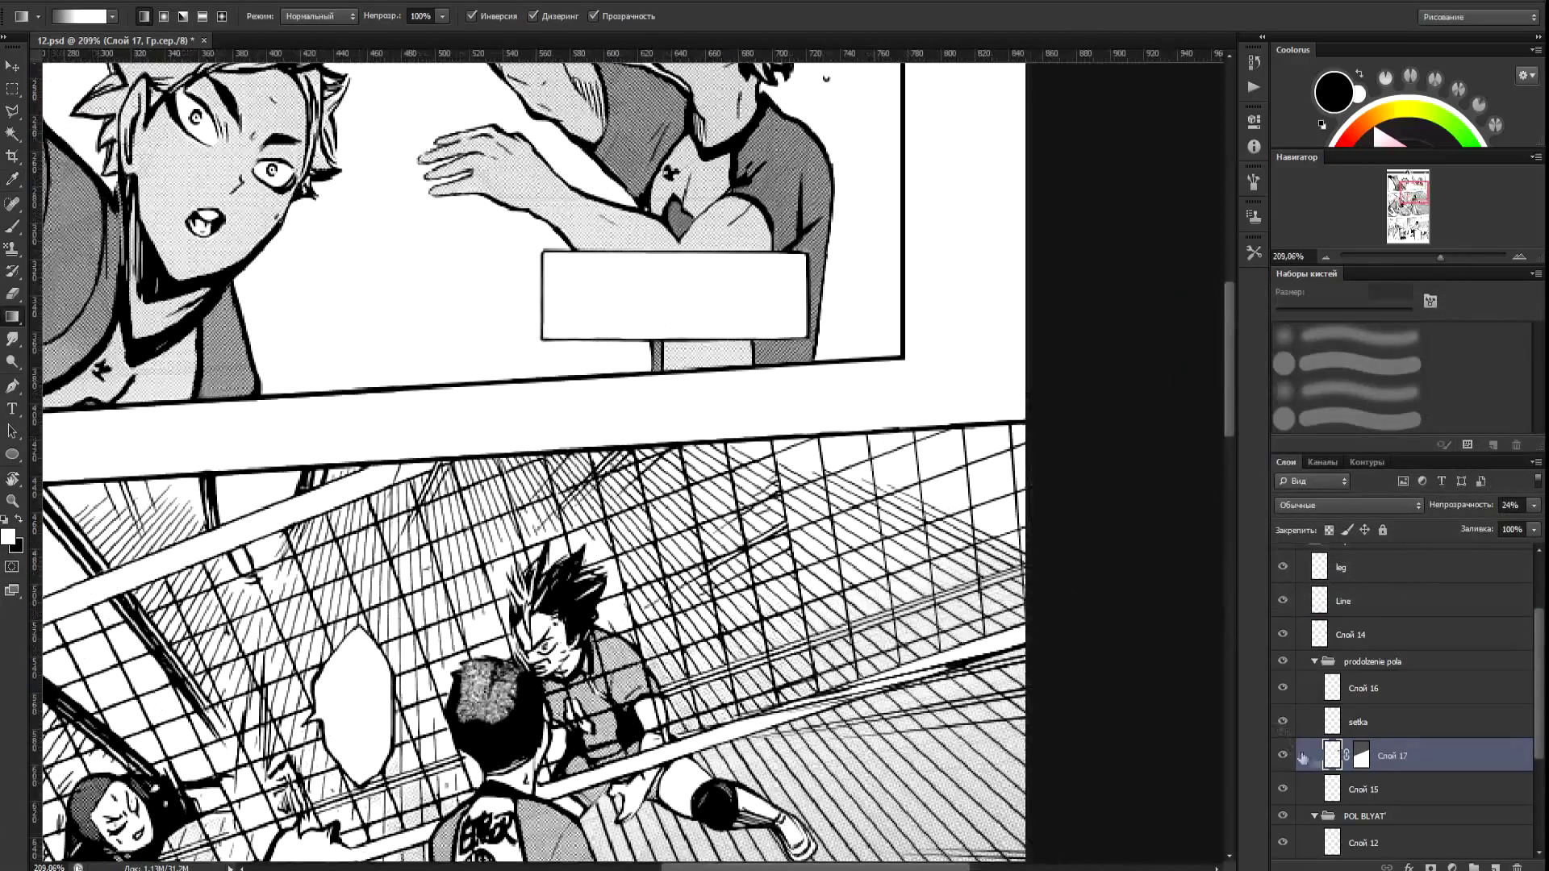
Add a new layer above Слой 16 and check the net with a layer's visibility toggled.
left_click(1364, 790)
left_click(1369, 694)
left_click(1495, 867)
left_click(1282, 722)
left_click(1283, 723)
scroll(1128, 845, "down", 2)
scroll(1127, 845, "down", 2)
scroll(1124, 840, "up", 5)
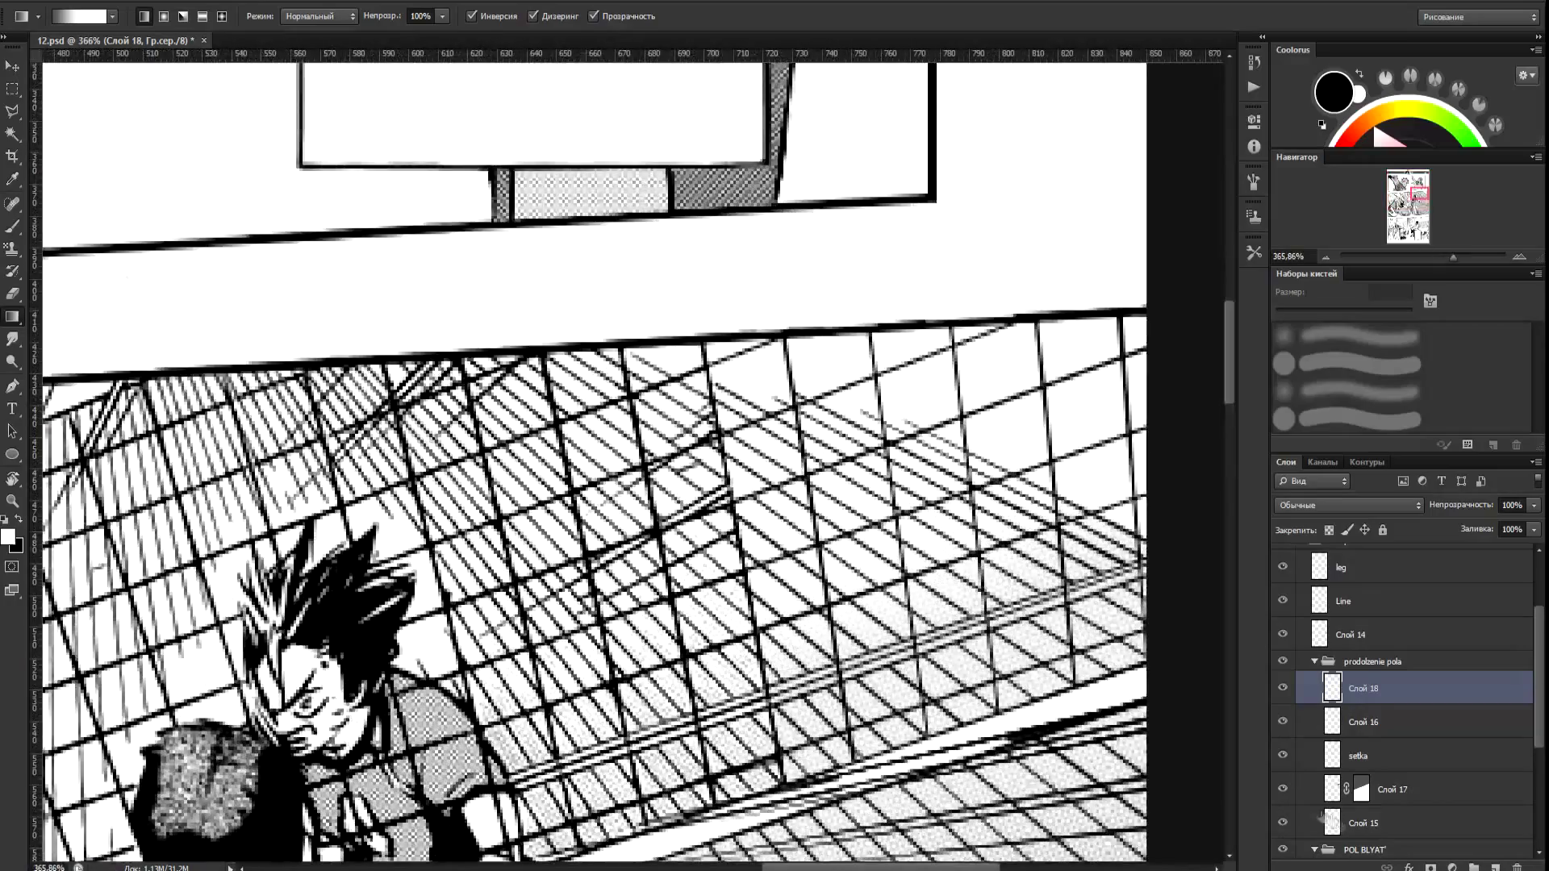
Lower the opacity of Слой 15 to 43%.
left_click(1335, 824)
mouse_move(1479, 503)
left_mouse_down()
mouse_move(1424, 516)
mouse_move(1447, 508)
left_mouse_up()
scroll(931, 445, "up", 1)
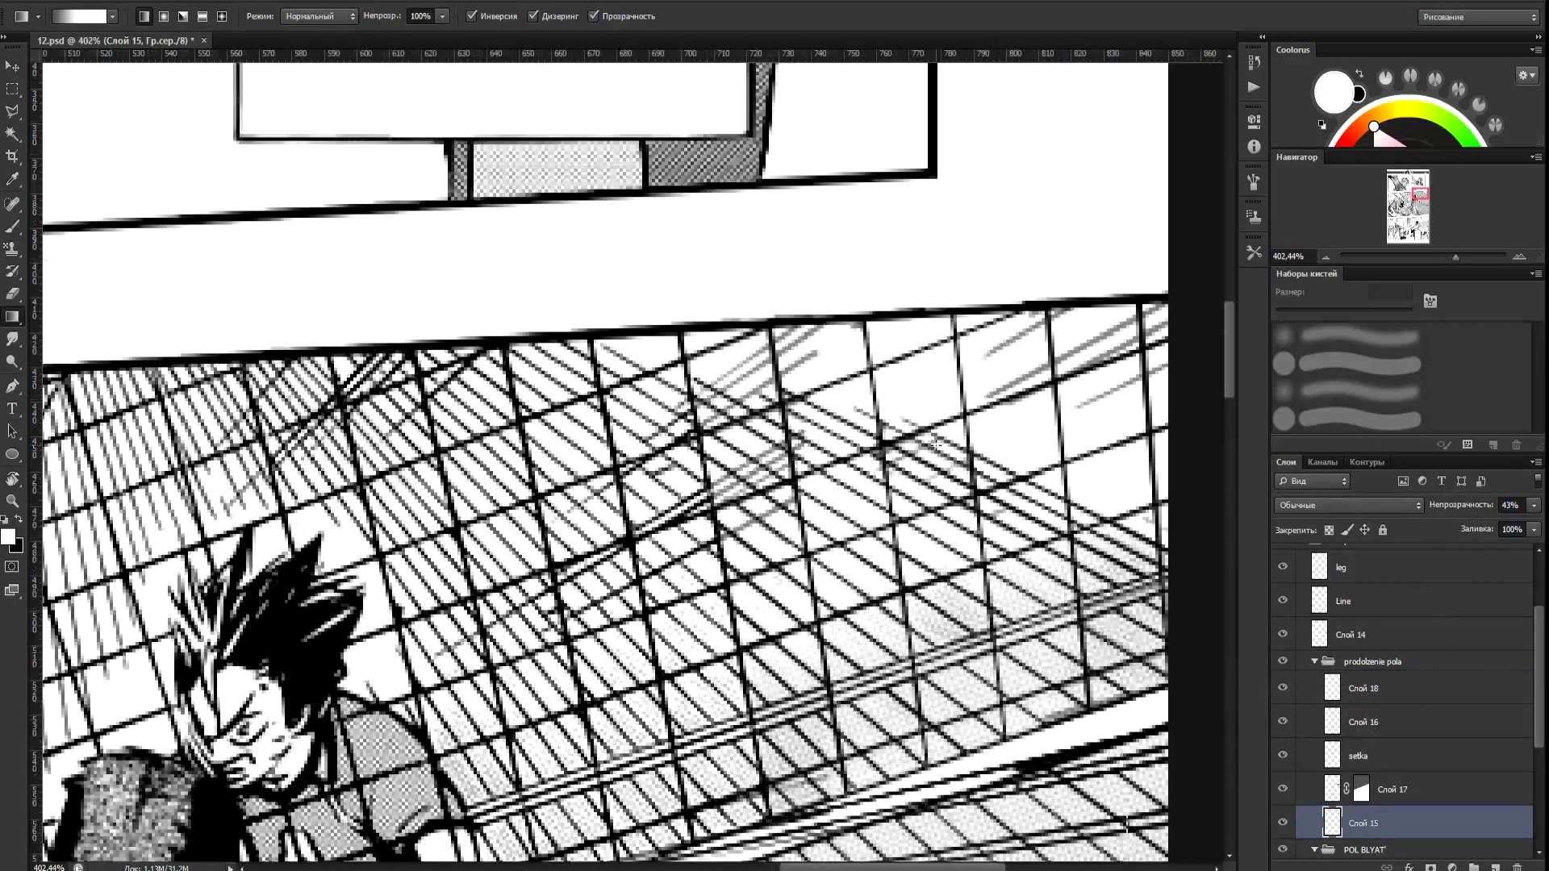
On Слой 18, outline thin diagonal streaks across the net's upper part with the Polygonal Lasso.
key("l")
left_click(1320, 685)
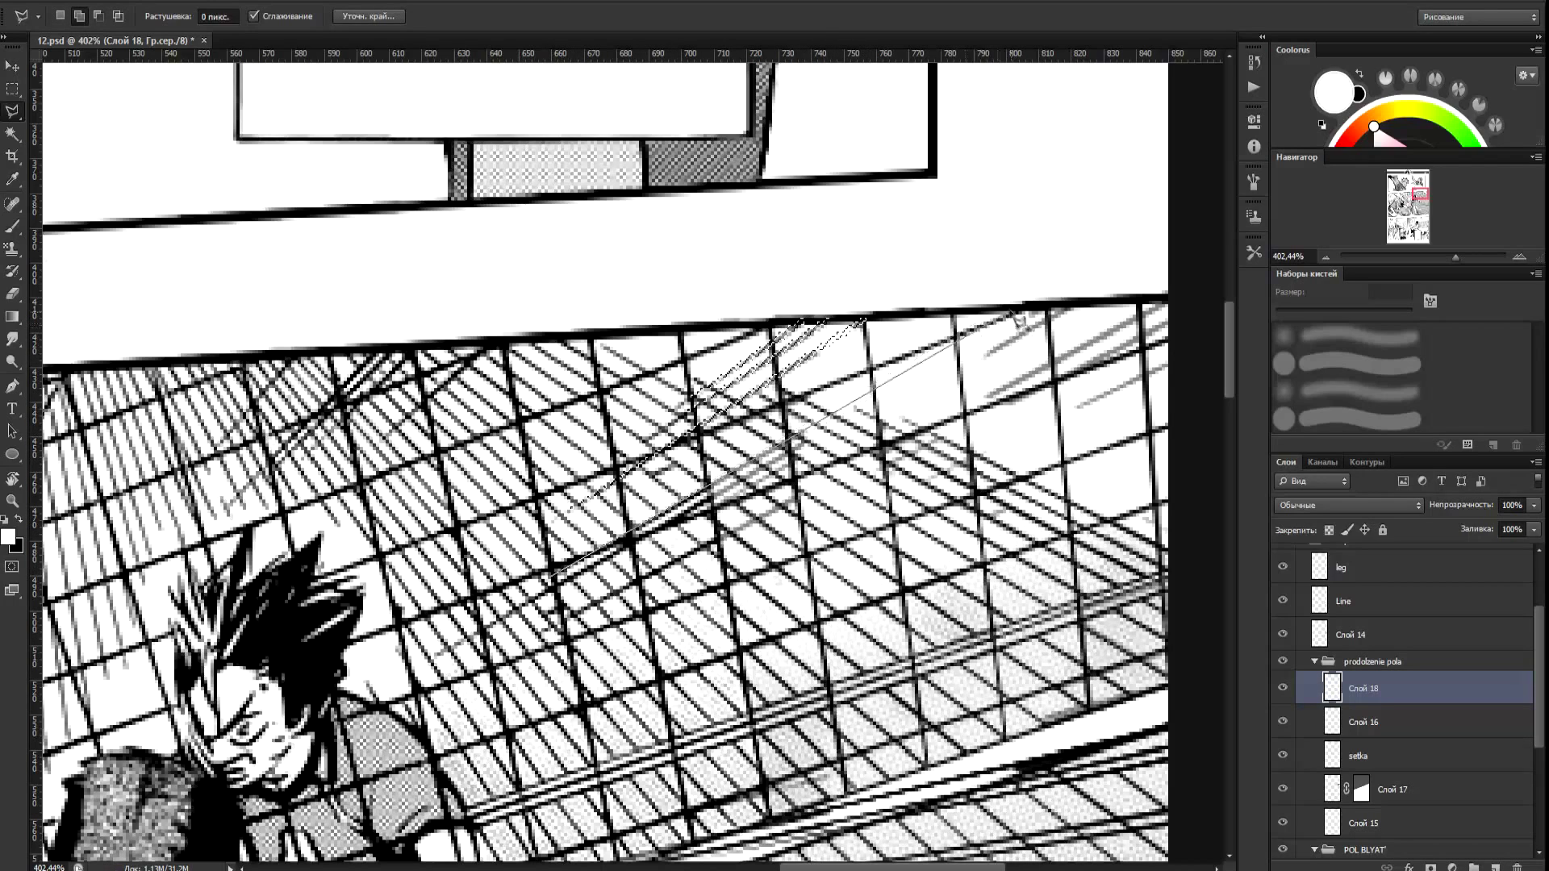
left_click(551, 578)
left_click(430, 659)
left_click(1041, 305)
left_click(1049, 305)
left_click(430, 659)
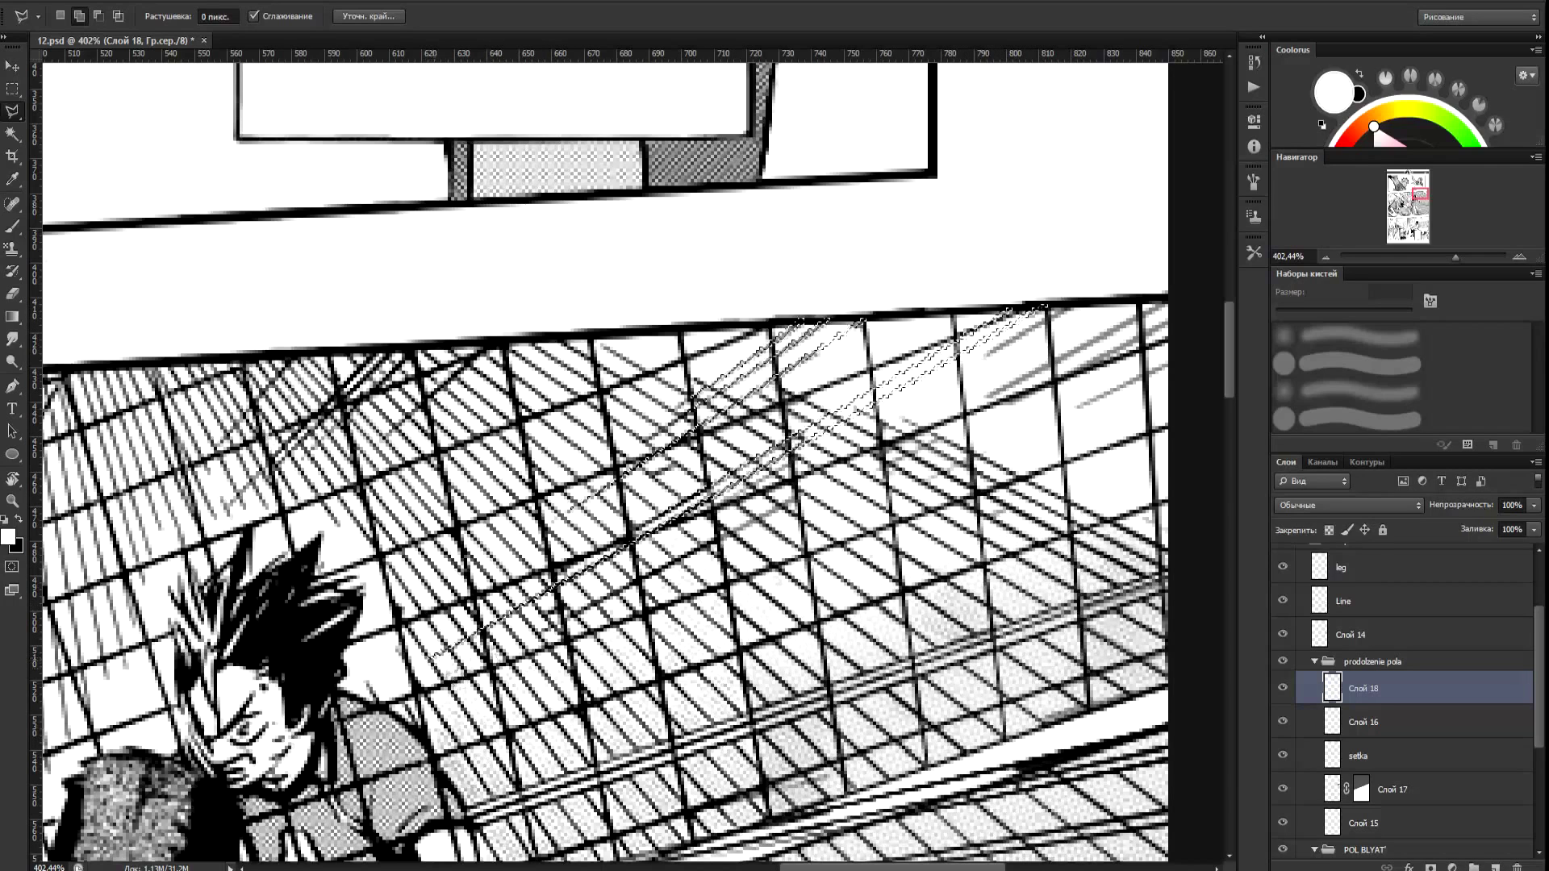
Extend the selection with more tapering streaks running from the net's middle up to the panel's top border and page edge.
left_click(636, 542)
left_click(1070, 305)
left_click(1077, 305)
left_click(636, 542)
left_click(546, 630)
scroll(1166, 301, "right", 5)
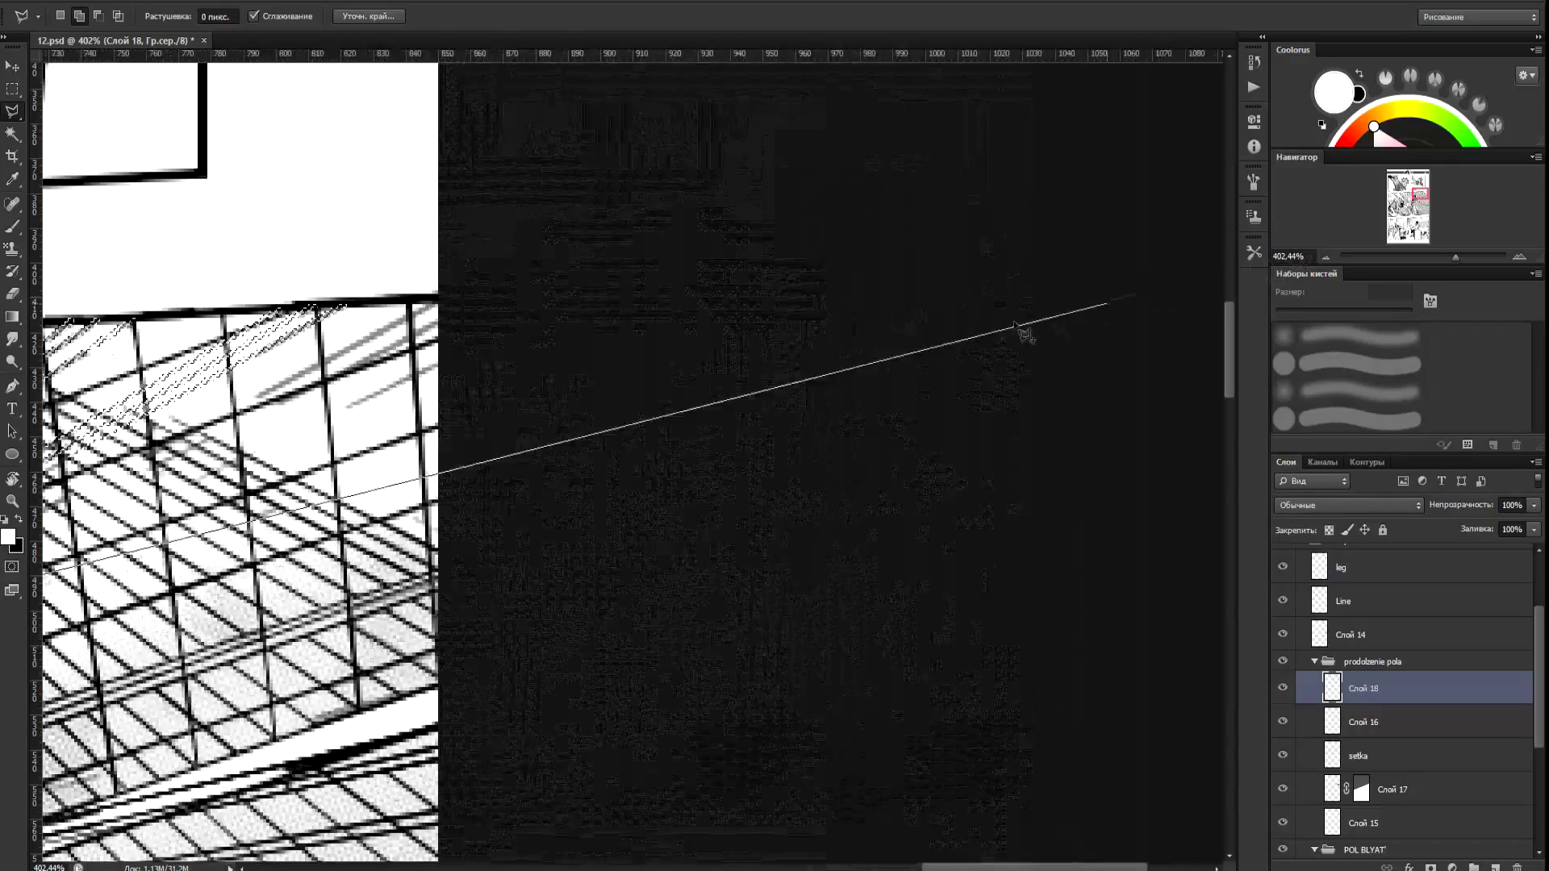
scroll(1162, 301, "left", 2)
left_click(767, 301)
left_click(777, 301)
left_click(773, 301)
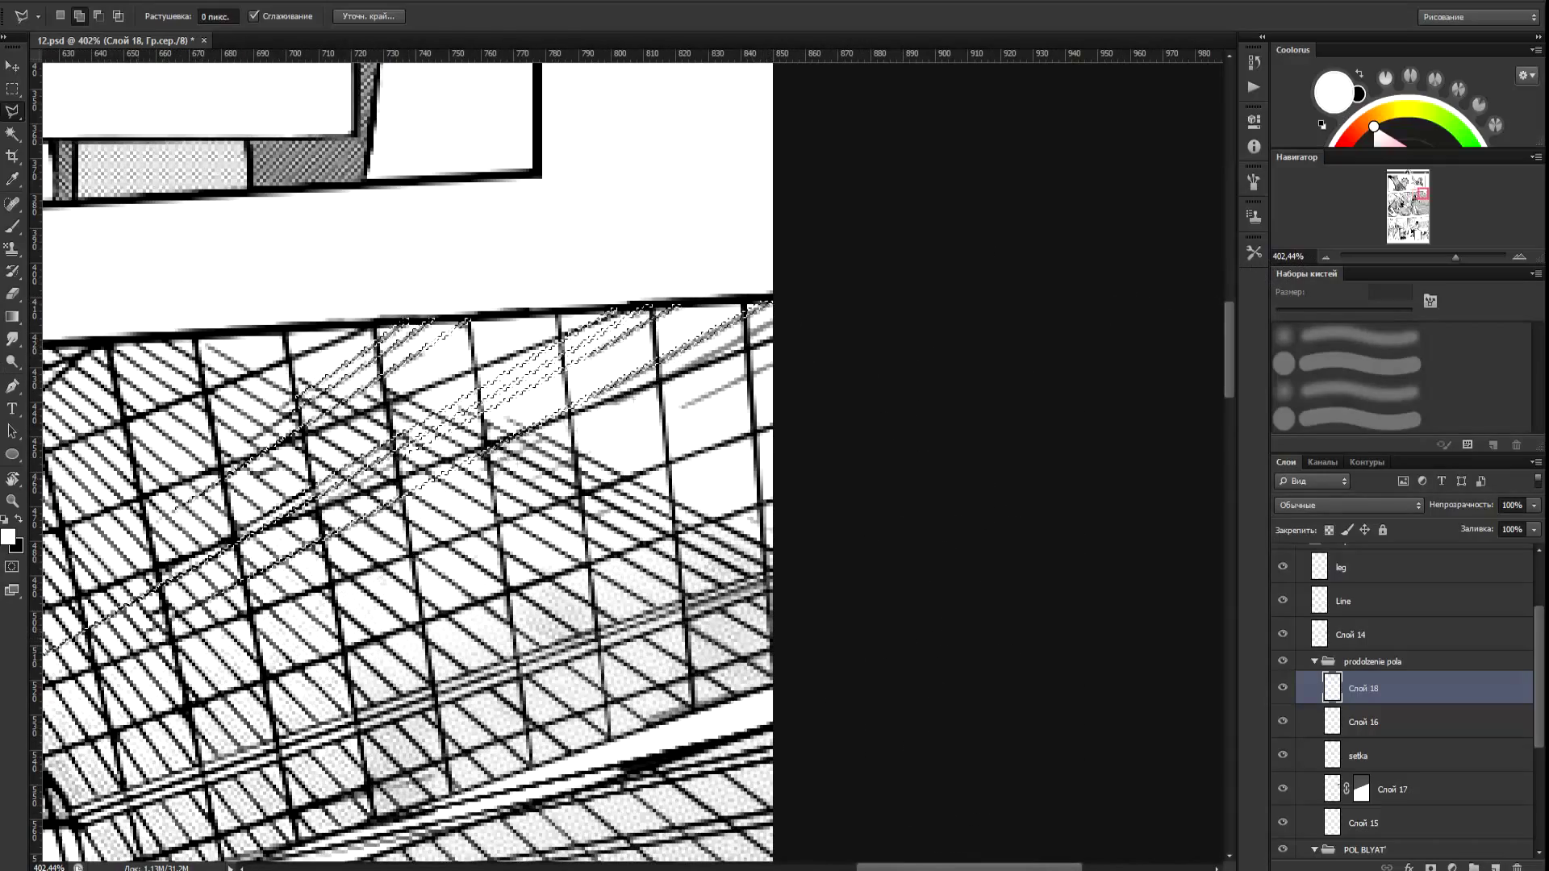
Add the last slim streaks near the page edge to the selection, fill all of them black and deselect.
left_click(464, 476)
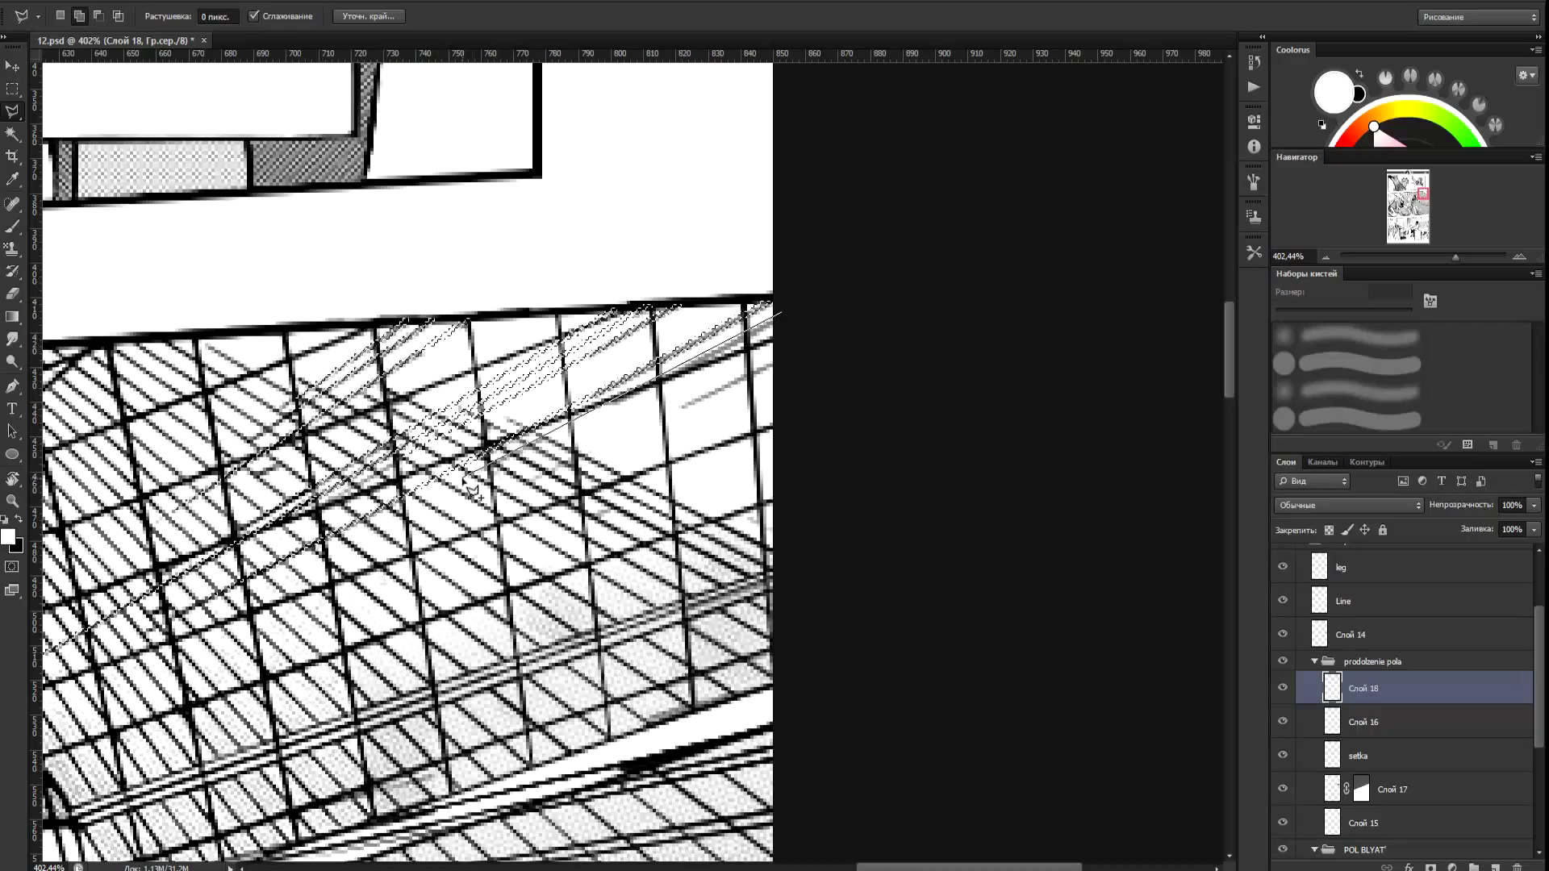
double_click(784, 316)
left_click(787, 356)
left_click(464, 511)
double_click(786, 362)
left_click_drag(564, 659, 787, 489)
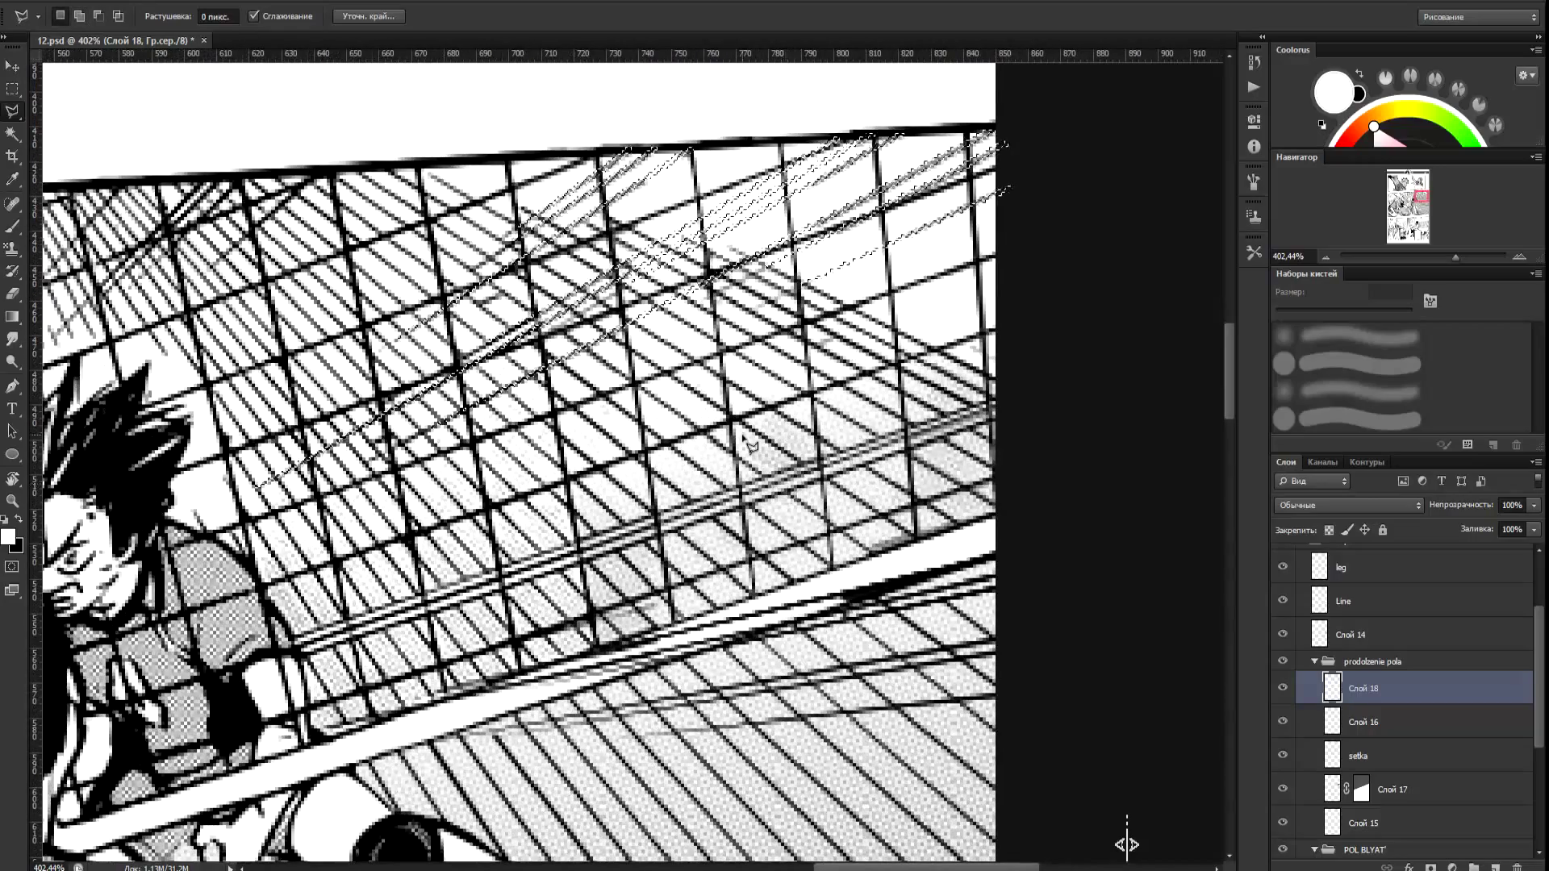
scroll(1128, 844, "down", 3, "alt")
left_click_drag(1283, 789, 1283, 829)
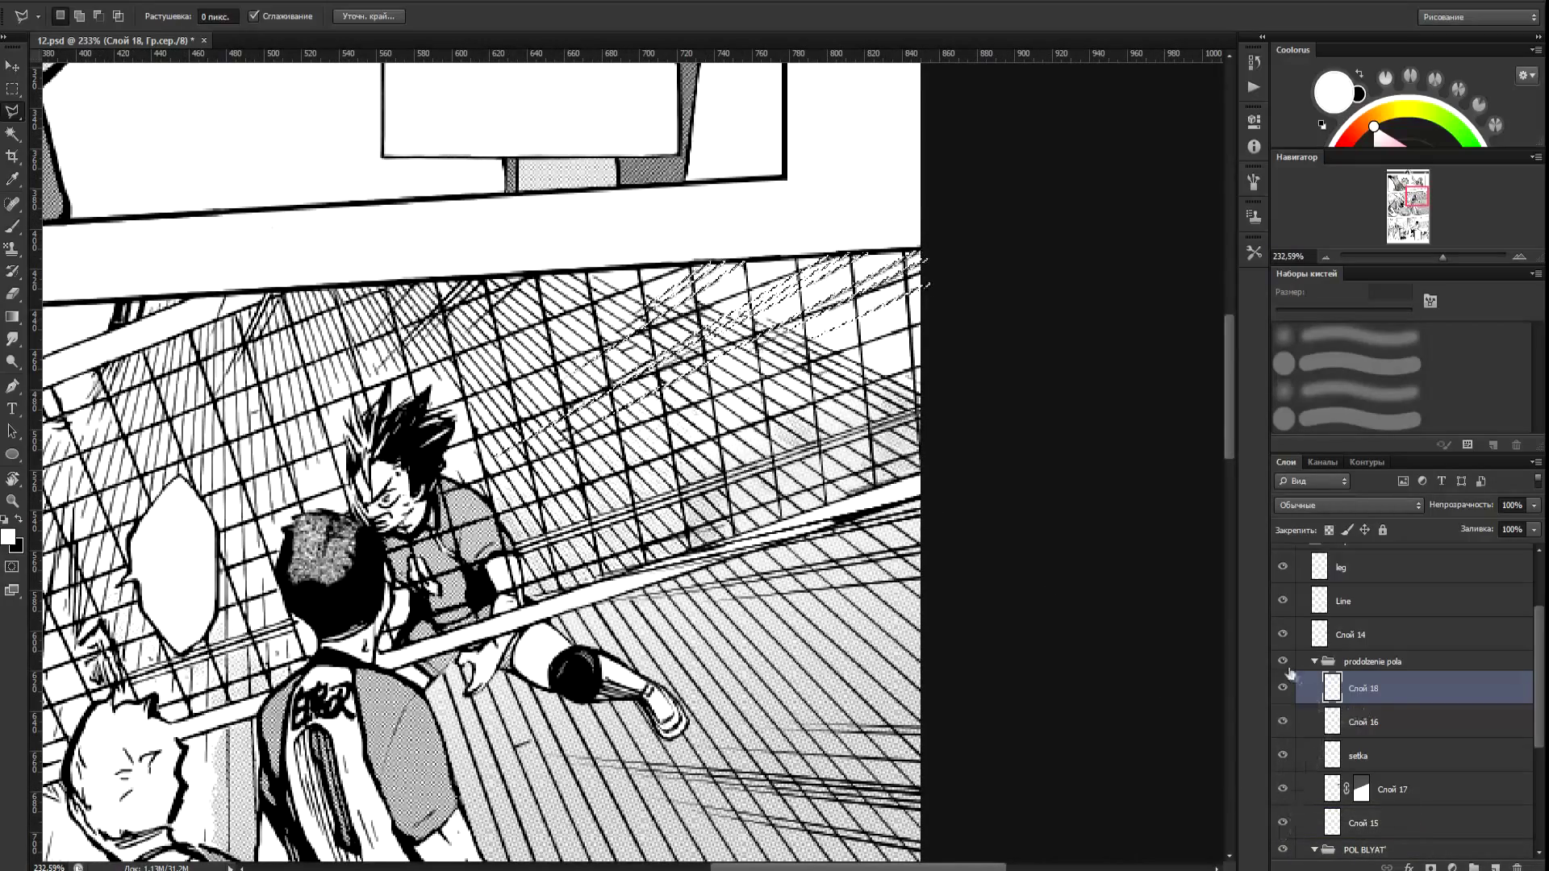
scroll(1128, 845, "up", 2, "alt")
scroll(1127, 845, "up", 1, "alt")
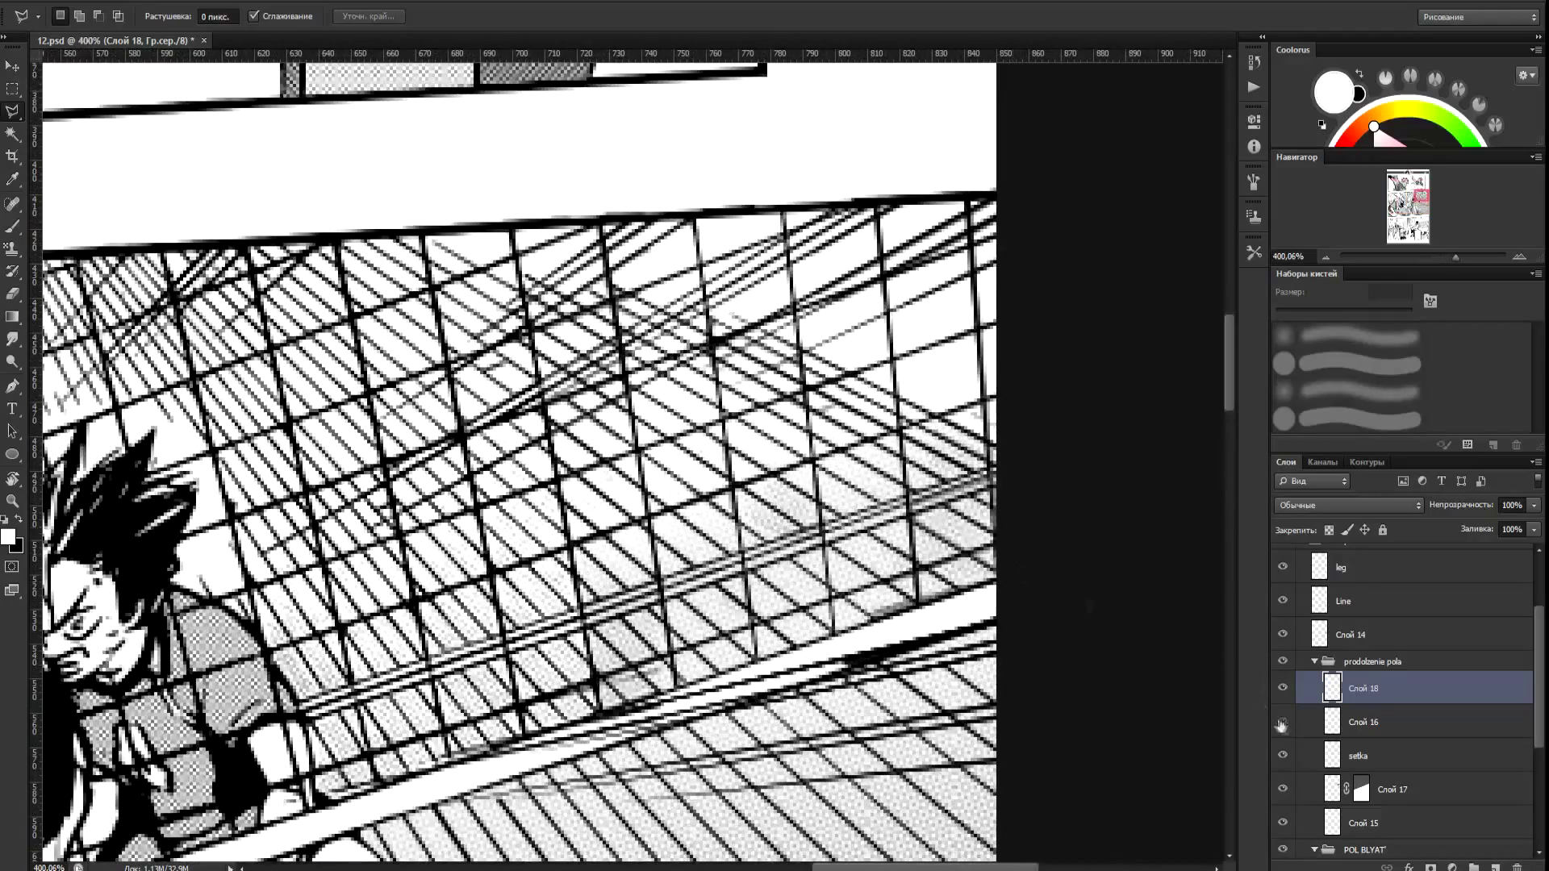
key("alt+bracketleft")
key("b")
key("x")
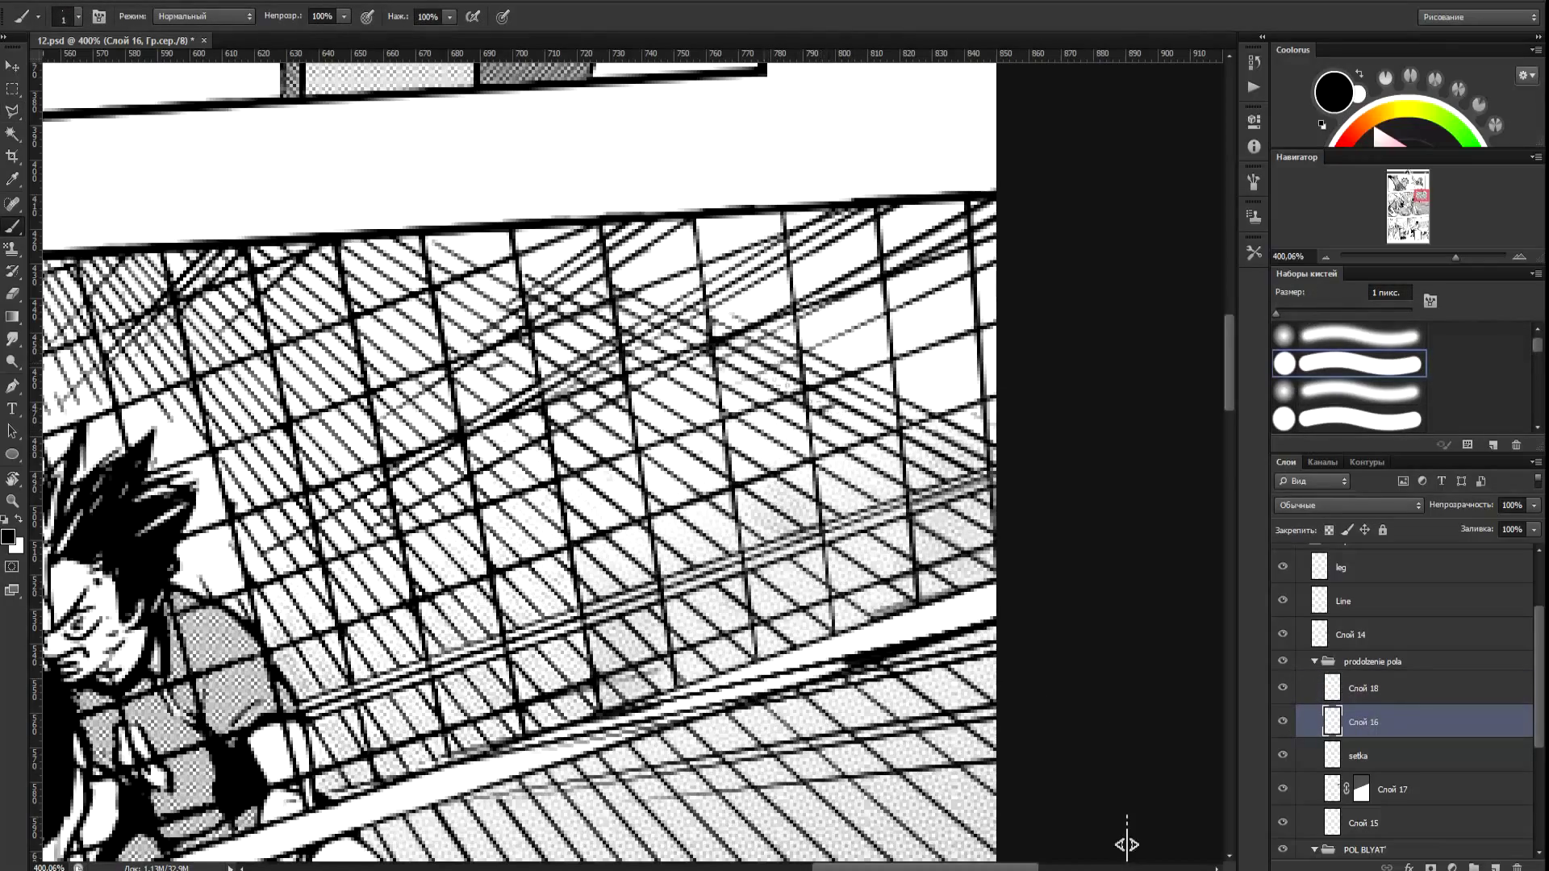
scroll(1127, 845, "up", 1, "alt")
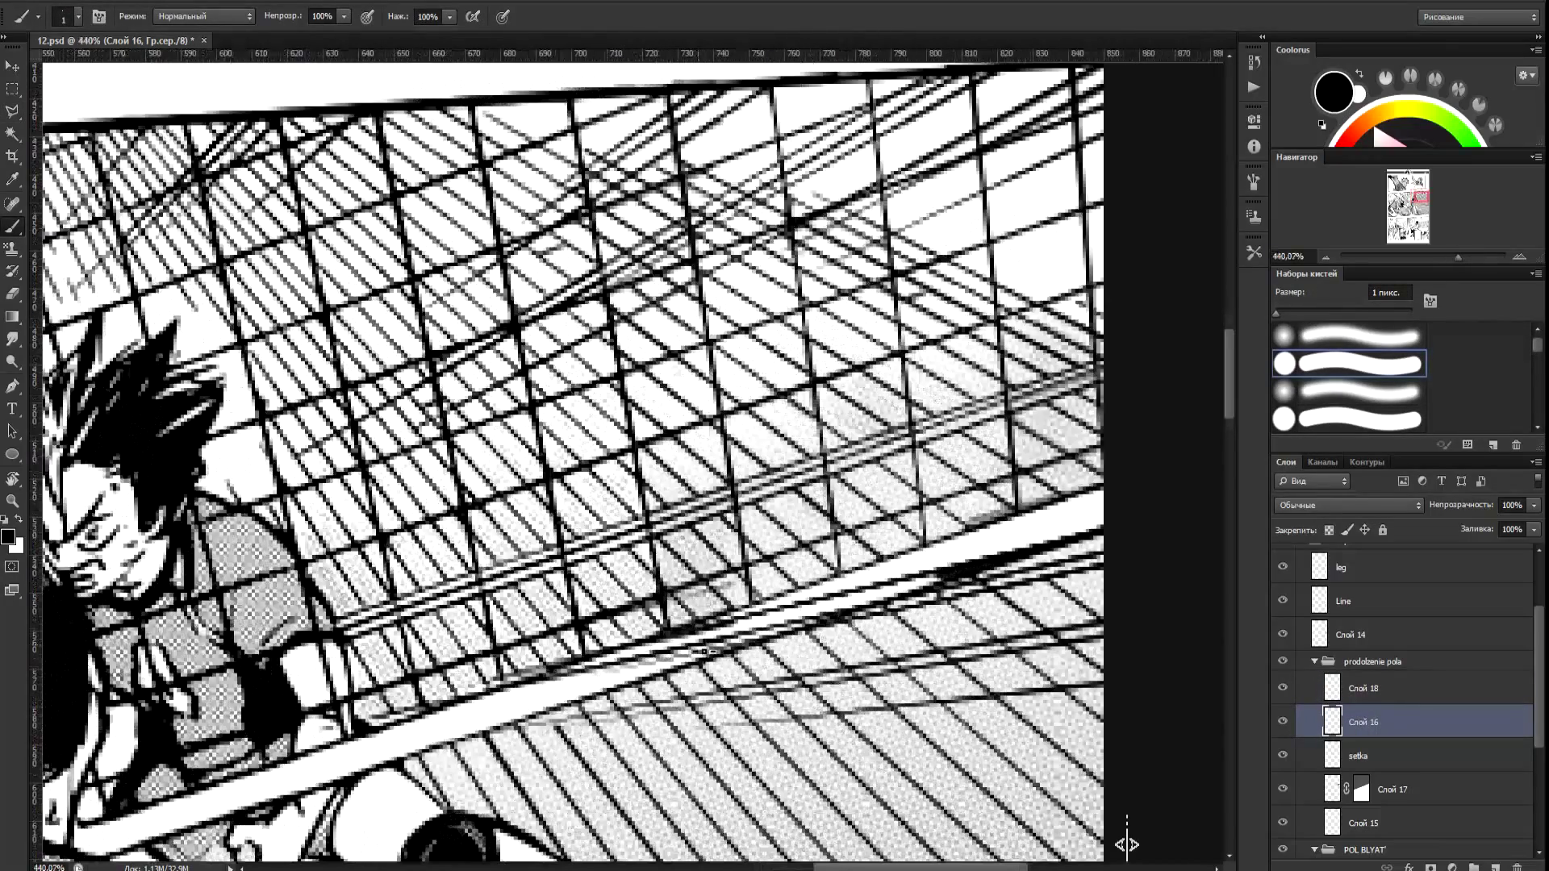
On Слой 18, outline a thin wedge along the net's lower edge out to the page edge, fill it black and deselect.
key("alt+bracketright")
key("l")
left_click(597, 615)
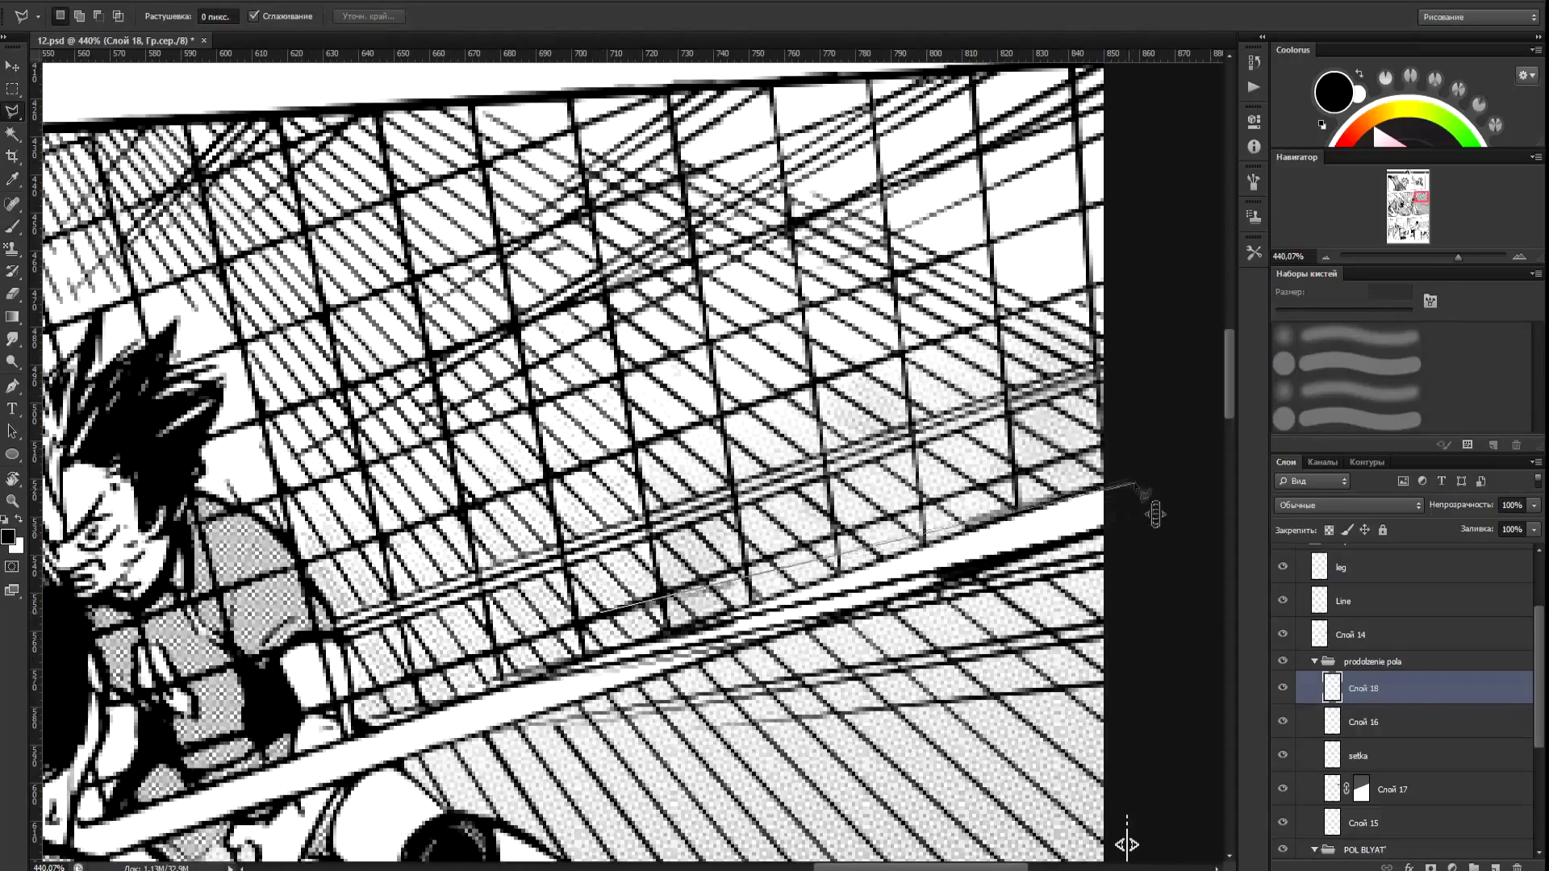
double_click(1146, 475)
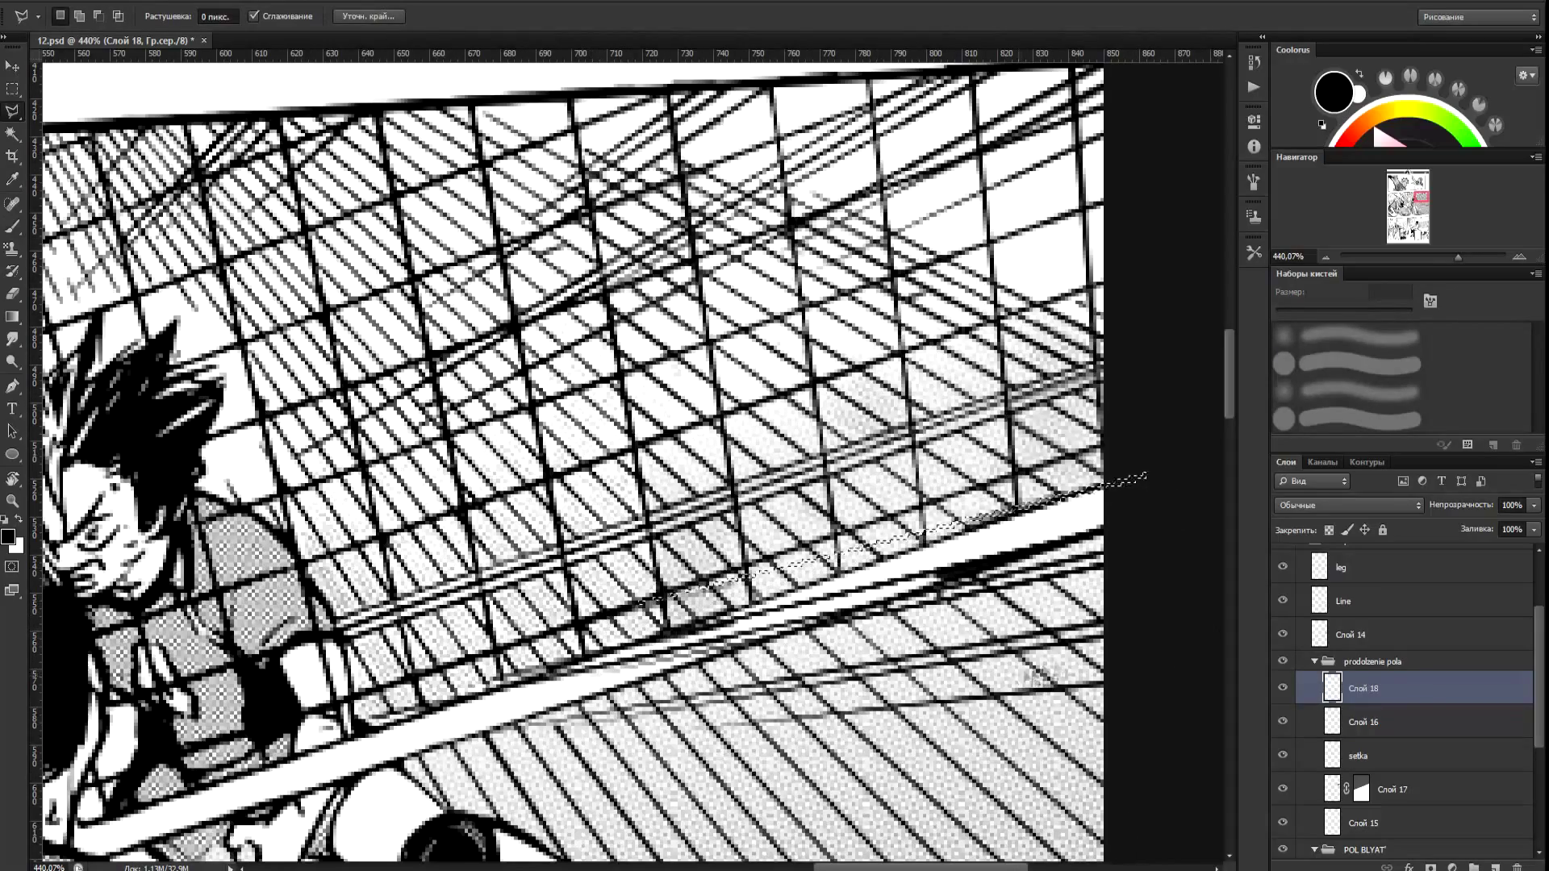
key("ctrl+BackSpace")
key("x")
key("ctrl+BackSpace")
key("ctrl+d")
scroll(1127, 844, "down", 14)
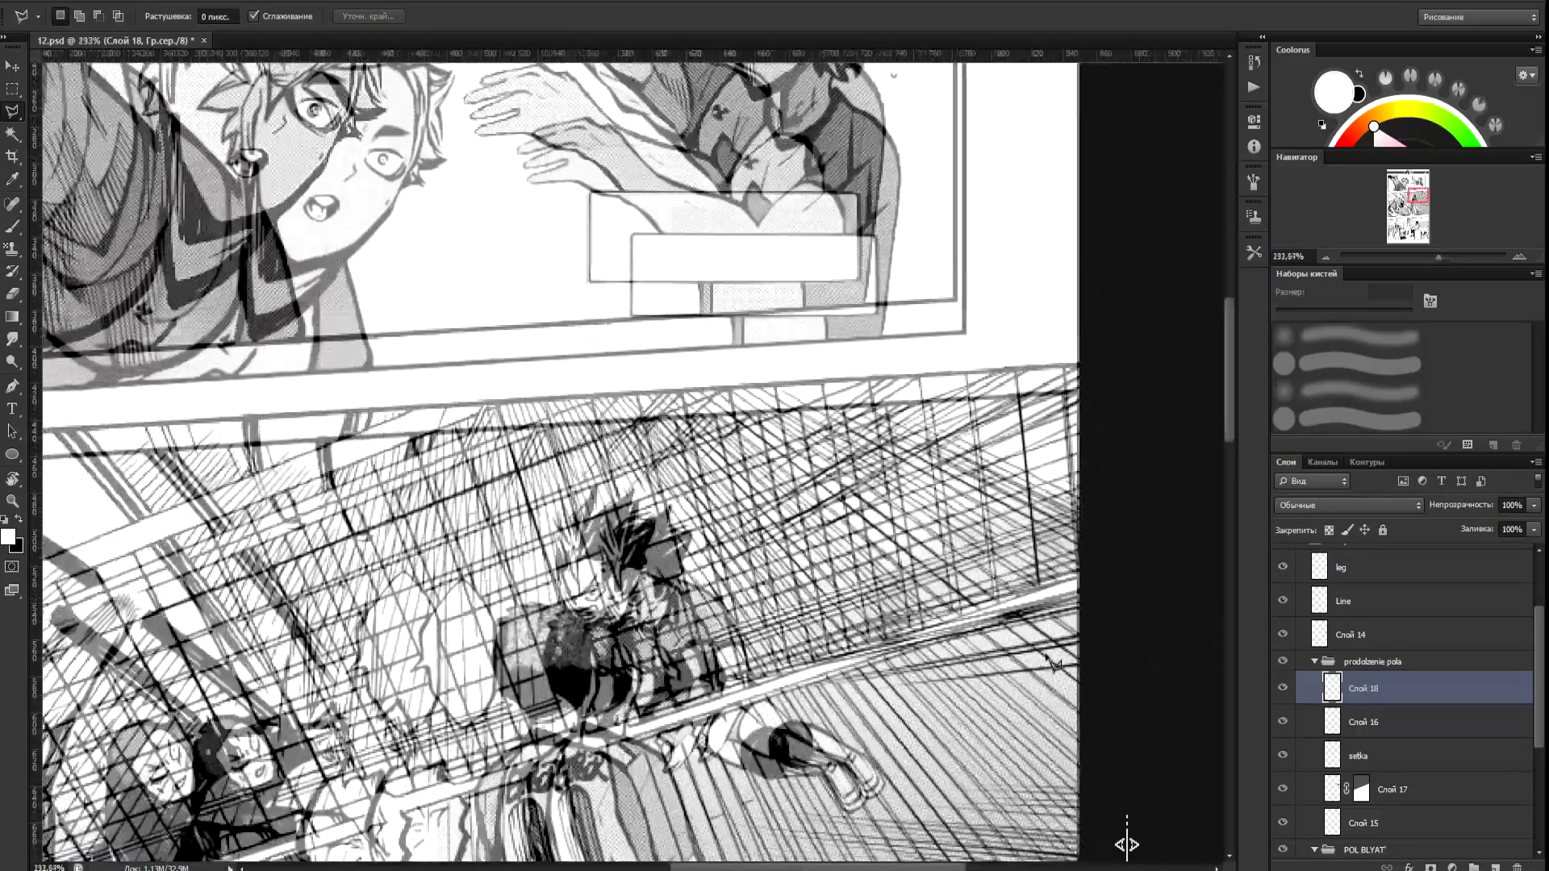
Outline another thin diagonal streak from the net's middle to the top border, switch to Слой 18 and clear the selection.
left_click(1349, 824)
scroll(1127, 840, "down", 1, "alt")
scroll(1127, 840, "up", 8, "alt")
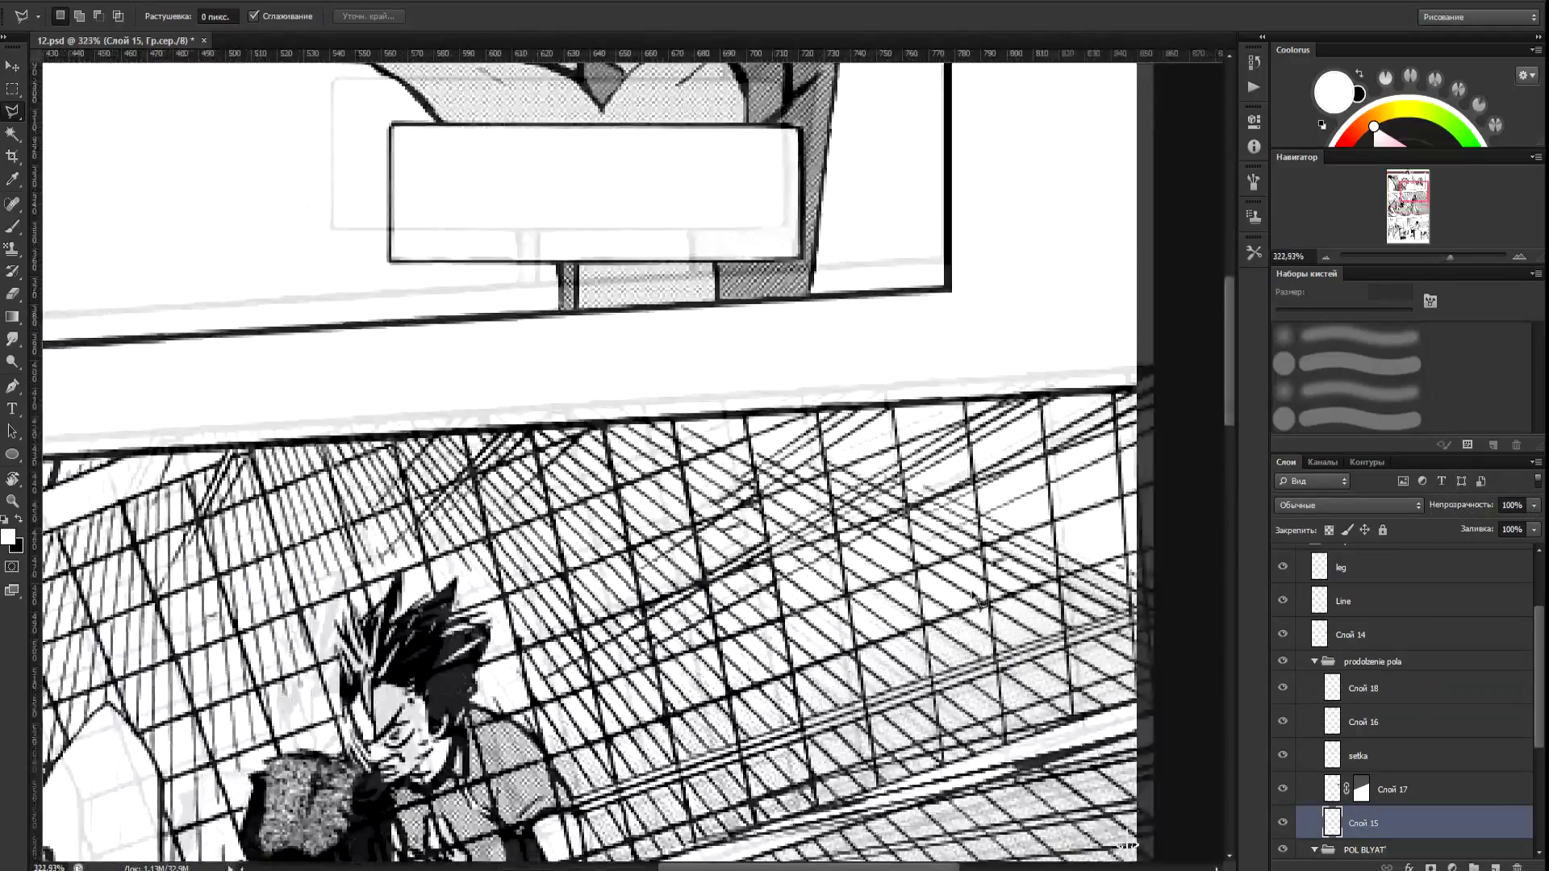
scroll(1127, 839, "up", 1, "alt")
left_click(1136, 312)
left_click(629, 594)
double_click(1138, 312)
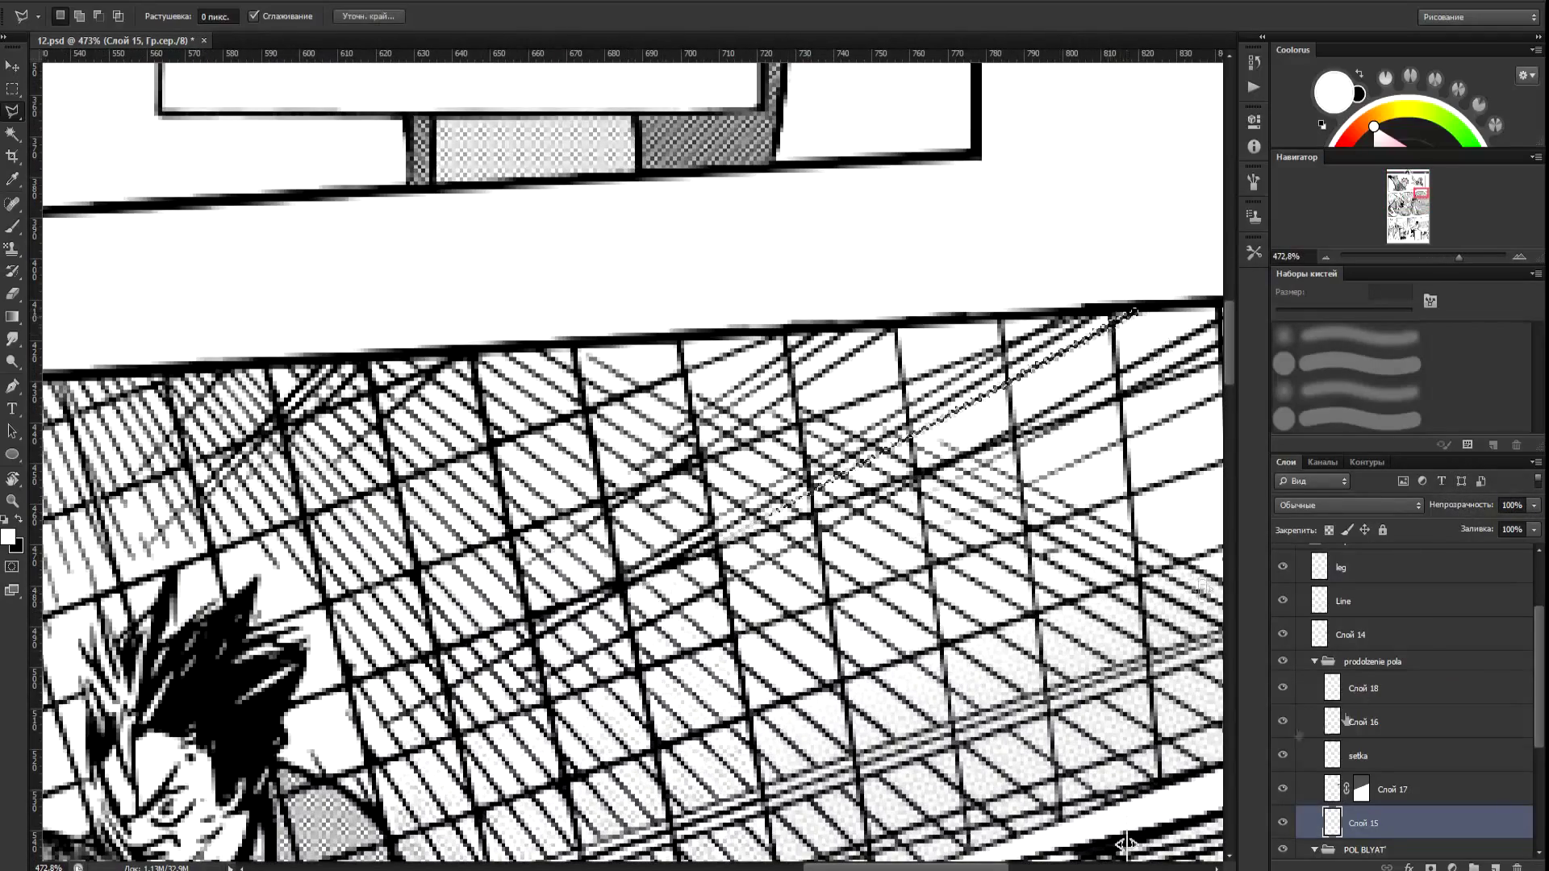
left_click(1364, 688)
key("ctrl+d")
Draw a tapering diagonal streak through the net up to the panel's top border on Слой 18, filled black, and deselect.
scroll(812, 575, "down", 8, "alt")
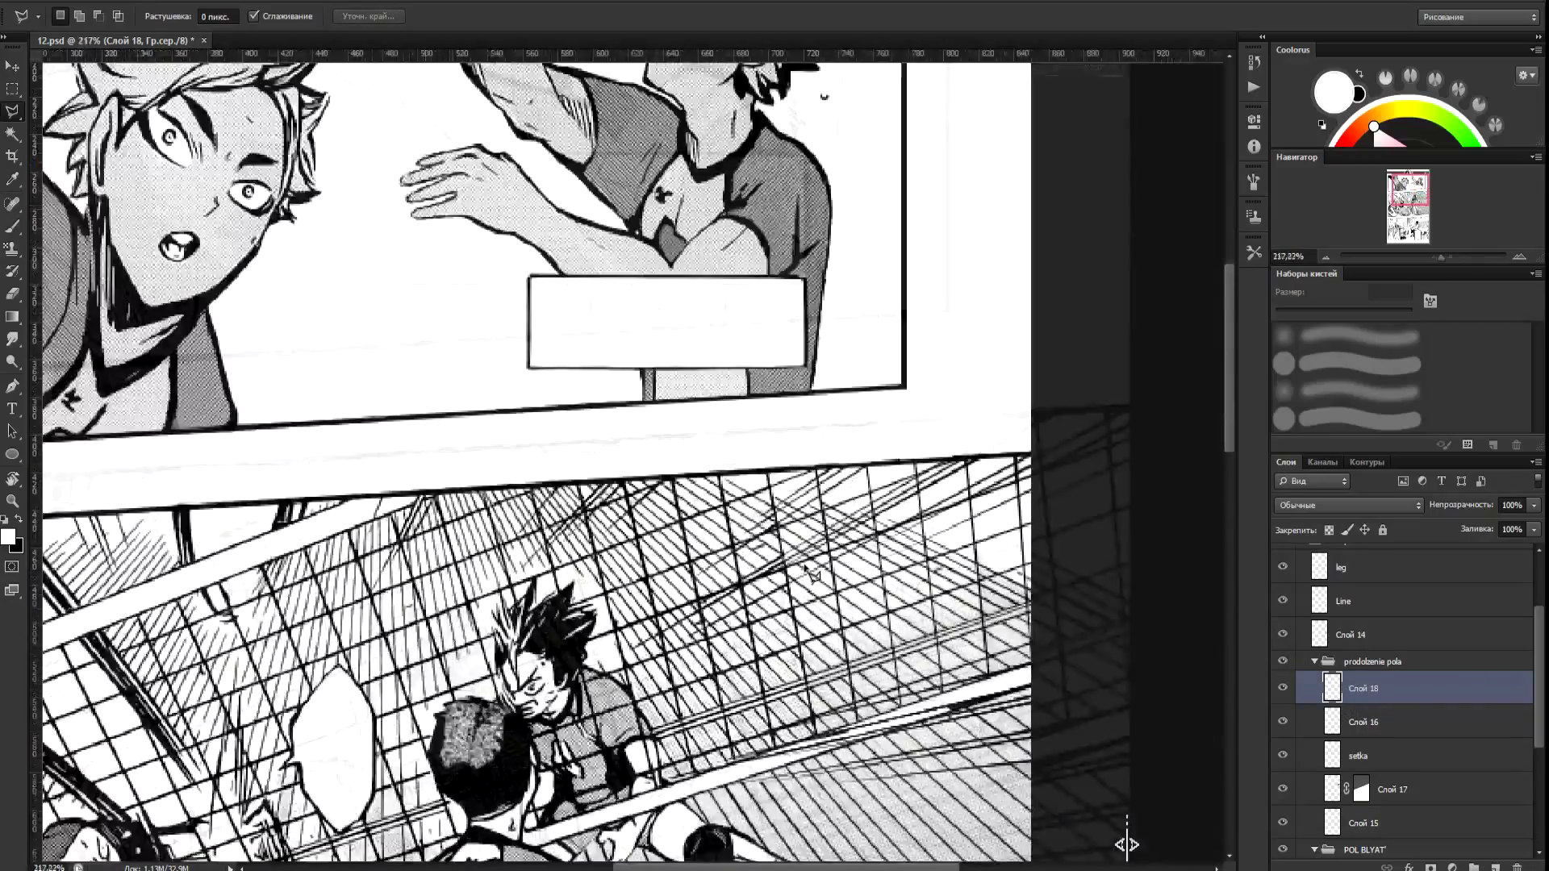
scroll(813, 574, "up", 8, "alt")
left_click(593, 661)
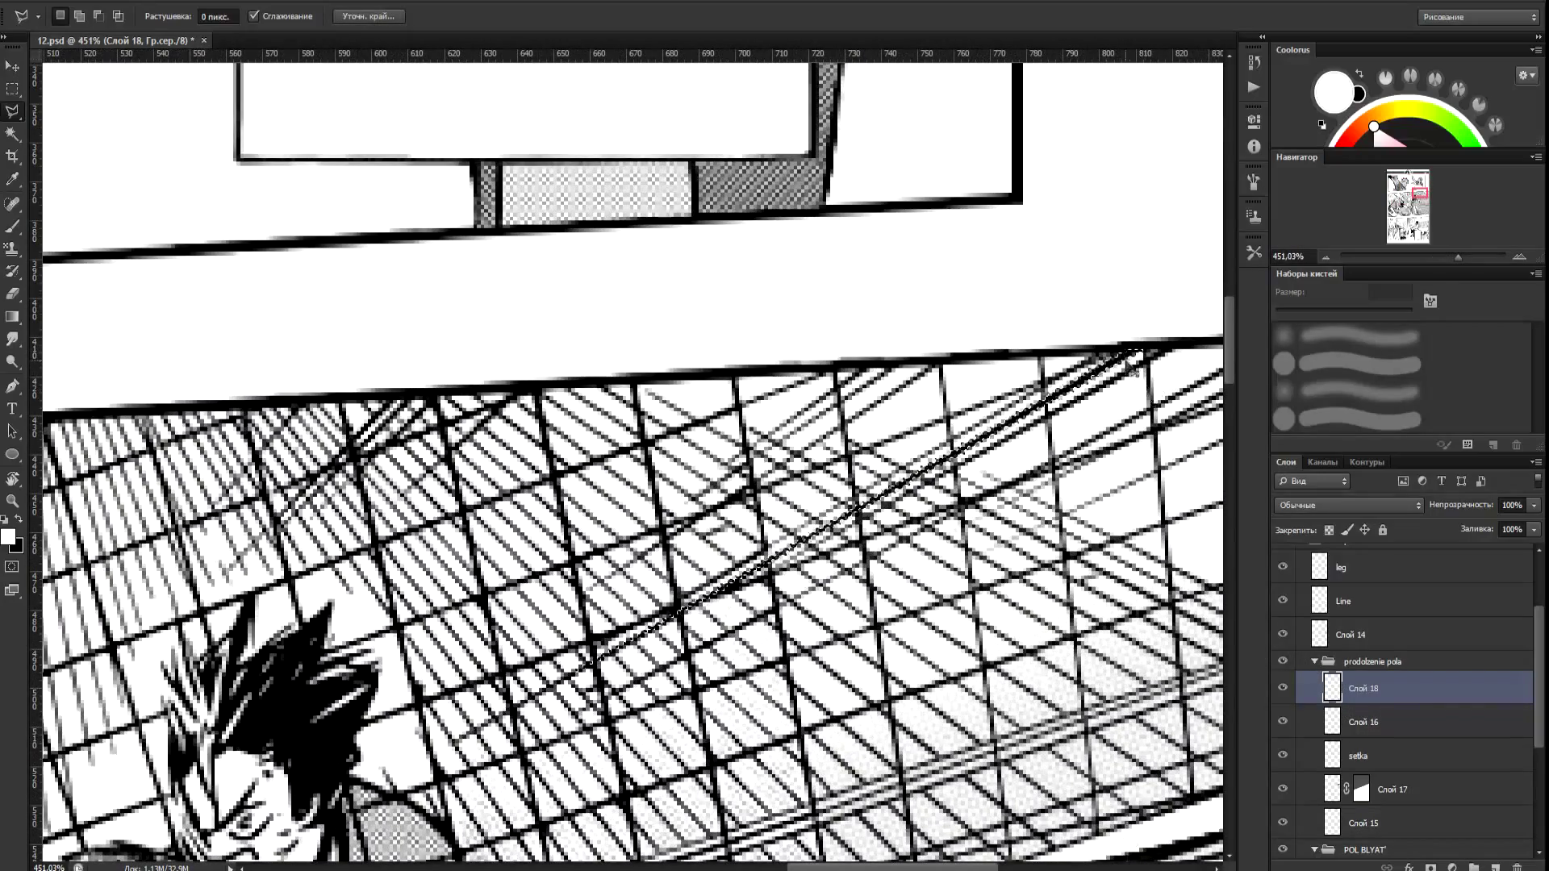
key("x")
left_click(1112, 351)
key("ctrl+BackSpace")
key("x")
key("ctrl+BackSpace")
key("ctrl+d")
Collapse the open layer groups down to 1 Фрейм and 2 Фрейм and switch to the Clone Stamp.
scroll(891, 571, "down", 10)
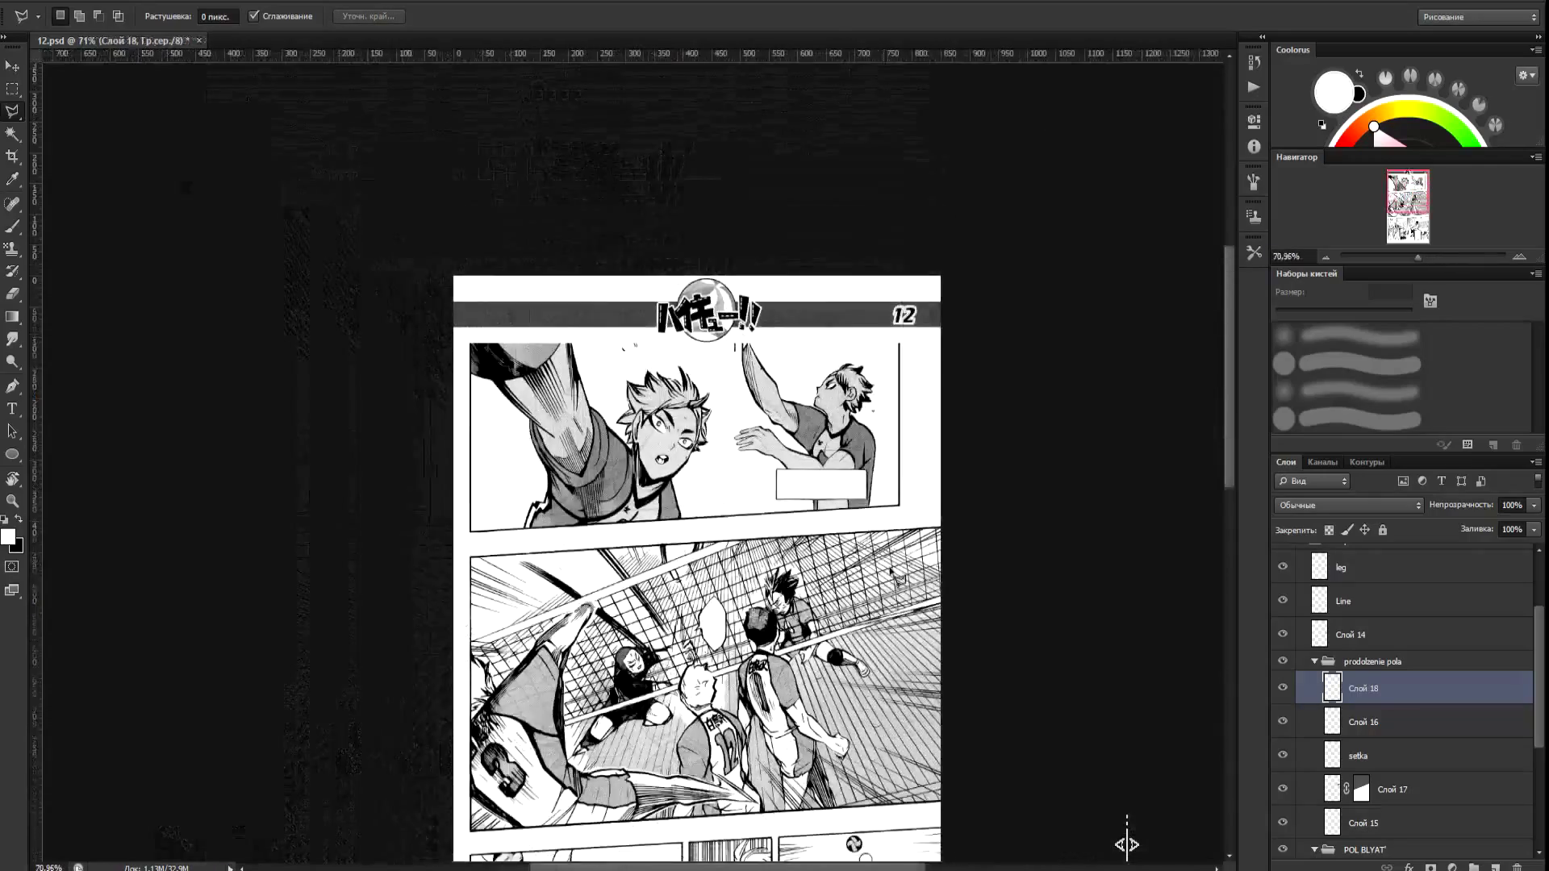
scroll(894, 574, "down", 1)
left_click(1314, 662)
left_click(1314, 682)
left_click(1301, 641)
left_click(1339, 668)
left_click(1352, 623, "shift")
left_click(1355, 676)
left_click(1374, 622, "shift")
left_click(1380, 752)
key("s")
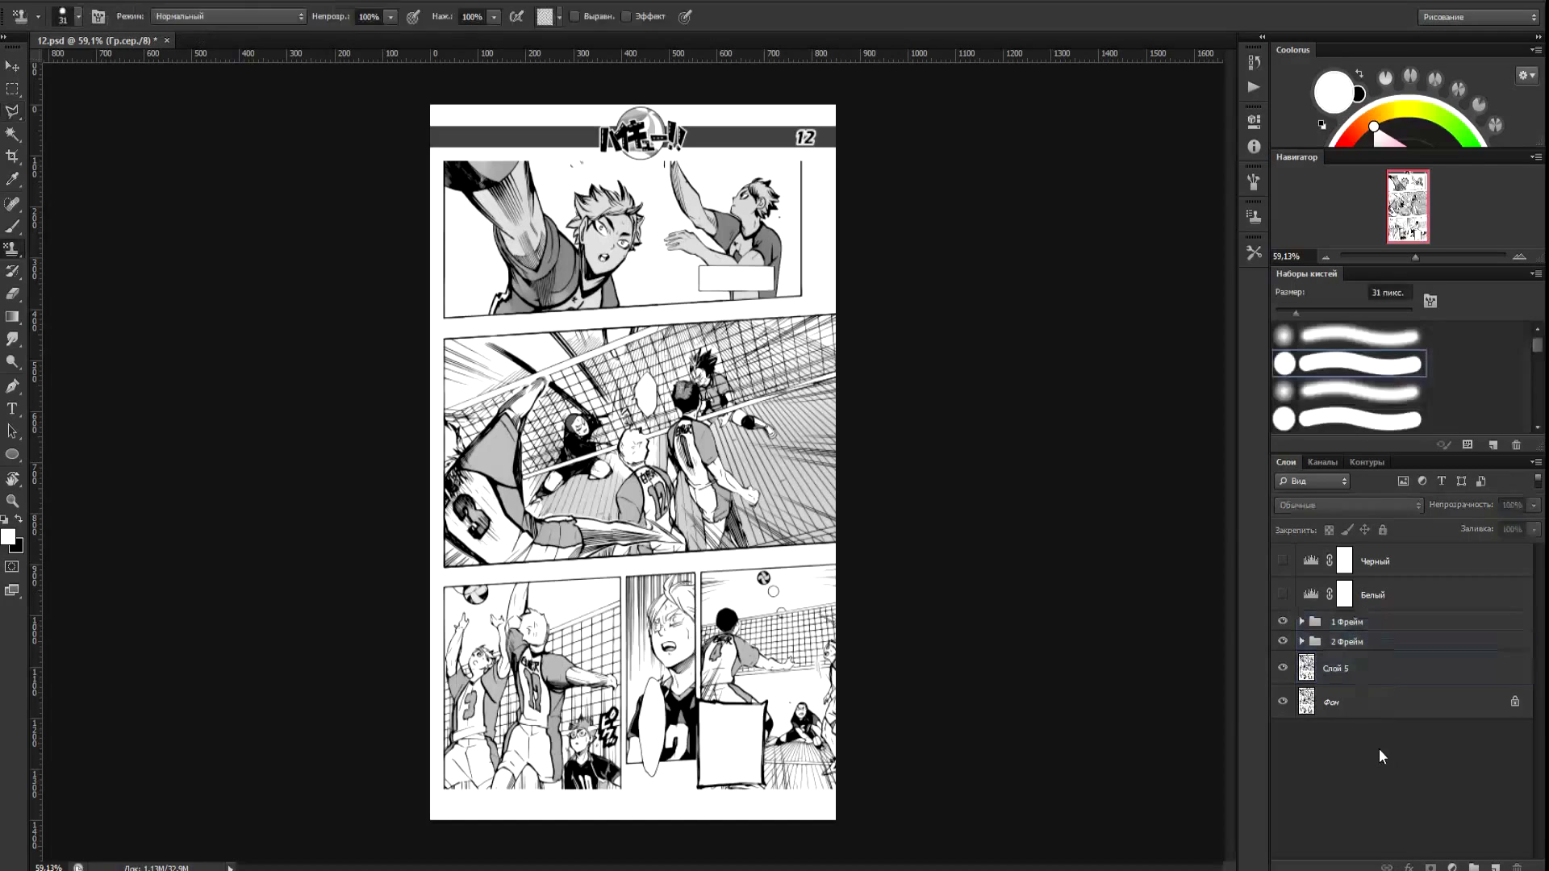
Merge the groups 1 Фрейм and 2 Фрейм with Слой 5 into a single layer.
left_click(1371, 623)
left_click(1376, 674, "shift")
right_click(1376, 676)
left_click(1369, 394)
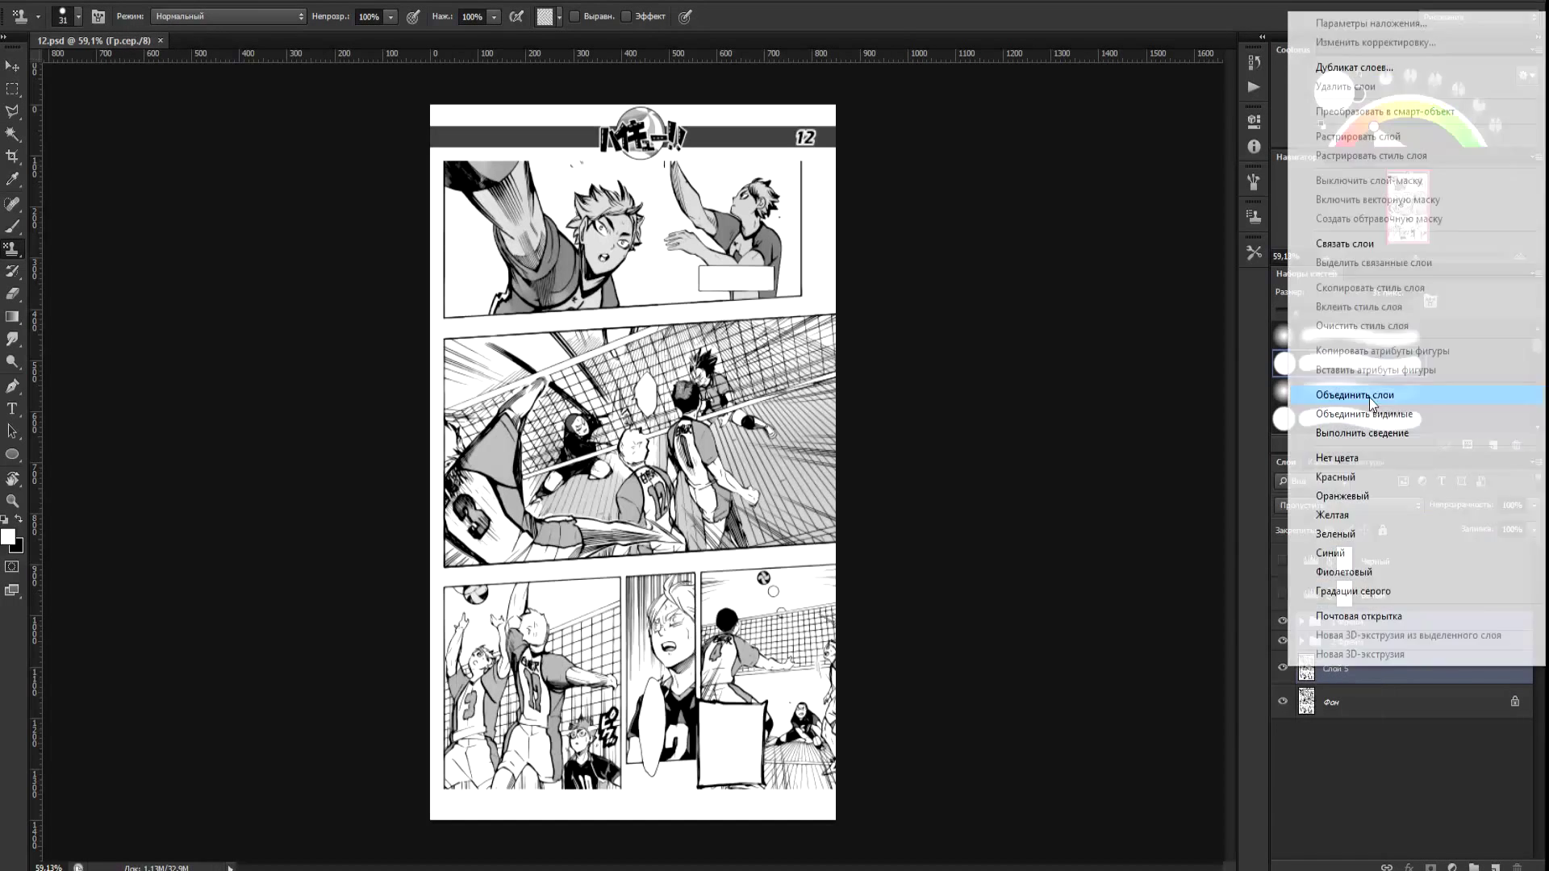
Open Levels for the merged page layer and inspect the restored artwork across the page.
key("ctrl+l")
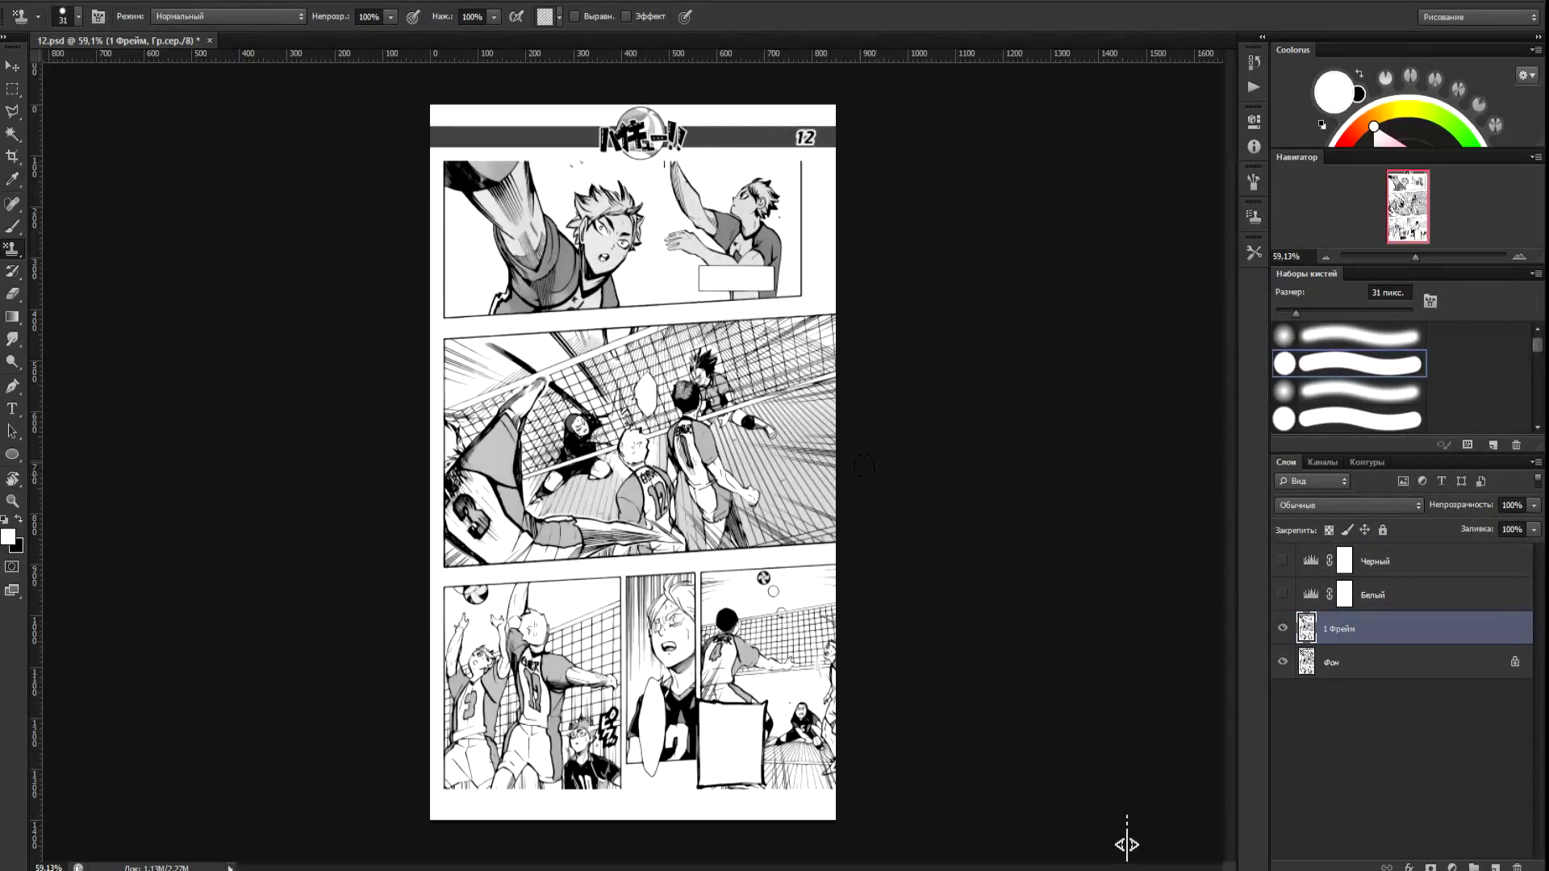
scroll(912, 576, "up", 6)
scroll(912, 576, "down", 5)
scroll(936, 557, "up", 3)
scroll(960, 530, "down", 4)
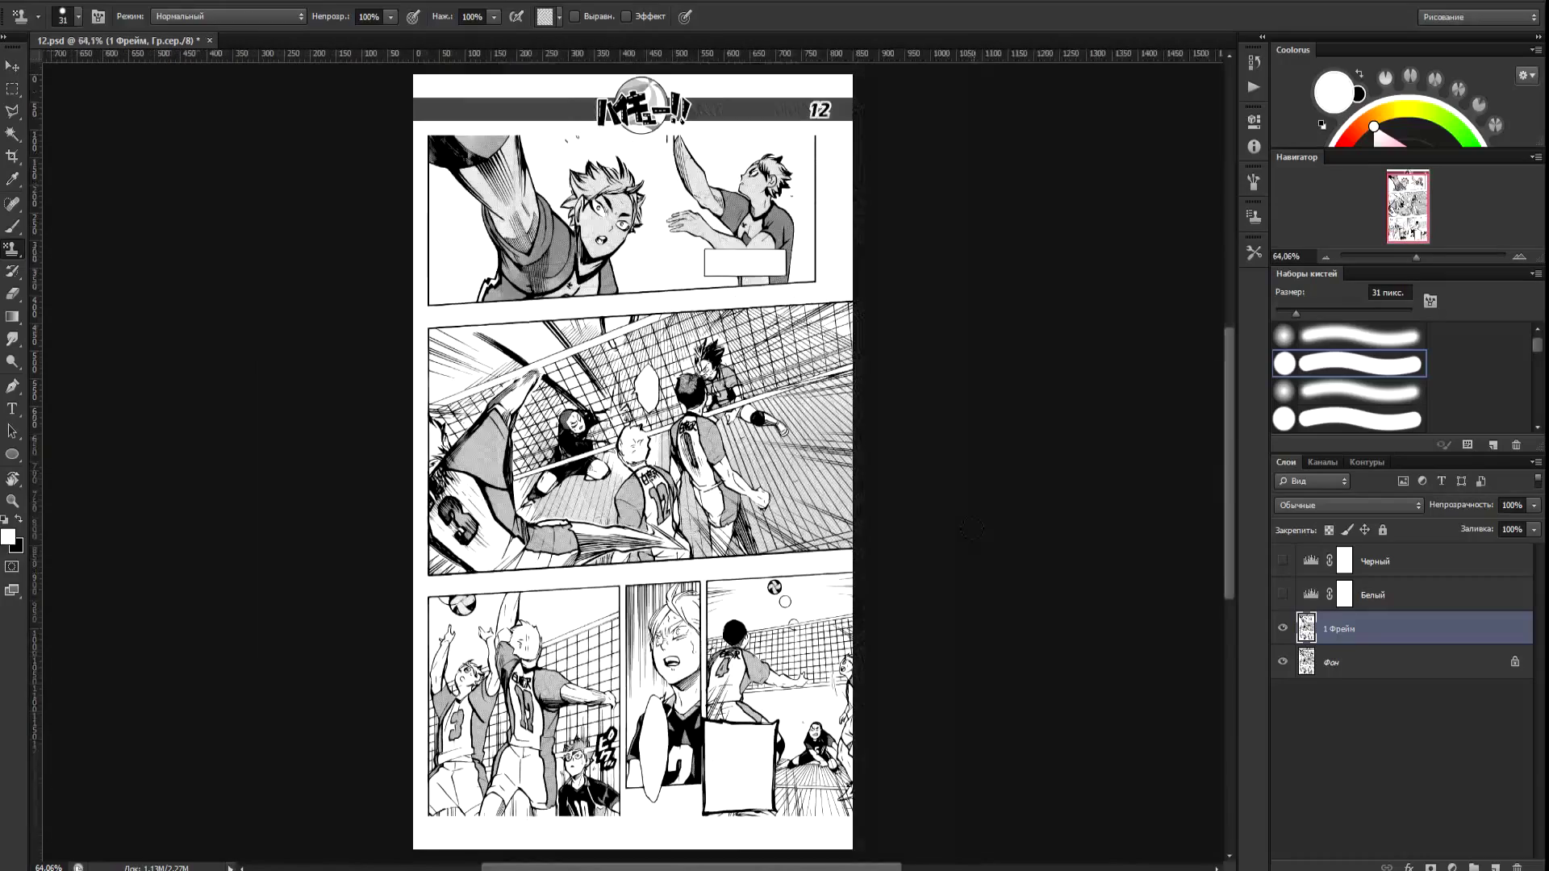